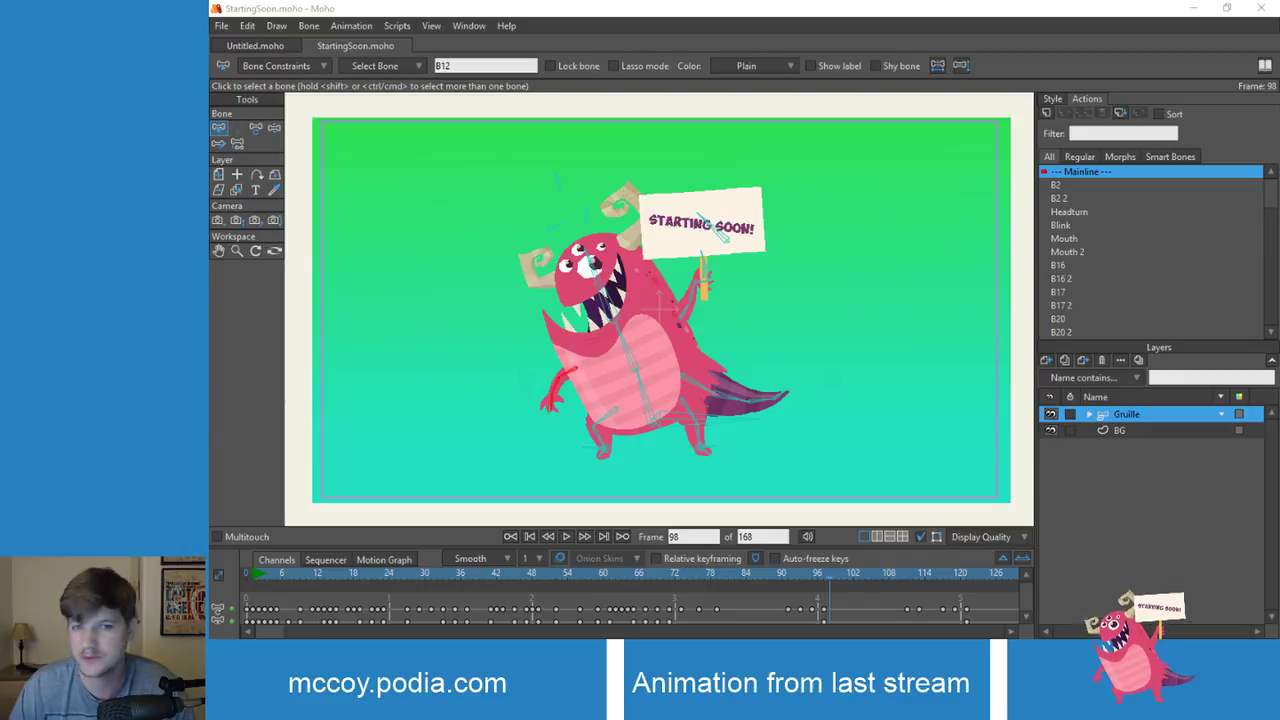
Step: Close the untitled document, leaving StartingSoon.moho open, and enlarge the timeline area to show more channels
click(229, 45)
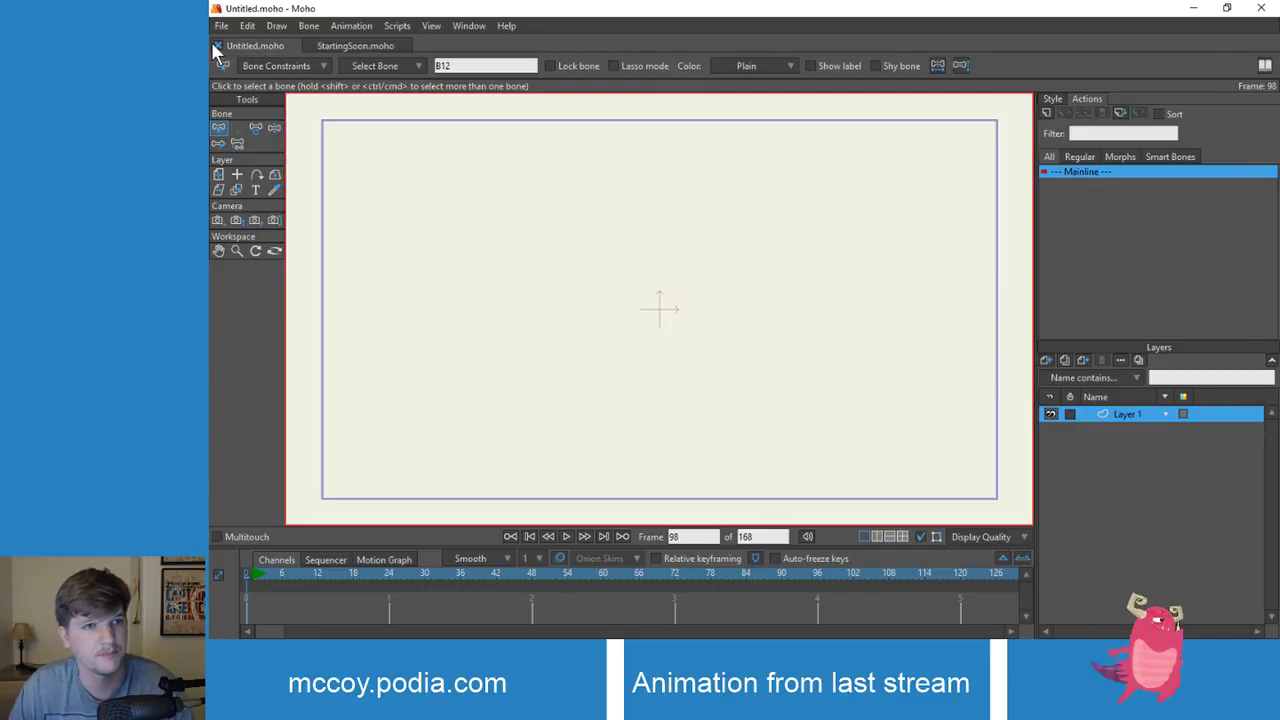
click(216, 45)
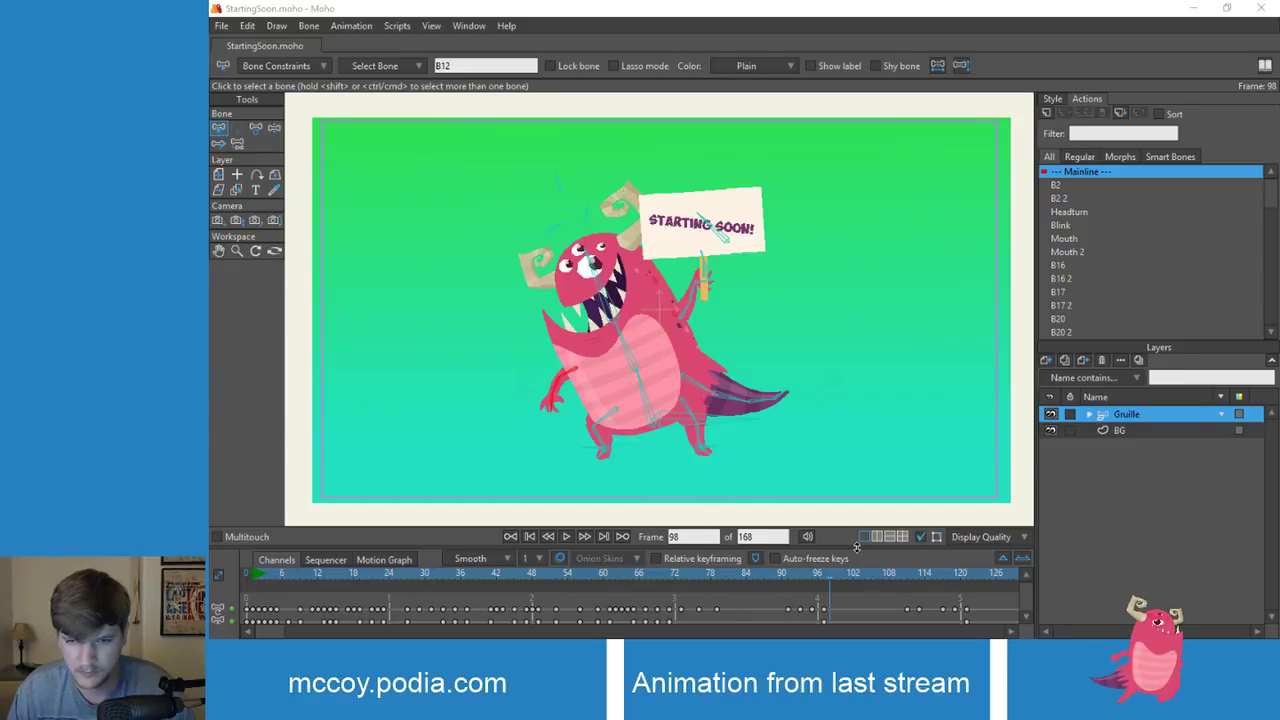
drag(862, 528, 863, 449)
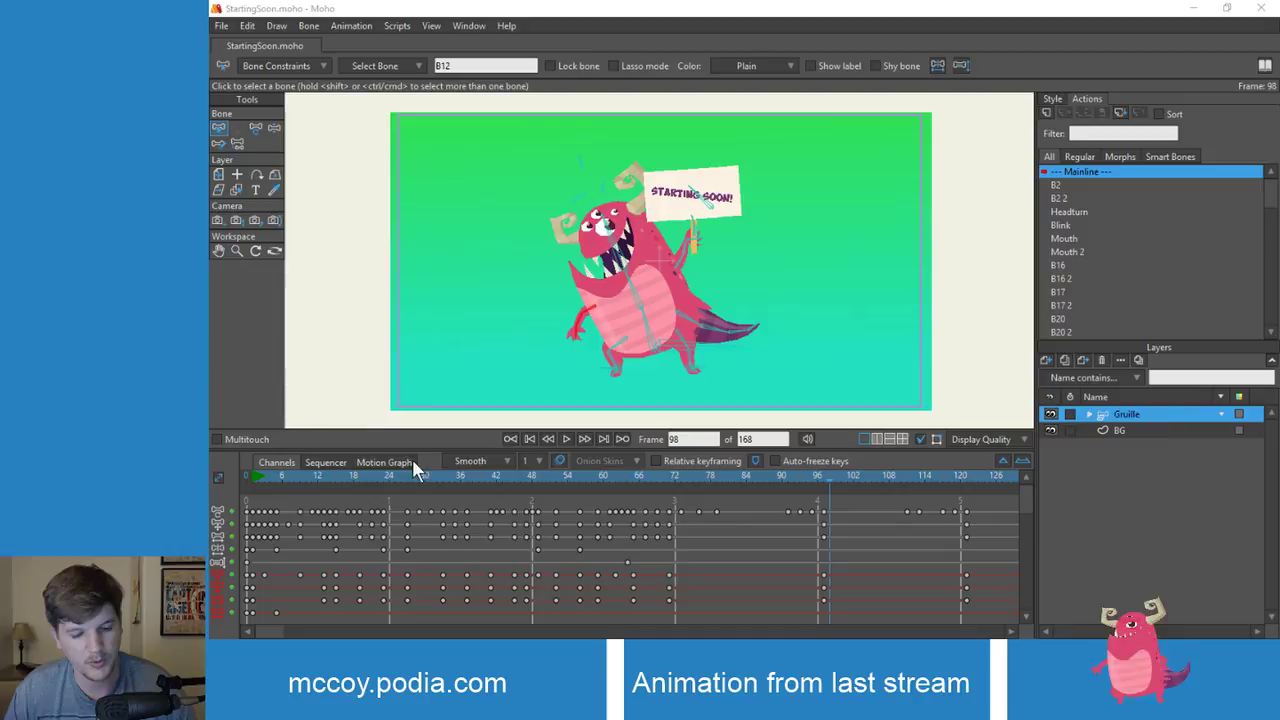
click(367, 390)
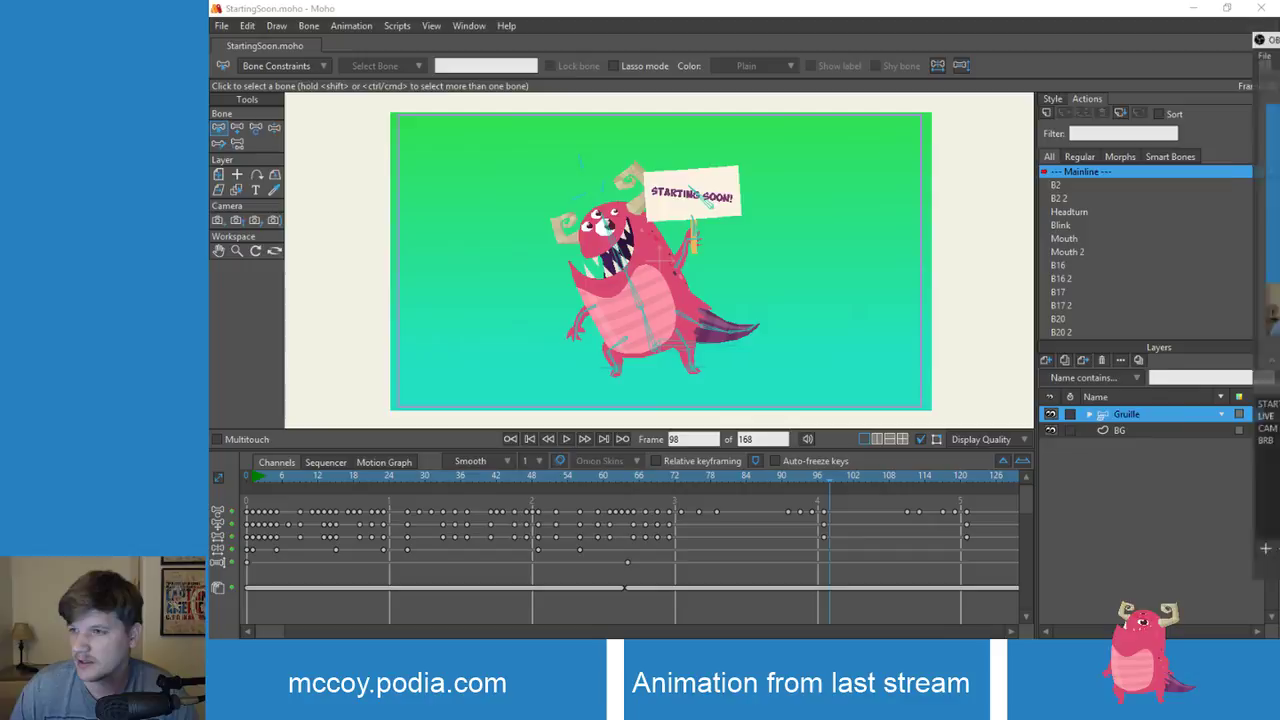
Step: Switch to OBS Studio and refresh the Chat source's page cache in its properties
drag(1278, 345, 1135, 1)
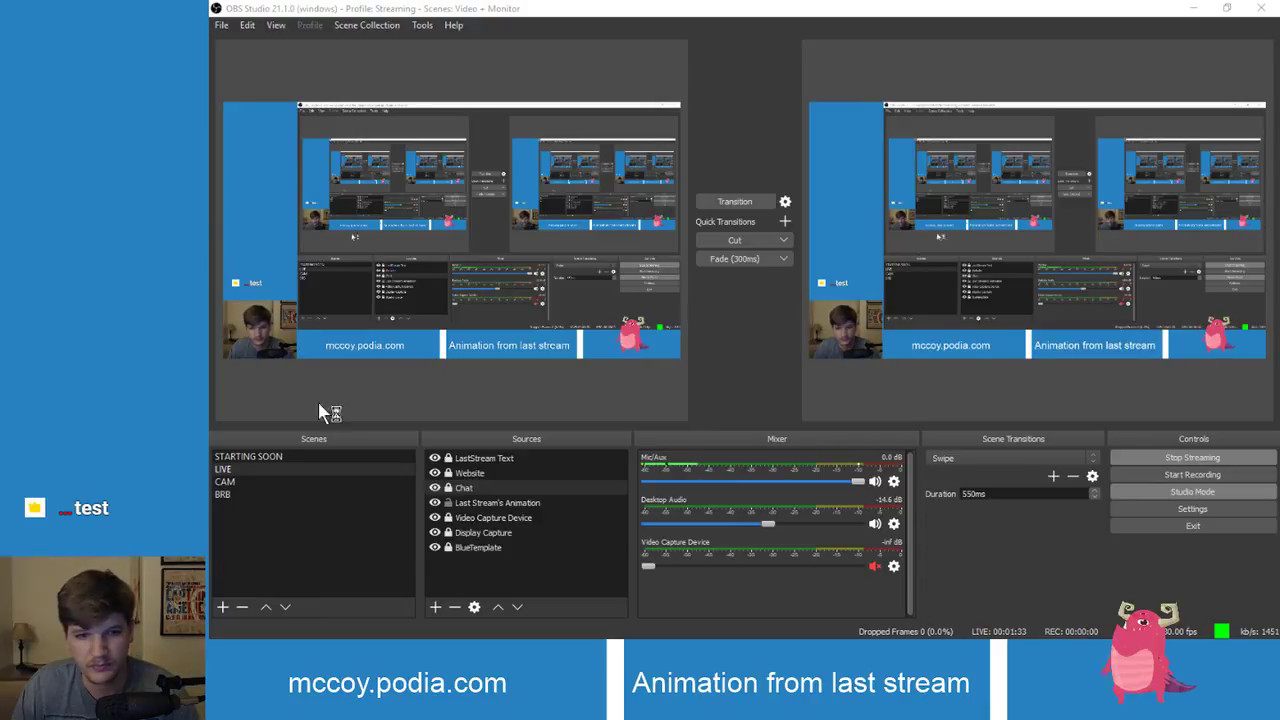
click(462, 487)
double_click(462, 487)
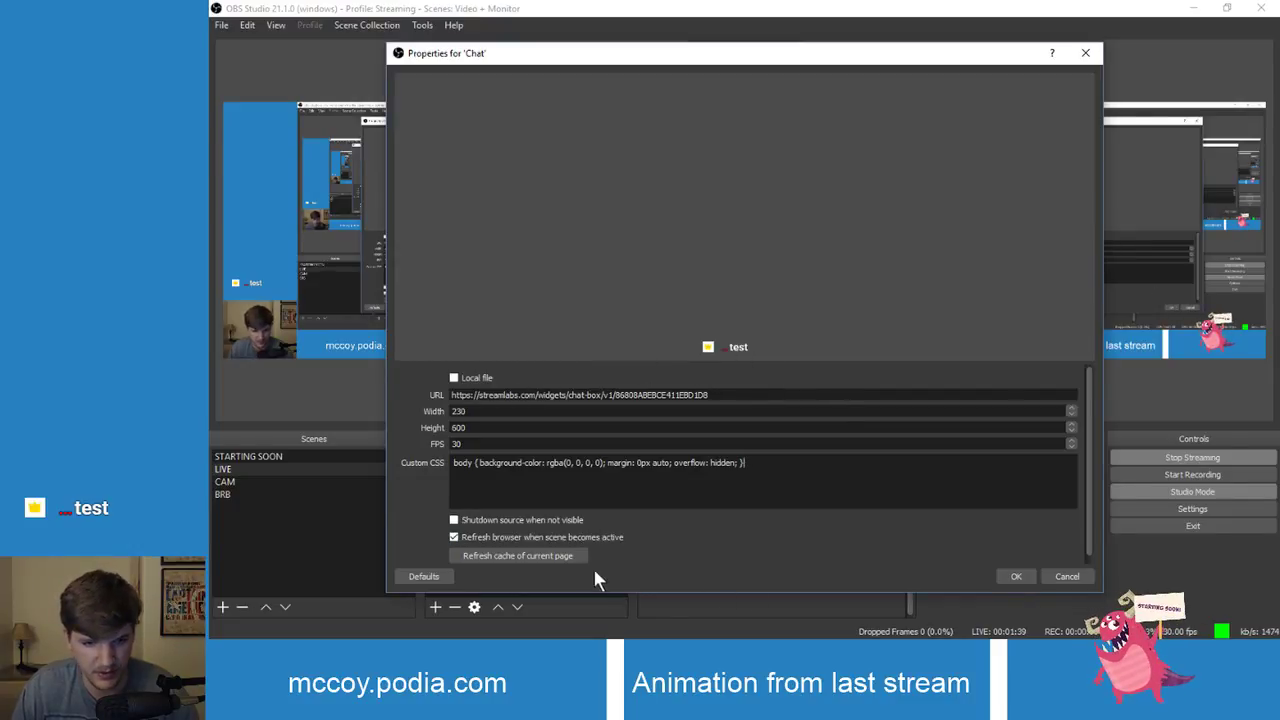
click(548, 556)
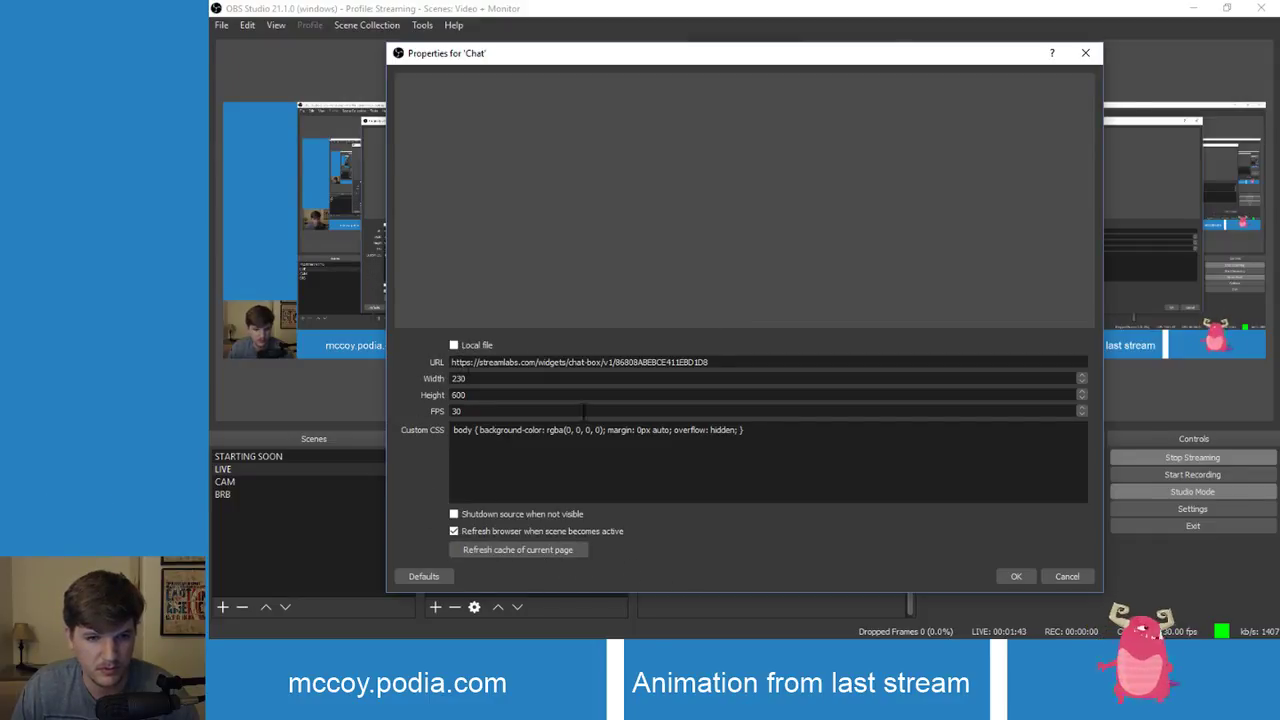
click(1025, 578)
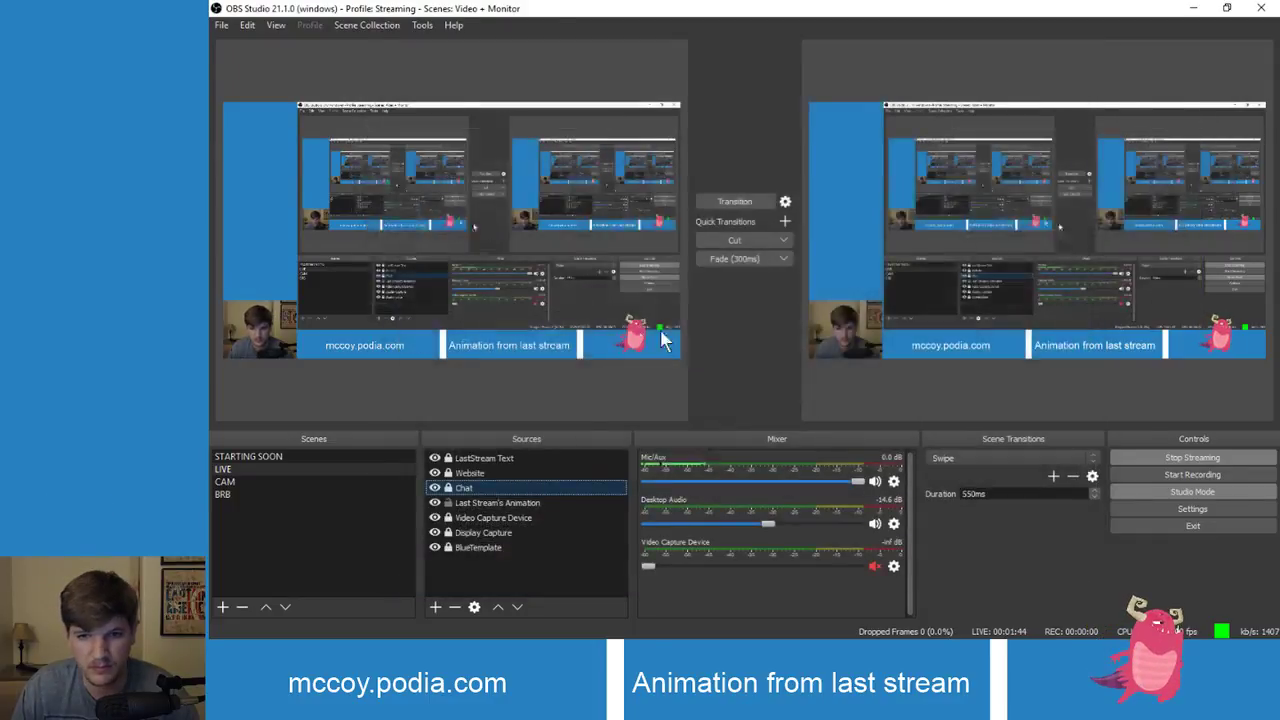
Step: Unlock the Chat source, select it in the preview, and check the widget URL in its properties
click(449, 489)
mouse_move(251, 189)
mouse_down()
mouse_move(293, 193)
mouse_move(252, 204)
mouse_up()
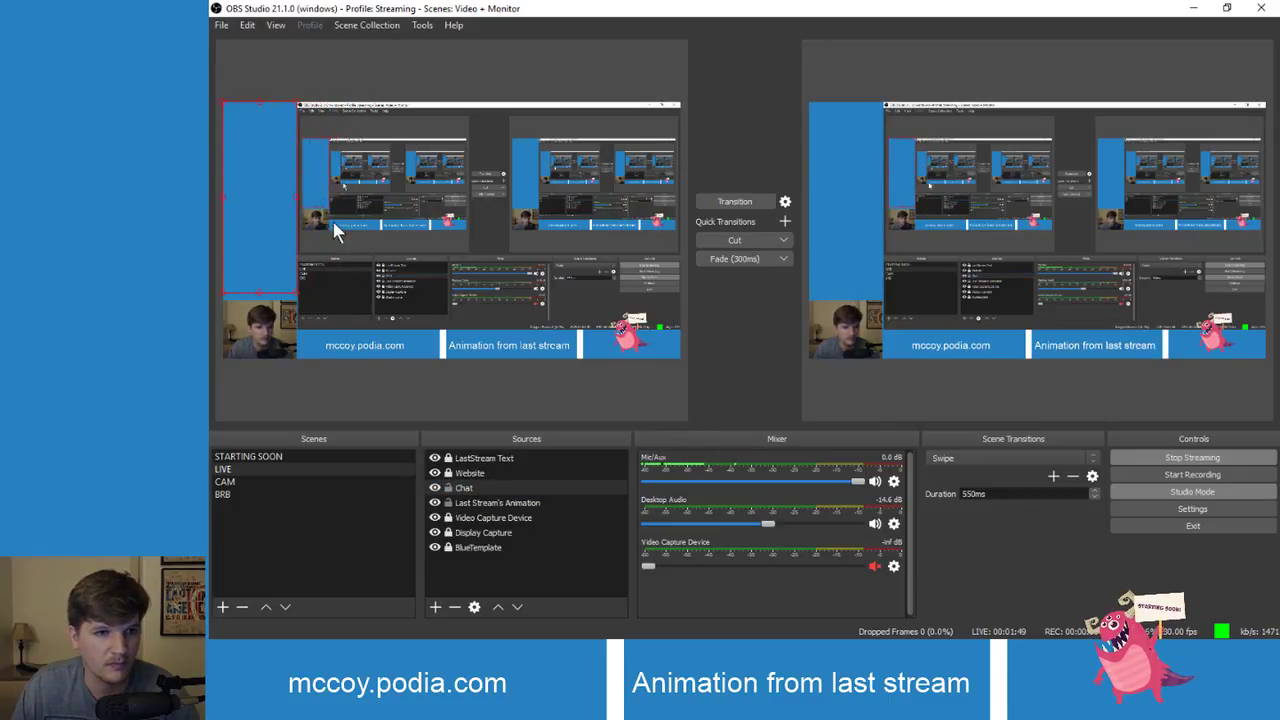
double_click(465, 487)
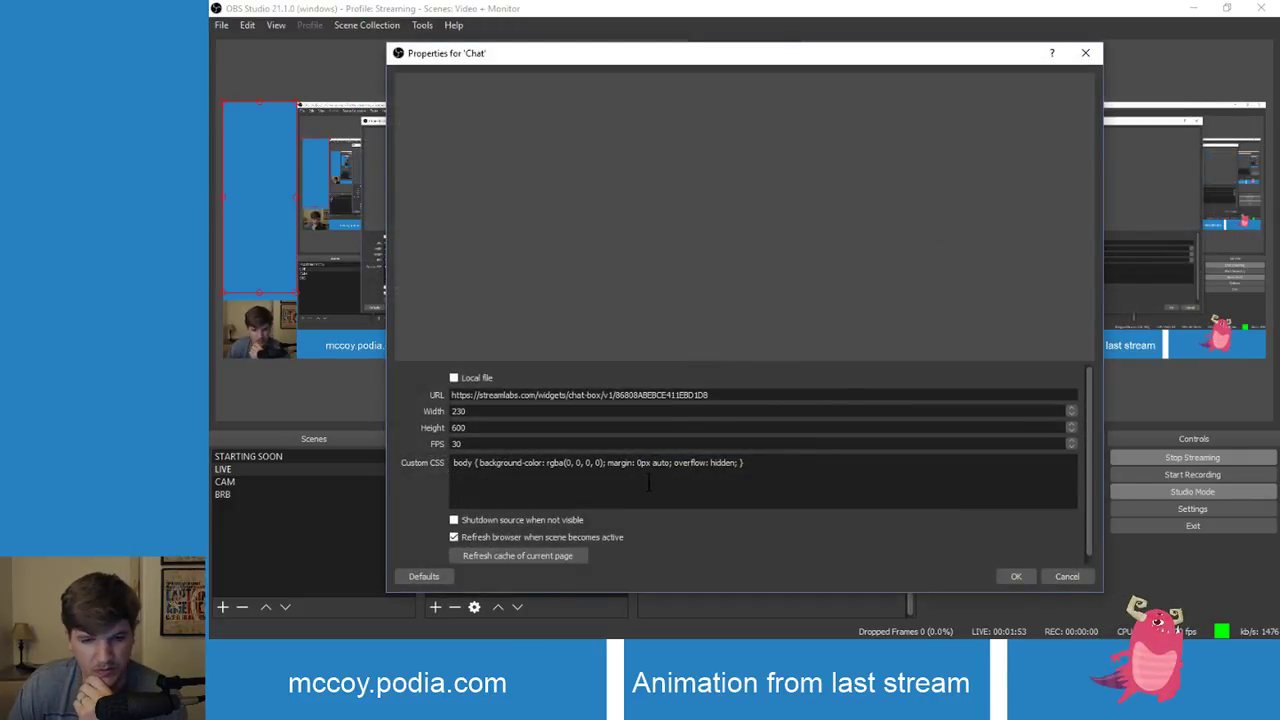
triple_click(746, 397)
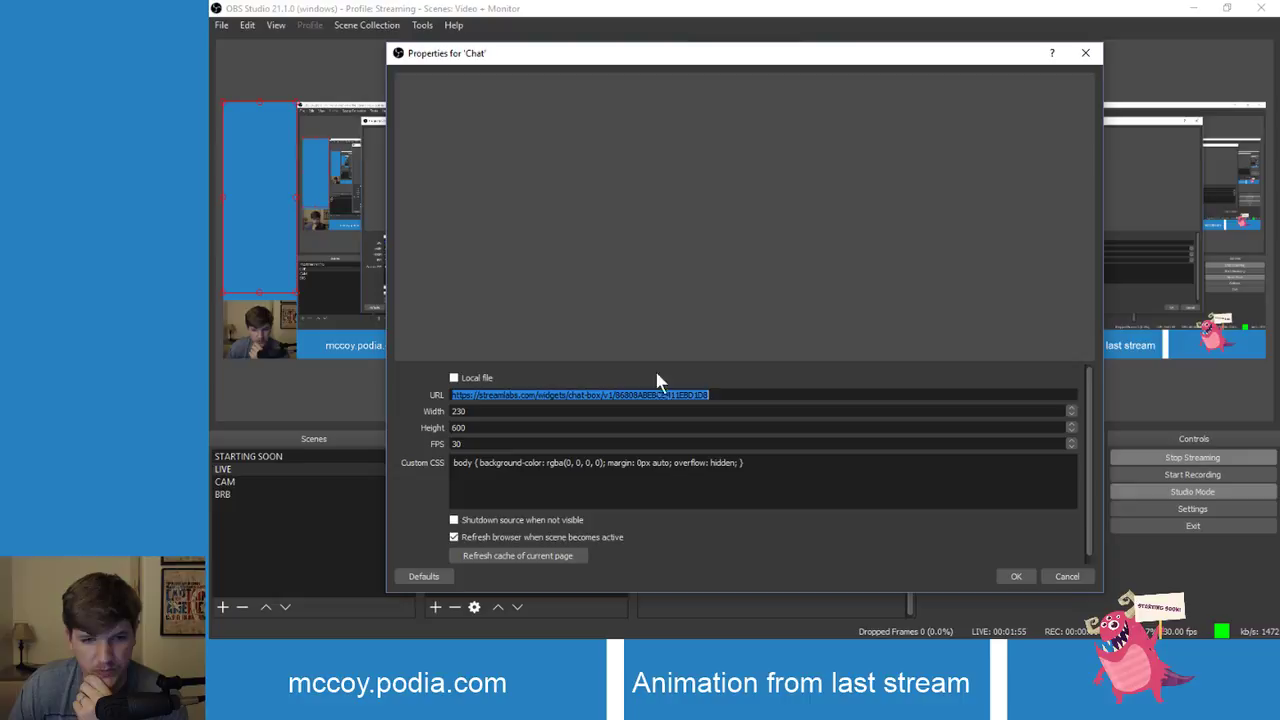
click(1085, 53)
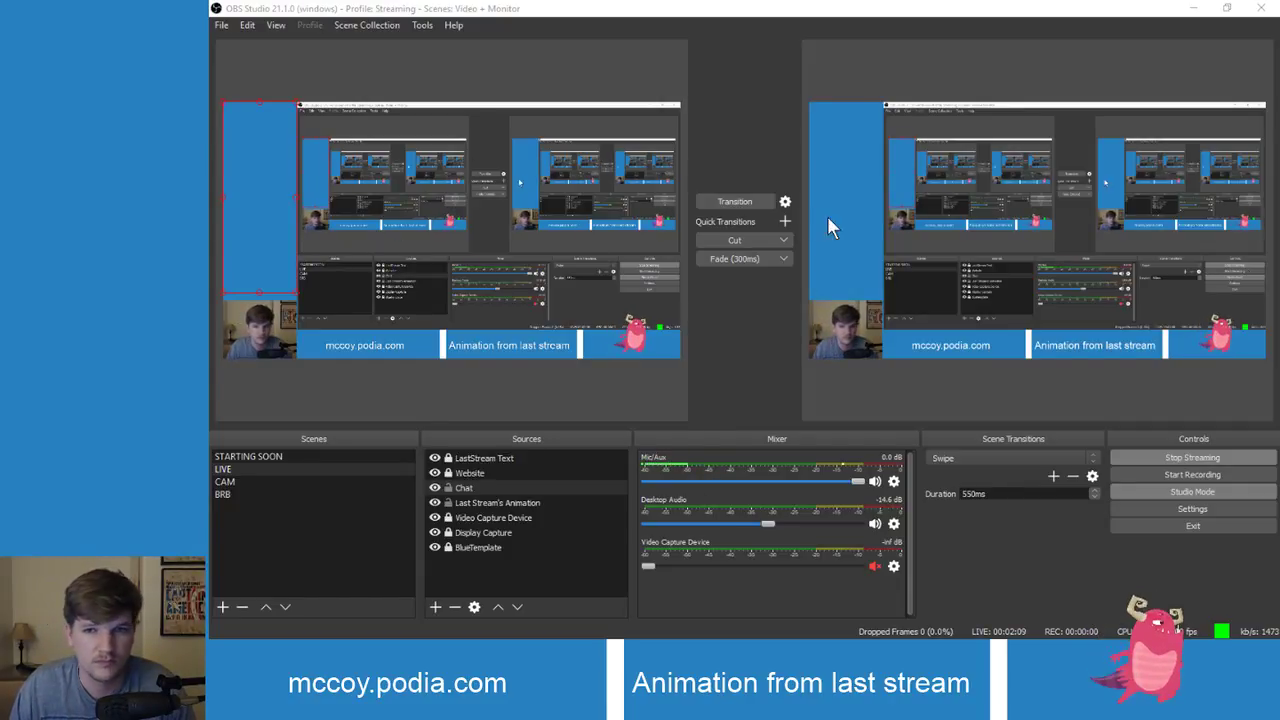
Step: Transition the preview to the live output and move the Chat source to the top of the source order
click(739, 206)
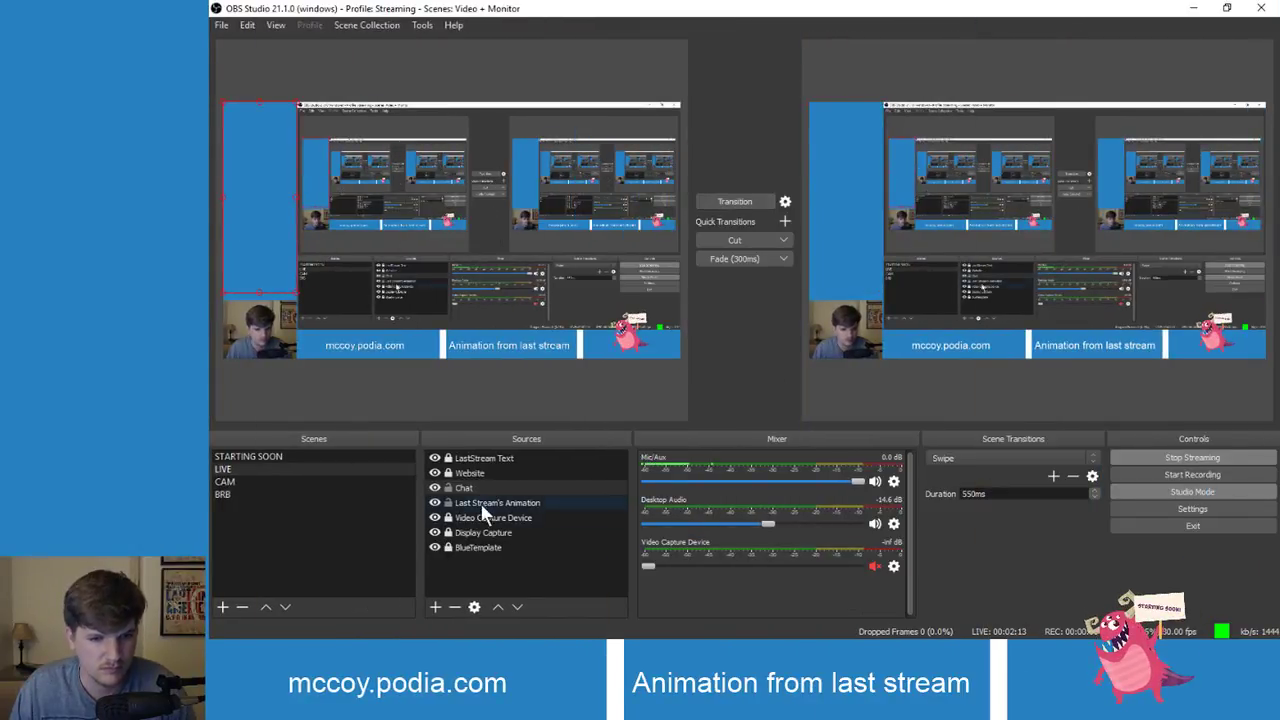
drag(464, 487, 473, 452)
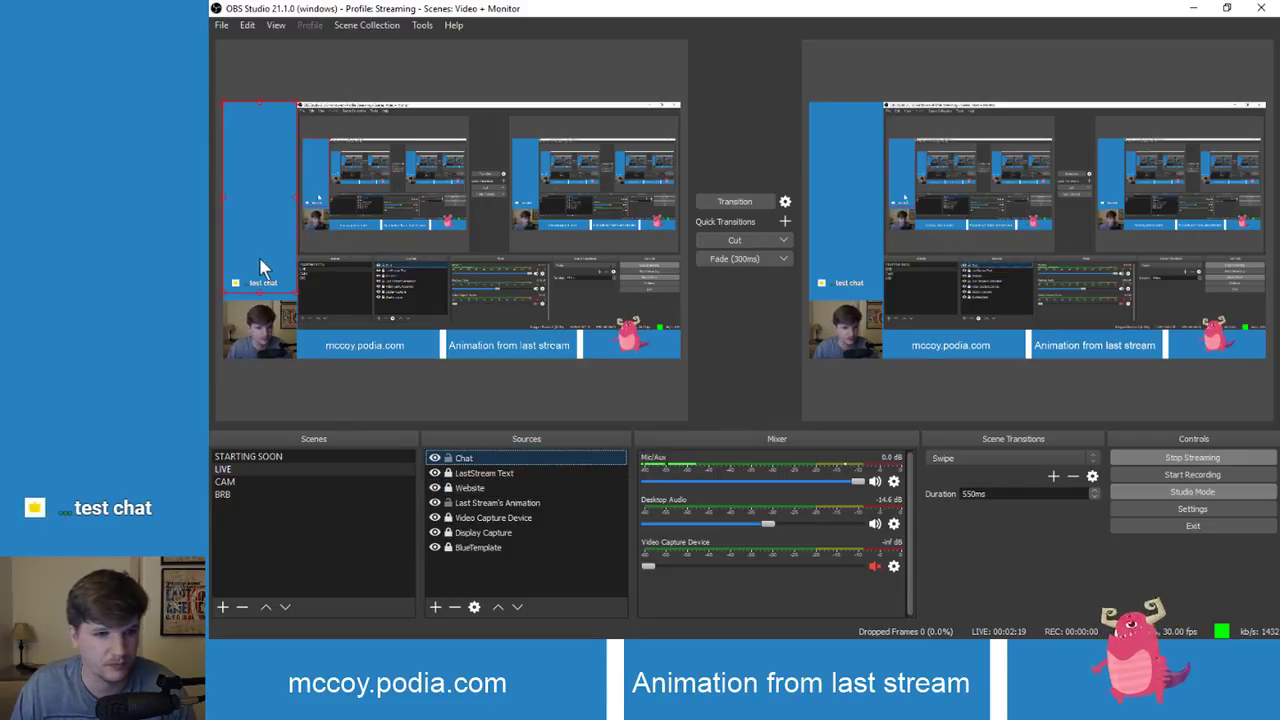
mouse_move(250, 242)
mouse_down()
mouse_move(293, 287)
mouse_move(255, 249)
mouse_up()
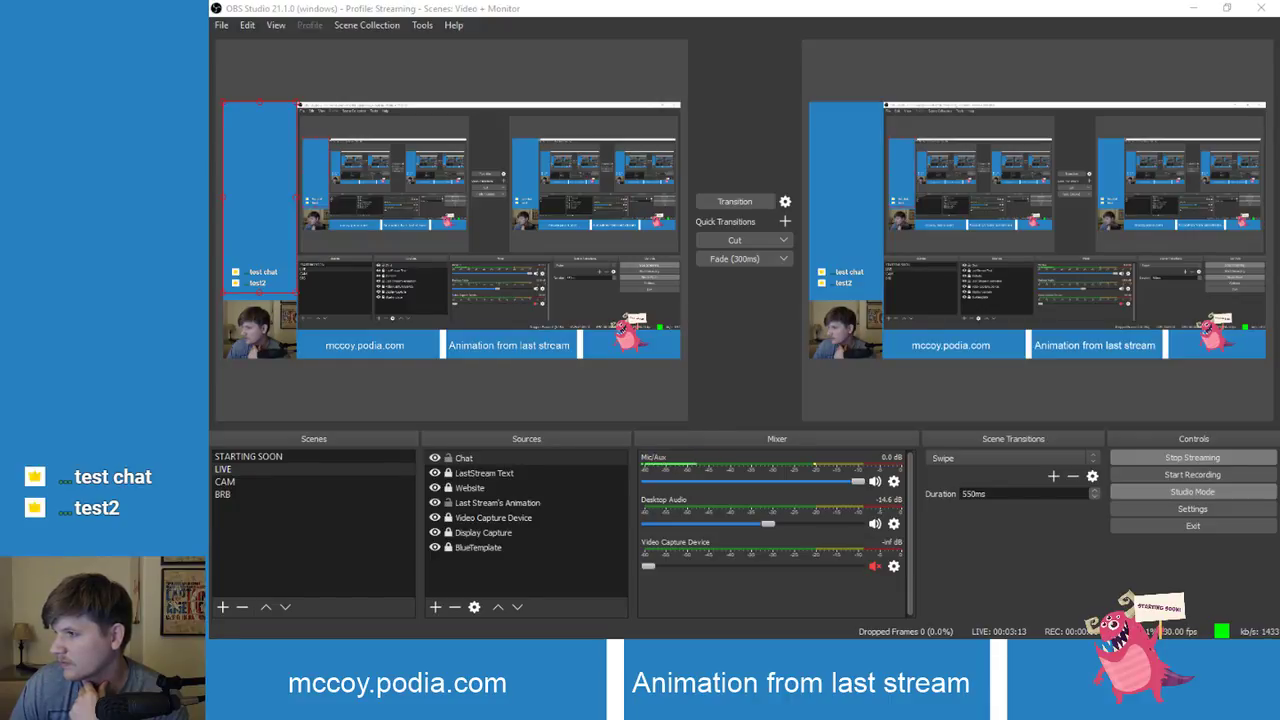
Step: Switch back to Moho, hide the BG layer, and play the monster animation from its beginning
click(1192, 457)
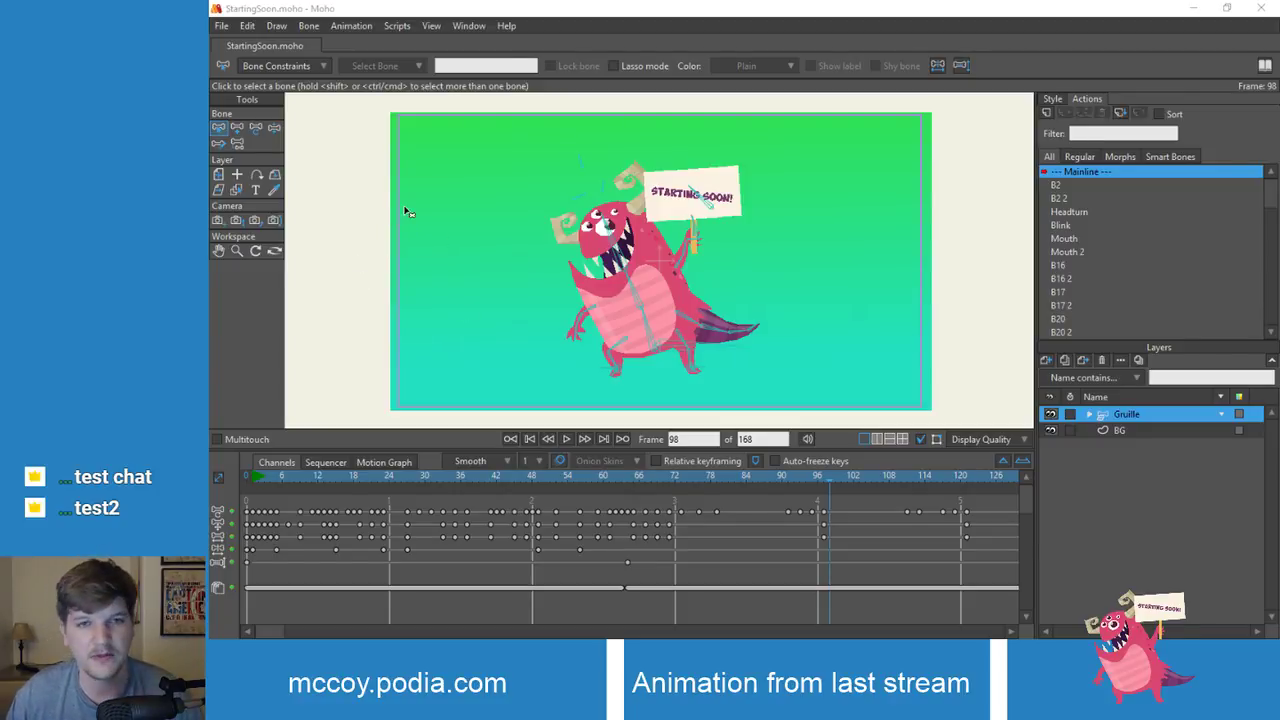
drag(532, 472, 249, 476)
click(1050, 430)
key(space)
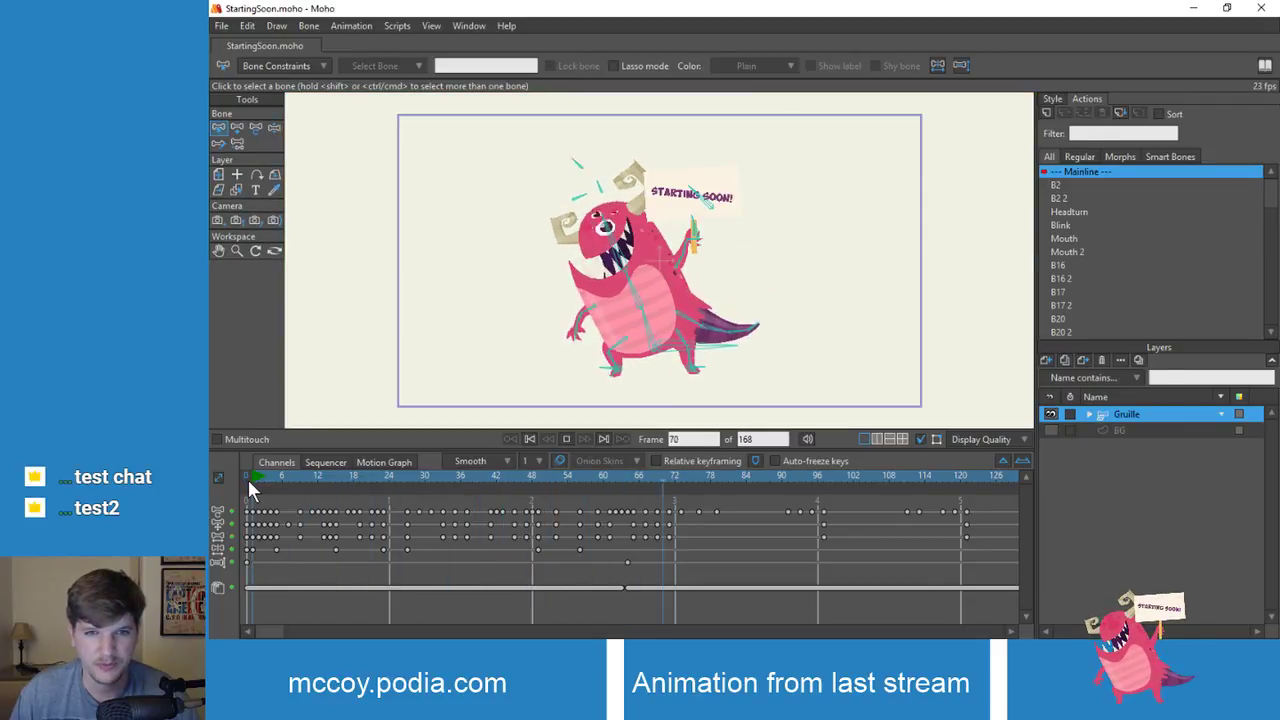
mouse_move(247, 477)
mouse_down()
mouse_move(680, 482)
mouse_move(258, 483)
mouse_up()
key(space)
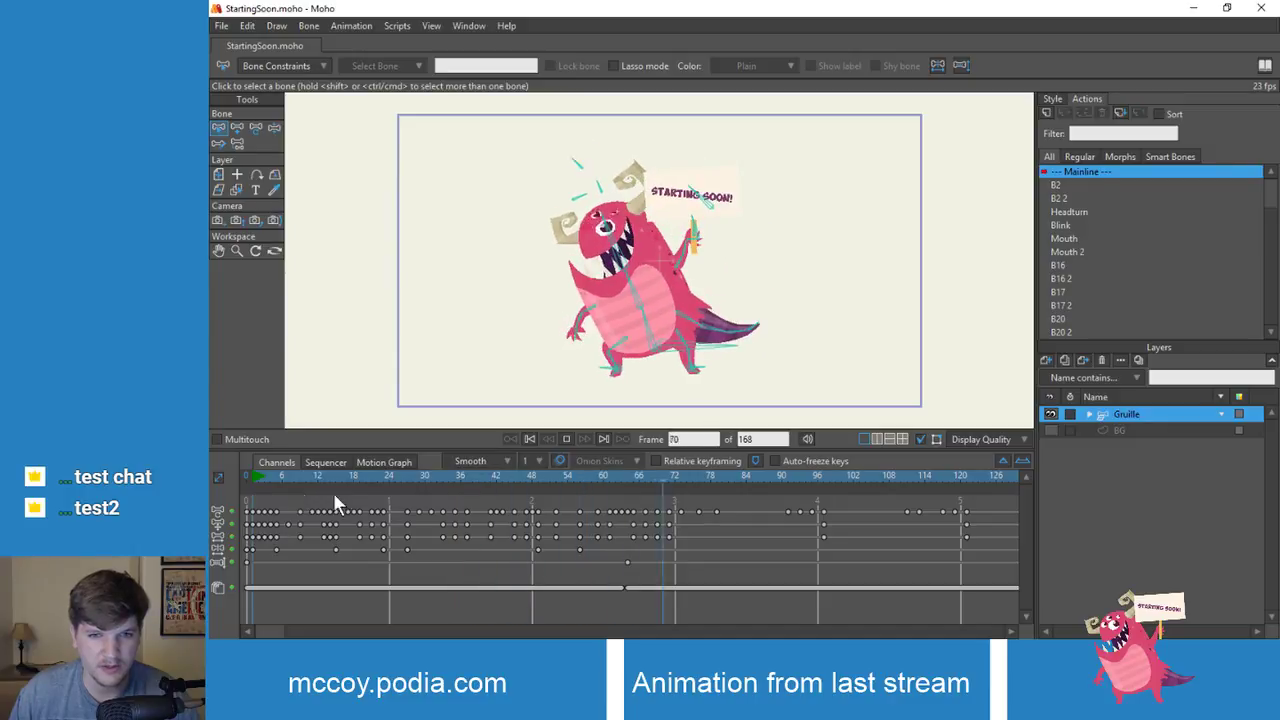
Step: At frame 52, swing the monster's tail out from behind its body with Manipulate Bones, and play back the motion
mouse_move(591, 478)
mouse_down()
mouse_move(517, 490)
mouse_move(490, 478)
mouse_move(583, 490)
mouse_up()
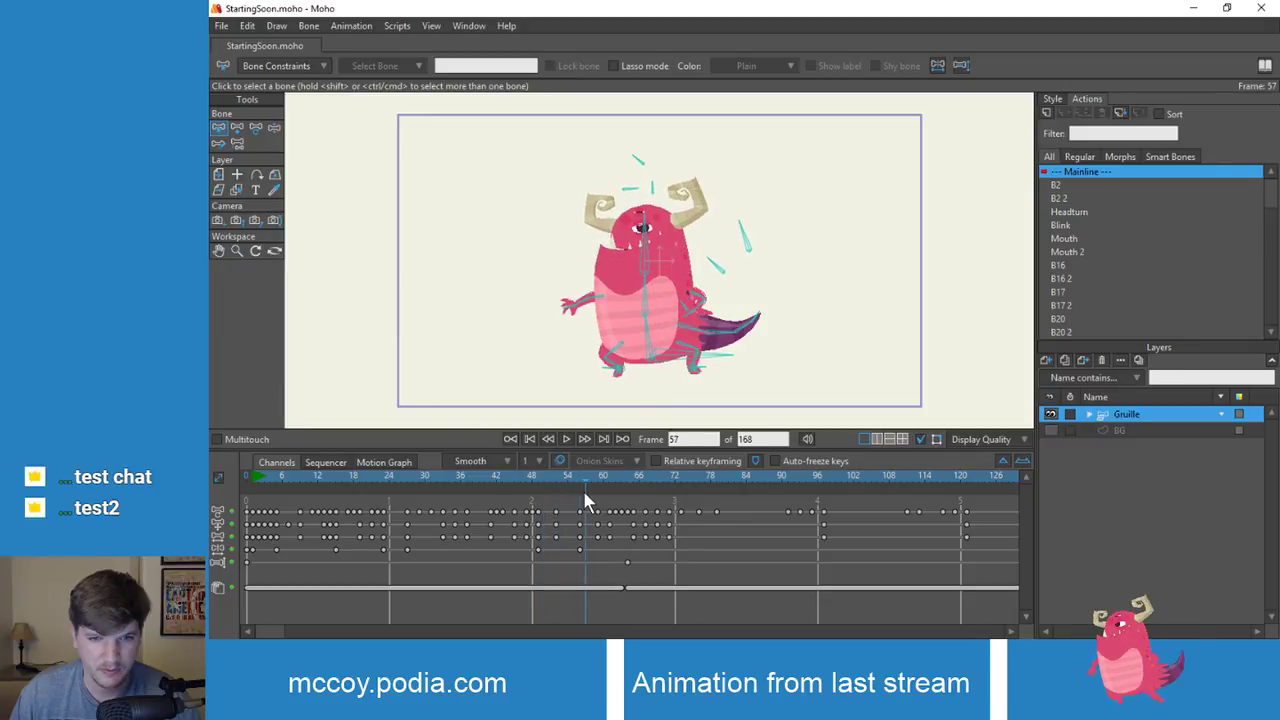
scroll(688, 343, up, 3)
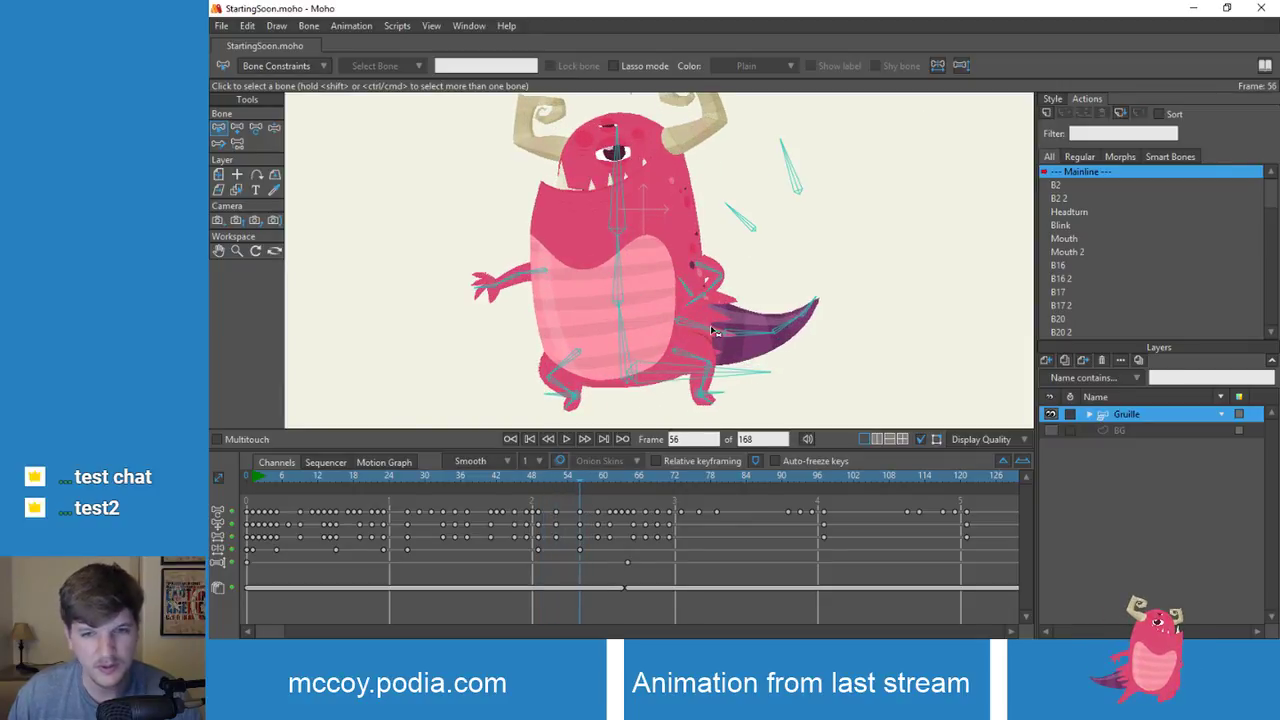
click(760, 333)
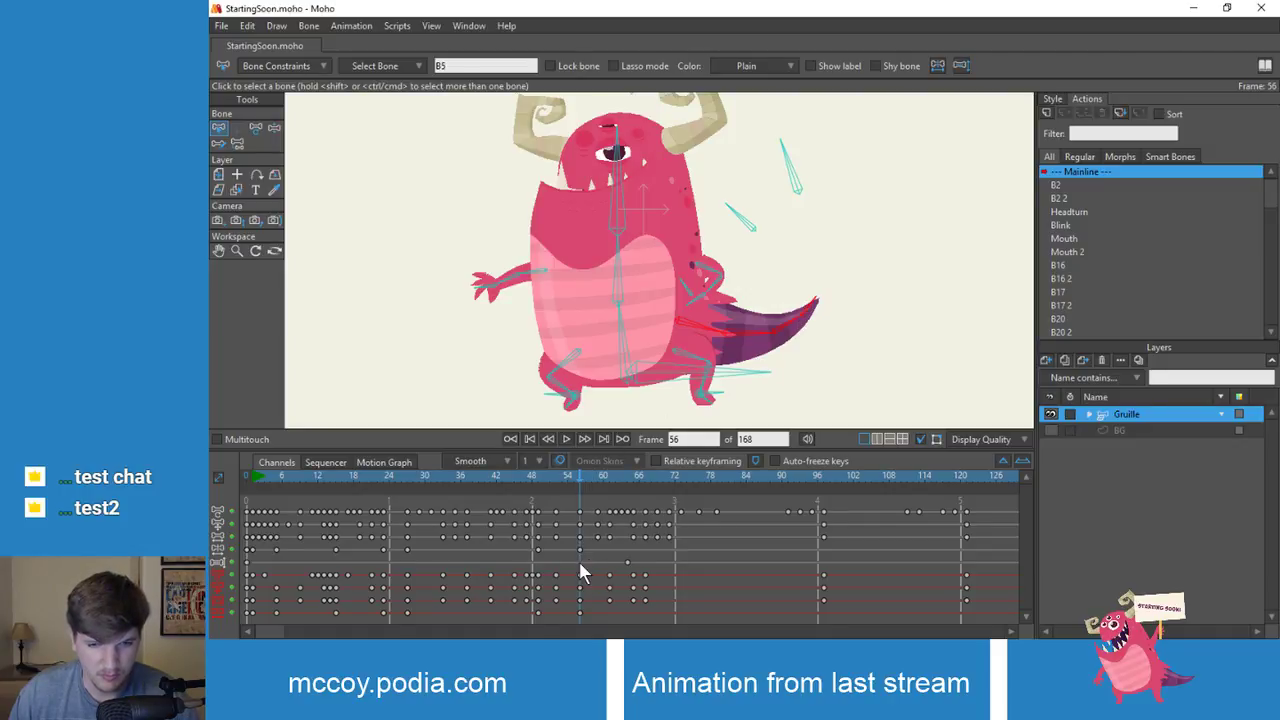
mouse_move(583, 491)
mouse_down()
mouse_move(640, 490)
mouse_move(558, 496)
mouse_up()
key(z)
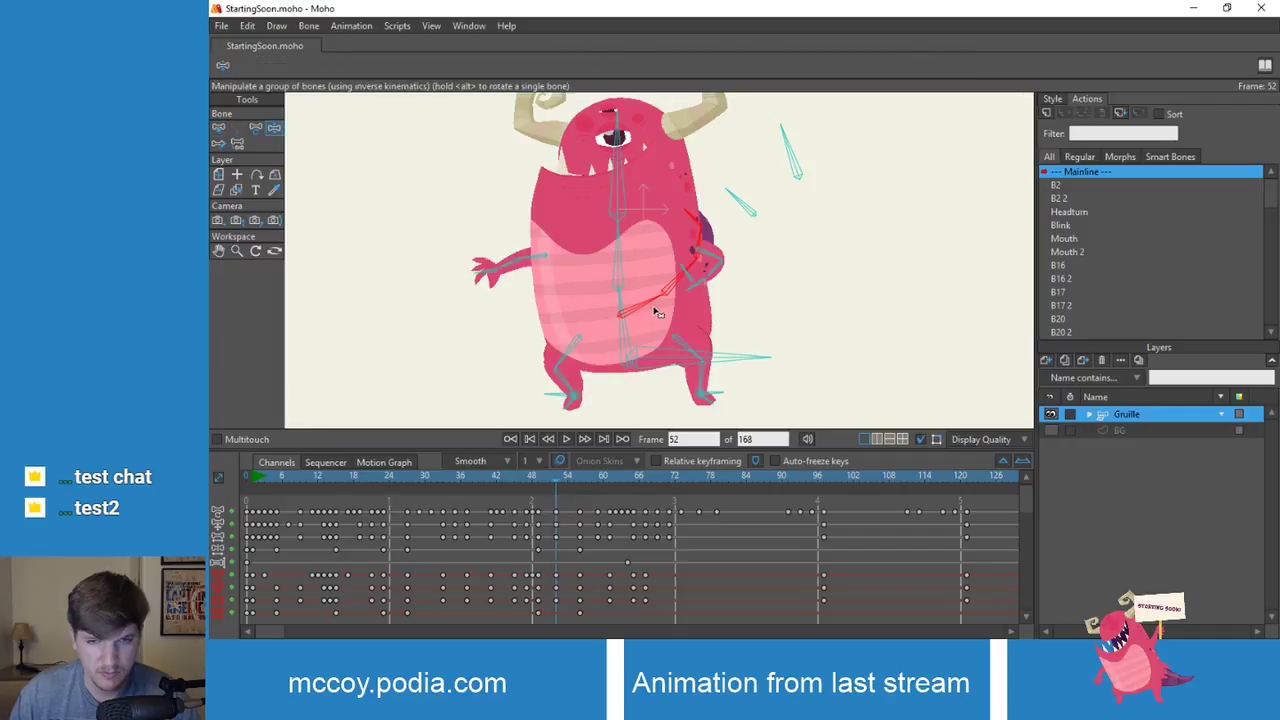
mouse_move(647, 312)
mouse_down()
mouse_move(679, 315)
mouse_move(744, 291)
mouse_move(748, 276)
mouse_up()
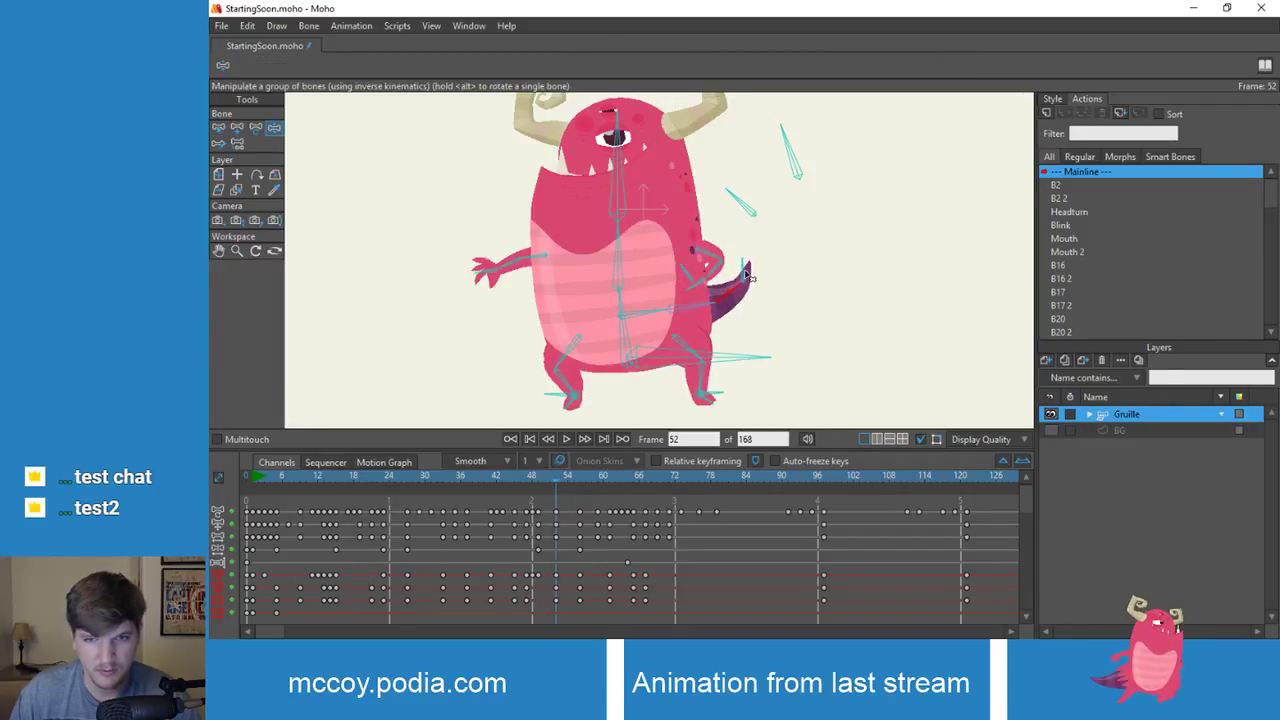
key(space)
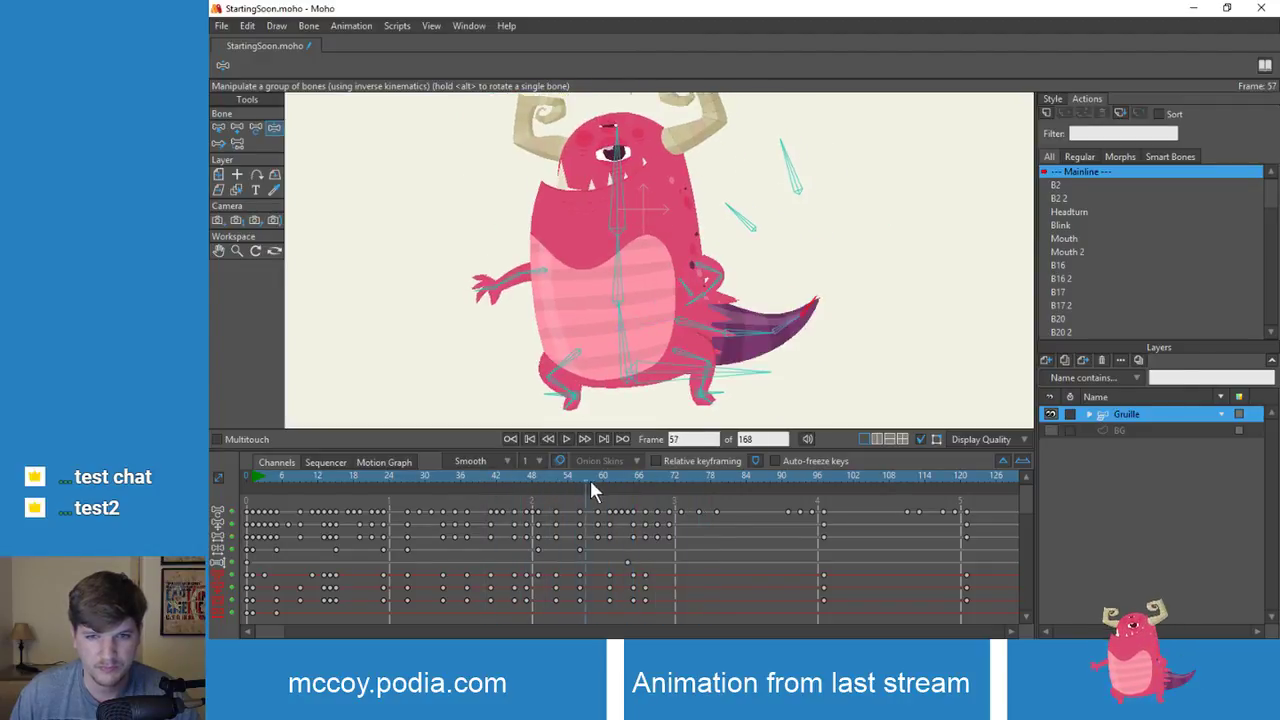
Step: At frame 65, curl the tip of the monster's tail upward with Manipulate Bones
click(643, 482)
drag(643, 482, 634, 522)
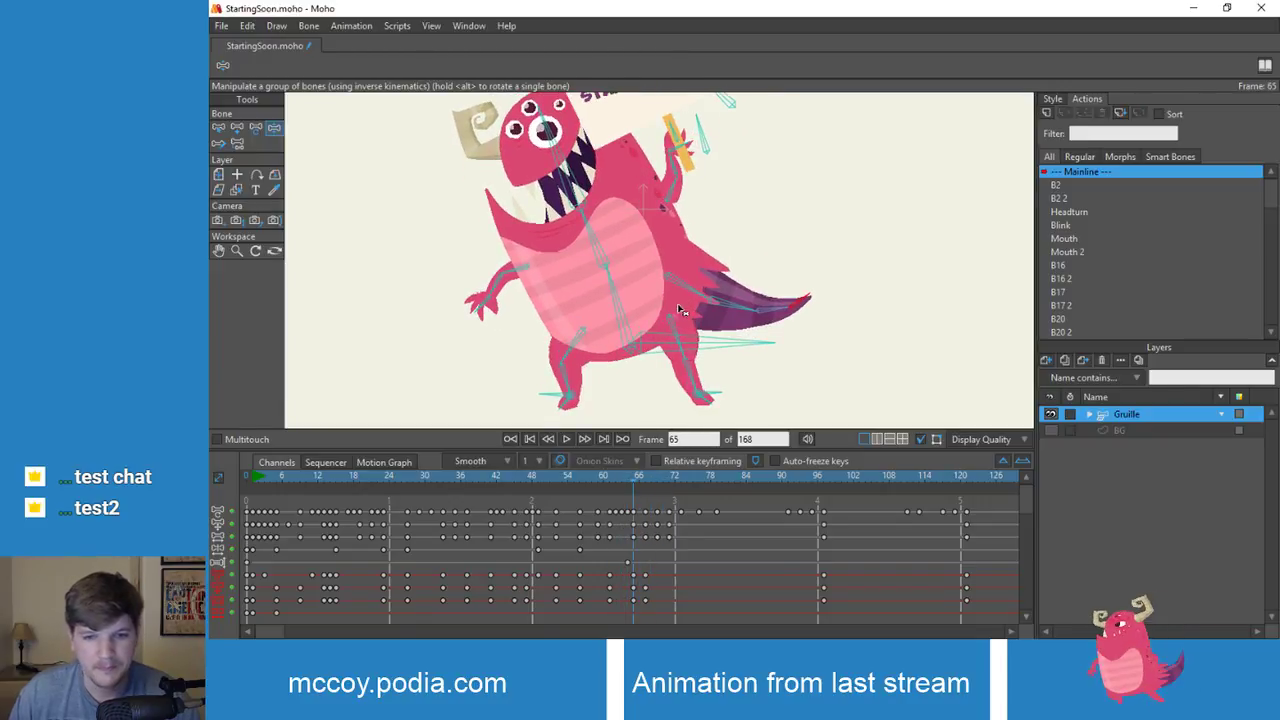
drag(679, 311, 800, 292)
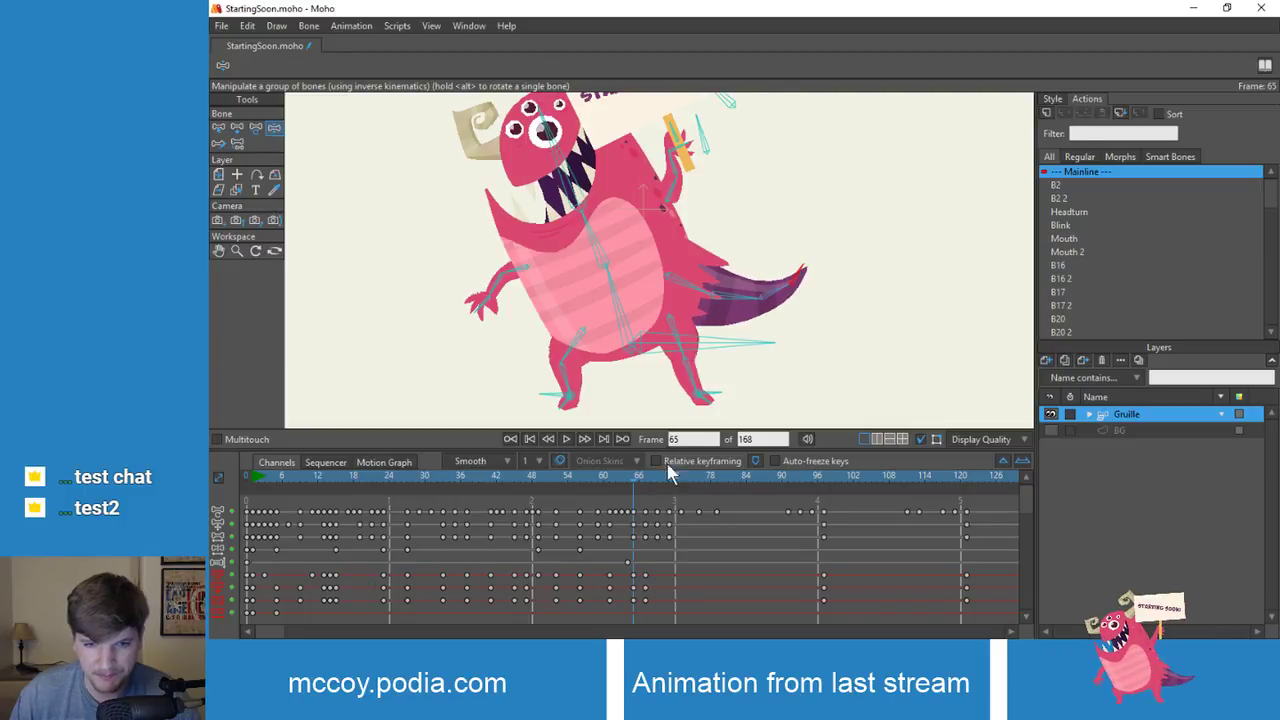
Step: Select the tail bones, retime their keyframes at frames 65 and 67 to frames 67 and 71, and play the result
mouse_move(633, 477)
mouse_down()
mouse_move(666, 477)
mouse_move(647, 477)
mouse_up()
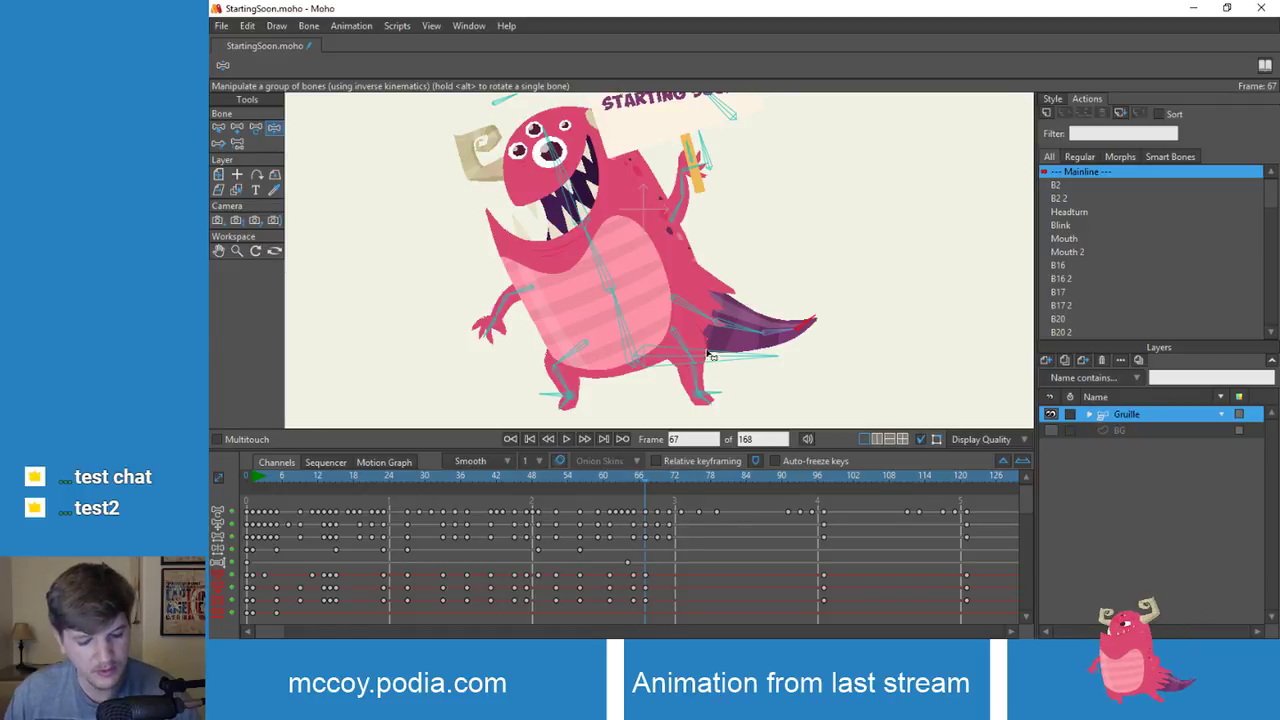
key(z)
click(780, 333)
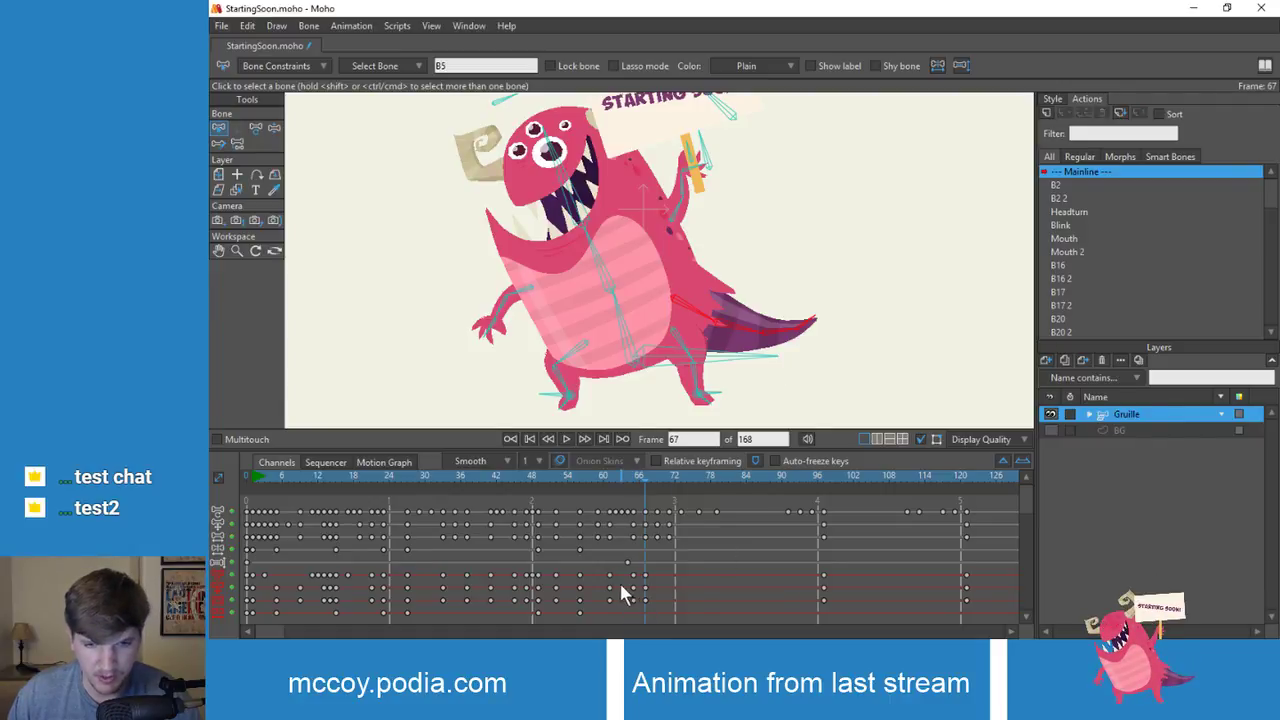
drag(645, 600, 643, 597)
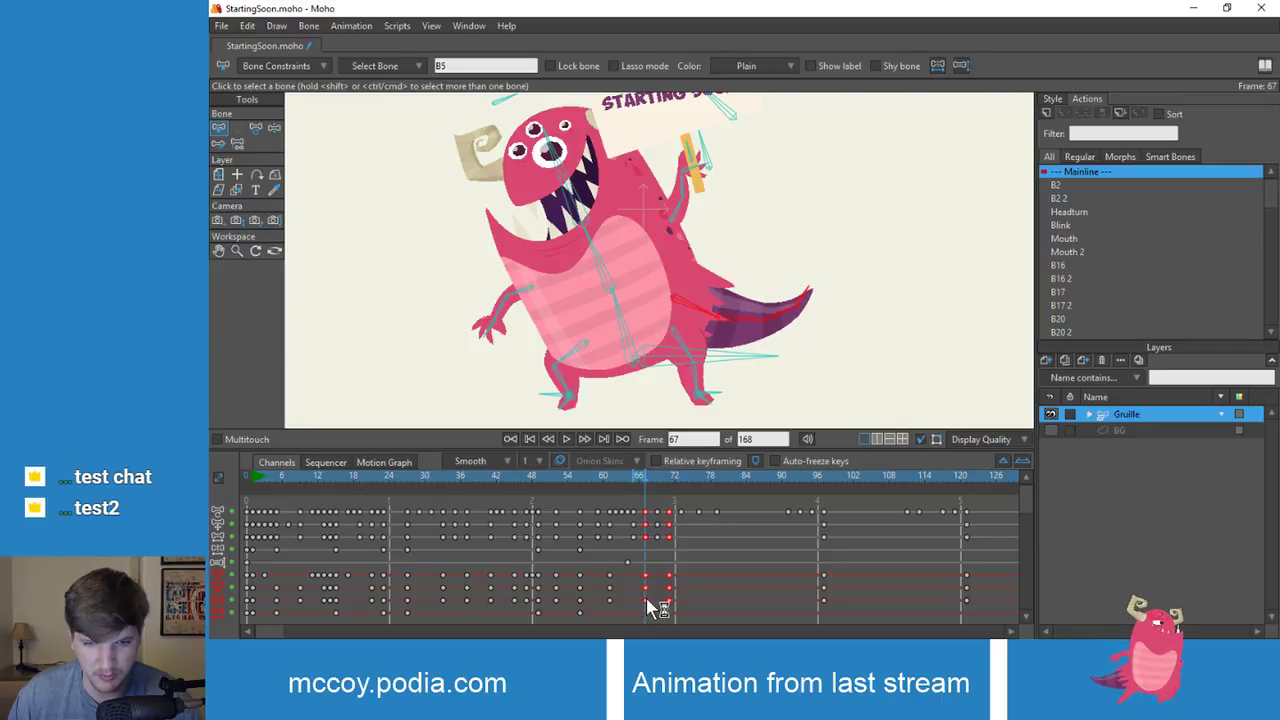
key(space)
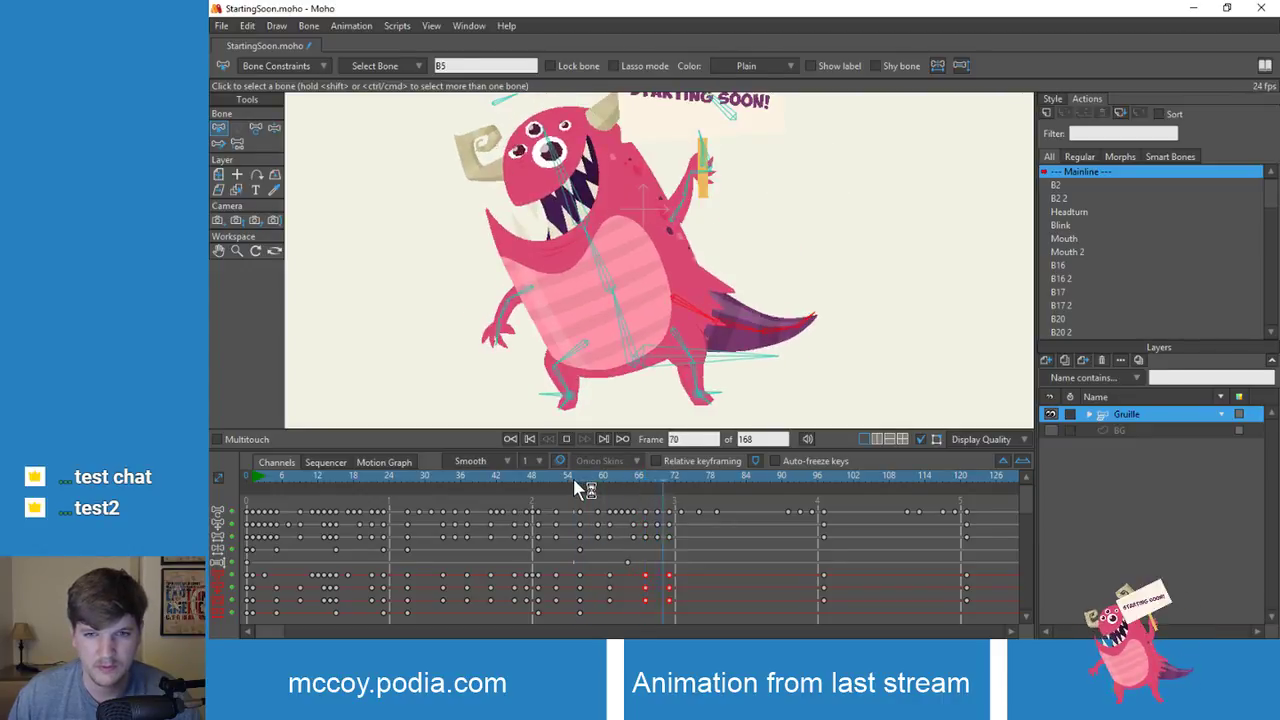
key(space)
Step: Move the tail bones' keyframes at frame 71 to frame 69 and replay the sign-raising section to check the timing
click(656, 612)
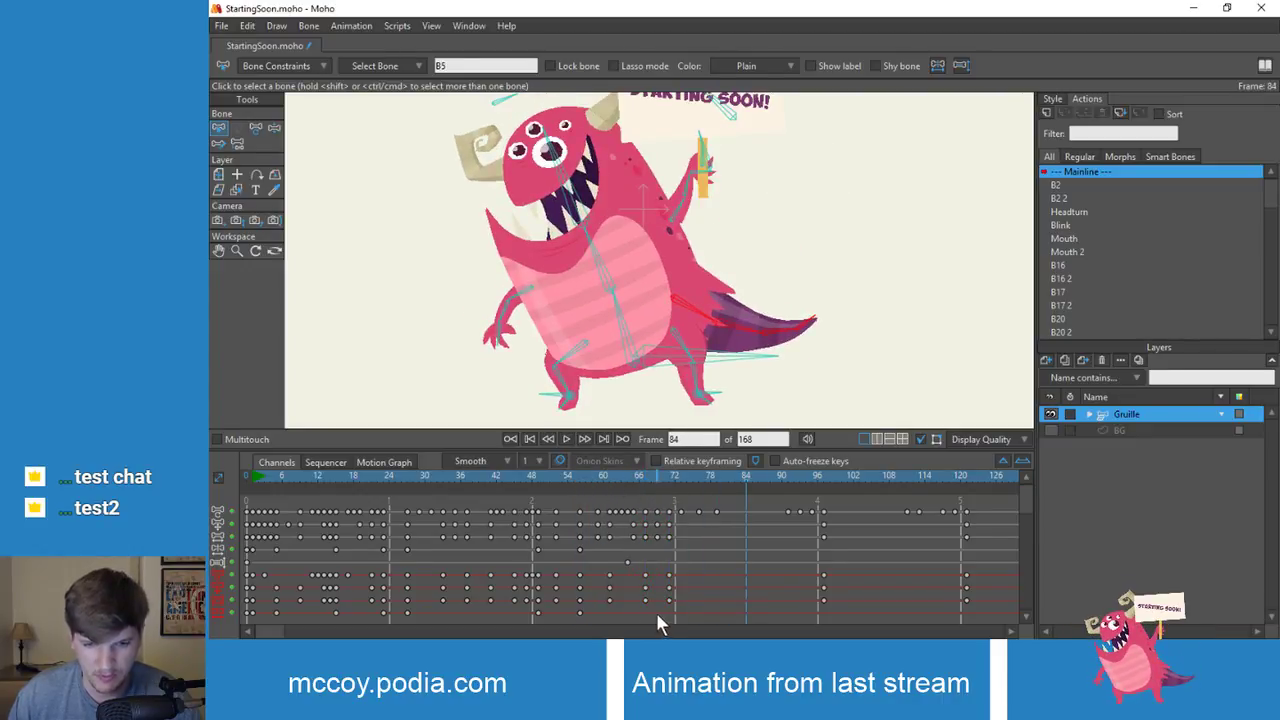
drag(662, 612, 656, 570)
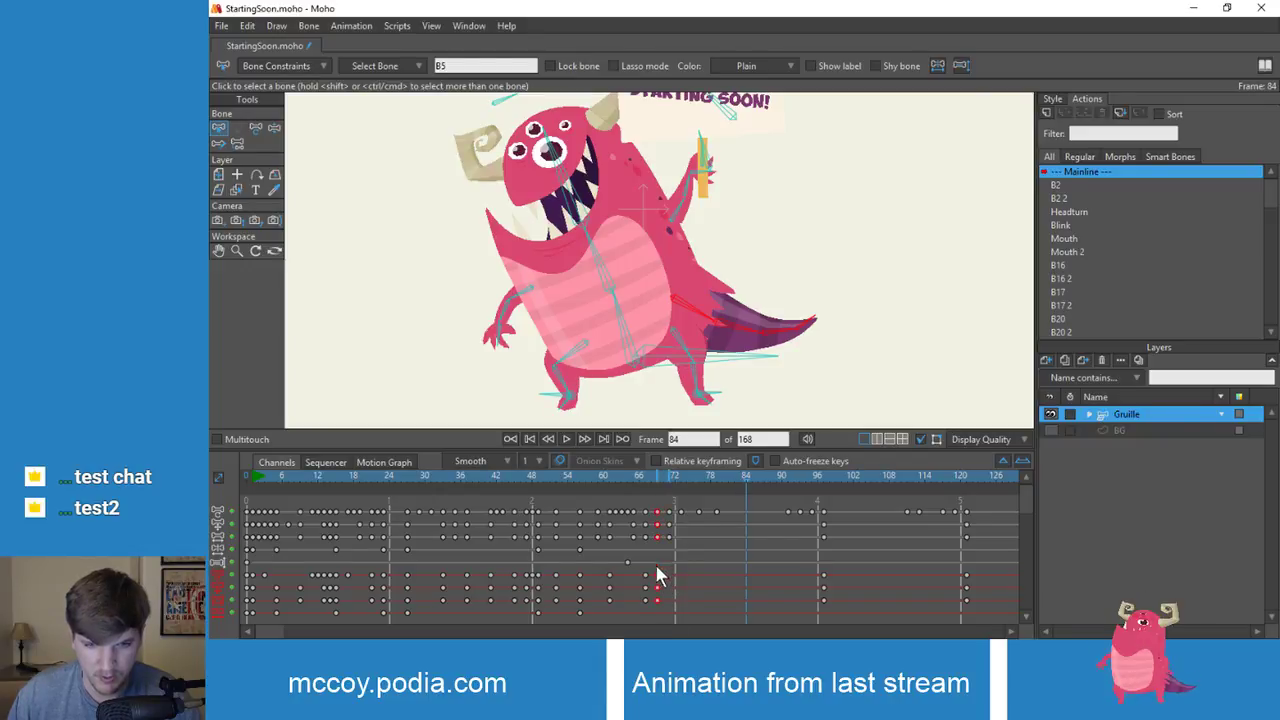
click(605, 475)
key(space)
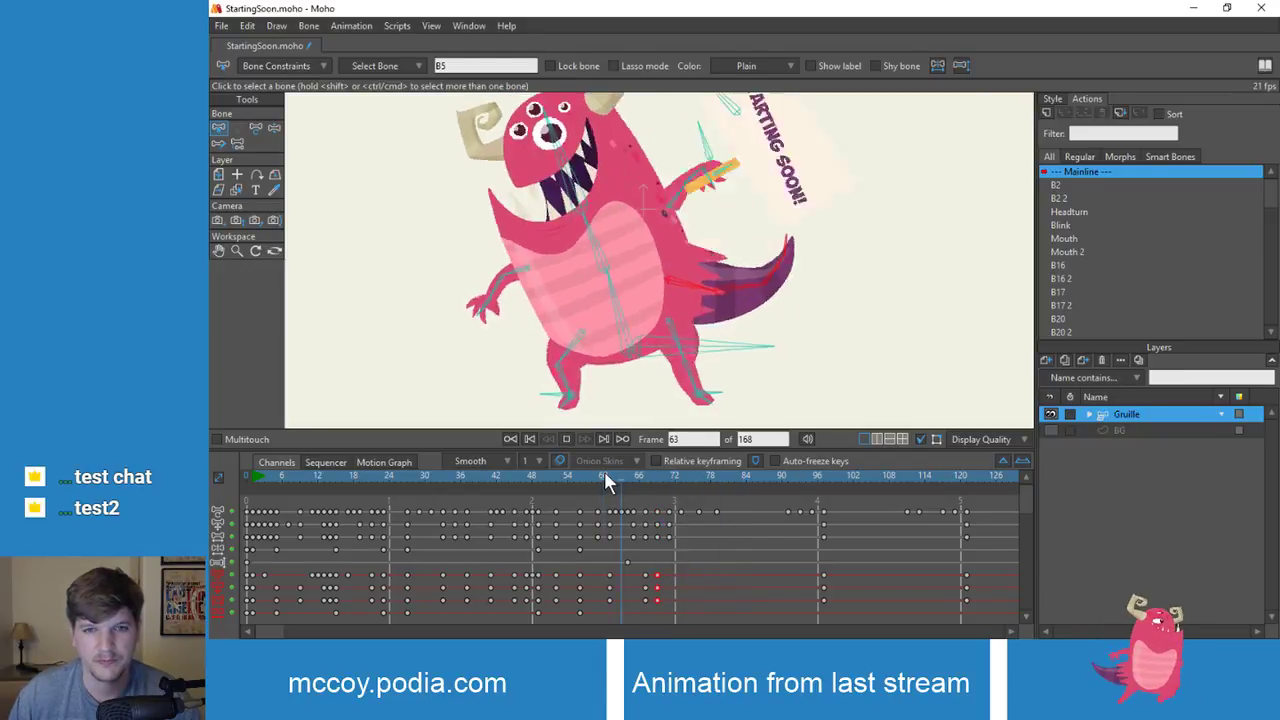
key(space)
drag(569, 472, 546, 470)
key(space)
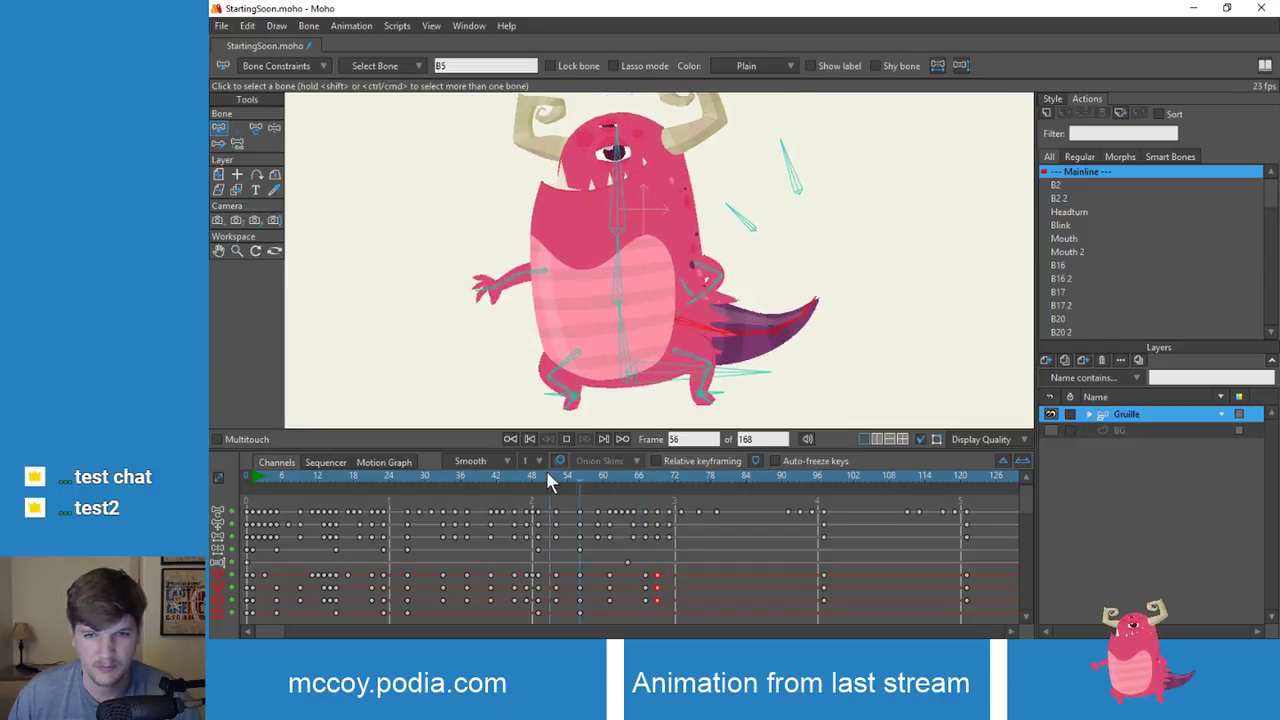
key(space)
key(space)
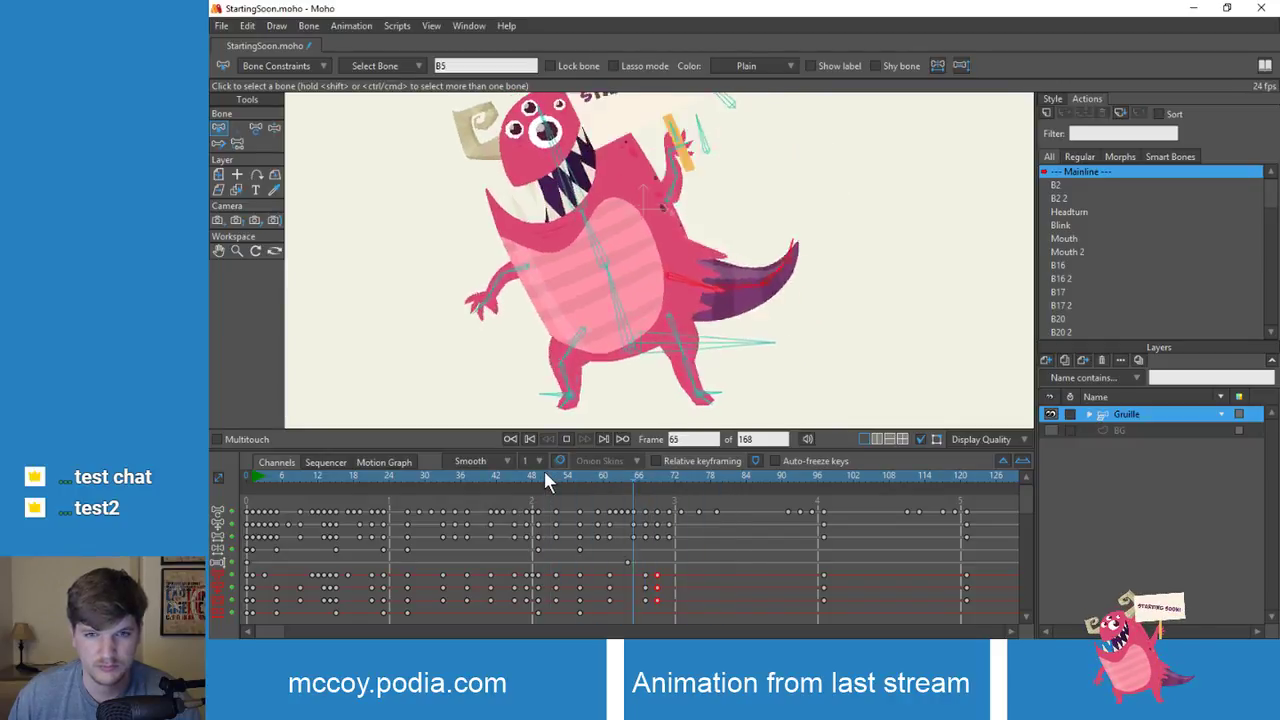
Step: Play the sign-raising section and scrub through the frames around 71 to 80 to review the held pose
key(space)
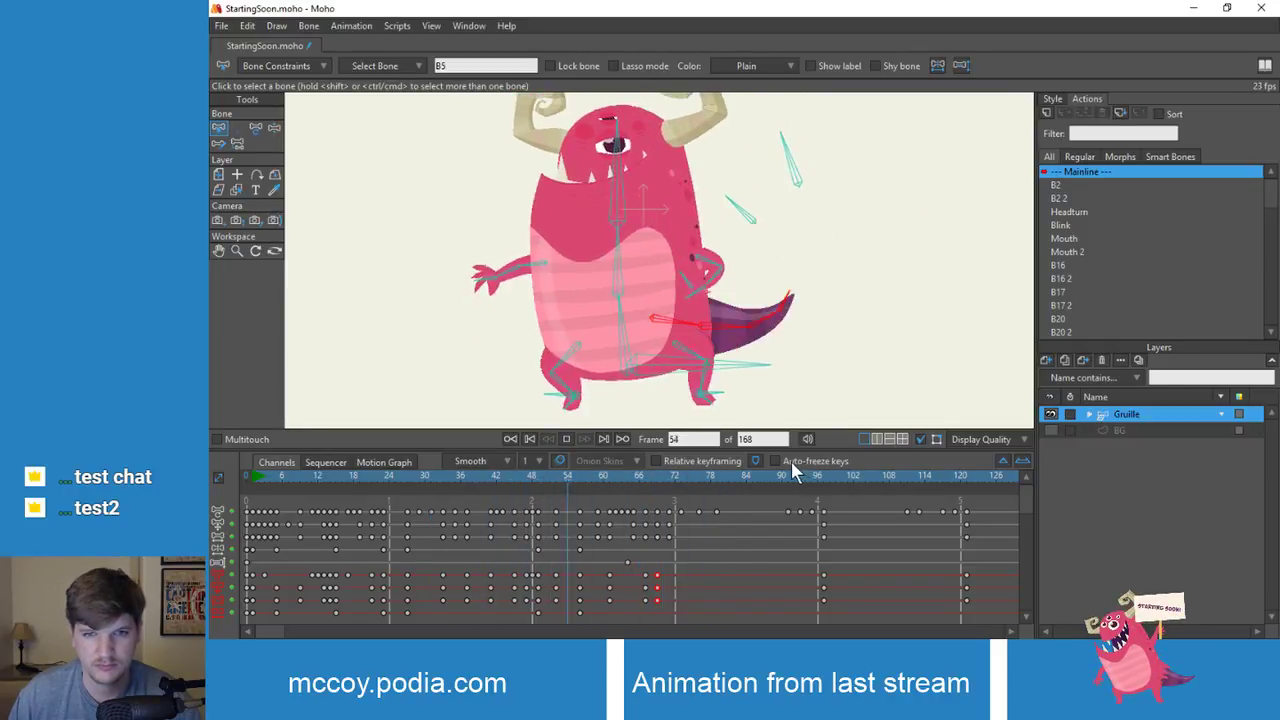
scroll(787, 326, down, 4)
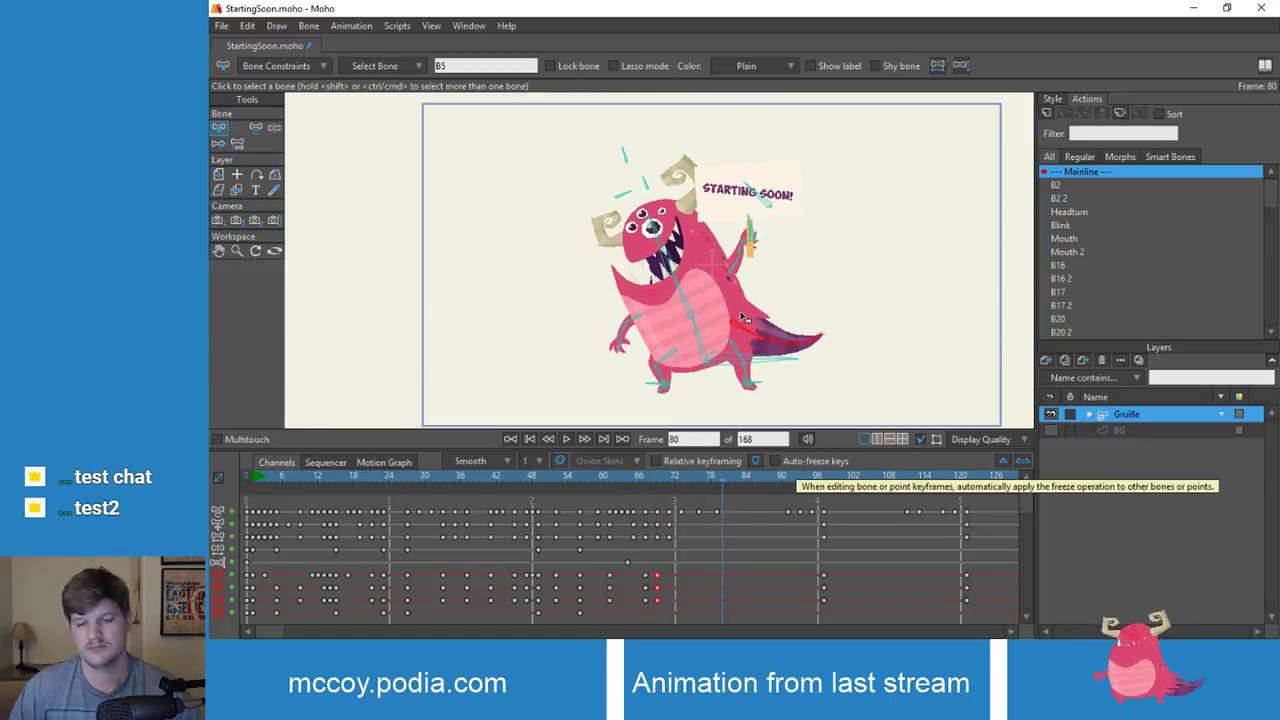
scroll(803, 342, up, 2)
drag(683, 476, 746, 474)
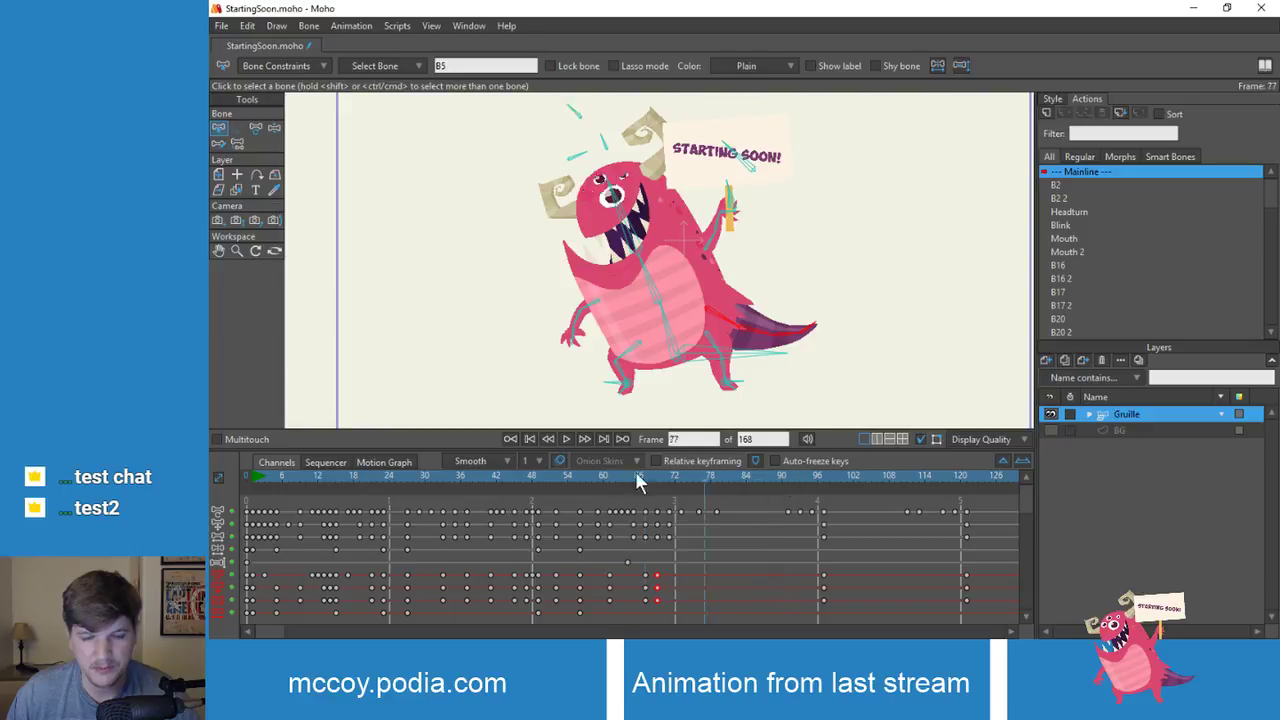
drag(637, 481, 772, 490)
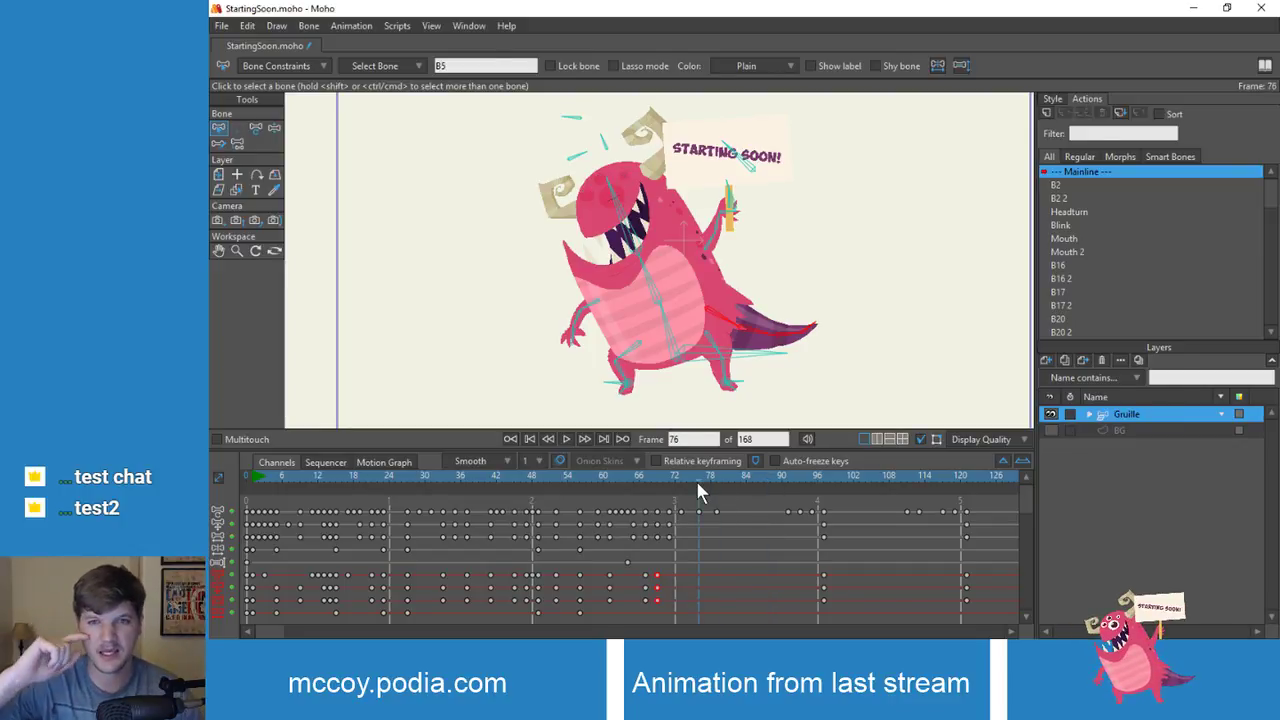
drag(698, 490, 818, 502)
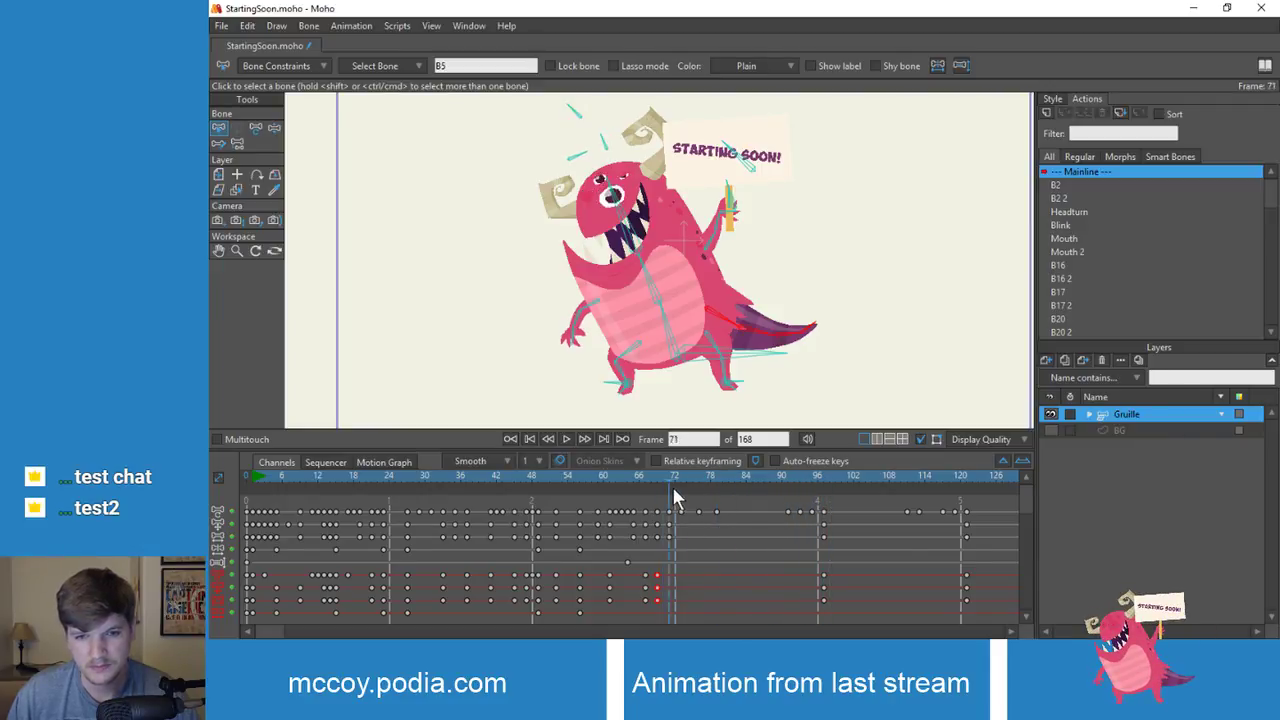
mouse_move(670, 489)
mouse_down()
mouse_move(572, 489)
mouse_move(704, 488)
mouse_move(686, 490)
mouse_up()
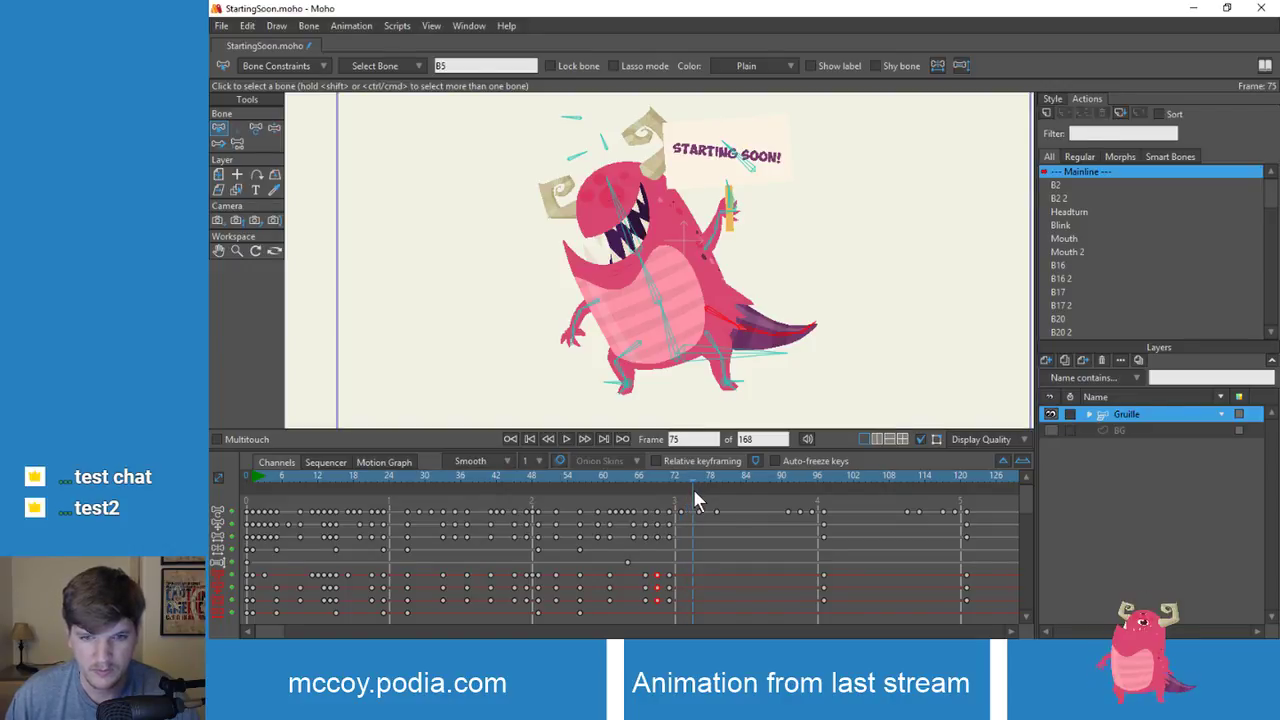
Step: At frame 75, pull the monster's sign-holding arm inward and lean the sign slightly away from its head with Manipulate Bones
scroll(686, 270, up, 3)
scroll(690, 272, down, 3)
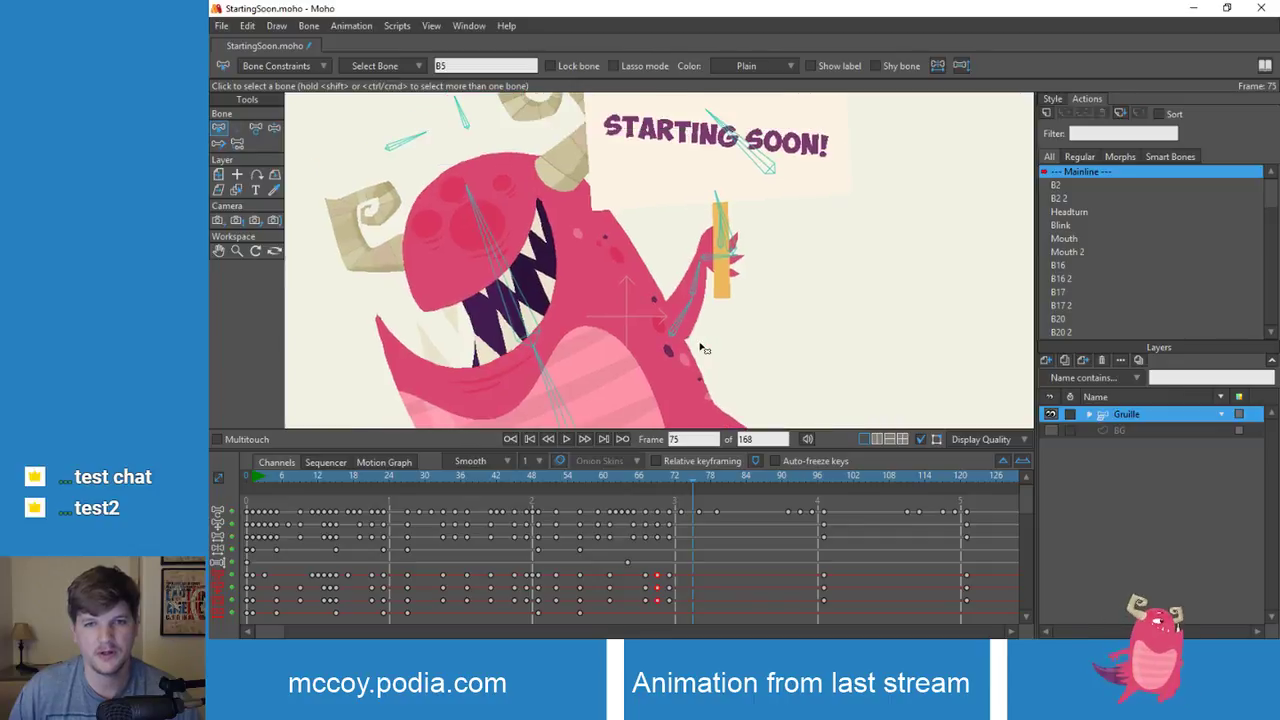
scroll(700, 402, up, 2)
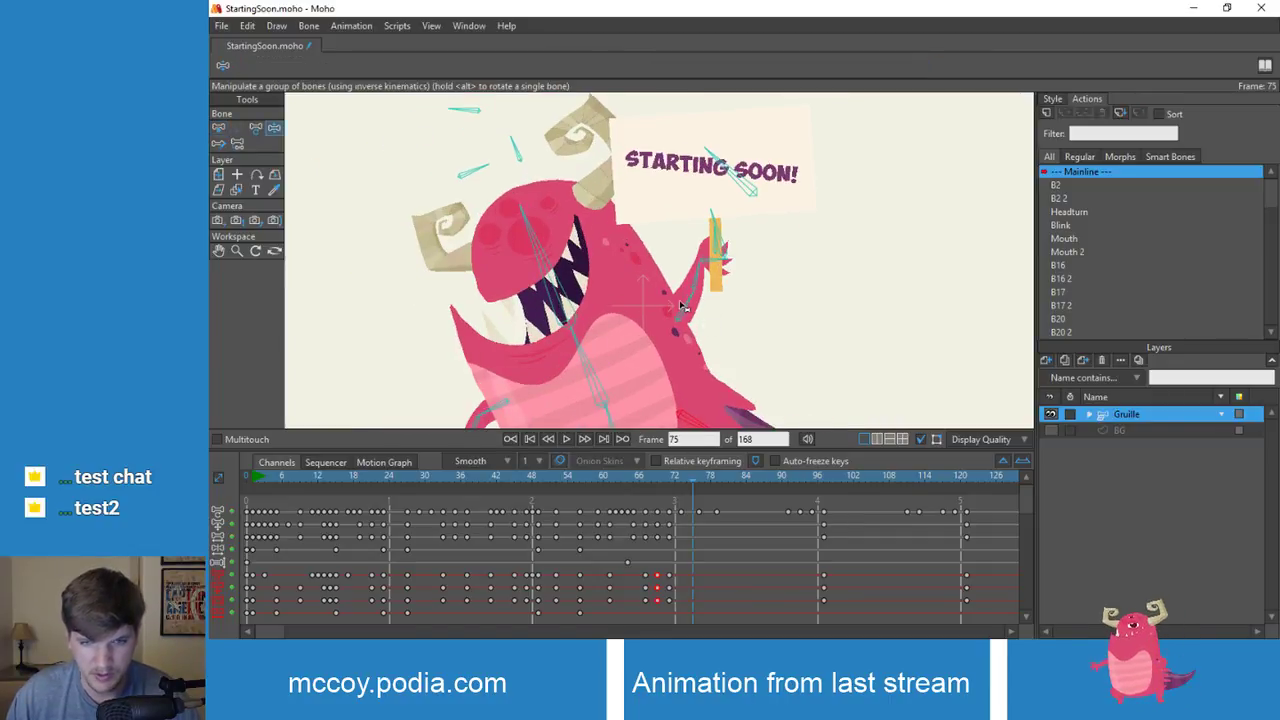
key(z)
drag(718, 306, 685, 300)
drag(706, 254, 697, 403)
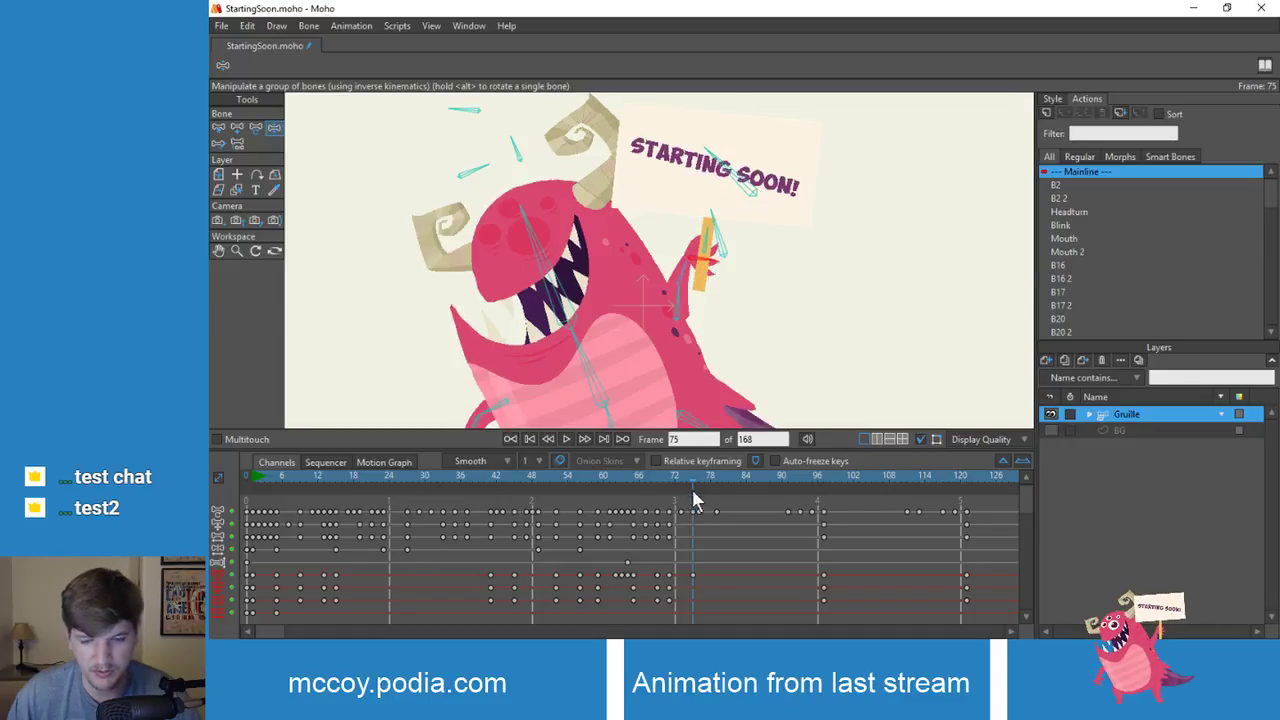
Step: At frame 79, bend the sign-holding arm, tilt the sign toward the monster's head, and compare the pose with the previous keyframe
mouse_move(685, 477)
mouse_down()
mouse_move(544, 473)
mouse_move(714, 477)
mouse_move(695, 484)
mouse_up()
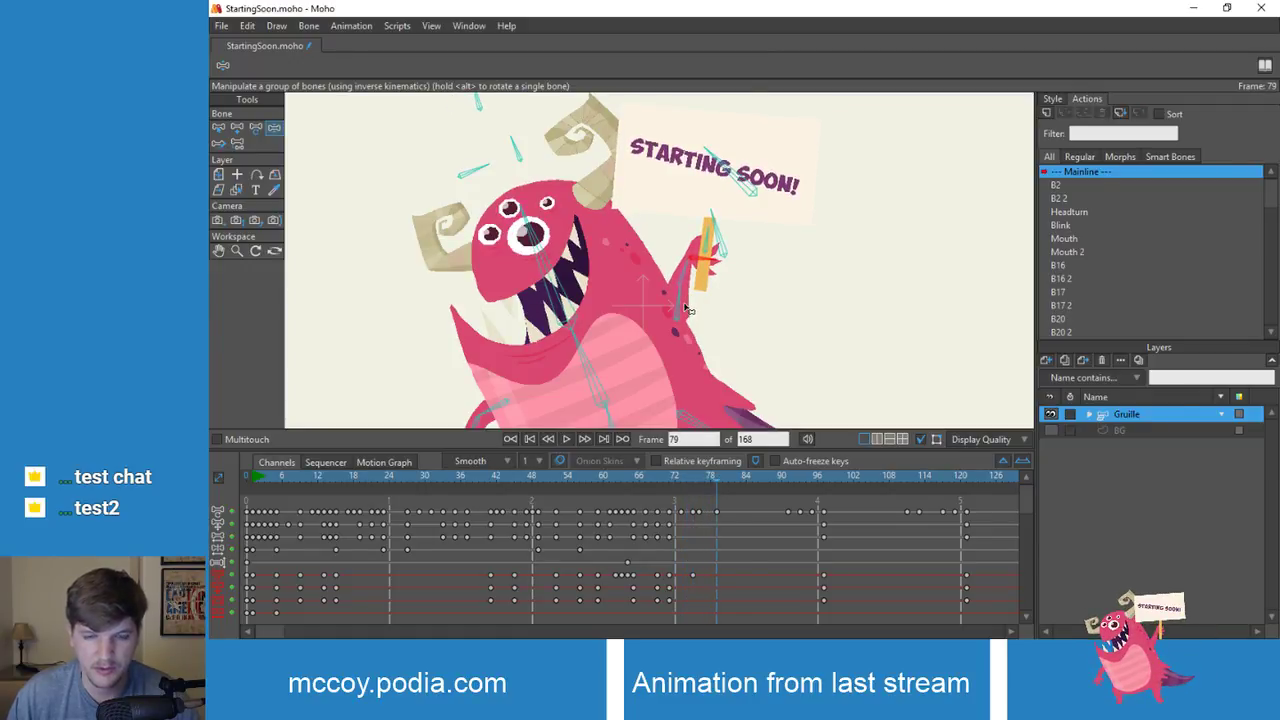
drag(700, 310, 706, 266)
key(alt+Left)
key(alt+Right)
key(alt+Left)
key(alt+Right)
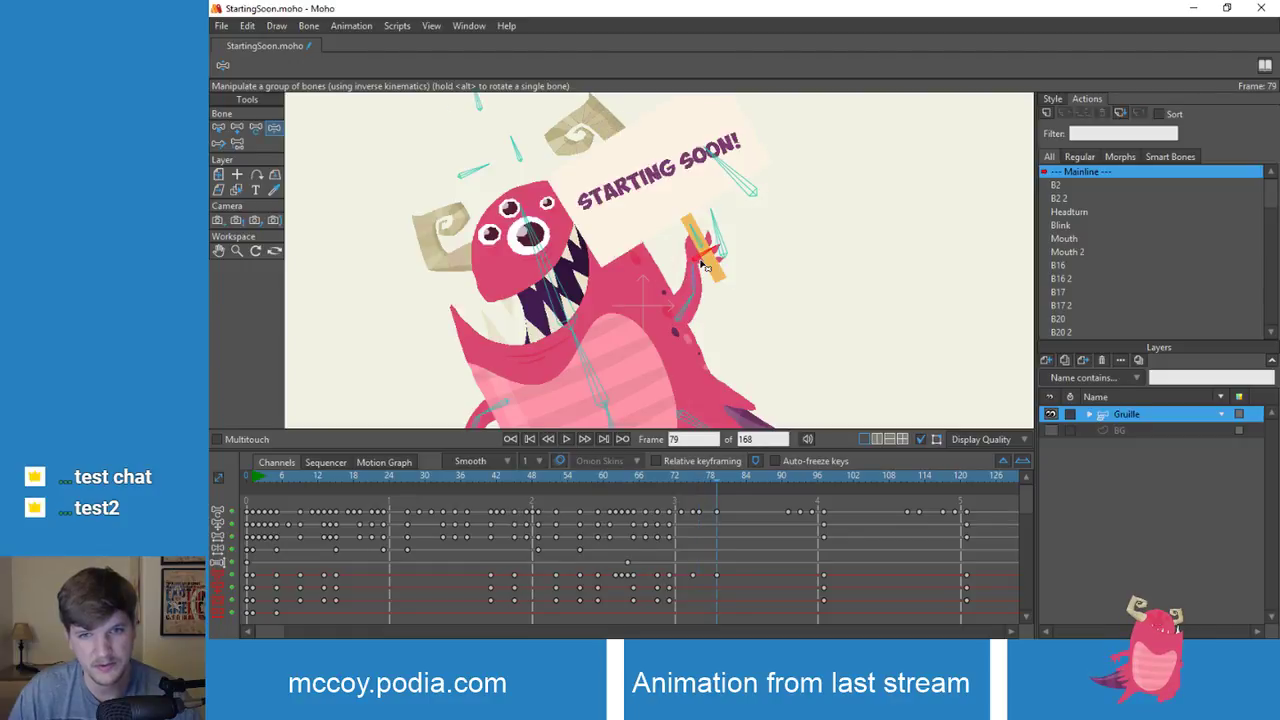
Step: Step back and forth through the frames between 71 and 79 to examine how the sign swings
key(alt+Left)
key(alt+Right)
key(alt+Left)
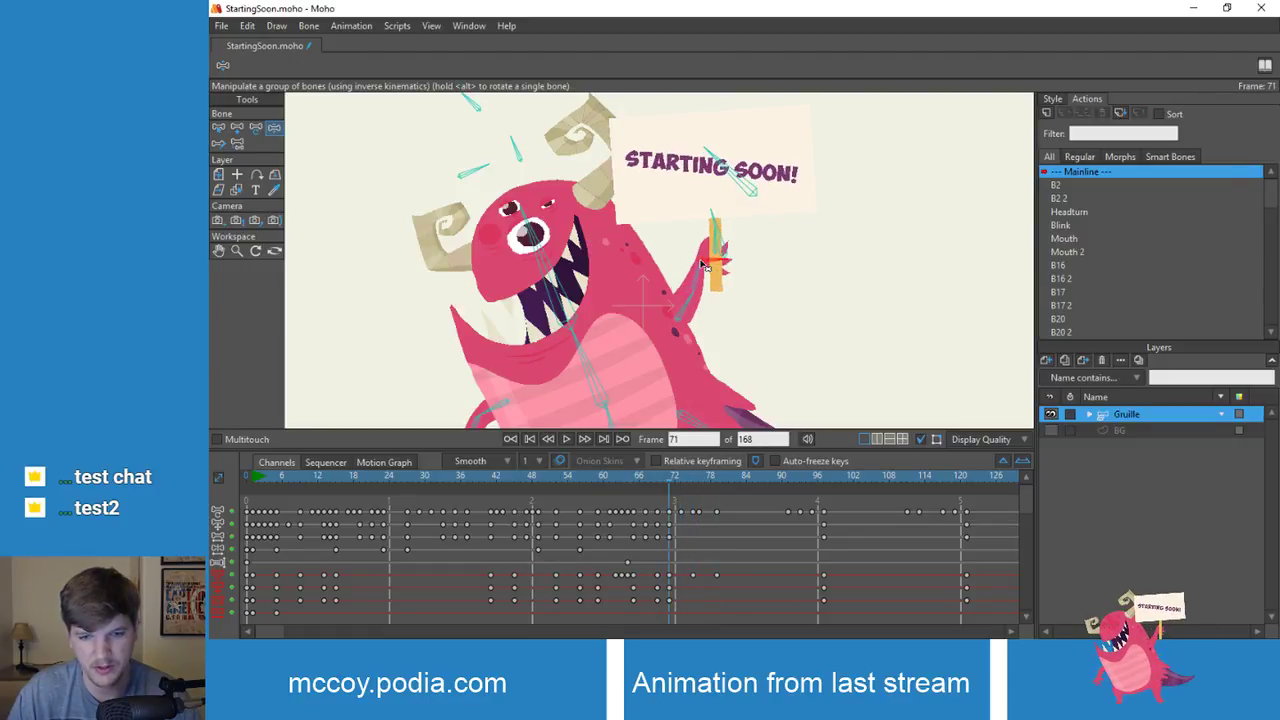
key(alt+Right)
key(Right)
key(Right)
key(Right)
key(Right)
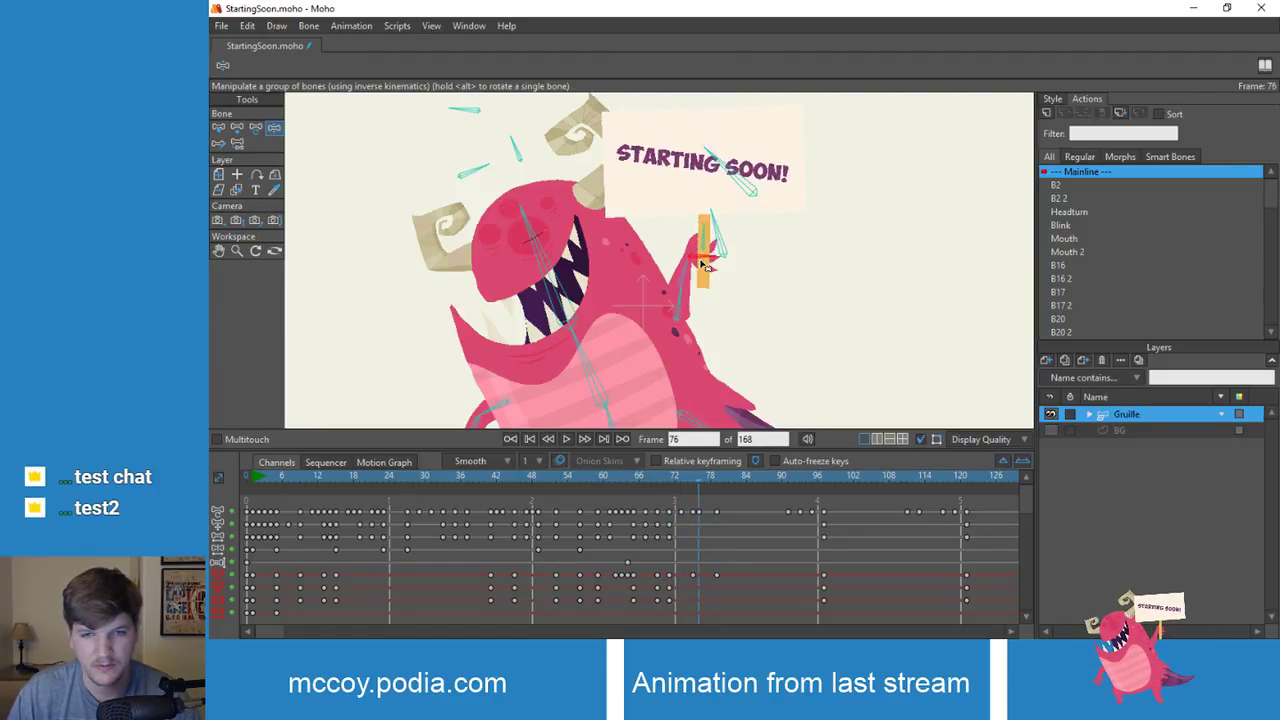
key(Left)
key(Left)
key(Left)
key(Left)
key(Left)
key(Left)
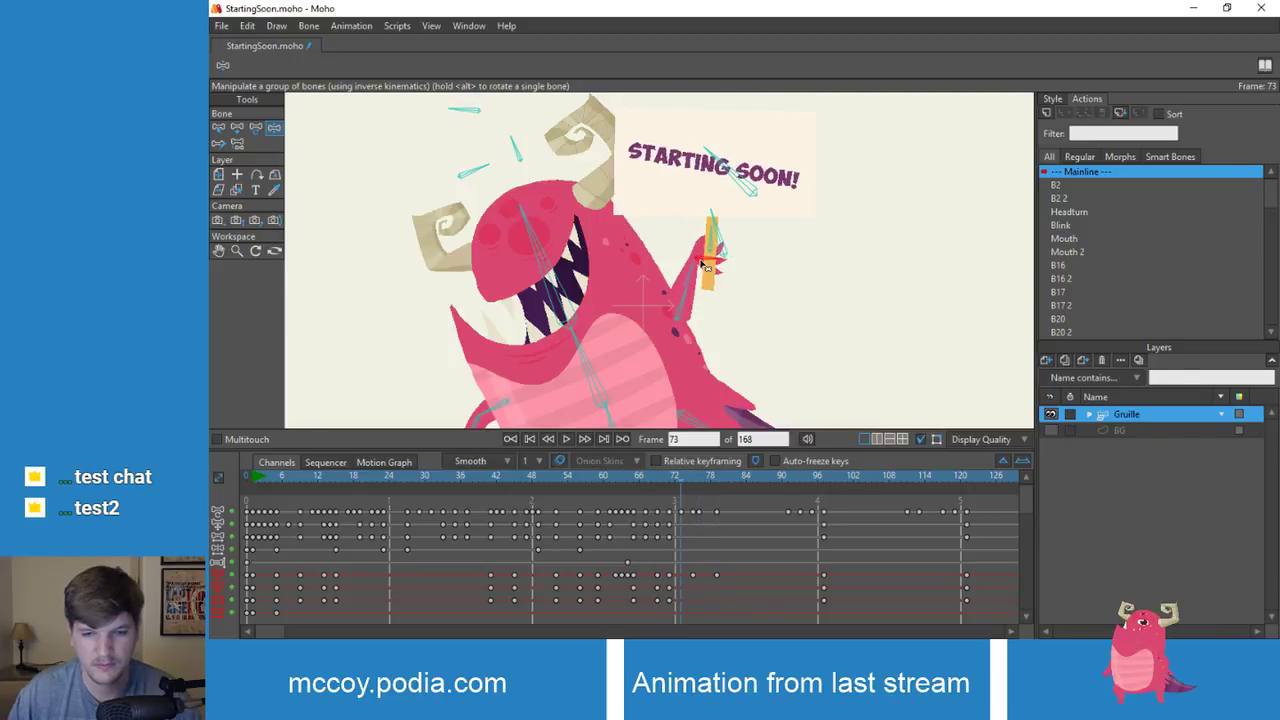
Step: Replay the sign hold, and at frame 83 bring the sign back upright with Manipulate Bones
click(664, 476)
key(space)
drag(663, 477, 714, 491)
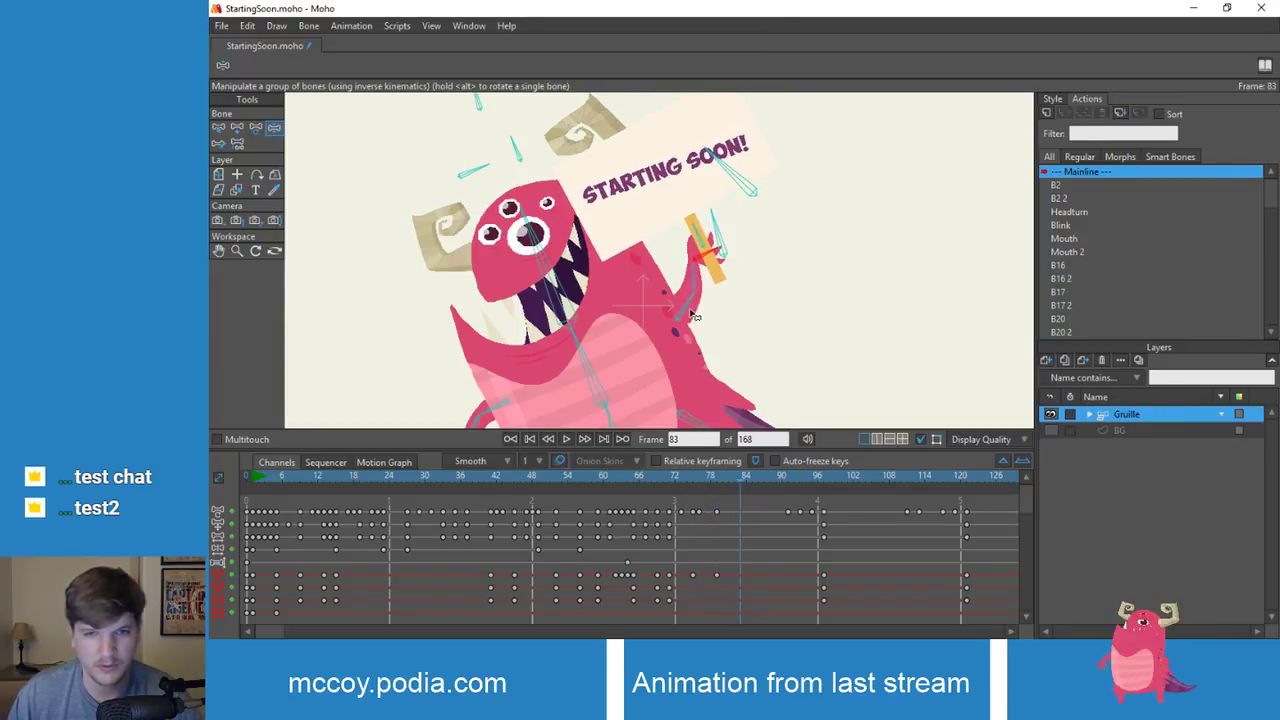
mouse_move(706, 252)
mouse_down()
mouse_move(677, 285)
mouse_move(706, 262)
mouse_up()
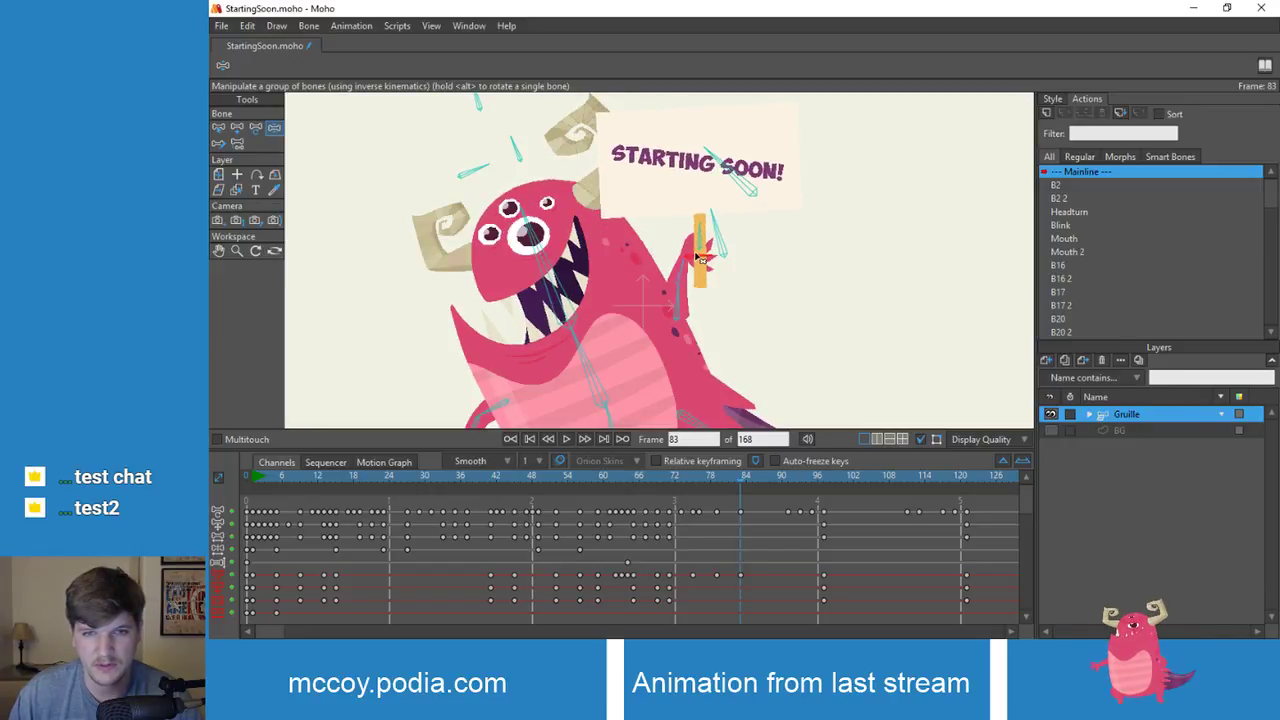
Step: Review the swing from frame 72, and at frame 79 extend the sign-holding arm outward with the sign nearly upright
drag(729, 484, 673, 478)
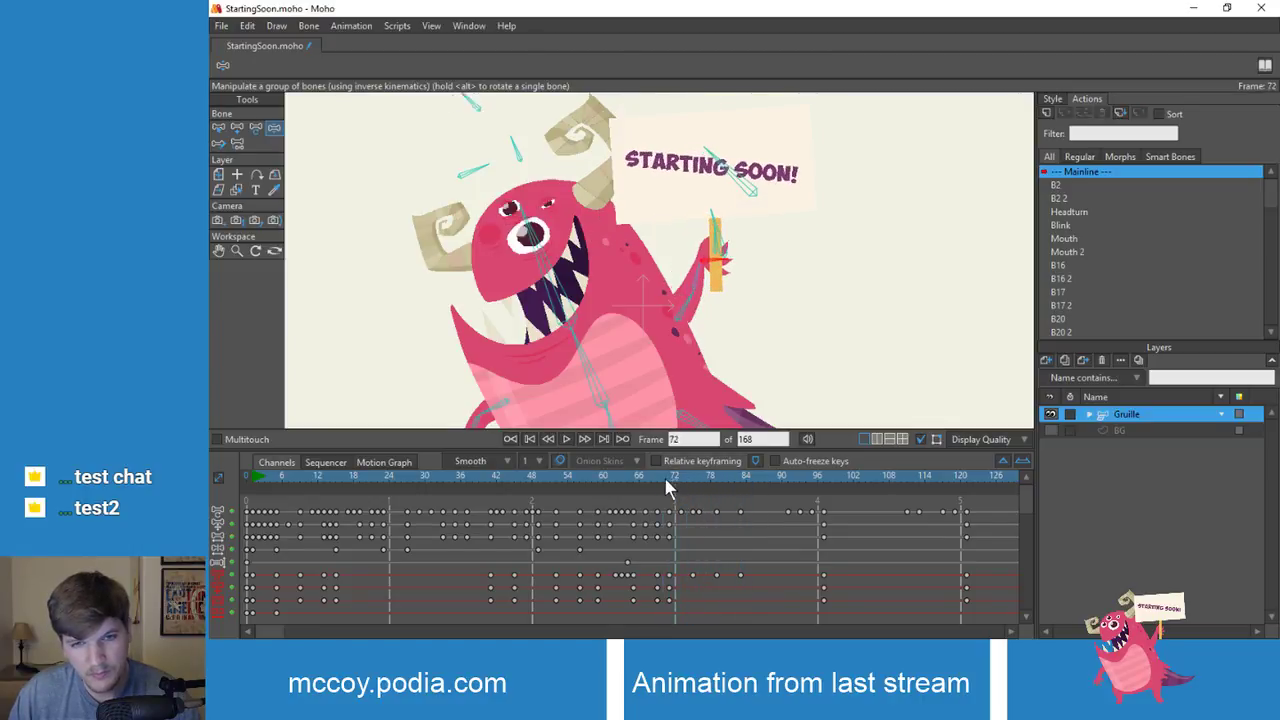
drag(666, 480, 717, 500)
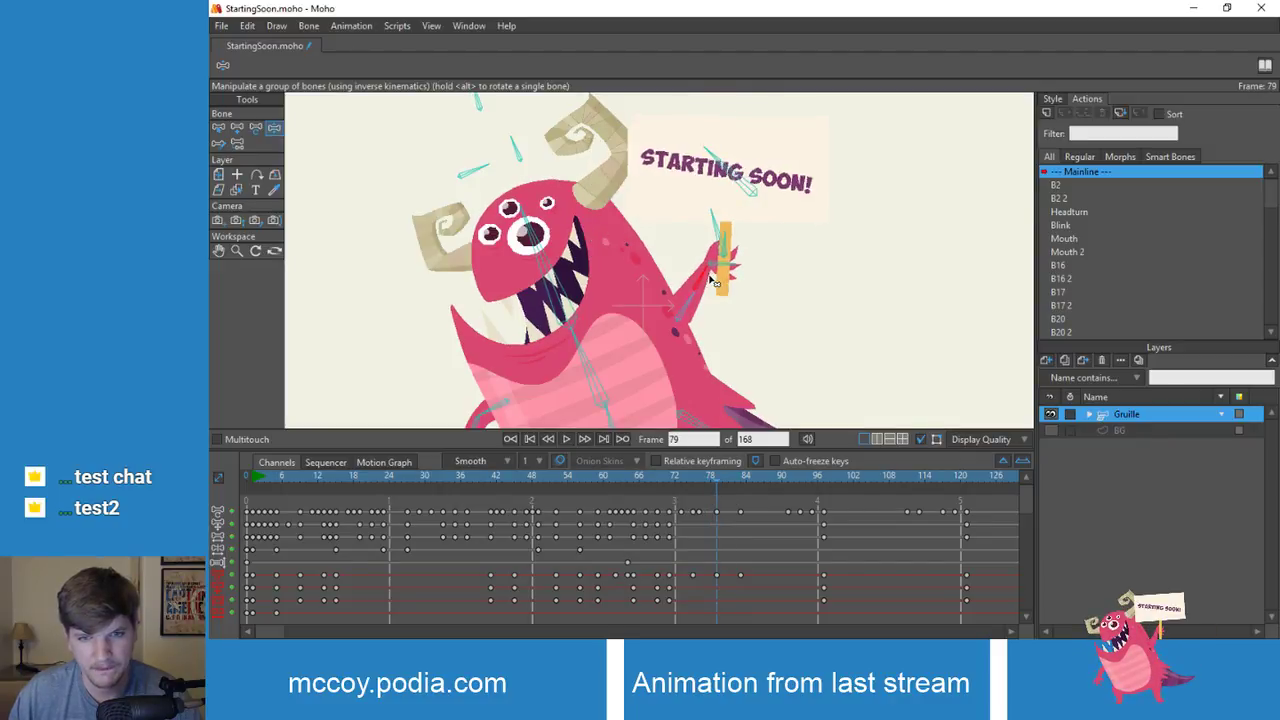
drag(712, 477, 667, 477)
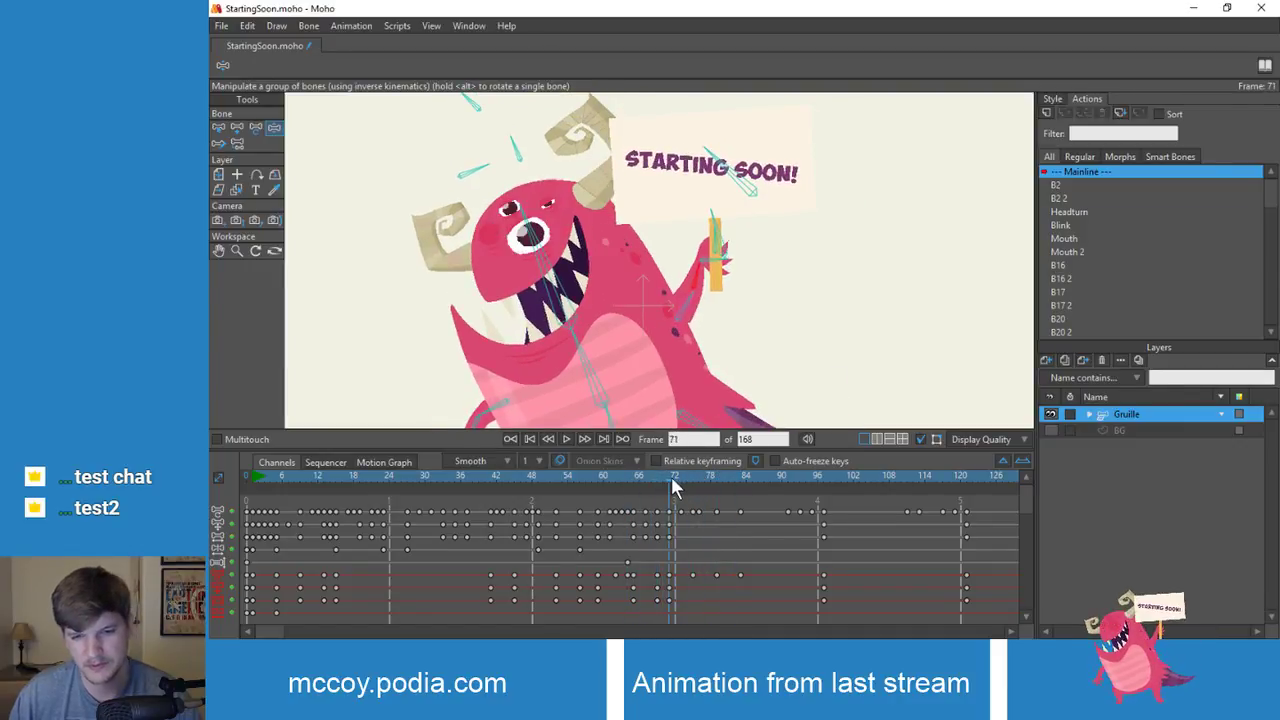
Step: At frame 75, fold the forearm inward and tilt the sign over the monster's head with Manipulate Bones
key(z)
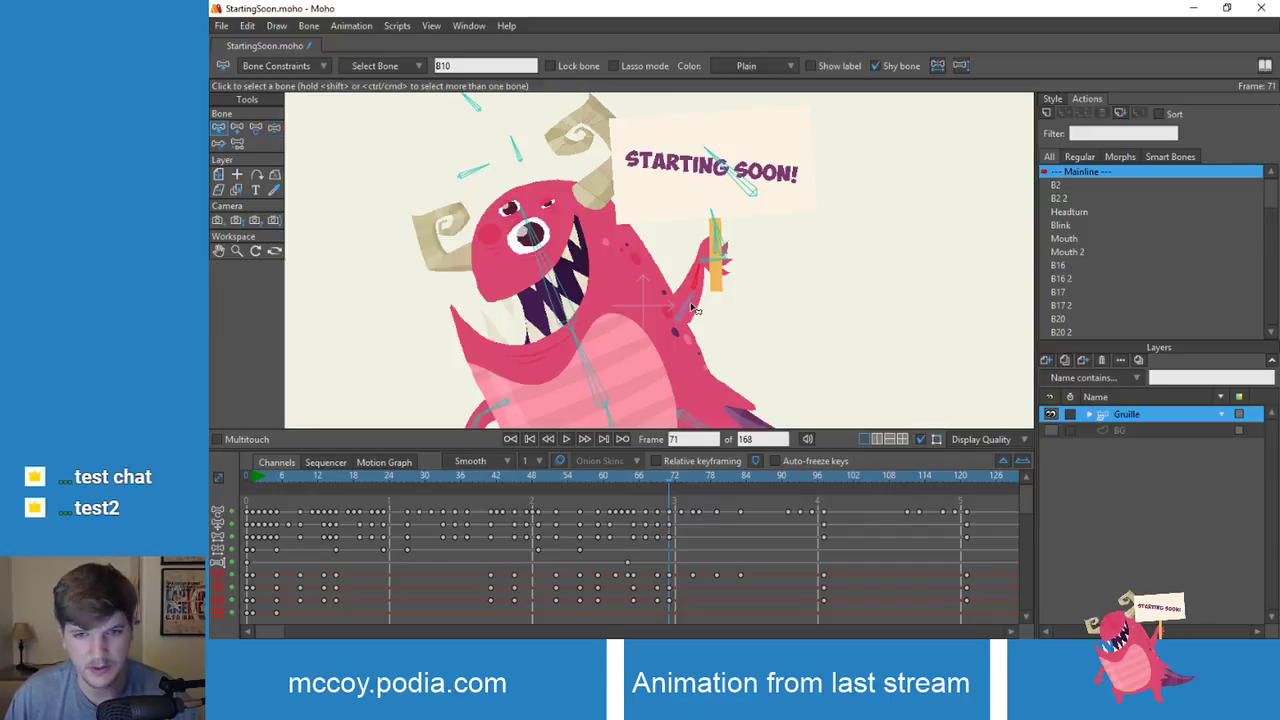
drag(665, 476, 697, 487)
key(z)
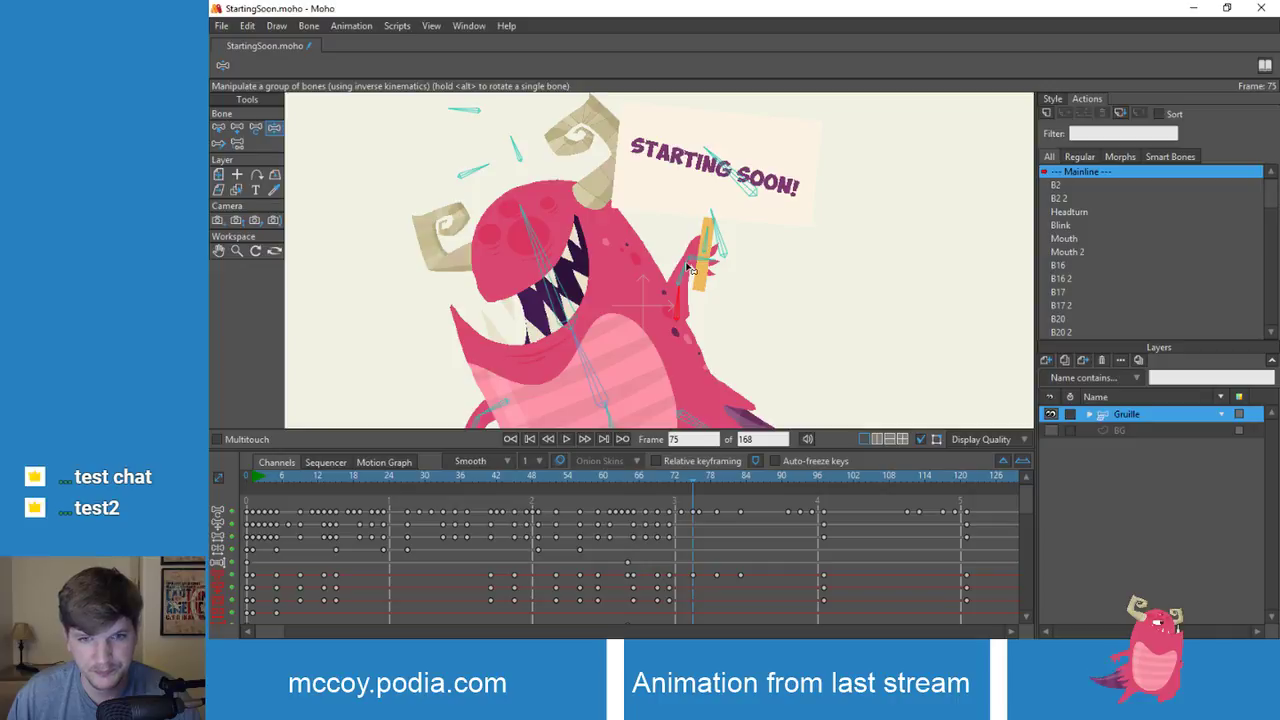
drag(686, 270, 676, 261)
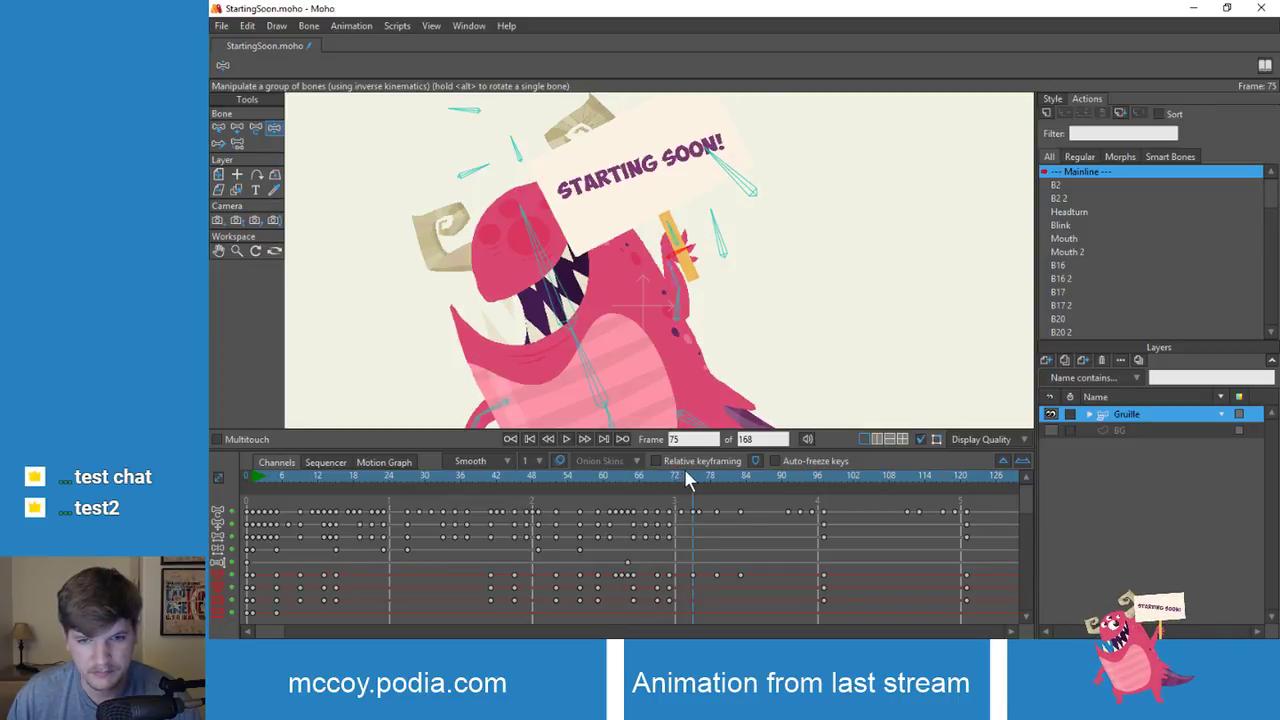
Step: At frame 79, rework the sign-holding arm and hand so the sign tilts toward the monster's head
drag(686, 475, 714, 486)
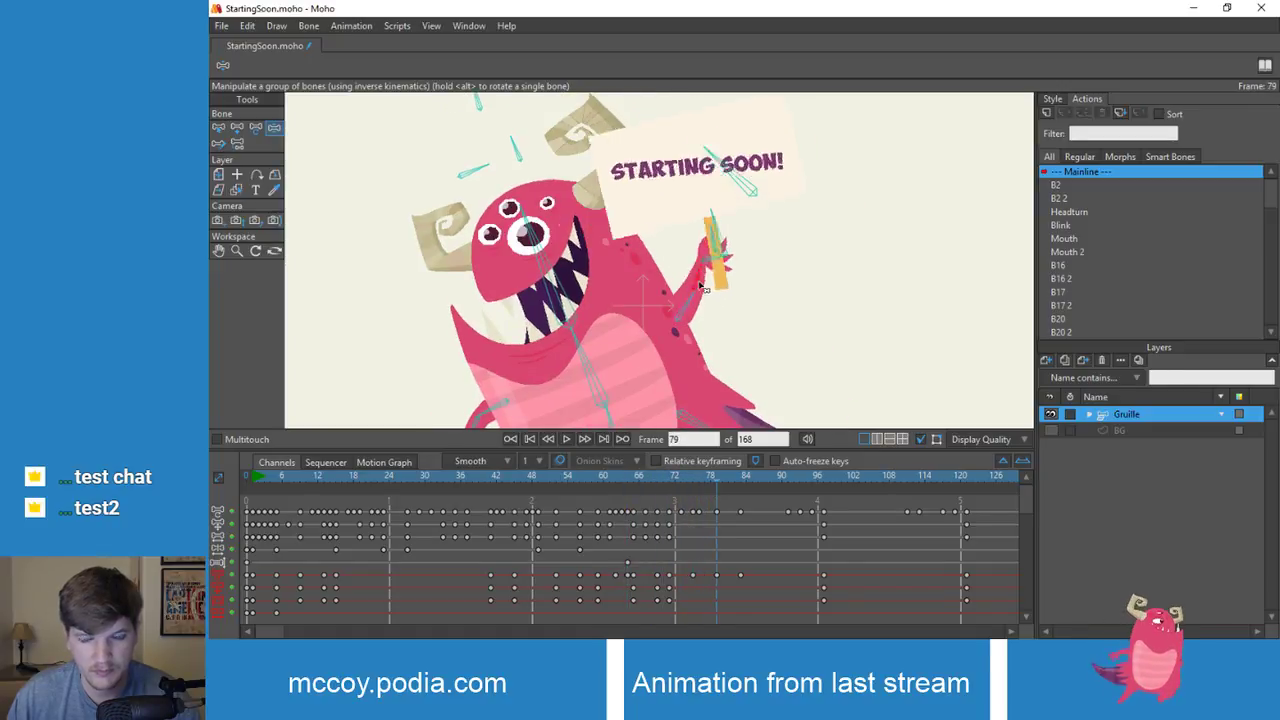
drag(700, 252, 706, 258)
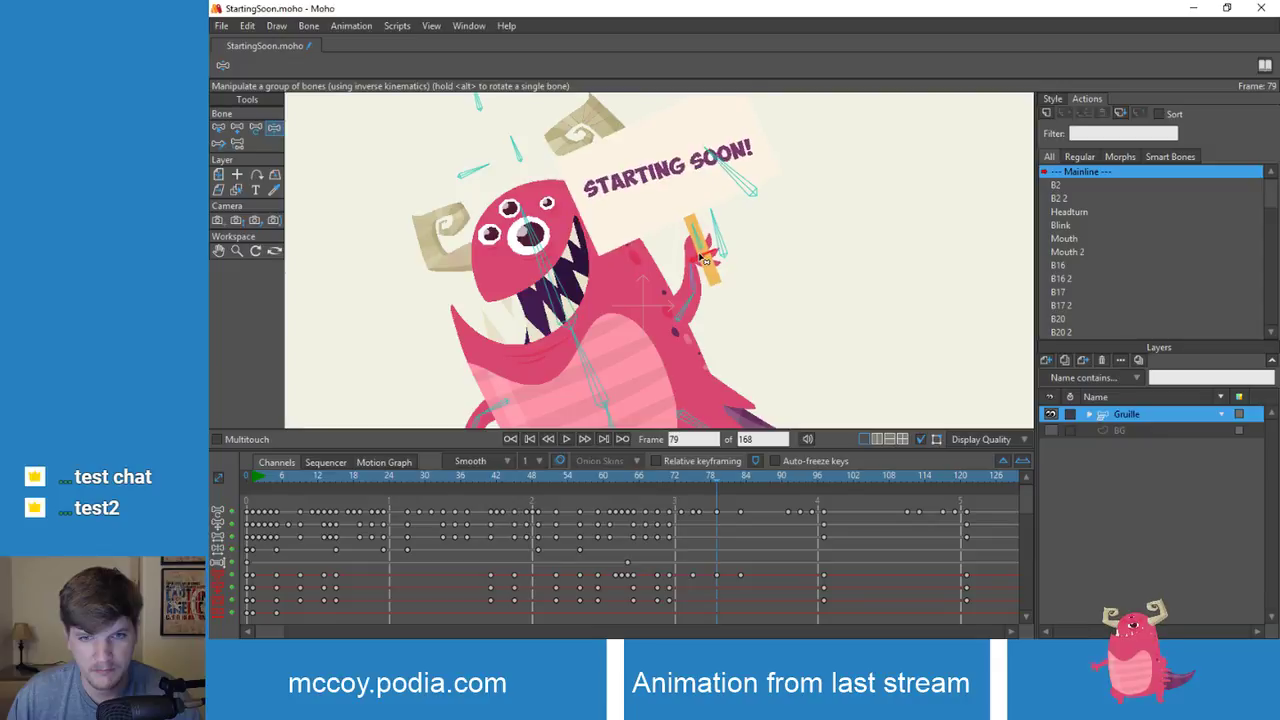
mouse_move(716, 480)
mouse_down()
mouse_move(620, 480)
mouse_move(721, 483)
mouse_move(645, 480)
mouse_move(703, 491)
mouse_up()
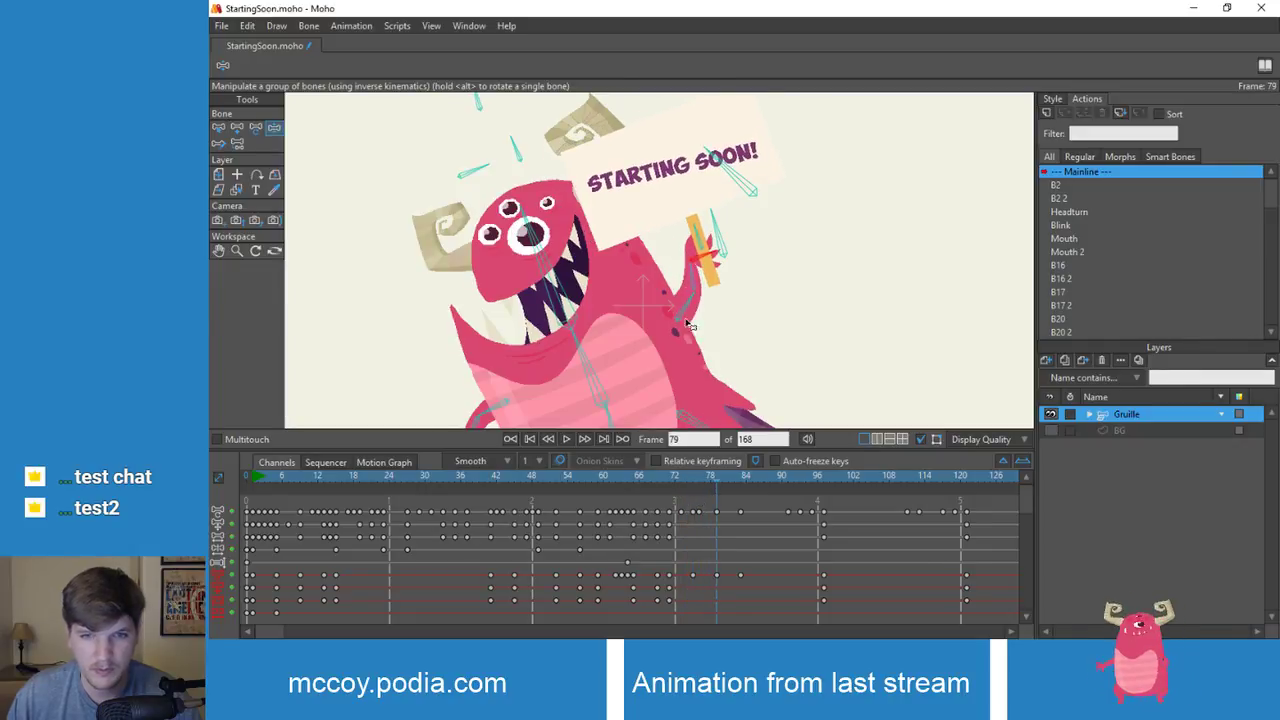
drag(701, 282, 697, 285)
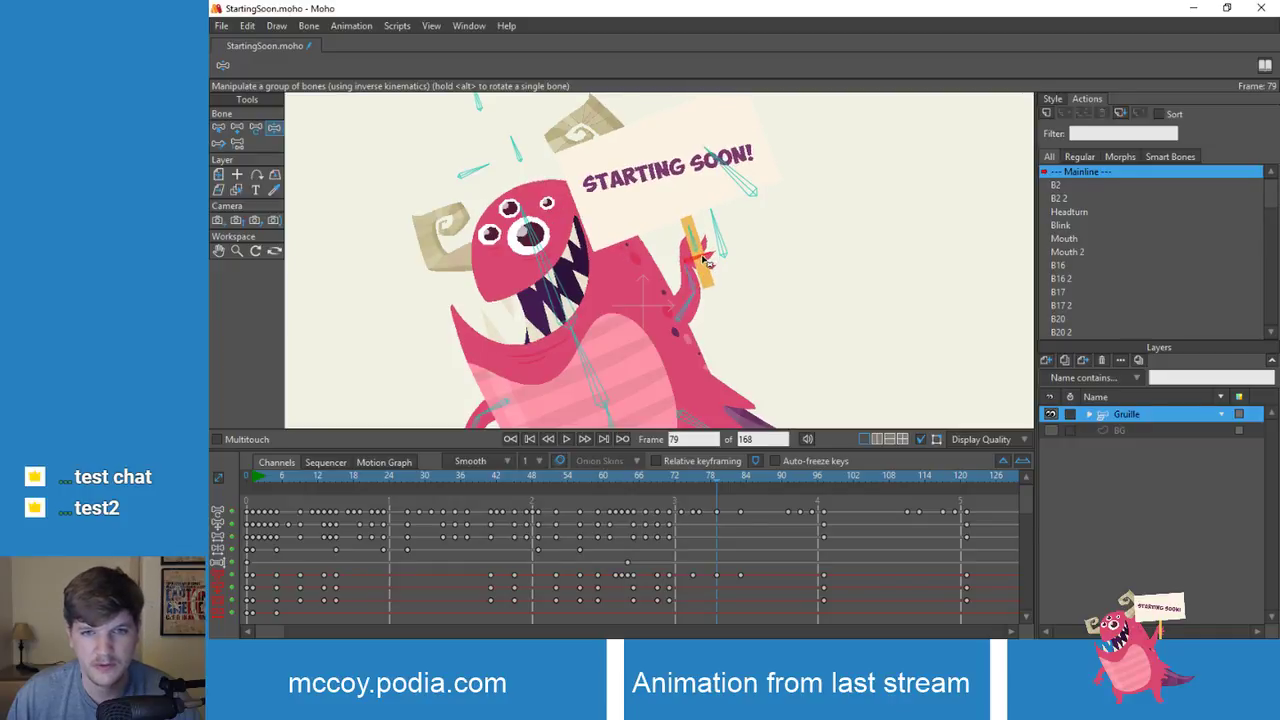
Step: Check the swing between frames 71 and 83, and at frame 79 bend the arm closer and tilt the sign further toward the head
mouse_move(714, 494)
mouse_down()
mouse_move(651, 491)
mouse_move(736, 487)
mouse_move(679, 479)
mouse_move(733, 495)
mouse_up()
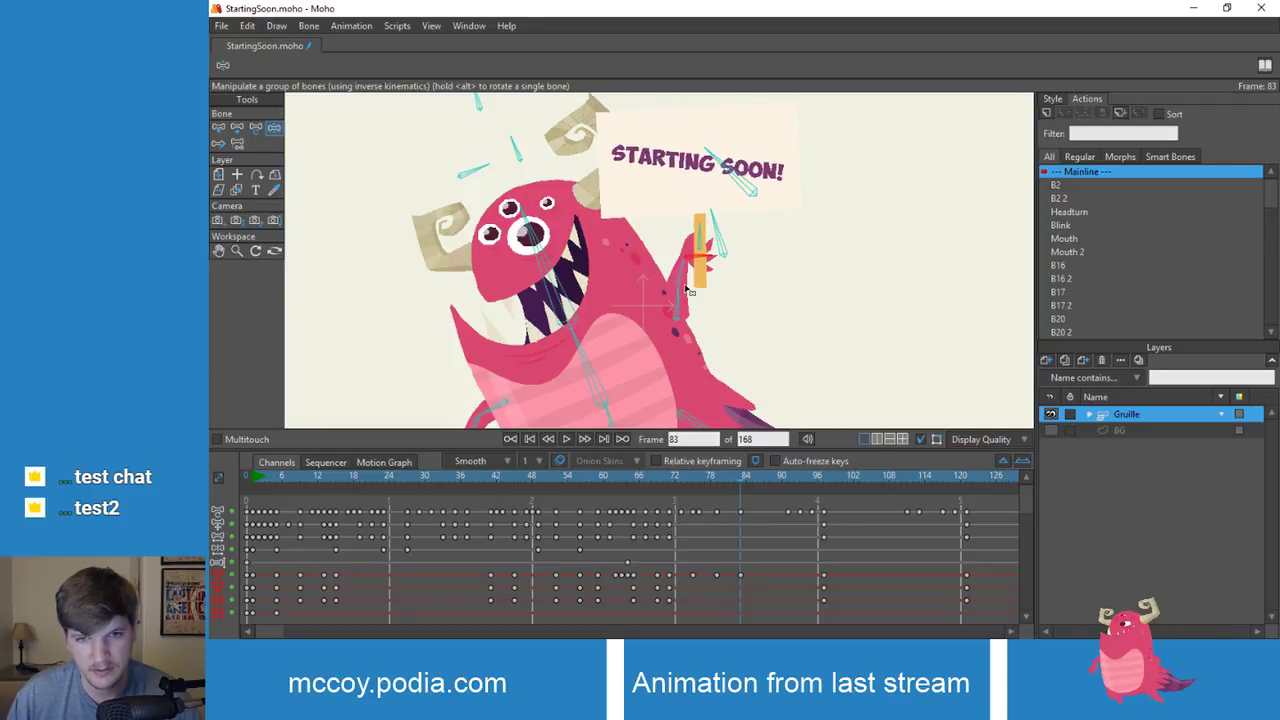
click(676, 483)
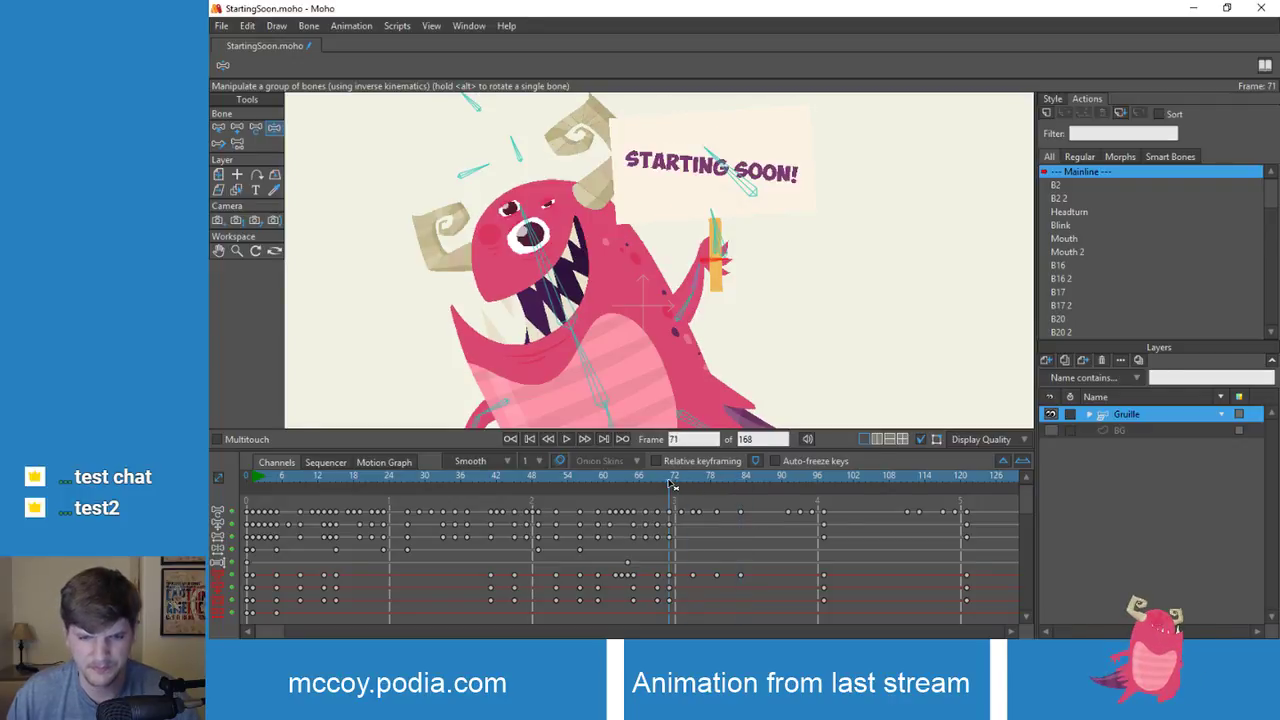
drag(676, 484, 714, 489)
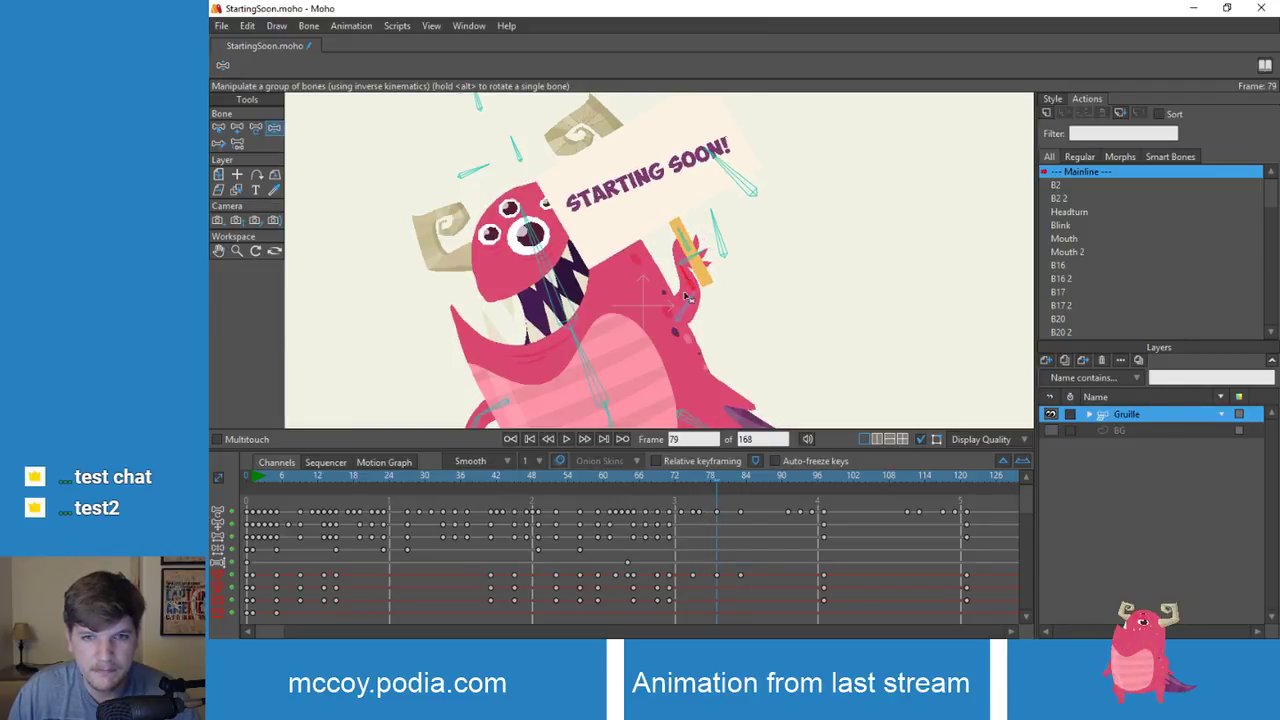
Step: At frame 83, swing the sign-holding arm outward, lean the sign away from the monster's head, and scrub over the change
mouse_move(718, 480)
mouse_down()
mouse_move(657, 488)
mouse_move(731, 485)
mouse_up()
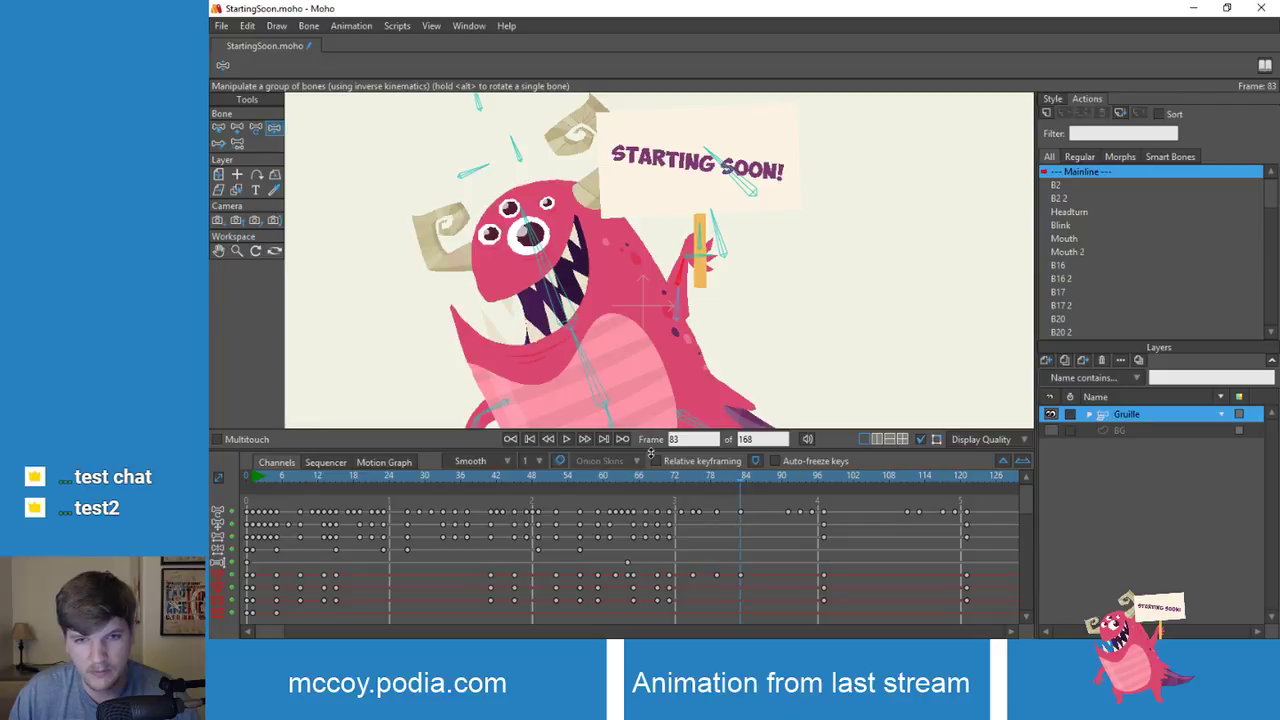
drag(688, 278, 705, 272)
mouse_move(747, 476)
mouse_down()
mouse_move(623, 478)
mouse_move(751, 494)
mouse_move(640, 488)
mouse_move(728, 490)
mouse_up()
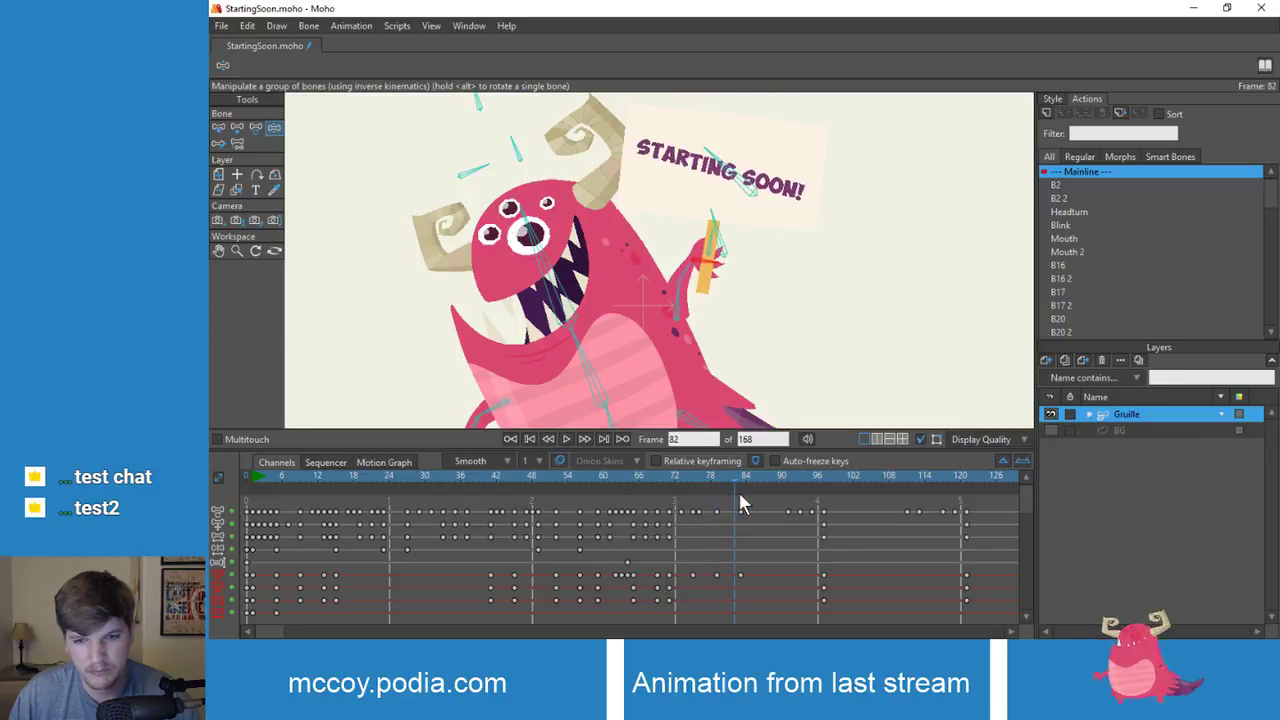
Step: At frame 87, bring the arm back in, tilt the sign toward the head, and review the waving motion back to frame 69
drag(760, 503, 773, 505)
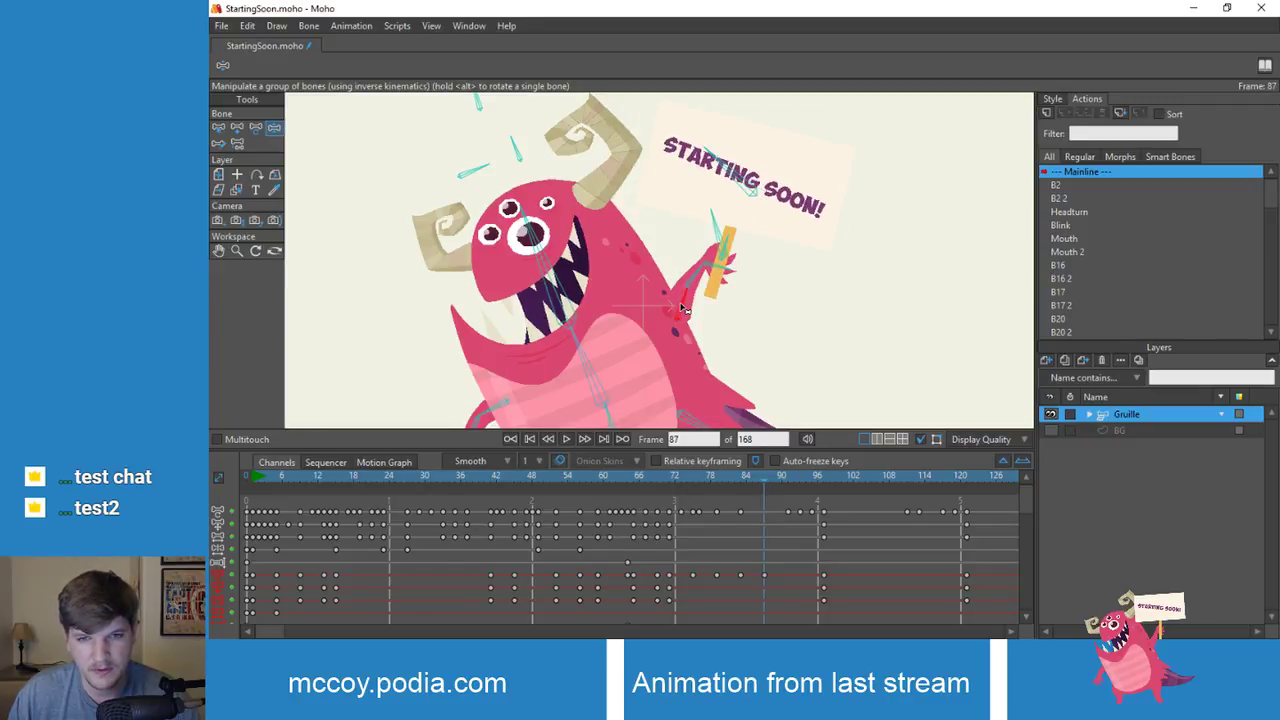
drag(683, 308, 700, 252)
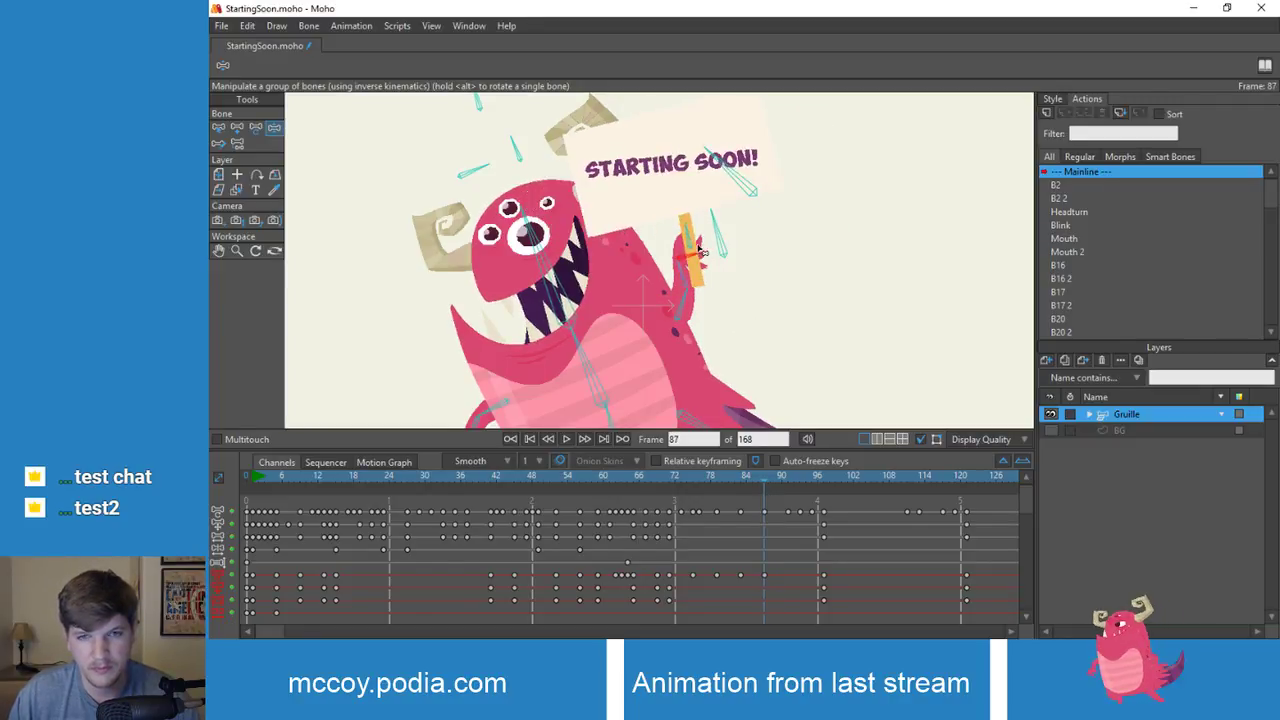
drag(758, 472, 660, 512)
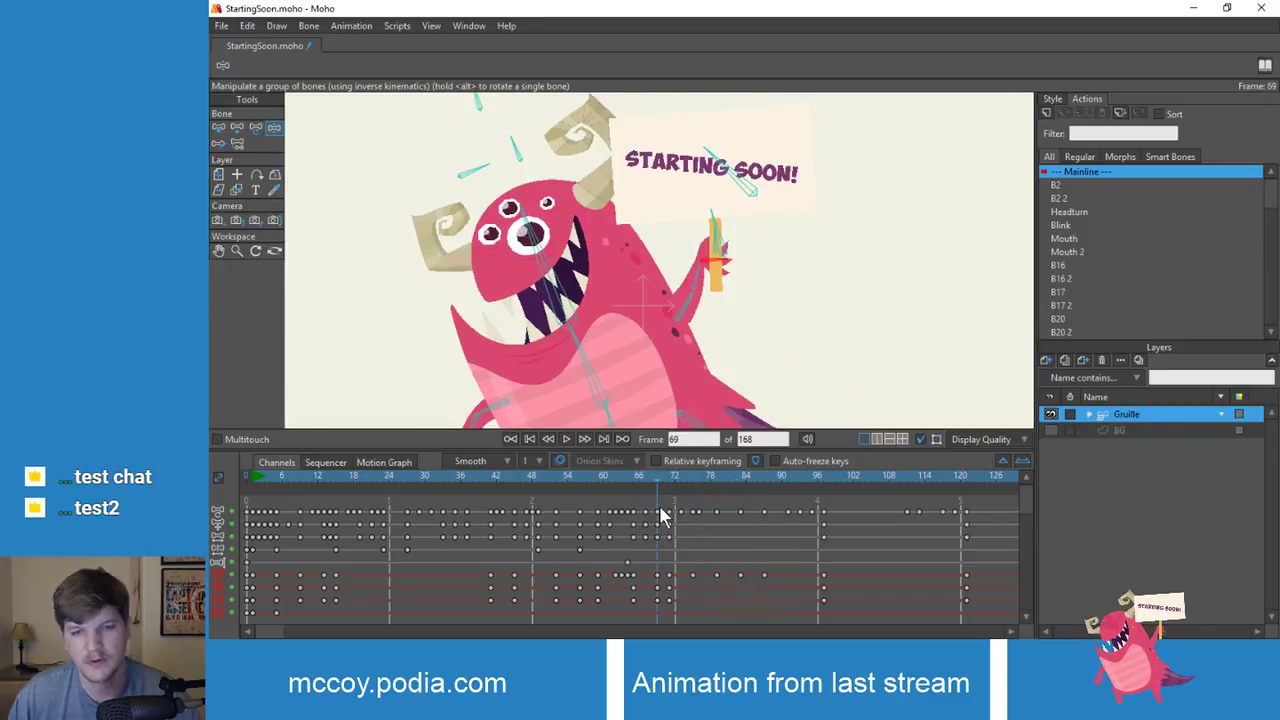
scroll(681, 318, down, 1)
drag(681, 318, 699, 252)
scroll(699, 252, down, 1)
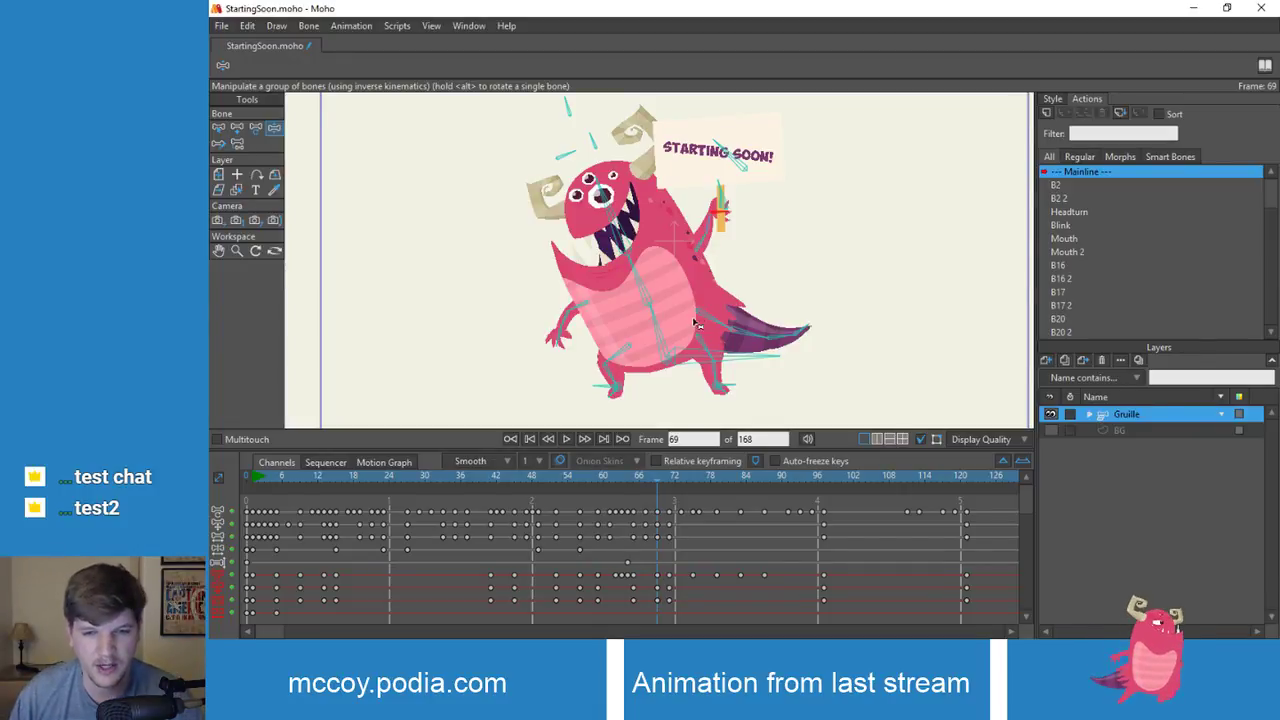
Step: Delete the sign-holding arm's keyframes at frames 75, 79, 83 and 87
drag(665, 473, 675, 474)
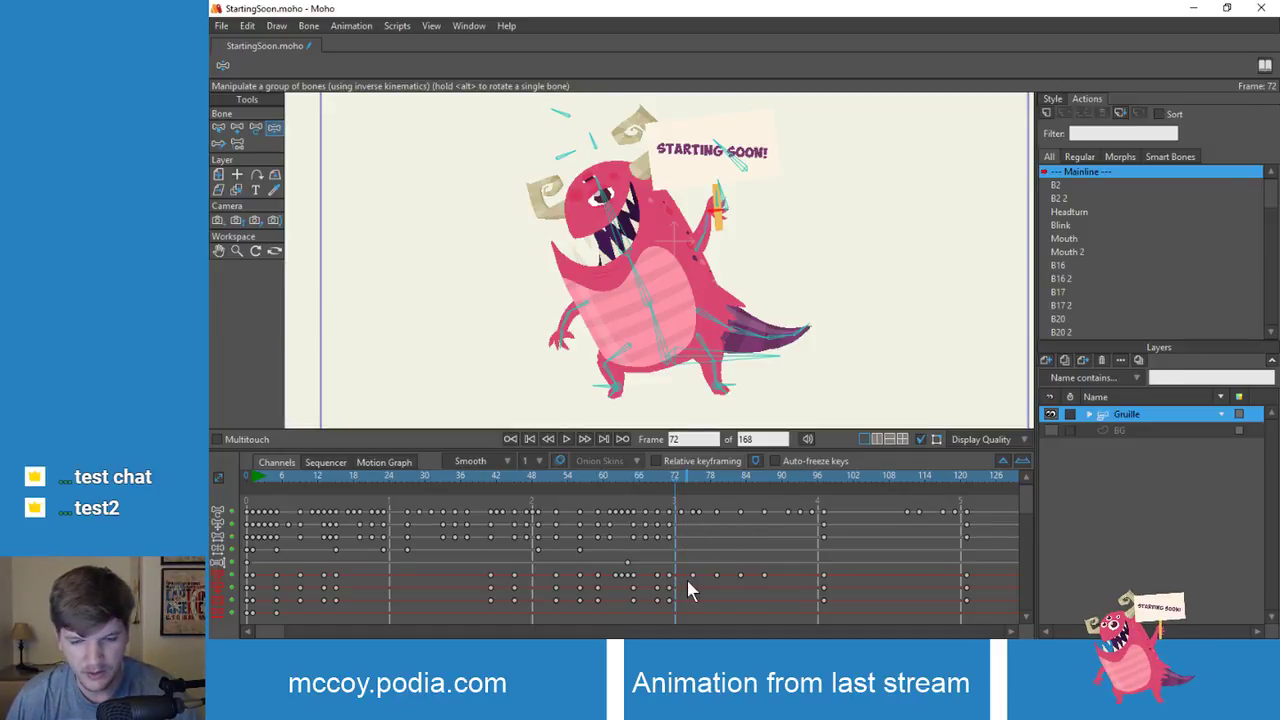
key(b)
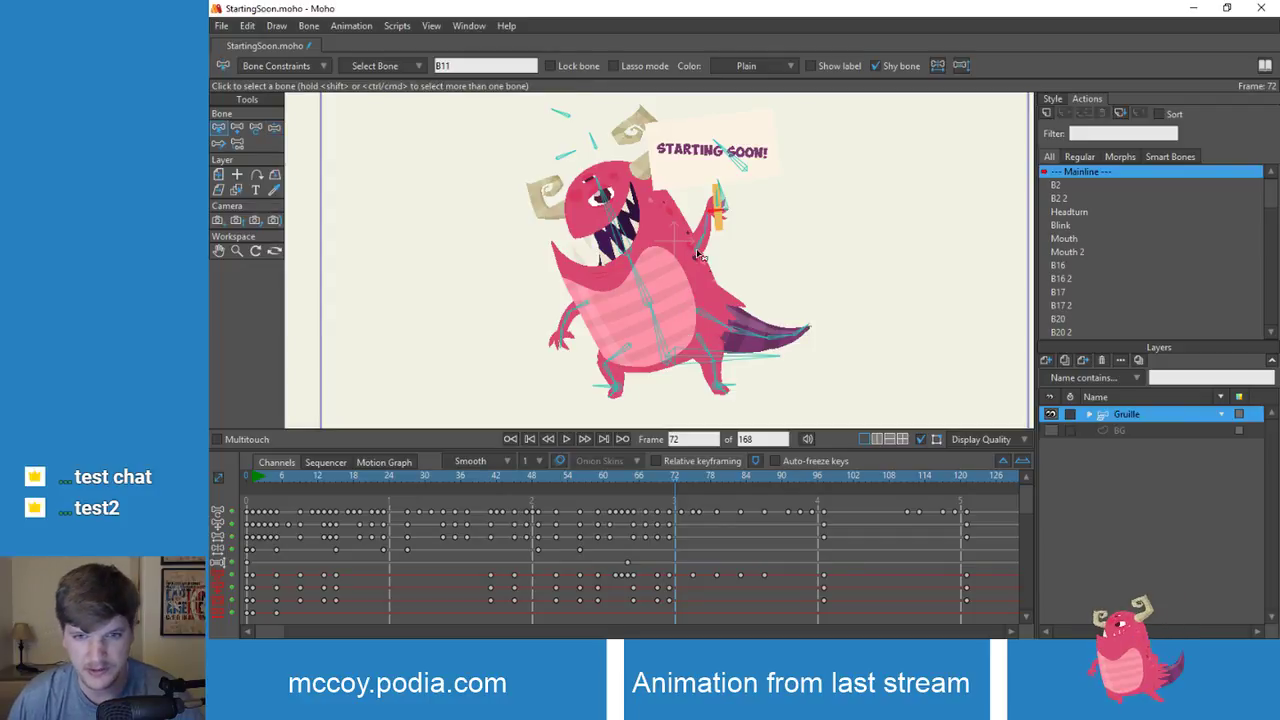
click(706, 228)
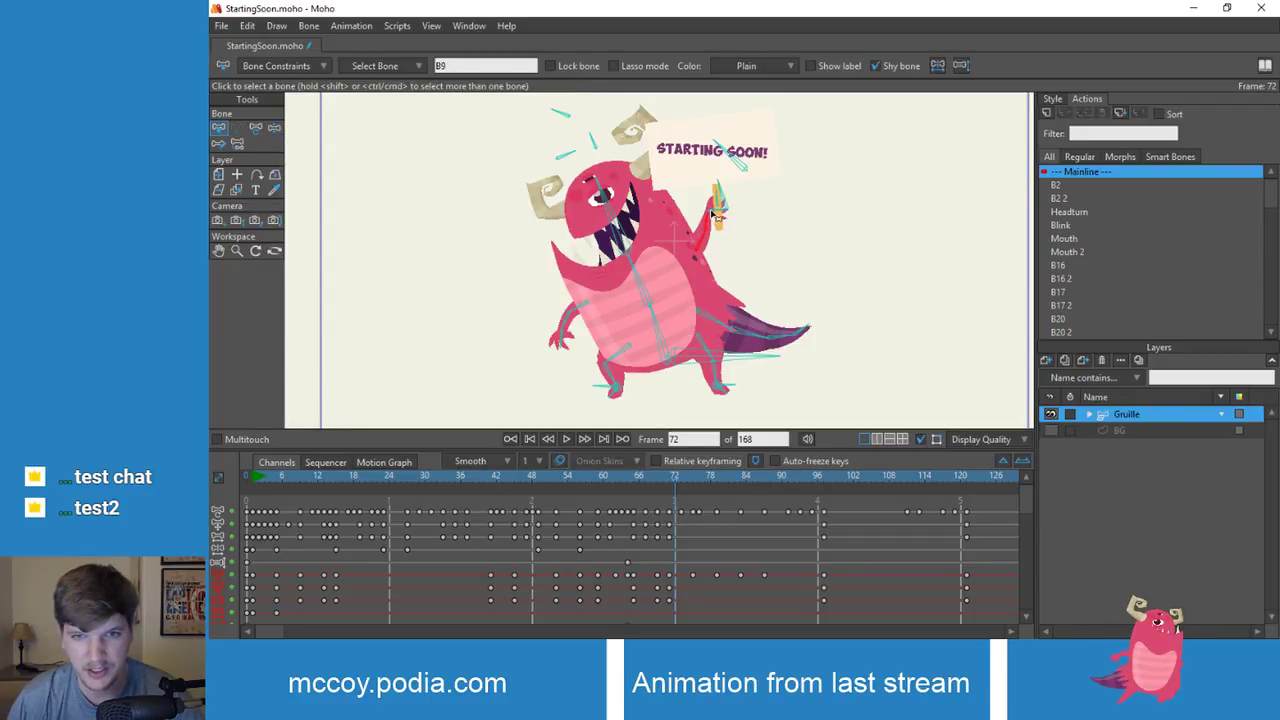
drag(779, 560, 683, 598)
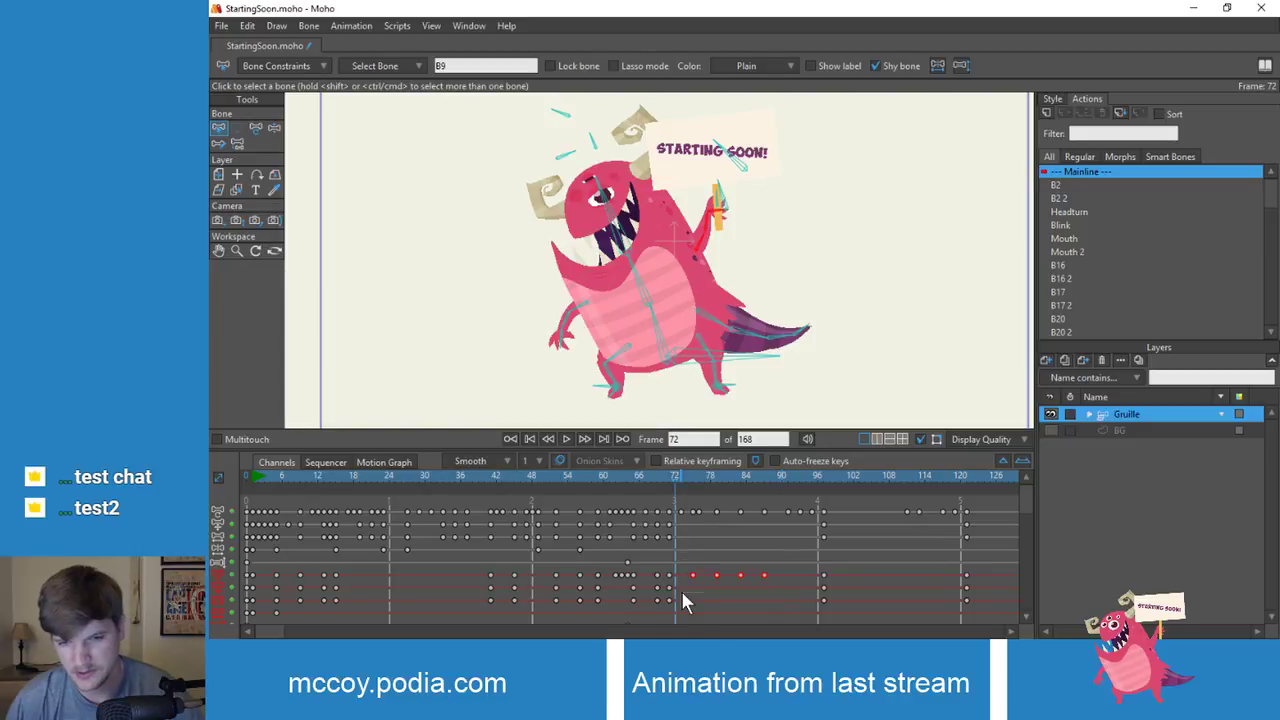
key(Delete)
Step: At frame 75, bend the sign-holding arm inward and tilt the sign toward the monster's head
click(673, 478)
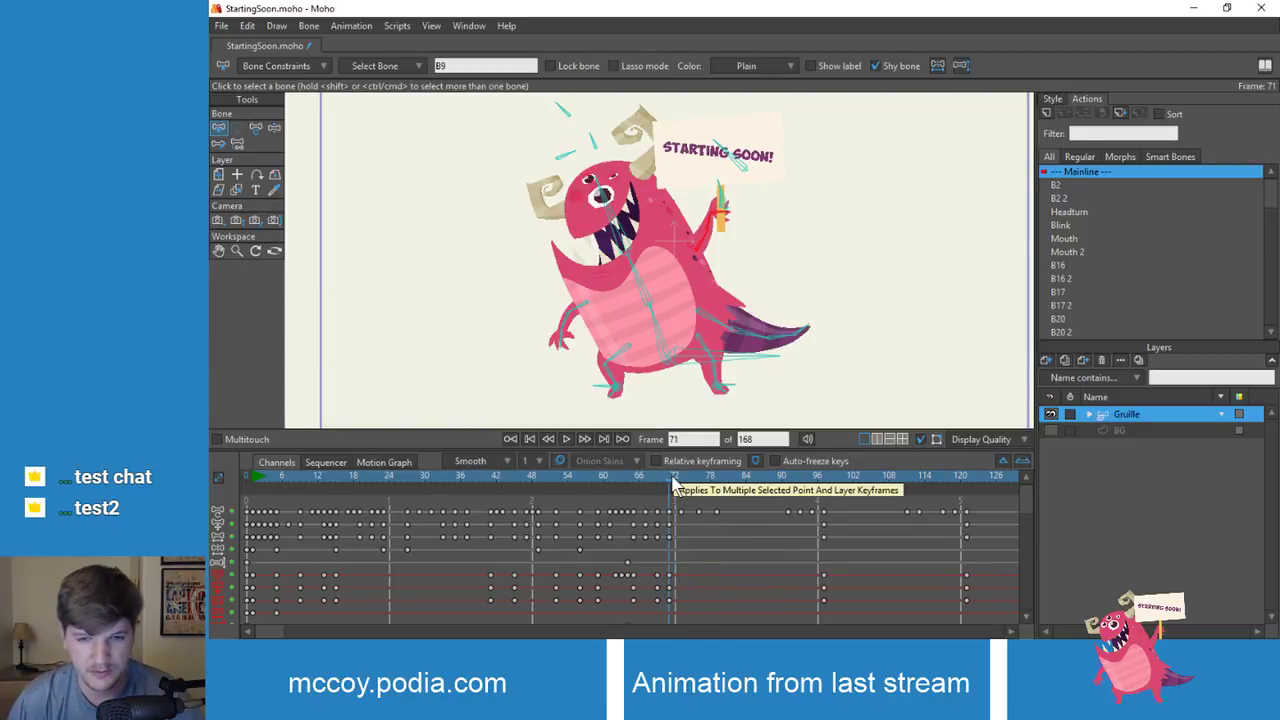
drag(673, 478, 686, 478)
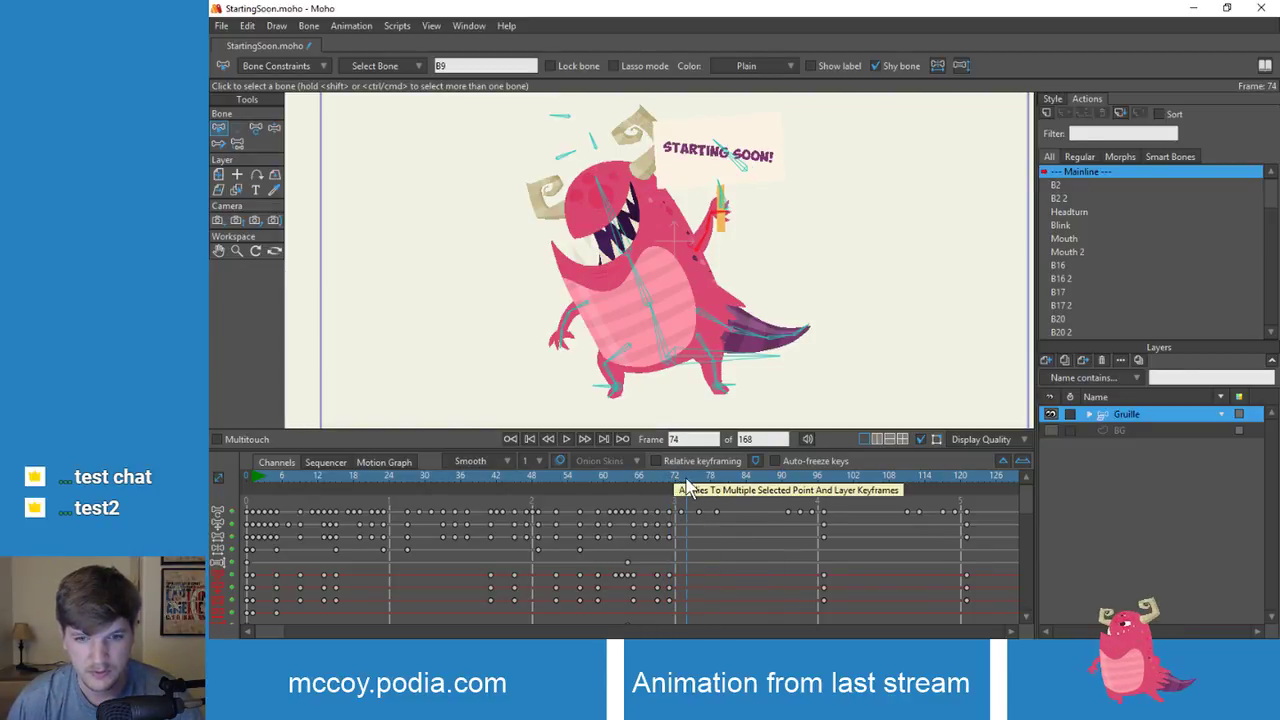
click(697, 478)
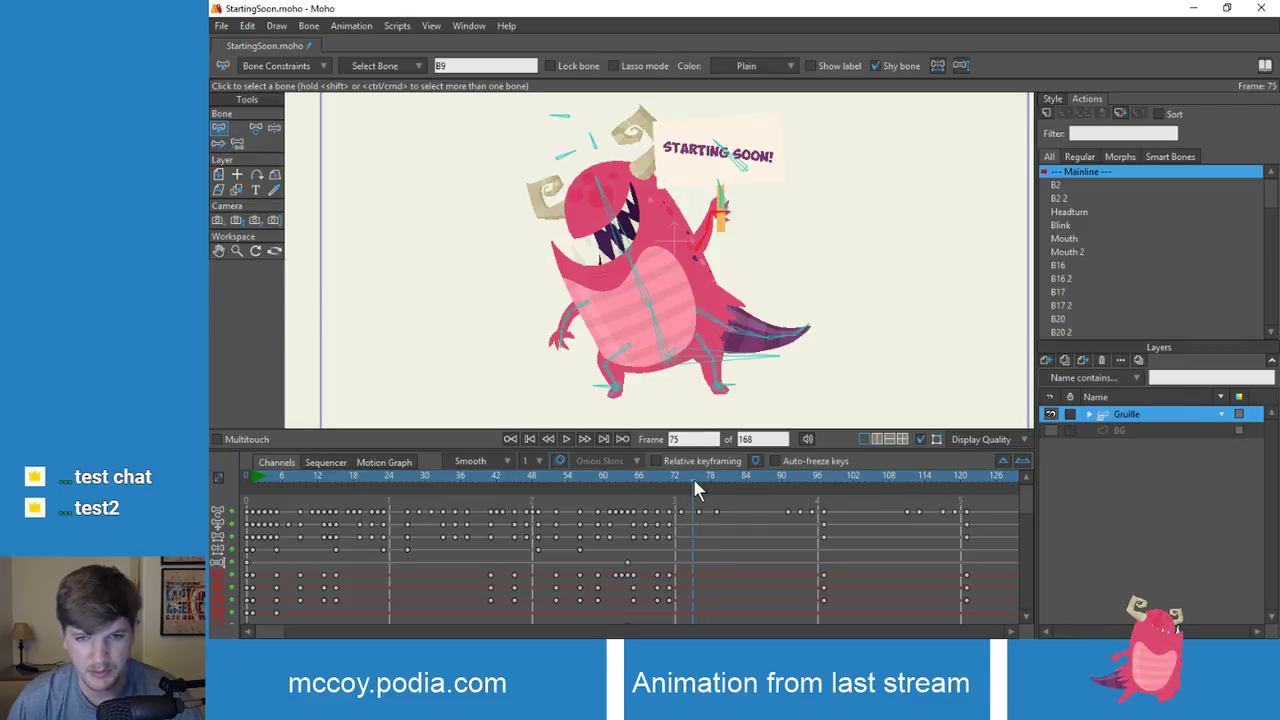
scroll(697, 228, up, 2)
scroll(704, 245, up, 1)
key(z)
drag(716, 258, 710, 203)
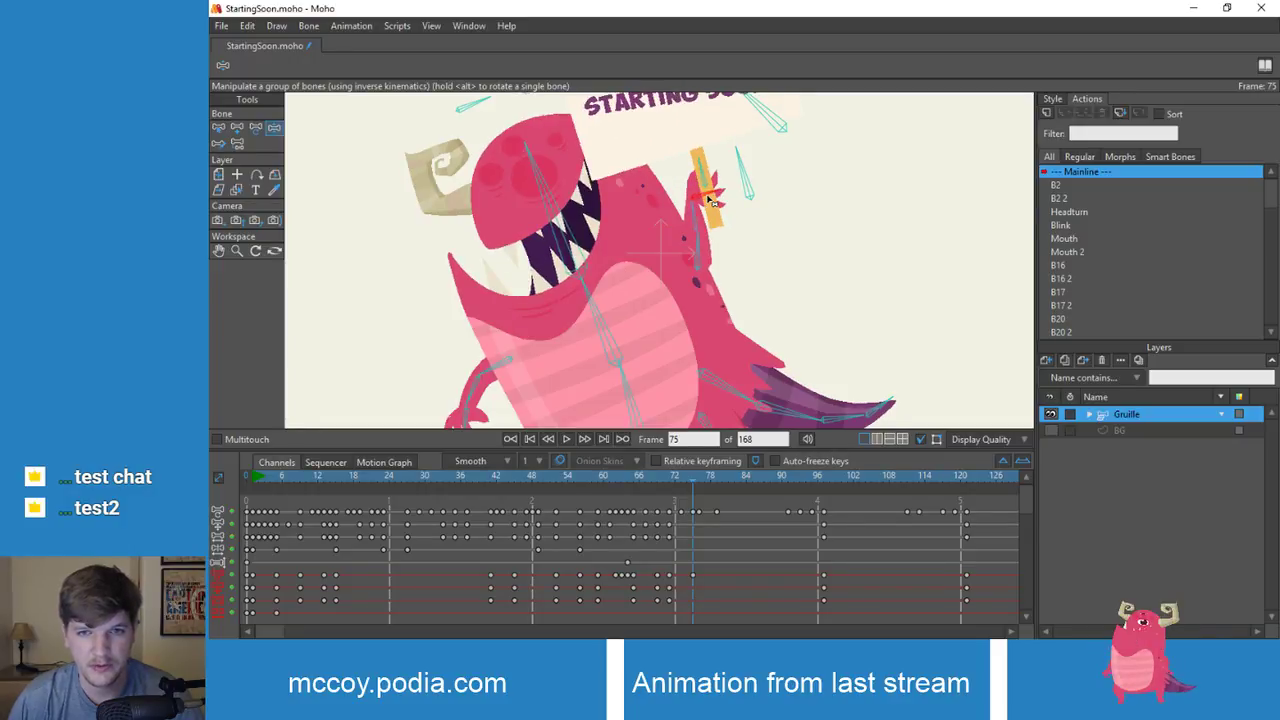
Step: At frame 79, swing the sign-holding arm outward, lean the sign away from the head, and compare it with frame 75
click(690, 476)
click(715, 476)
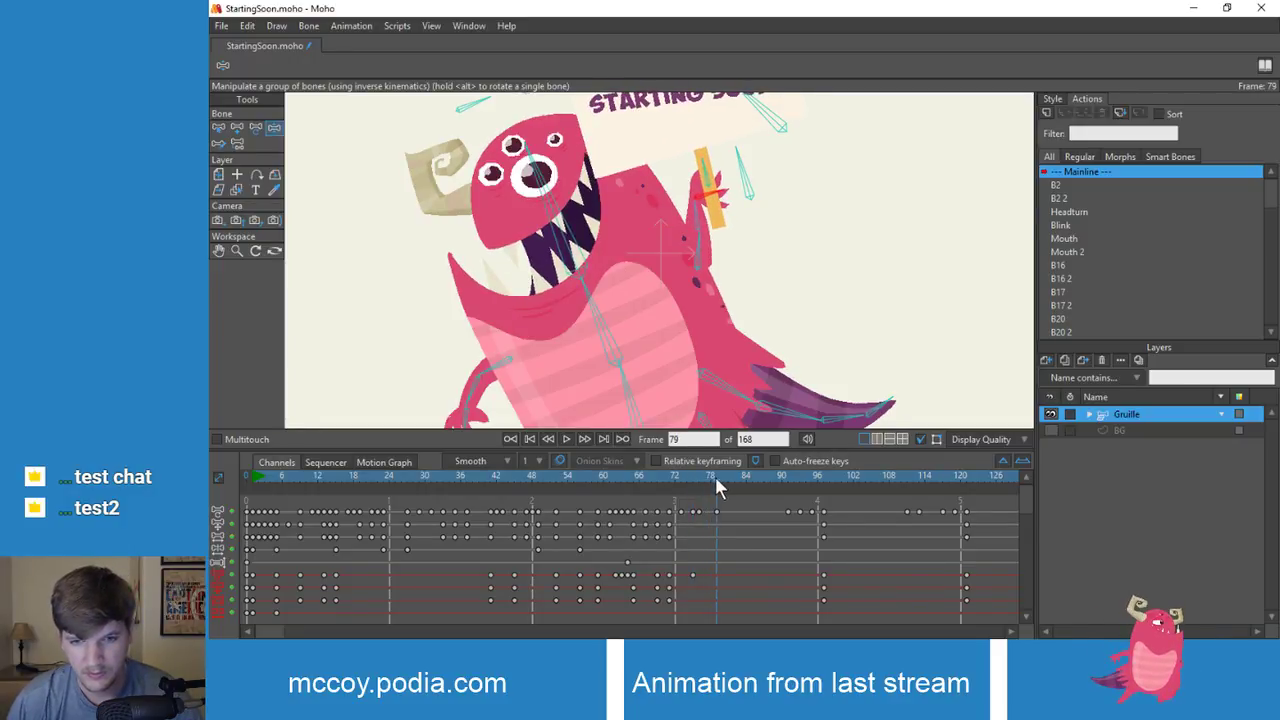
drag(700, 256, 738, 257)
scroll(744, 204, down, 3)
key(alt+Left)
key(alt+Left)
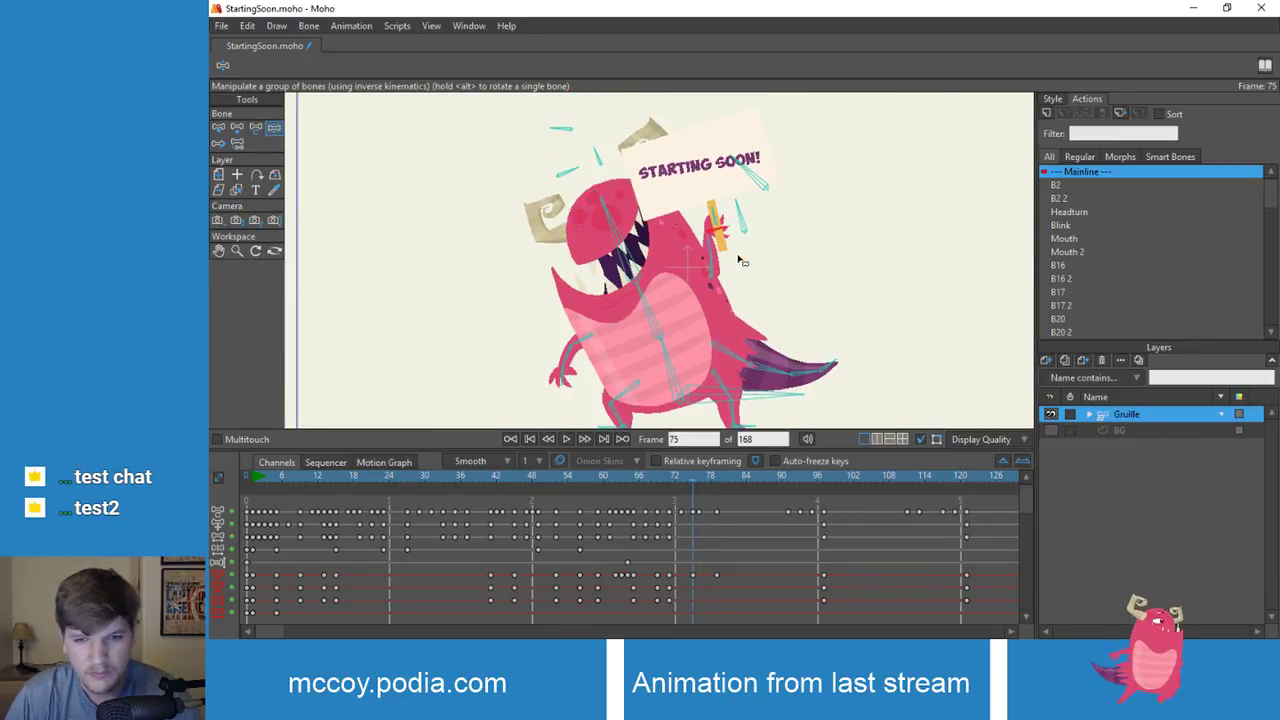
key(alt+Right)
key(alt+Right)
key(alt+Left)
key(alt+Left)
key(alt+Right)
key(alt+Right)
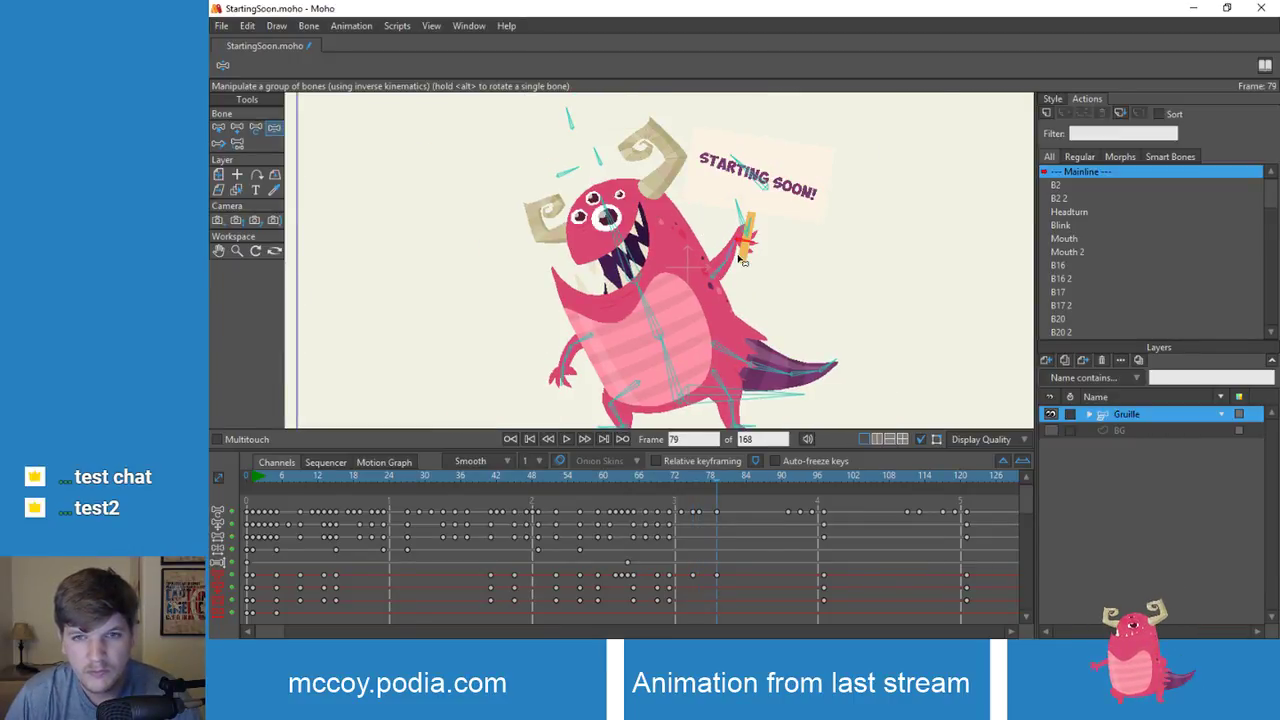
Step: At frame 83, bring the sign-holding arm back in so the sign swings toward the head, and scrub back to frame 75
click(741, 478)
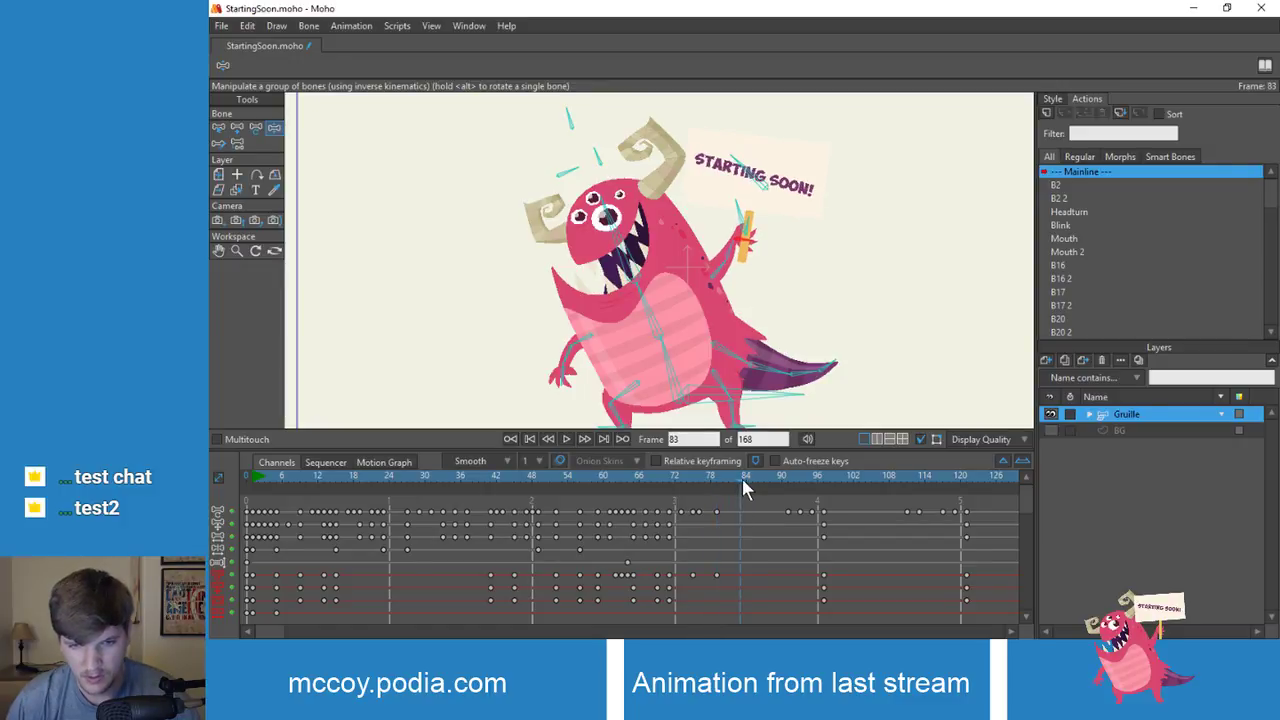
drag(727, 280, 725, 242)
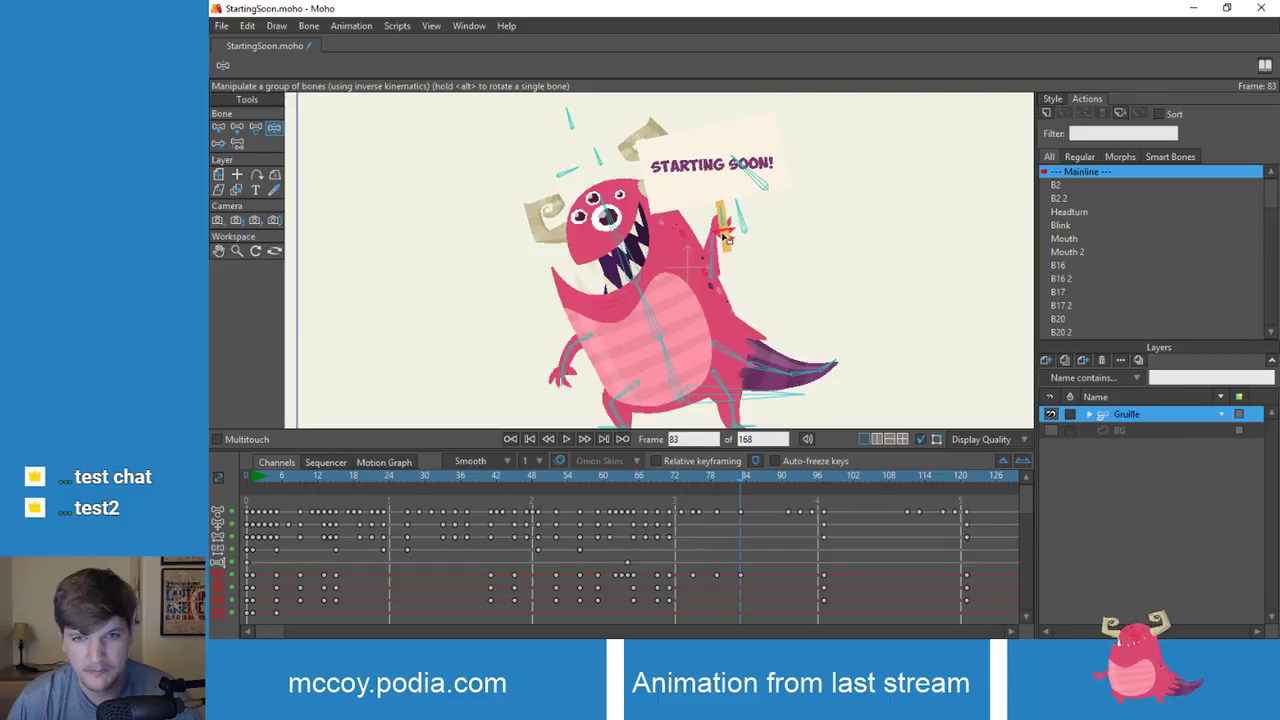
key(Left)
key(Left)
key(Left)
key(Left)
key(Left)
key(Left)
key(Left)
key(Left)
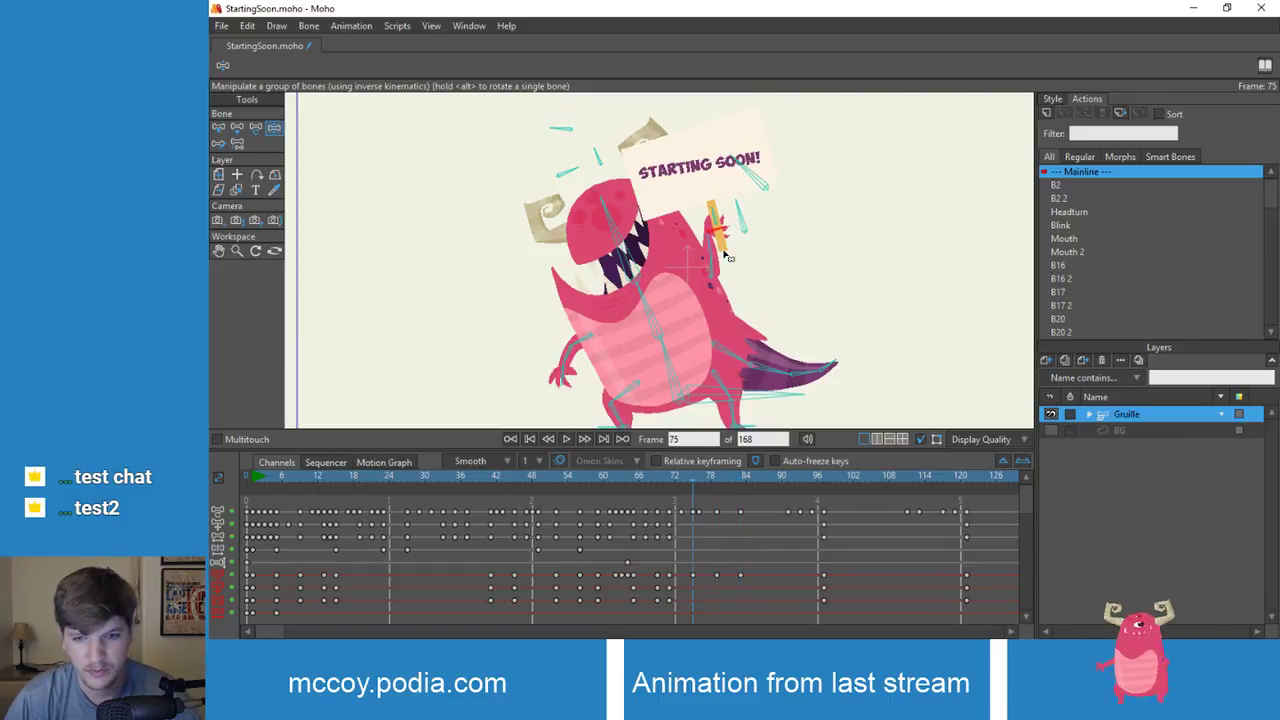
Step: Scrub back and forth between frames 75 and 93 to examine the rhythm of the sign wave
key(Right)
key(Right)
key(Right)
key(Right)
key(Right)
key(Right)
key(Right)
key(Right)
key(Right)
key(Right)
key(Right)
key(Right)
key(Right)
key(Right)
key(Right)
key(Right)
key(Right)
key(Right)
key(Left)
key(Left)
key(Left)
key(Left)
key(Left)
key(Left)
key(Left)
key(Left)
key(Left)
key(Left)
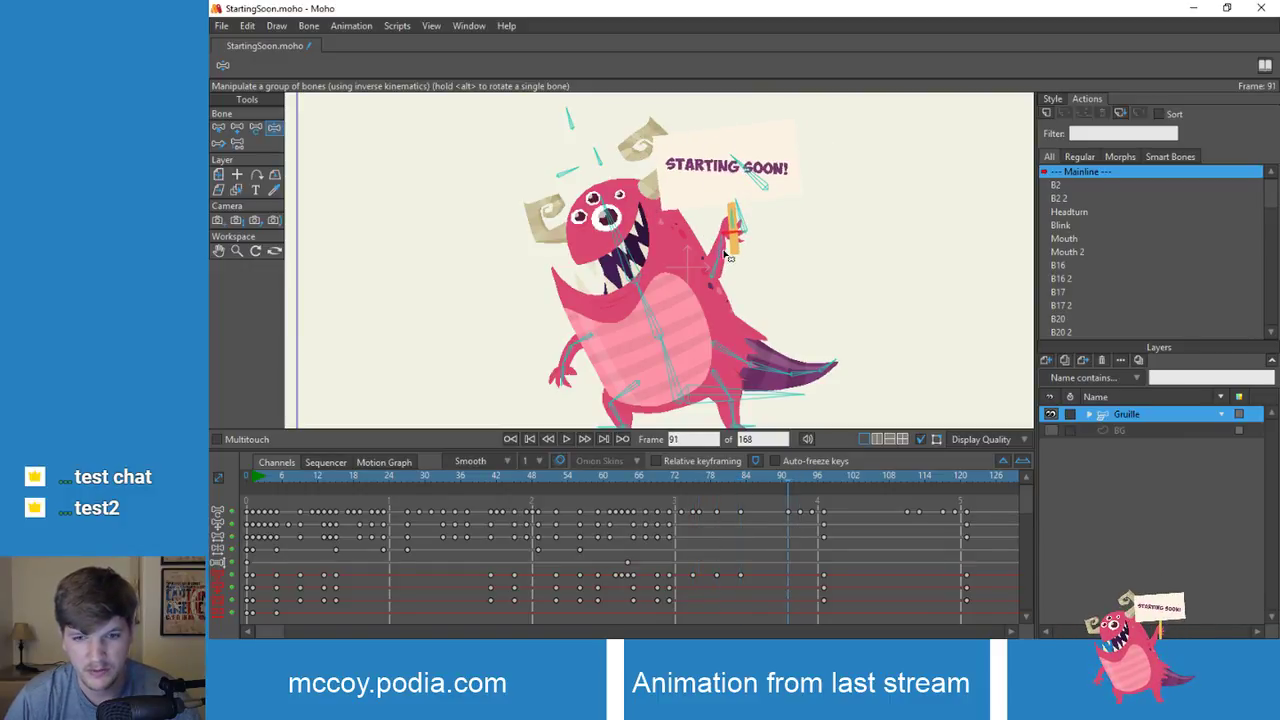
key(Left)
key(Left)
key(Left)
key(Left)
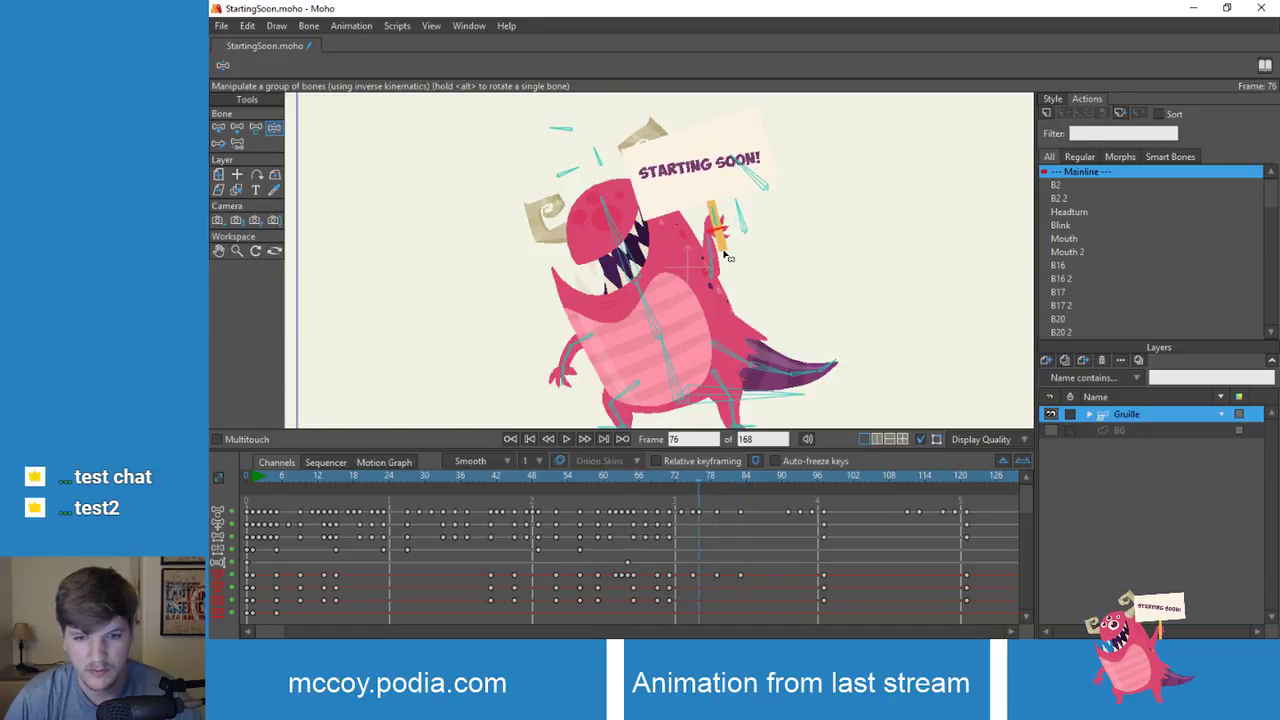
Step: Remove the extra bone keyframe at frame 76 and check the arm poses from frame 75 to frame 83
click(715, 512)
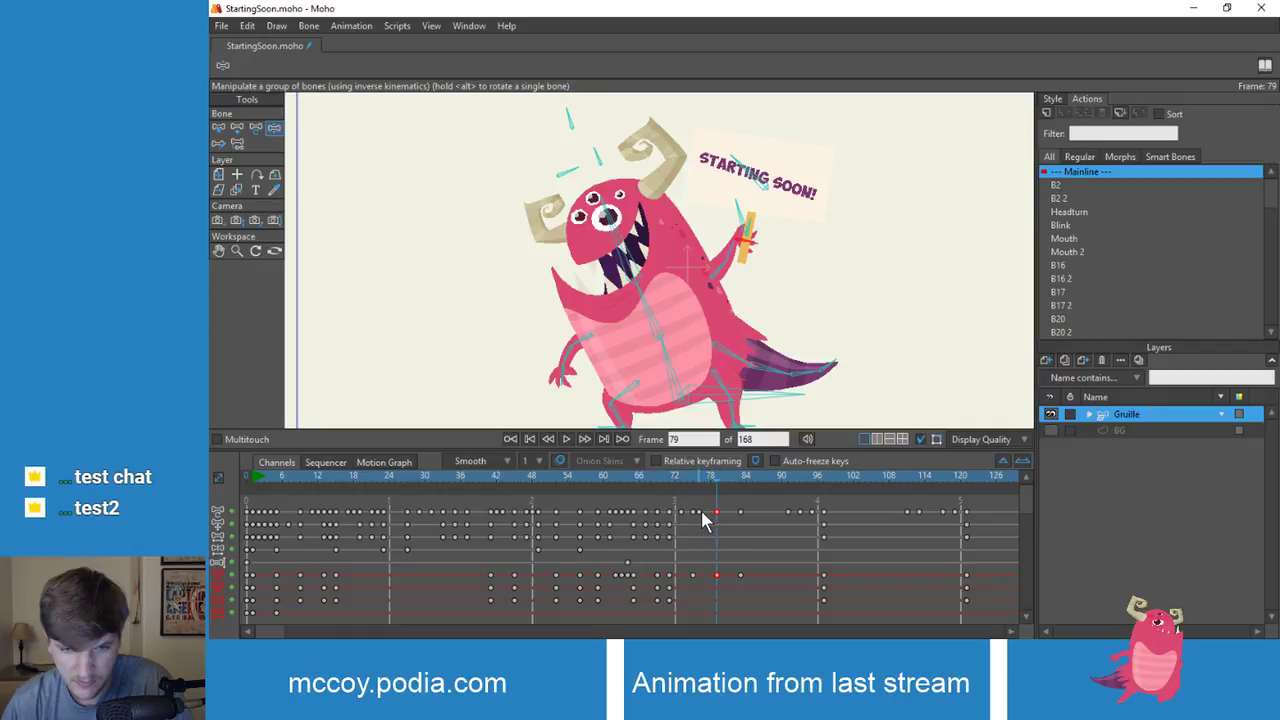
click(698, 476)
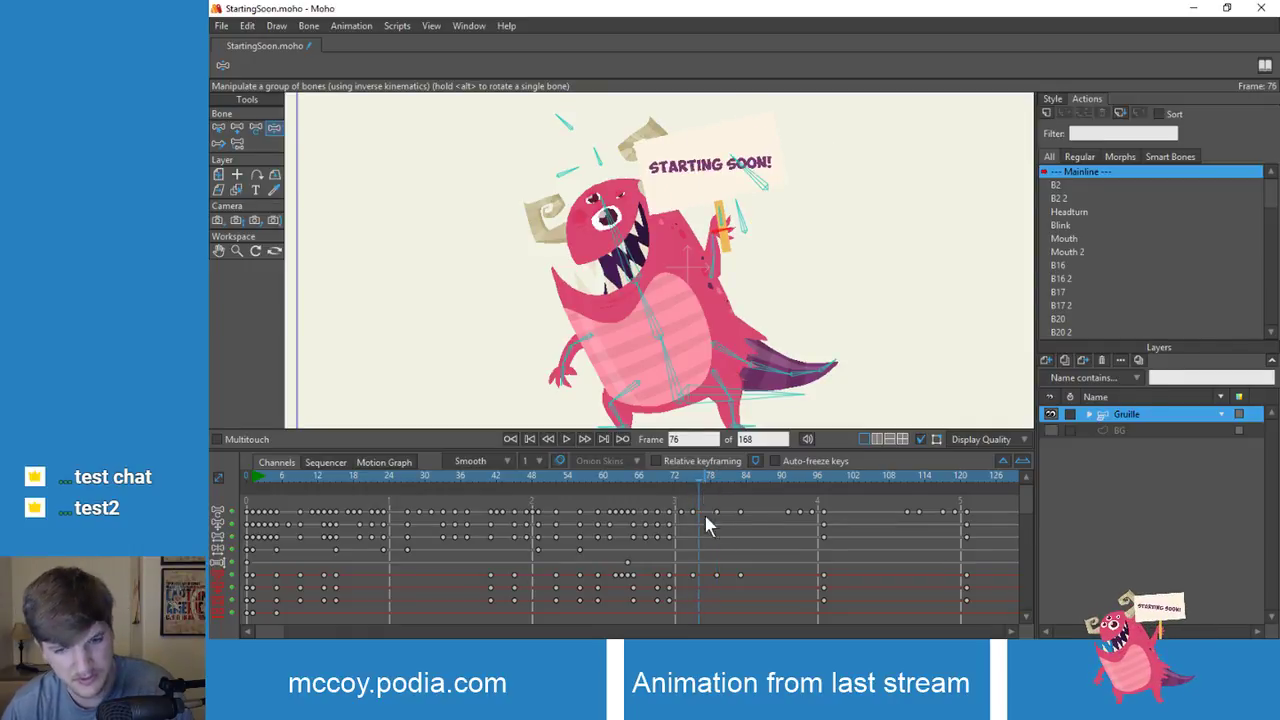
drag(703, 525, 697, 523)
click(680, 478)
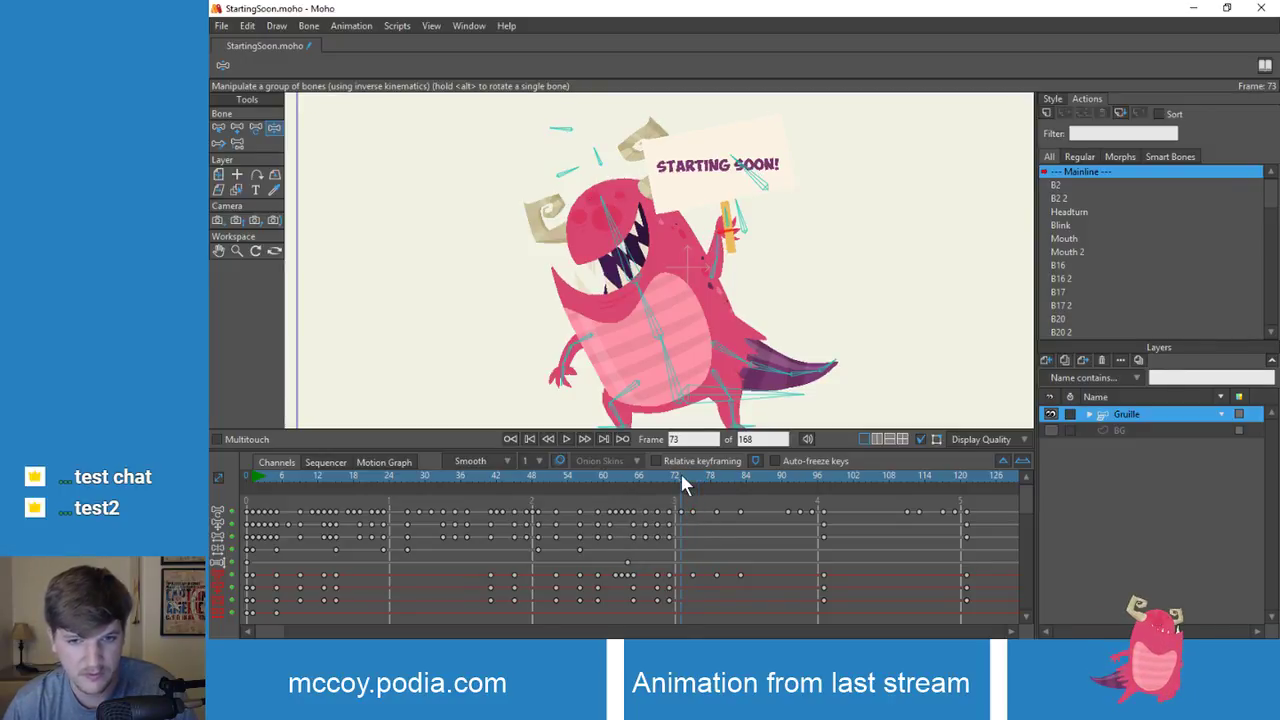
drag(702, 476, 694, 479)
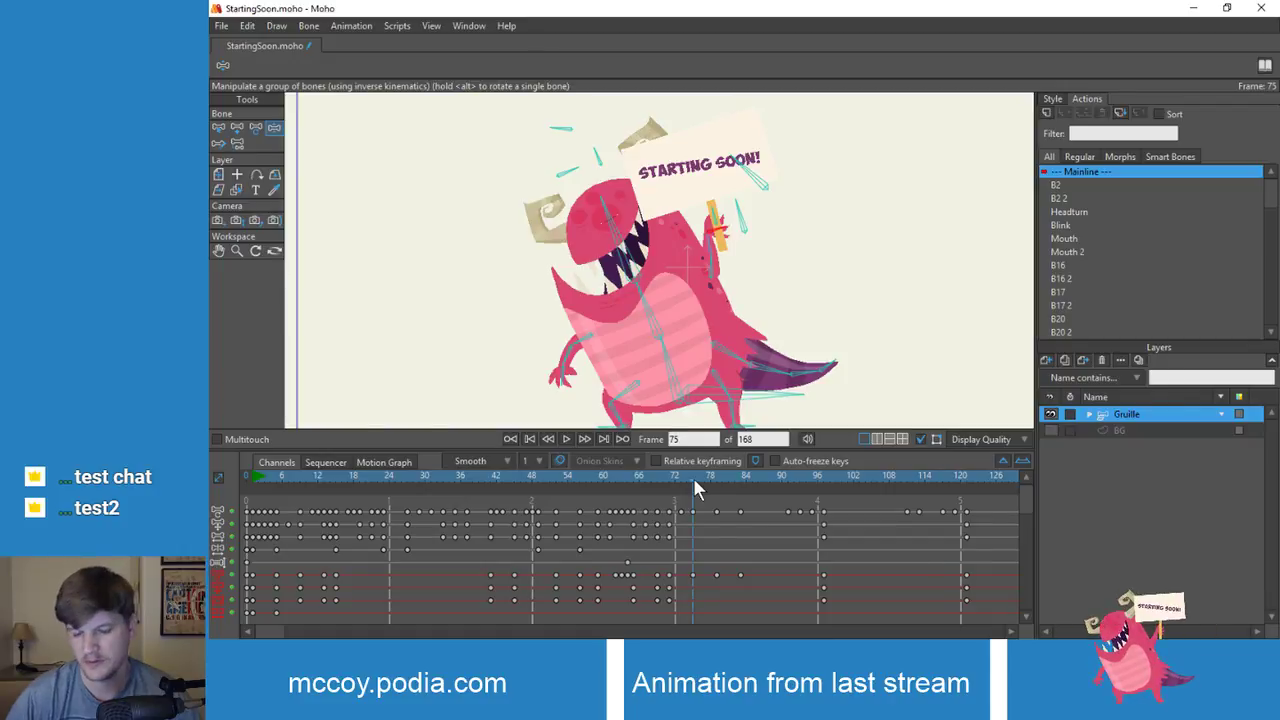
key(alt+Right)
key(alt+Right)
key(alt+Left)
key(alt+Left)
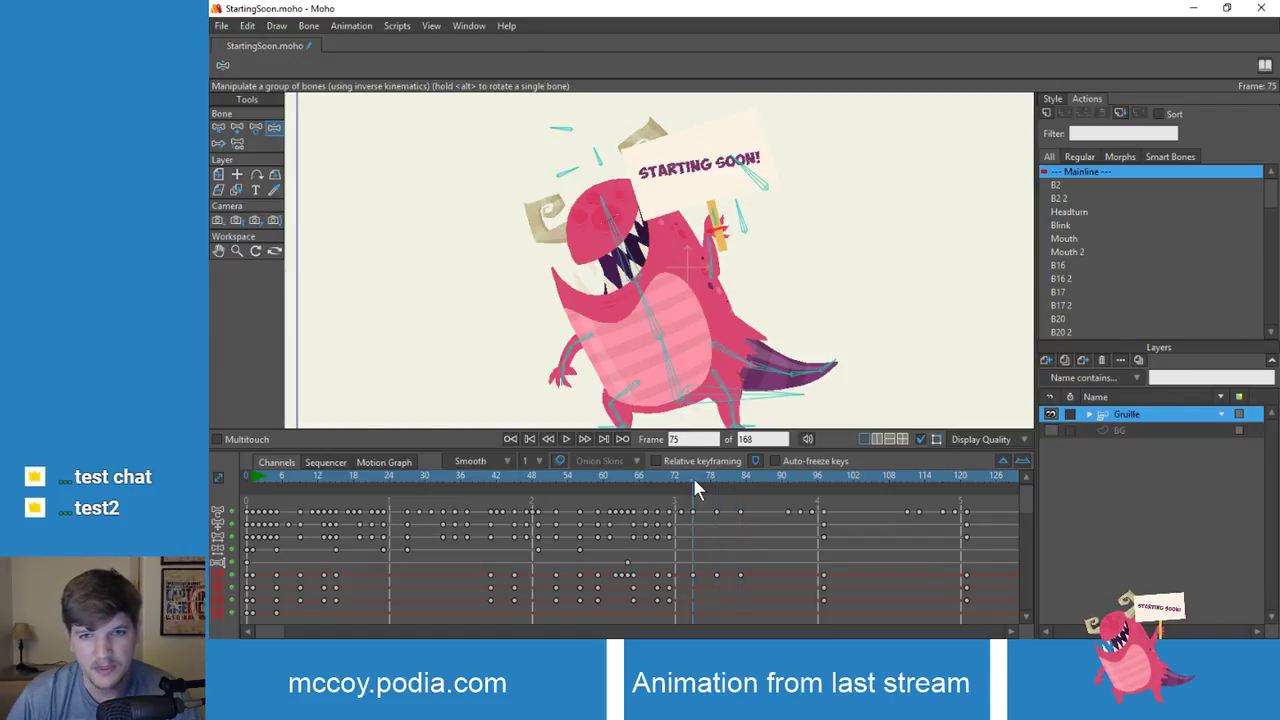
key(alt+Right)
key(alt+Right)
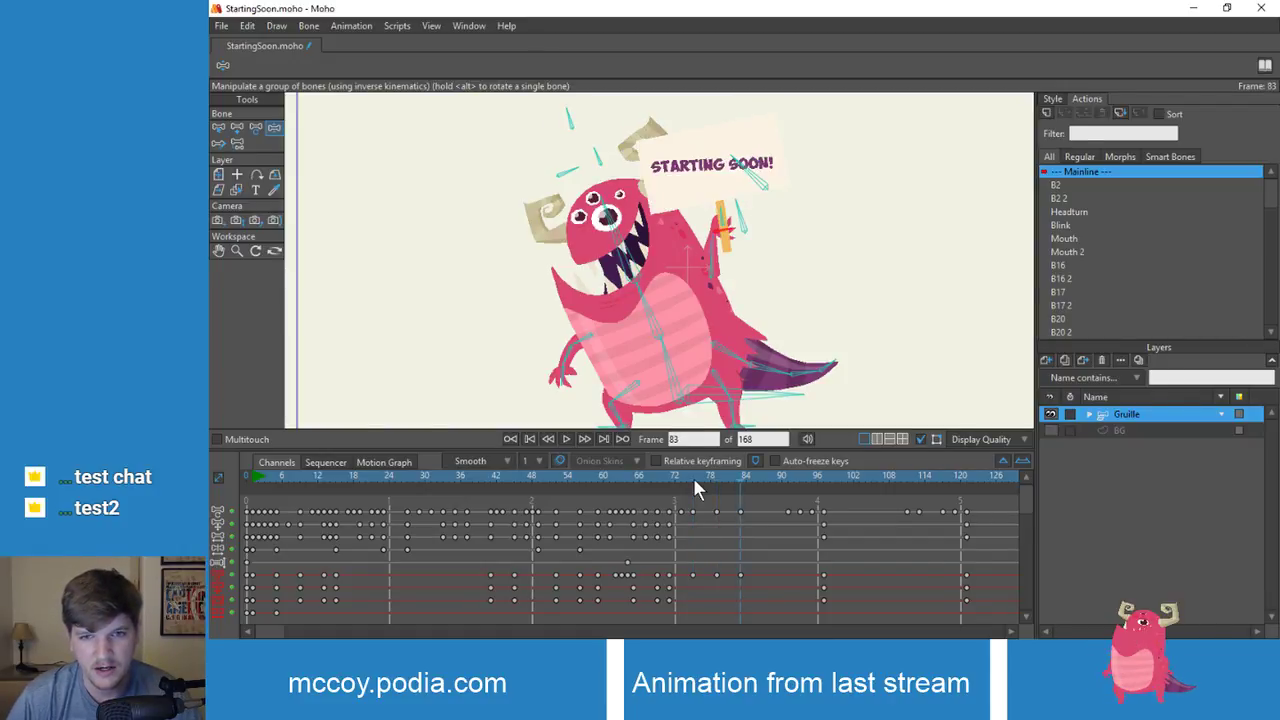
Step: At frame 83, bend the arm further in, tilt the sign more toward the head, and compare it with the earlier poses
drag(722, 278, 712, 241)
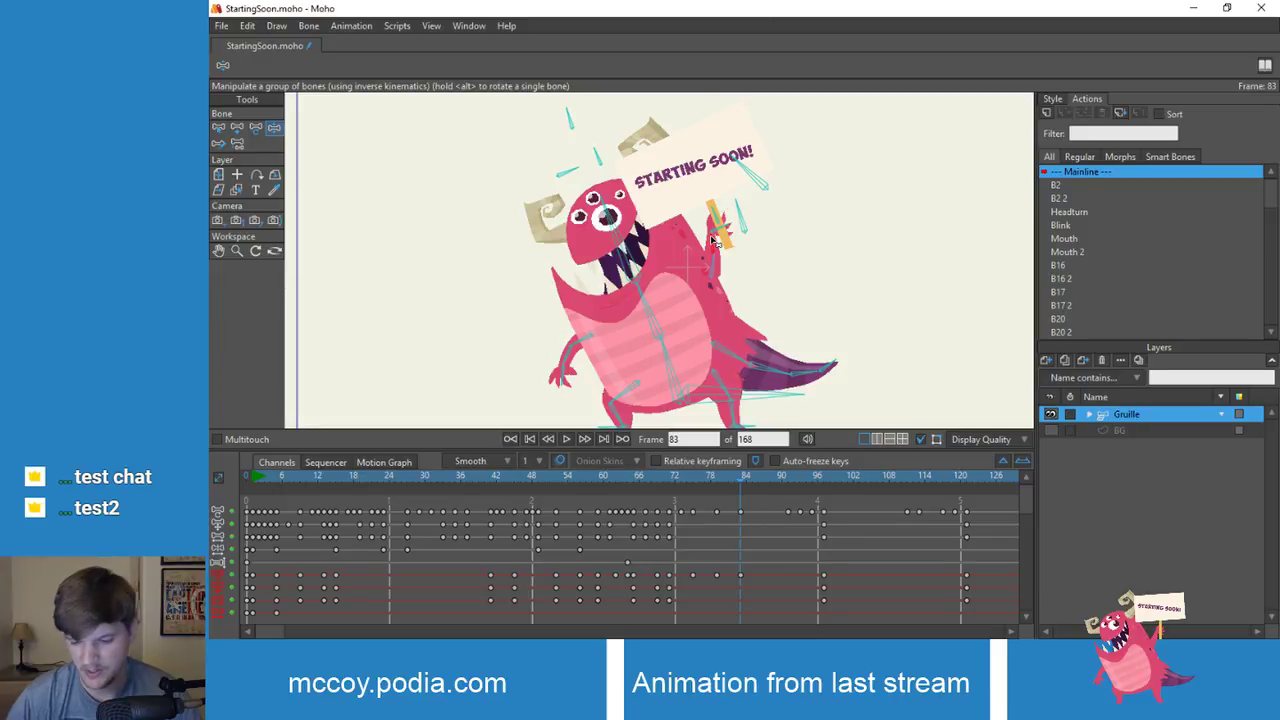
key(alt+Left)
key(alt+Left)
key(alt+Right)
key(alt+Right)
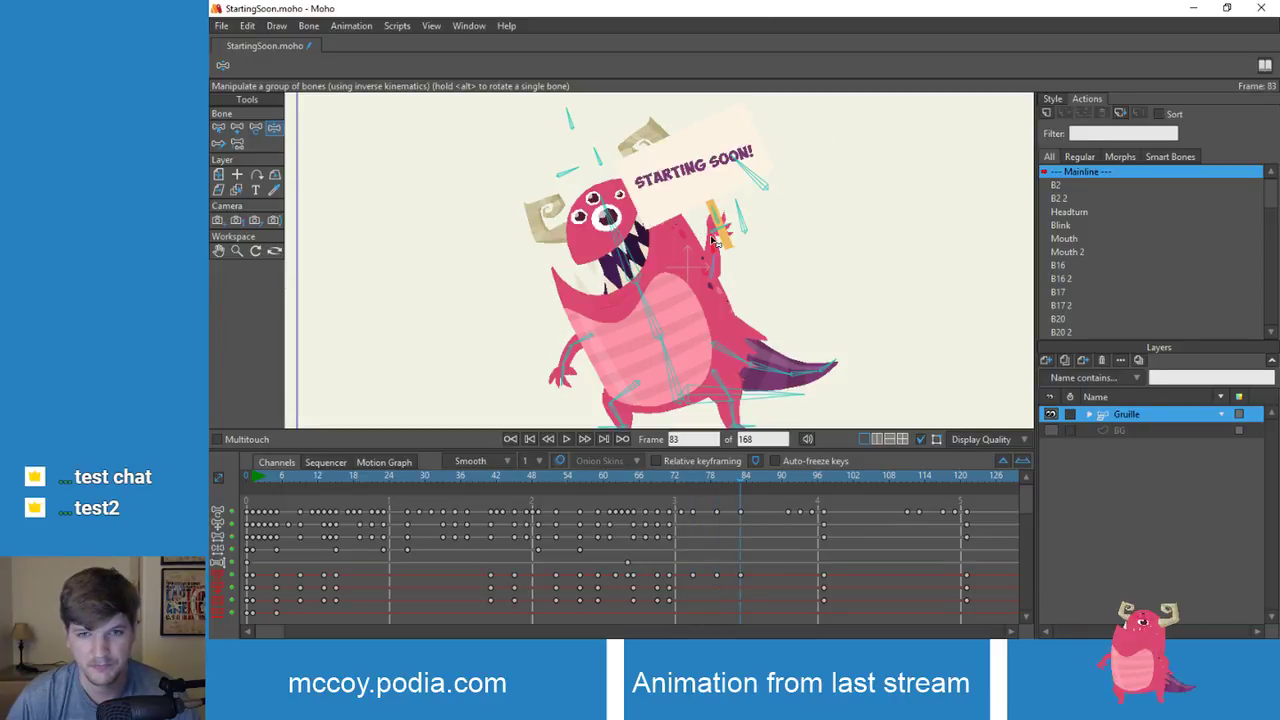
Step: Copy the sign-holding arm's pose keyed at frame 83 to frame 87
key(alt+Right)
key(Left)
key(Left)
key(Left)
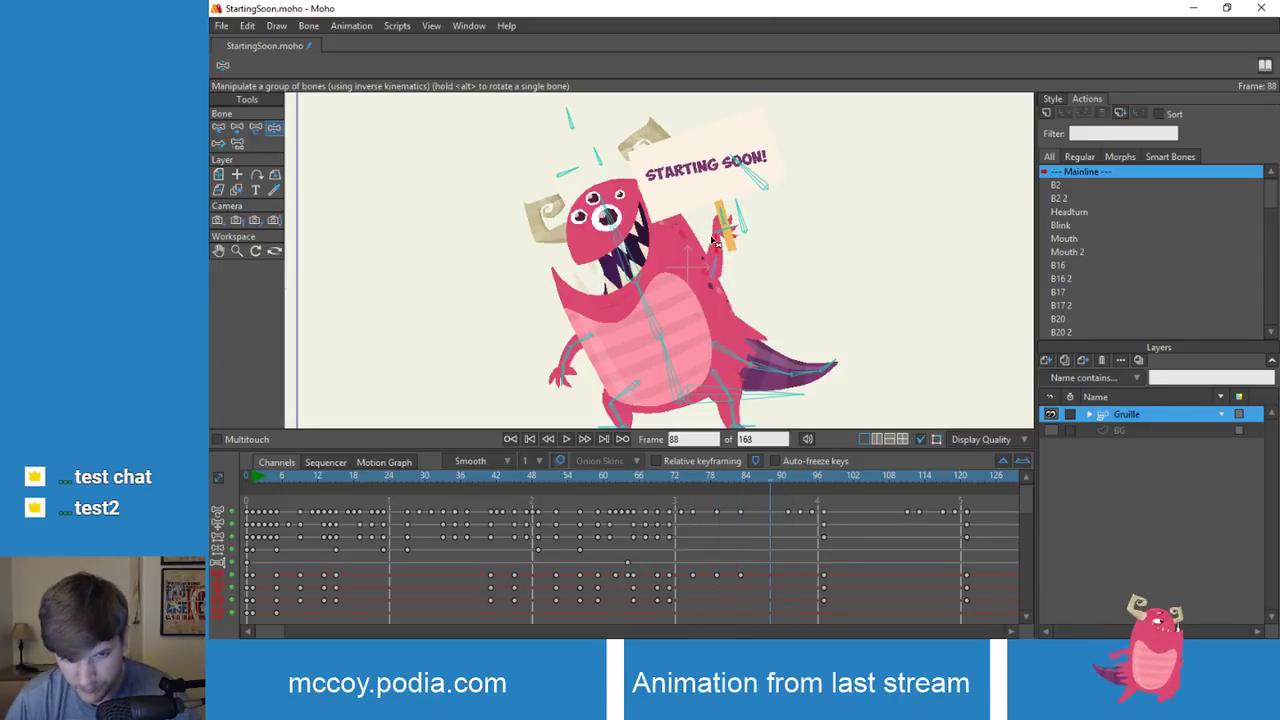
key(Left)
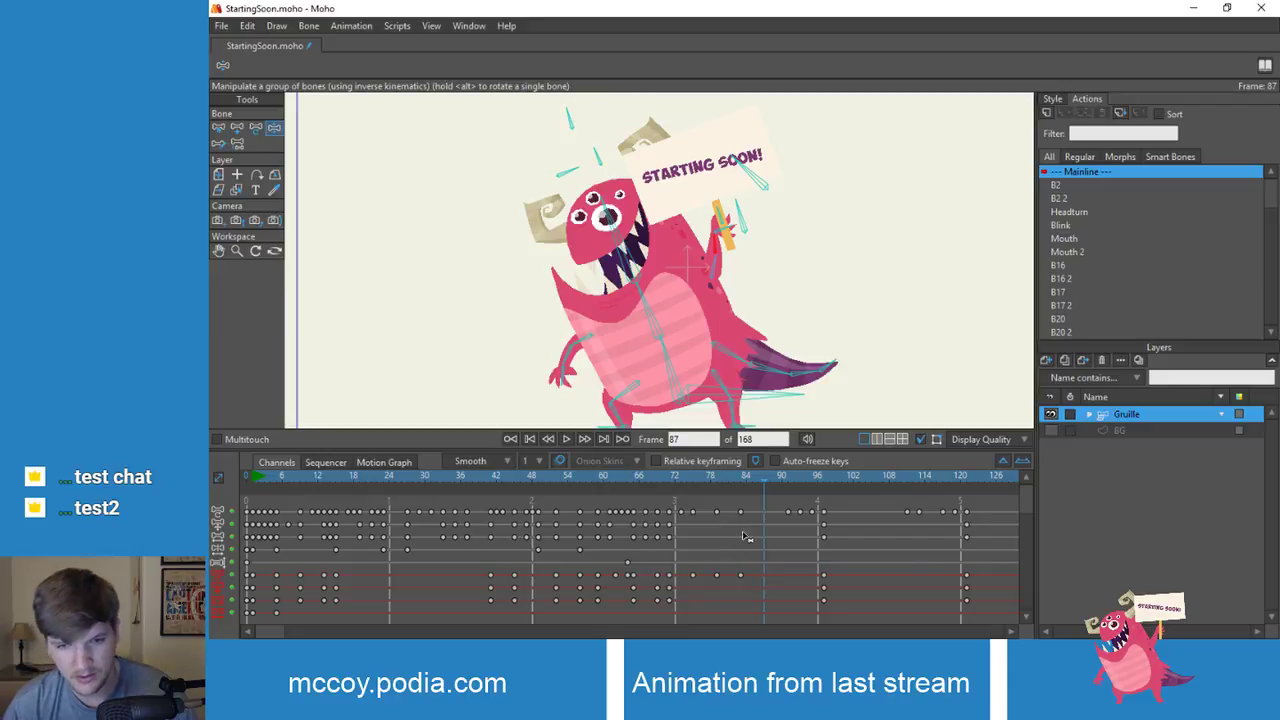
key(z)
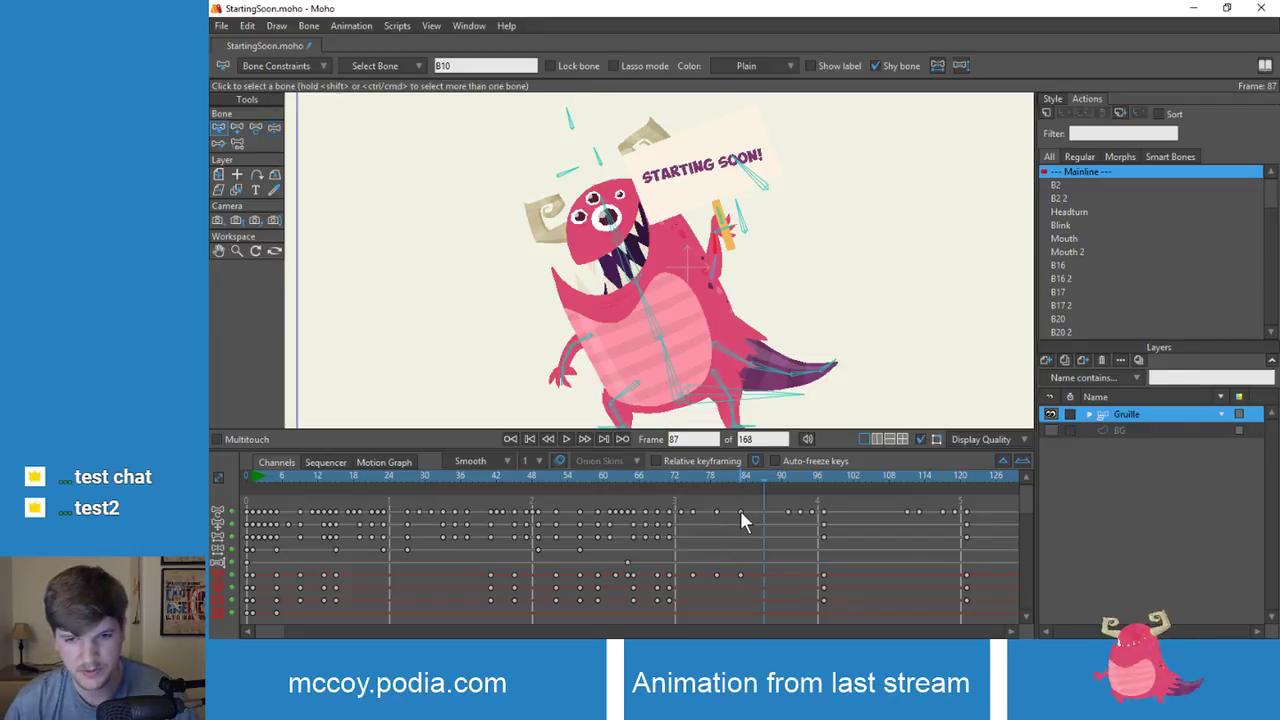
click(740, 512)
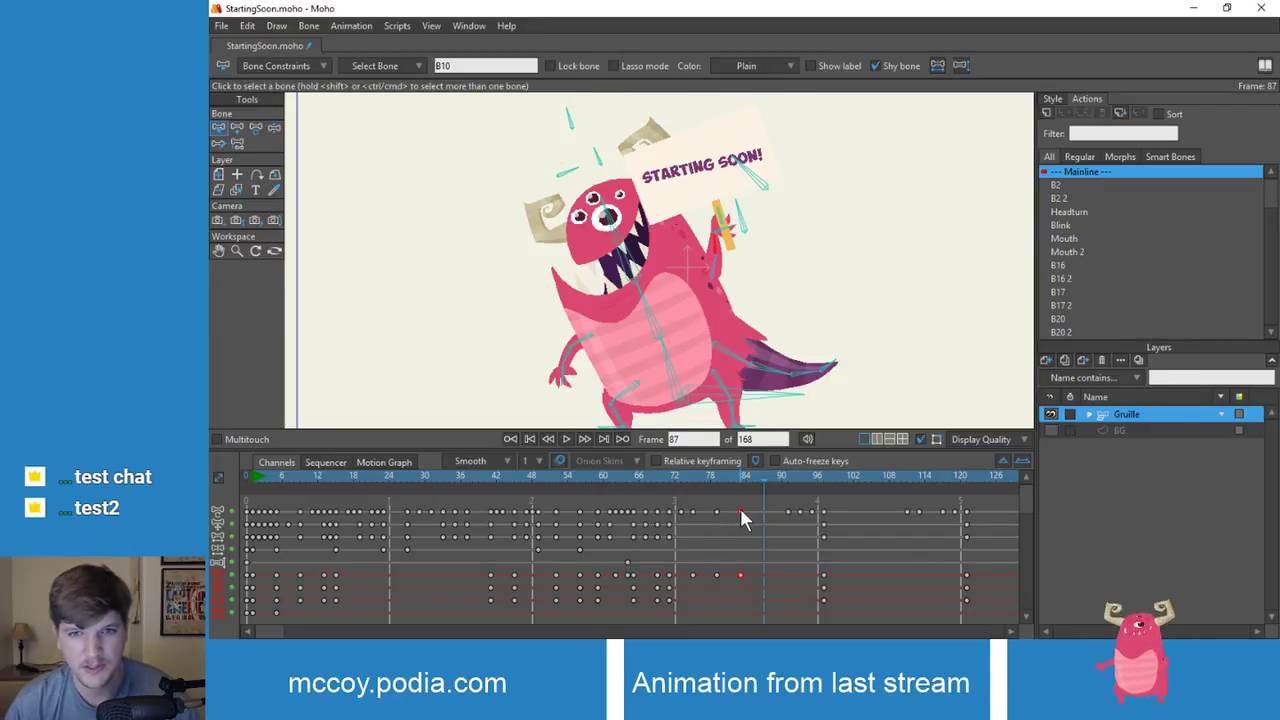
drag(768, 474, 748, 490)
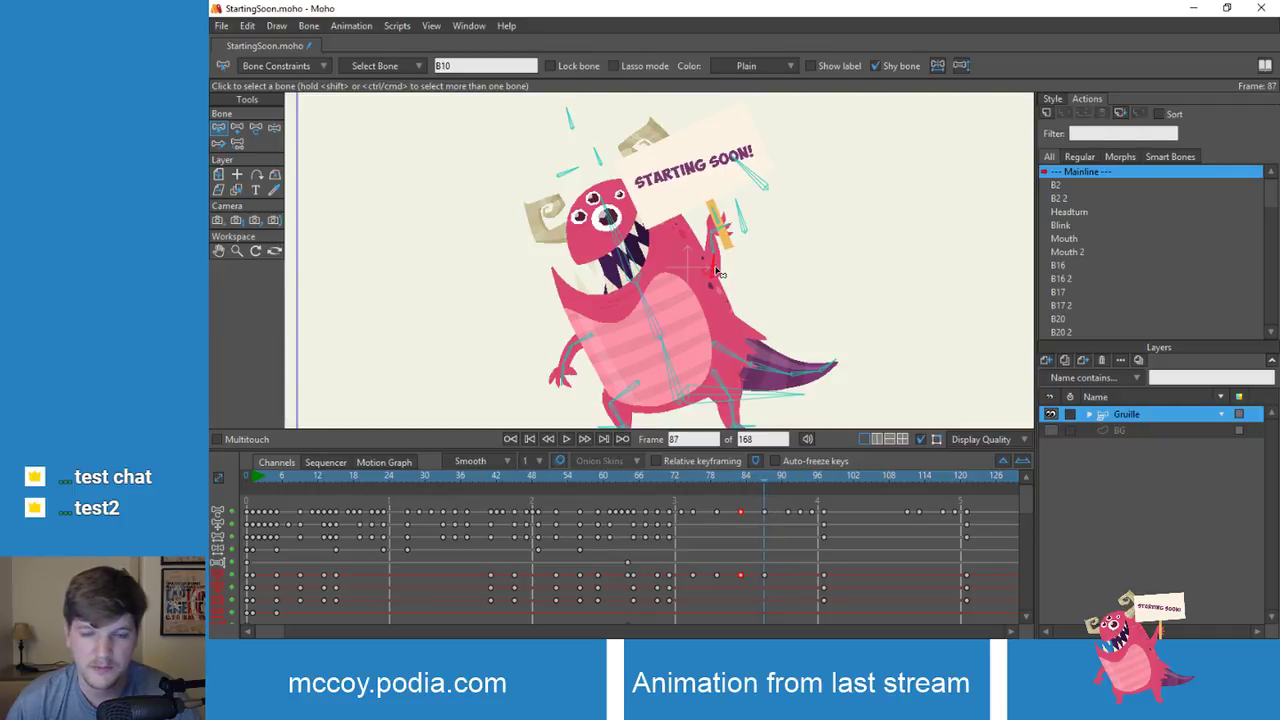
Step: At frame 87, swing the sign-holding arm outward, lean the sign away from the head, and check it against the preceding poses
key(z)
drag(717, 256, 742, 245)
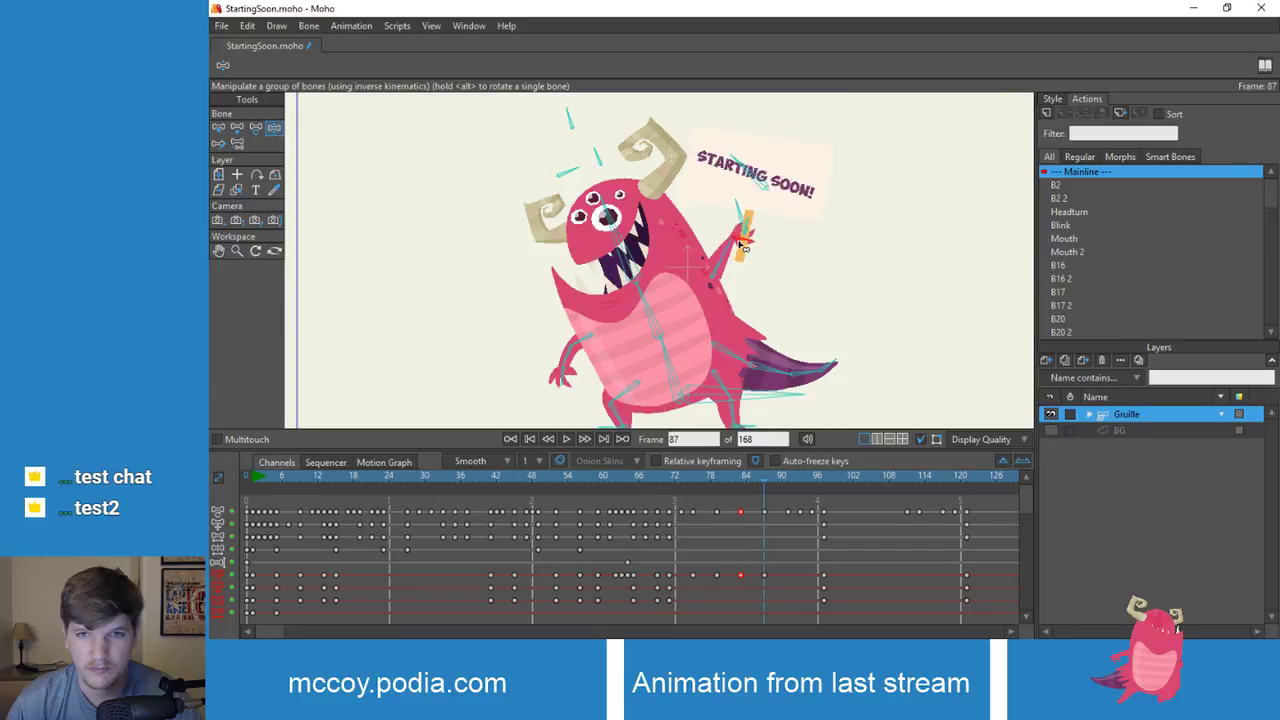
key(alt+Left)
key(alt+Left)
key(alt+Left)
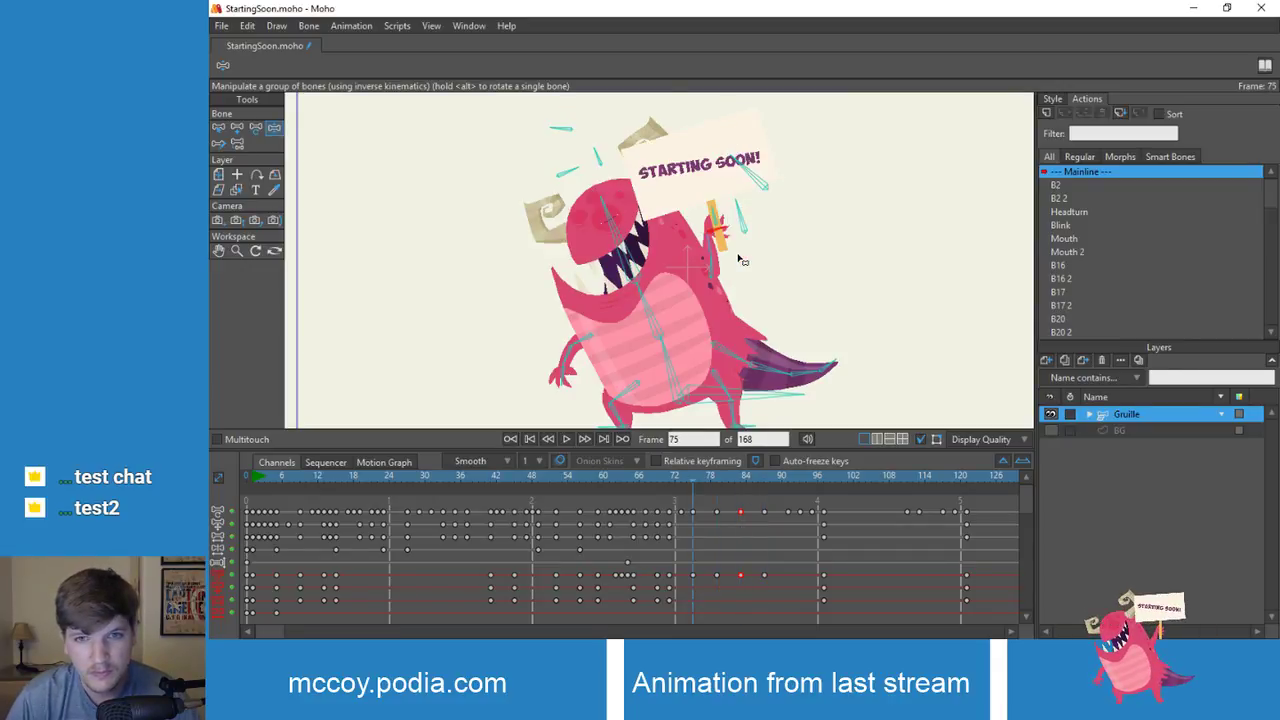
key(alt+Left)
key(alt+Right)
key(alt+Left)
key(alt+Left)
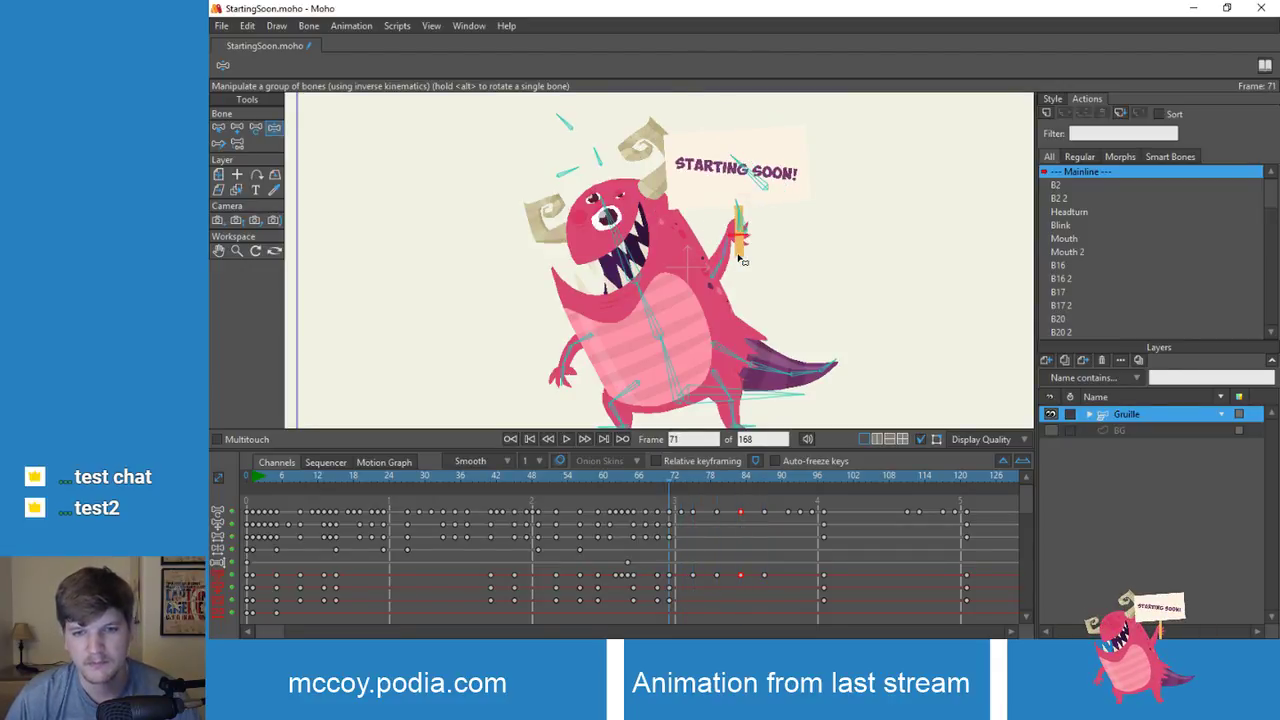
Step: Review the whole sign wave from frame 71 past frame 91, ending at the outward pose on frame 87
key(alt+Right)
key(alt+Right)
key(alt+Right)
key(alt+Right)
key(alt+Right)
key(alt+Right)
key(alt+Right)
key(alt+Left)
key(alt+Left)
key(alt+Left)
key(alt+Left)
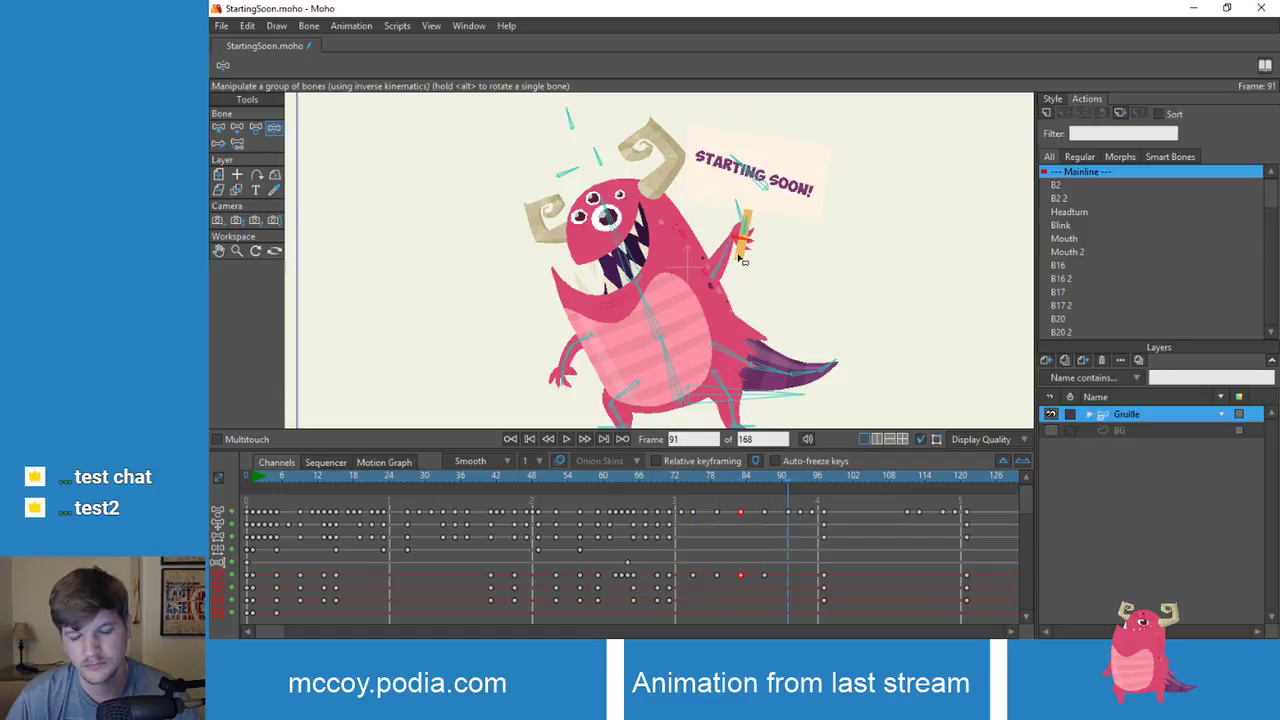
key(alt+Right)
key(alt+Right)
key(alt+Right)
key(alt+Right)
key(alt+Right)
key(alt+Right)
key(alt+Right)
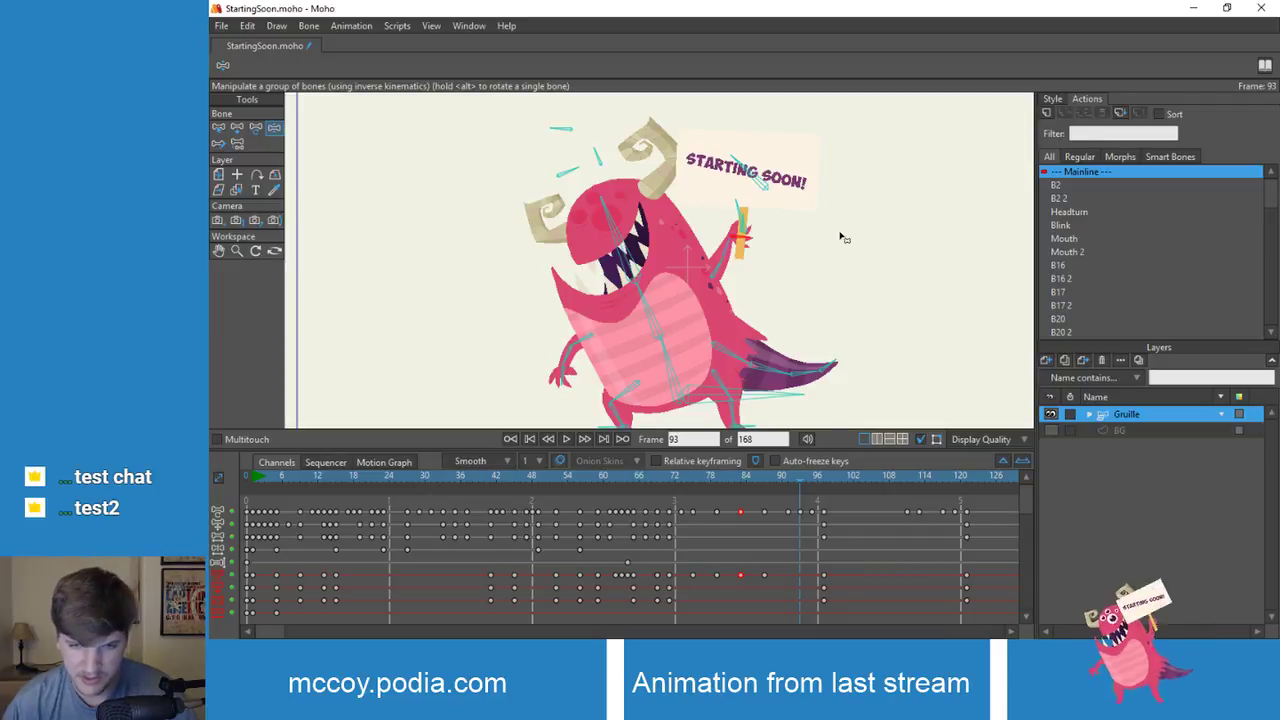
click(768, 486)
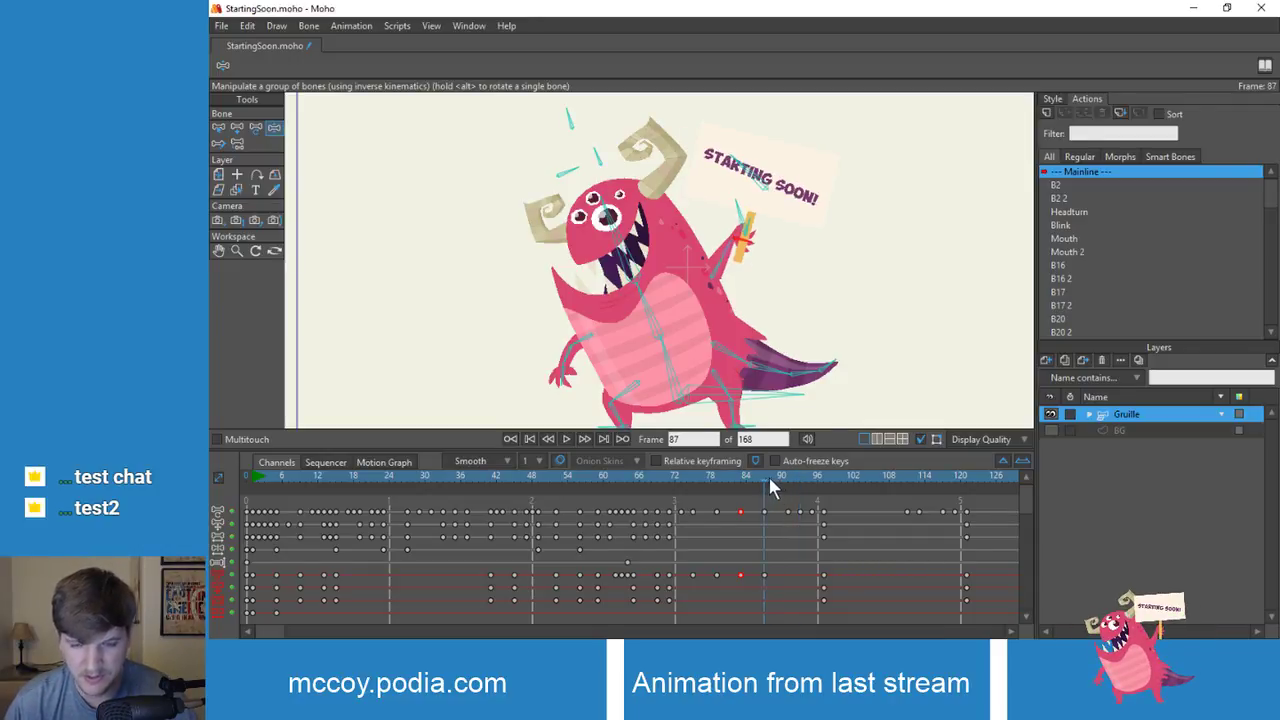
Step: At frame 91, swing the sign-holding arm inward, tilt the sign toward the head, and compare it with the poses from frame 79
drag(768, 476, 789, 483)
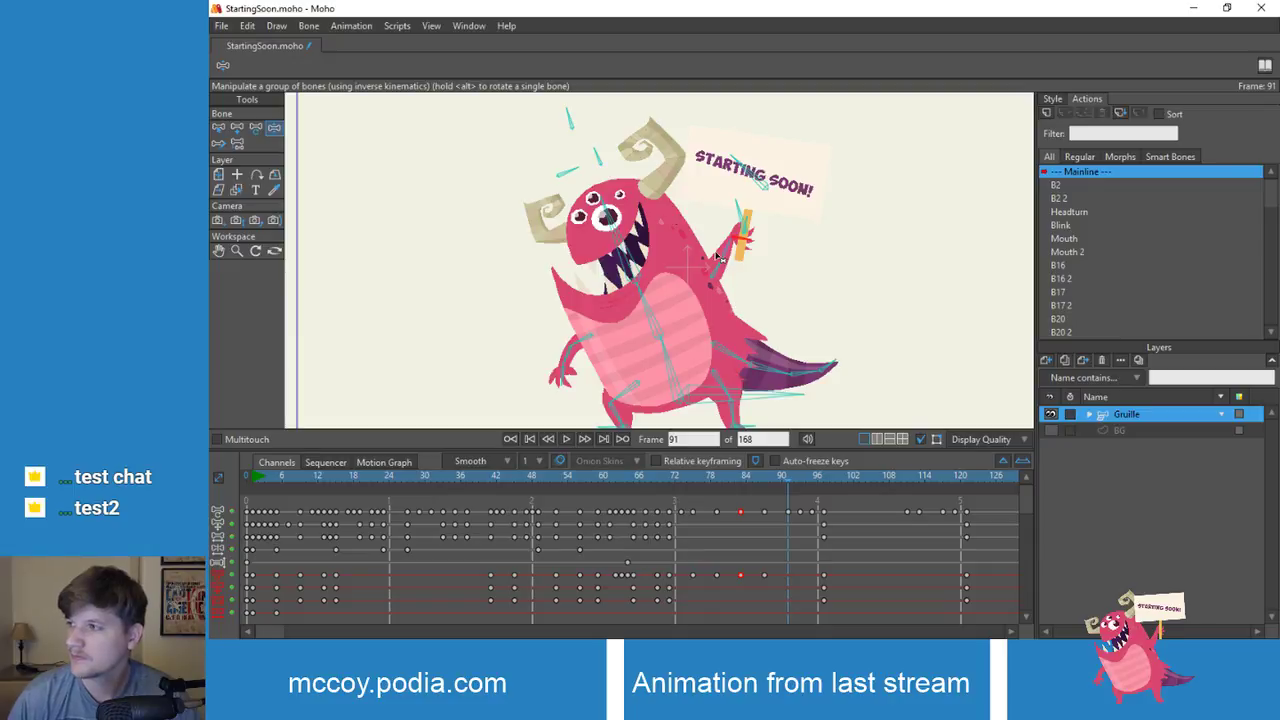
drag(722, 262, 716, 243)
key(alt+Left)
key(alt+Left)
key(alt+Left)
key(alt+Left)
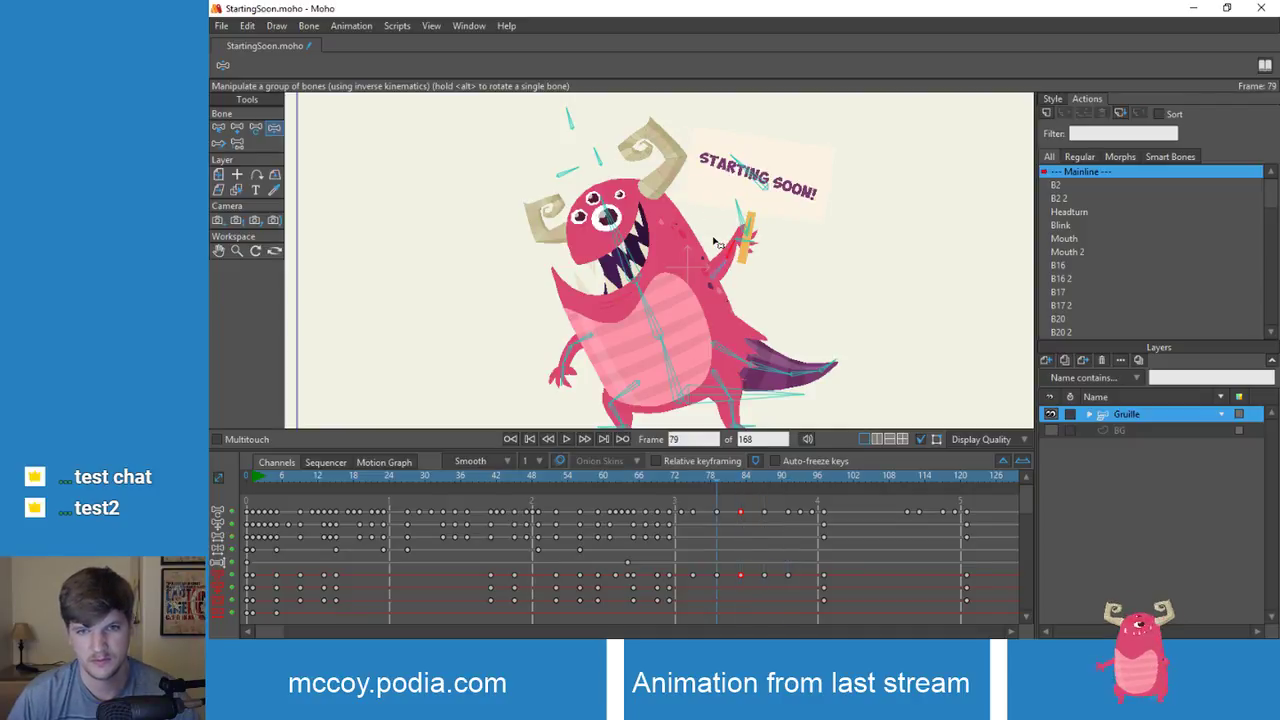
key(alt+Right)
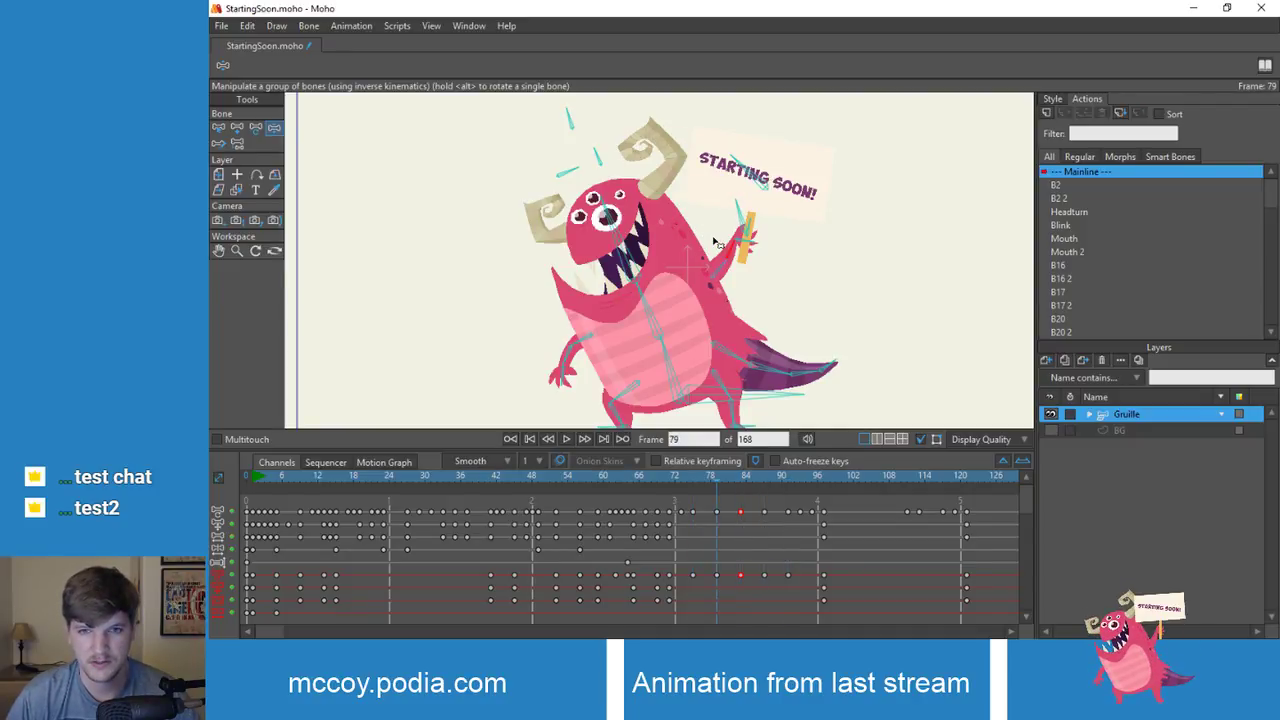
key(alt+Right)
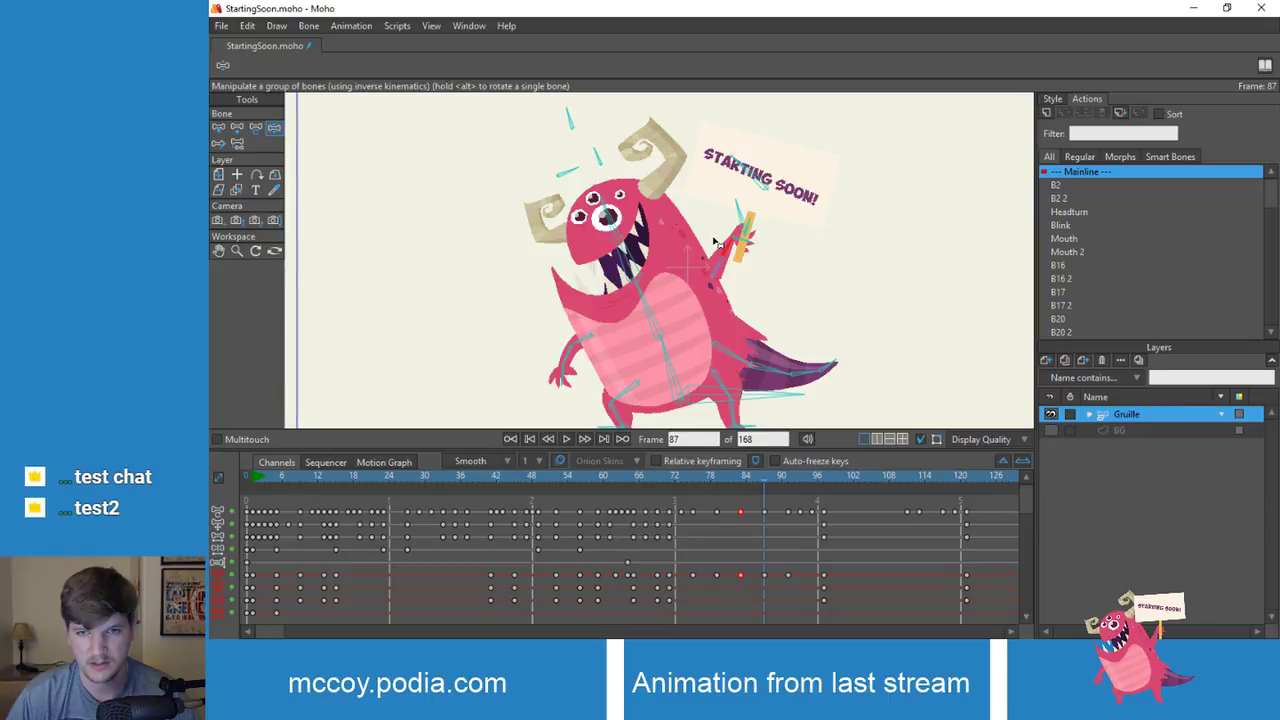
key(alt+Right)
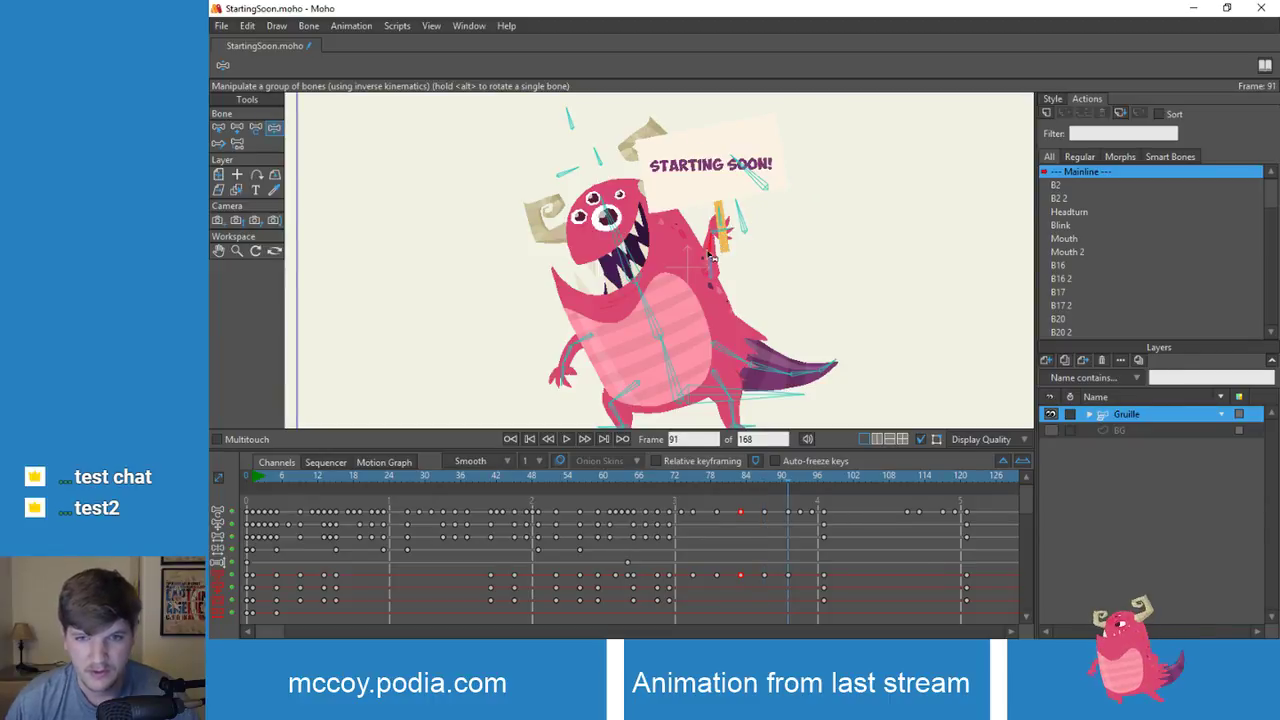
mouse_move(709, 255)
mouse_down()
mouse_move(700, 248)
mouse_move(705, 262)
mouse_move(710, 252)
mouse_up()
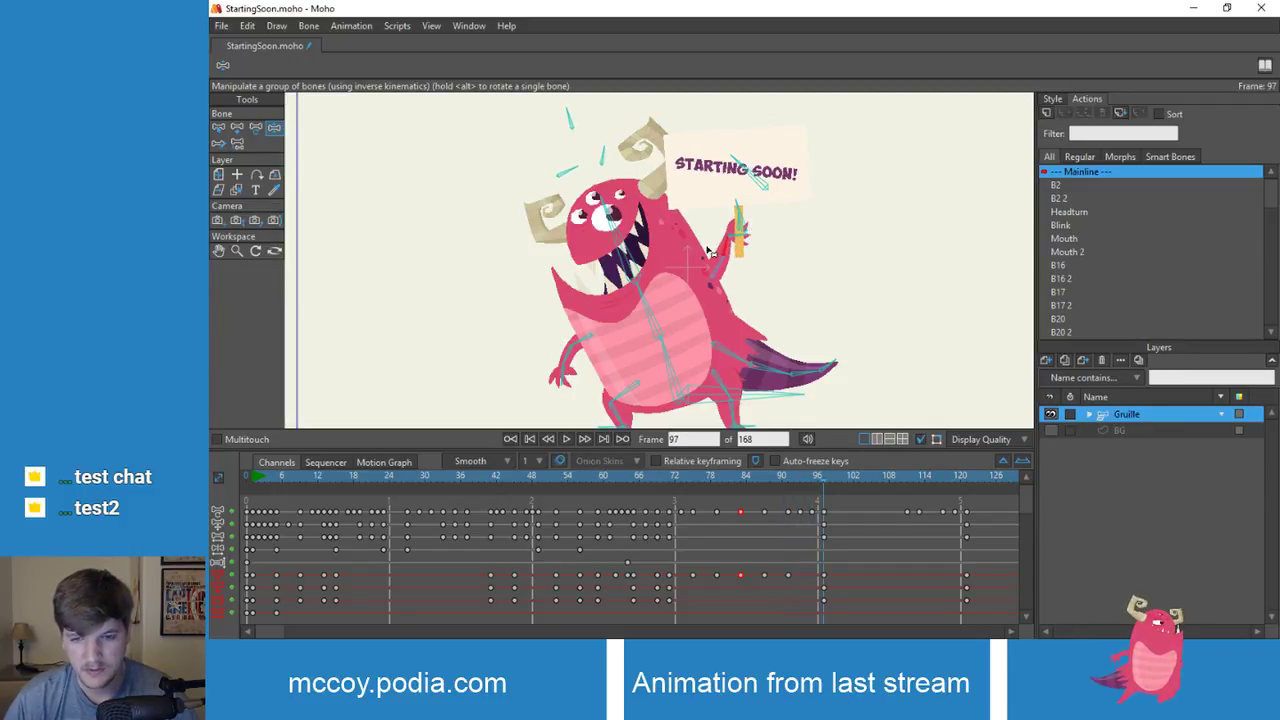
Step: Delete the sign-holding arm's old keys at frames 97 and 121, and scrub through the following stretch of the animation
click(813, 494)
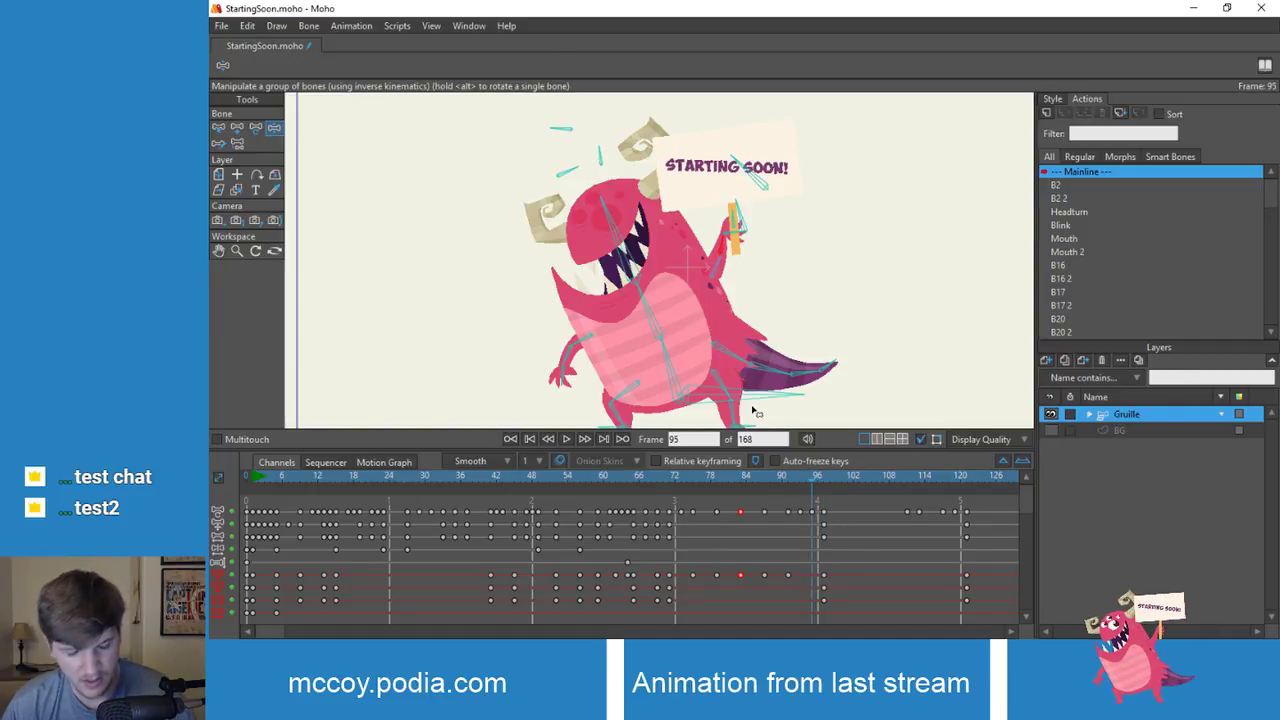
key(b)
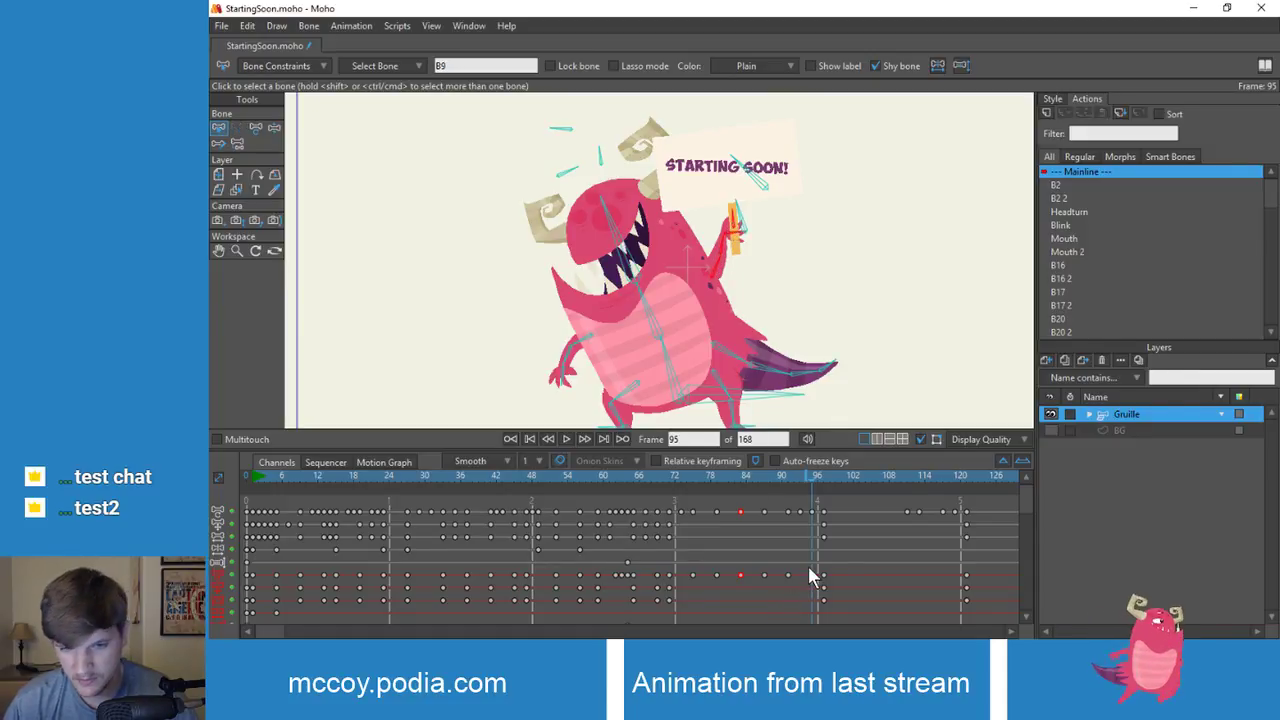
drag(809, 567, 995, 626)
key(Delete)
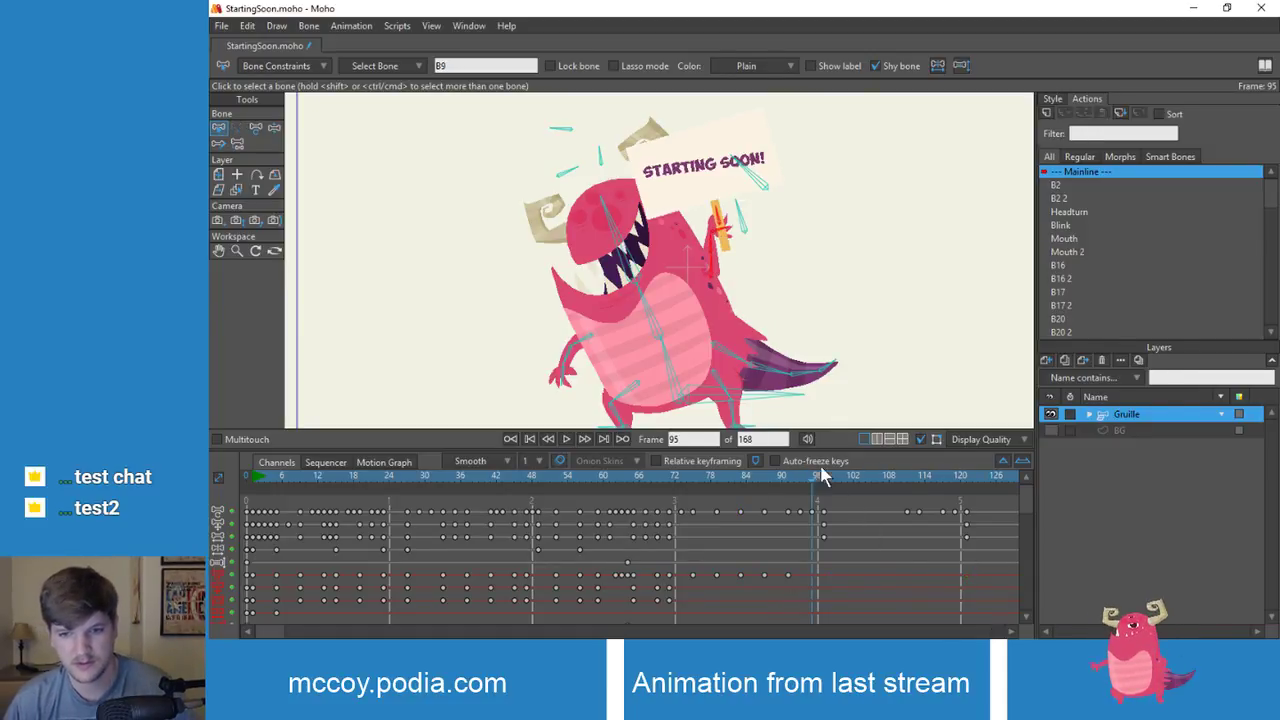
drag(820, 476, 942, 485)
drag(271, 631, 307, 631)
drag(724, 477, 697, 497)
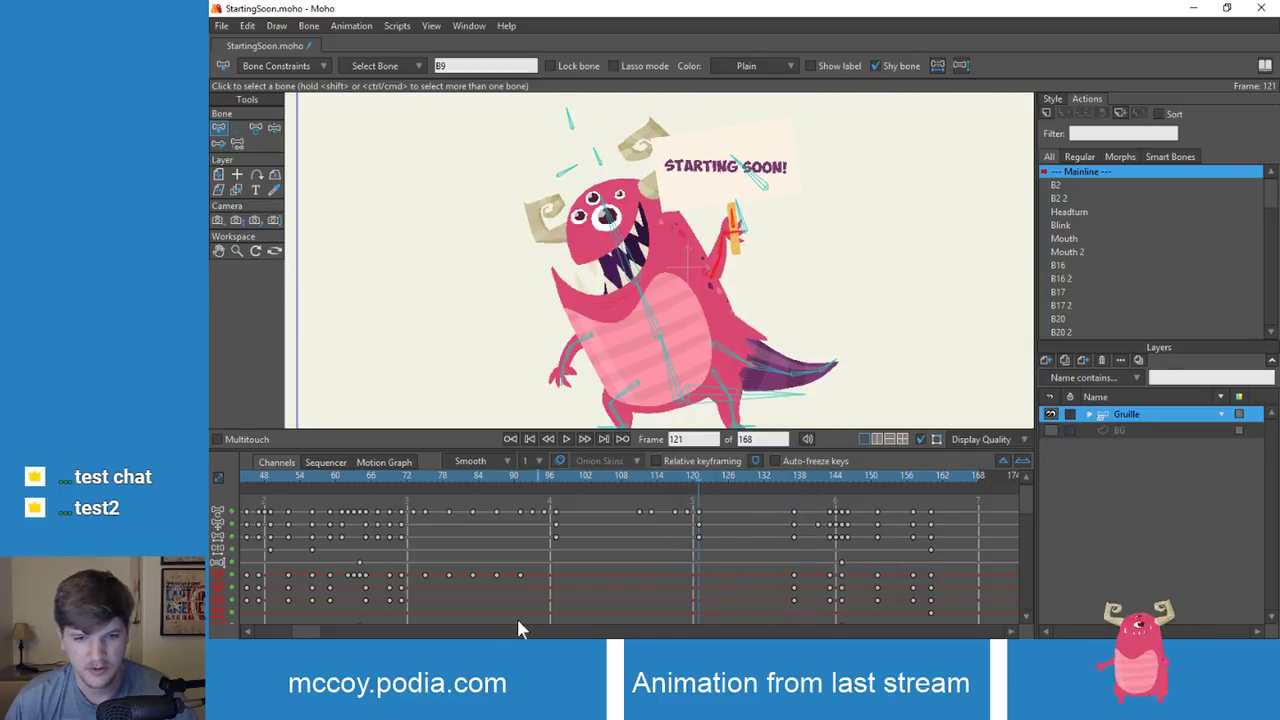
Step: At frame 95, swing the sign-holding arm outward, lean the sign away from the head, and check it against the poses from frame 75
click(519, 477)
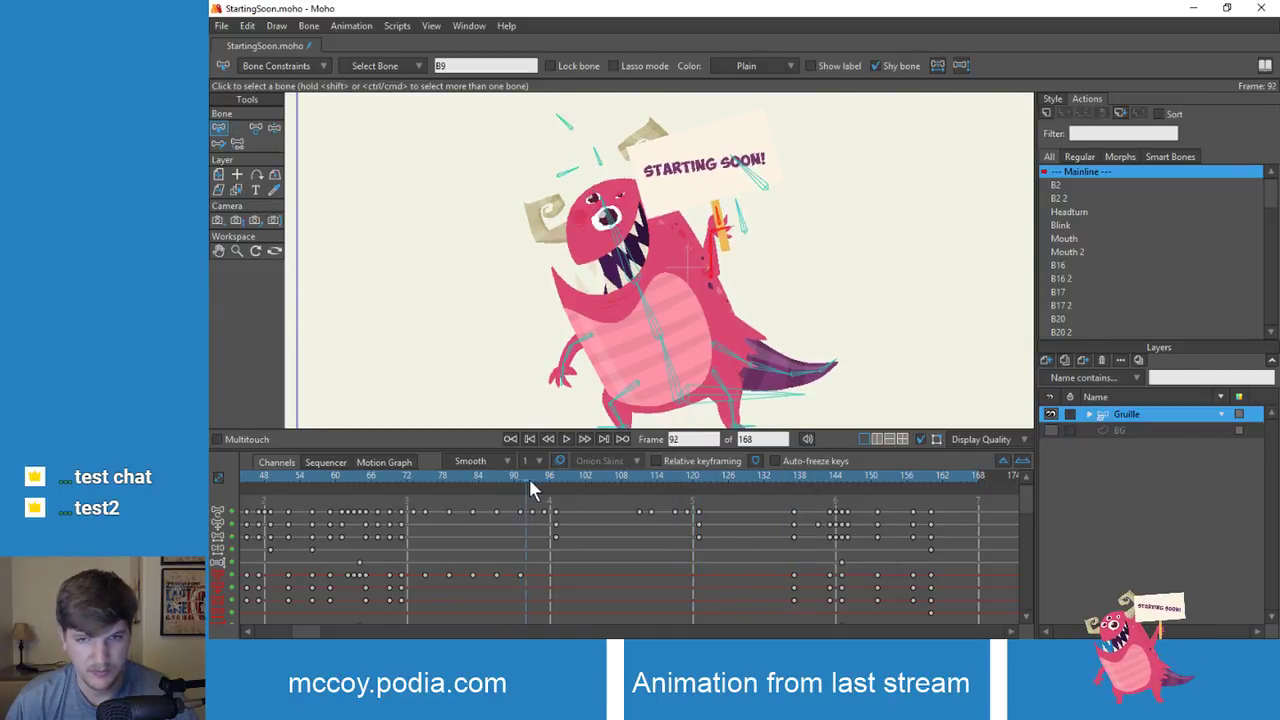
mouse_move(547, 480)
mouse_down()
mouse_move(494, 483)
mouse_move(543, 483)
mouse_up()
key(z)
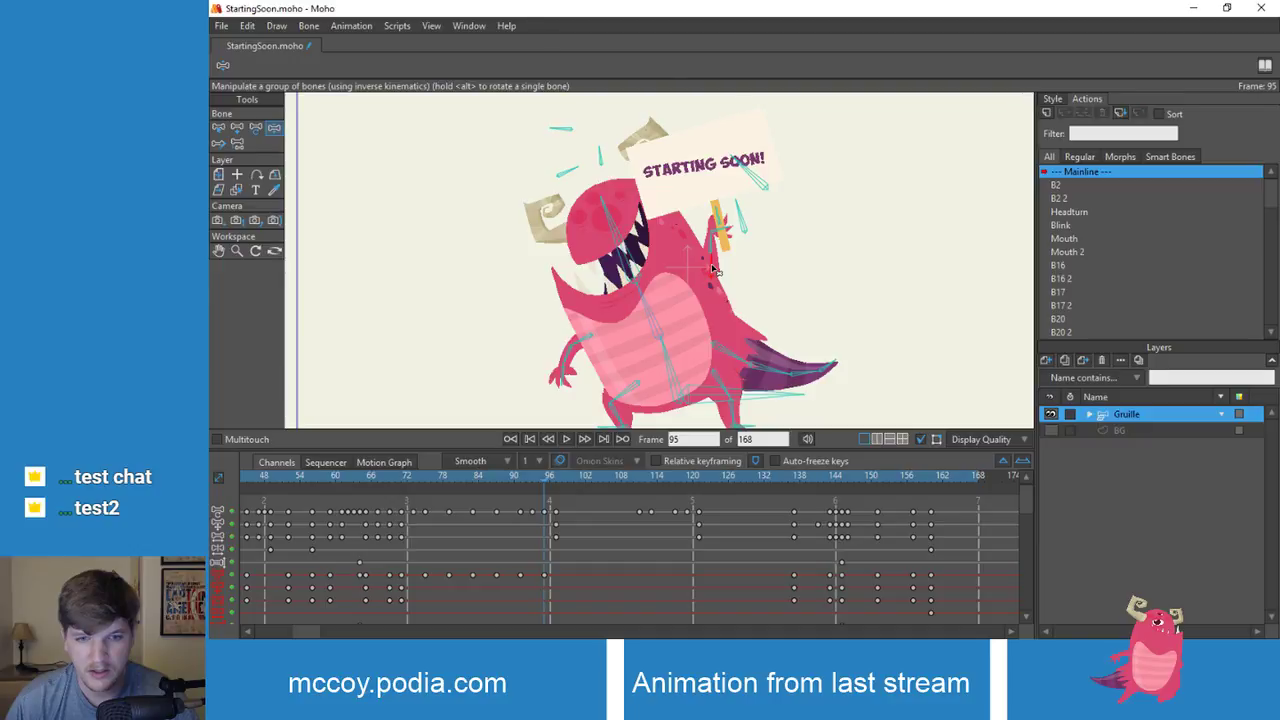
drag(713, 268, 754, 255)
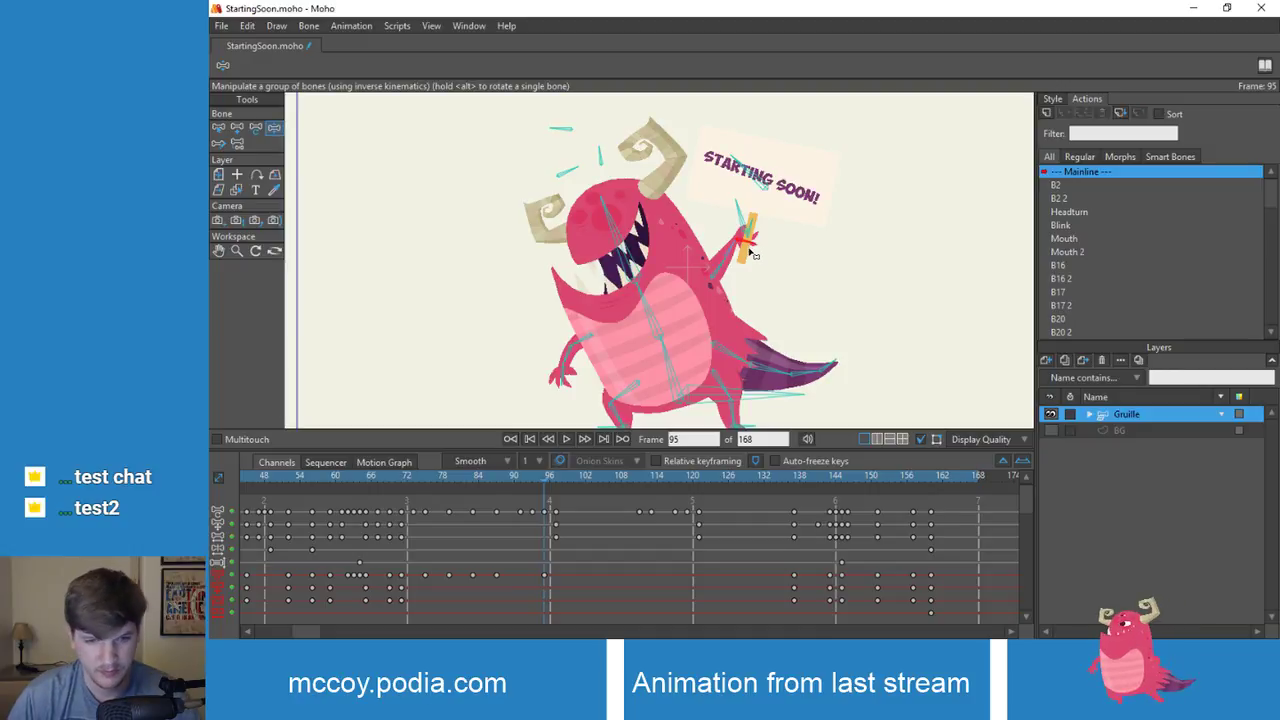
drag(522, 497, 418, 490)
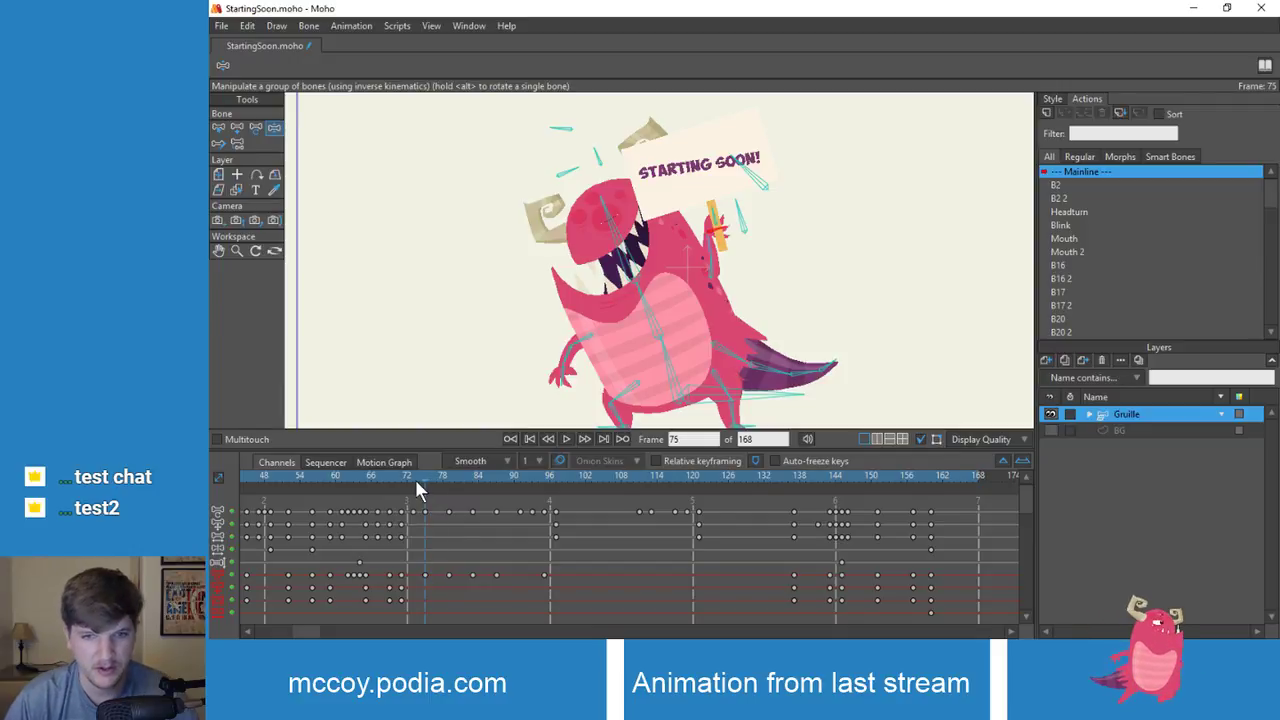
key(alt+Right)
key(alt+Right)
key(alt+Right)
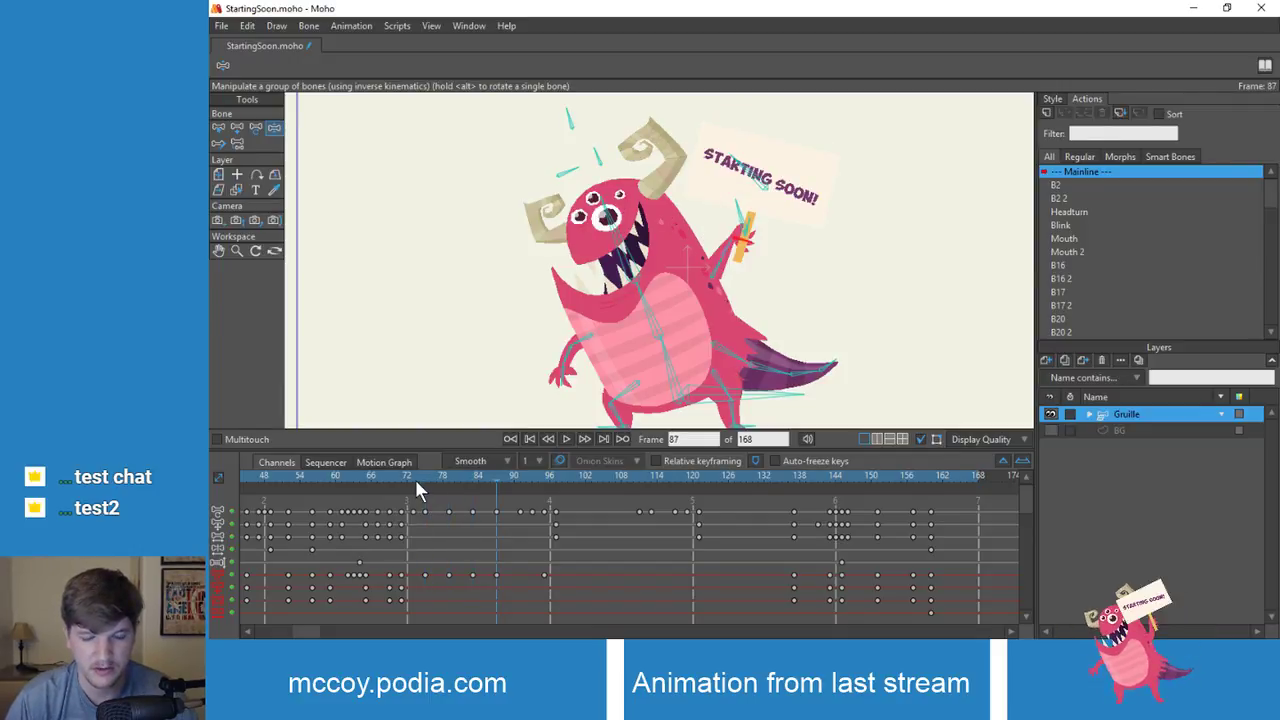
key(alt+Right)
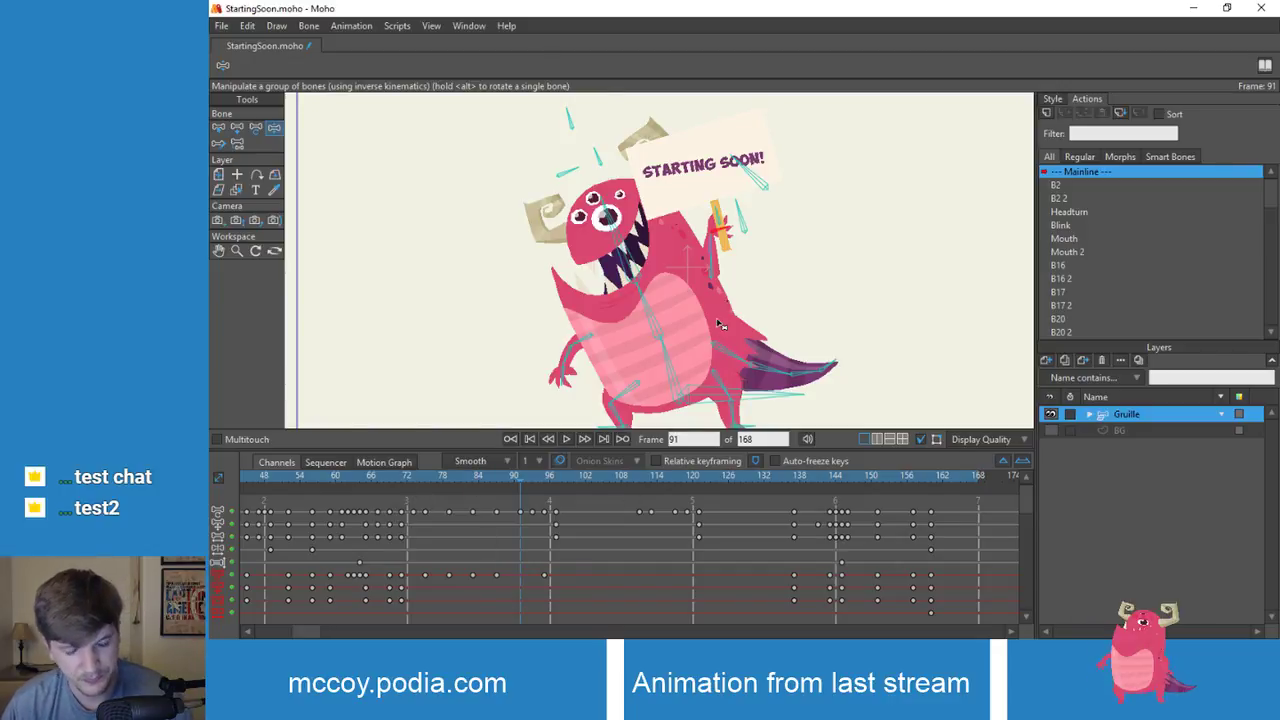
Step: Key the arm's inward pose at frame 91 and compare it with the outward pose at frame 95
click(536, 476)
drag(540, 478, 565, 478)
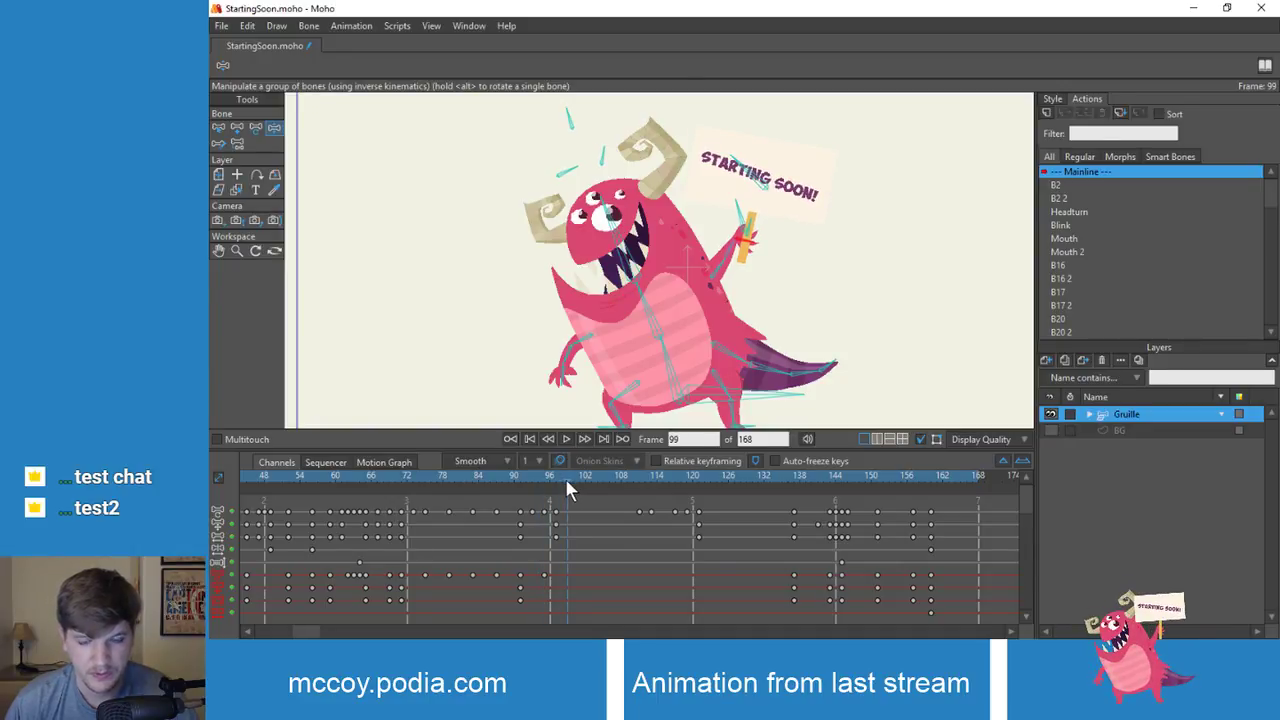
key(alt+Left)
key(alt+Left)
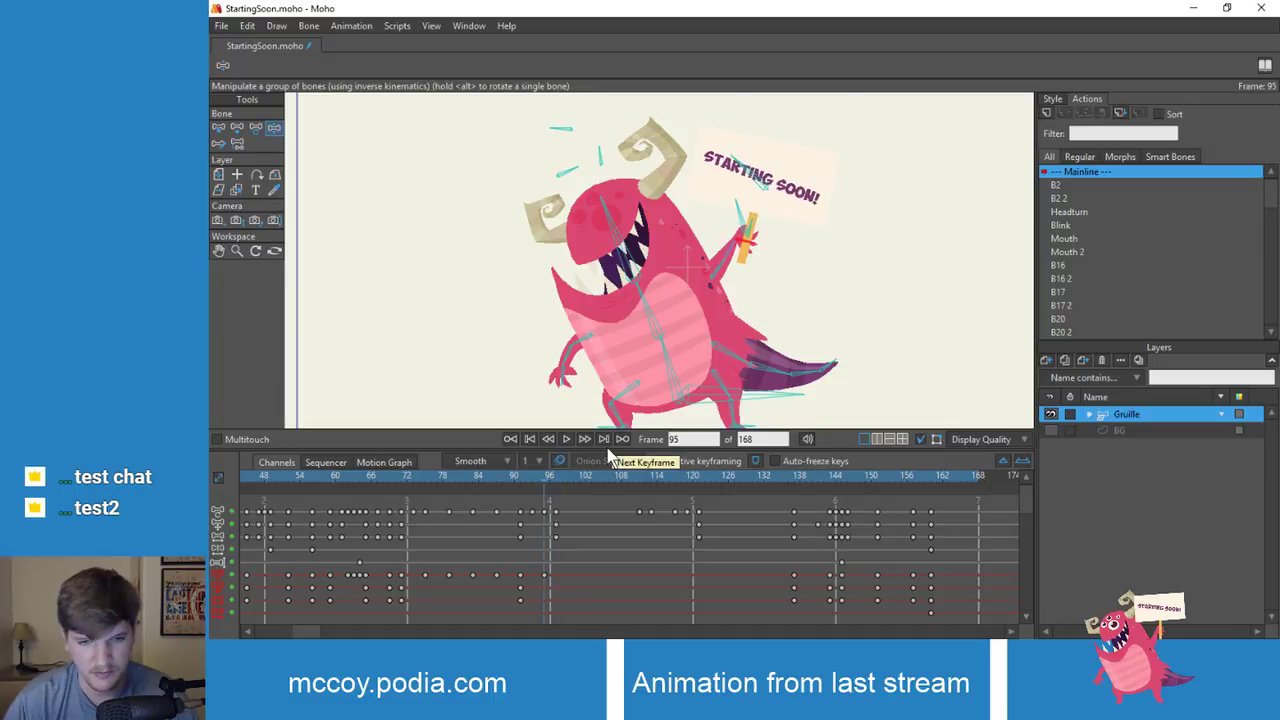
key(alt+Left)
key(alt+Left)
key(alt+Left)
key(alt+Left)
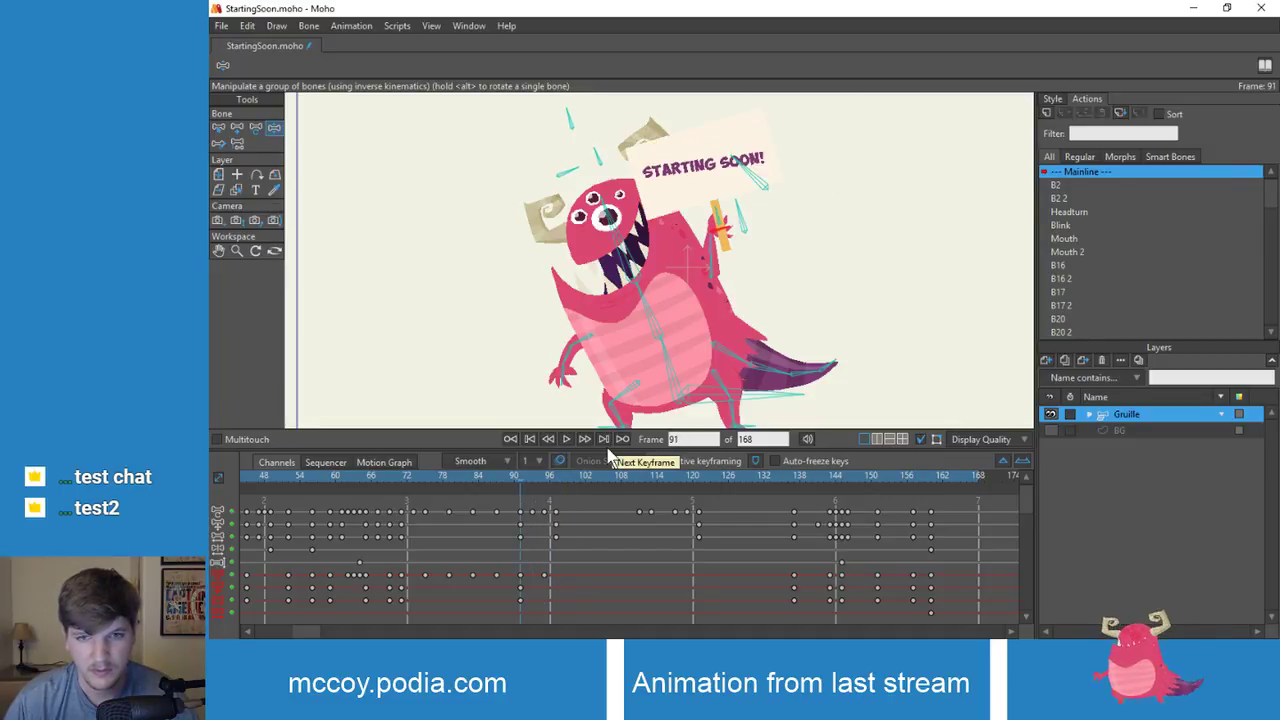
Step: At frame 99, swing the sign-holding arm inward, tilt the sign toward the head, and check the transition over the preceding frames
key(Right)
key(Right)
key(Right)
key(Right)
key(Right)
key(Right)
key(Right)
key(Right)
key(Right)
key(Right)
key(Right)
key(Right)
key(Right)
key(Right)
key(Right)
key(Right)
key(Right)
key(Right)
key(Right)
key(Right)
key(Left)
key(Left)
key(Left)
key(Left)
key(Left)
key(Left)
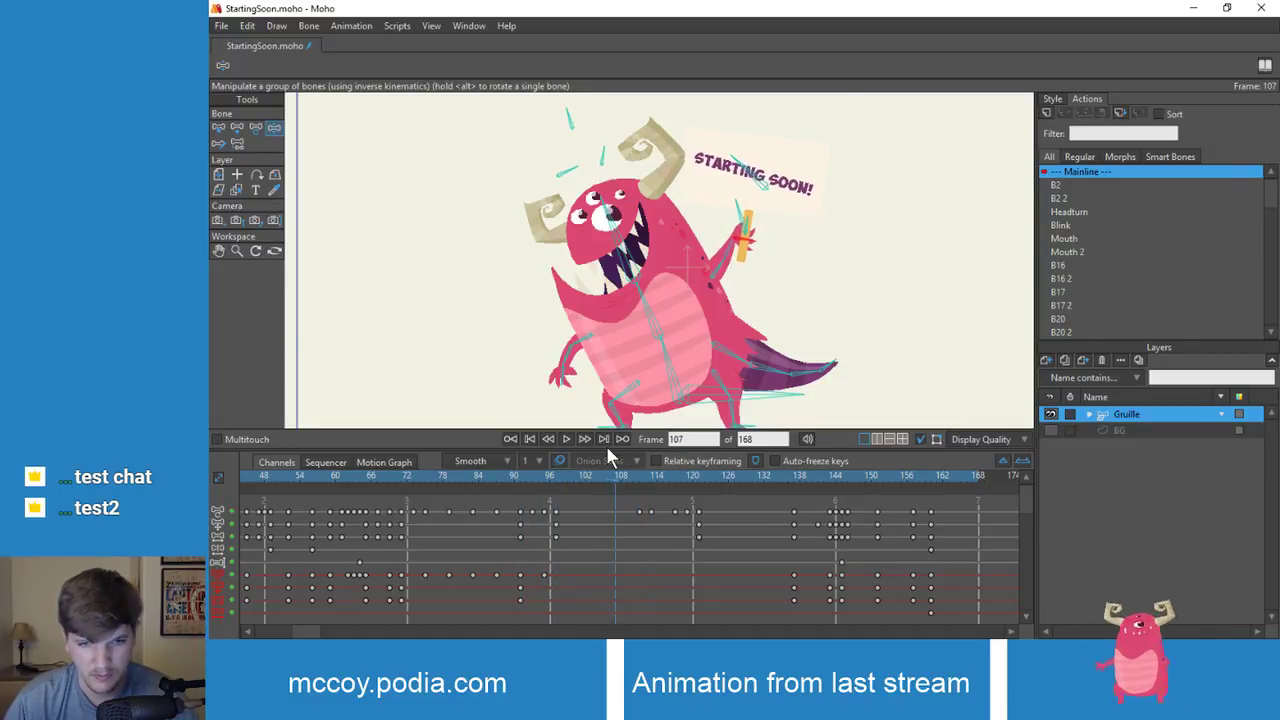
key(Left)
key(Left)
key(Left)
key(Left)
key(Left)
key(Left)
key(Left)
key(Left)
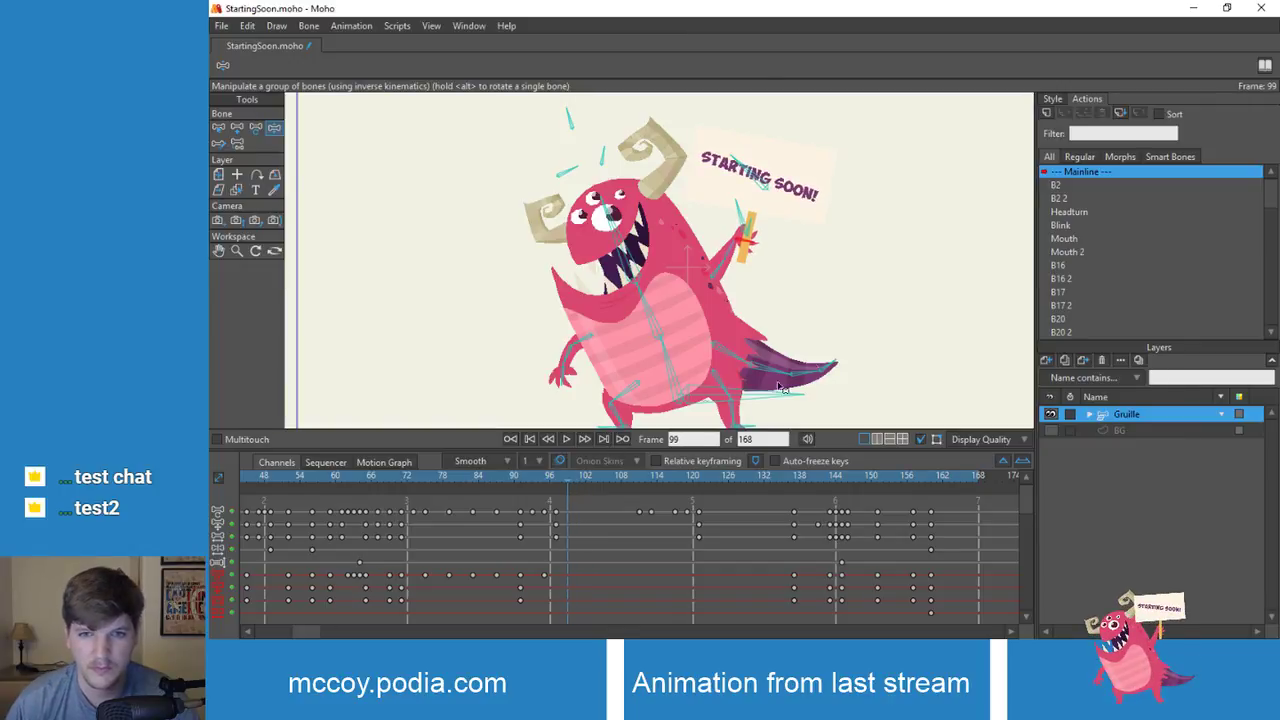
drag(727, 273, 727, 237)
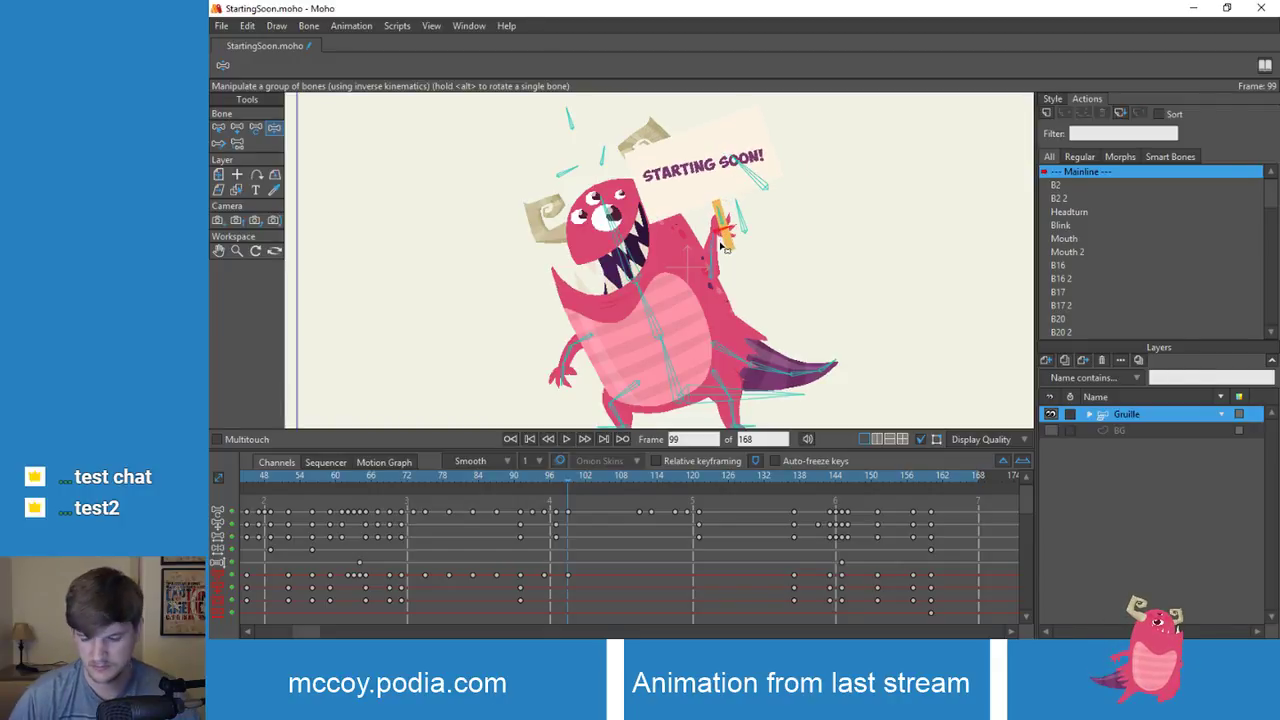
key(Left)
key(Left)
key(Left)
key(Right)
key(Right)
key(Right)
key(Left)
key(Left)
key(Left)
key(Right)
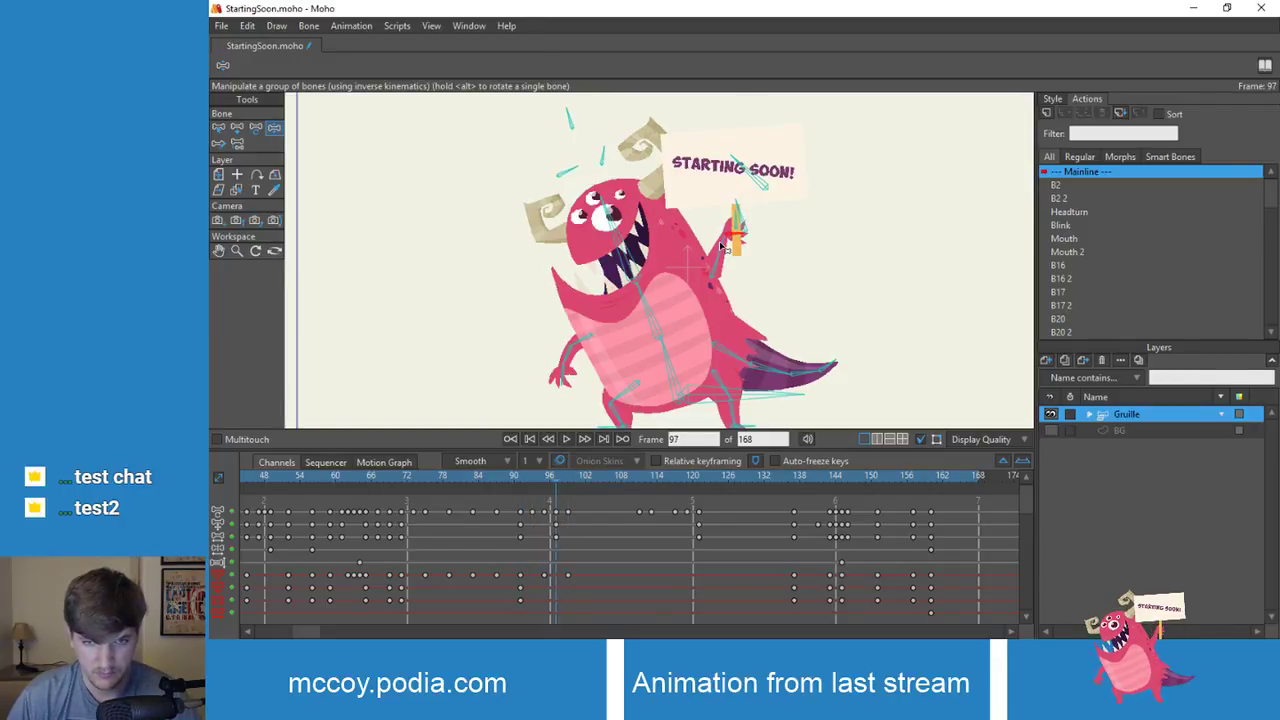
Step: At frame 105, swing the sign-holding arm outward and rotate the hand so the sign sits nearly level
key(Right)
key(Right)
key(Right)
key(Right)
key(Right)
key(Right)
key(Right)
key(Right)
key(Right)
key(Right)
key(Right)
key(Right)
key(Right)
key(Right)
key(Right)
key(Right)
key(Left)
key(Left)
key(Left)
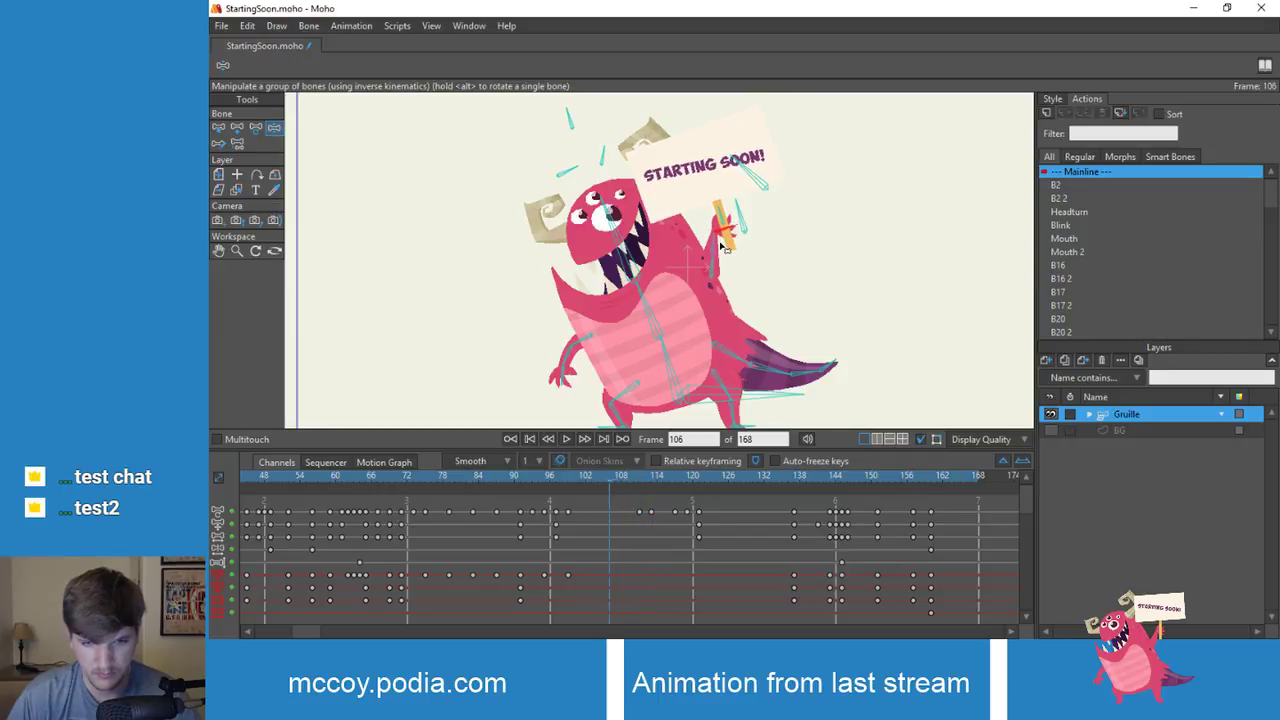
key(Right)
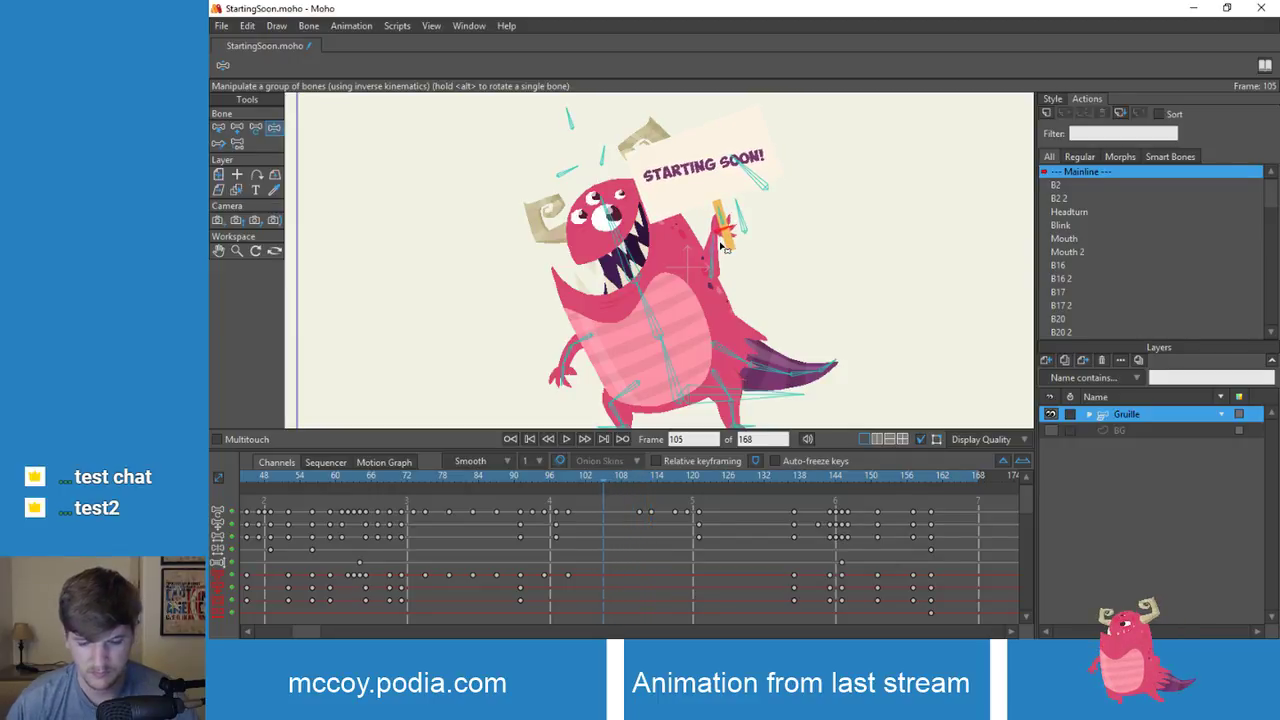
key(Left)
key(Left)
key(Left)
key(Left)
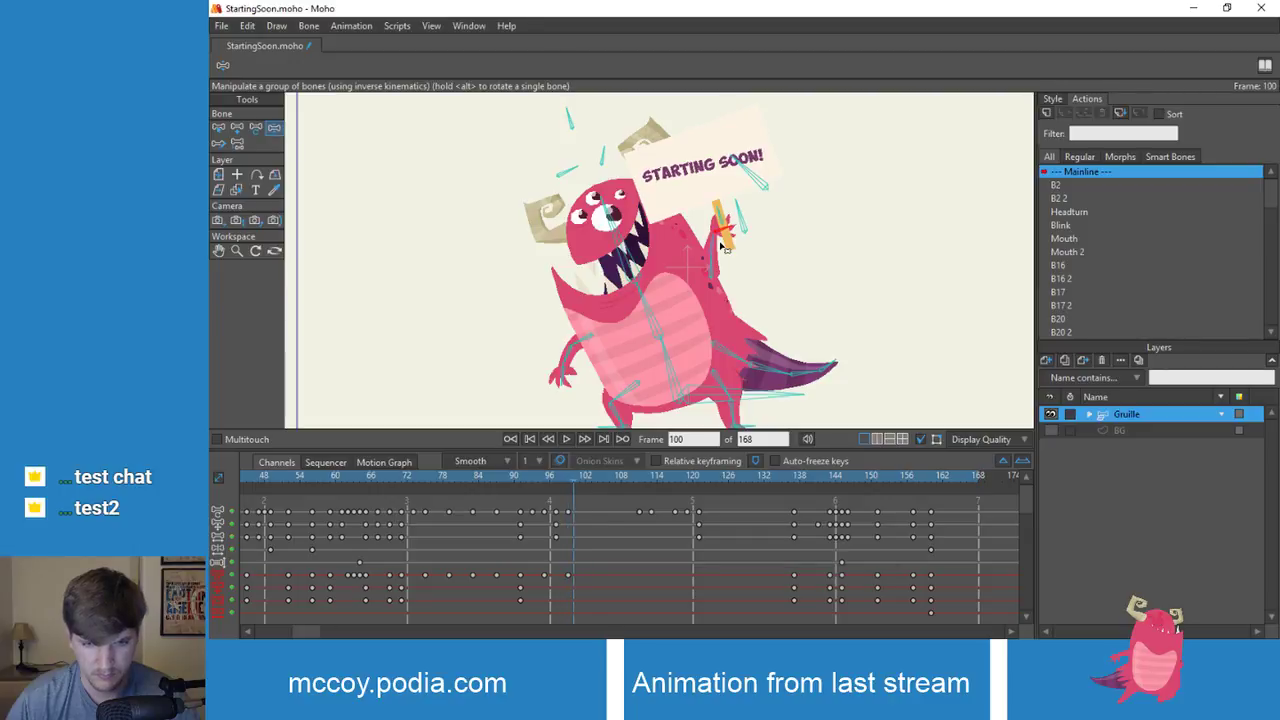
key(Right)
key(Right)
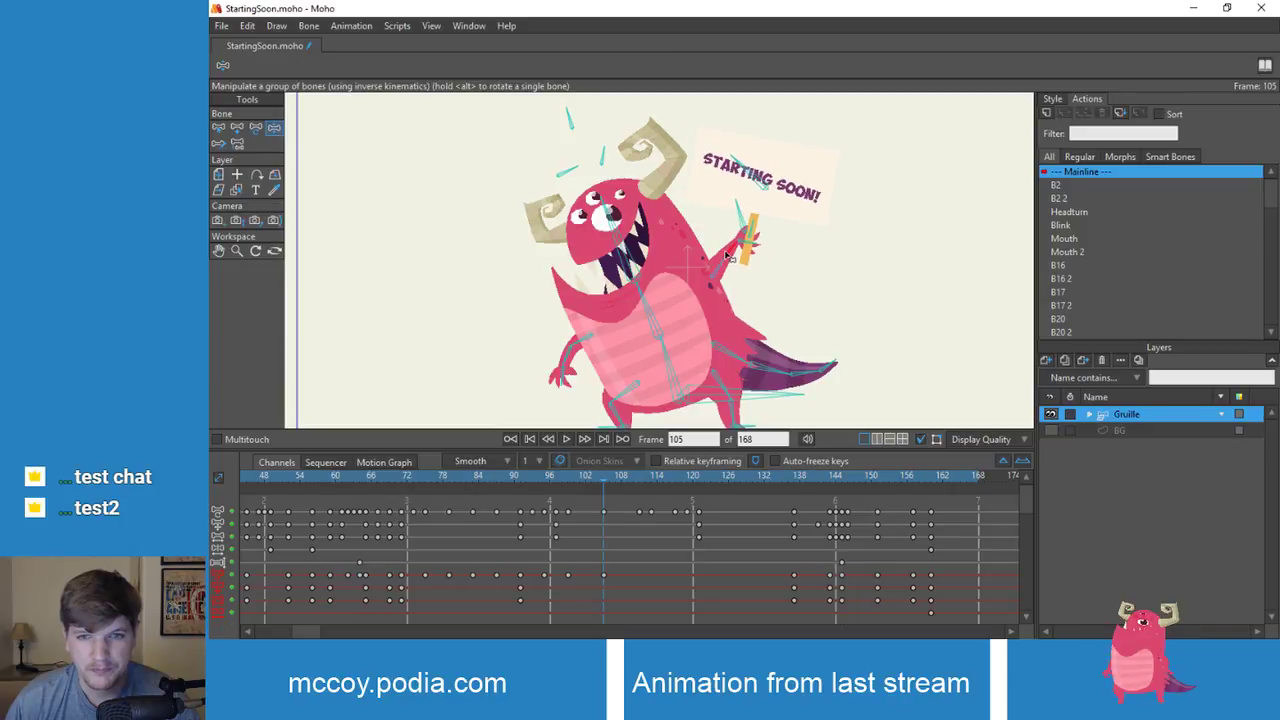
drag(749, 240, 742, 247)
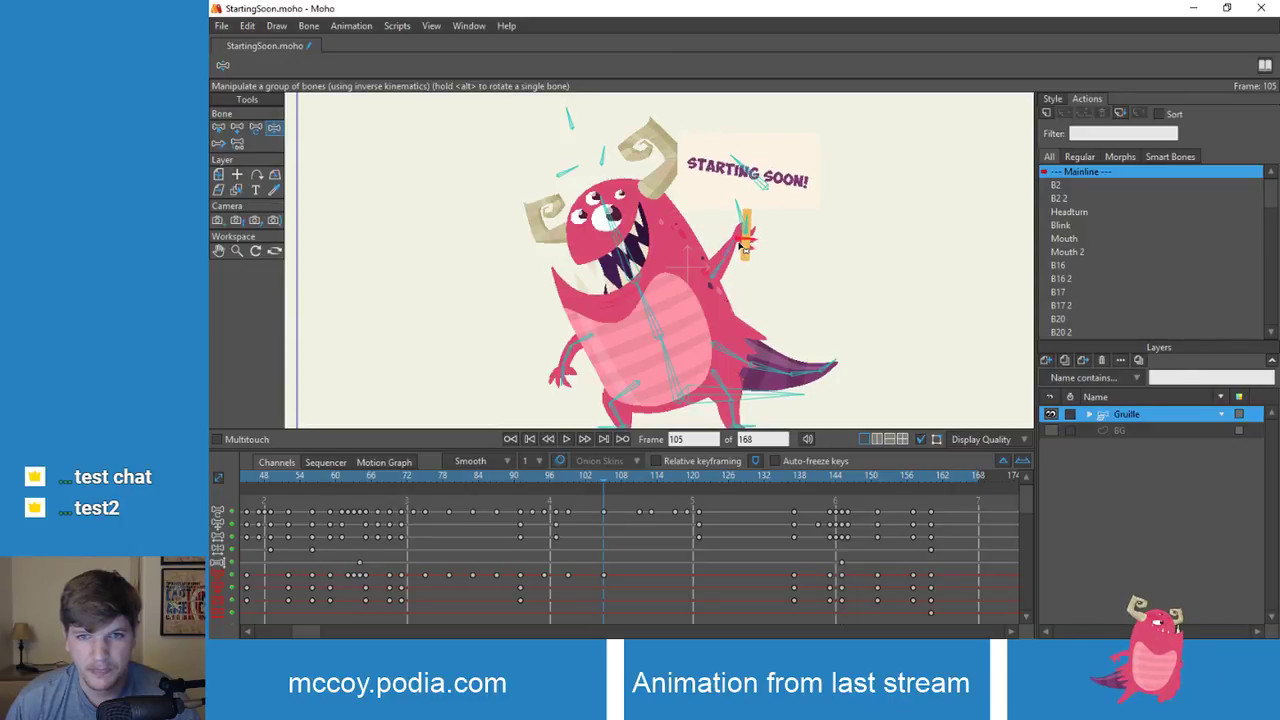
Step: Play back the sign wave twice from around frame 75 to judge its timing
drag(454, 481, 437, 505)
key(space)
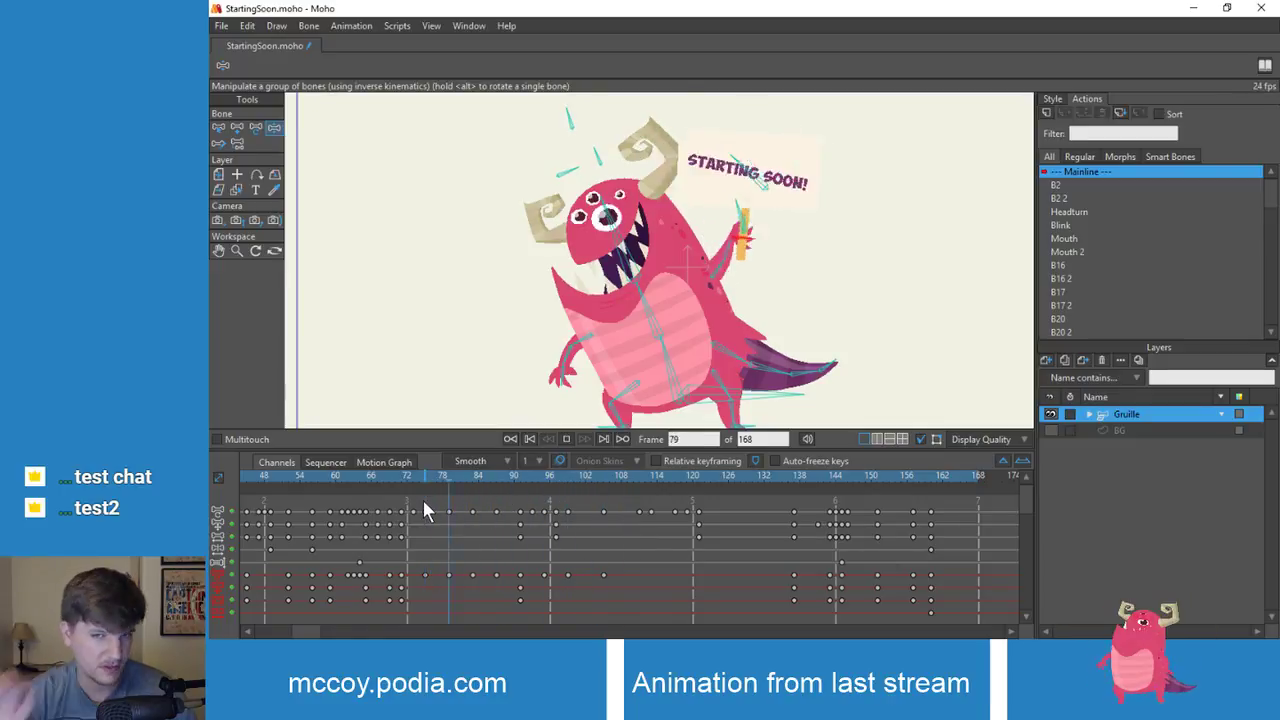
key(space)
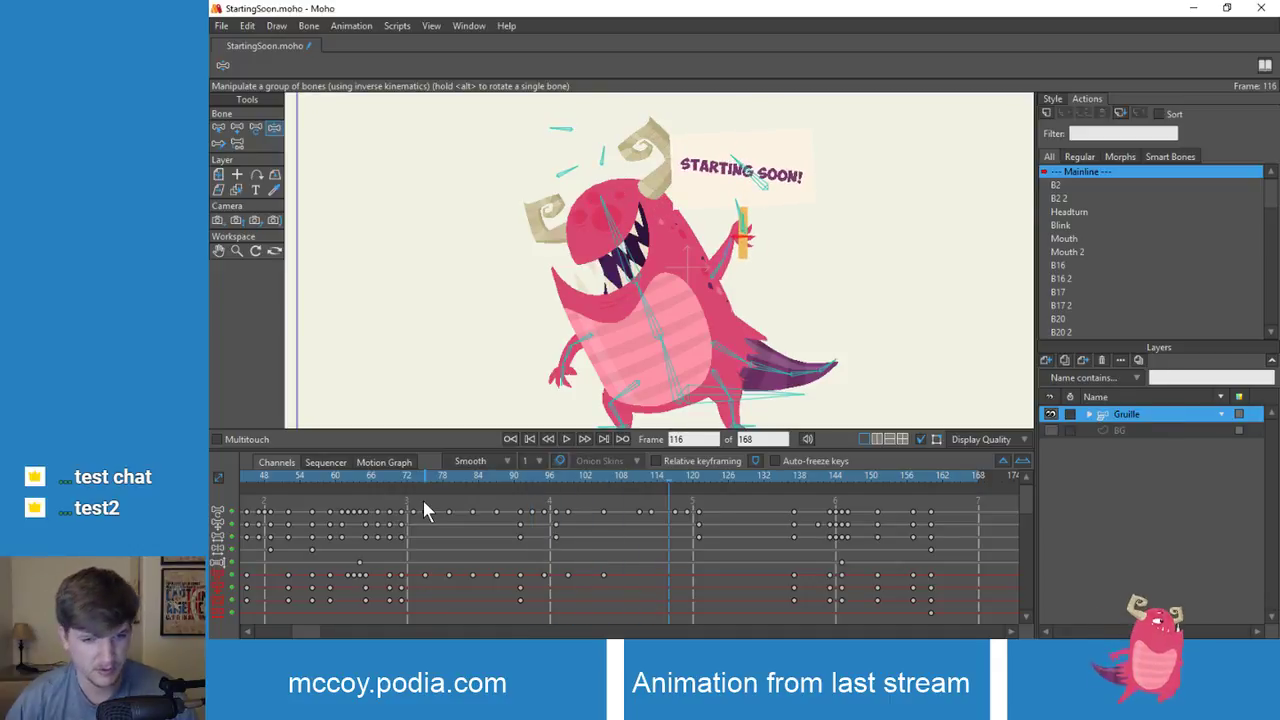
click(418, 473)
key(space)
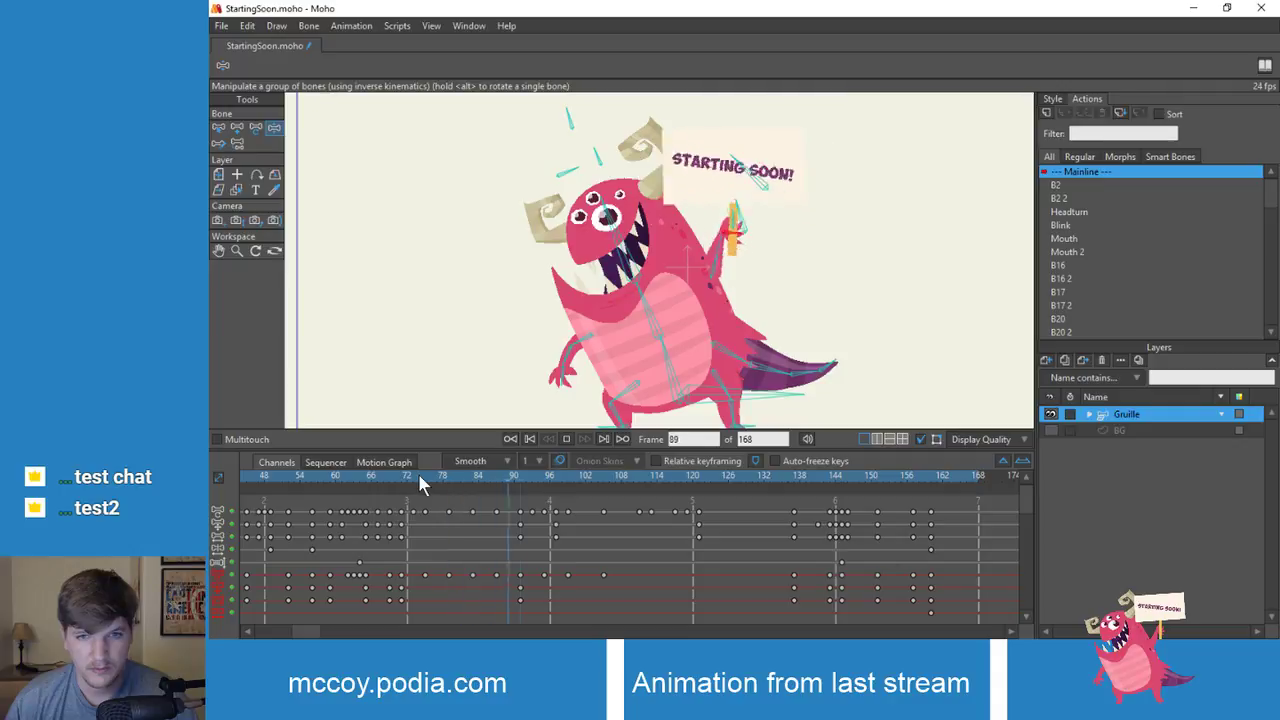
click(423, 475)
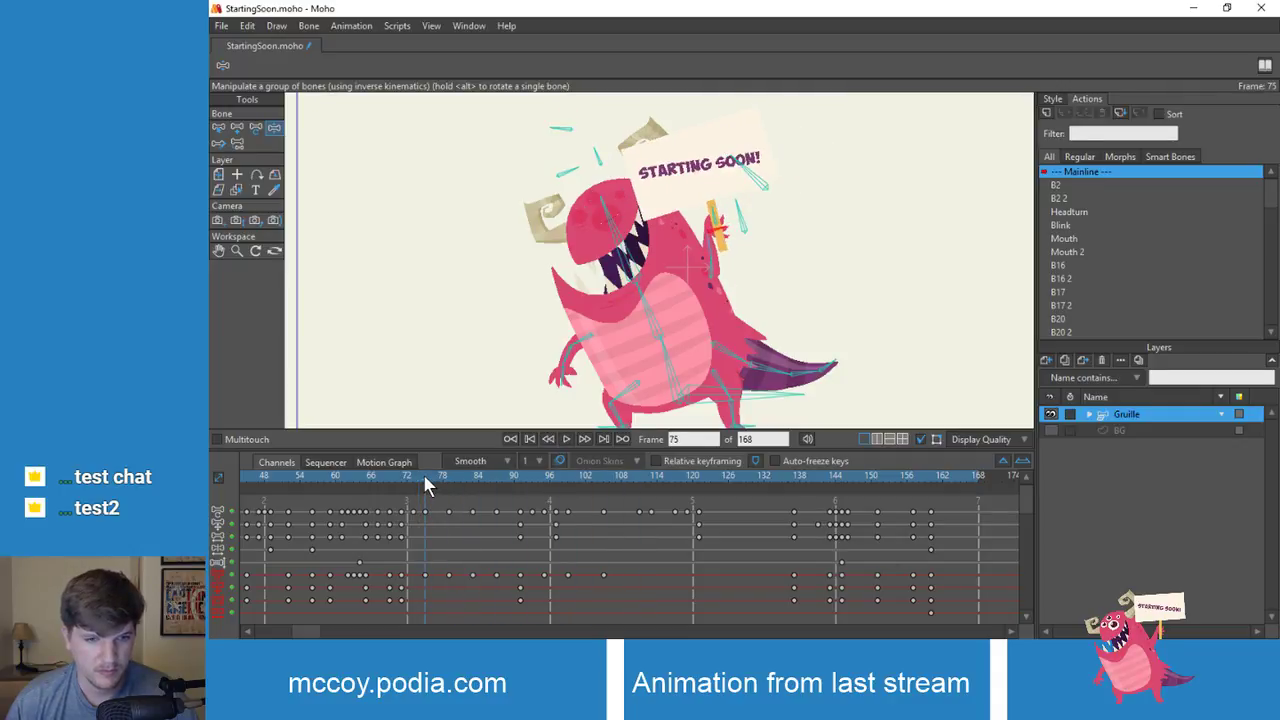
Step: Stretch the sign-holding arm's wave keys from frame 75 onward so the last one lands on frame 113
drag(632, 574, 426, 611)
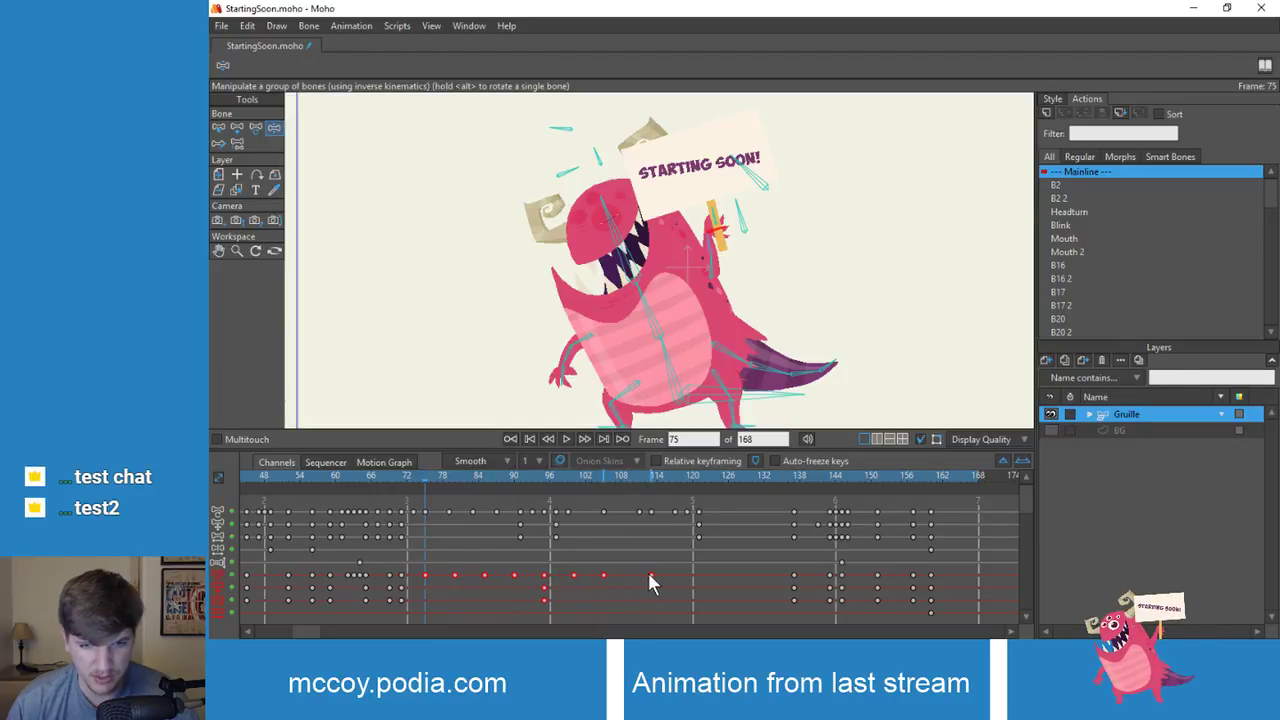
click(453, 476)
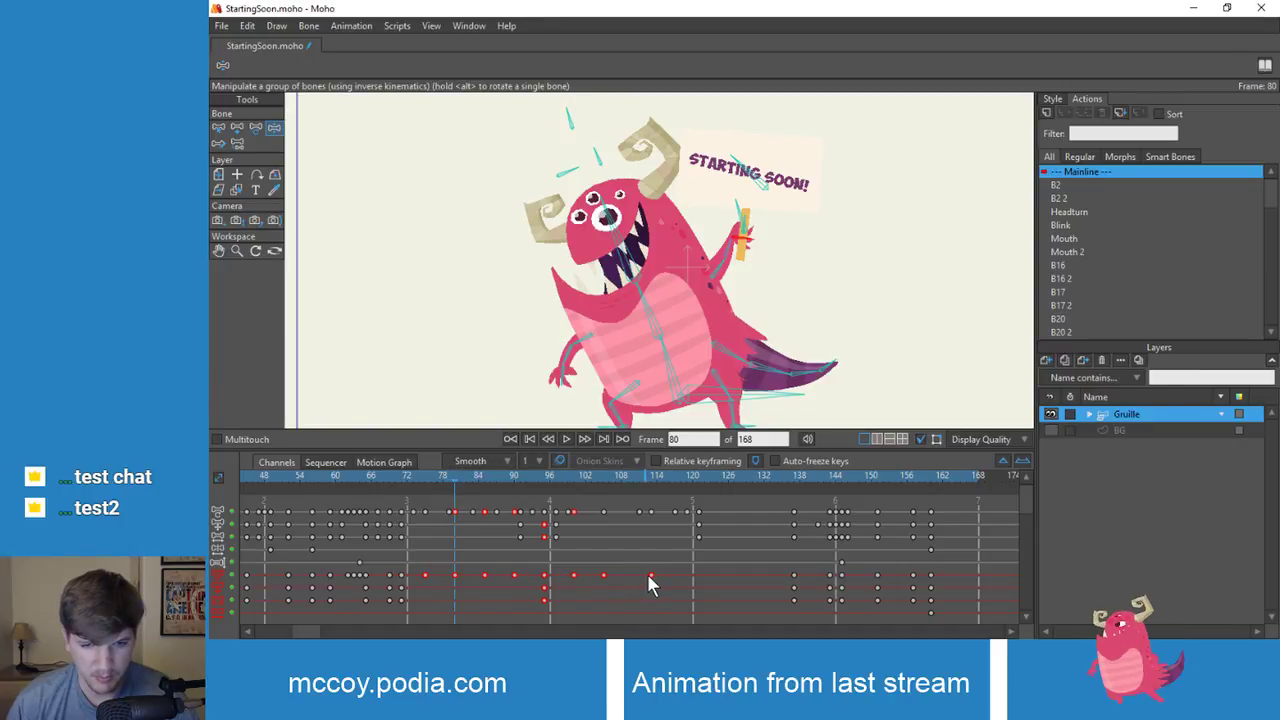
drag(649, 574, 678, 572)
key(ctrl+z)
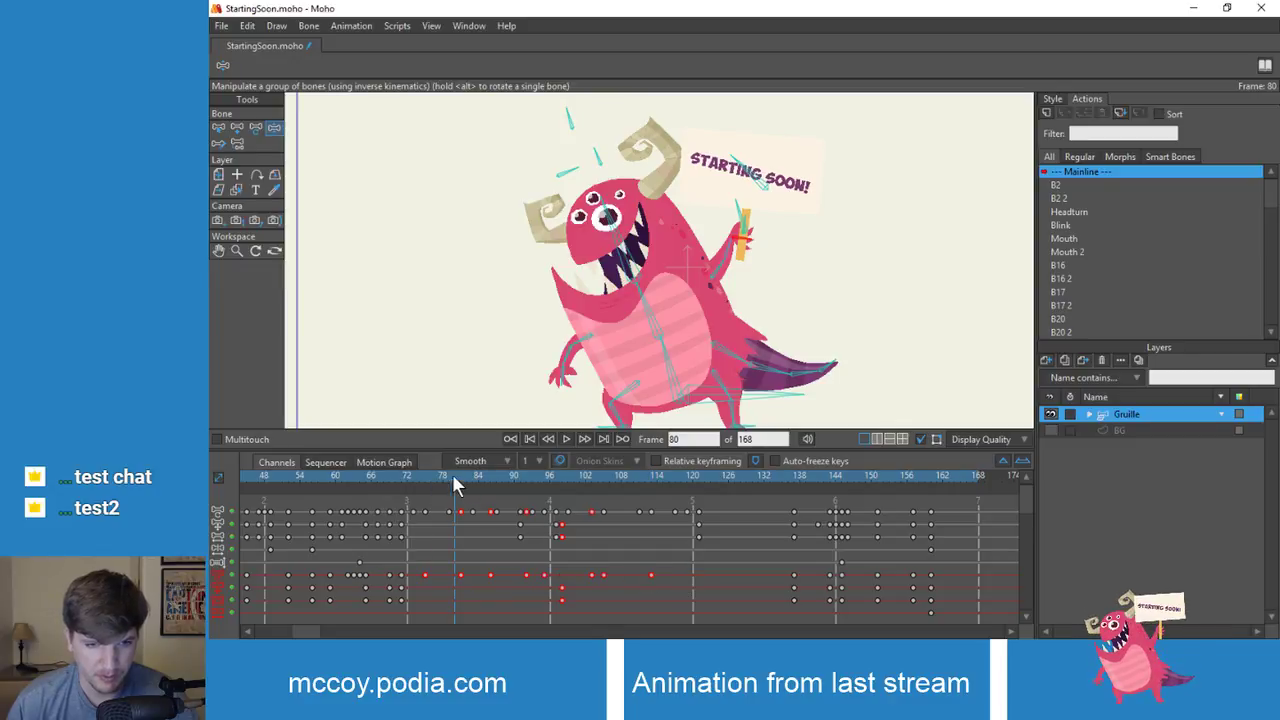
Step: Move the arm's wave key from frame 86 to frame 87
drag(454, 480, 463, 480)
key(Right)
key(Right)
key(Right)
key(Right)
key(Right)
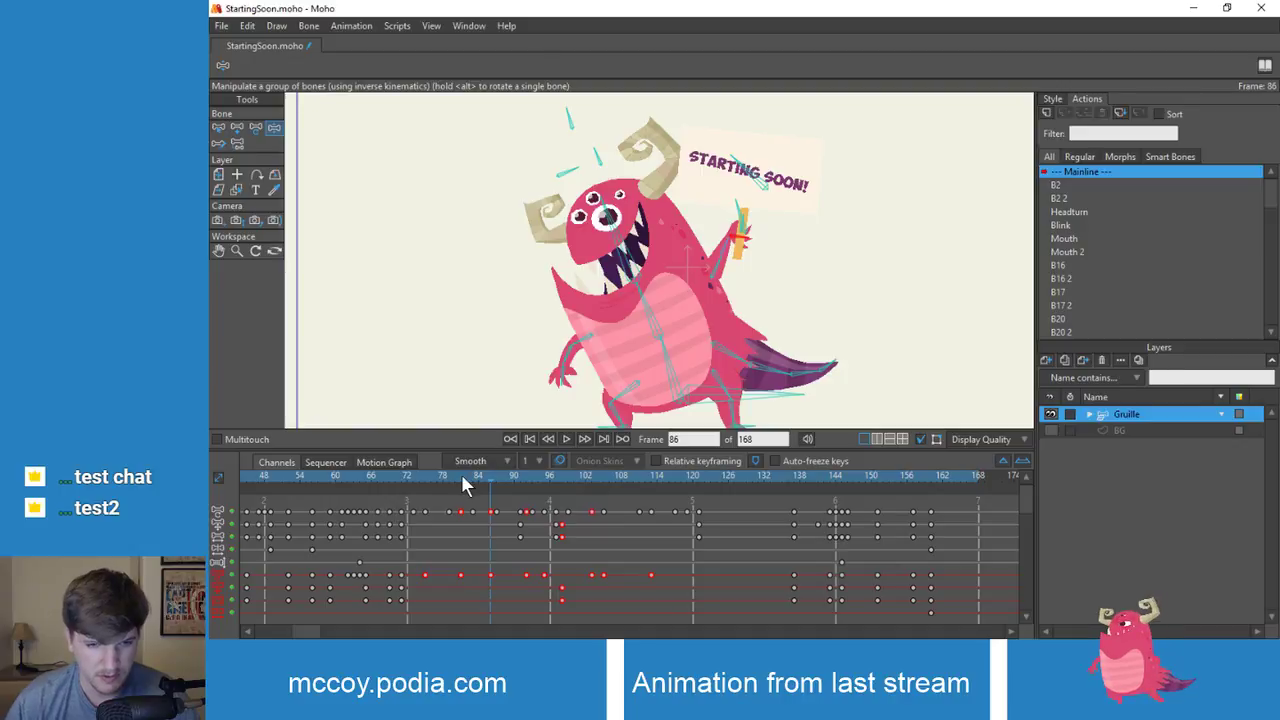
click(490, 575)
drag(491, 576, 497, 575)
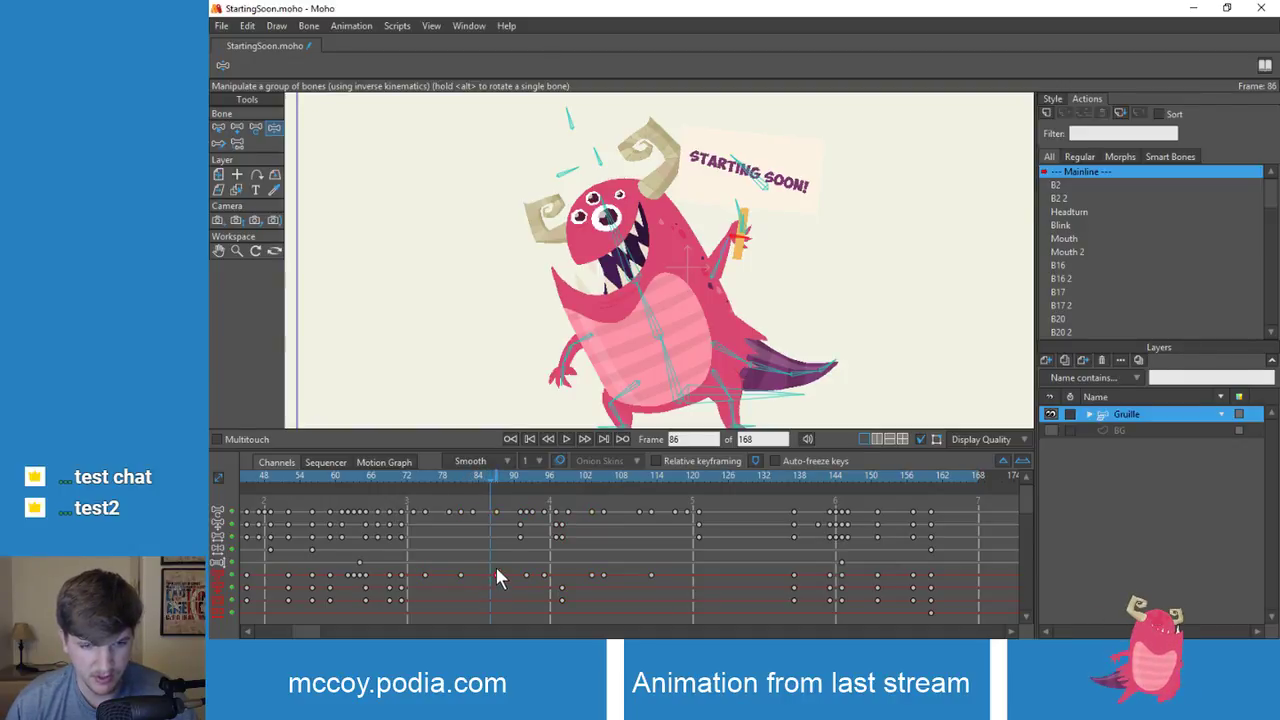
Step: Move the arm key at frame 92 to frame 93, and shift the keys at frame 98 to frame 97
click(529, 476)
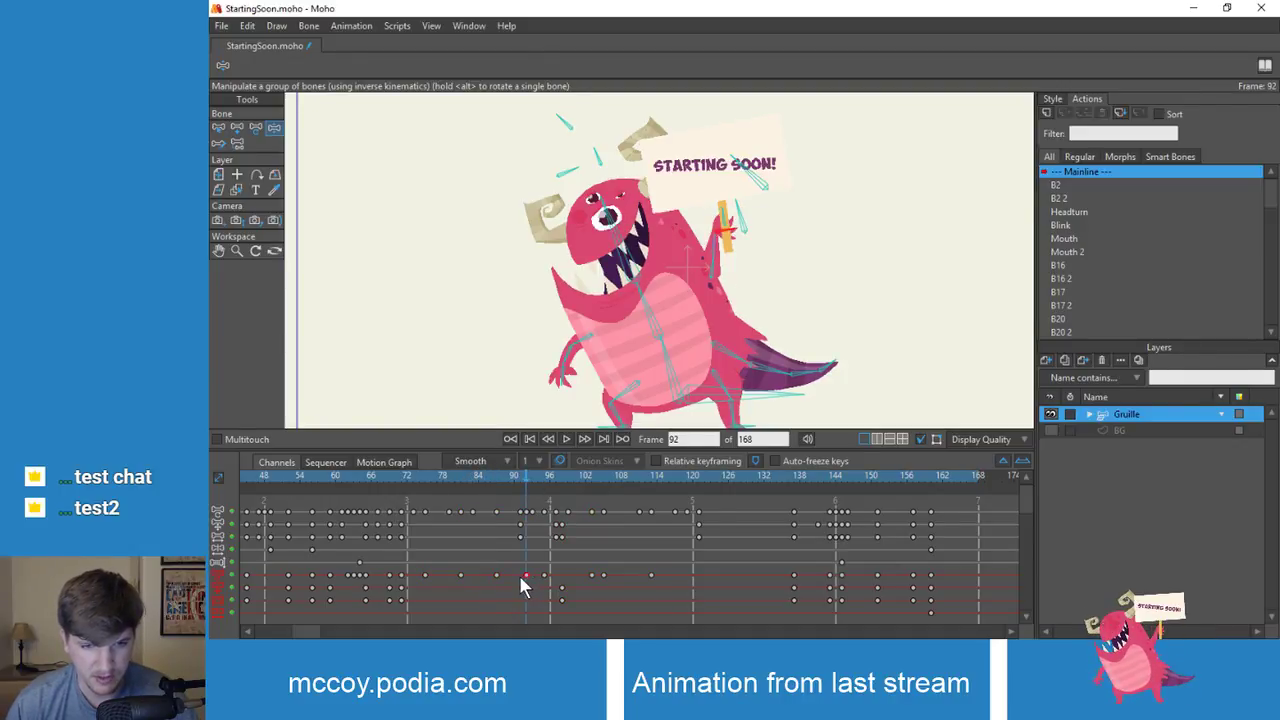
drag(527, 576, 561, 587)
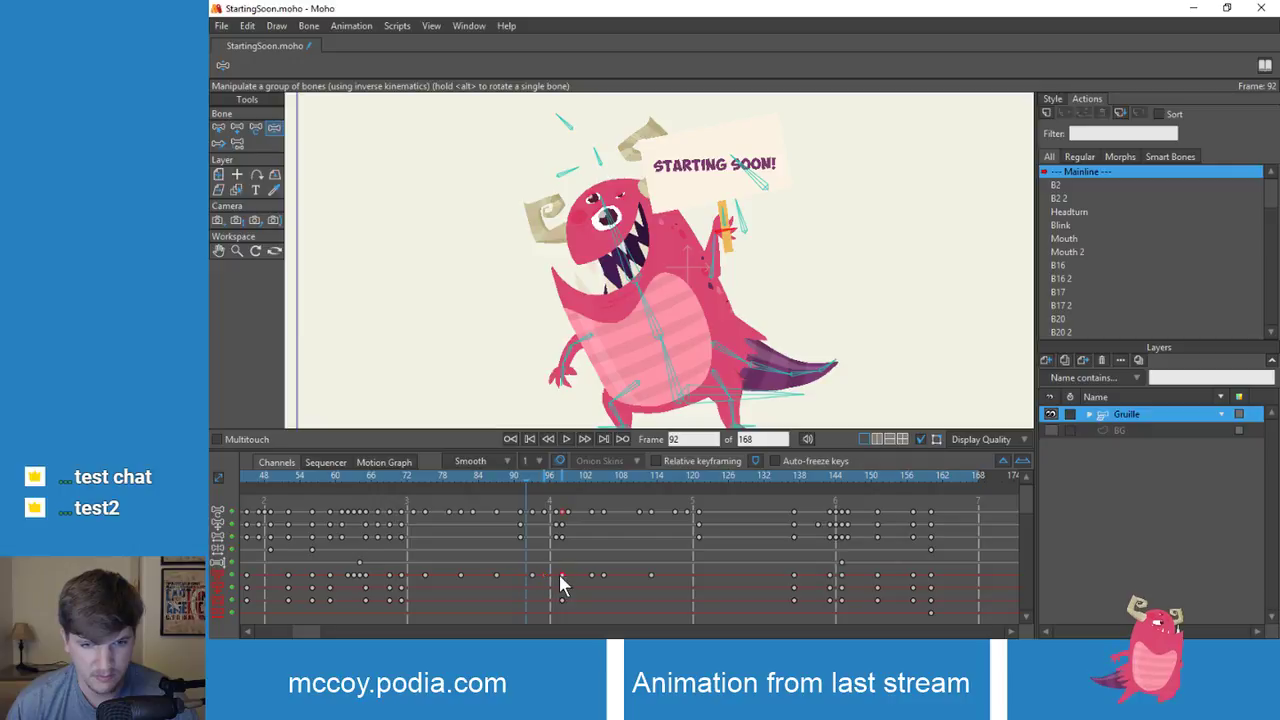
click(560, 480)
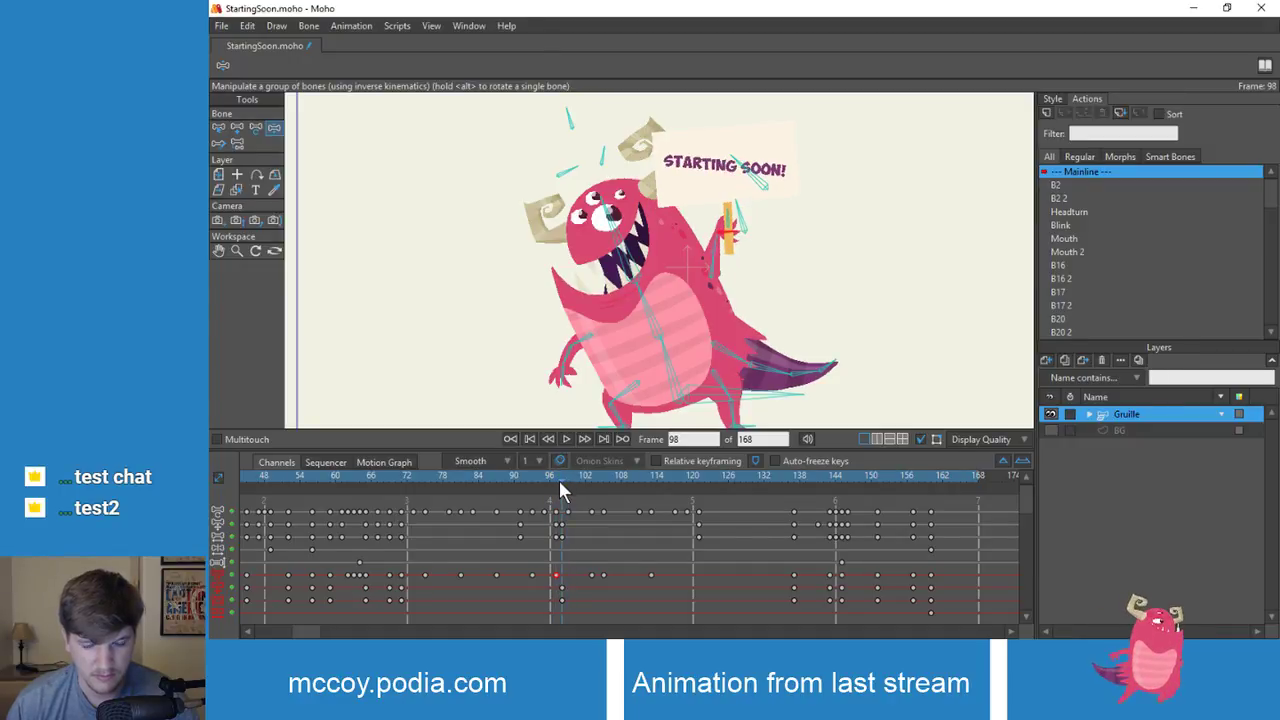
click(560, 588)
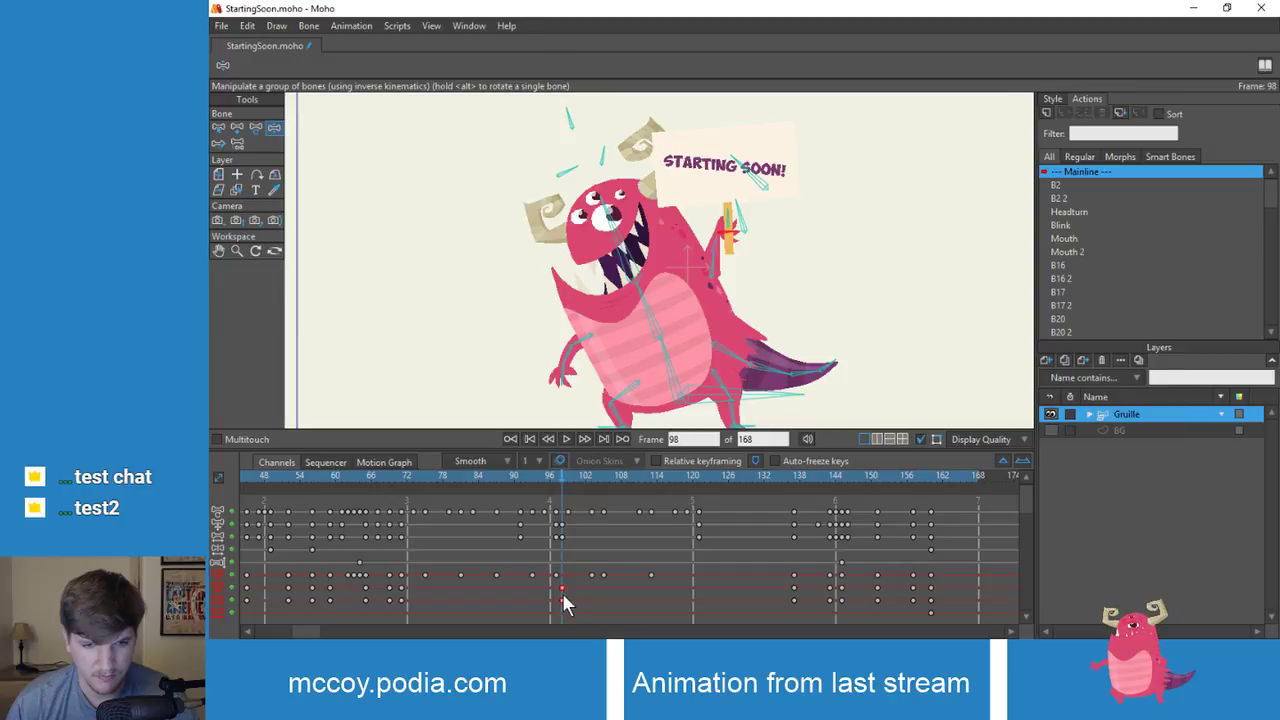
drag(551, 601, 557, 601)
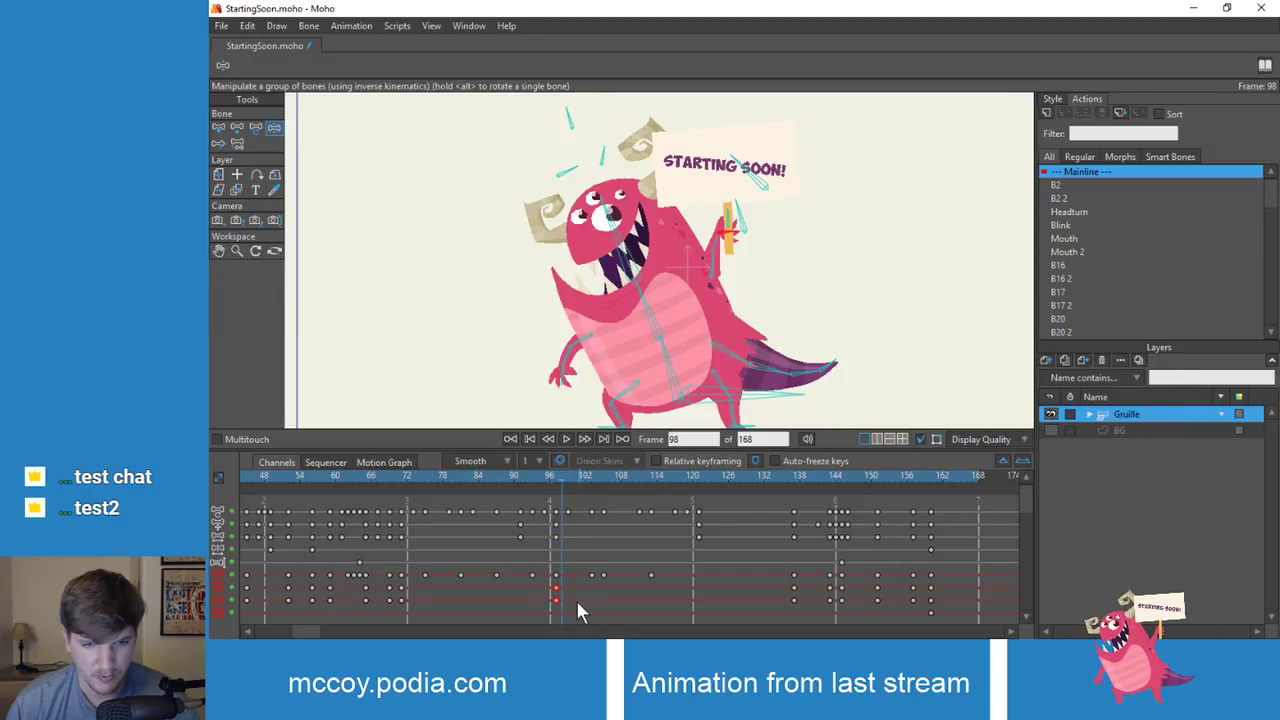
Step: Compare the arm and sign poses across frames 103 to 105
drag(586, 474, 601, 471)
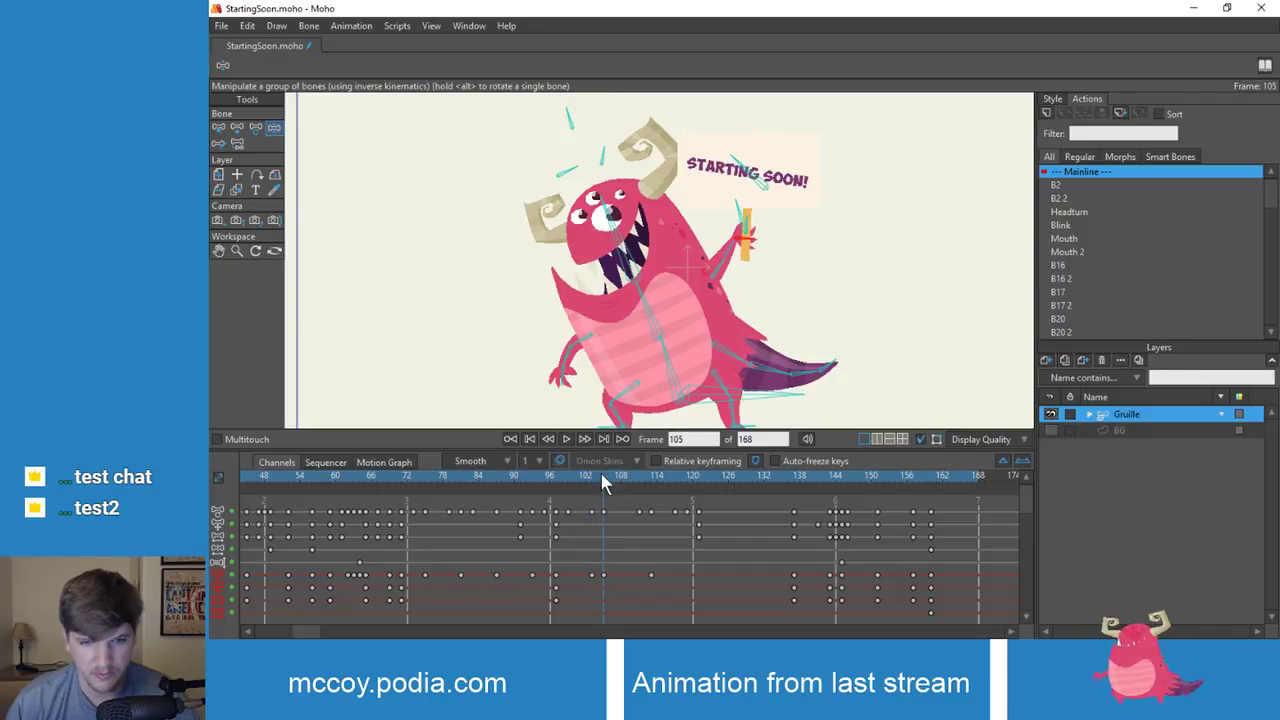
key(Left)
key(Left)
key(Right)
key(Right)
key(Left)
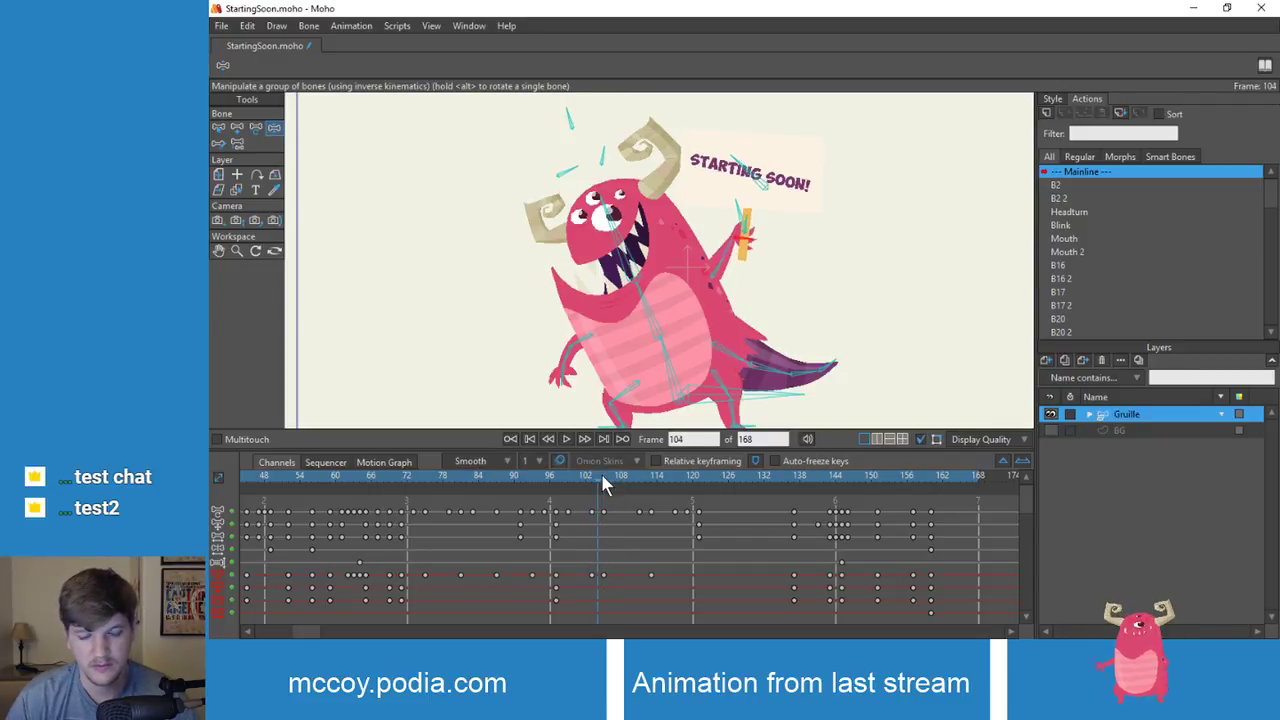
key(Left)
key(Right)
key(Right)
key(Left)
key(Left)
key(Right)
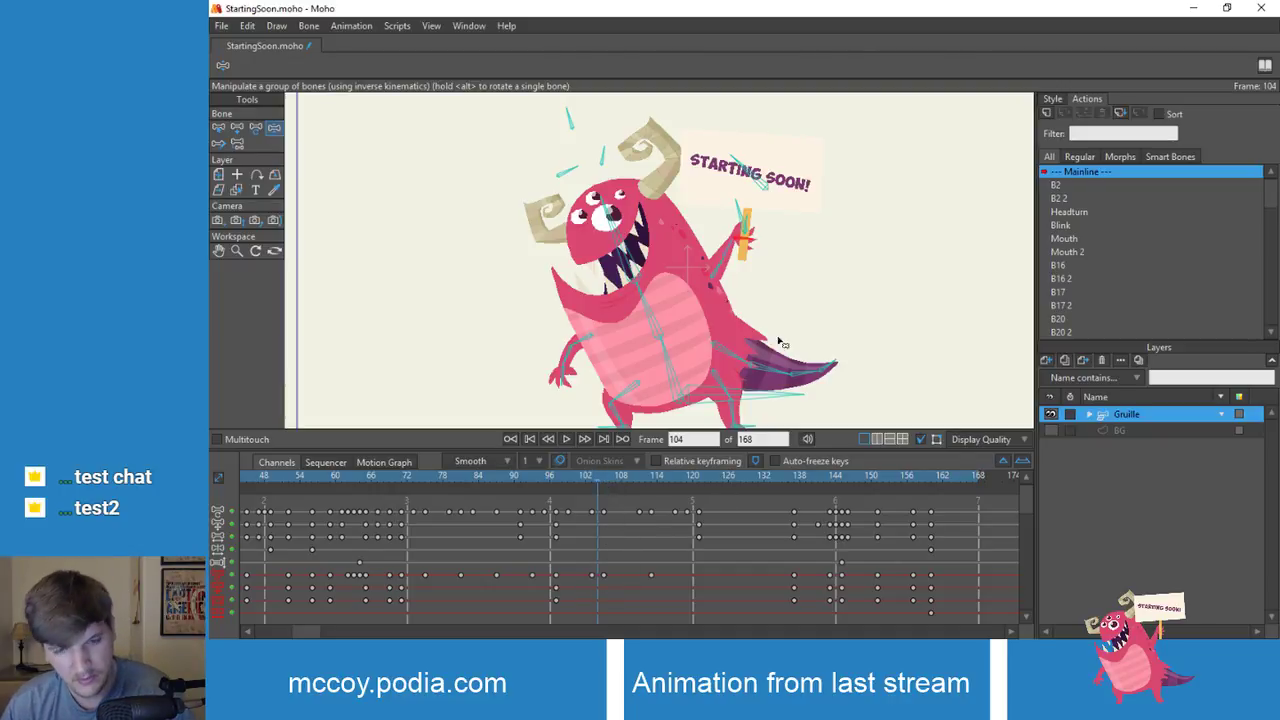
Step: Move the arm's wave key from frame 103 to frame 105 and its last key to frame 111
key(z)
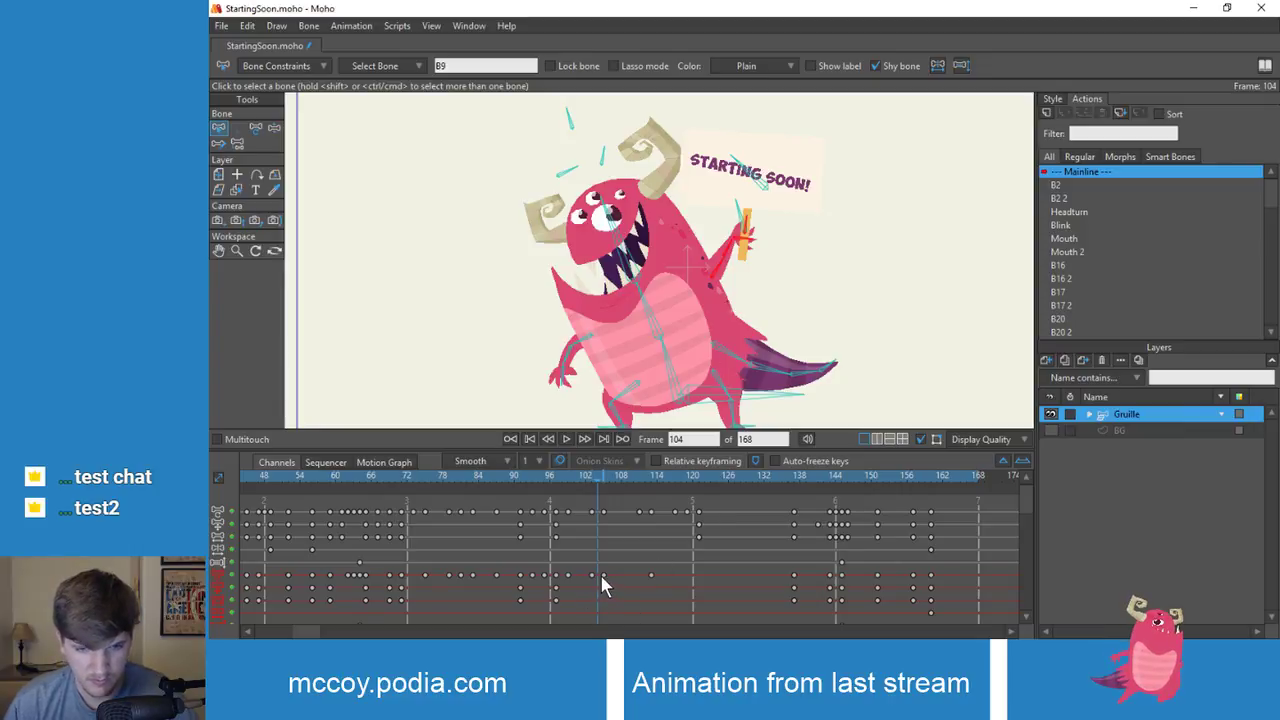
click(593, 476)
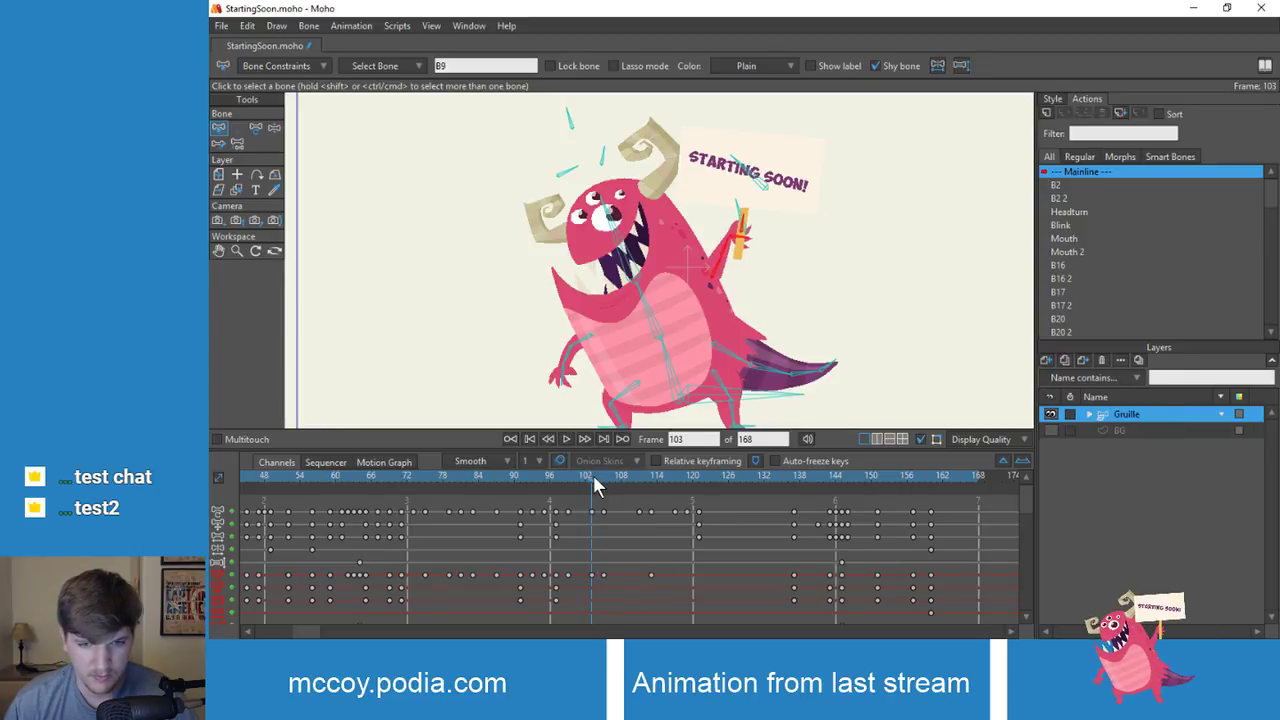
drag(593, 476, 611, 476)
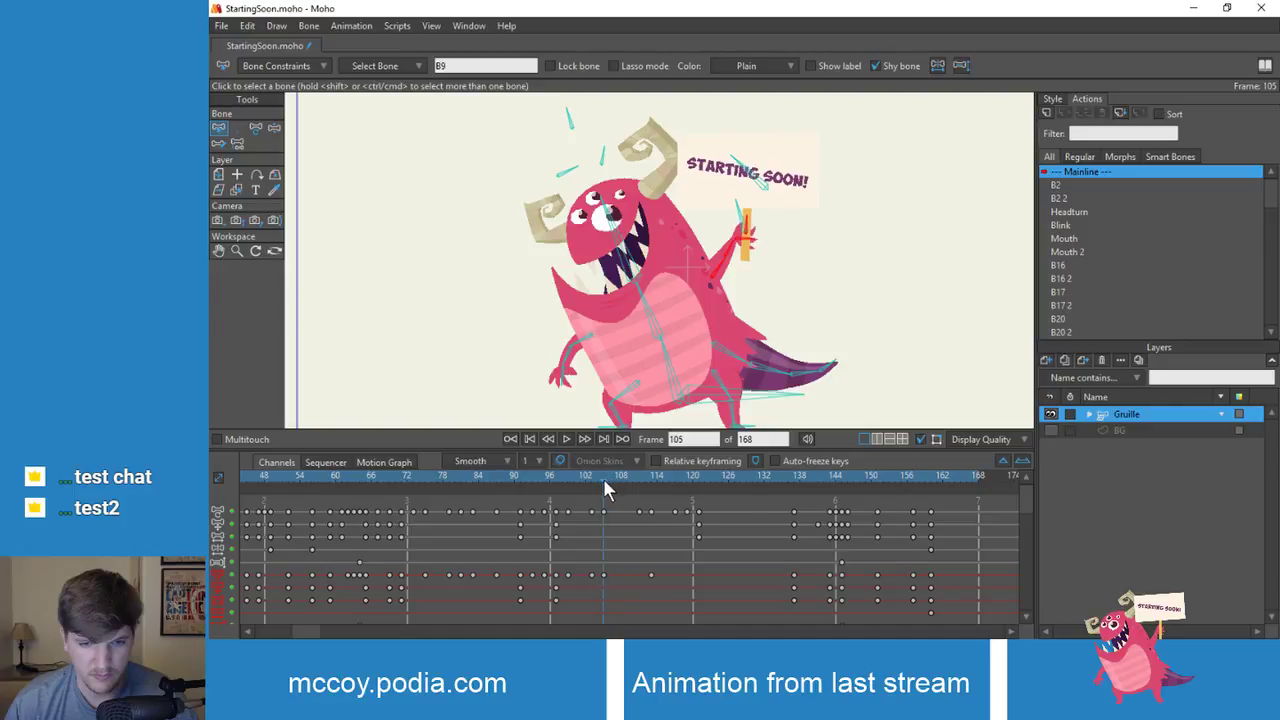
drag(592, 573, 606, 574)
drag(601, 476, 640, 489)
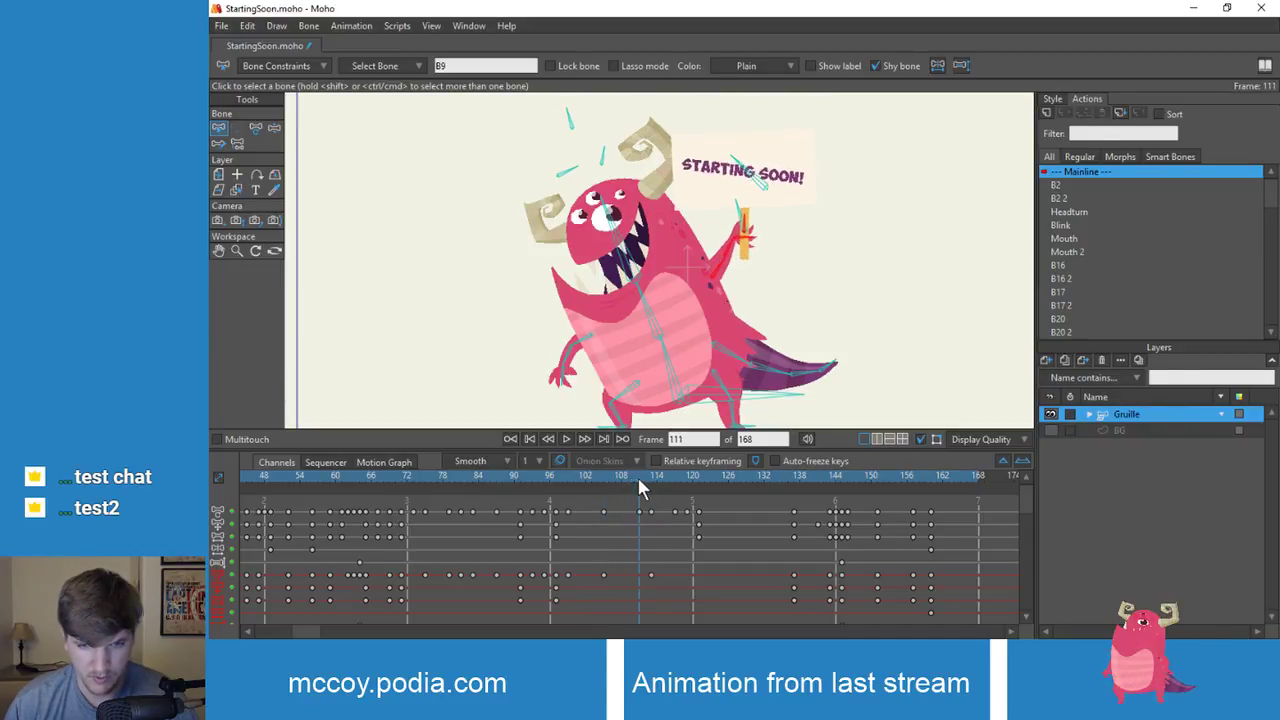
double_click(640, 573)
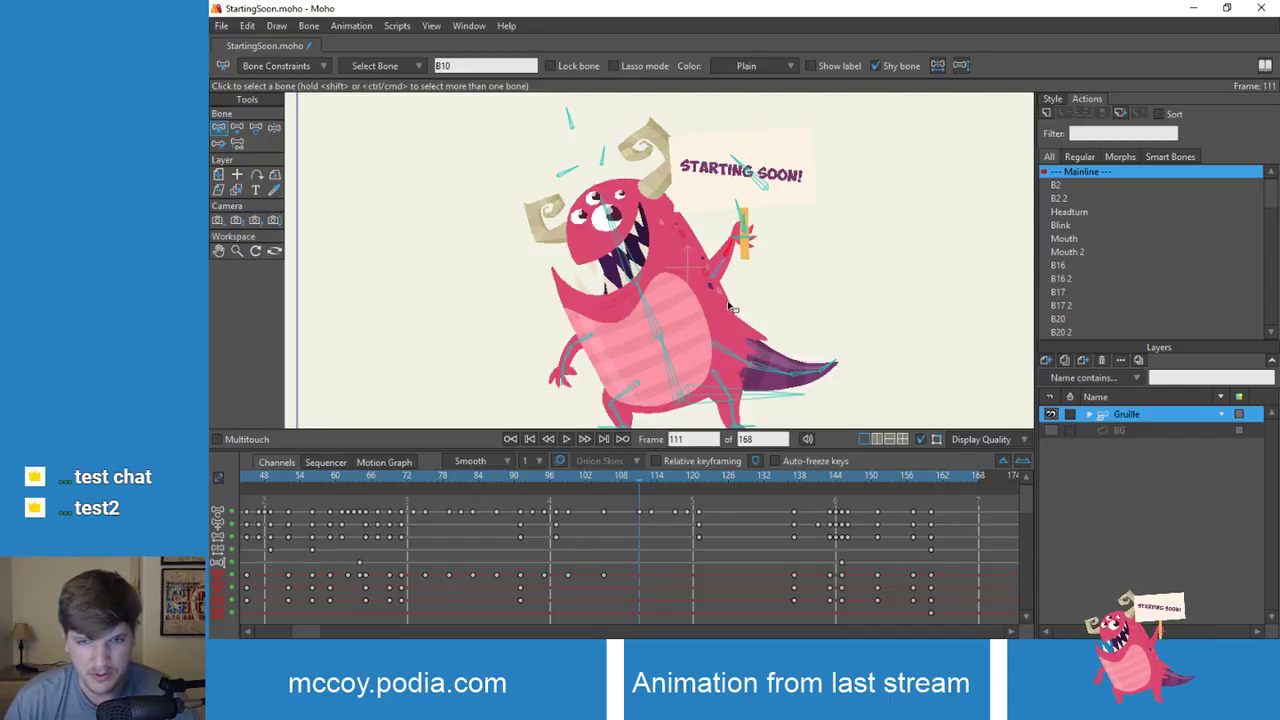
Step: Check the hand and arm bones' keys at frame 111, and play back the wave from frame 75
scroll(731, 308, up, 2)
scroll(733, 242, up, 2)
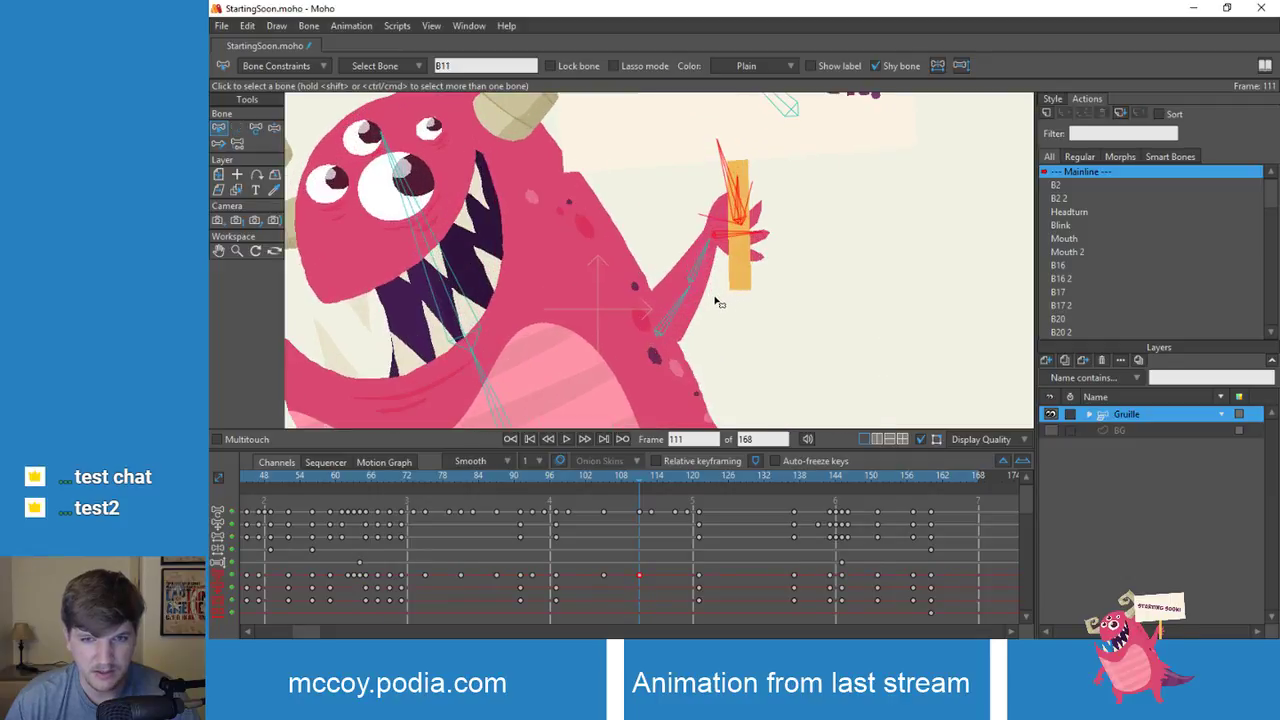
click(722, 292)
click(729, 250)
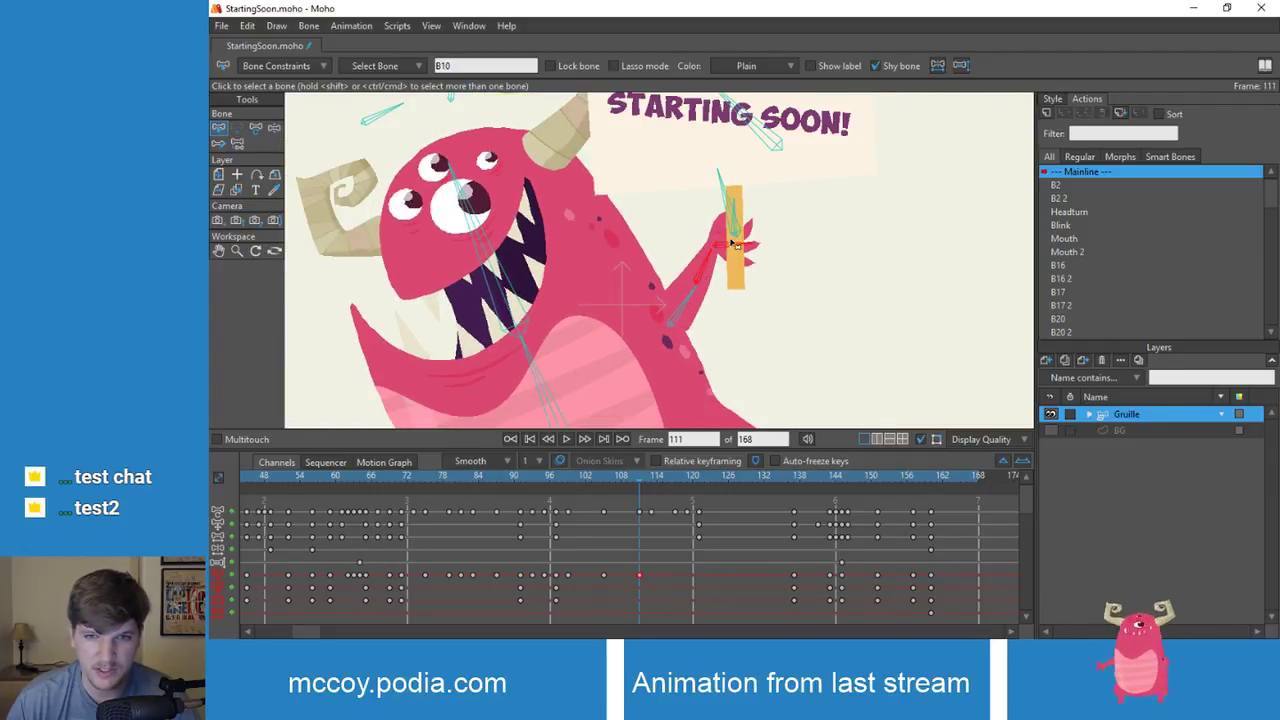
scroll(686, 288, up, 2)
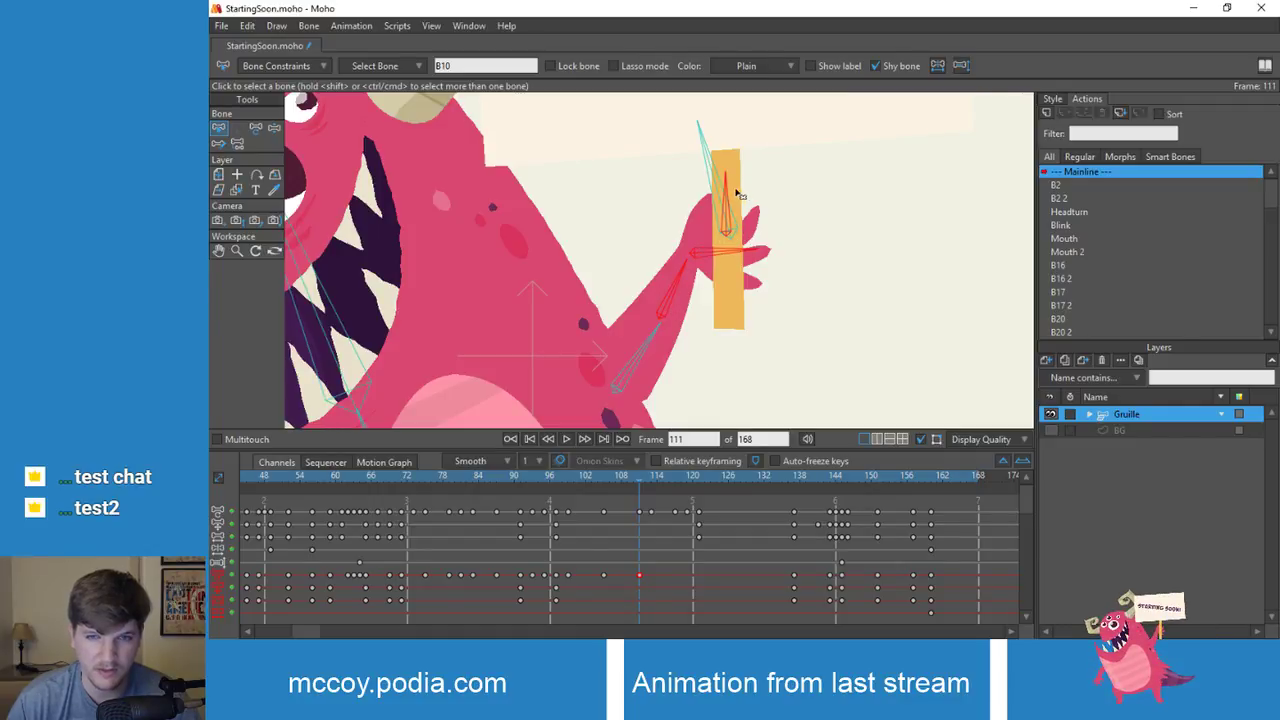
scroll(757, 205, down, 3)
drag(648, 325, 688, 296)
scroll(688, 296, down, 2)
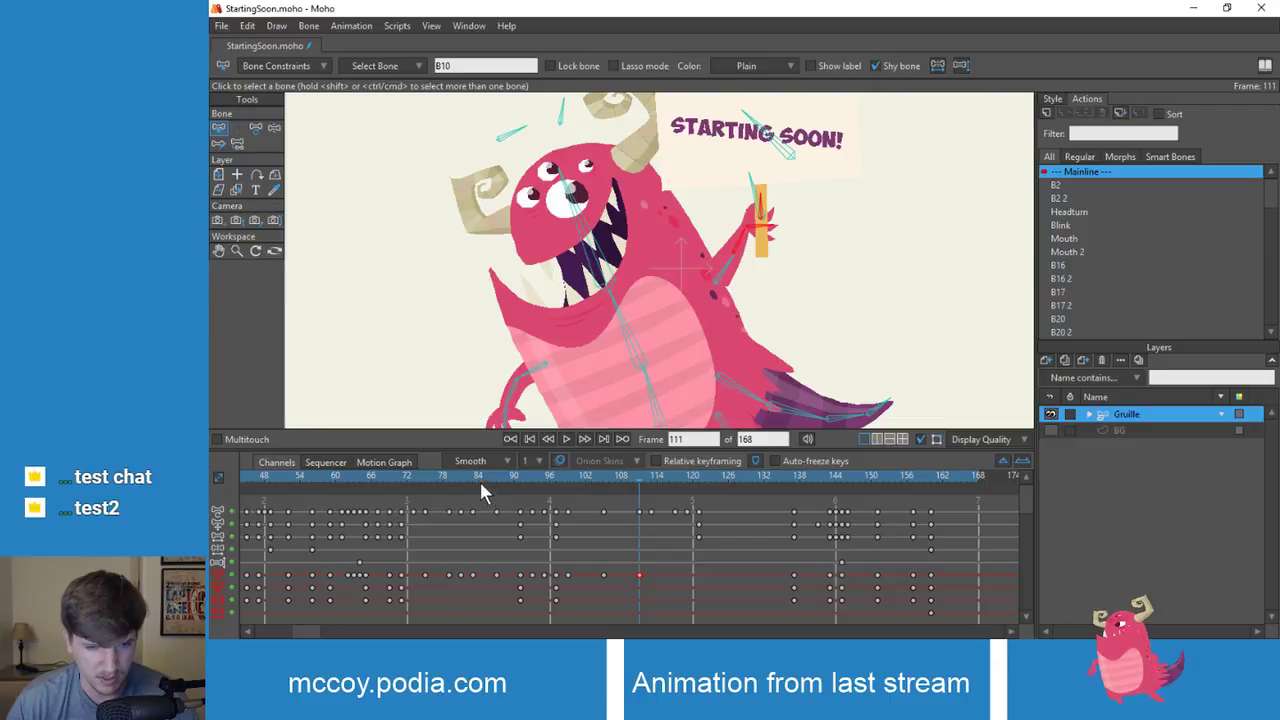
drag(480, 480, 418, 517)
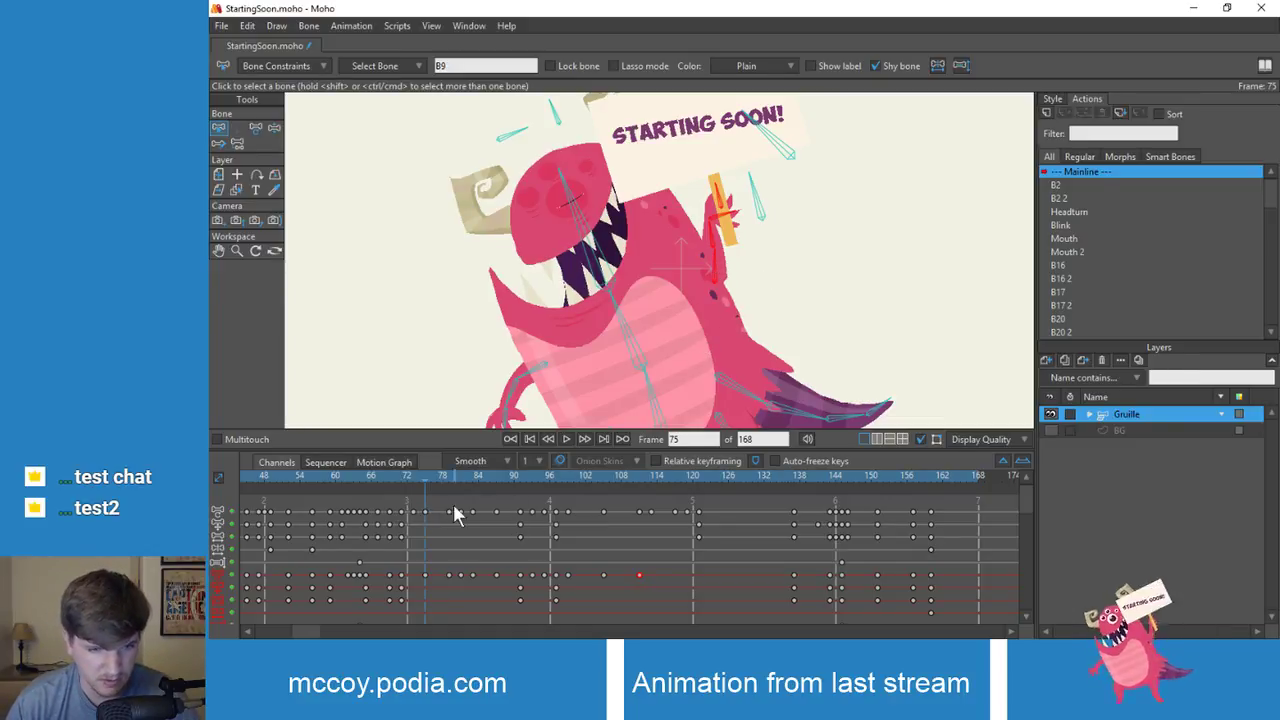
key(space)
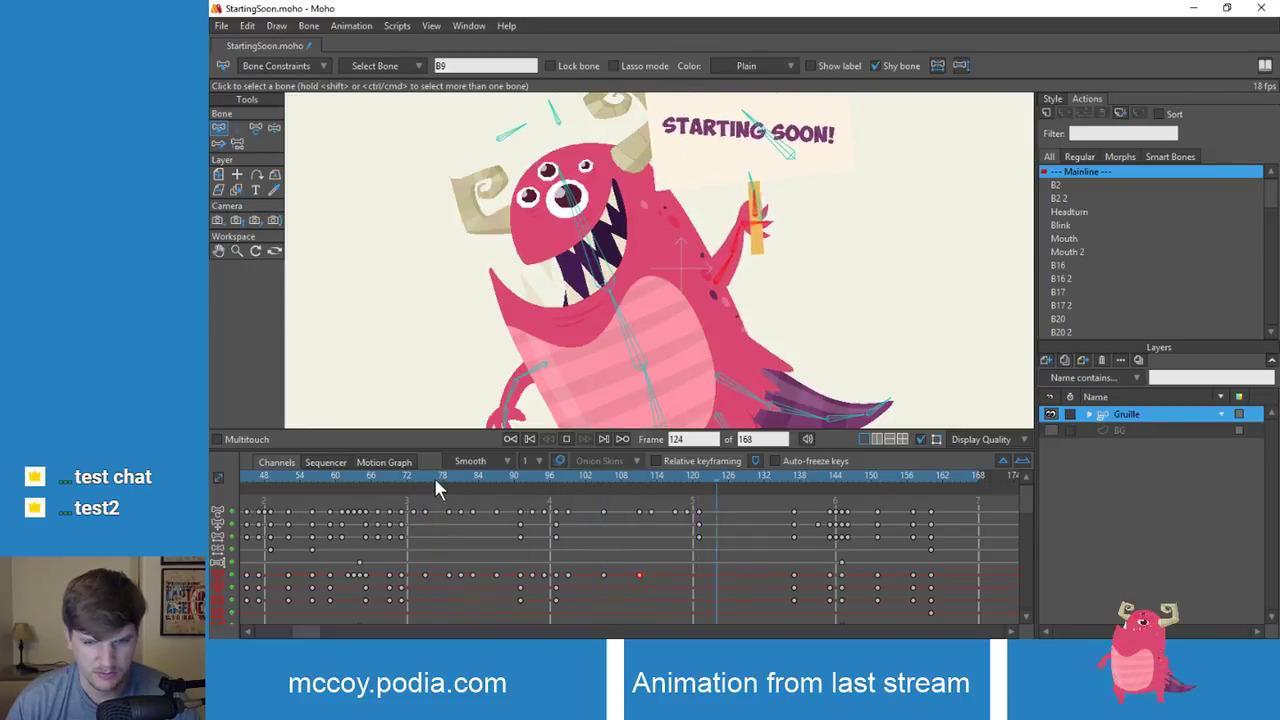
Step: Delete bone B9's extra key at frame 81, just after the outward pose at frame 79
click(440, 478)
mouse_move(440, 478)
mouse_down()
mouse_move(419, 483)
mouse_move(473, 489)
mouse_move(418, 498)
mouse_move(447, 500)
mouse_up()
click(459, 576)
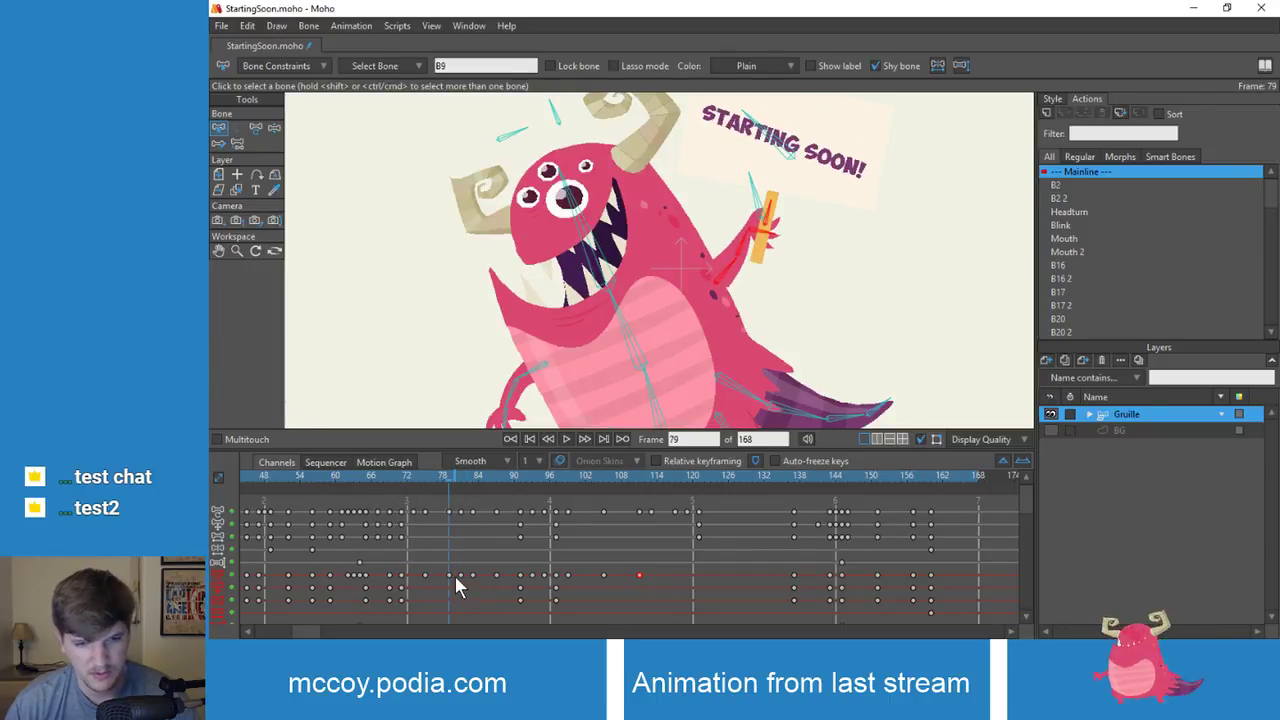
key(Delete)
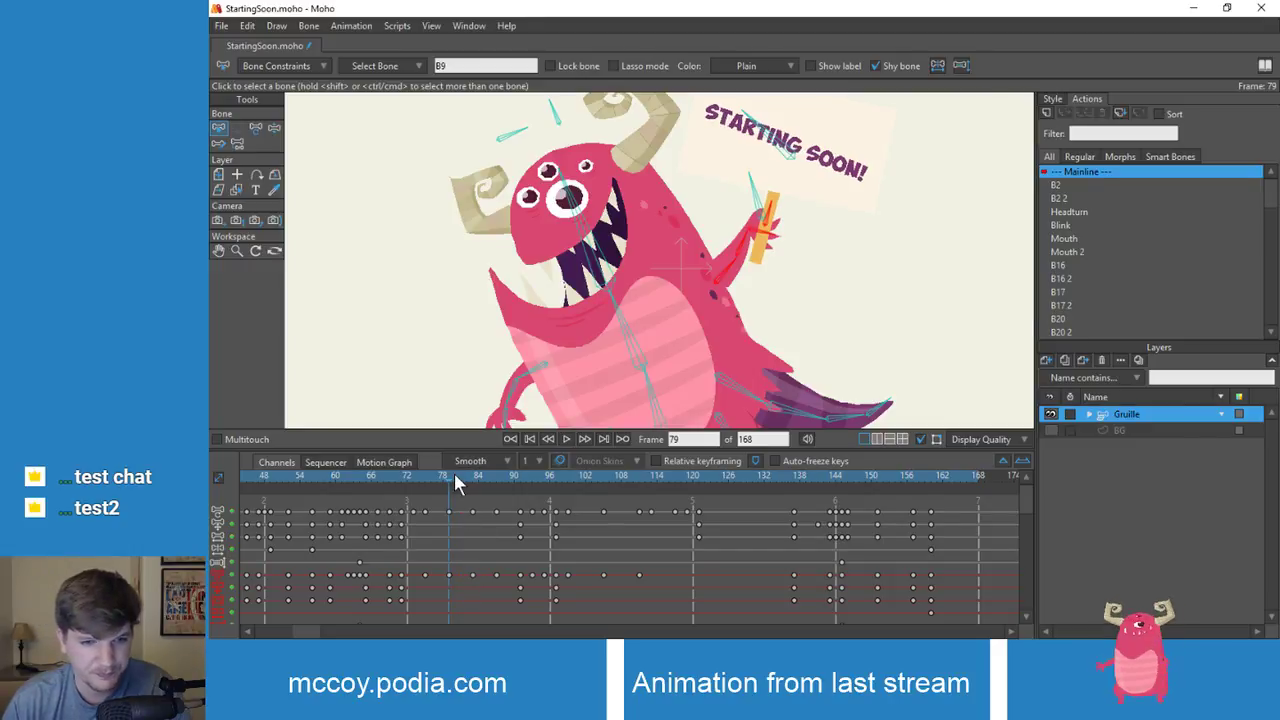
Step: Move bone B9's outward pose key from frame 95 to frame 97
drag(456, 477, 530, 489)
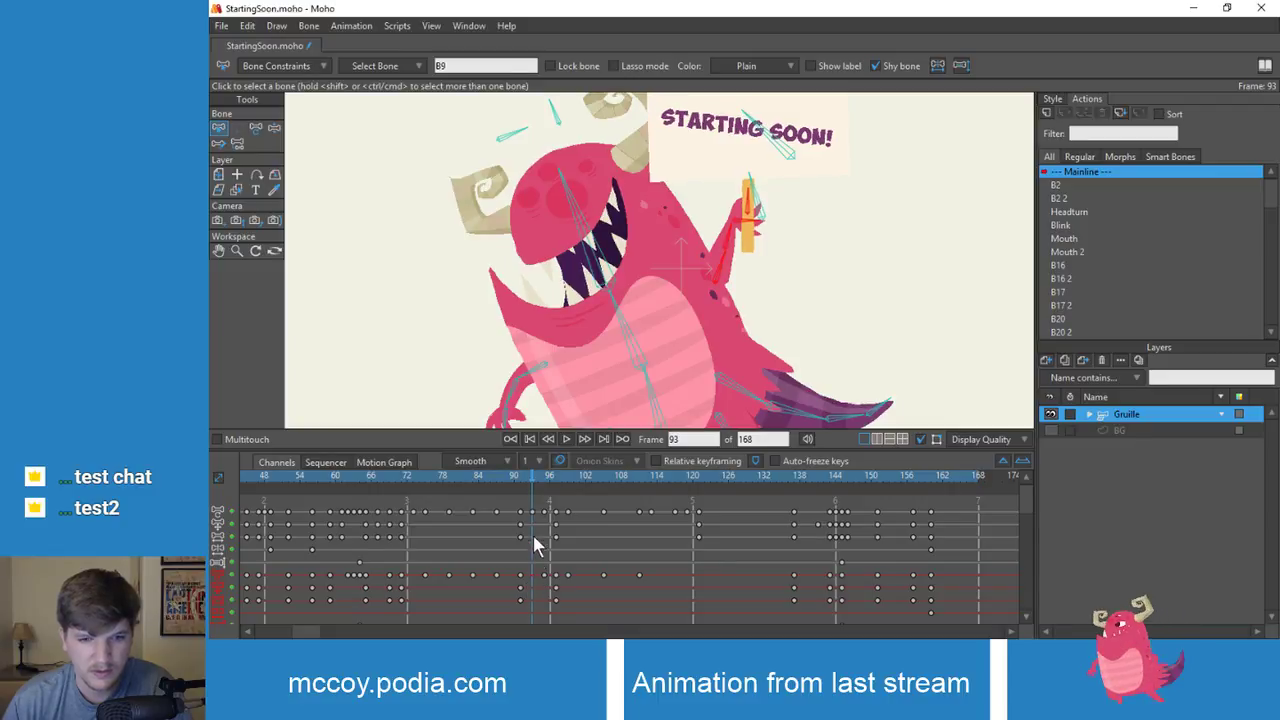
drag(533, 476, 545, 475)
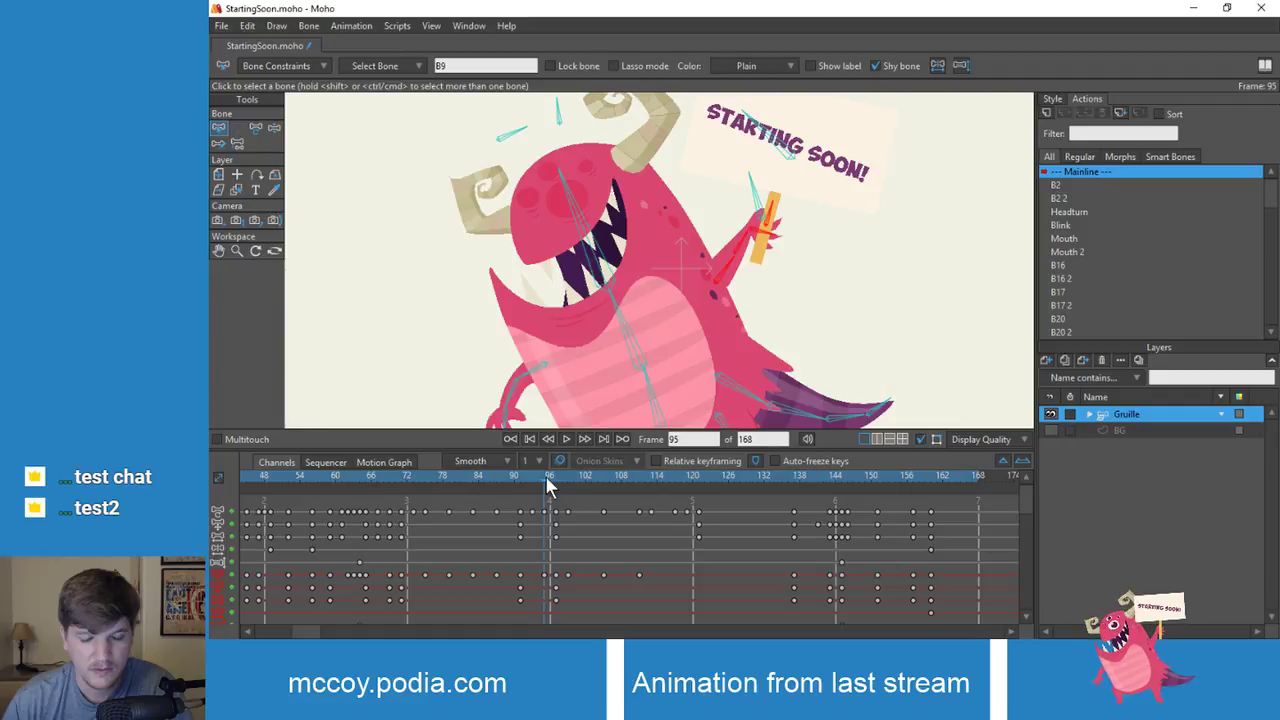
click(545, 577)
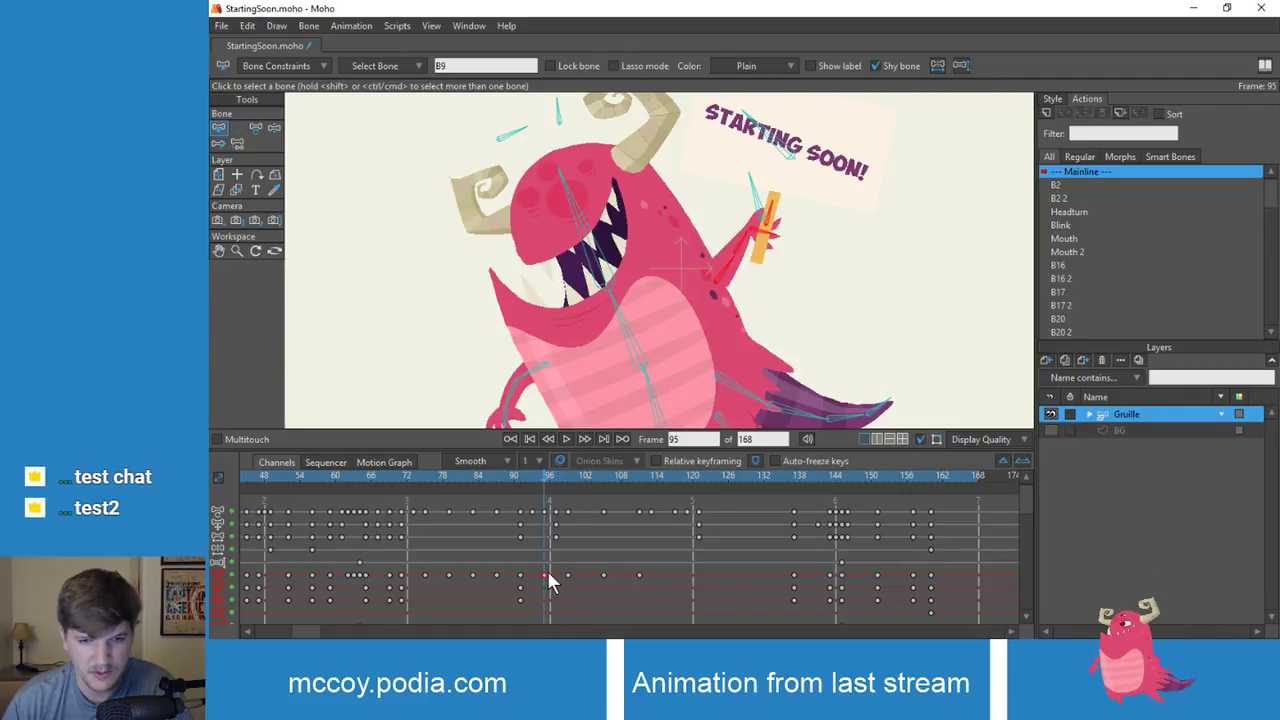
drag(549, 577, 556, 577)
Step: Move bone B9's key at frame 99 to frame 101 and its key at frame 105 to frame 107
click(555, 477)
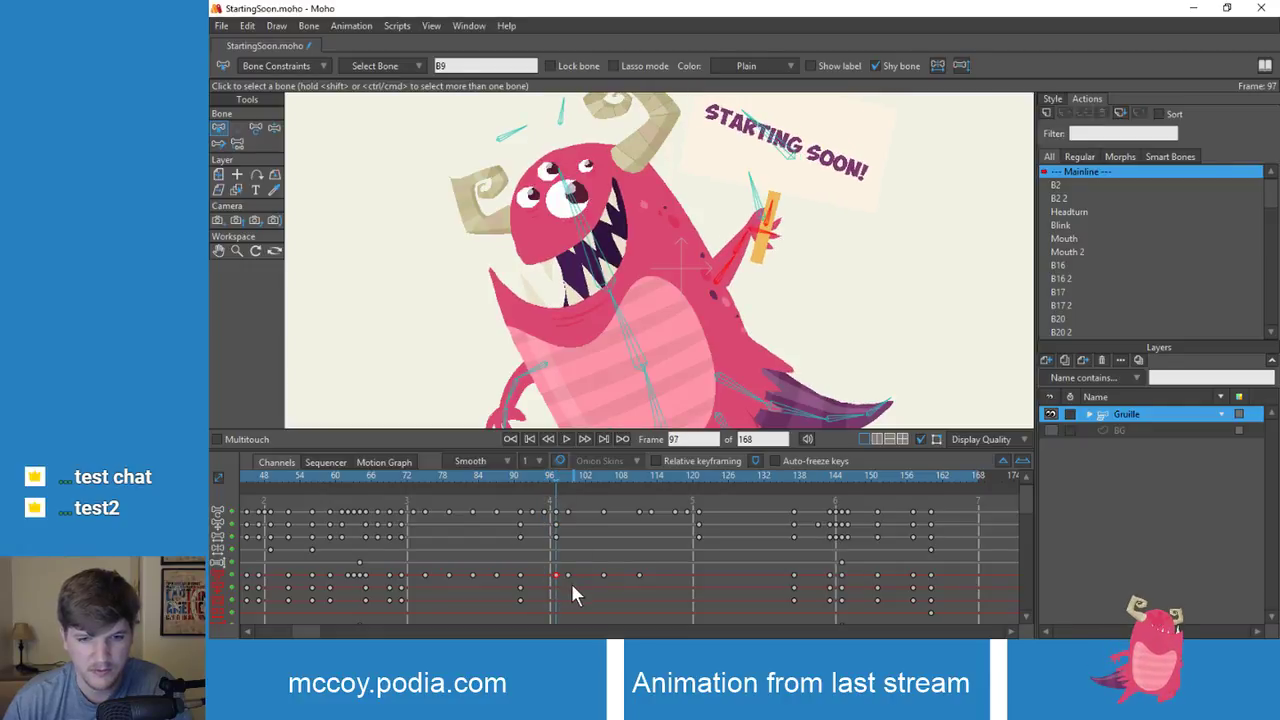
drag(555, 477, 569, 478)
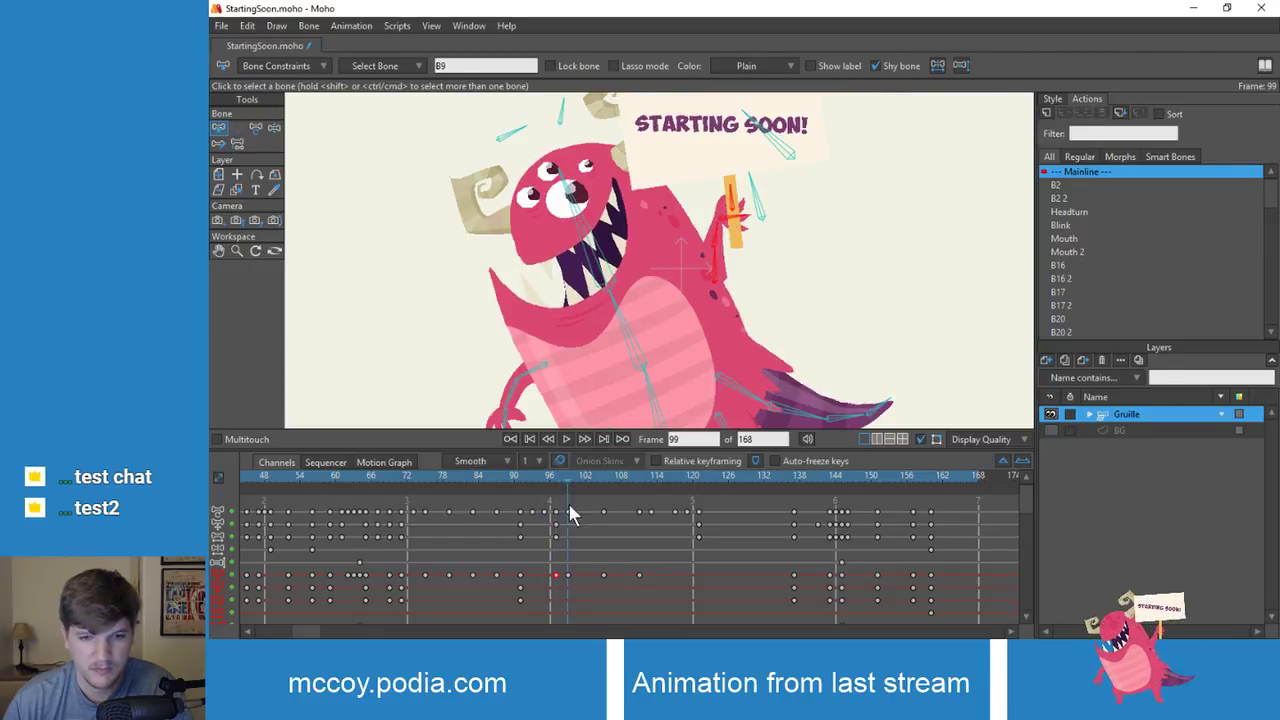
drag(568, 579, 580, 580)
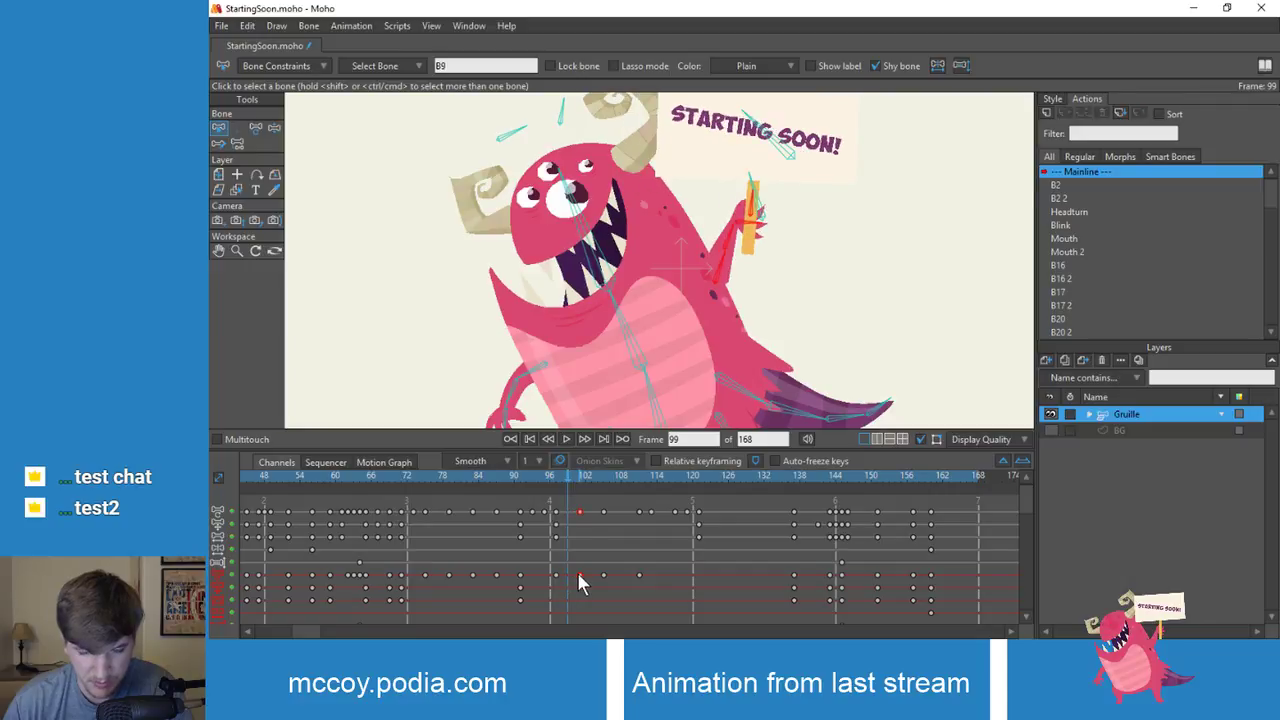
drag(567, 474, 605, 477)
drag(580, 575, 617, 573)
Step: Try to delay bone B10's wave keys at frames 75 through 111 by three frames, starting them at frame 78
drag(617, 477, 425, 505)
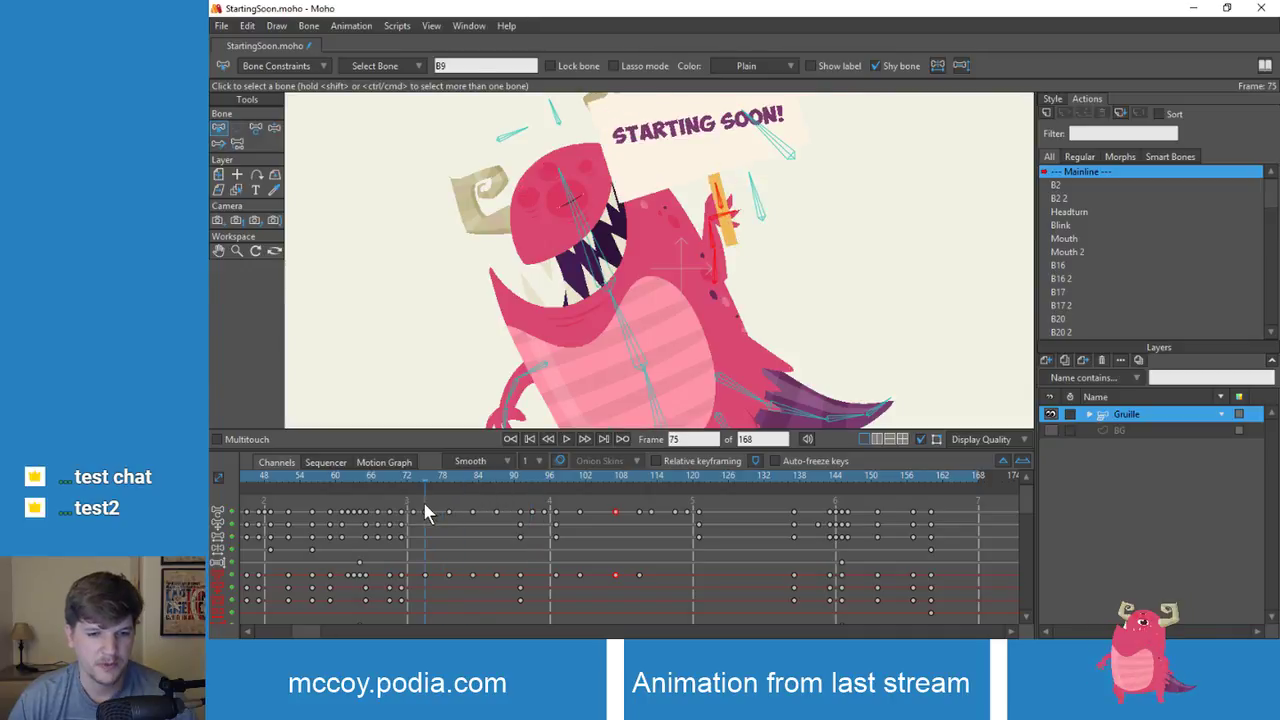
click(716, 236)
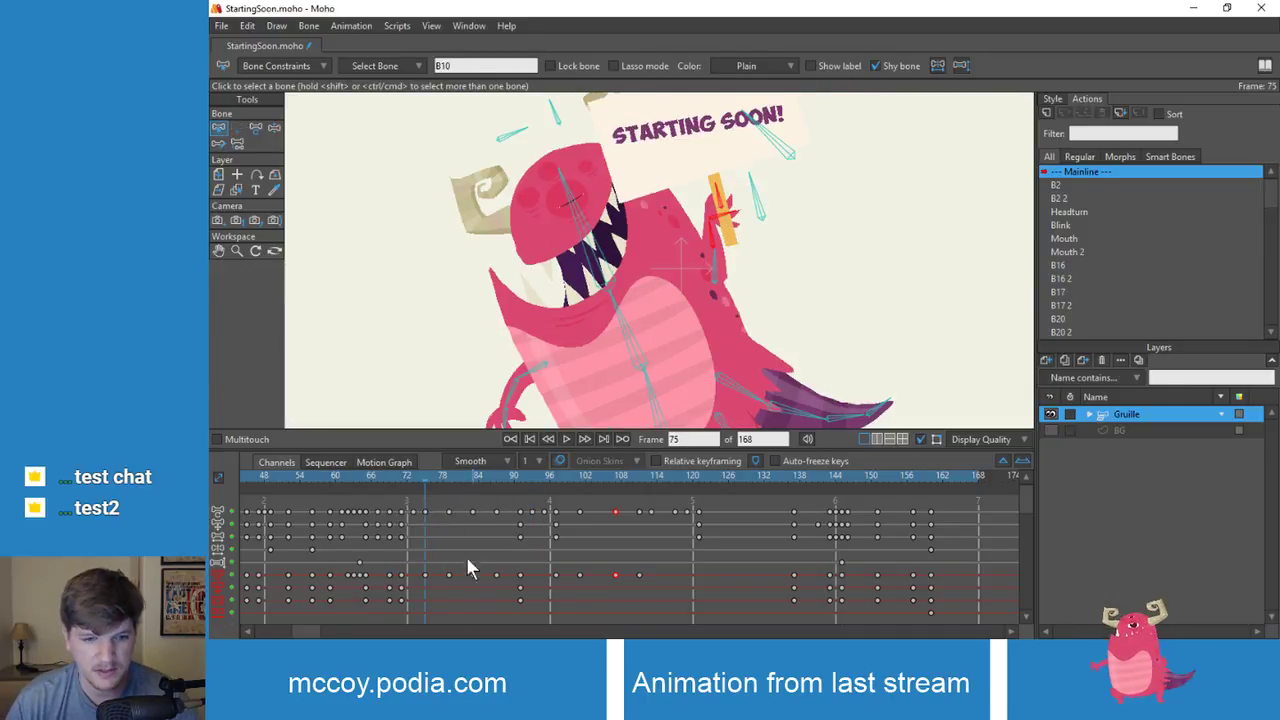
drag(484, 584, 588, 632)
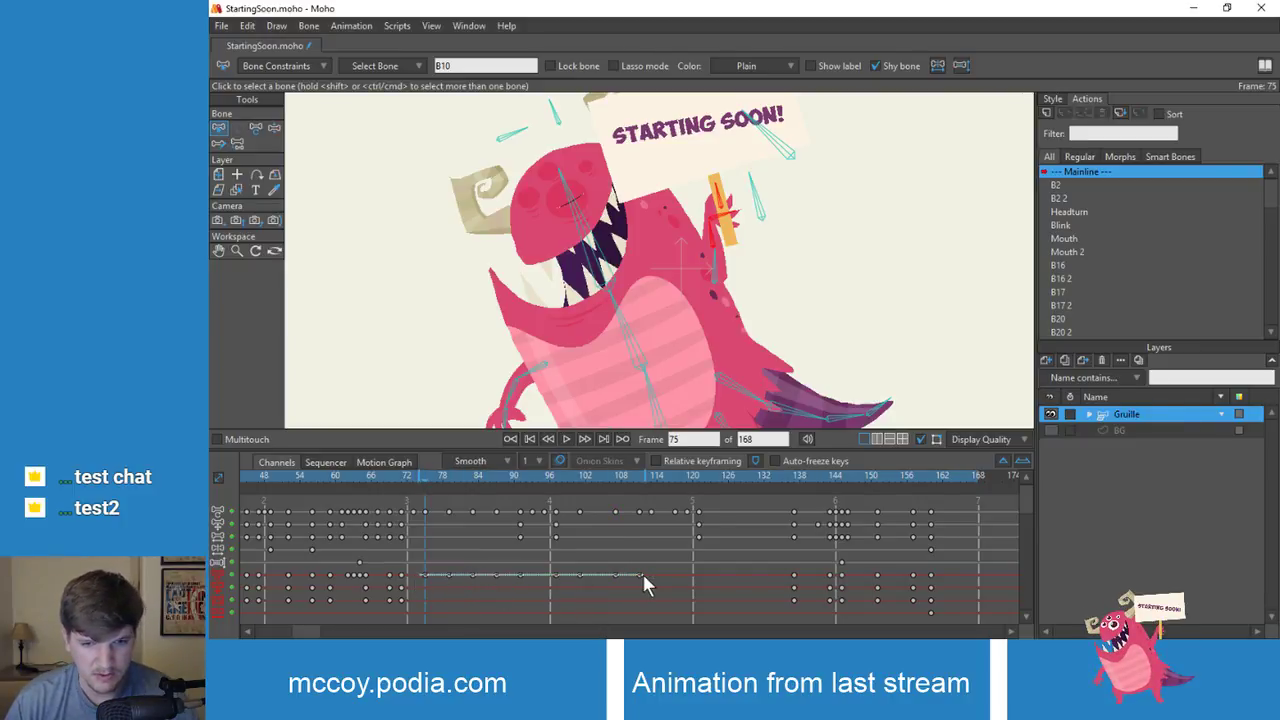
drag(643, 580, 643, 580)
click(425, 573)
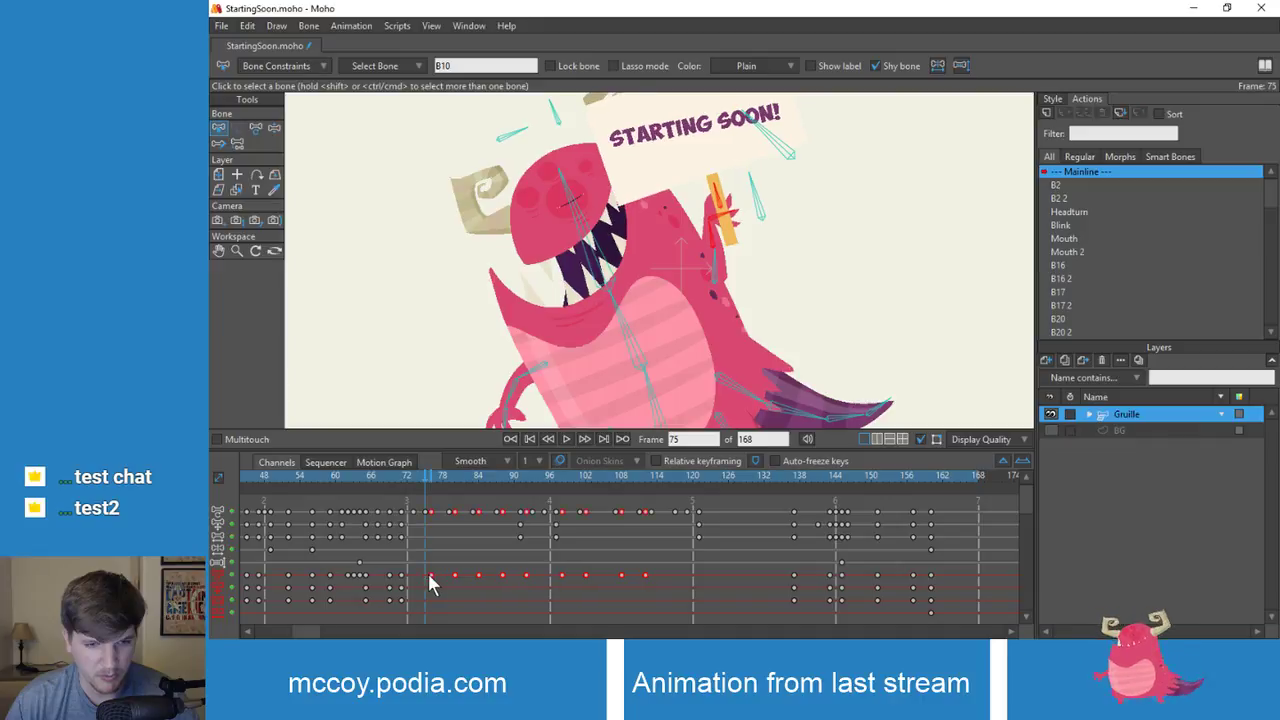
drag(426, 576, 442, 578)
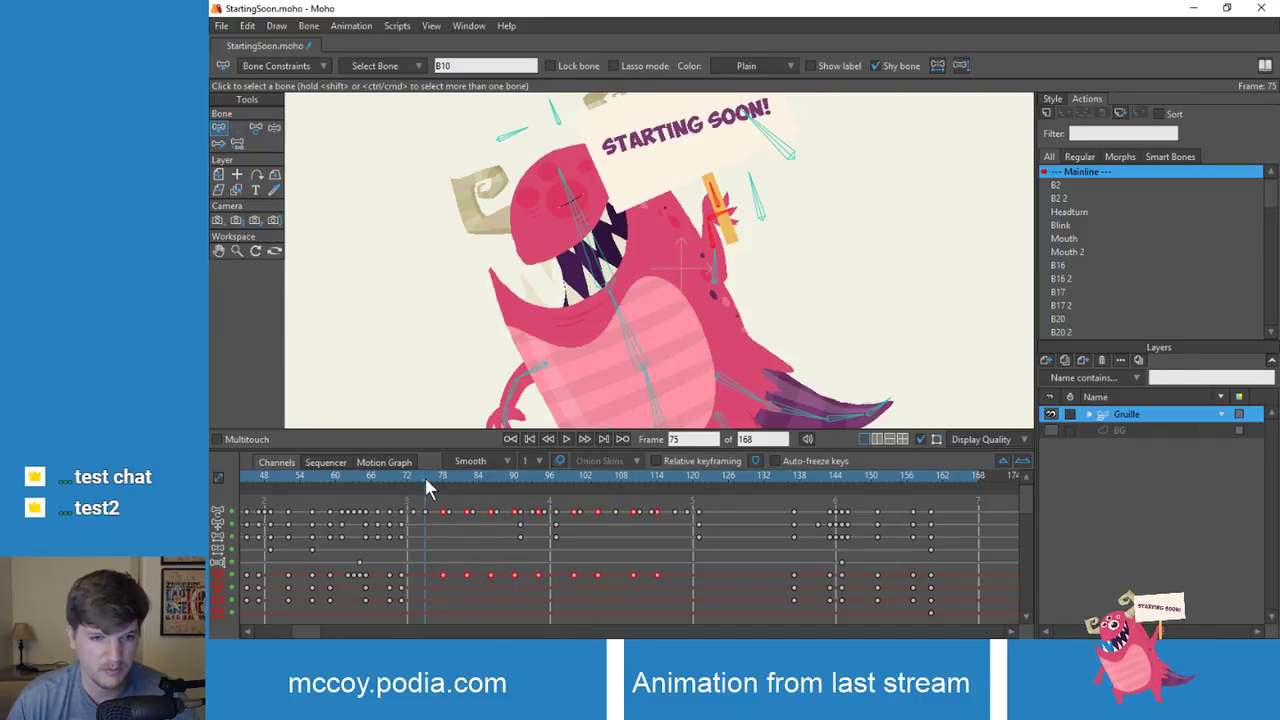
Step: Compare the arm's poses at frames 75 and 77, and undo the shift of bone B10's wave keys
mouse_move(424, 474)
mouse_down()
mouse_move(362, 479)
mouse_move(439, 484)
mouse_up()
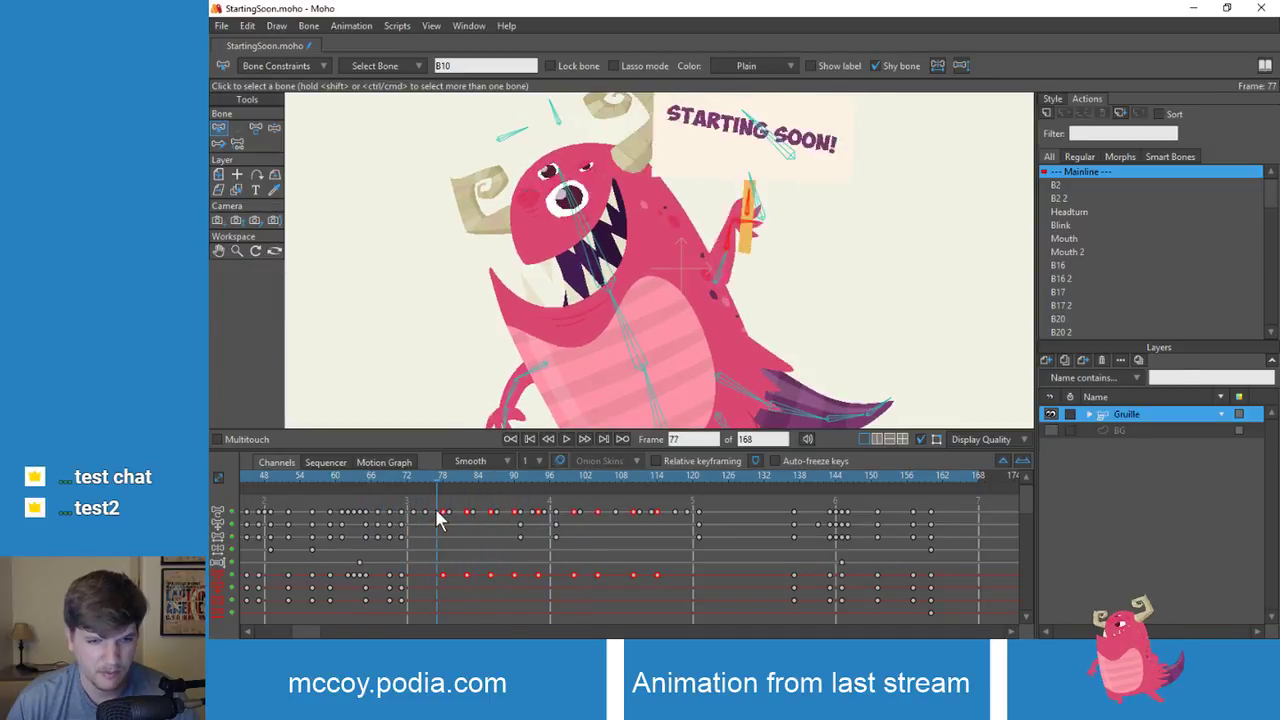
key(Left)
key(Left)
key(Right)
key(Right)
key(Left)
key(Left)
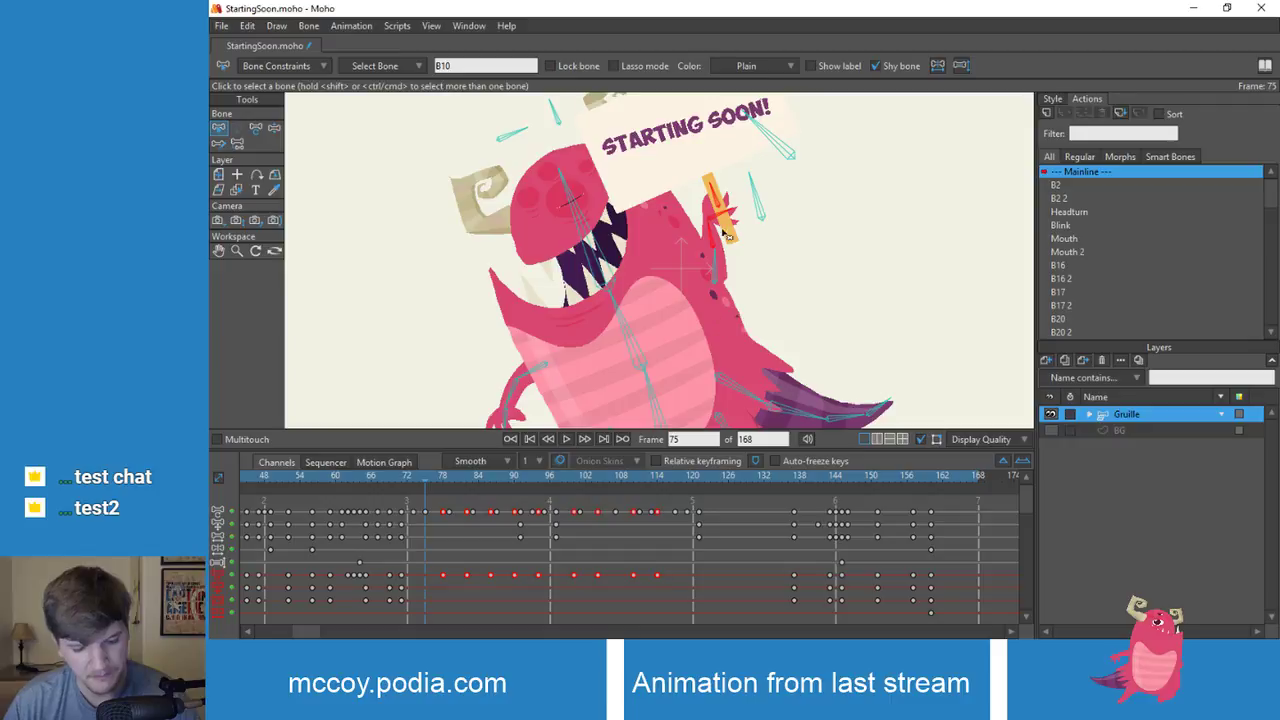
click(717, 272)
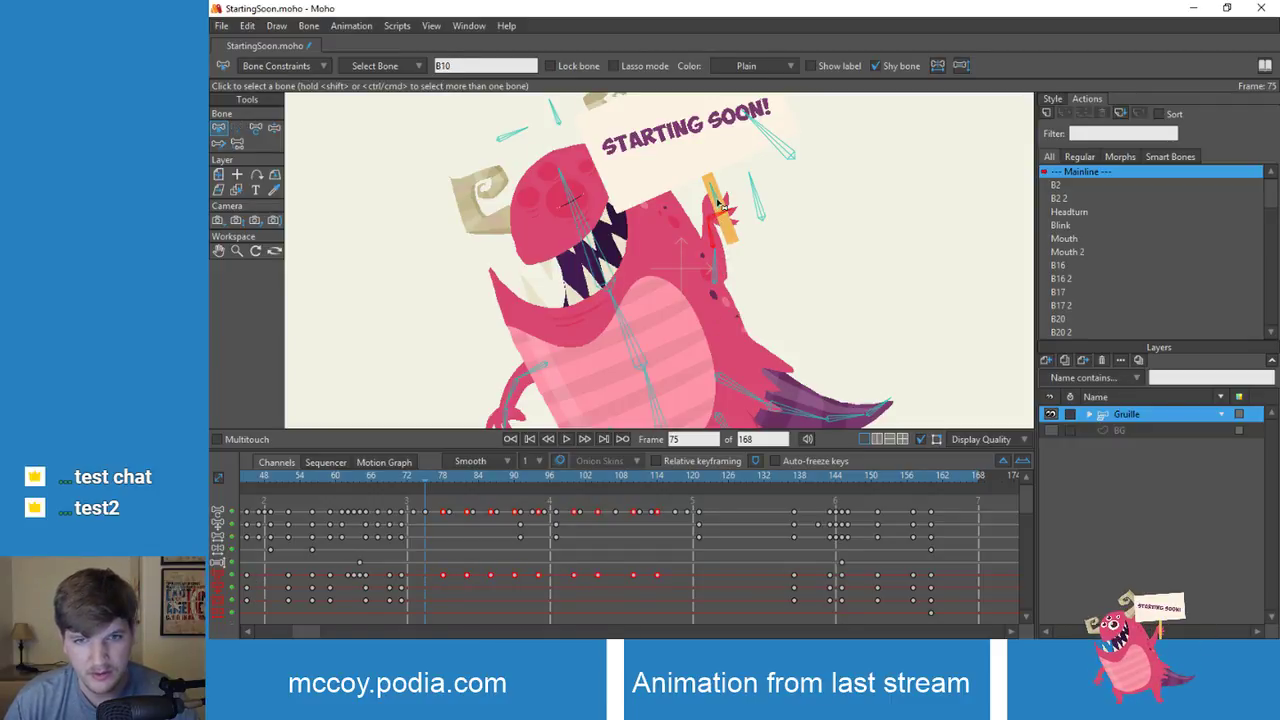
click(757, 248)
click(716, 205)
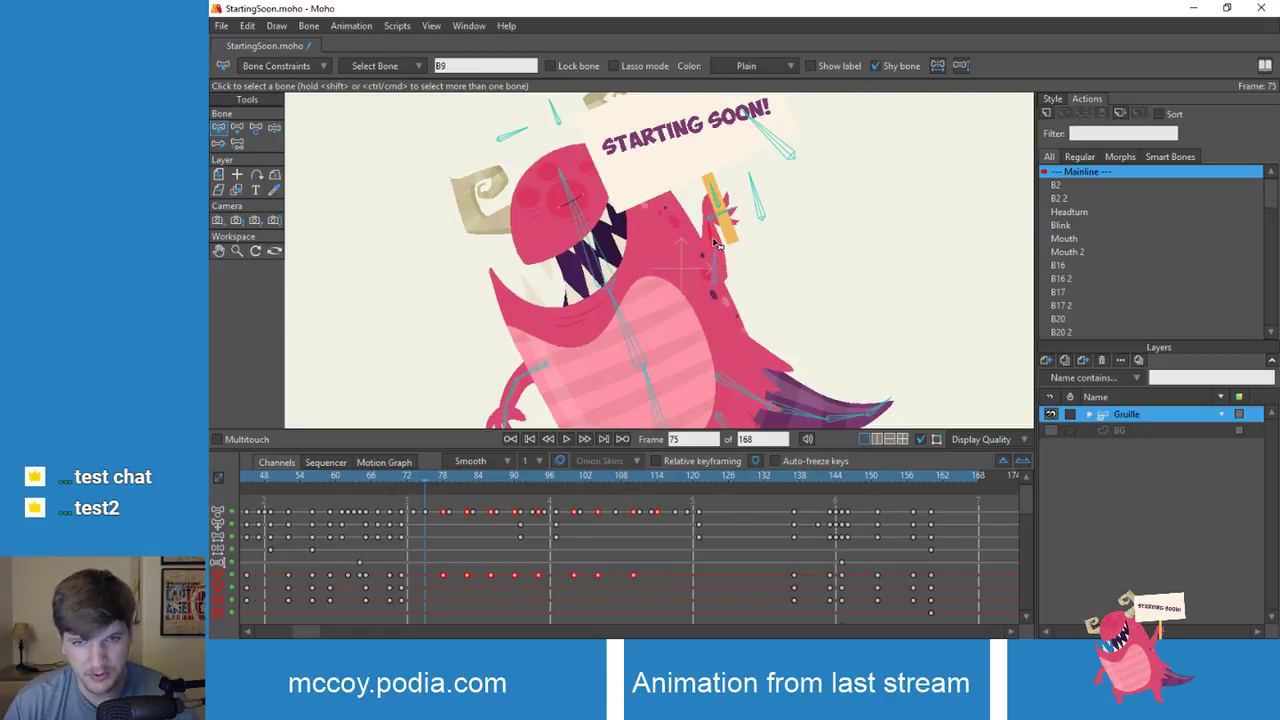
key(ctrl+z)
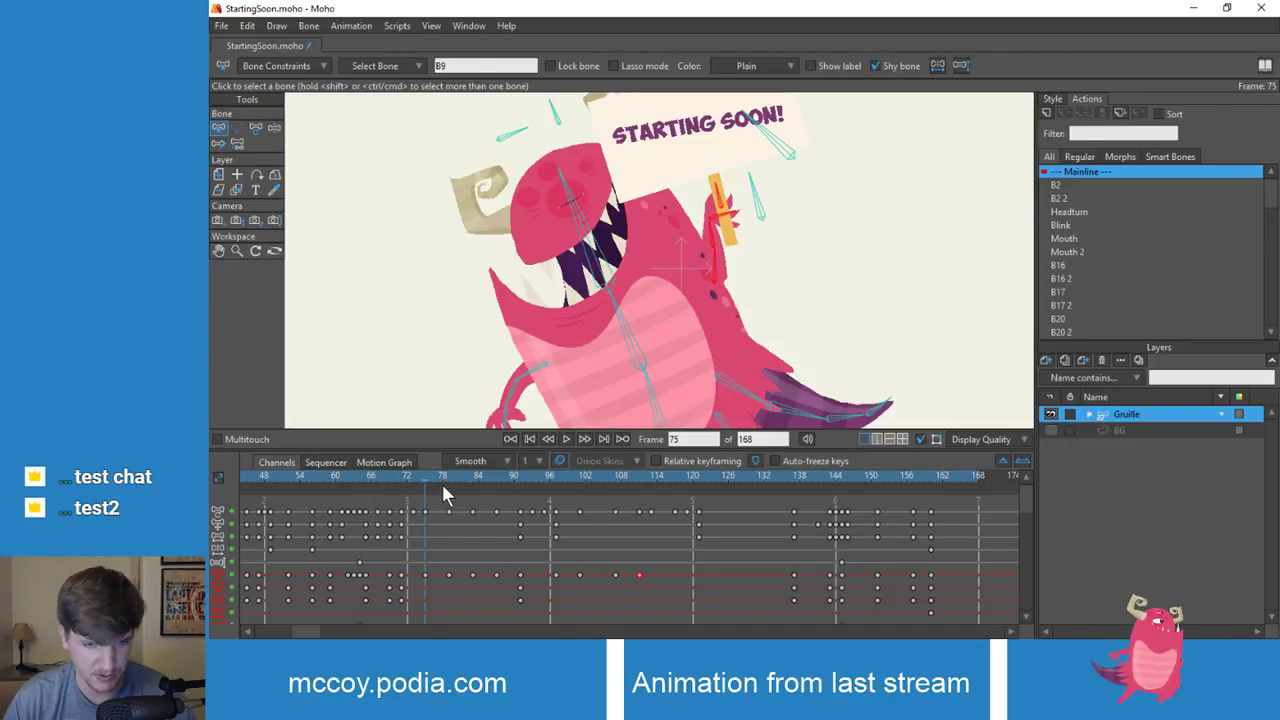
Step: Key the arm bones on every wave pose from frame 75 through 111, and delete their extra position and scale keys
drag(426, 481, 638, 478)
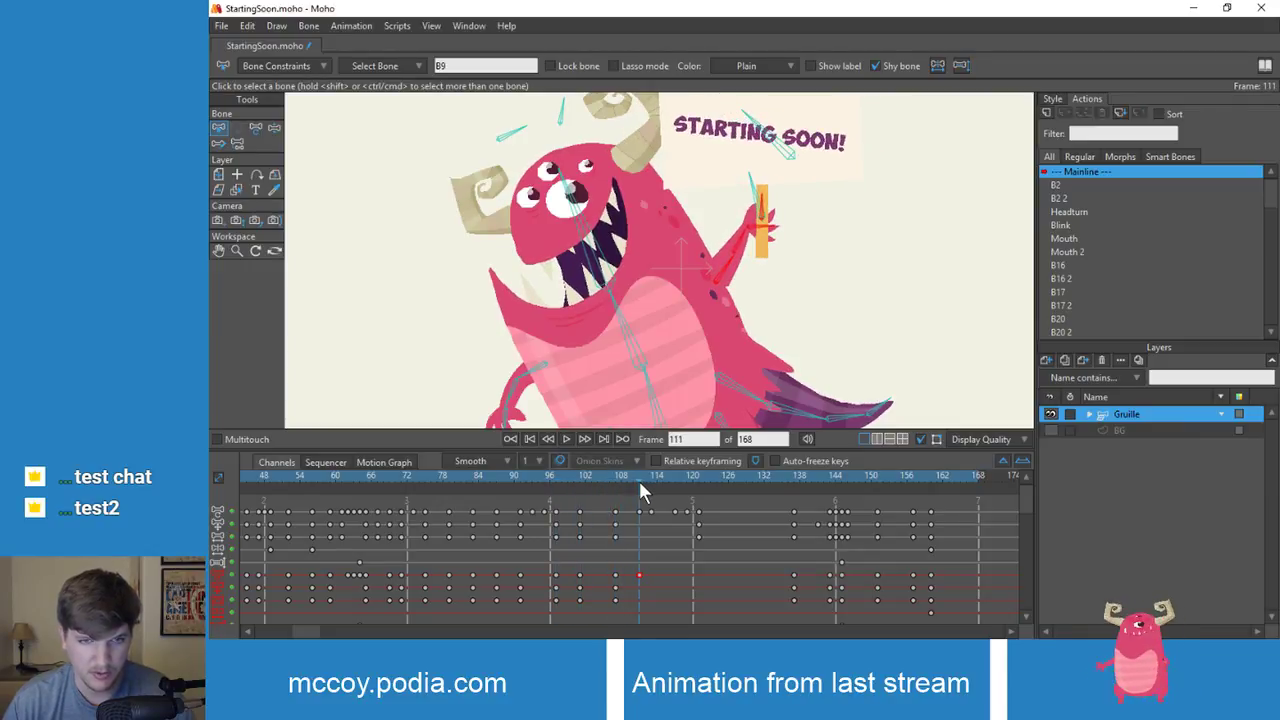
click(426, 474)
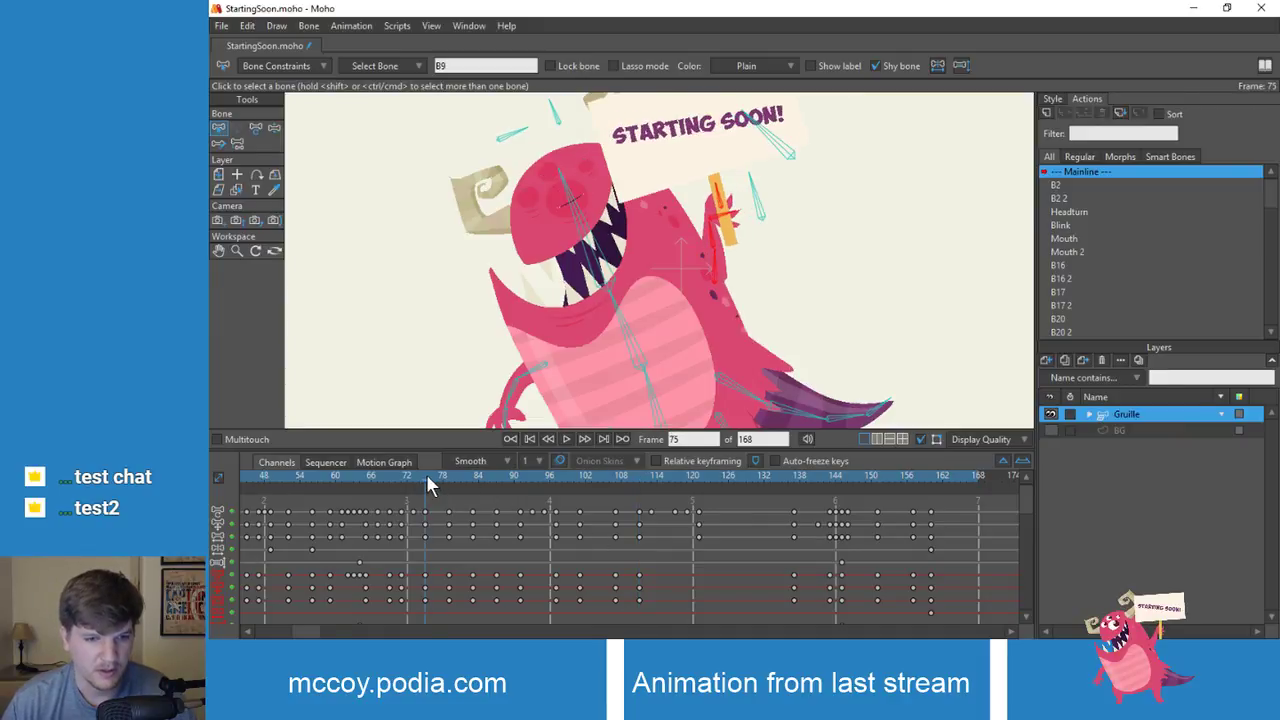
click(218, 601)
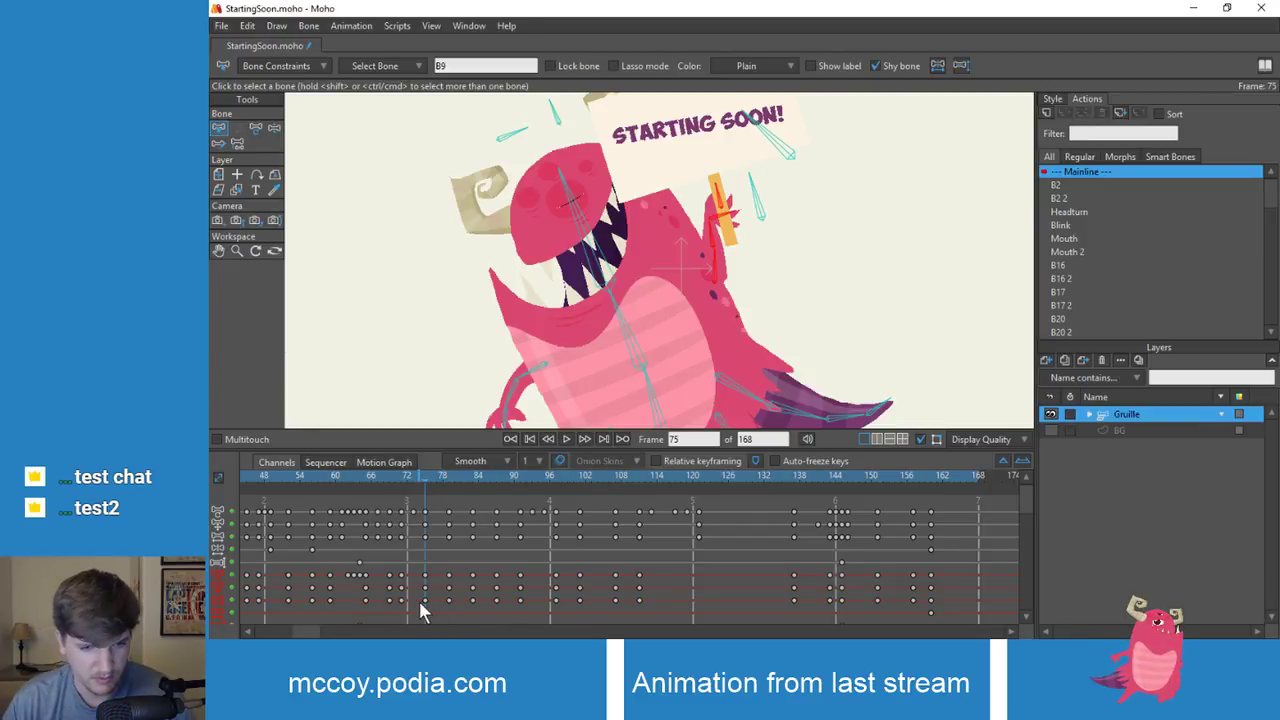
drag(414, 596, 688, 603)
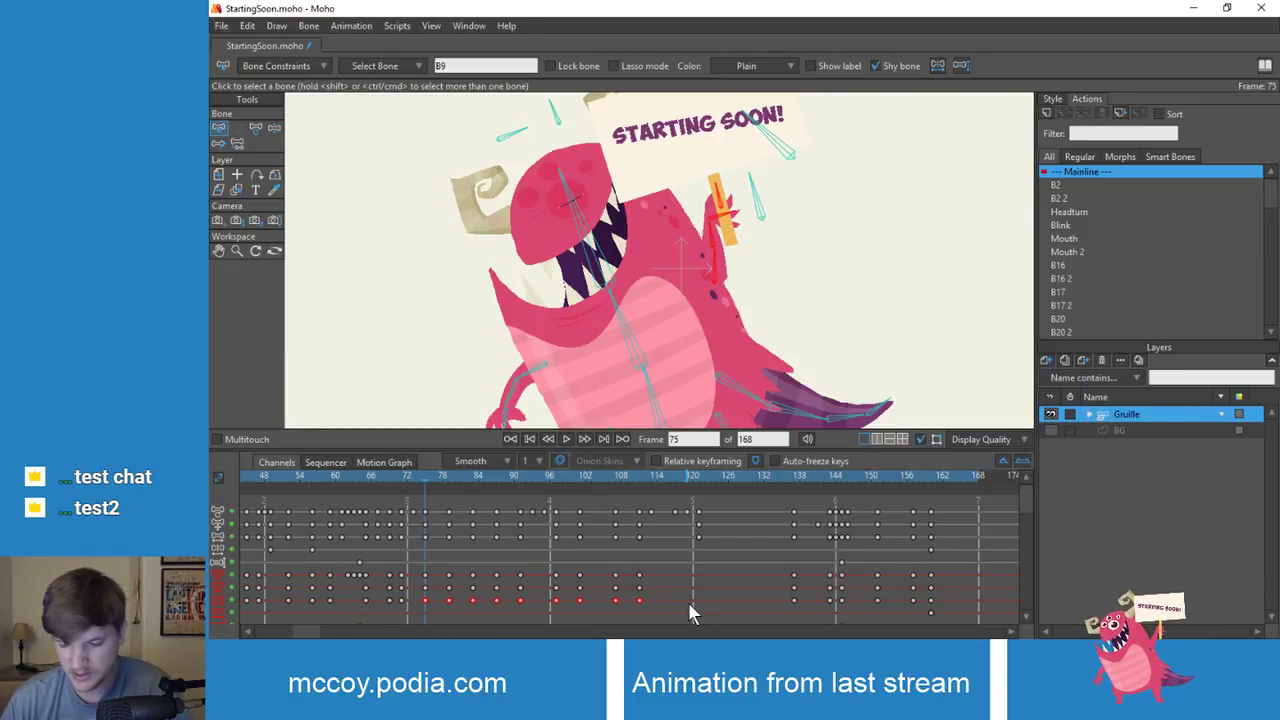
key(Delete)
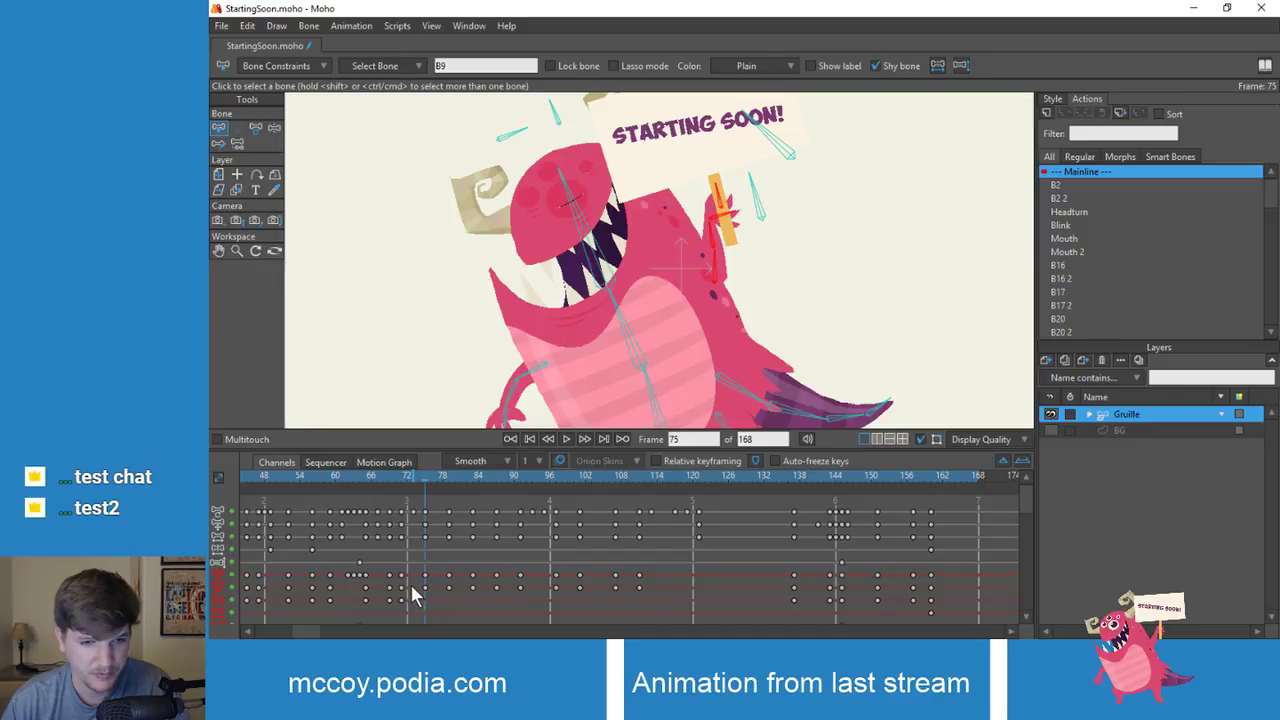
drag(414, 596, 698, 596)
key(Delete)
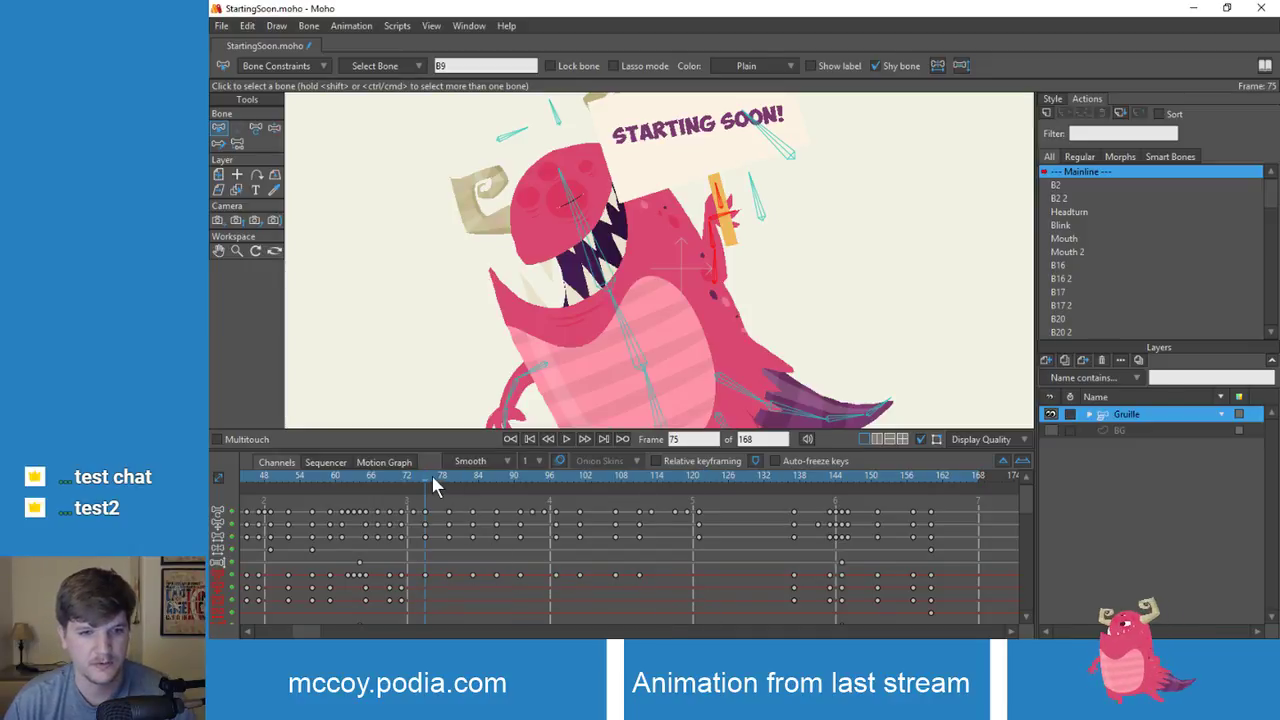
Step: Try shifting bone B10's wave keys two frames later, starting at frame 77, and scrub through the first wave poses
drag(433, 485, 422, 522)
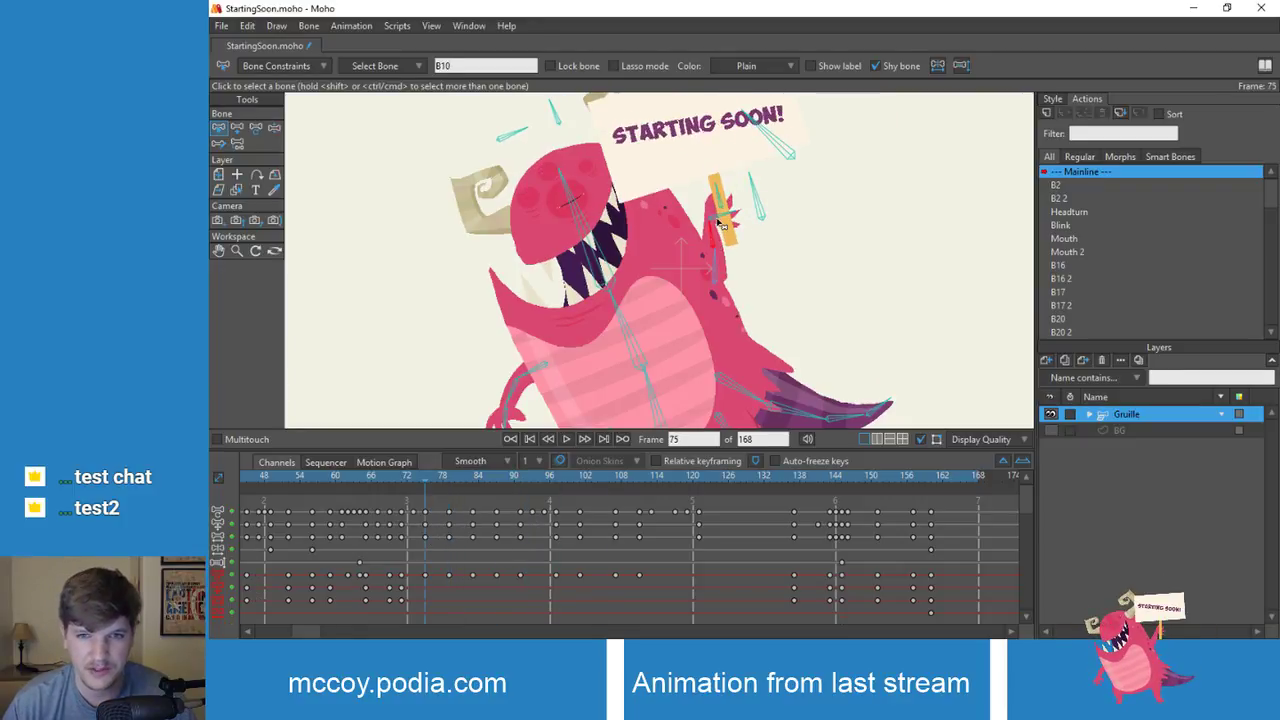
drag(414, 565, 666, 587)
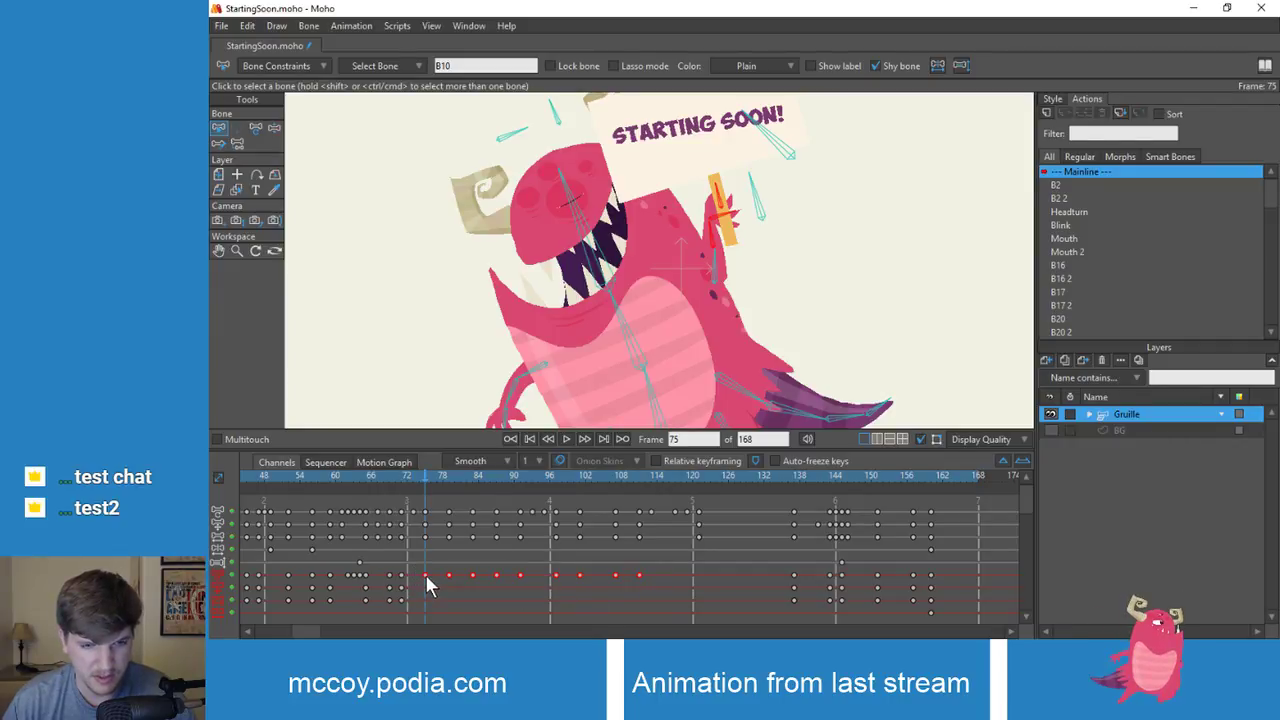
drag(426, 576, 434, 574)
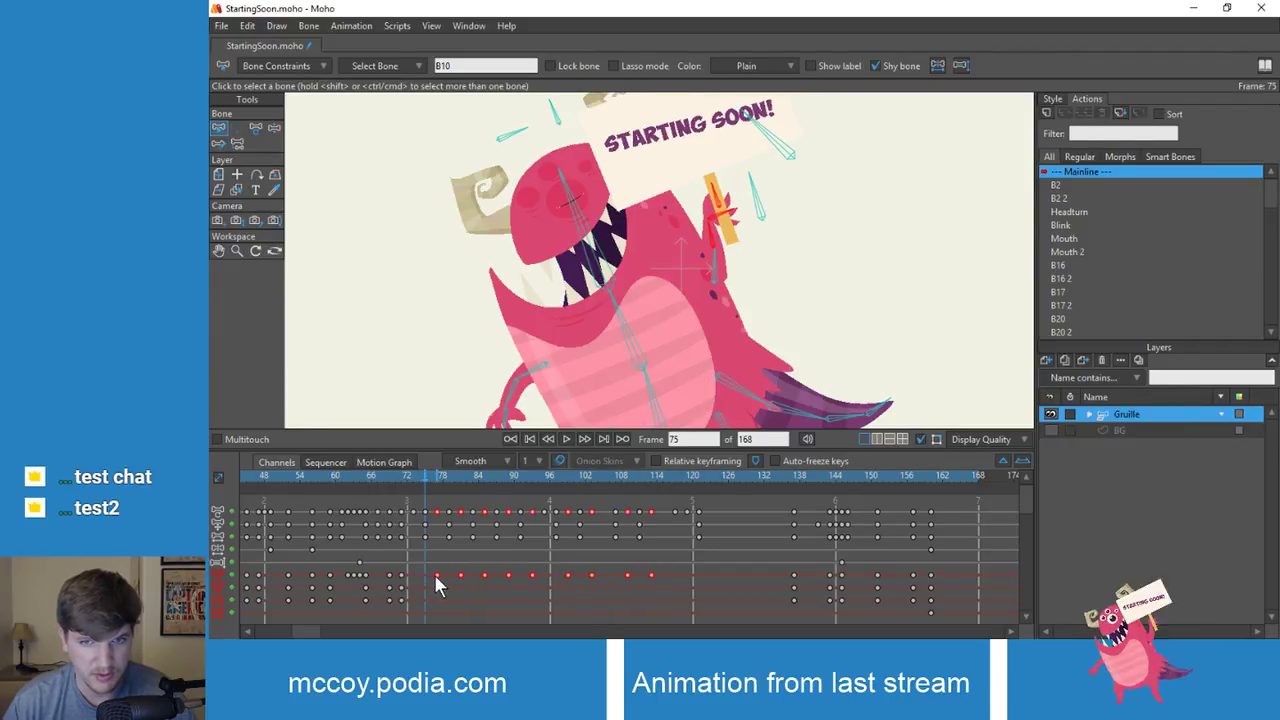
click(417, 477)
drag(410, 479, 455, 525)
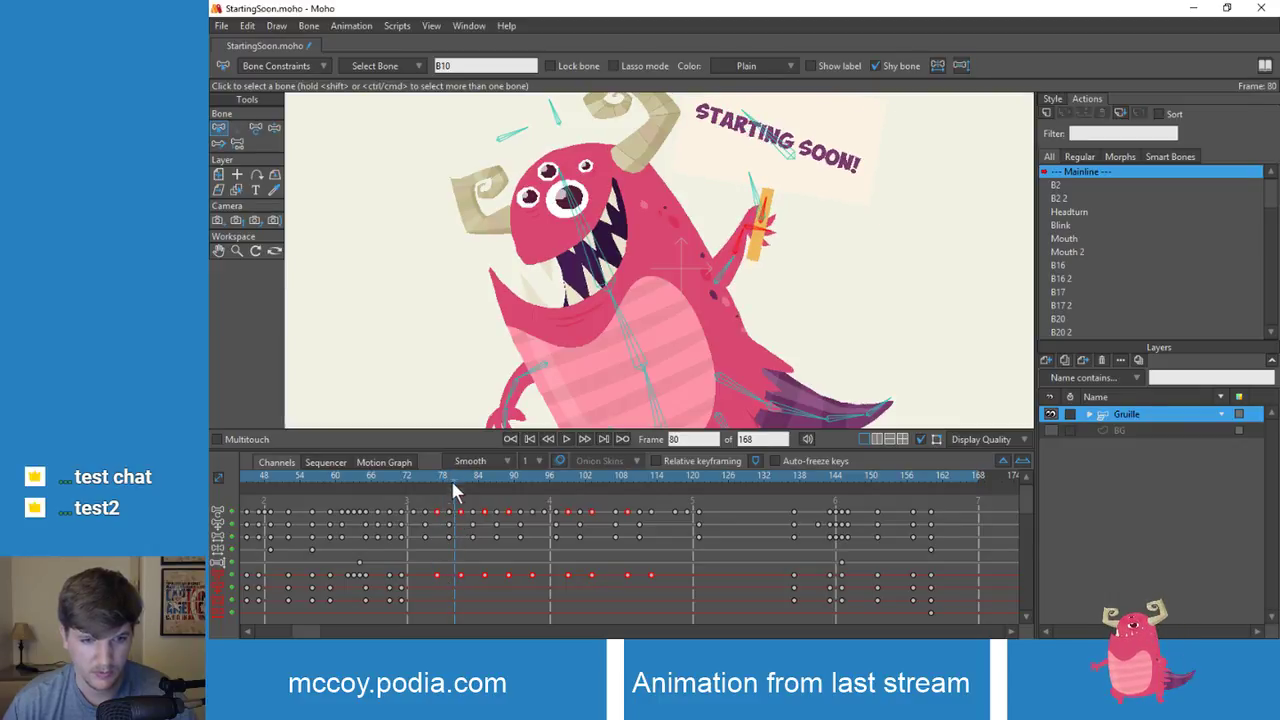
mouse_move(451, 480)
mouse_down()
mouse_move(406, 480)
mouse_move(474, 488)
mouse_up()
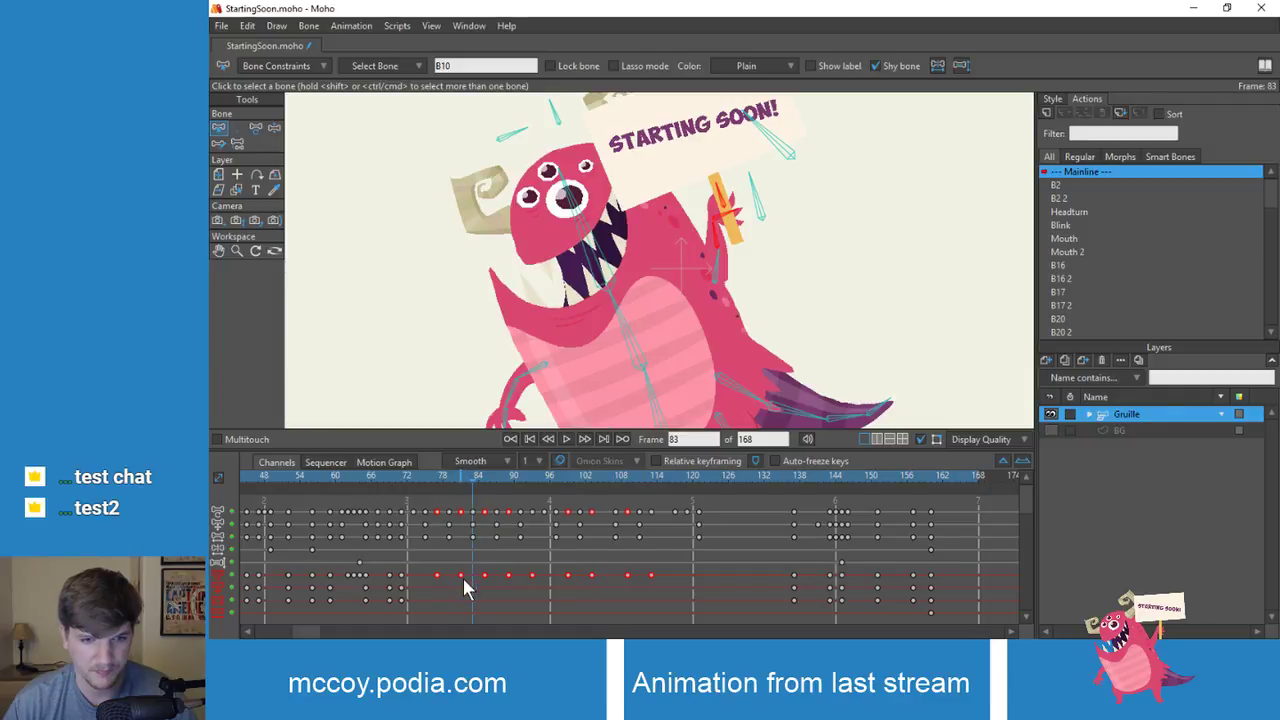
Step: Try starting bone B10's wave keys at frame 74 and at frame 79, scrubbing the arm's overlap with each offset
mouse_move(461, 575)
mouse_down()
mouse_move(477, 577)
mouse_move(441, 576)
mouse_up()
drag(471, 478, 447, 494)
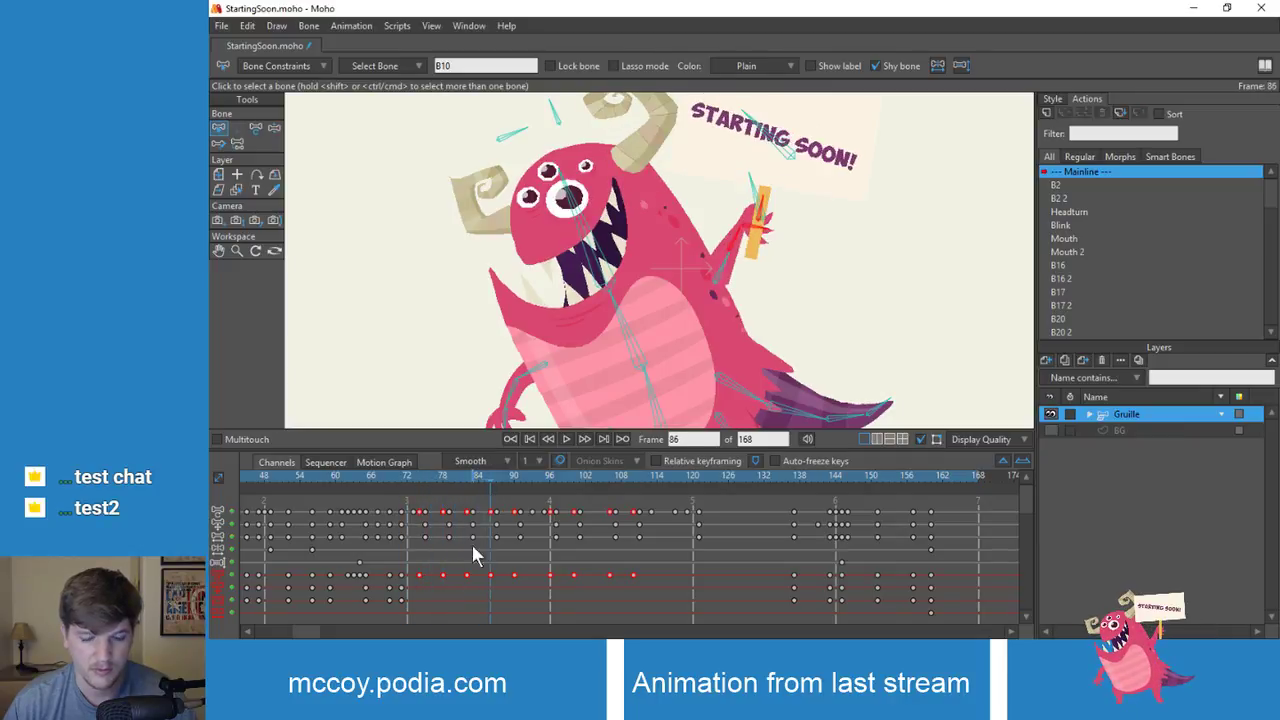
drag(469, 576, 497, 576)
drag(491, 476, 451, 492)
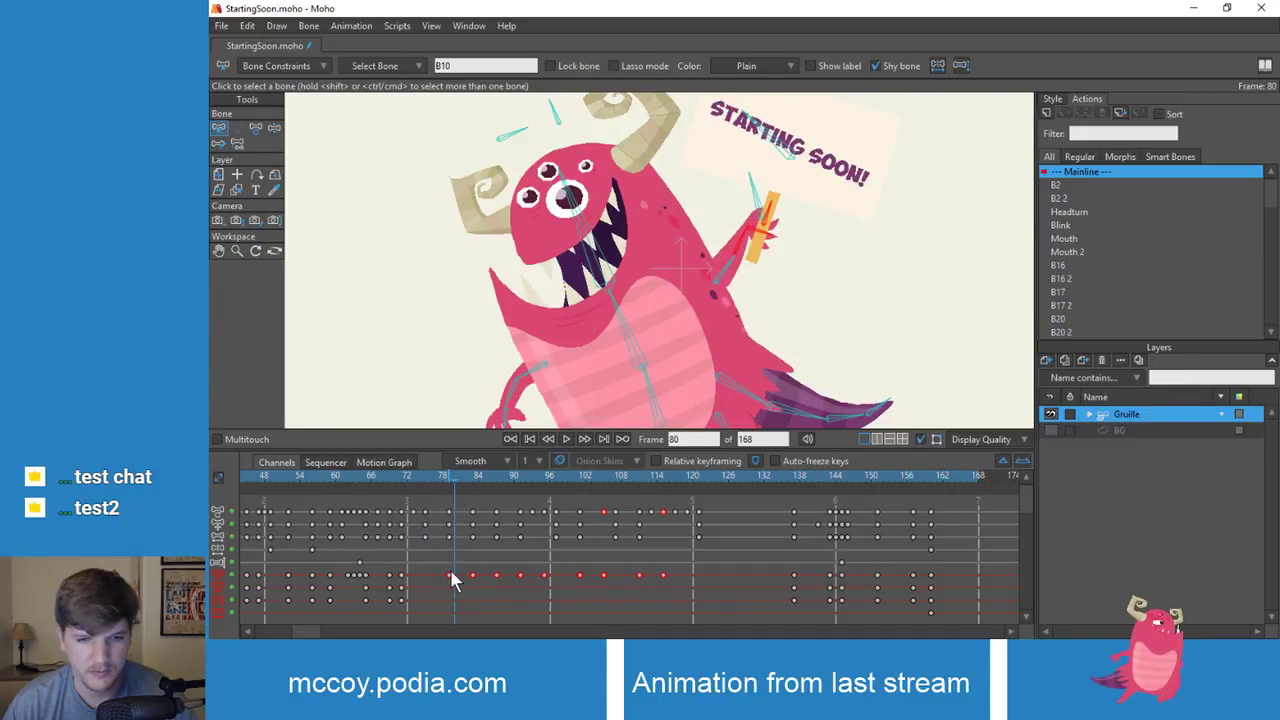
mouse_move(449, 575)
mouse_down()
mouse_move(546, 576)
mouse_move(420, 577)
mouse_move(522, 575)
mouse_move(447, 575)
mouse_up()
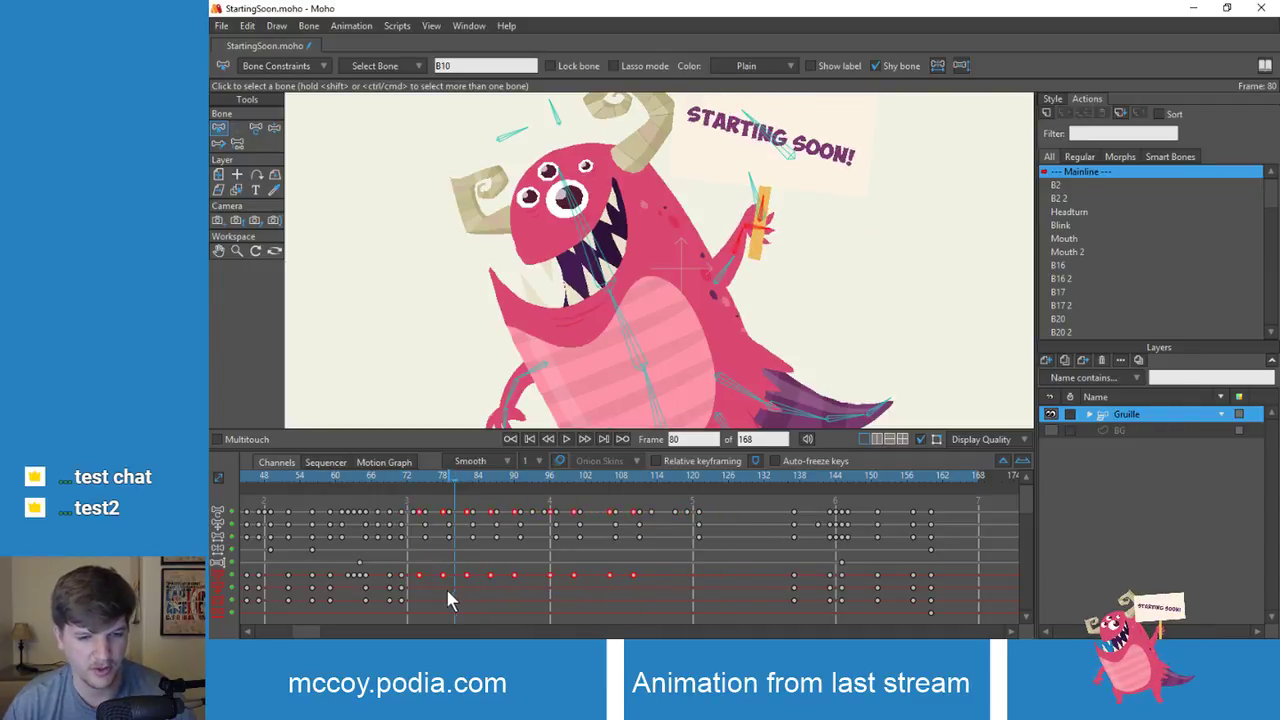
key(ctrl+z)
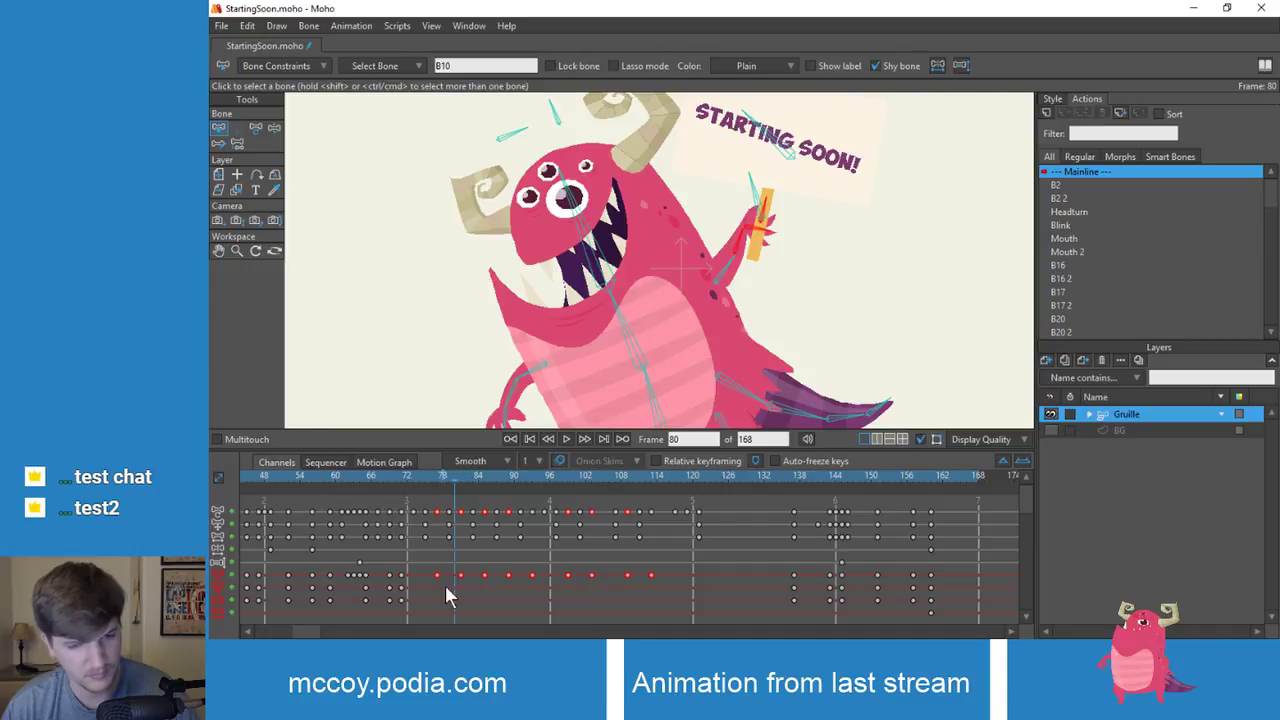
key(ctrl+shift+z)
Step: Try starting bone B10's wave keys at frame 76, then restore them to start at frame 75
click(433, 584)
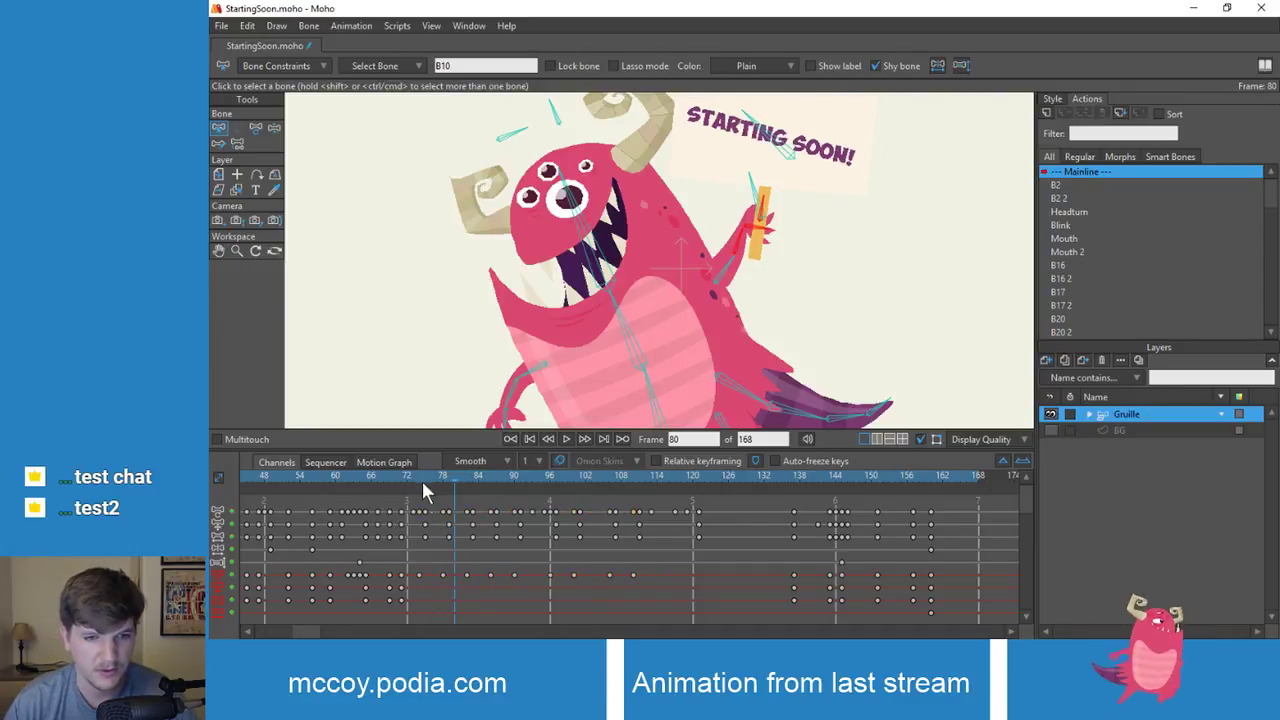
click(423, 473)
click(418, 477)
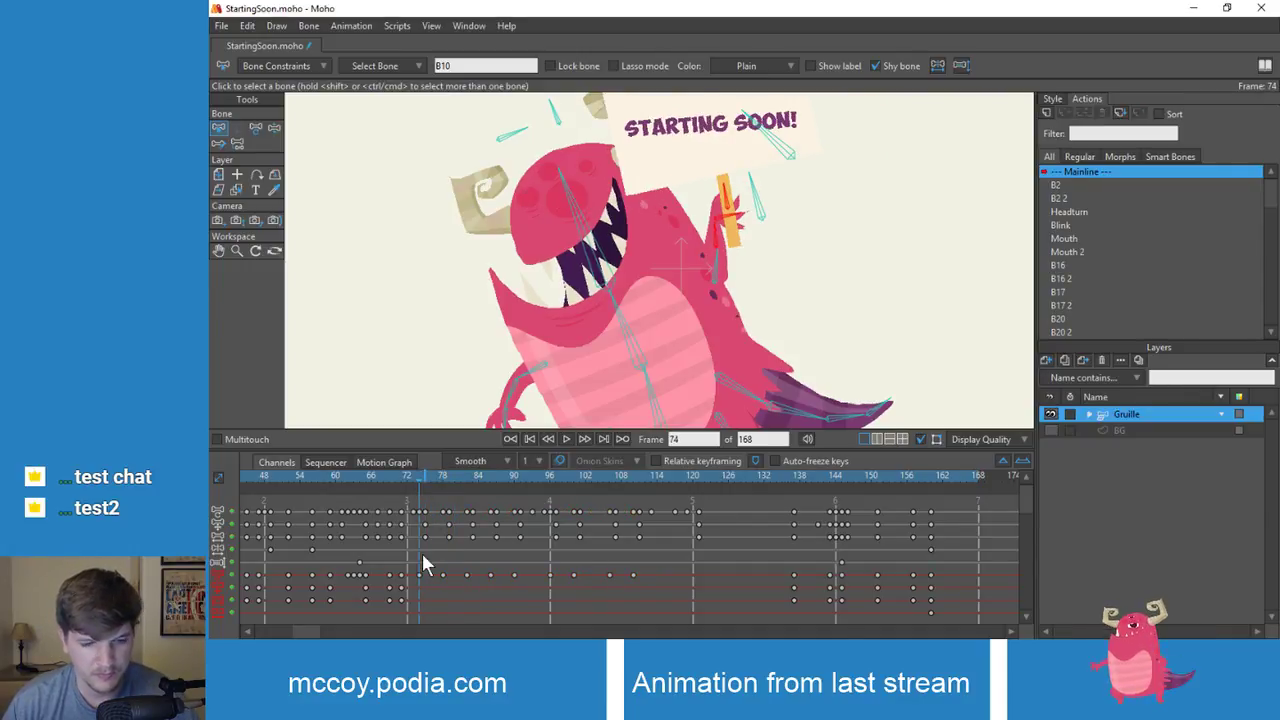
drag(444, 587, 425, 577)
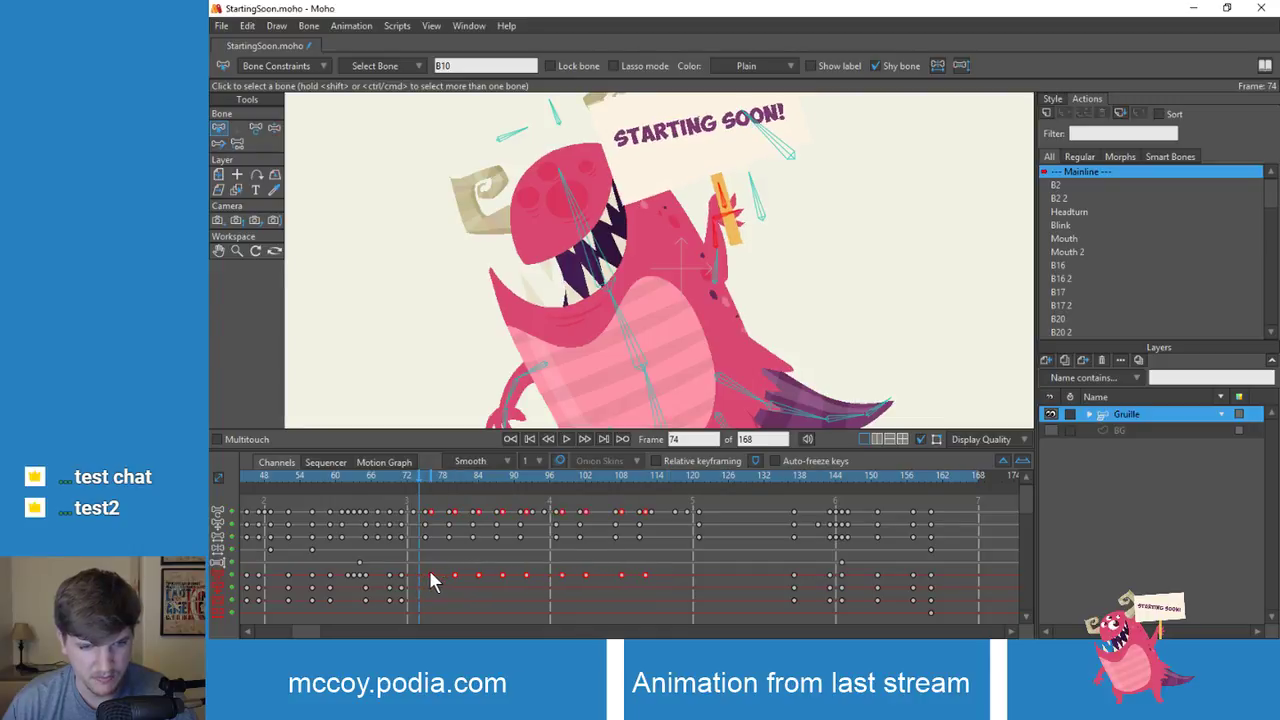
click(426, 478)
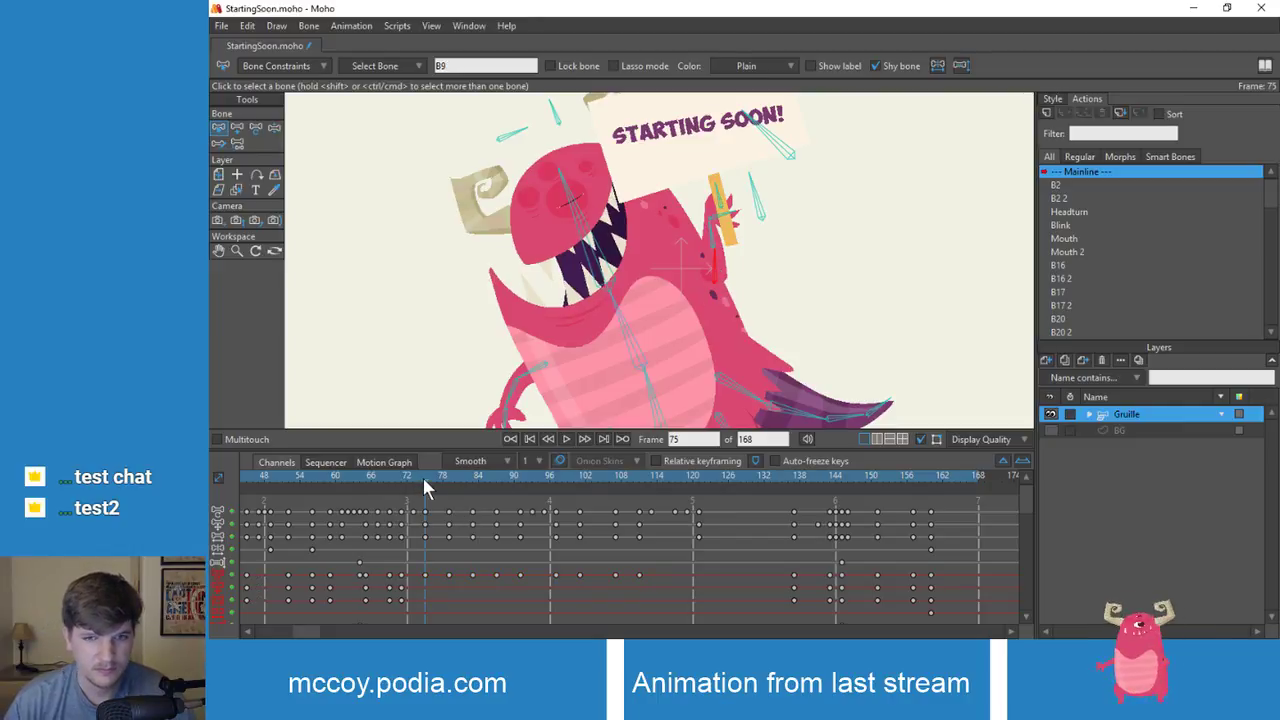
Step: At frame 79, rotate forearm bone B10 inward with Manipulate Bones so the sign lags behind the outward swing
drag(423, 478, 446, 481)
key(z)
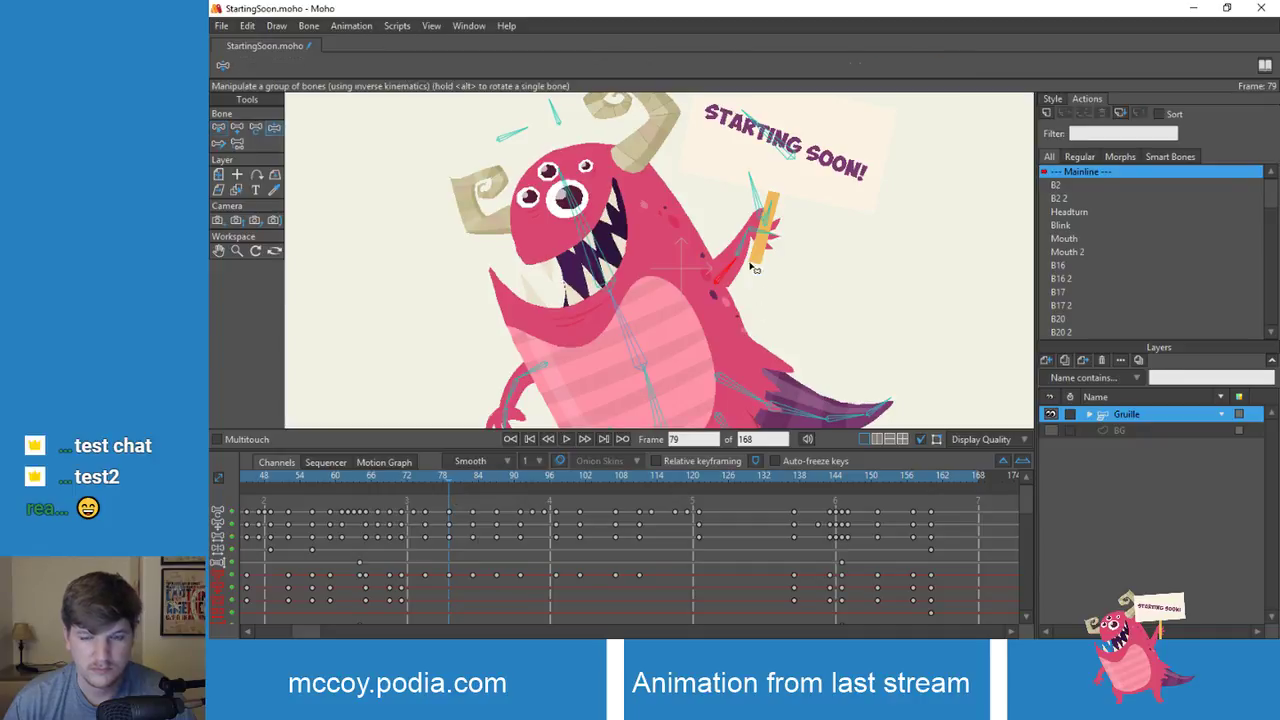
drag(752, 258, 745, 248)
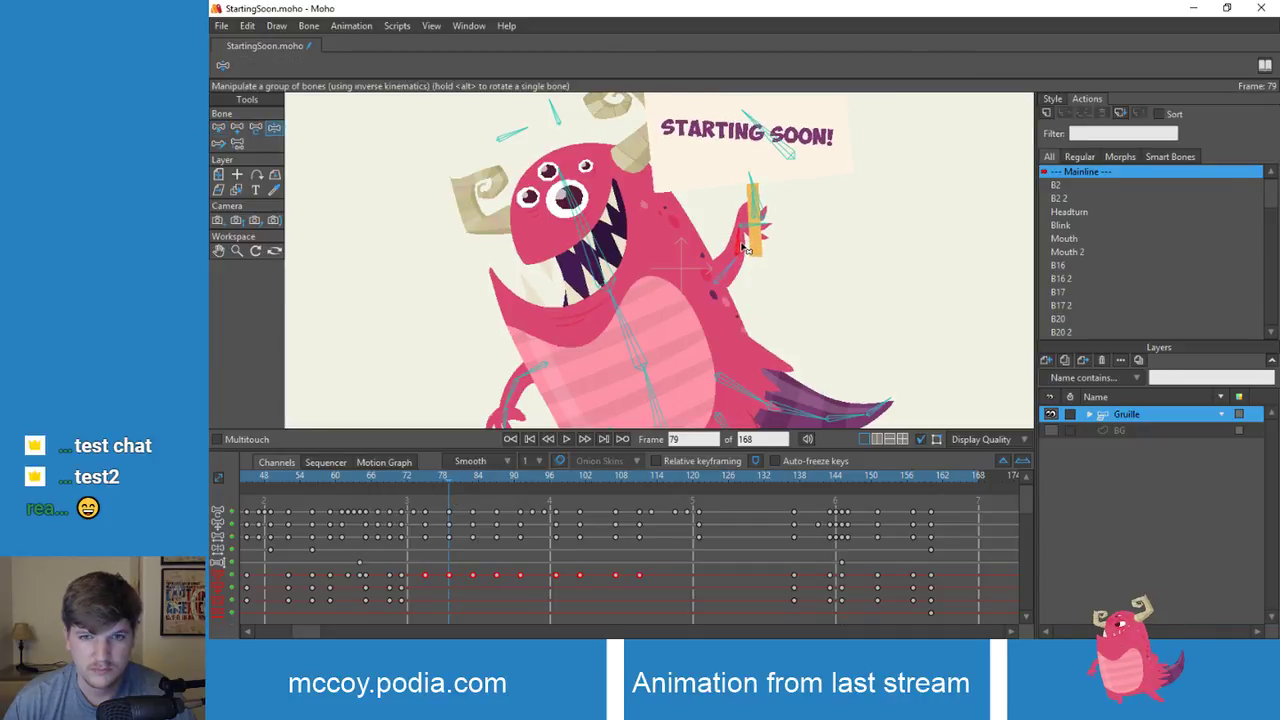
Step: At frame 83, rotate forearm bone B10 outward so the sign lags behind the inward swing, and compare with frame 79
click(425, 478)
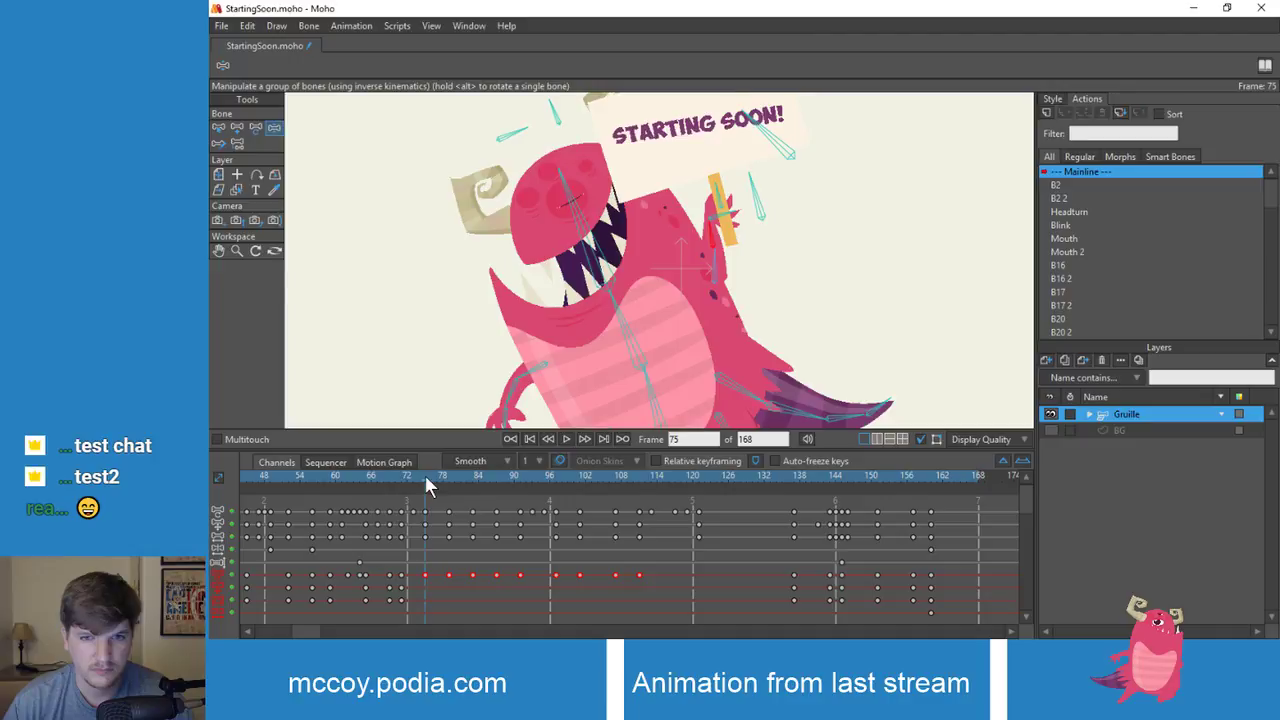
drag(424, 474, 473, 495)
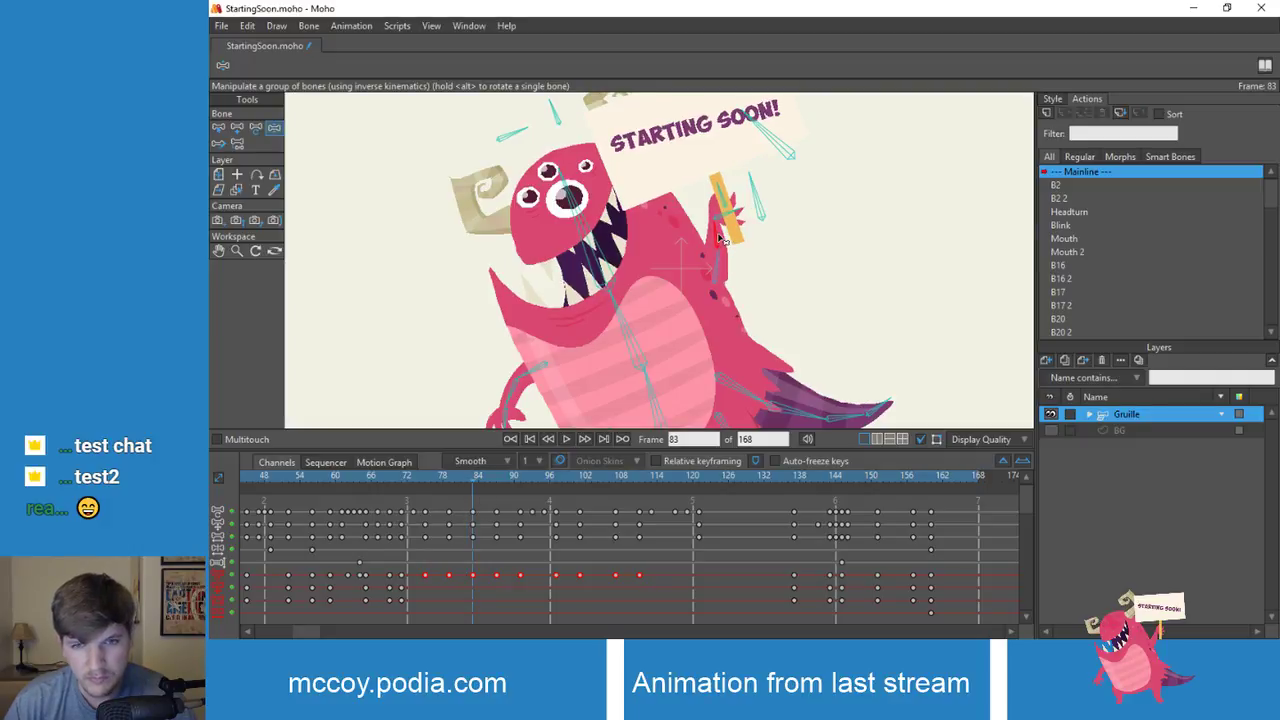
drag(720, 238, 729, 238)
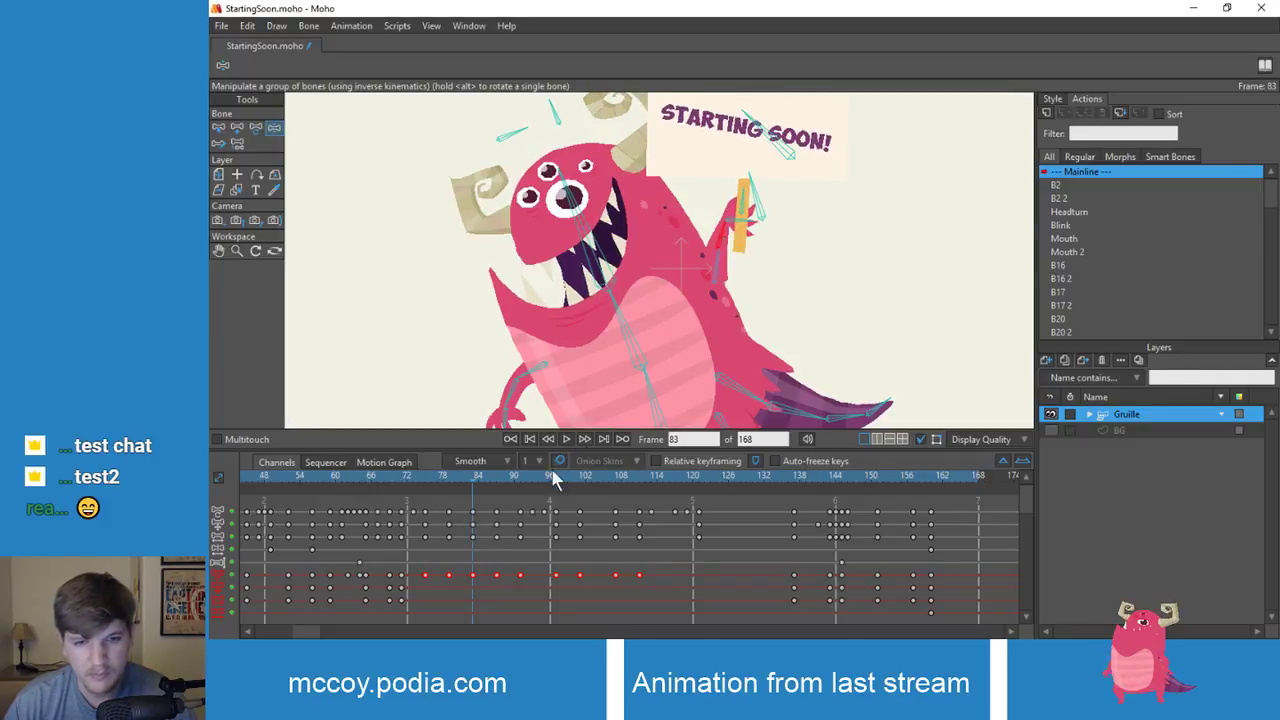
mouse_move(470, 476)
mouse_down()
mouse_move(404, 477)
mouse_move(491, 484)
mouse_move(447, 478)
mouse_up()
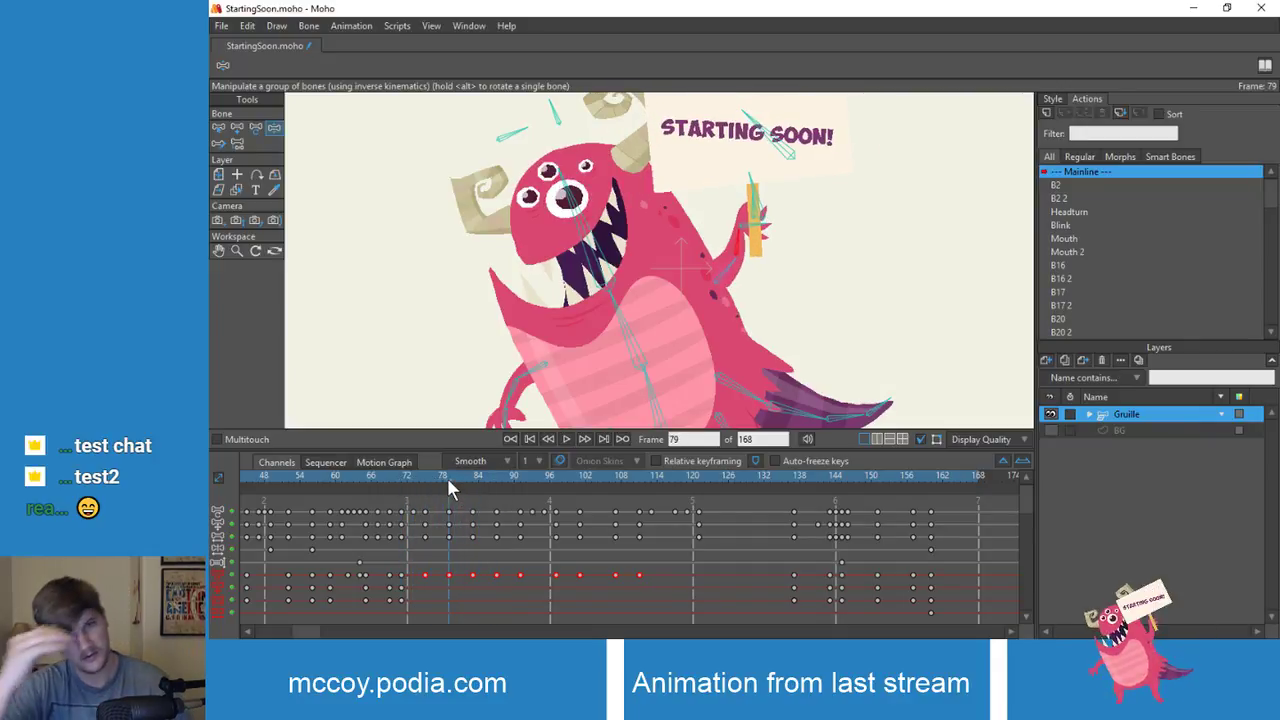
Step: Shift forearm bone B10's wave keys two frames later so they start at frame 77, and check the overlap near the start
click(453, 528)
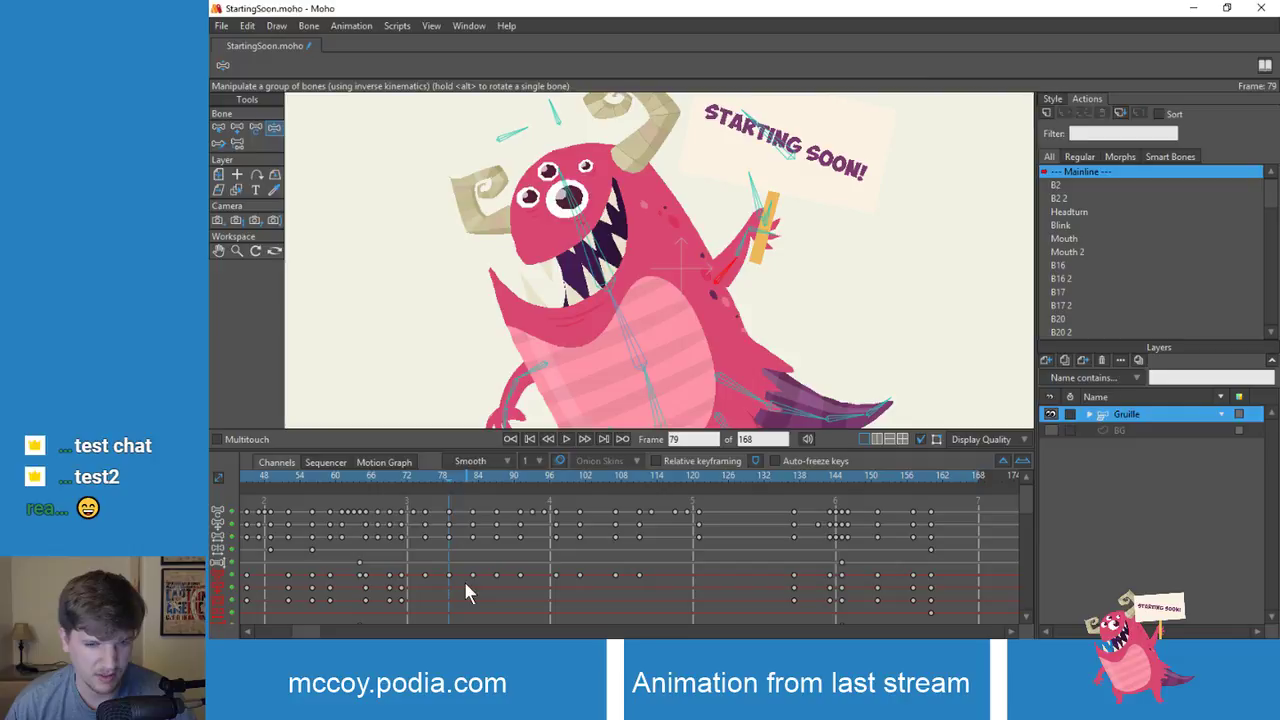
key(b)
mouse_move(447, 477)
mouse_down()
mouse_move(414, 476)
mouse_move(520, 478)
mouse_move(420, 476)
mouse_move(442, 477)
mouse_up()
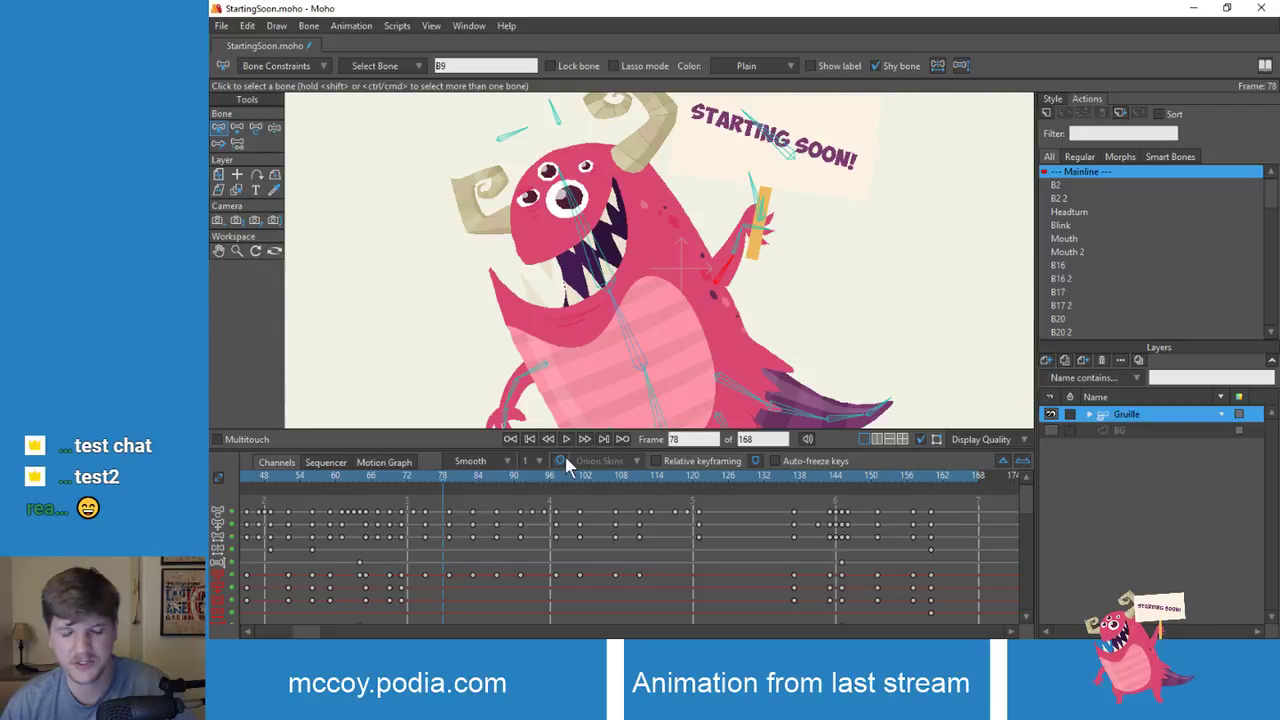
click(426, 476)
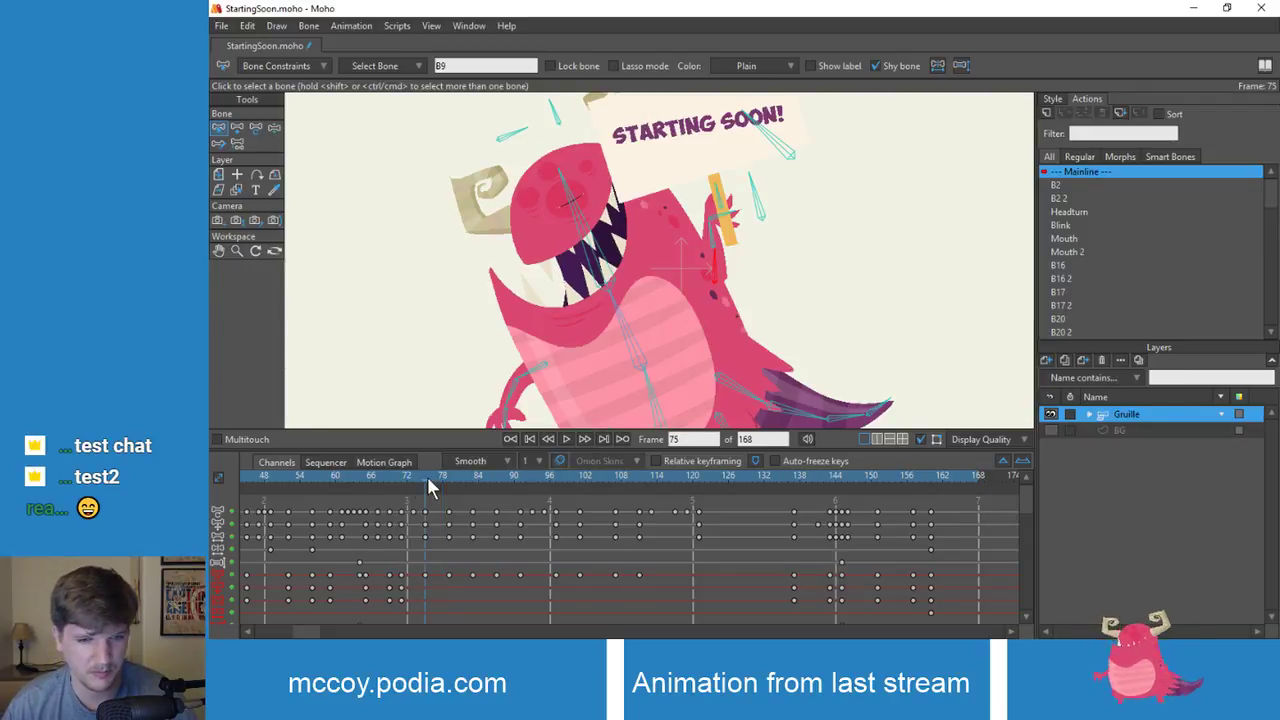
click(712, 243)
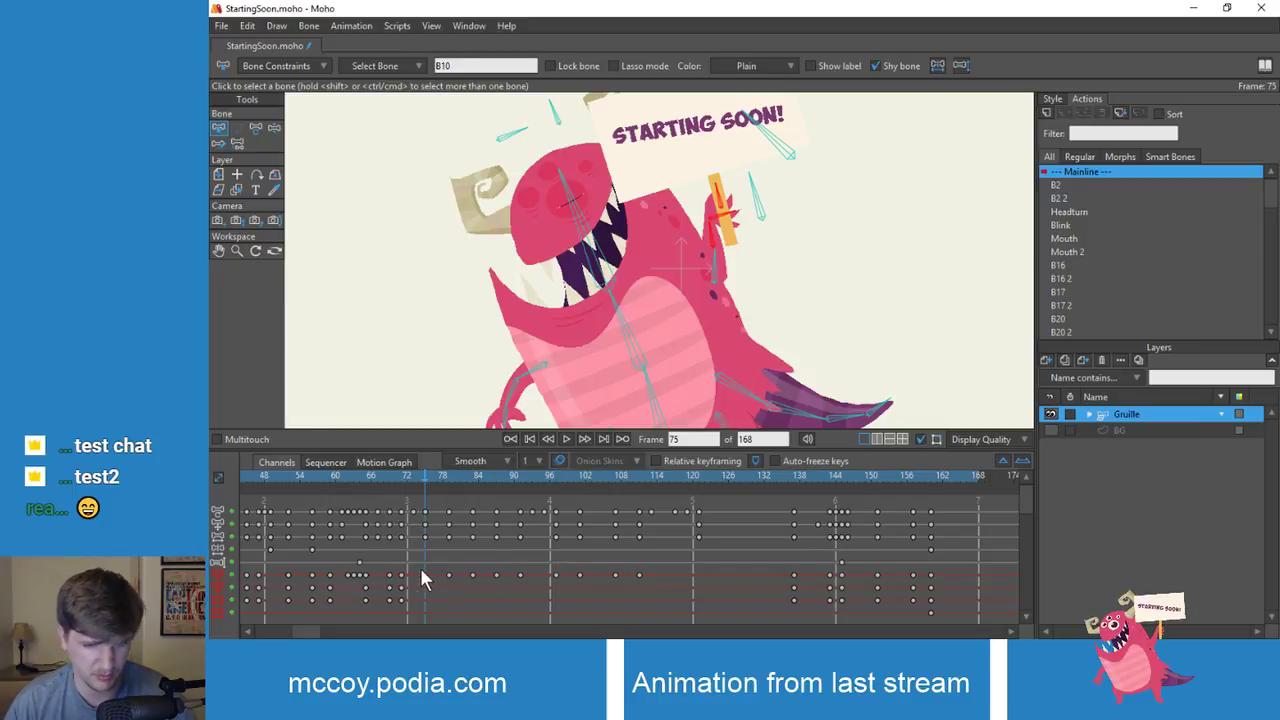
drag(421, 572, 640, 583)
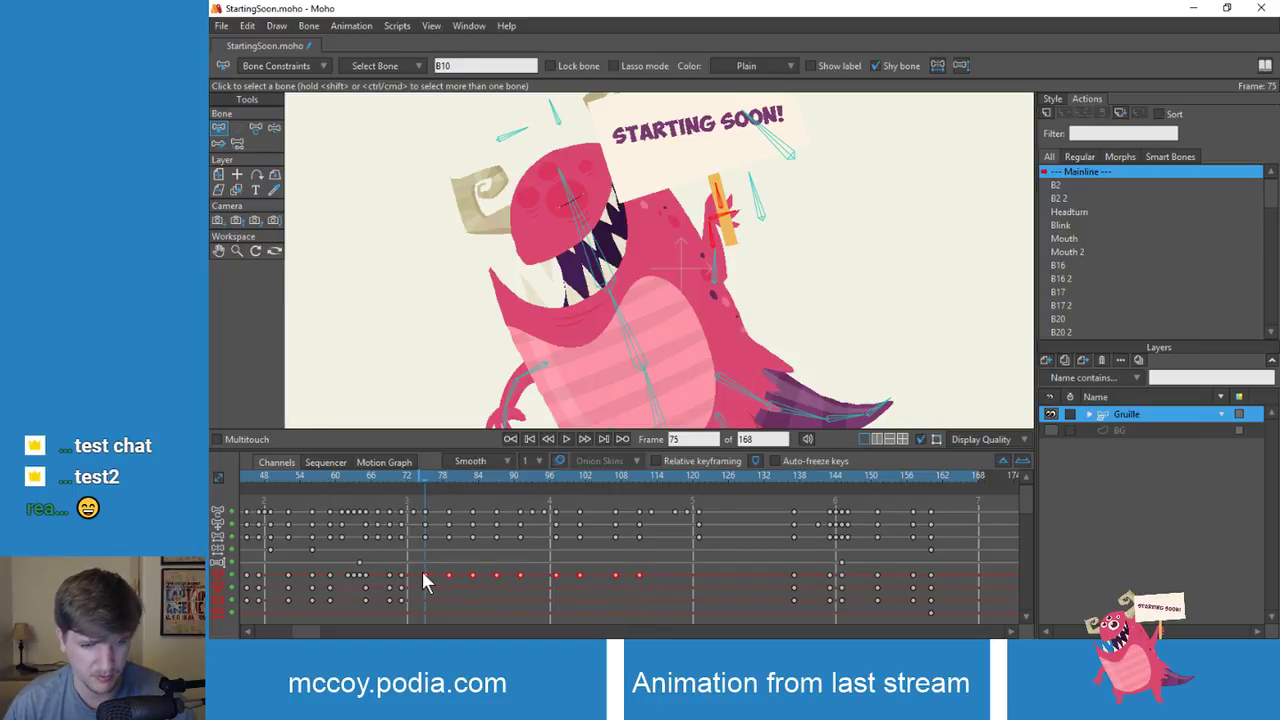
drag(422, 571, 433, 572)
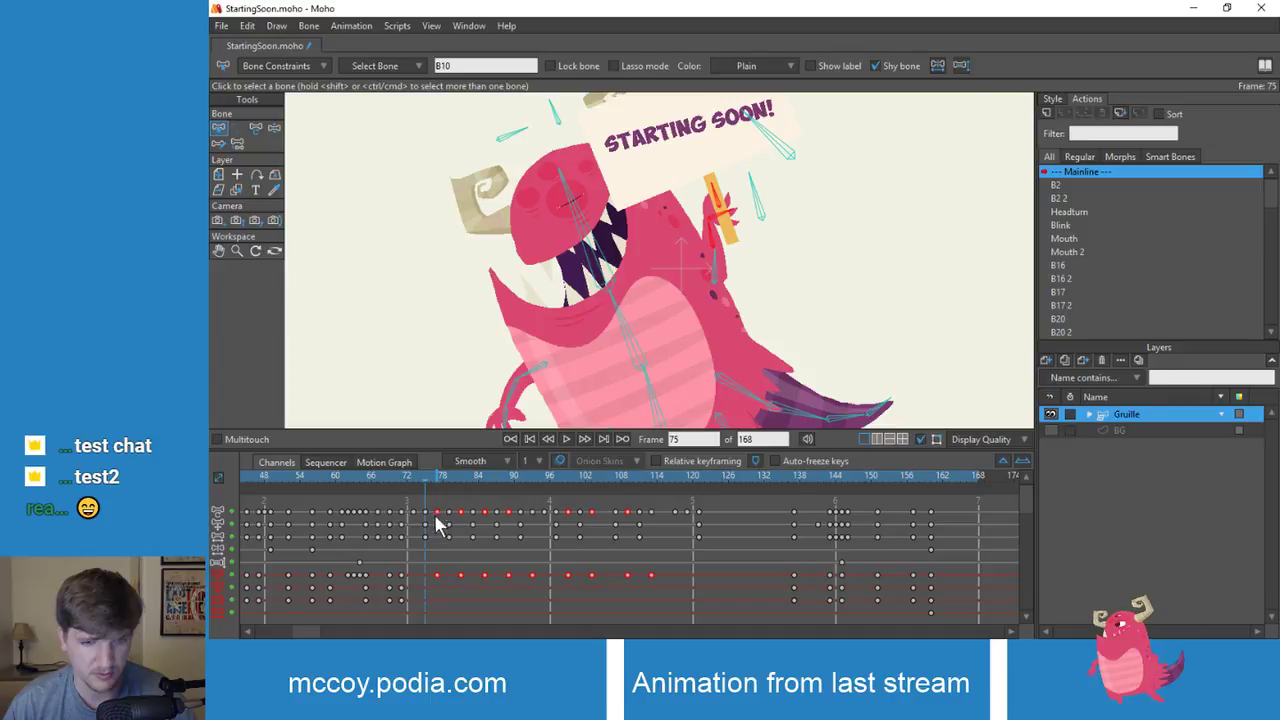
click(434, 484)
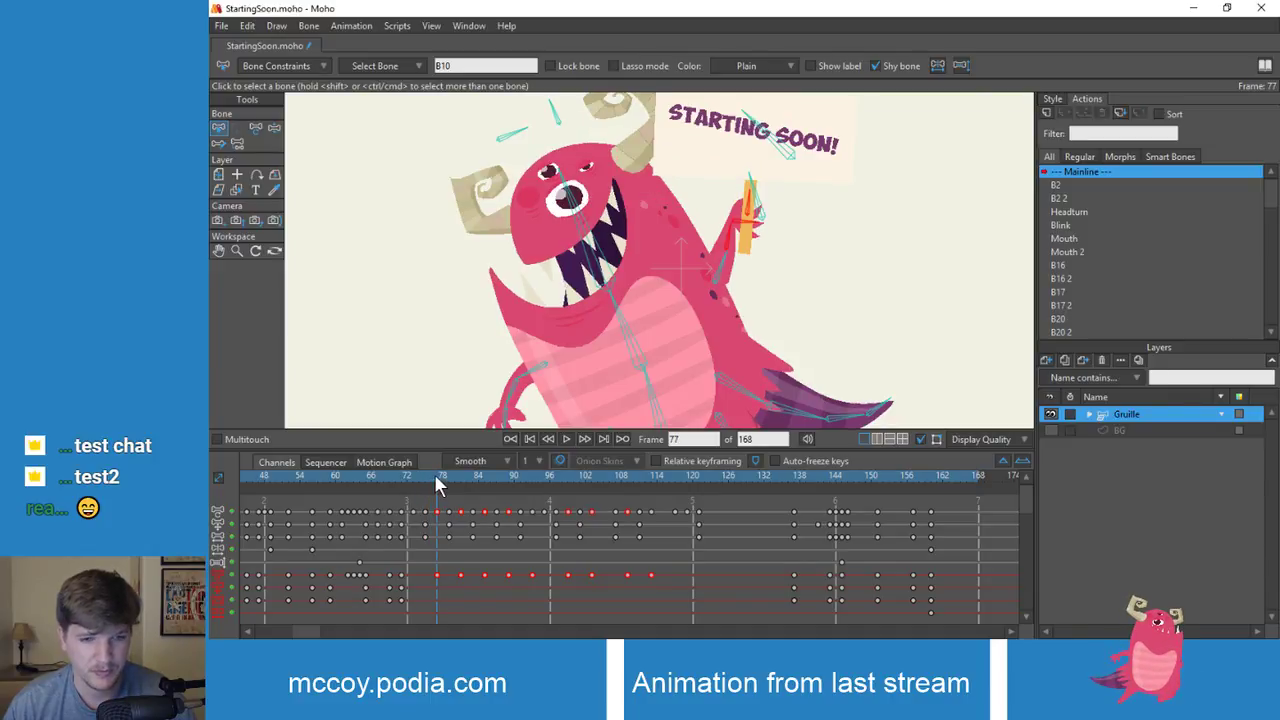
mouse_move(434, 476)
mouse_down()
mouse_move(451, 474)
mouse_move(418, 476)
mouse_move(457, 481)
mouse_move(424, 482)
mouse_move(440, 484)
mouse_up()
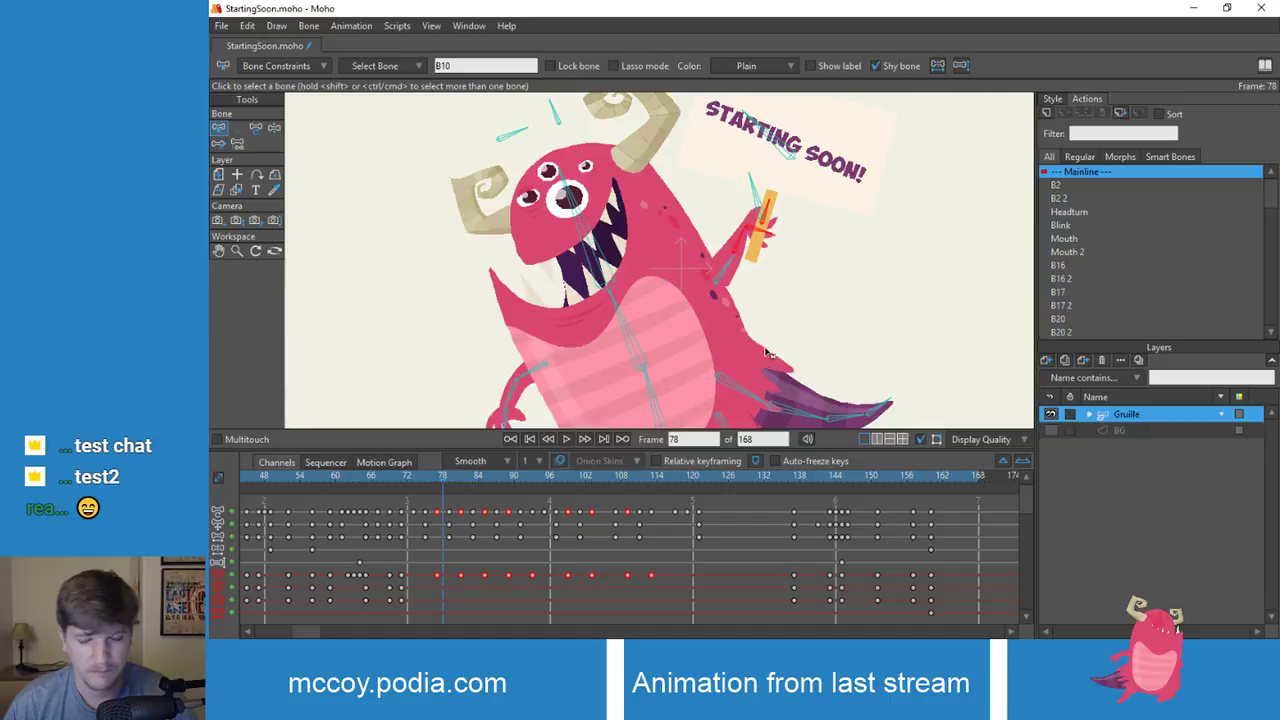
key(Left)
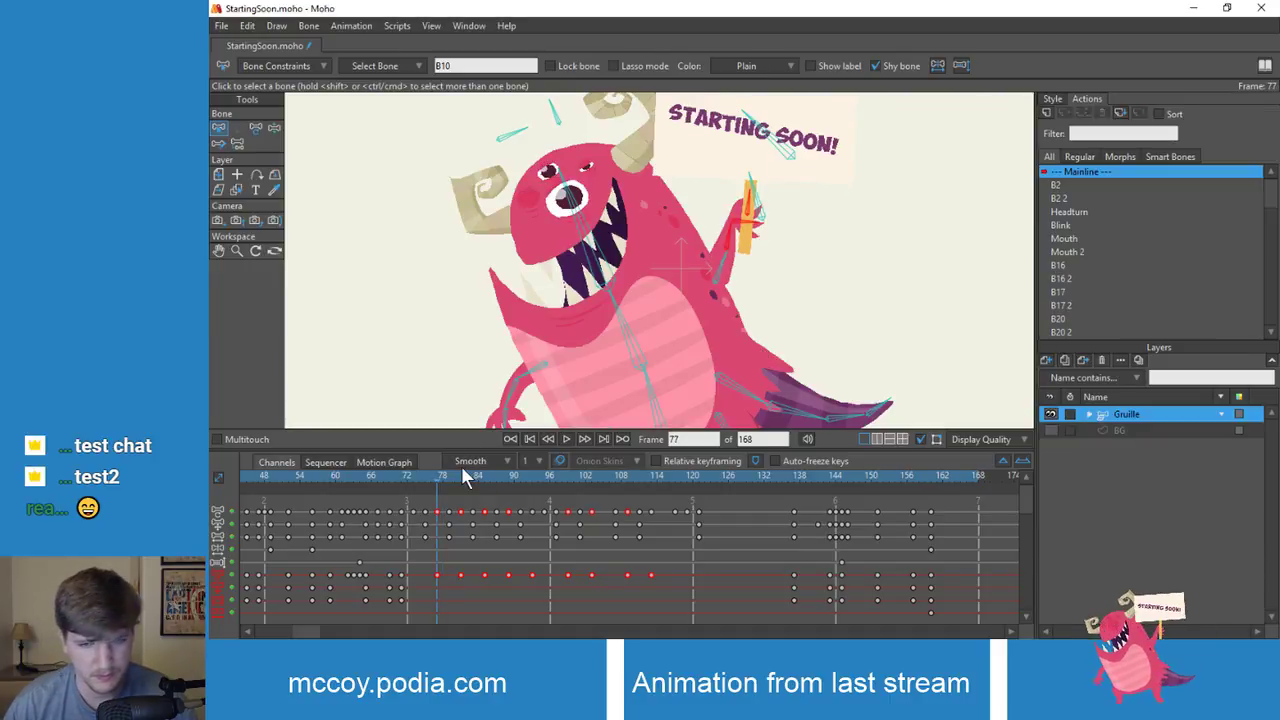
Step: At frame 77, rotate forearm bone B10 inward with Manipulate Bones so the sign drags behind the upper arm
key(z)
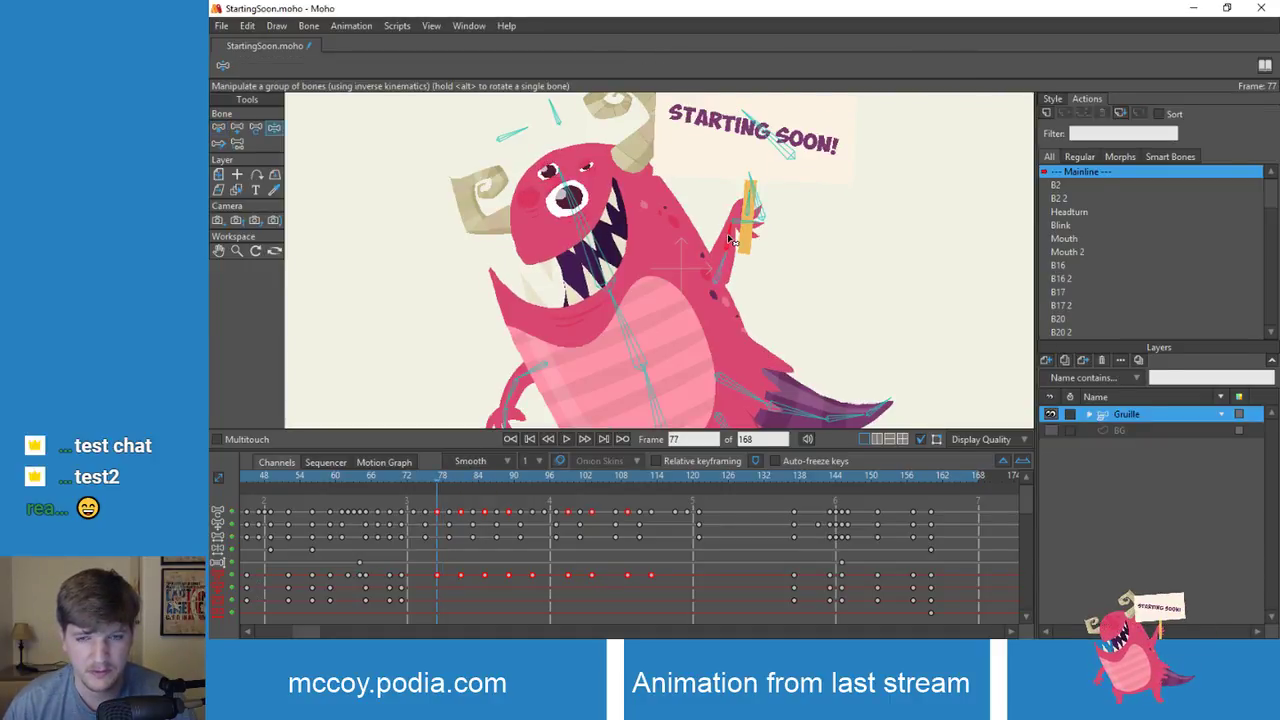
drag(730, 240, 725, 237)
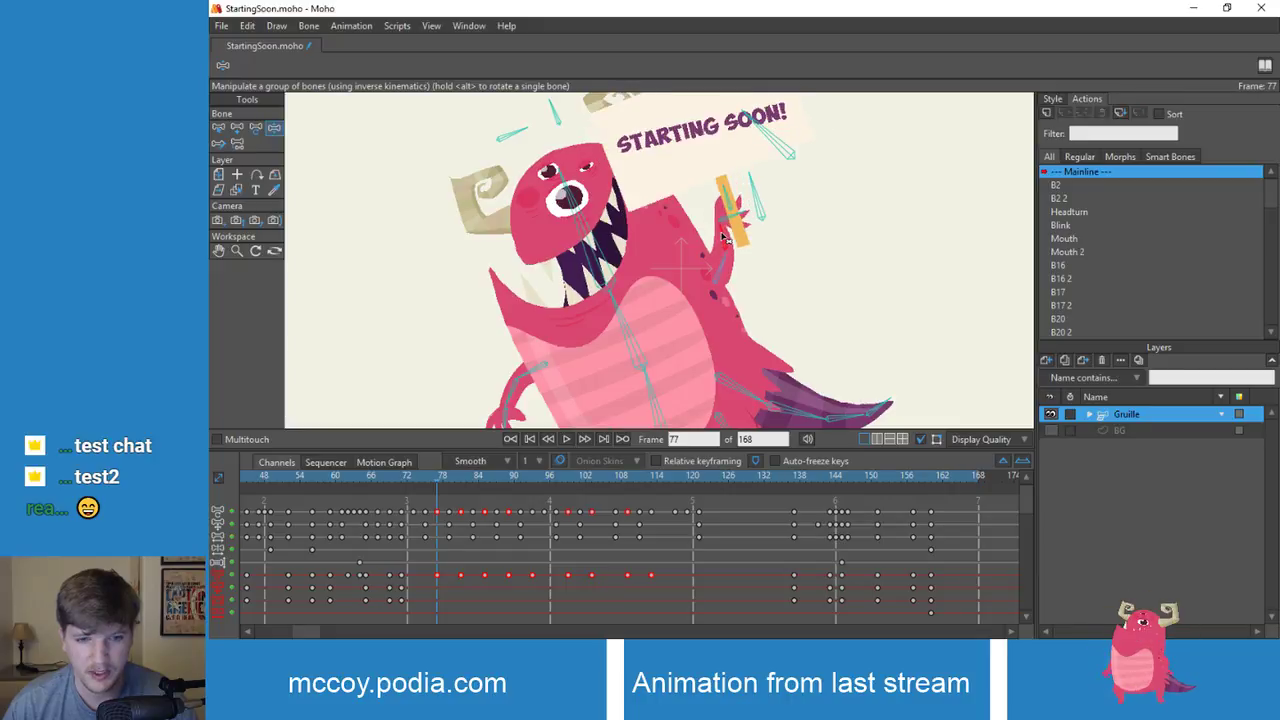
key(Left)
key(Left)
key(Left)
Step: At frame 81, rotate forearm bone B10 outward so the sign lags behind the inward swing
key(Right)
key(Right)
key(Right)
key(Right)
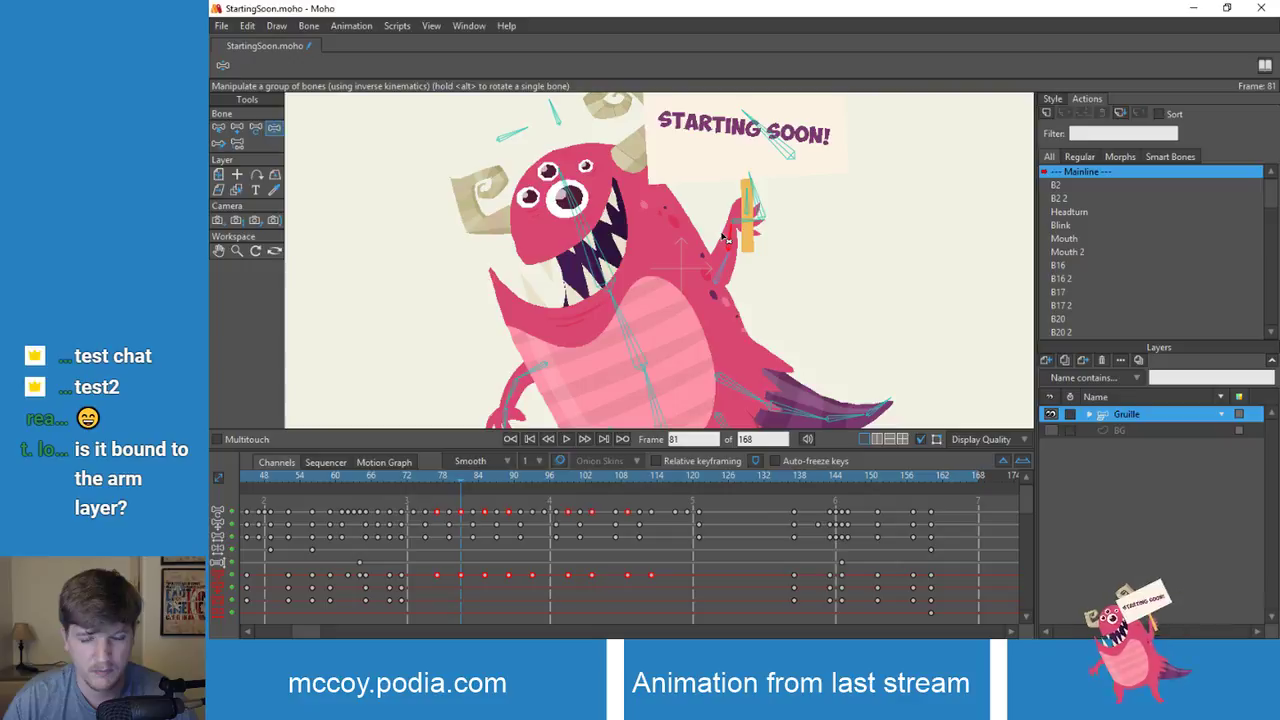
key(Left)
key(Right)
key(Right)
key(Right)
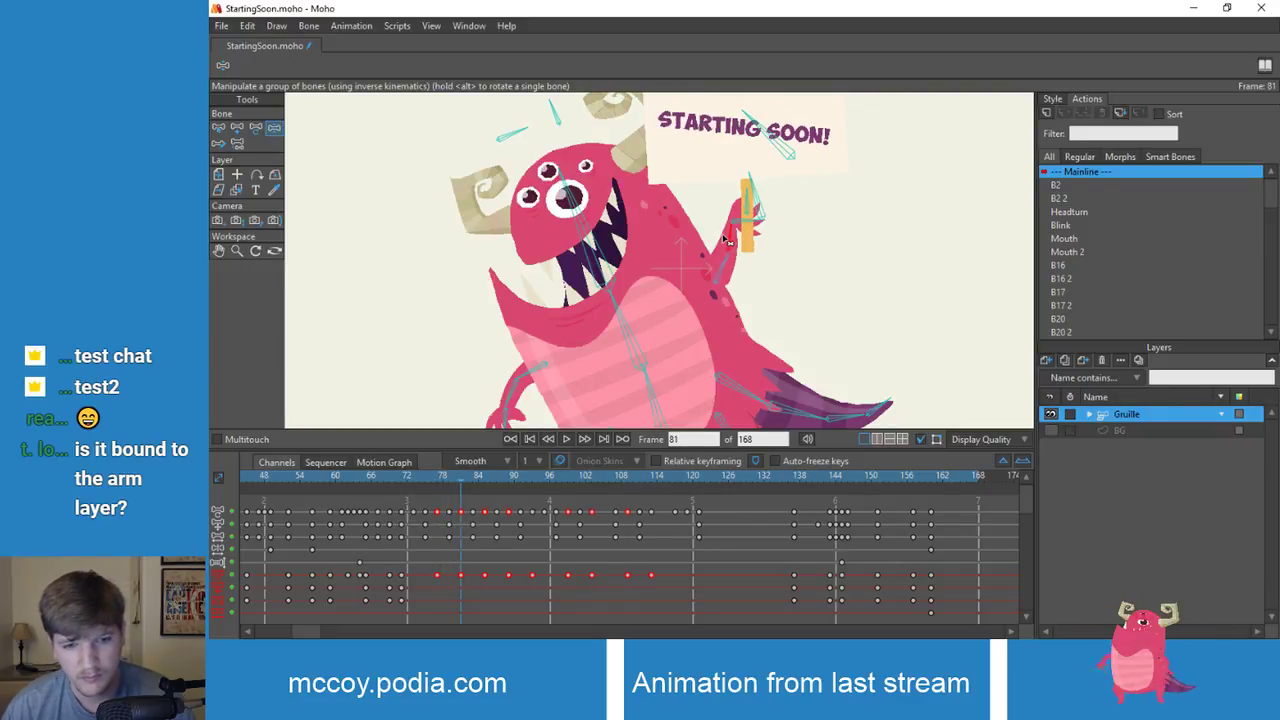
key(Left)
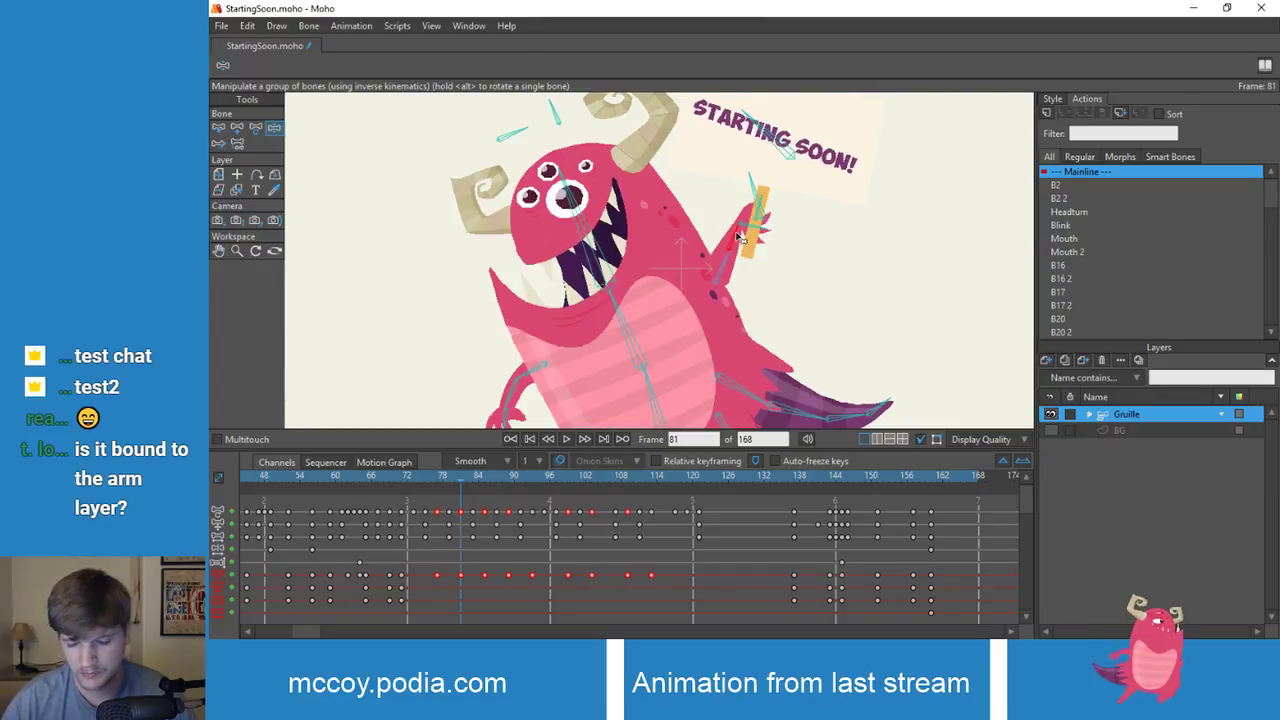
Step: At frame 85, rotate forearm bone B10 inward to repeat the drag on the next outward swing
key(Left)
key(Left)
key(Right)
key(Right)
key(Right)
key(Right)
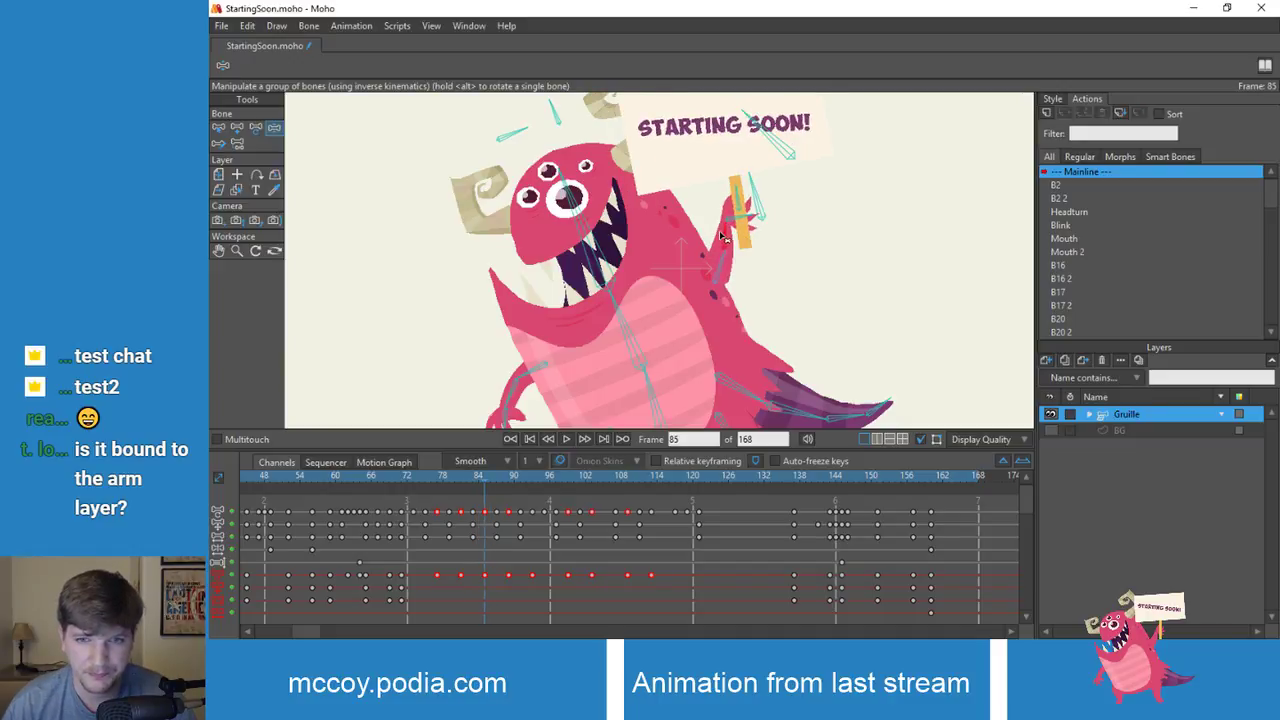
drag(724, 236, 720, 237)
Step: Review the wave from frame 75 onward, and rotate forearm bone B10 slightly outward at frame 93
drag(456, 476, 428, 524)
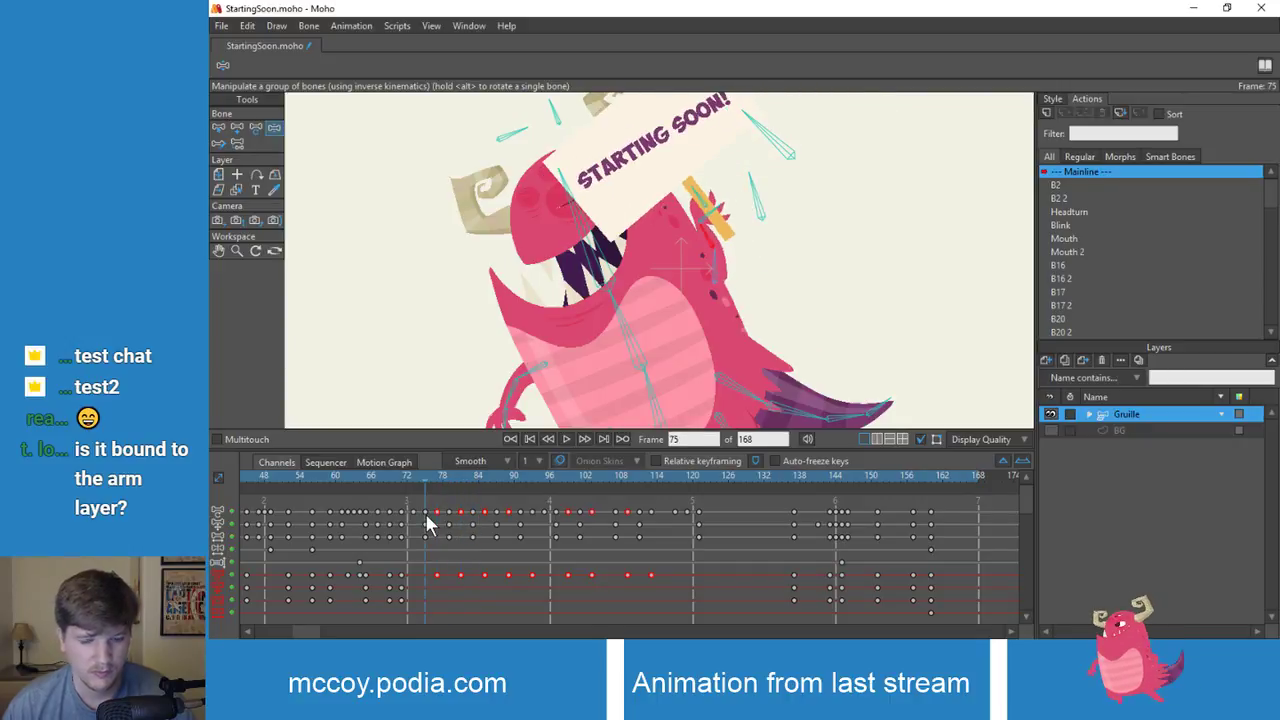
click(431, 481)
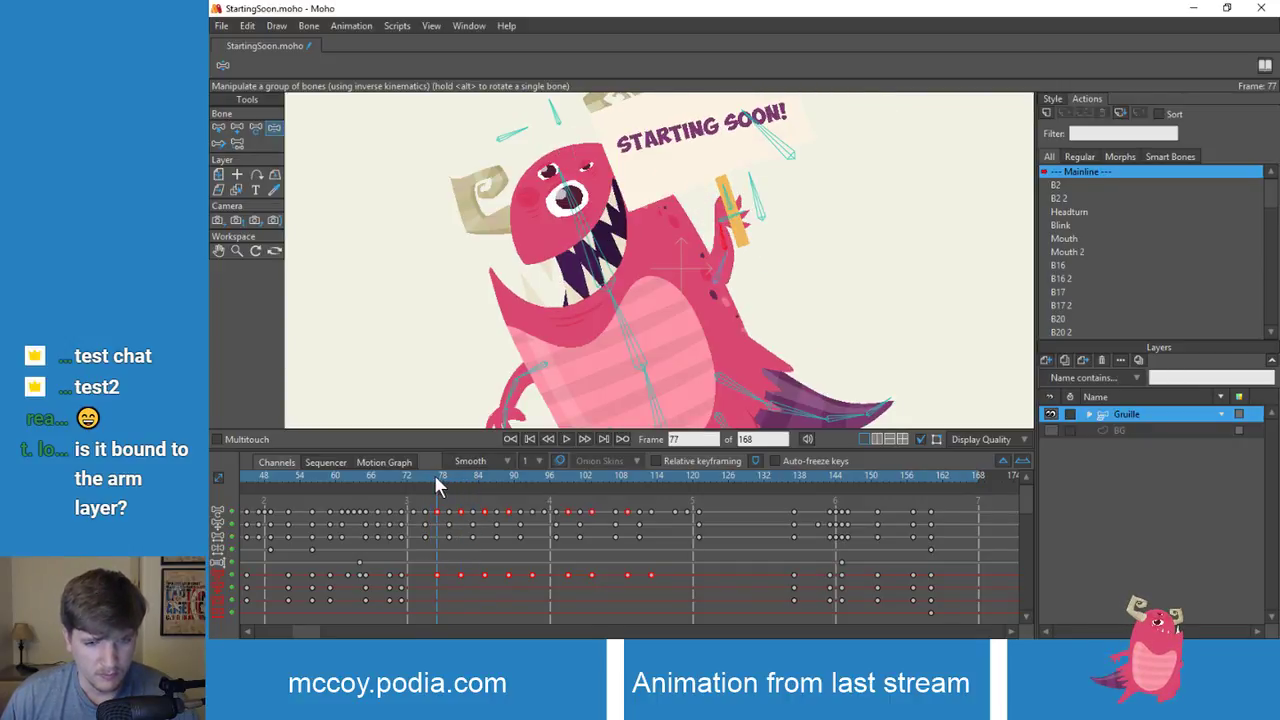
drag(436, 478, 463, 485)
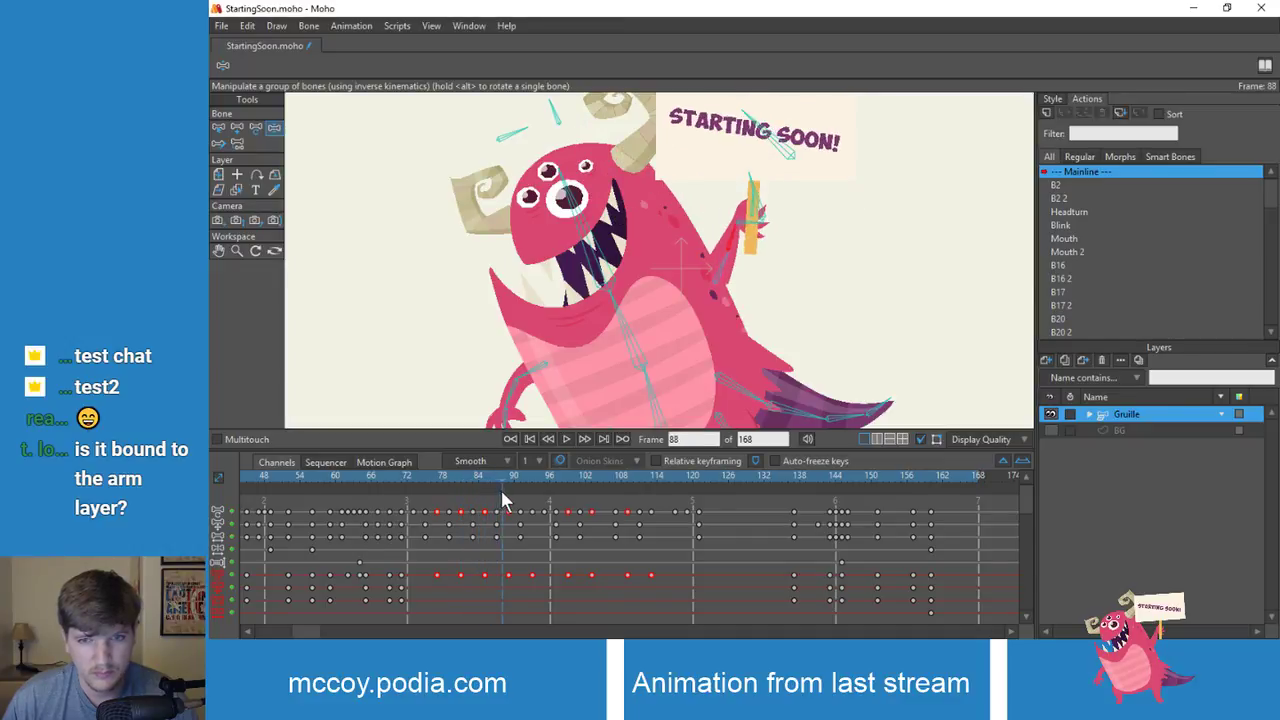
drag(516, 499, 484, 516)
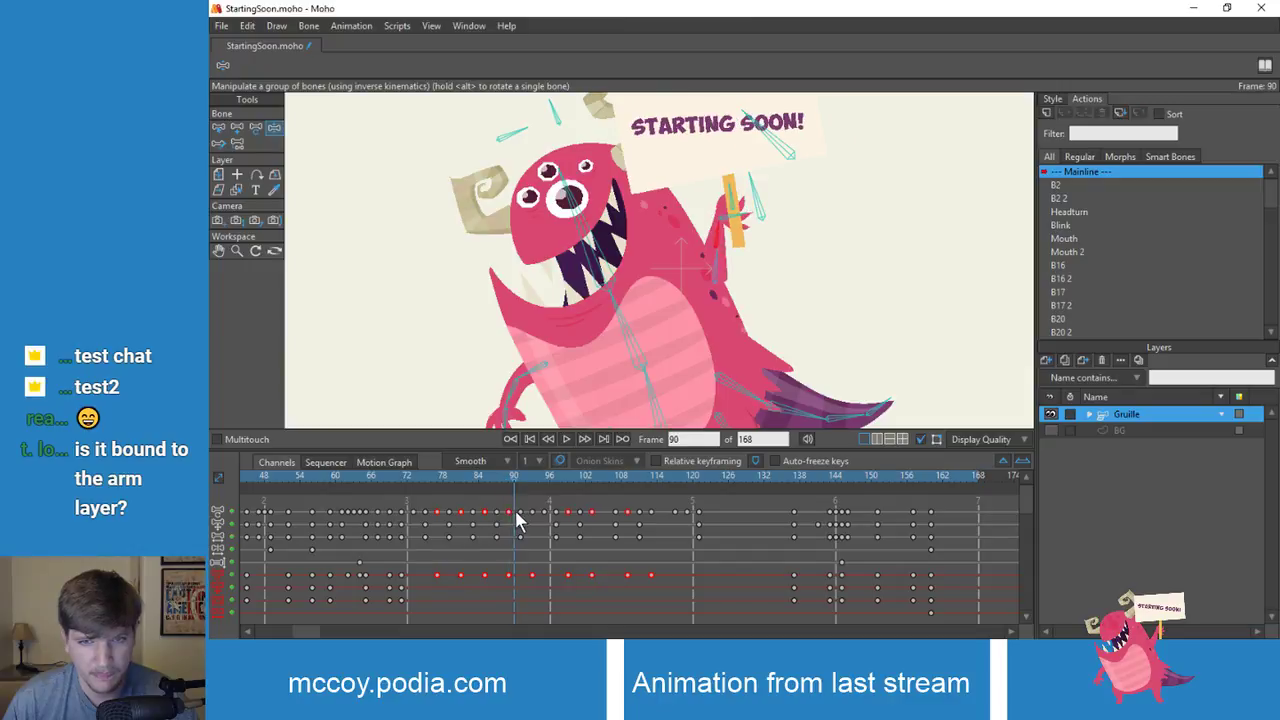
mouse_move(530, 522)
mouse_down()
mouse_move(508, 522)
mouse_move(530, 518)
mouse_up()
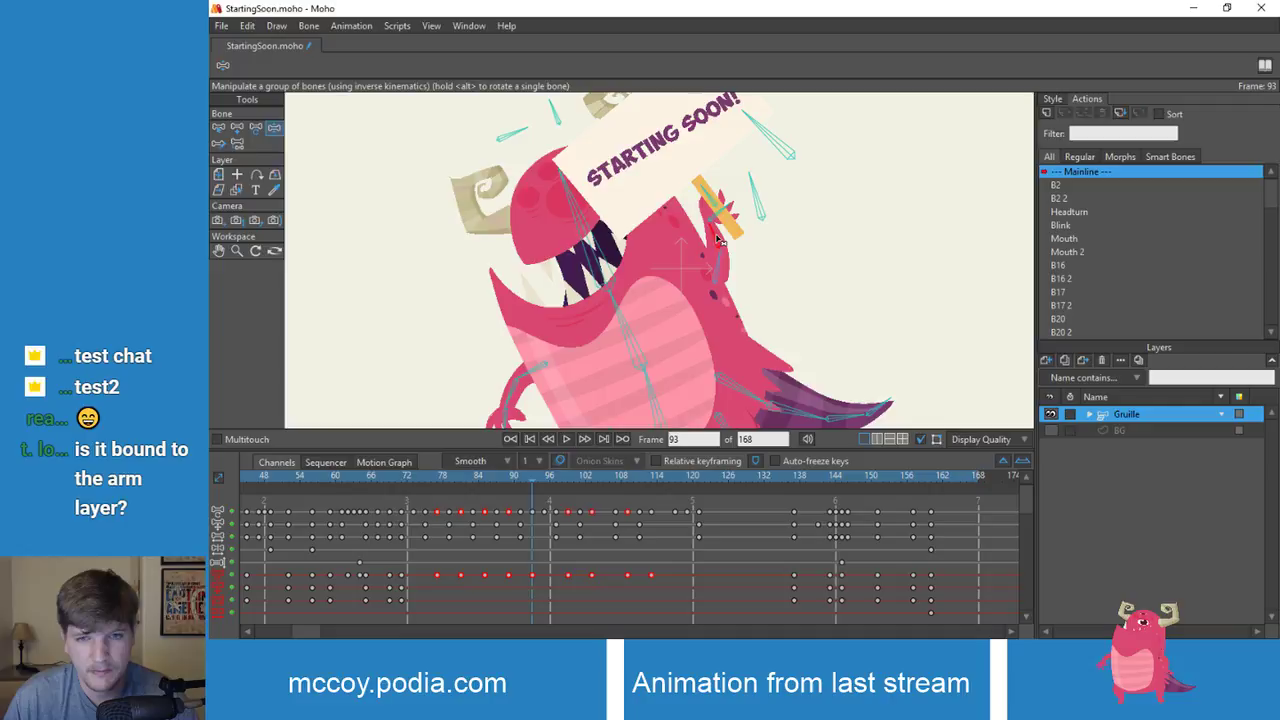
mouse_move(717, 248)
mouse_down()
mouse_move(738, 246)
mouse_move(719, 247)
mouse_up()
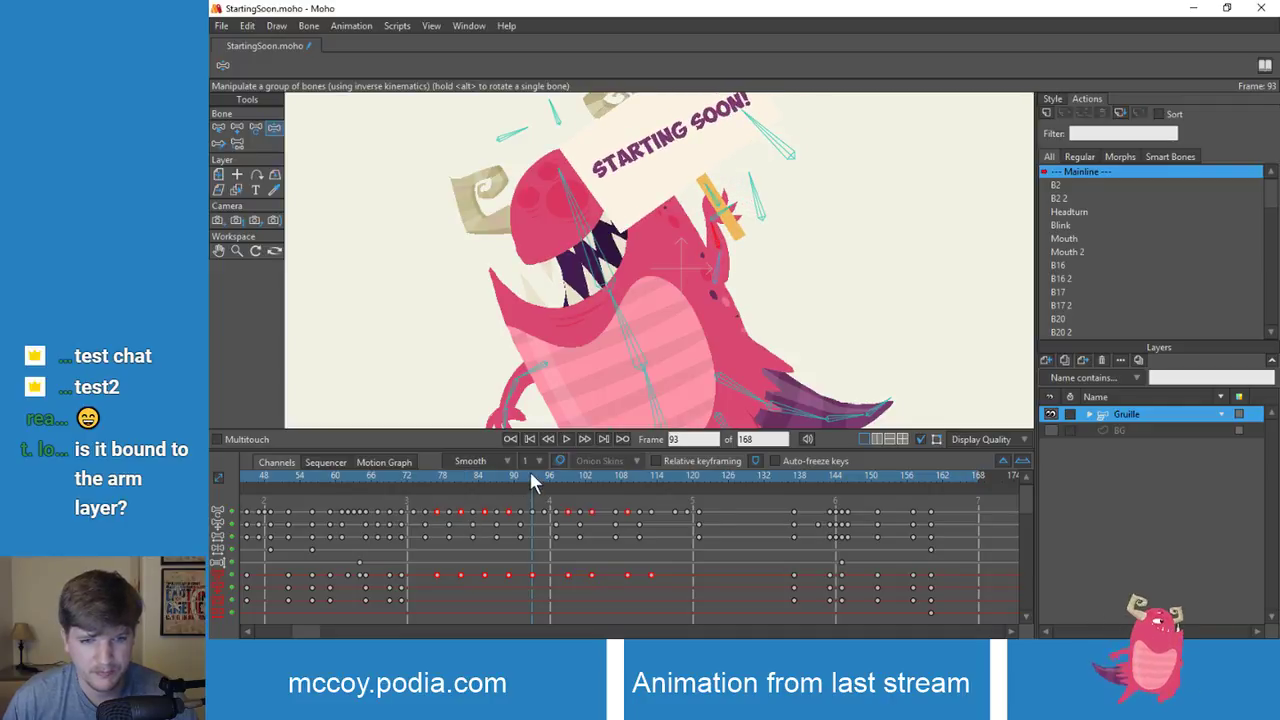
Step: At frame 109, rotate forearm bone B10 inward so the sign trails the final outward swing
drag(531, 480, 569, 487)
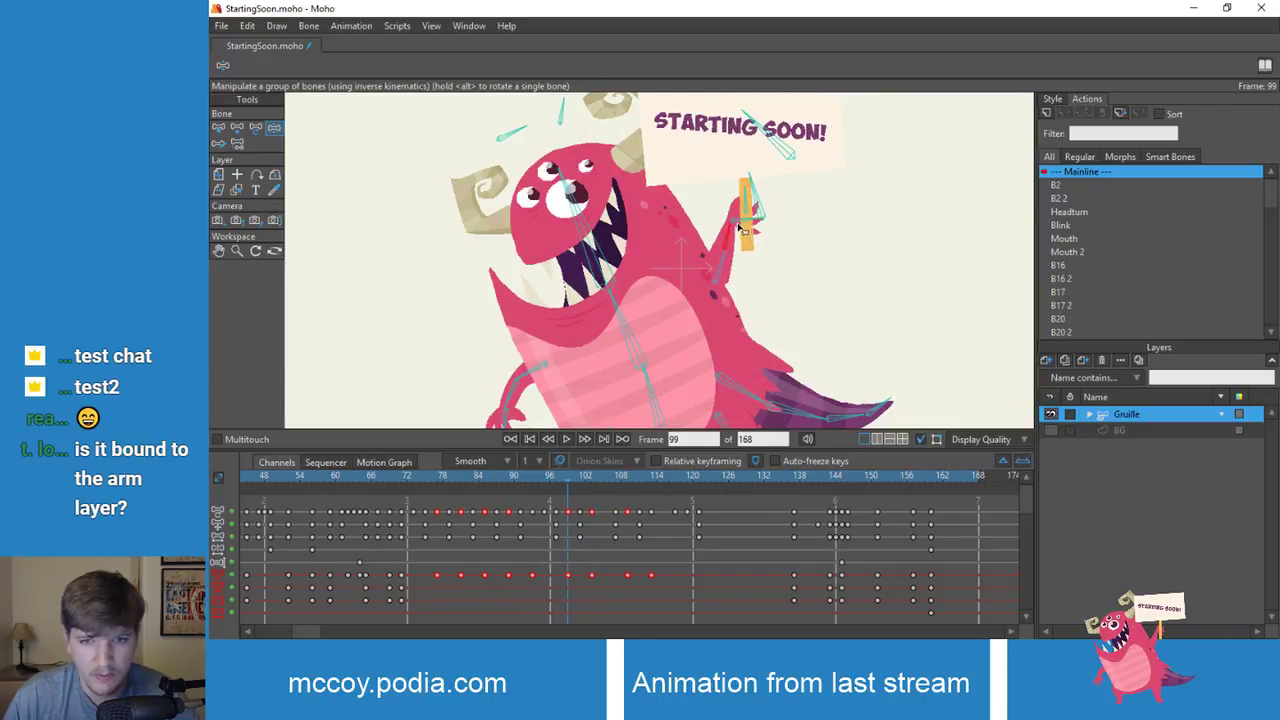
drag(540, 490, 585, 497)
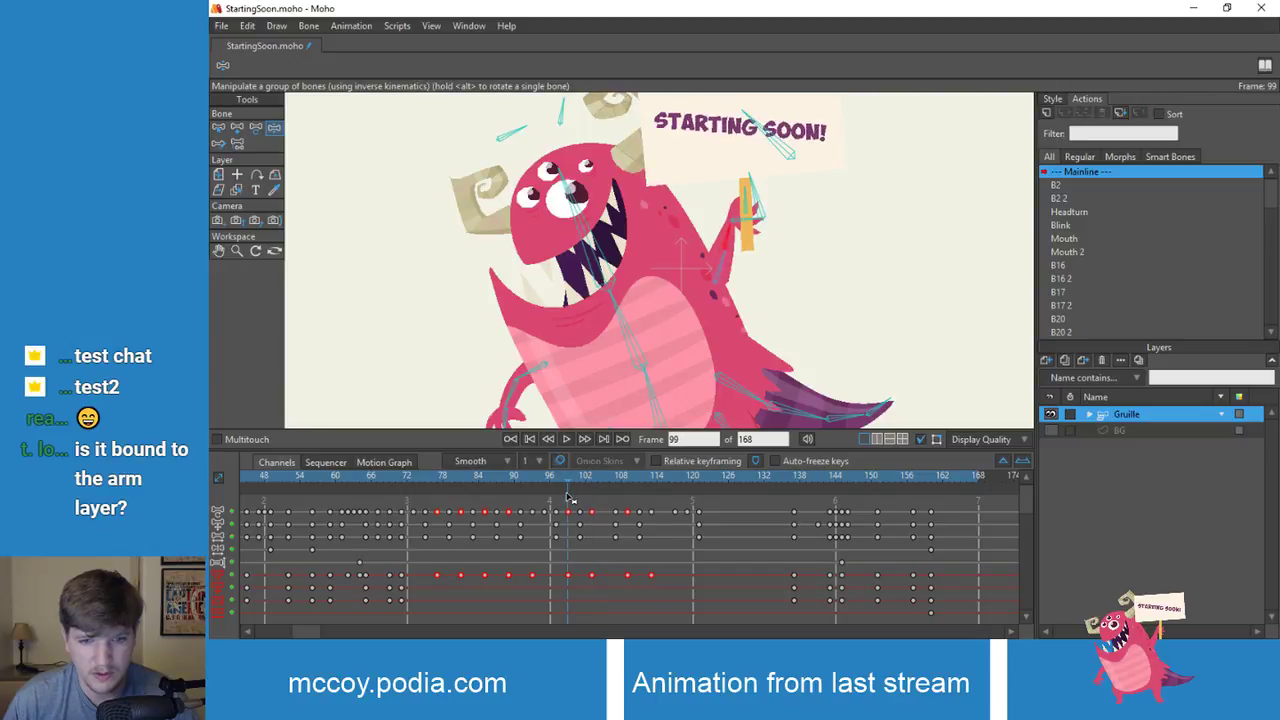
drag(568, 497, 630, 497)
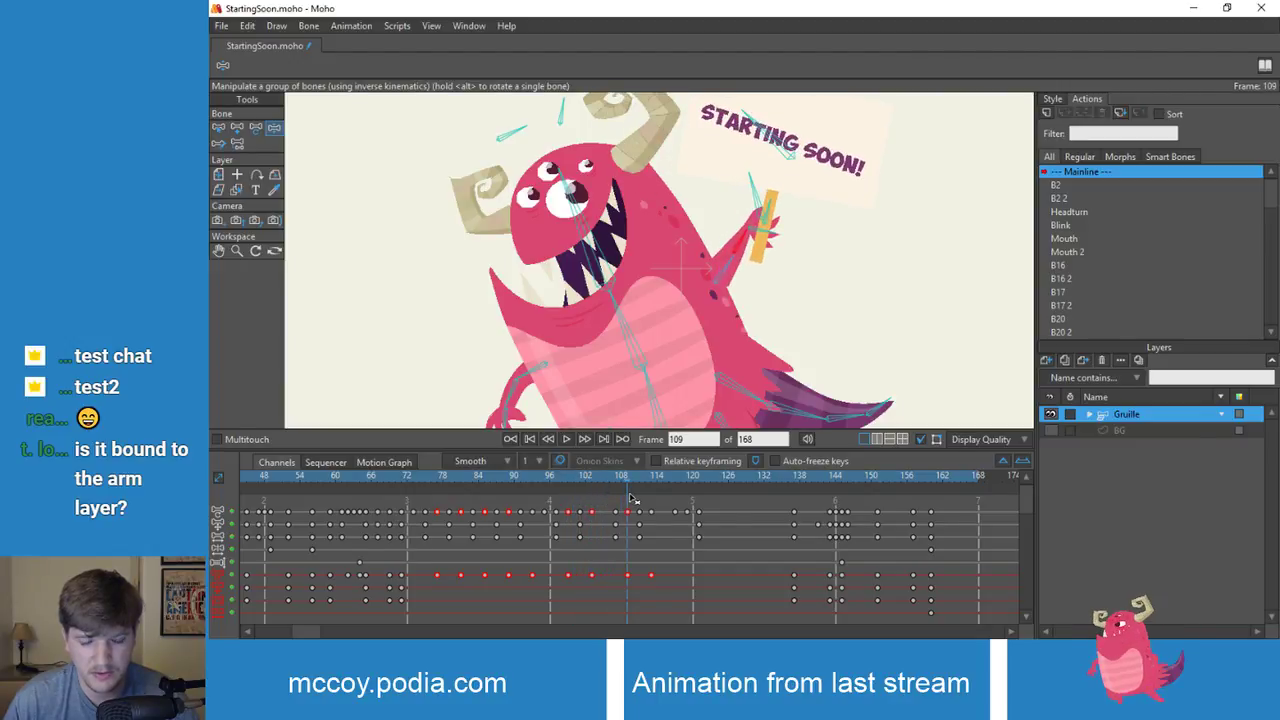
drag(760, 226, 733, 237)
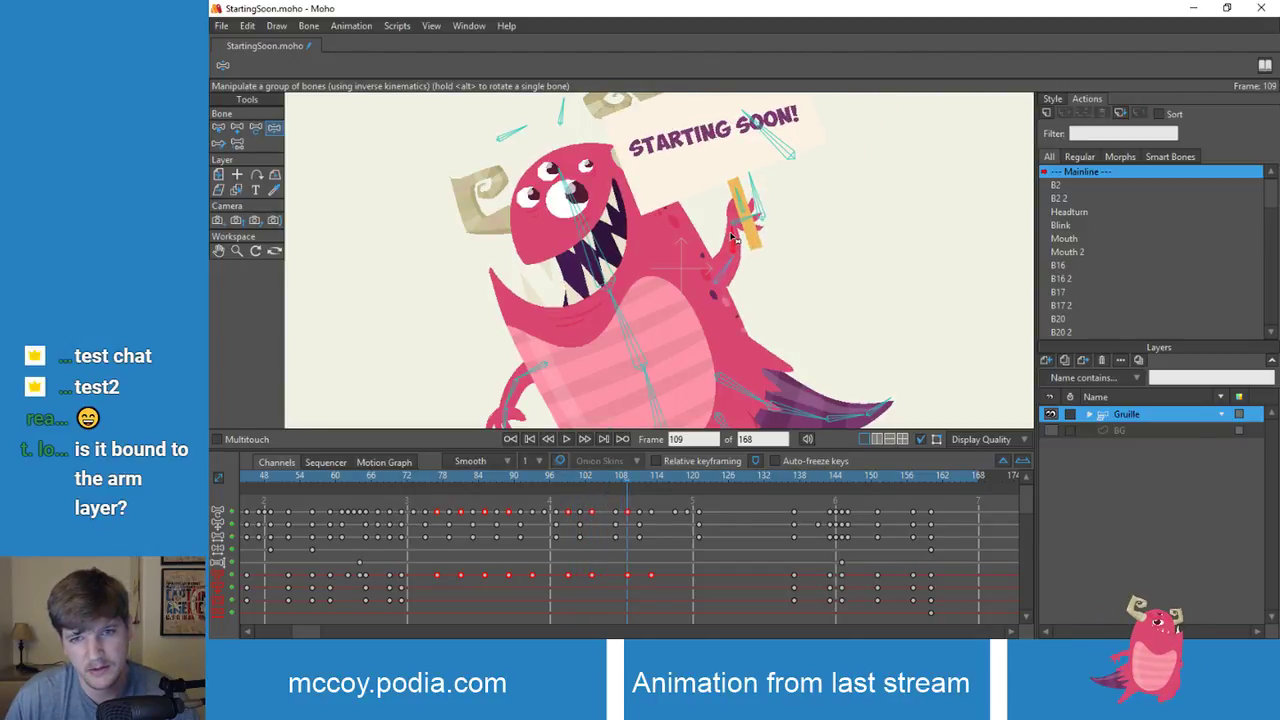
Step: Rotate forearm bone B10 inward at frame 99, and set an outward forearm pose at frame 97
drag(626, 474, 569, 523)
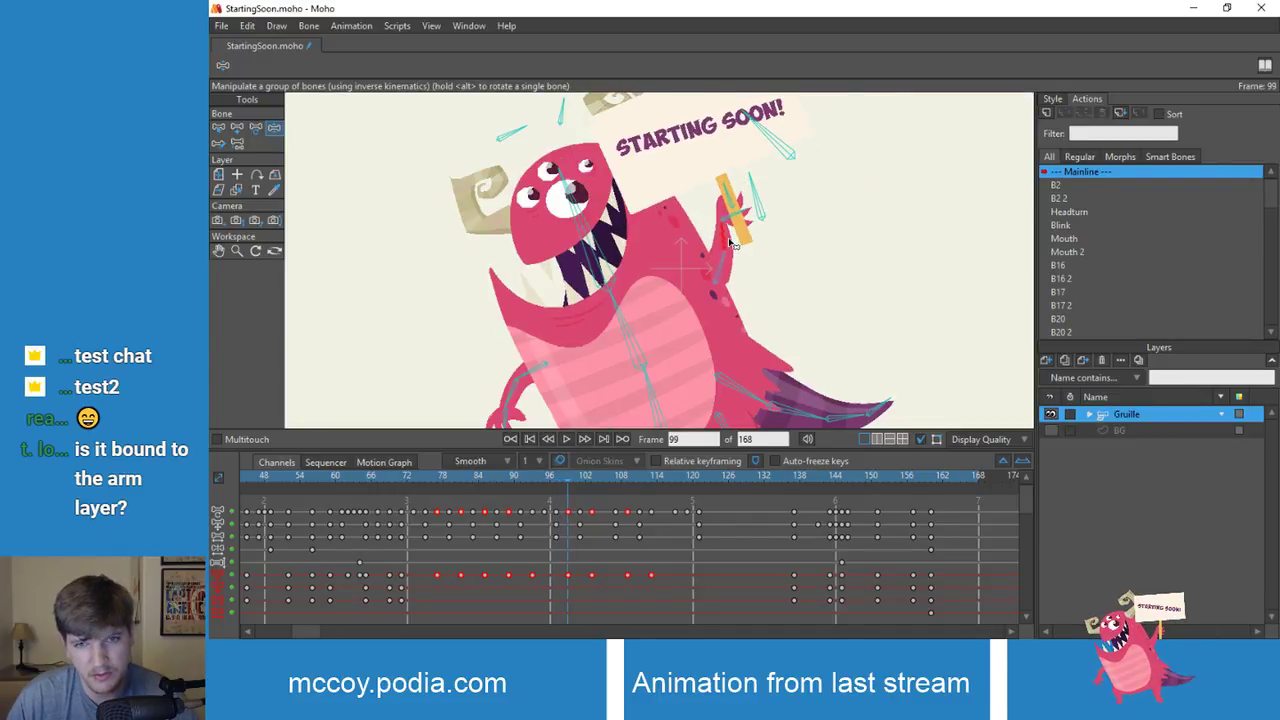
mouse_move(544, 483)
mouse_down()
mouse_move(488, 478)
mouse_move(569, 488)
mouse_up()
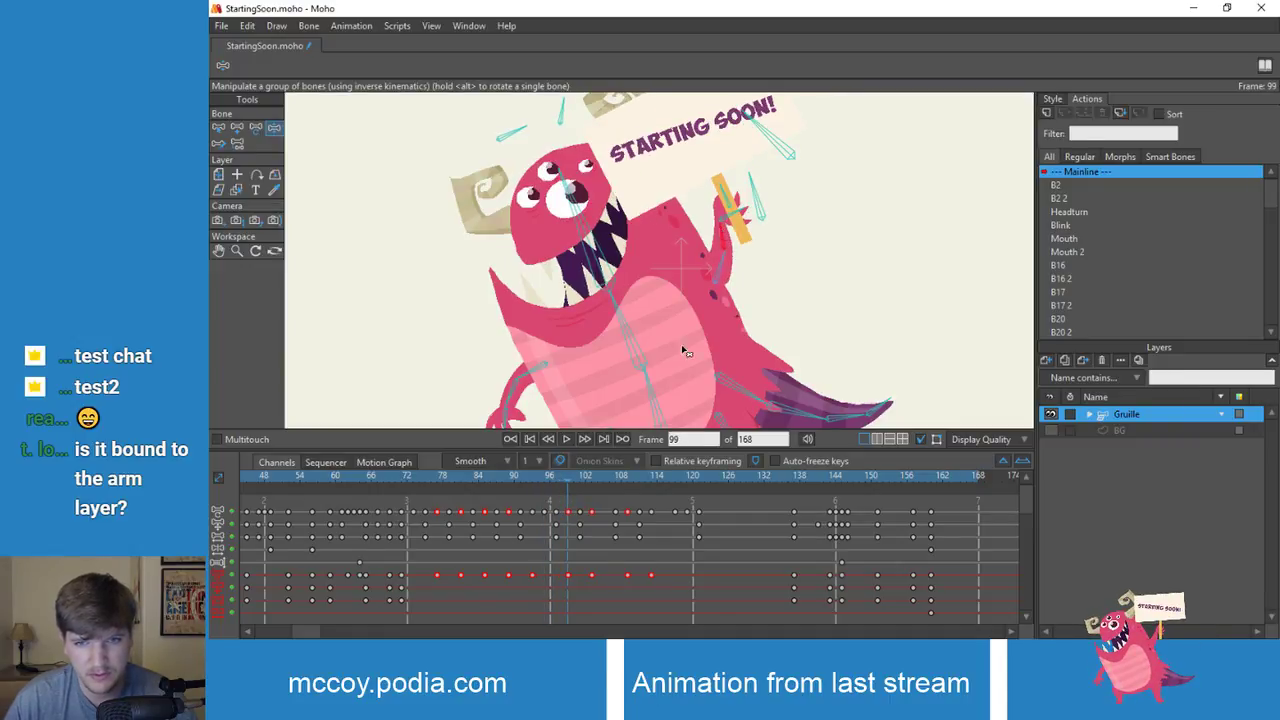
mouse_move(568, 476)
mouse_down()
mouse_move(589, 478)
mouse_move(562, 485)
mouse_move(590, 487)
mouse_move(537, 489)
mouse_move(561, 489)
mouse_up()
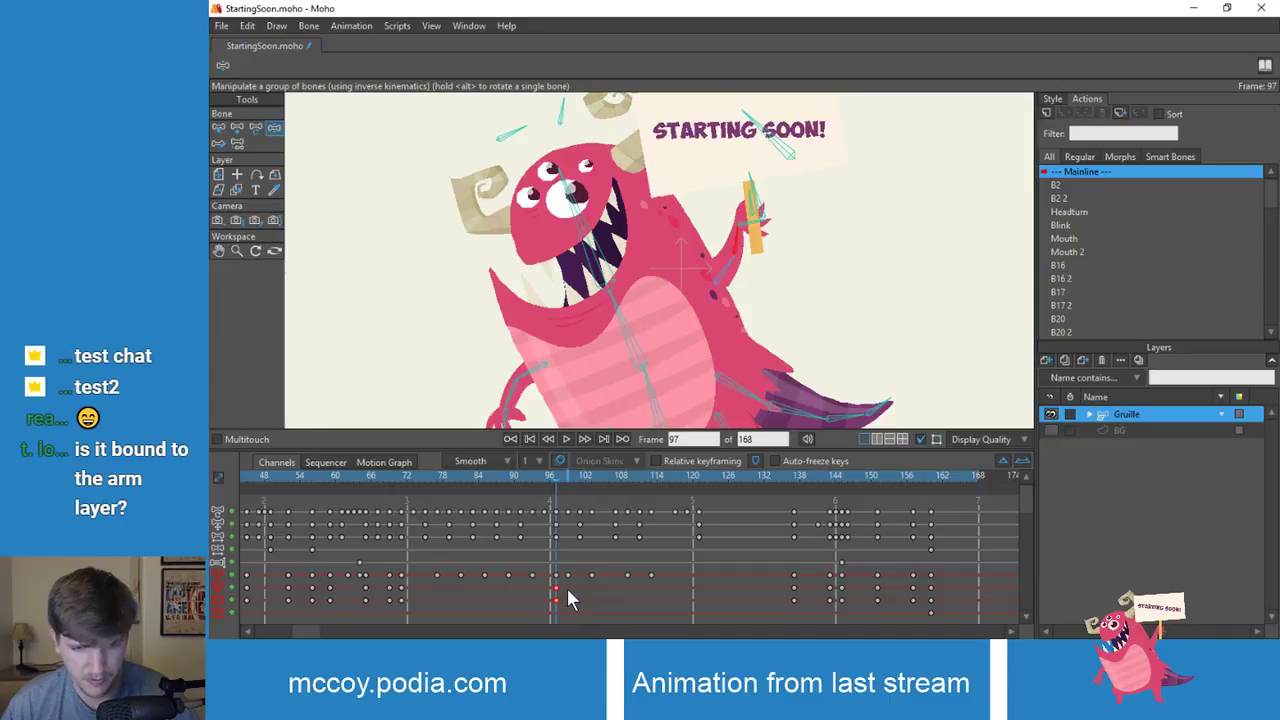
drag(560, 474, 555, 521)
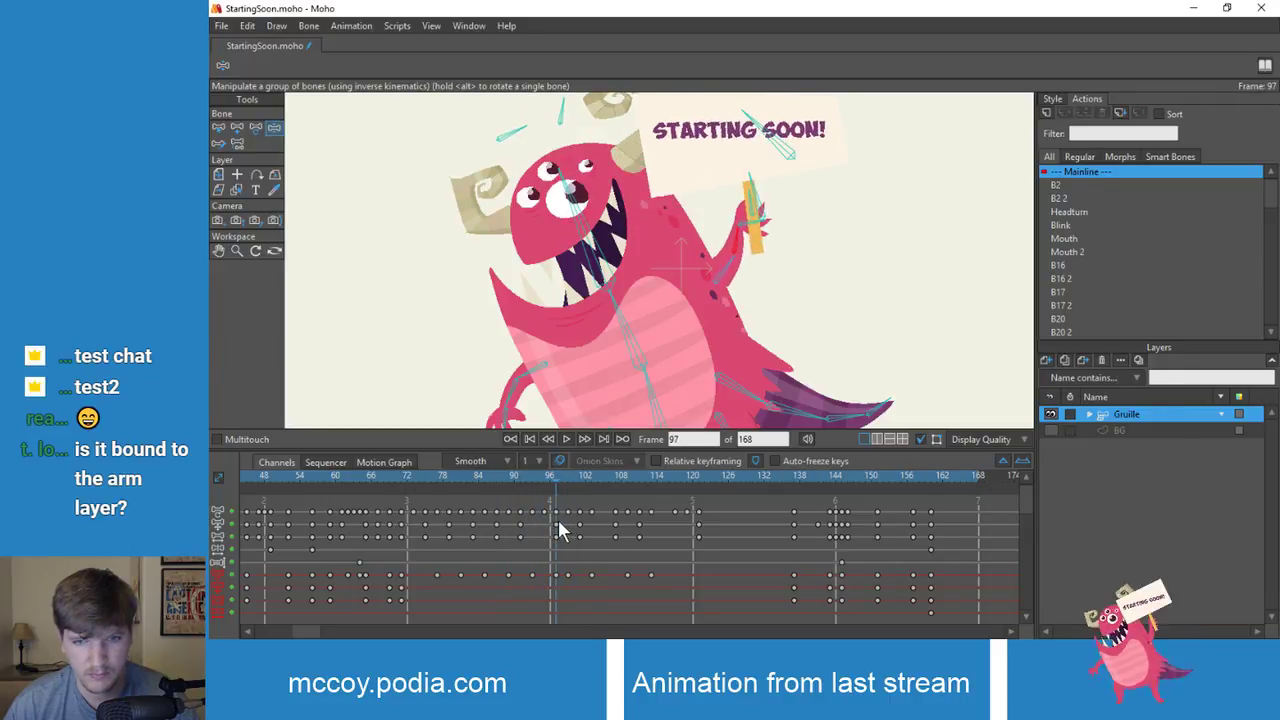
drag(738, 243, 744, 244)
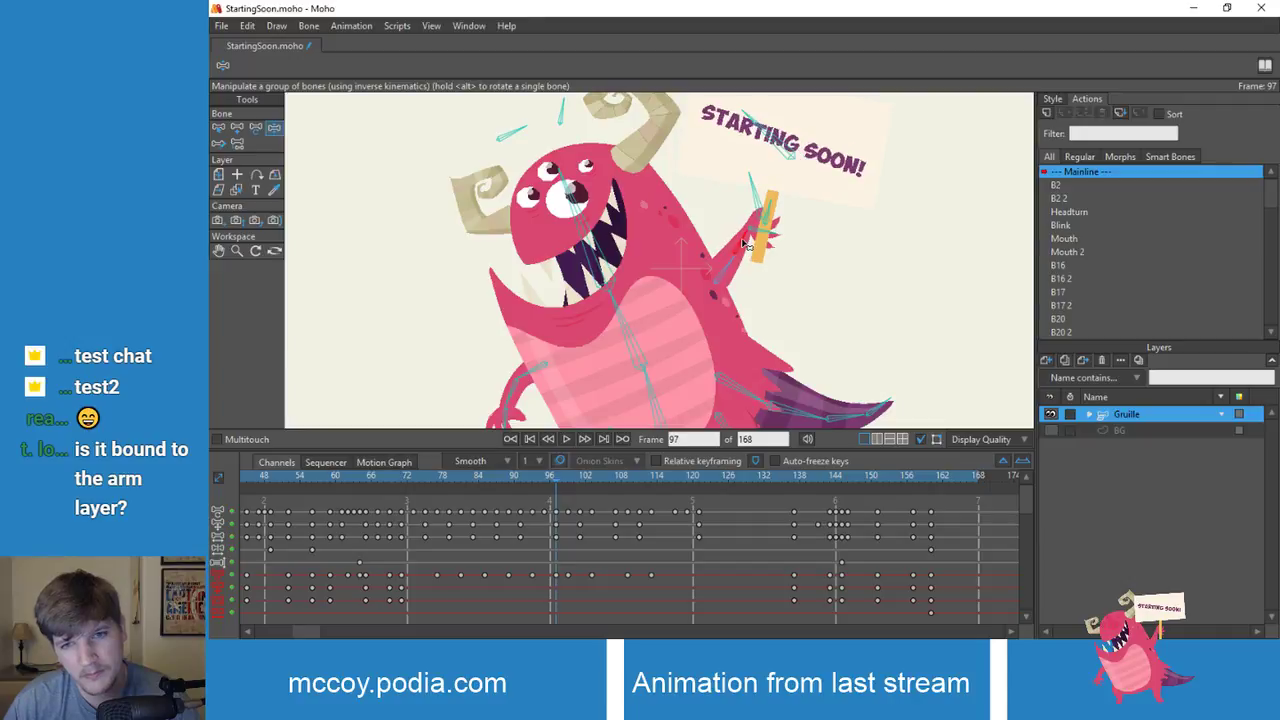
Step: Move forearm bone B10's key from frame 99 to 101, rotate the forearm outward there, and review the wave
click(562, 476)
click(576, 479)
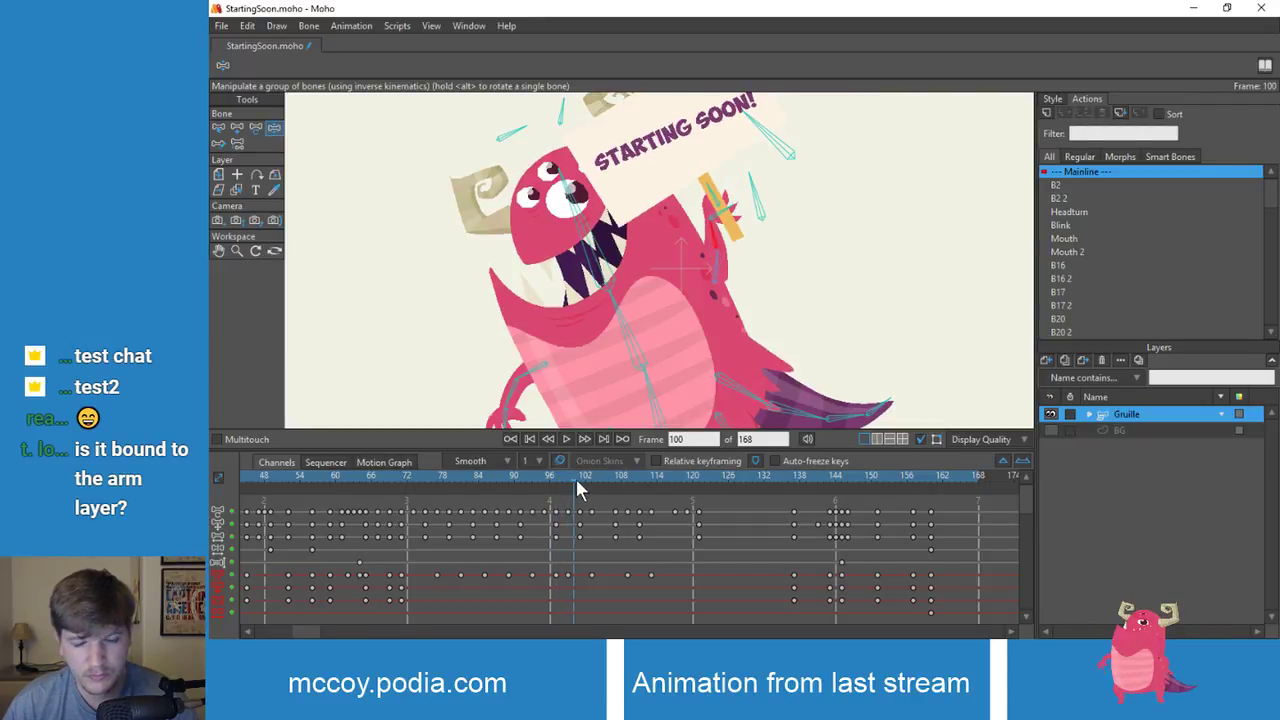
mouse_move(576, 479)
mouse_down()
mouse_move(590, 479)
mouse_move(564, 480)
mouse_up()
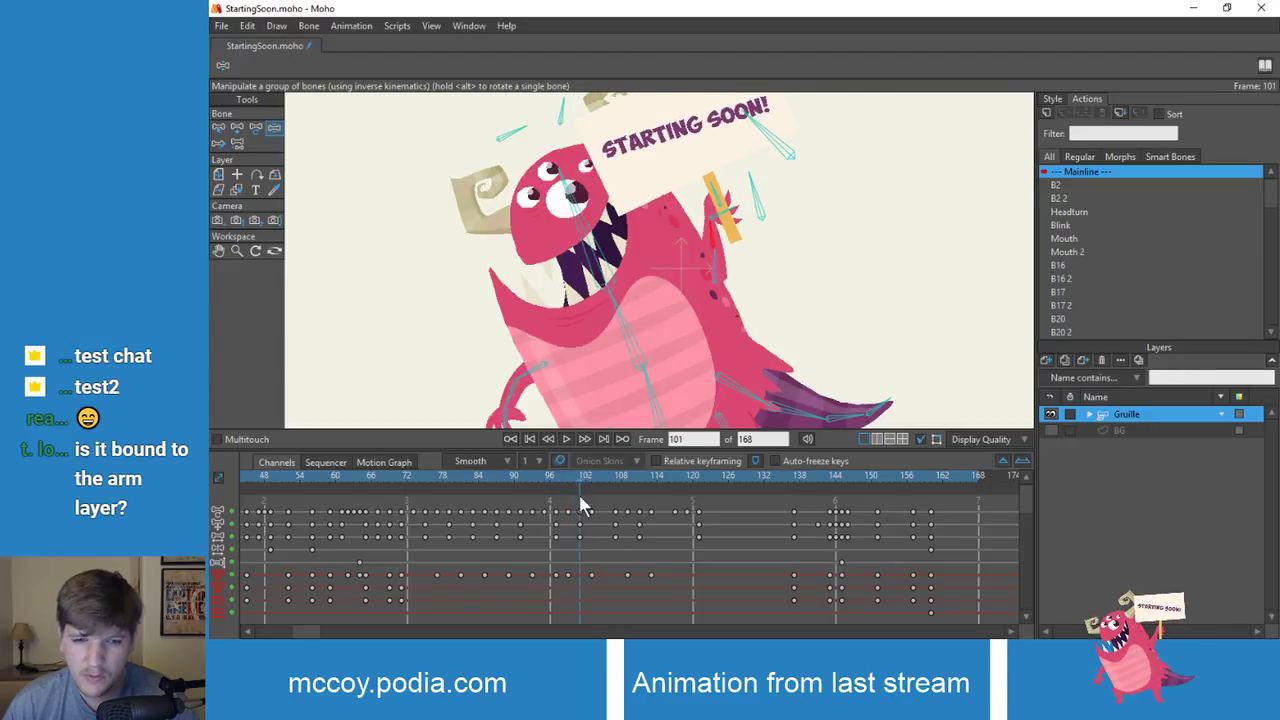
drag(567, 576, 578, 576)
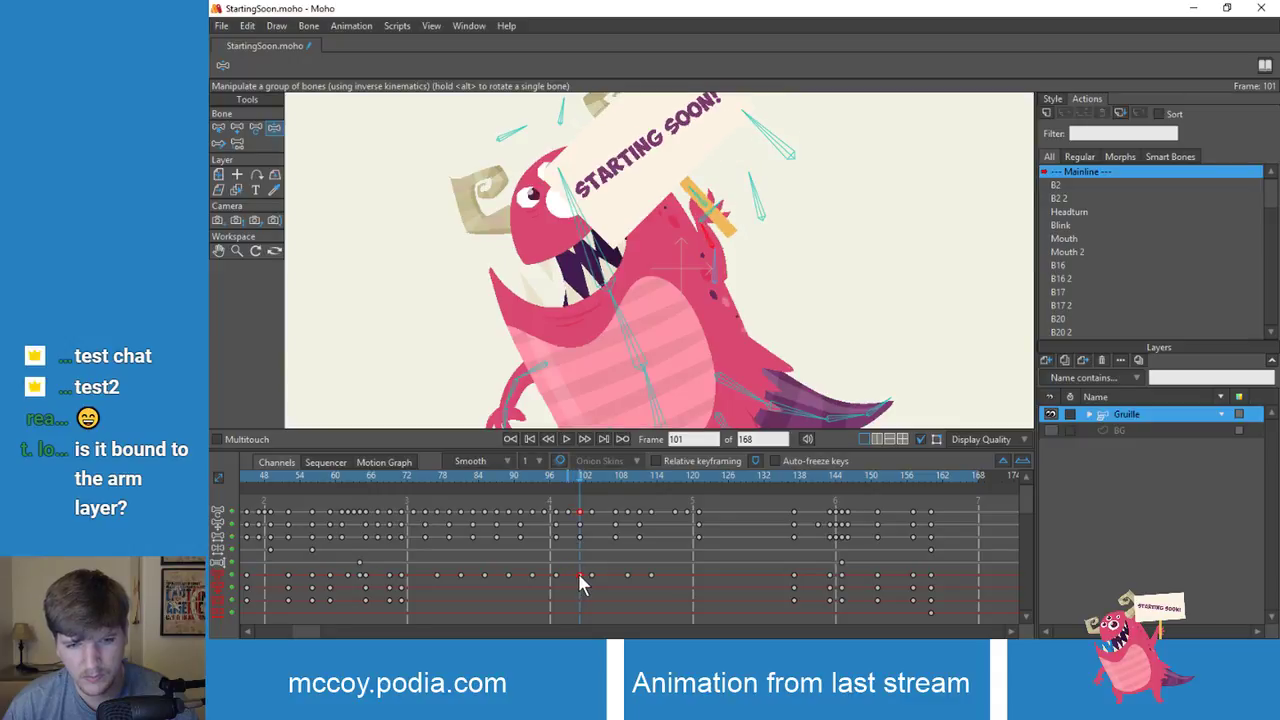
drag(668, 301, 712, 240)
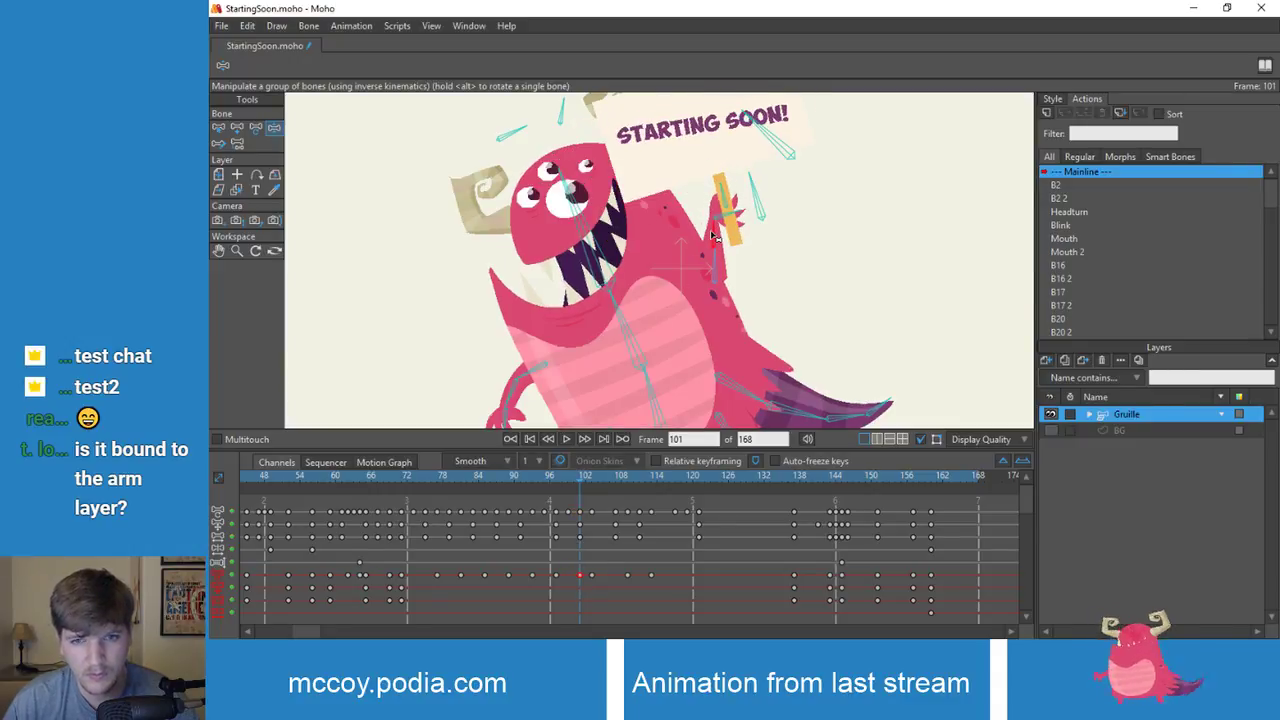
drag(599, 476, 421, 492)
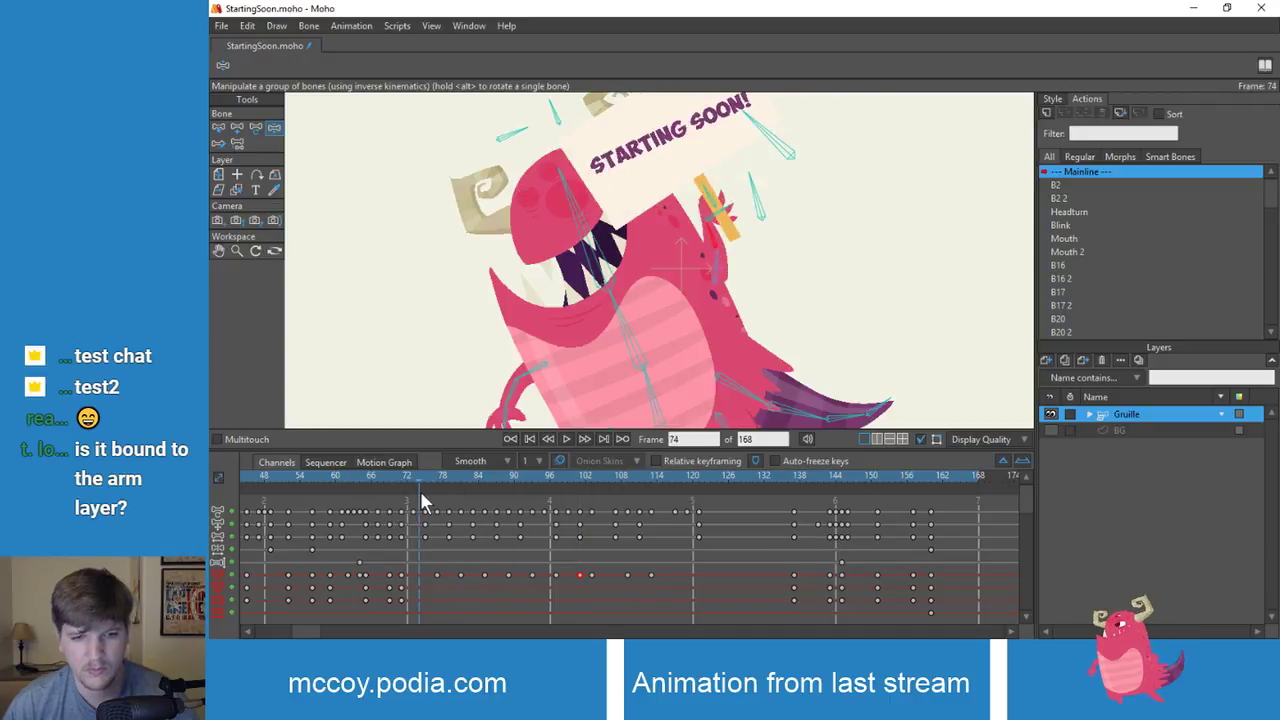
Step: Play back the sign wave from frame 74 to check the forearm drag
key(space)
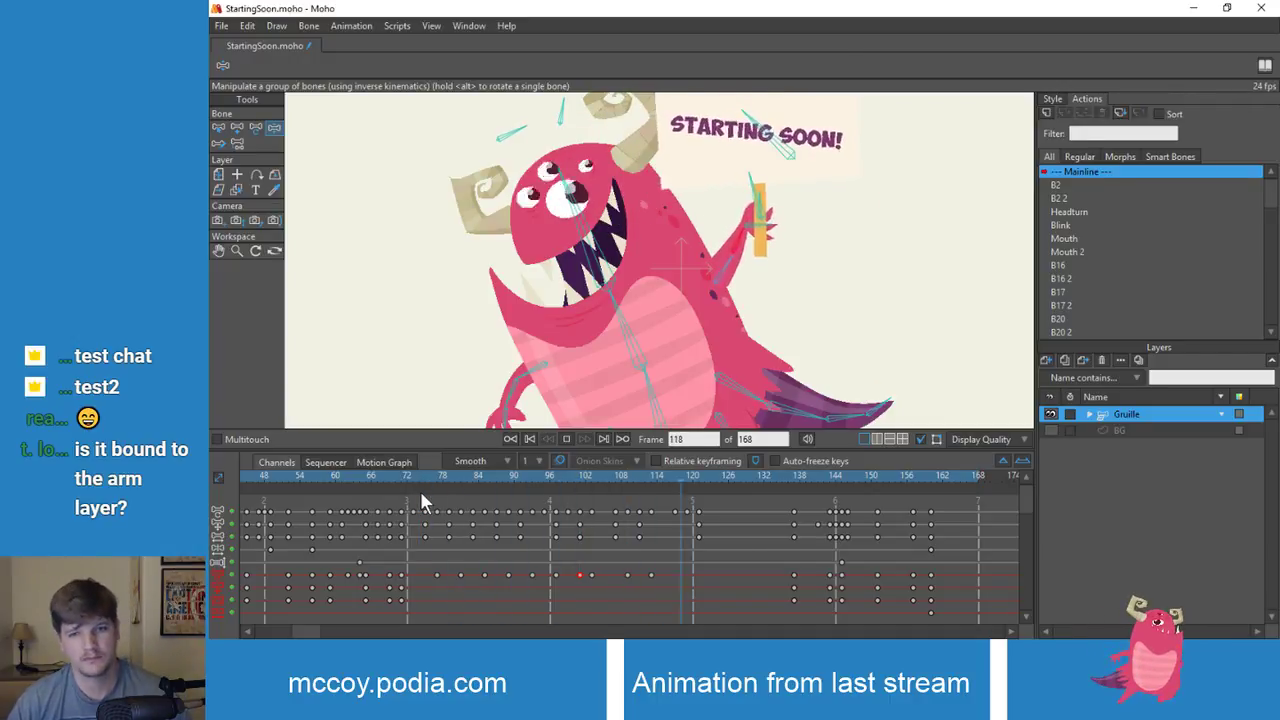
click(423, 474)
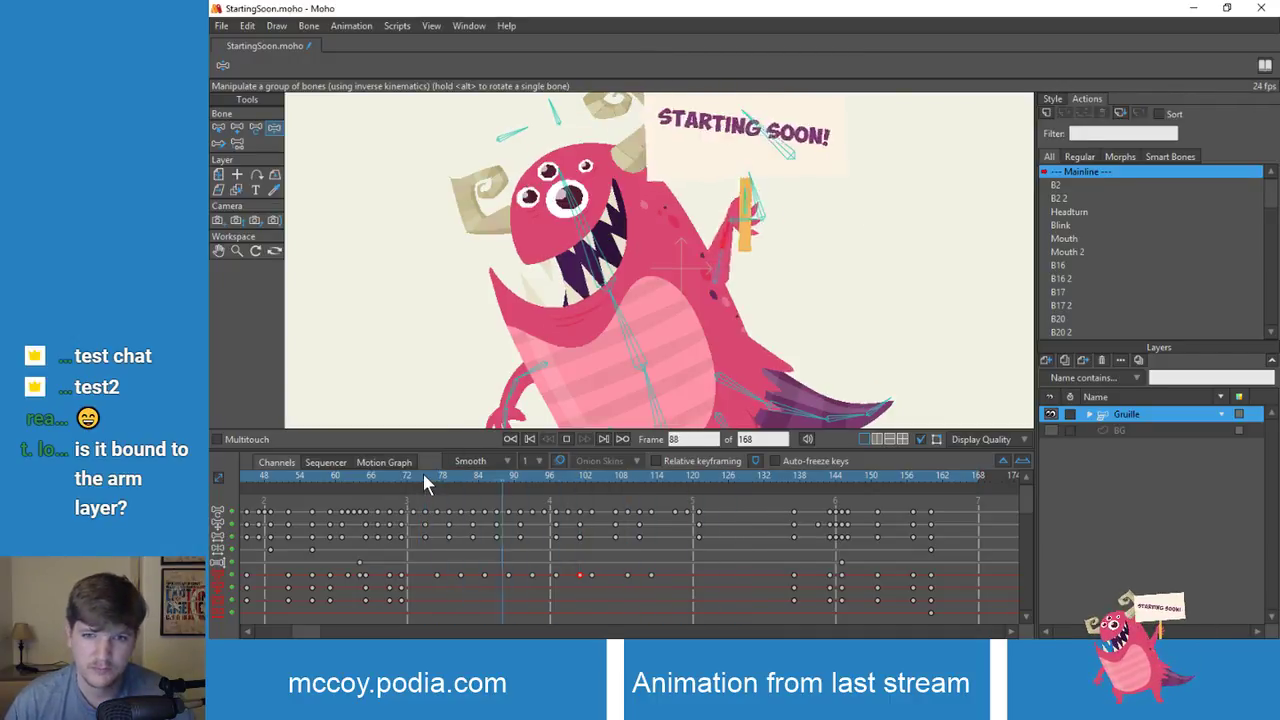
key(space)
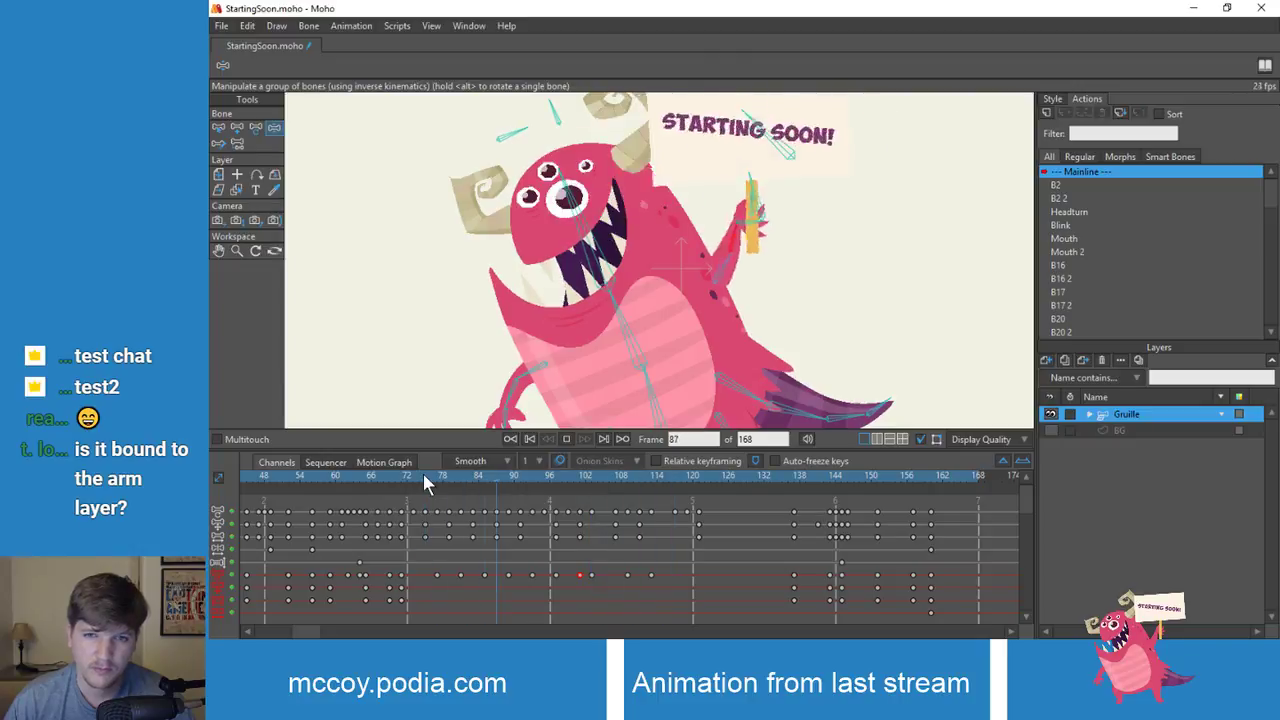
key(space)
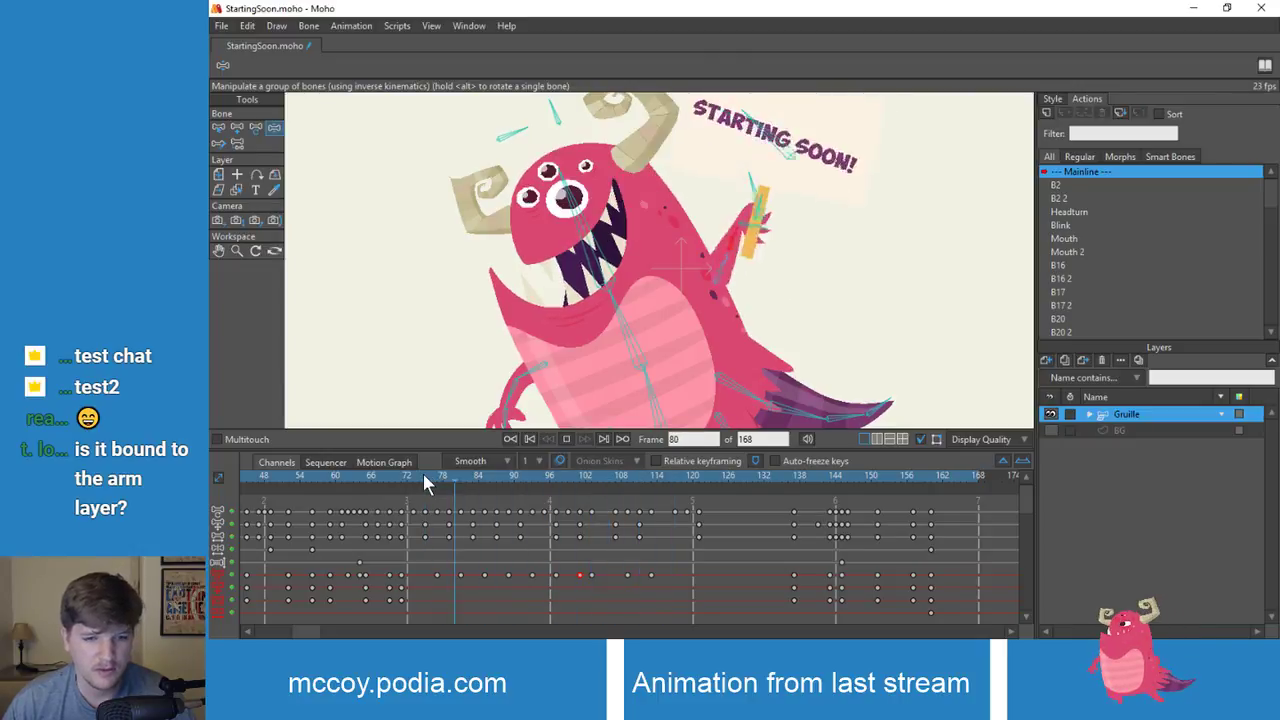
key(space)
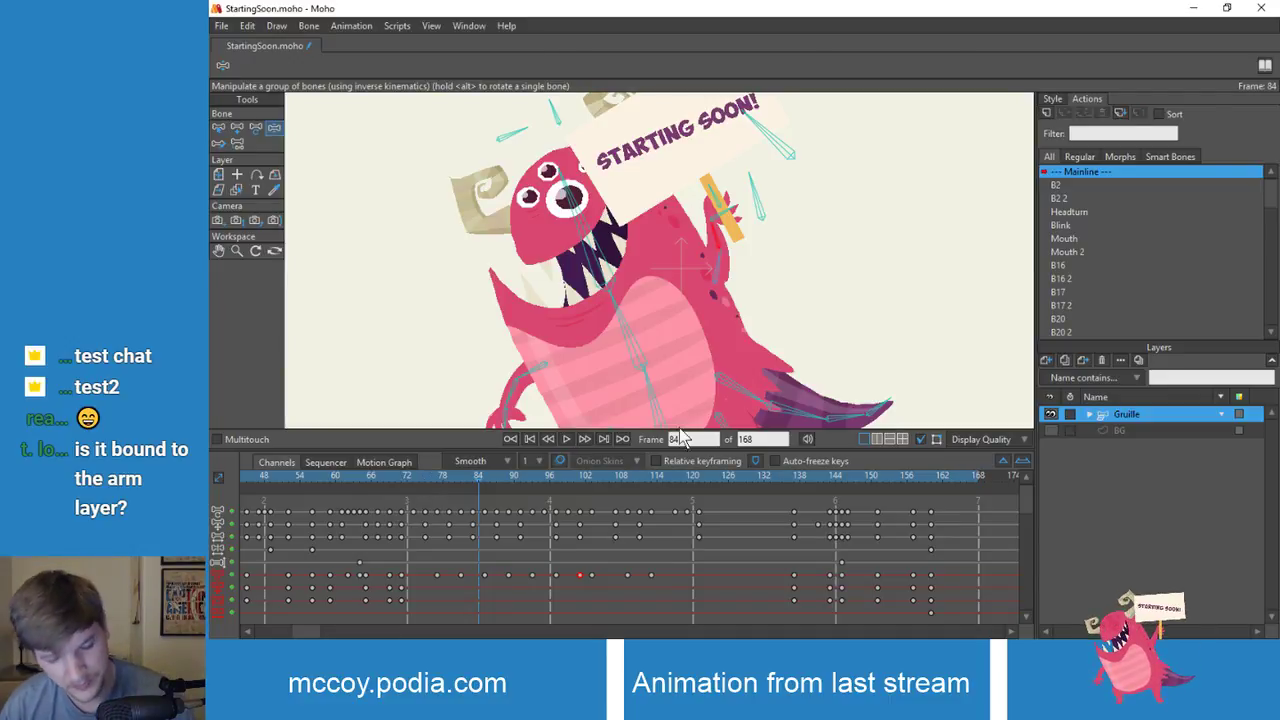
Step: Select the sign arm's bones and stretch their wave keys from frame 75 so the last key lands on frame 121
key(b)
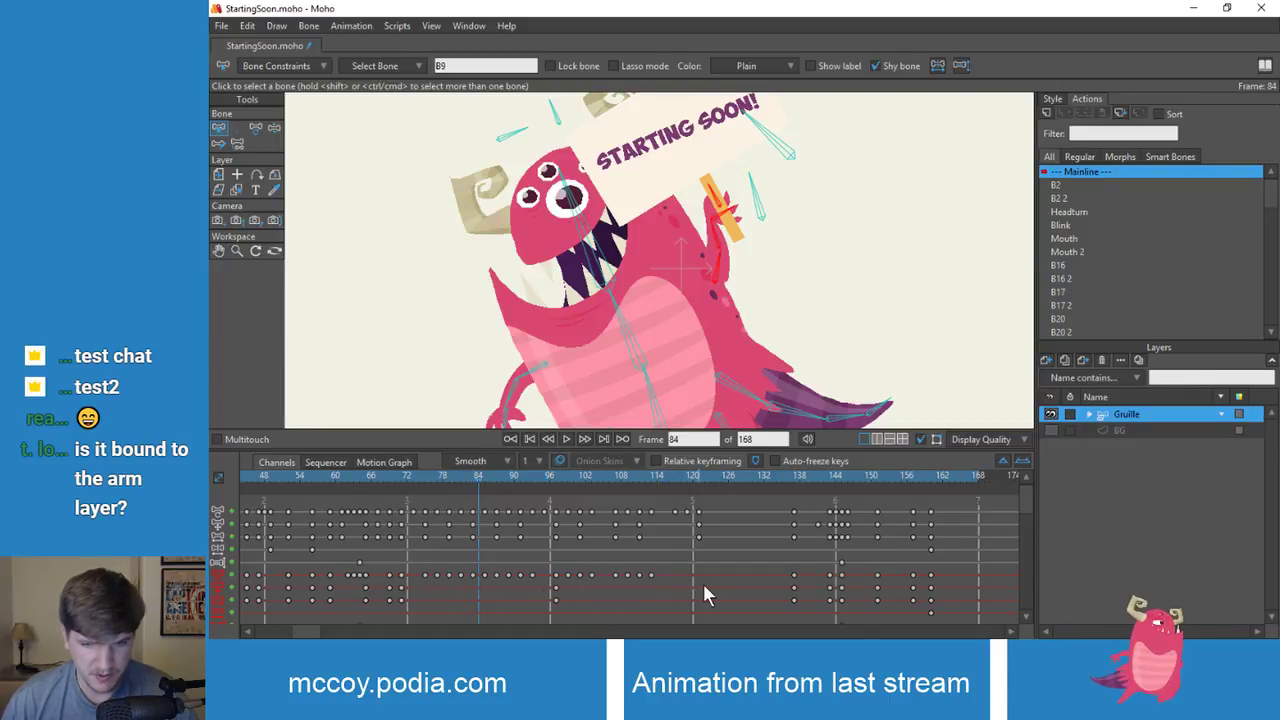
drag(414, 566, 697, 575)
drag(448, 469, 408, 474)
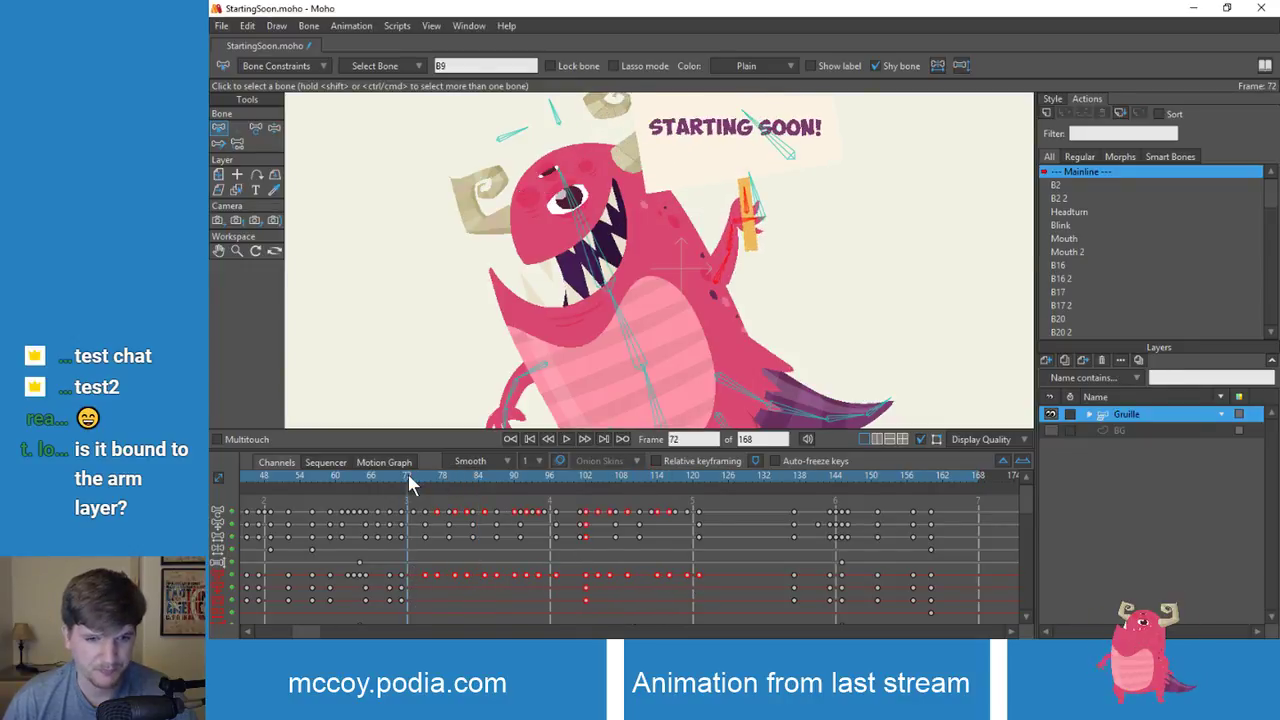
Step: Review the stretched wave repeatedly from frame 74, checking its timing with the whole monster in view
key(space)
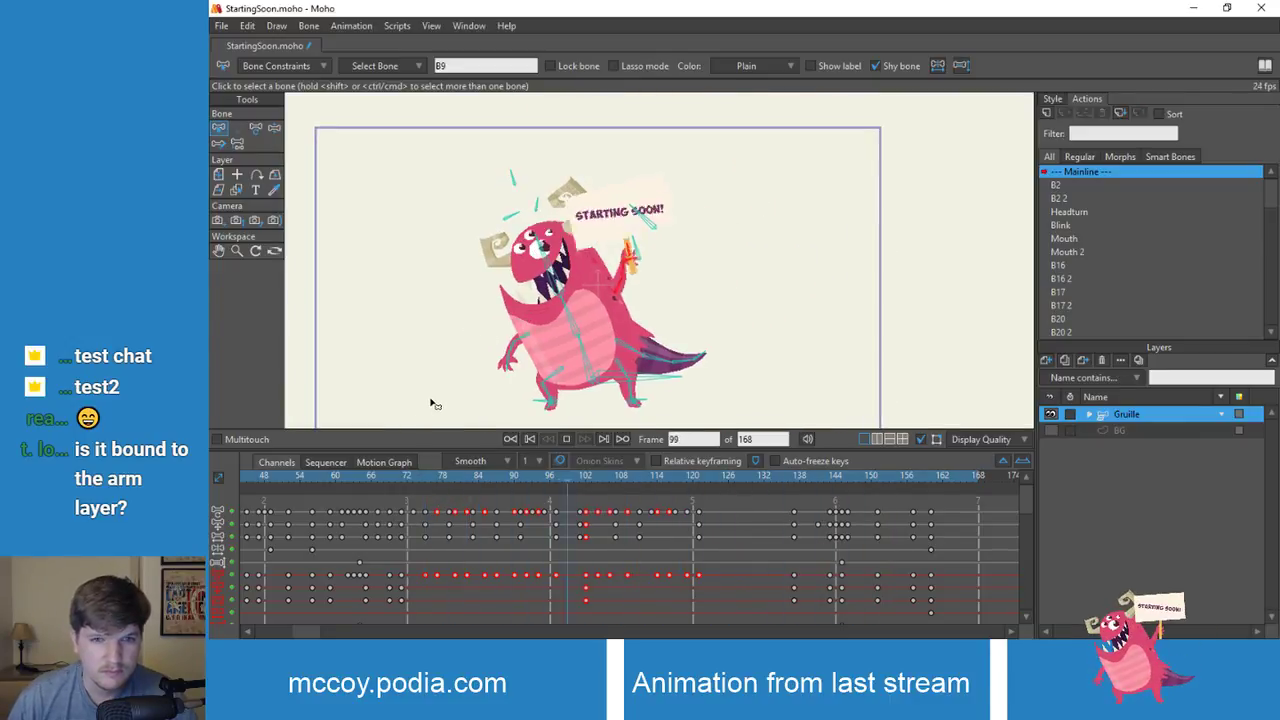
click(420, 476)
key(space)
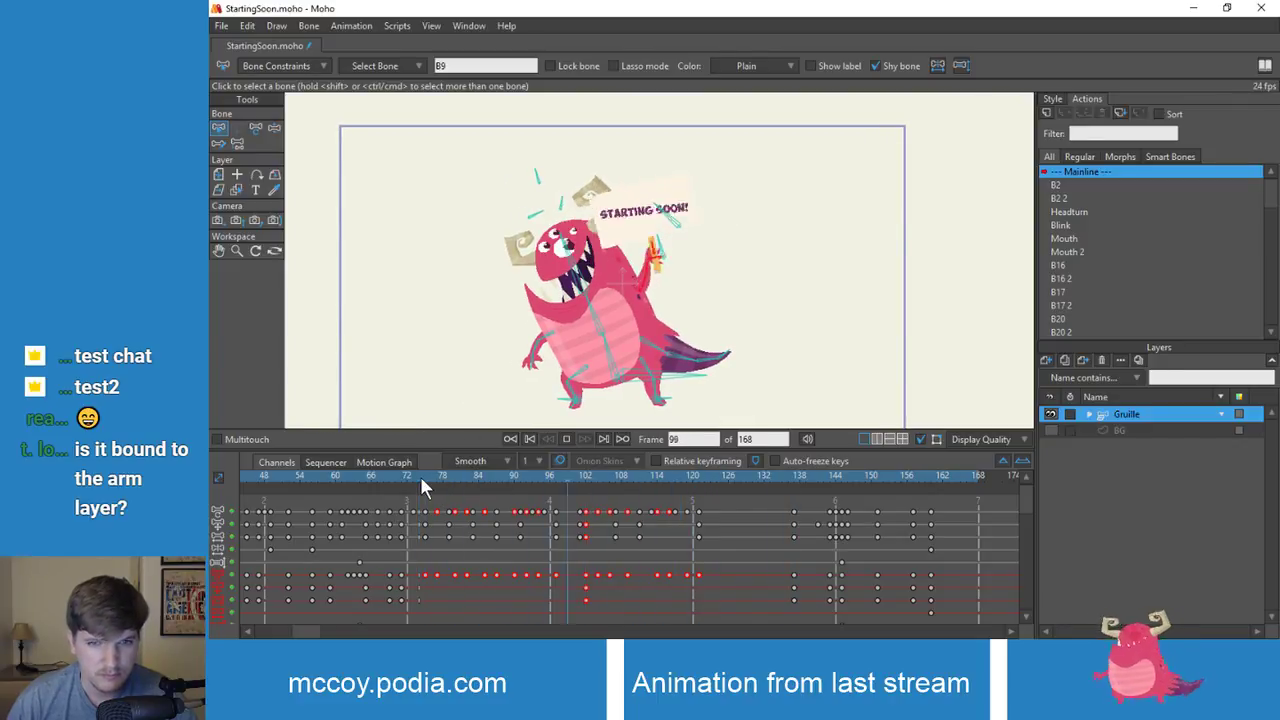
key(space)
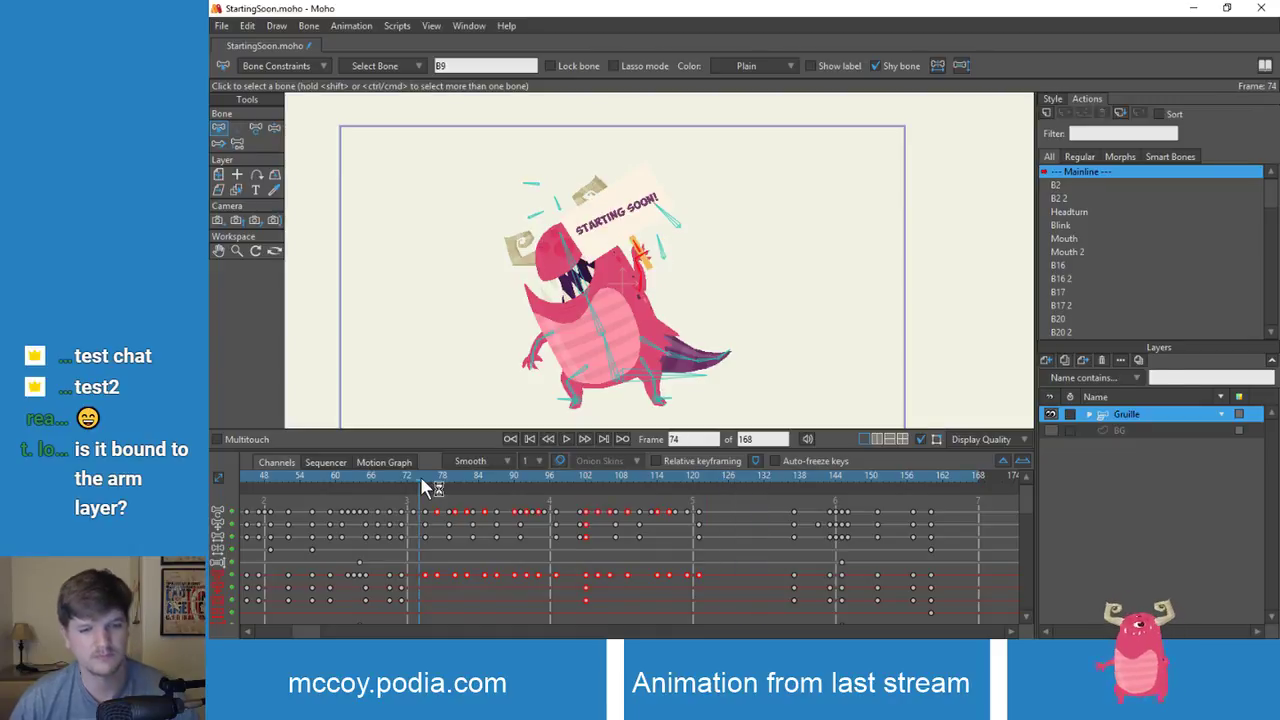
drag(420, 476, 222, 477)
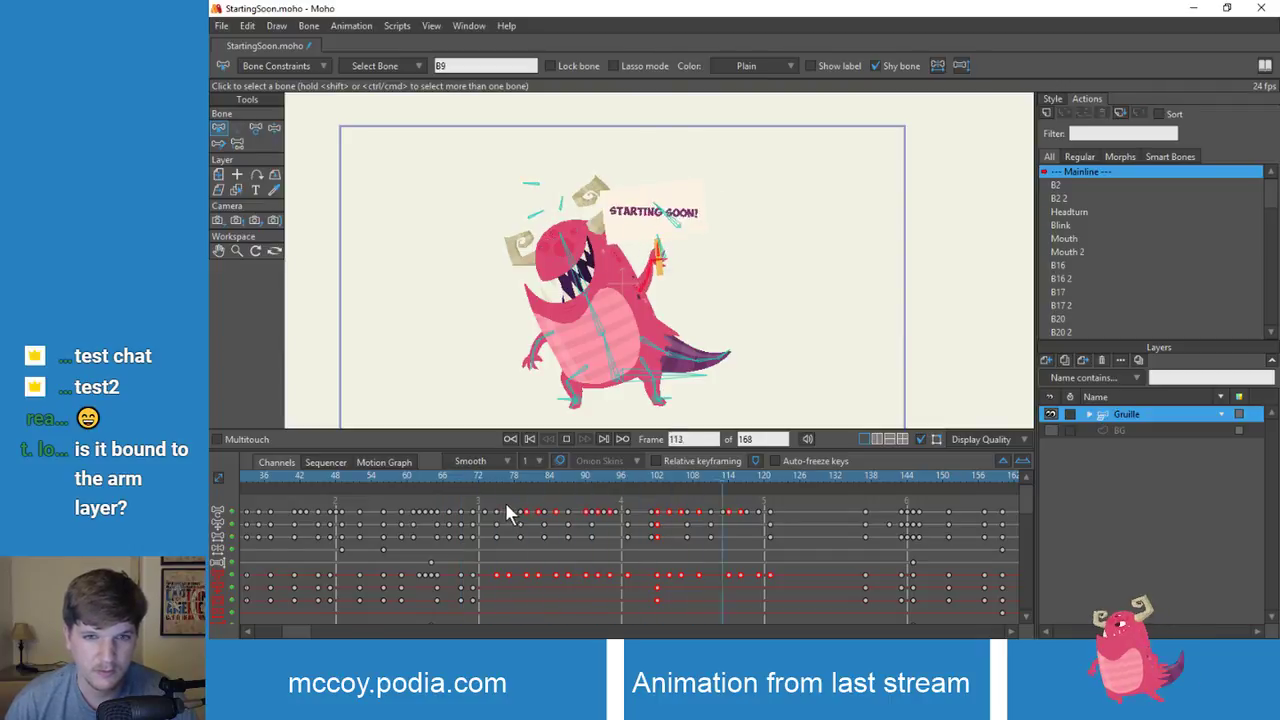
click(492, 473)
key(space)
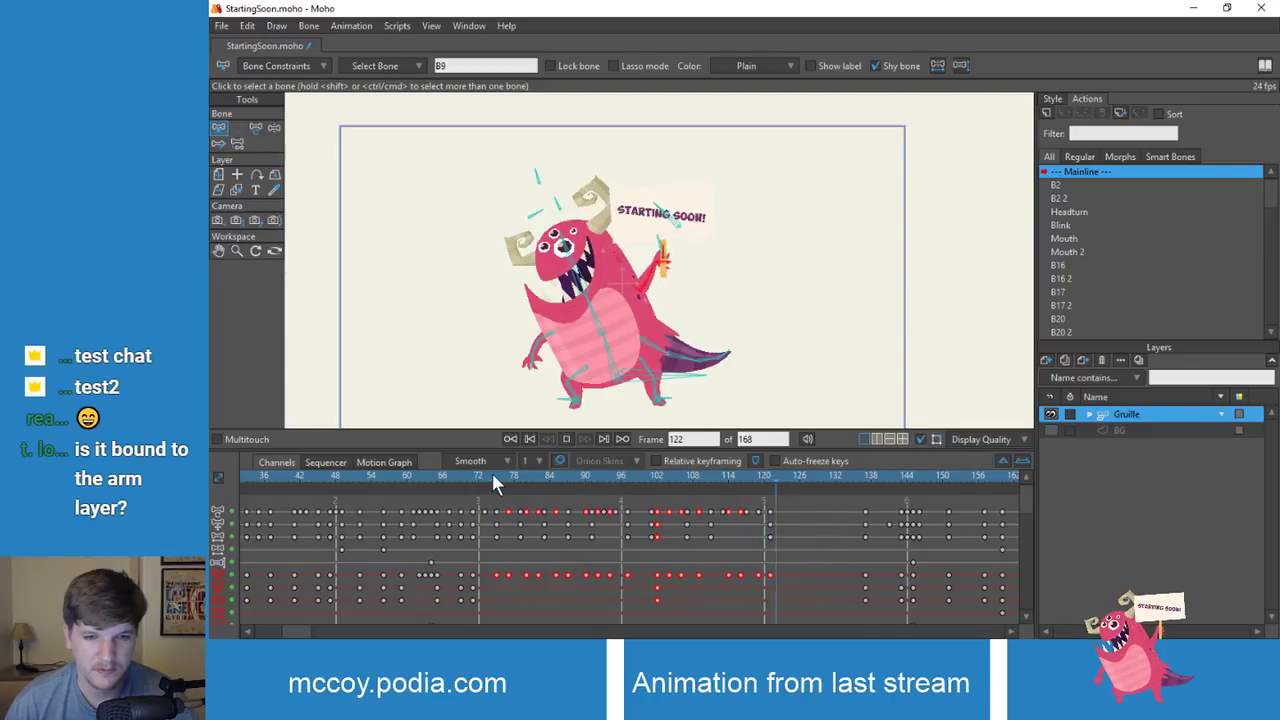
key(space)
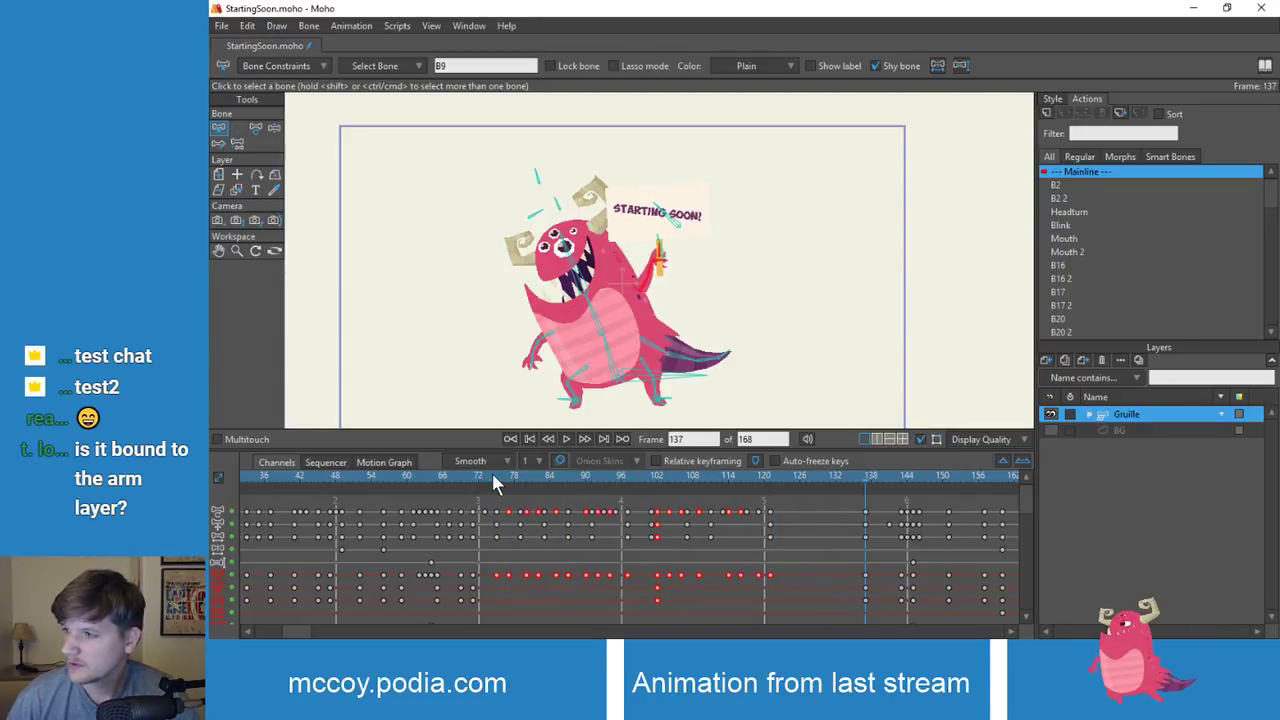
click(492, 473)
key(space)
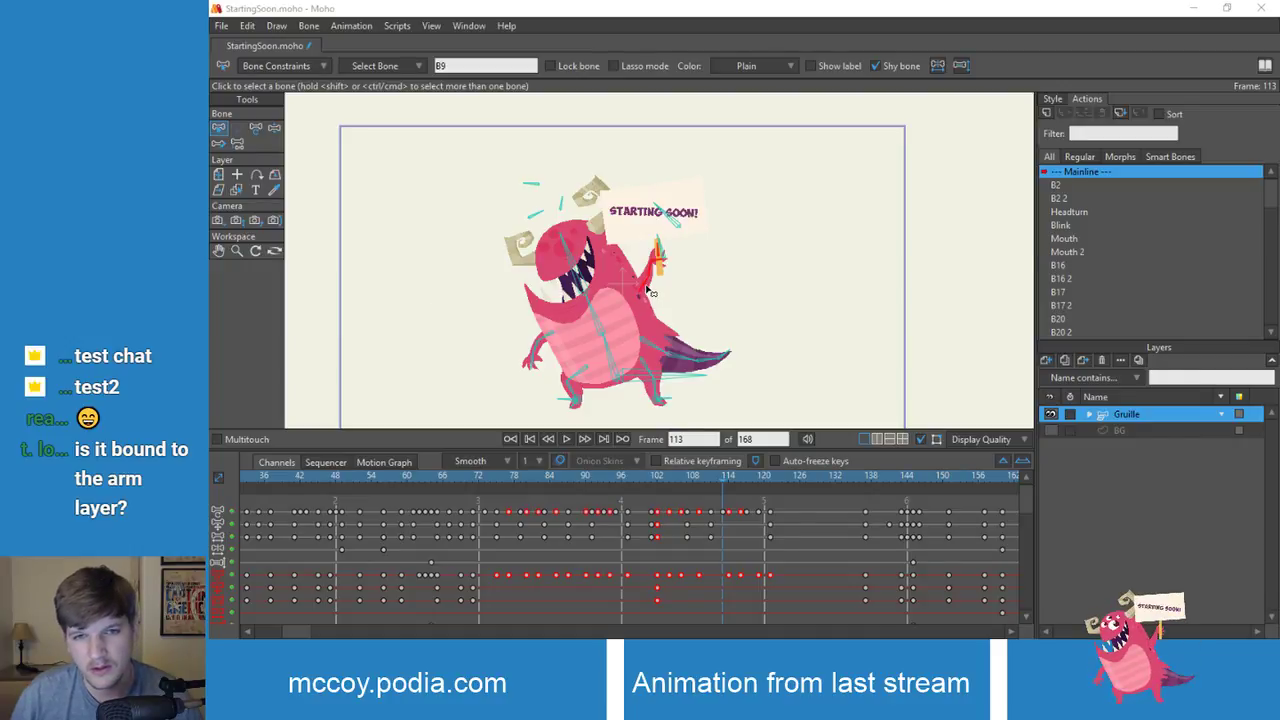
Step: Examine the hand, sign stick and arm bones up close at frame 113
scroll(649, 291, up, 4)
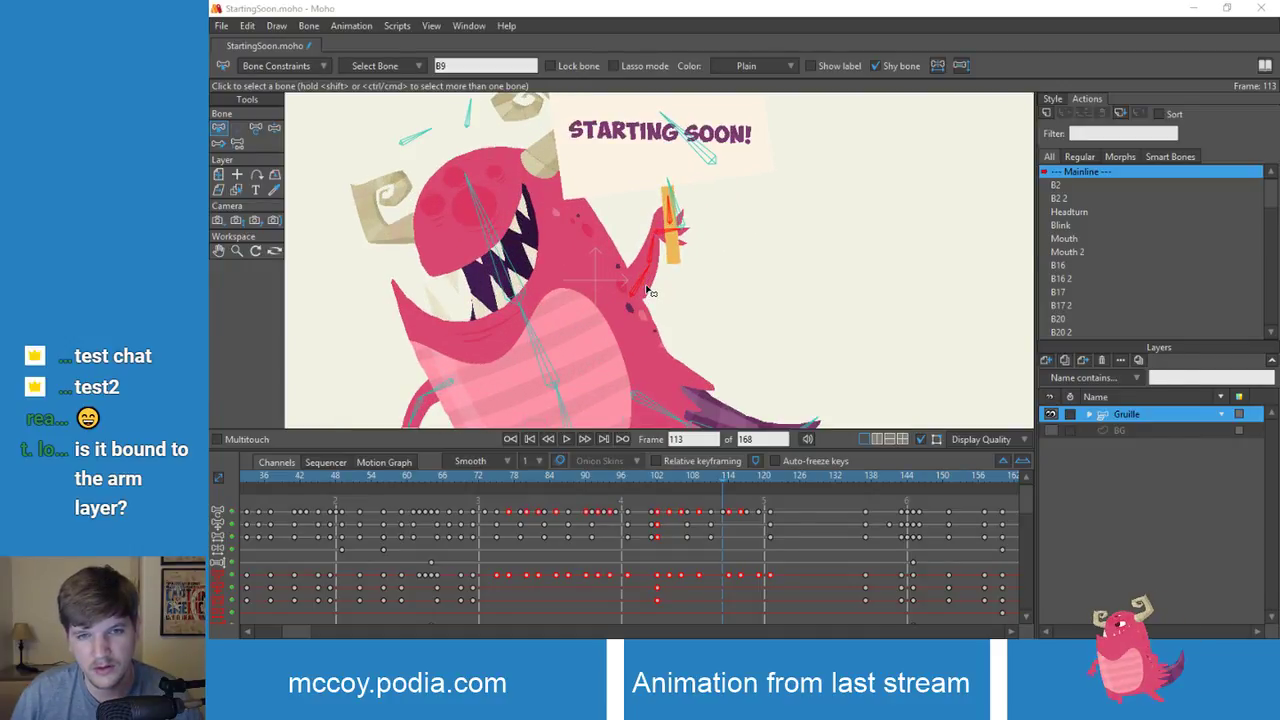
scroll(669, 252, up, 4)
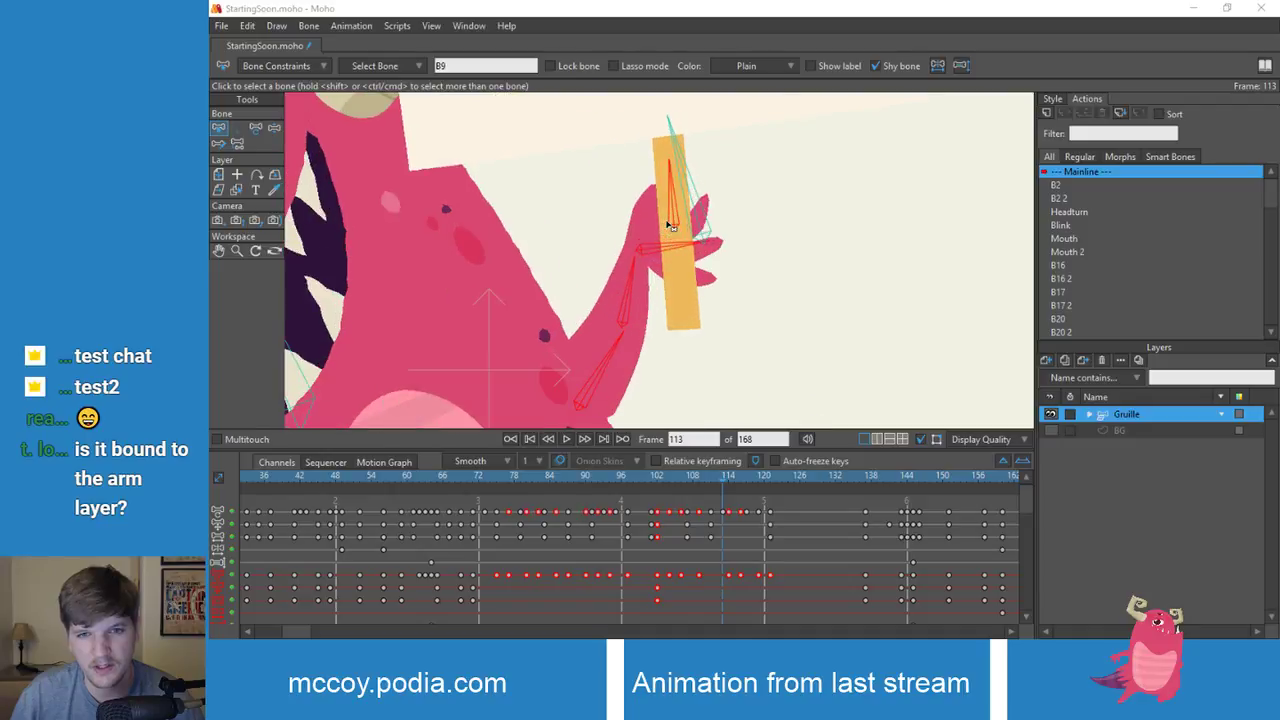
scroll(674, 214, down, 3)
scroll(676, 232, up, 3)
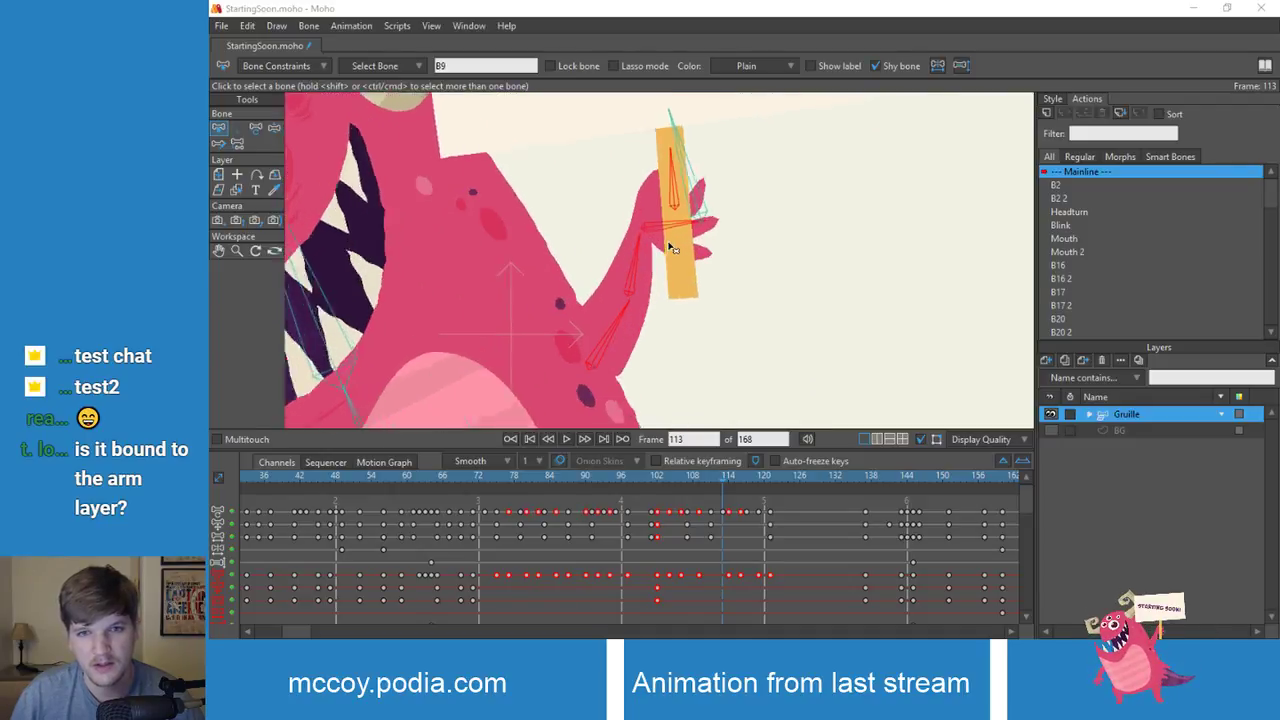
scroll(676, 228, down, 3)
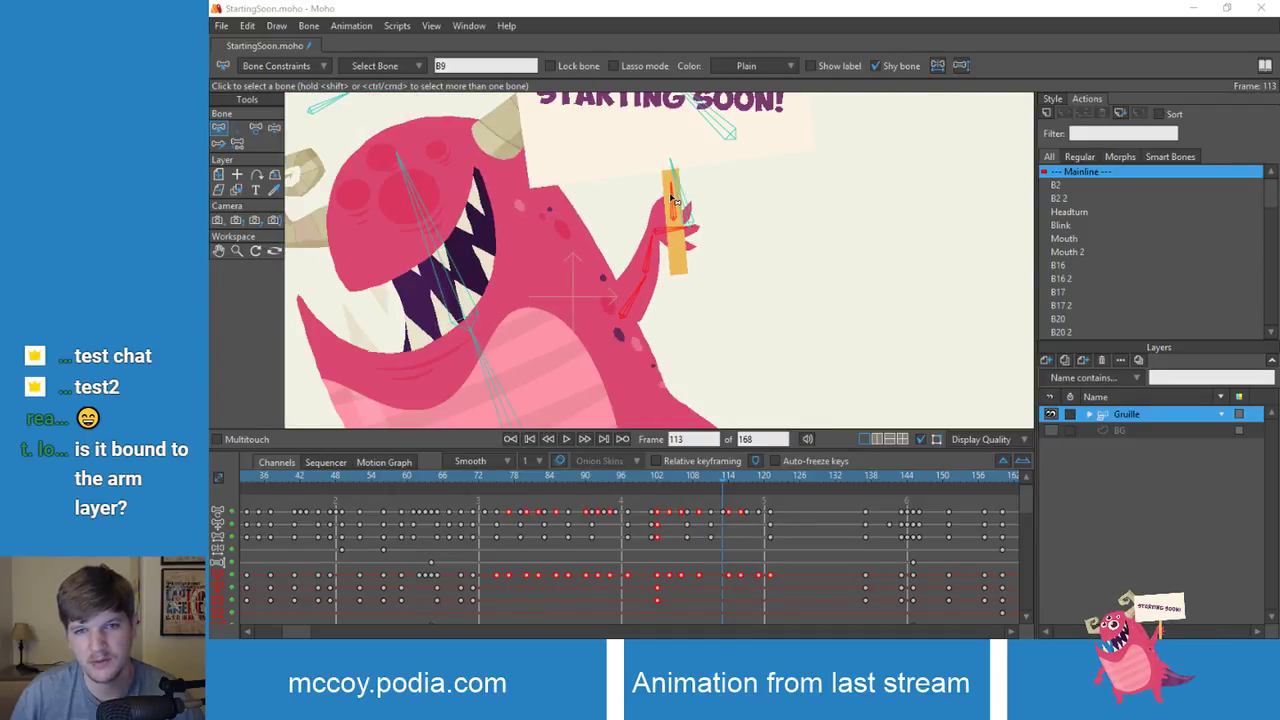
scroll(676, 175, up, 2)
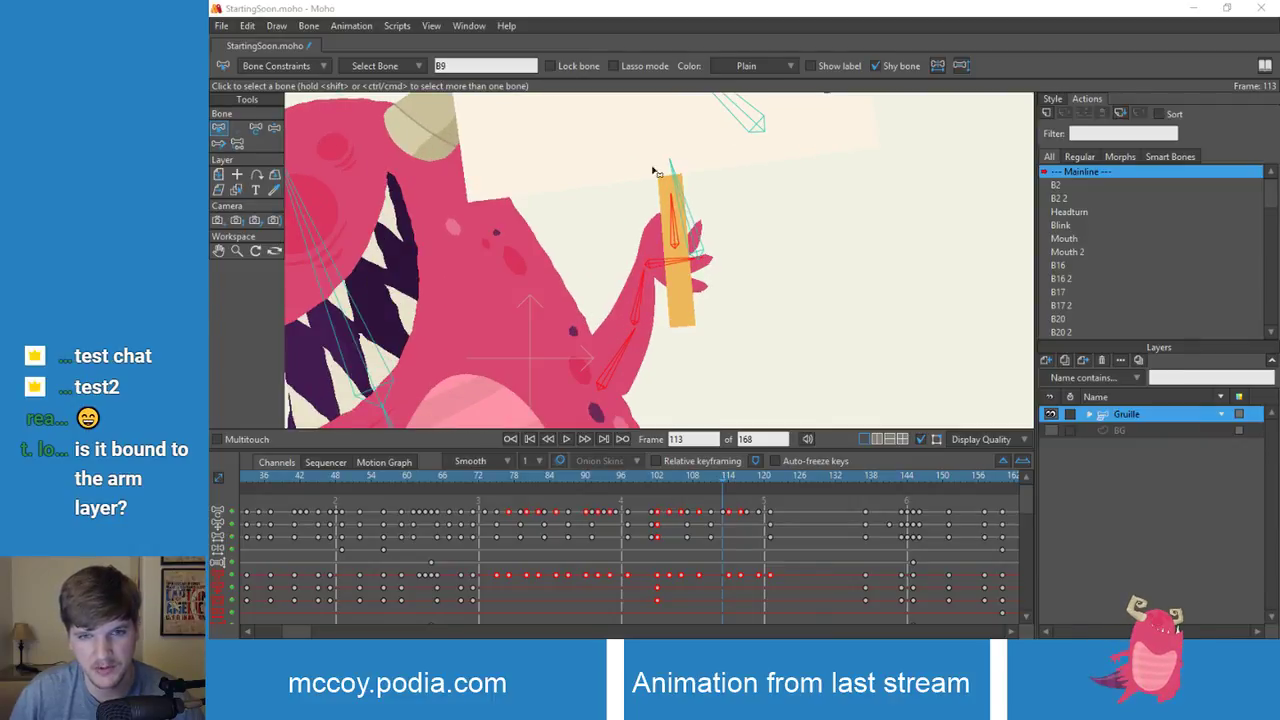
scroll(676, 290, up, 1)
scroll(650, 138, down, 2)
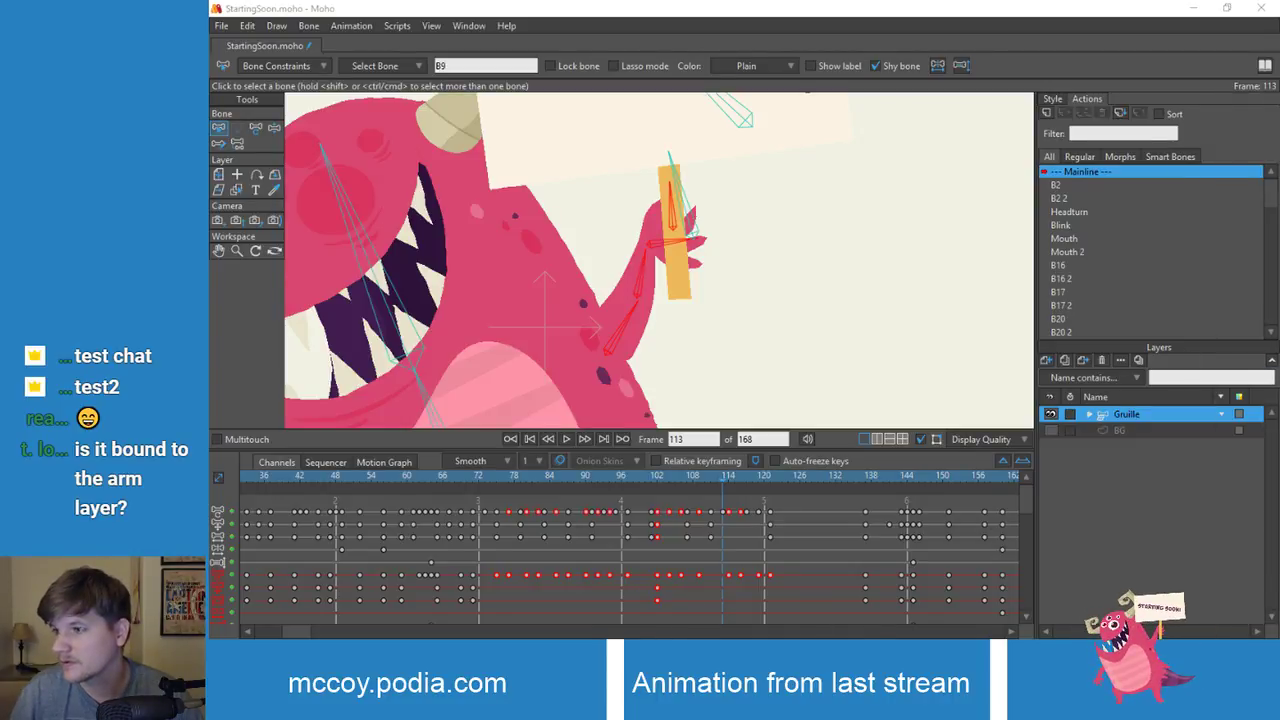
Step: Switch to OBS Studio, apply the Chat source's properties, and transition the LIVE scene to the stream output
key(alt+Tab)
double_click(479, 450)
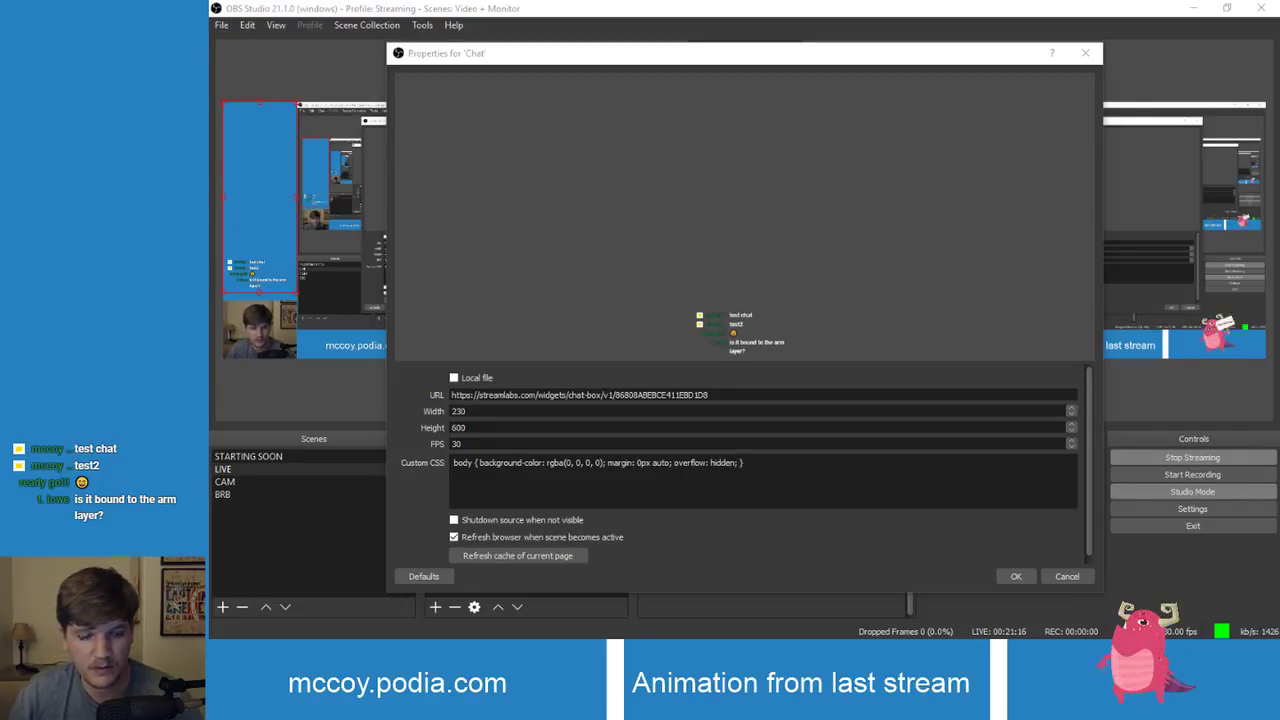
click(1014, 576)
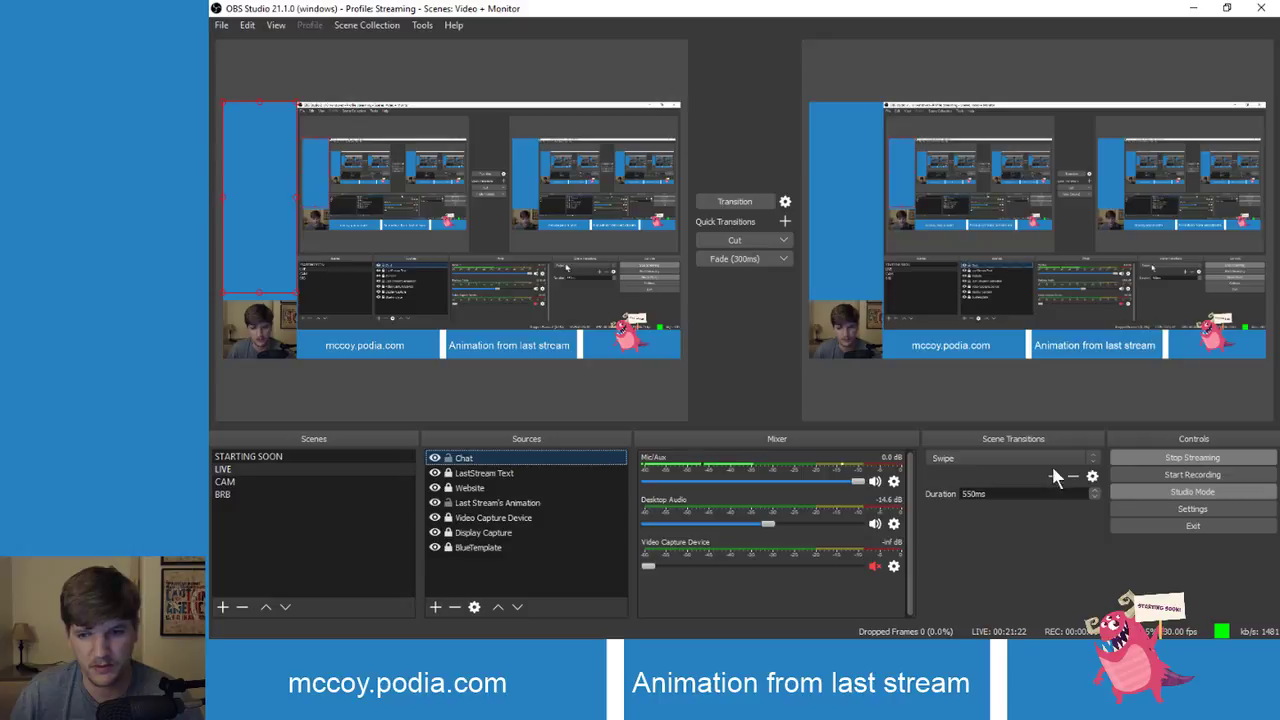
click(740, 204)
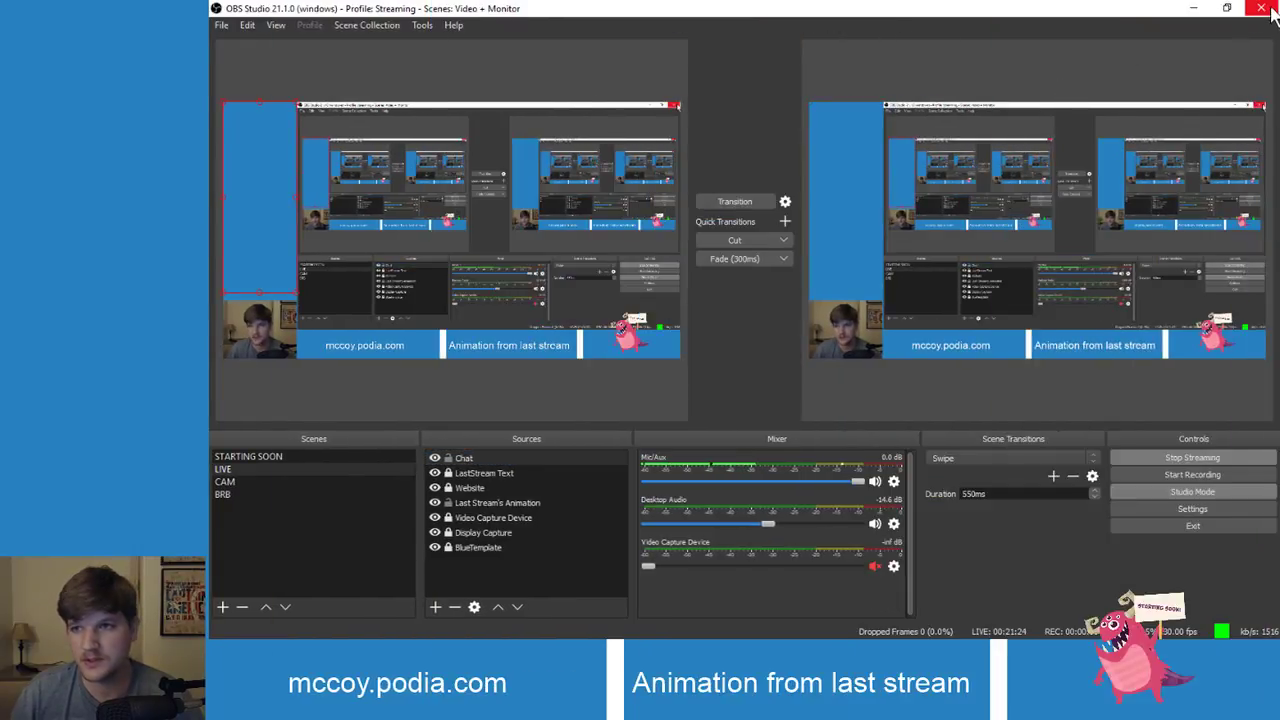
click(1262, 9)
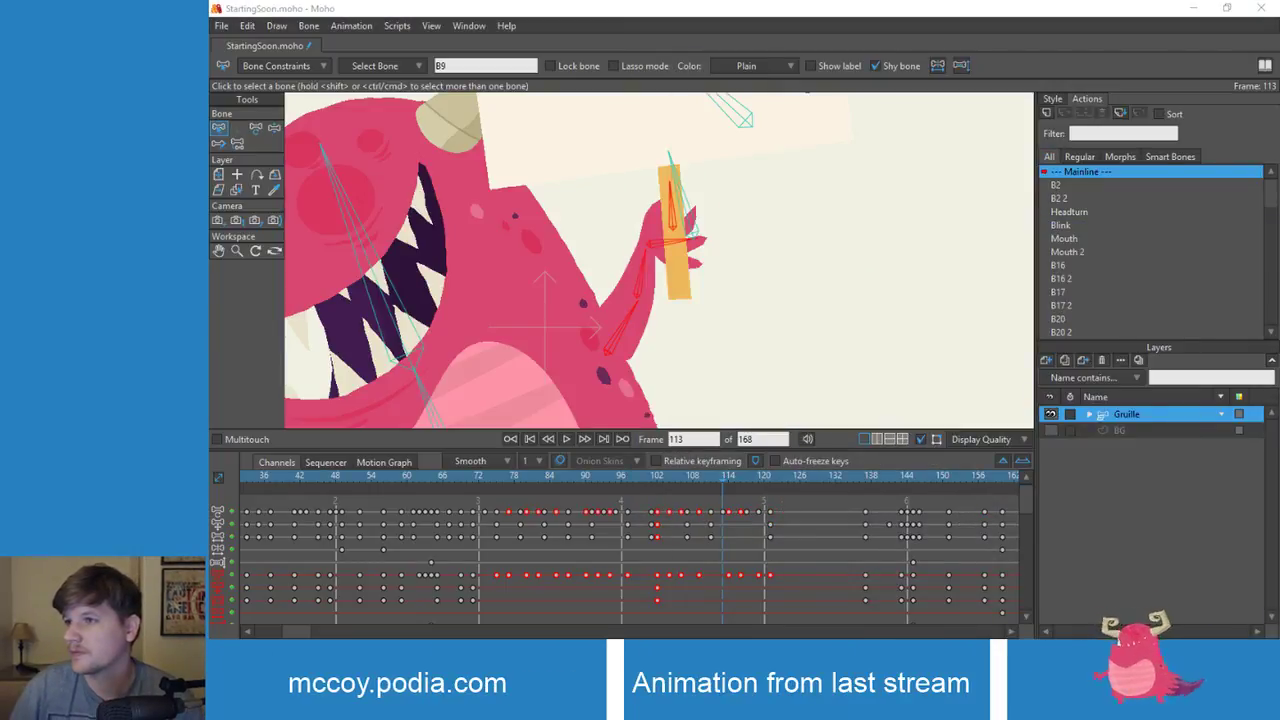
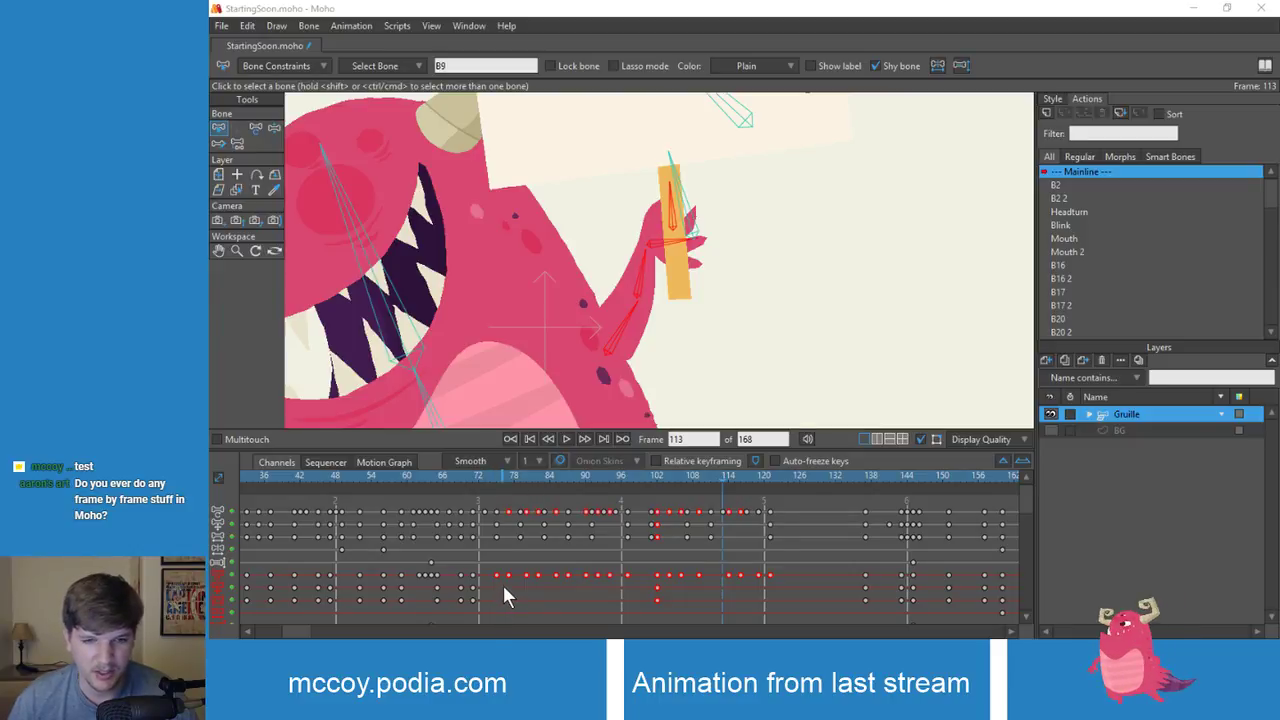
Step: Shift successive groups of the sign arm's keys after frame 75 later to space out the swings, and review the wave
drag(502, 566, 787, 620)
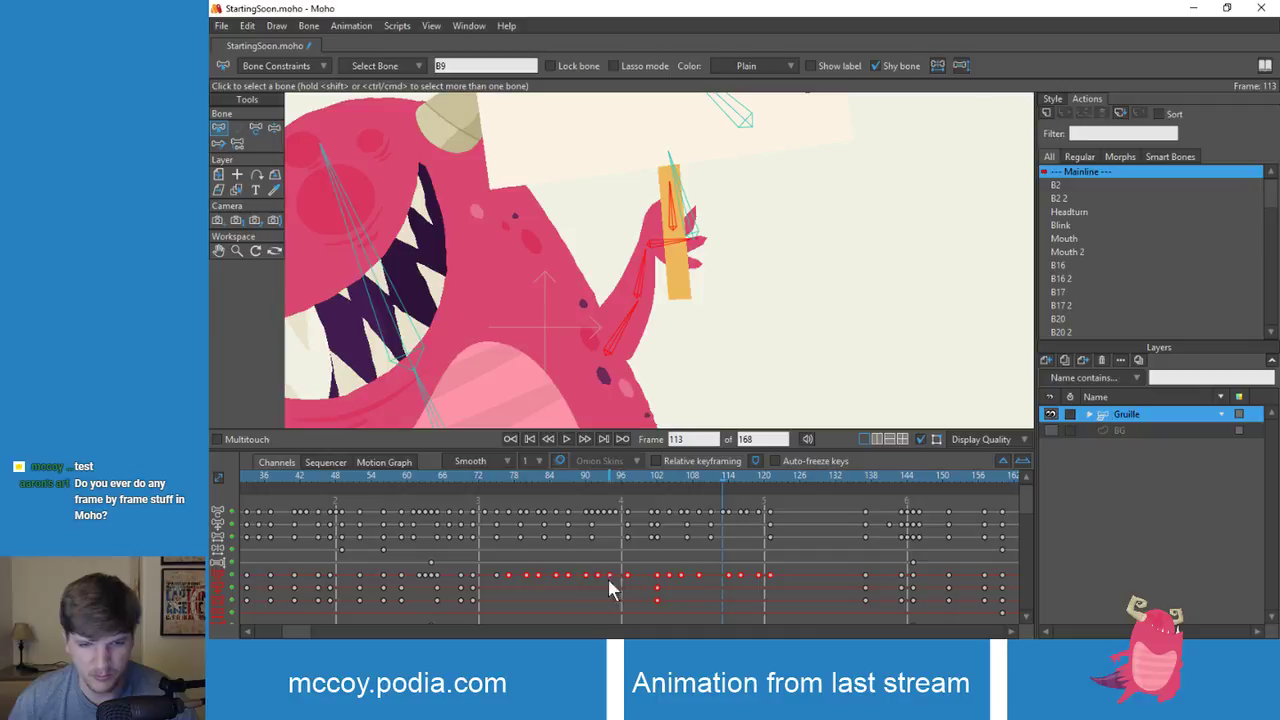
drag(507, 577, 808, 609)
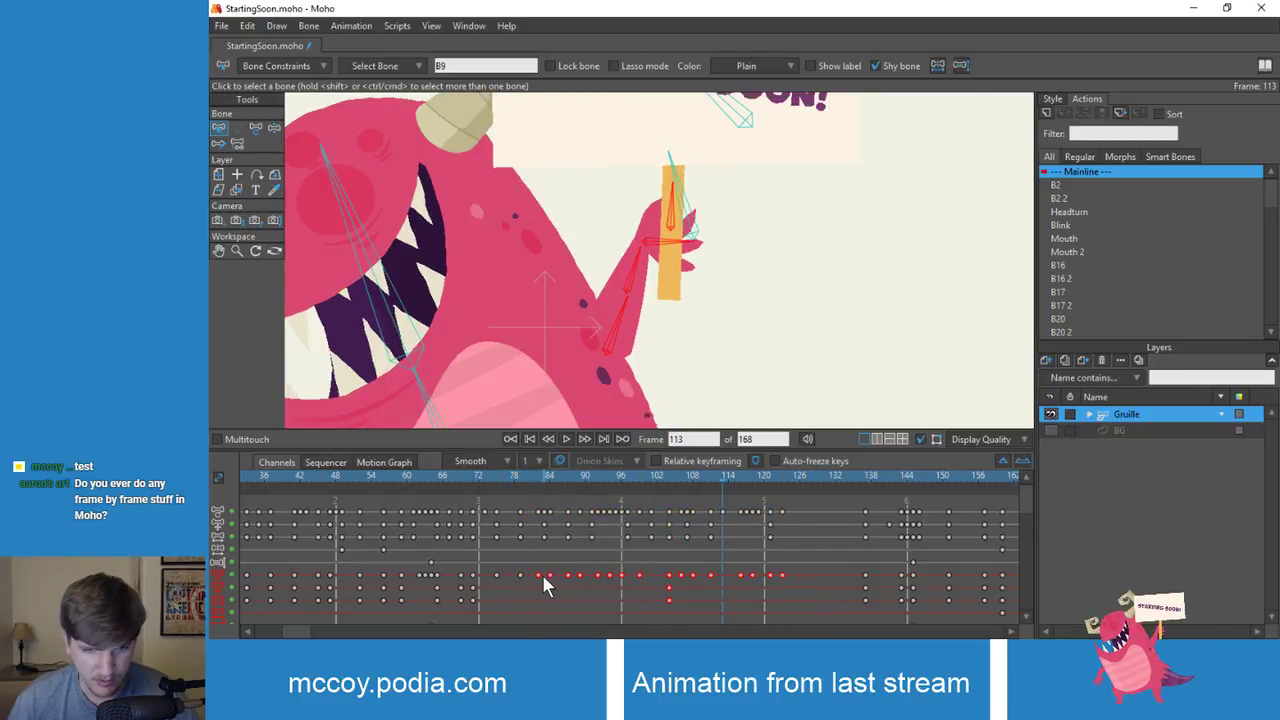
drag(538, 575, 815, 613)
click(787, 606)
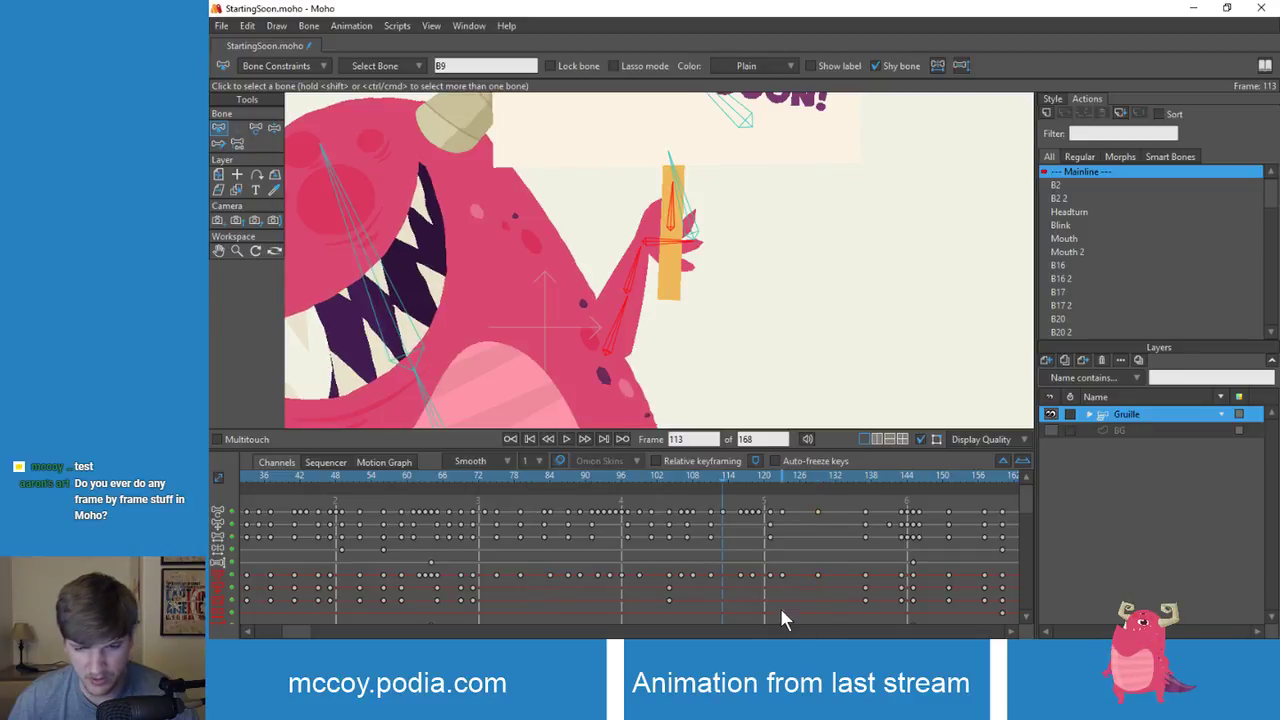
drag(532, 564, 822, 630)
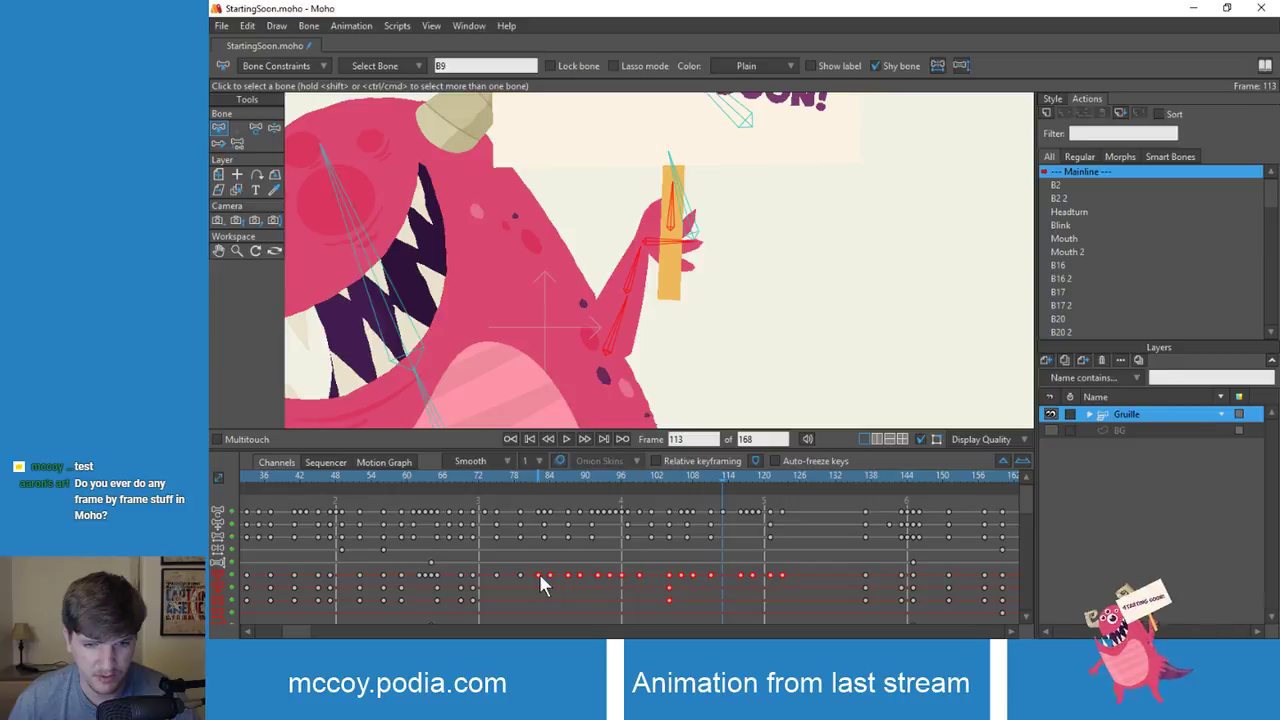
drag(539, 575, 834, 615)
drag(553, 576, 785, 610)
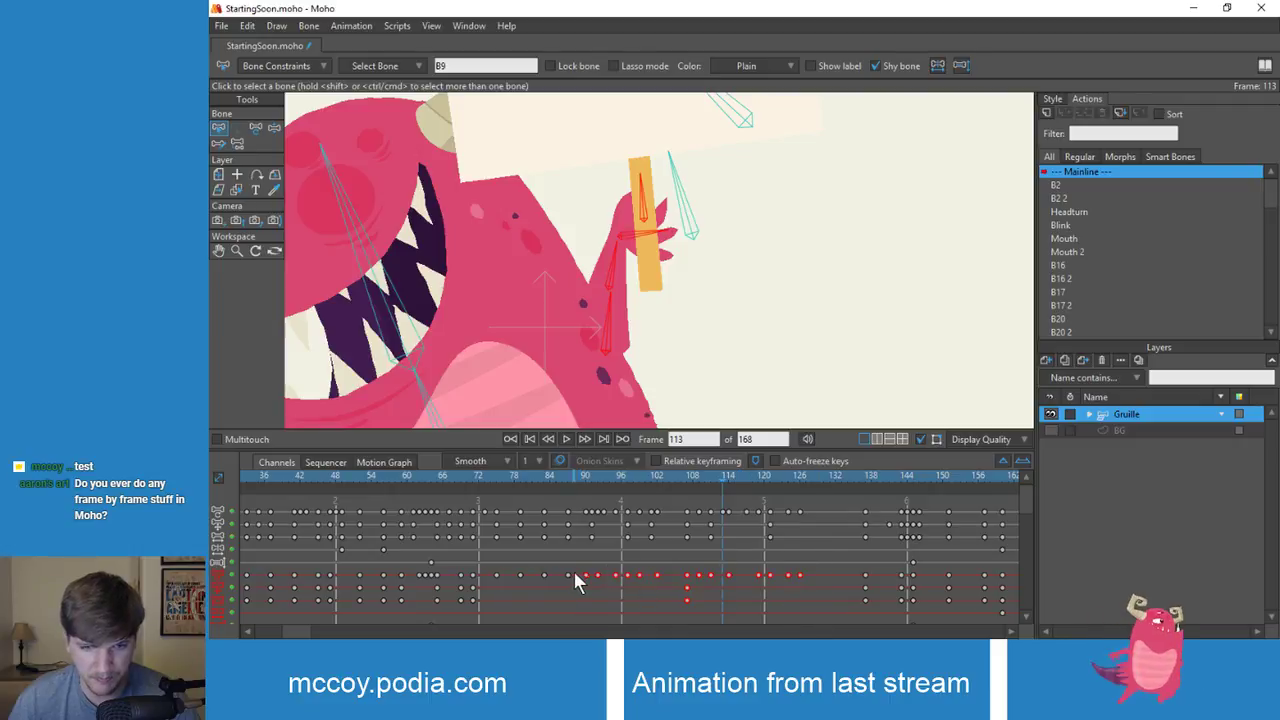
drag(573, 575, 864, 638)
drag(605, 575, 778, 618)
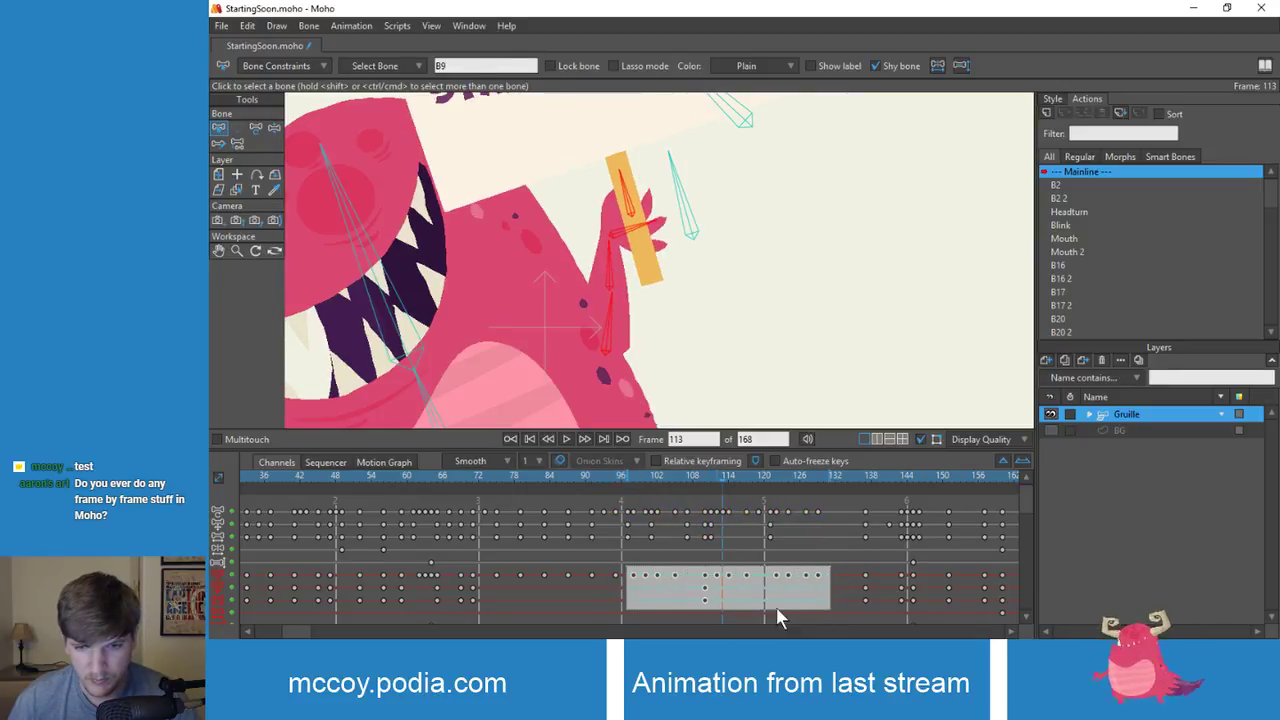
click(482, 475)
key(space)
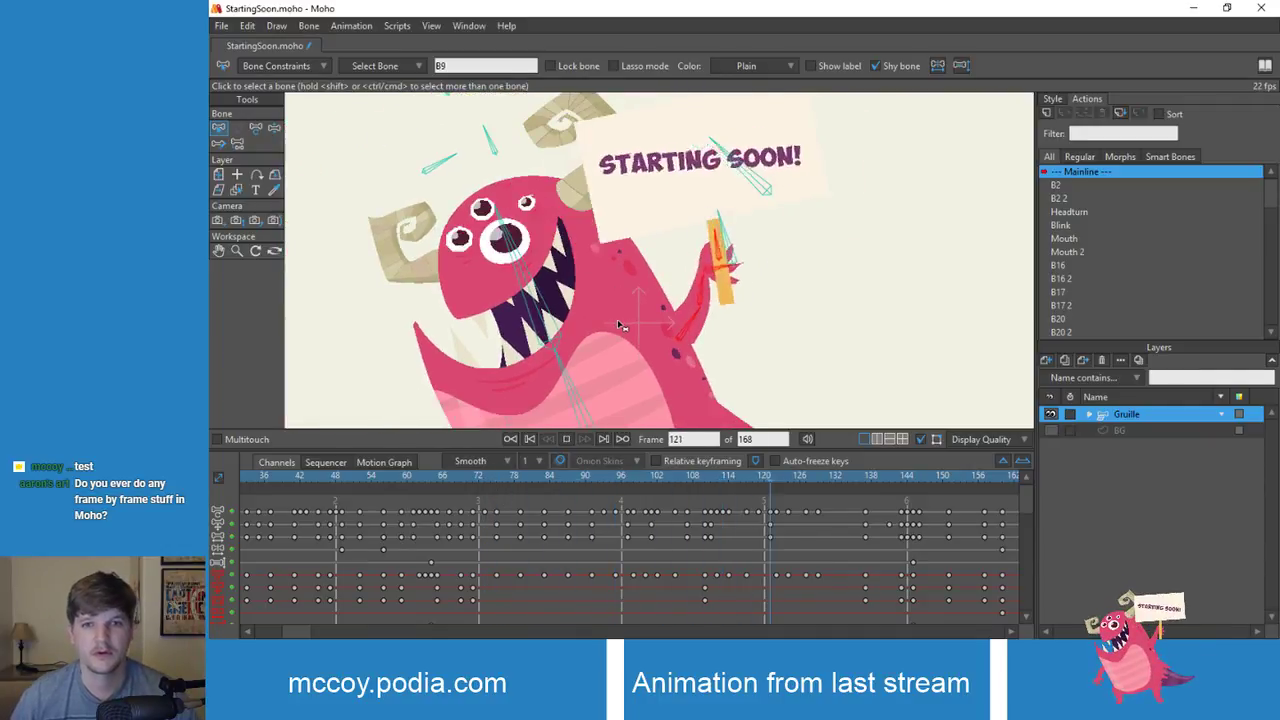
key(space)
Step: Delete all of the sign arm bones' wave keys between frames 75 and 129
click(496, 476)
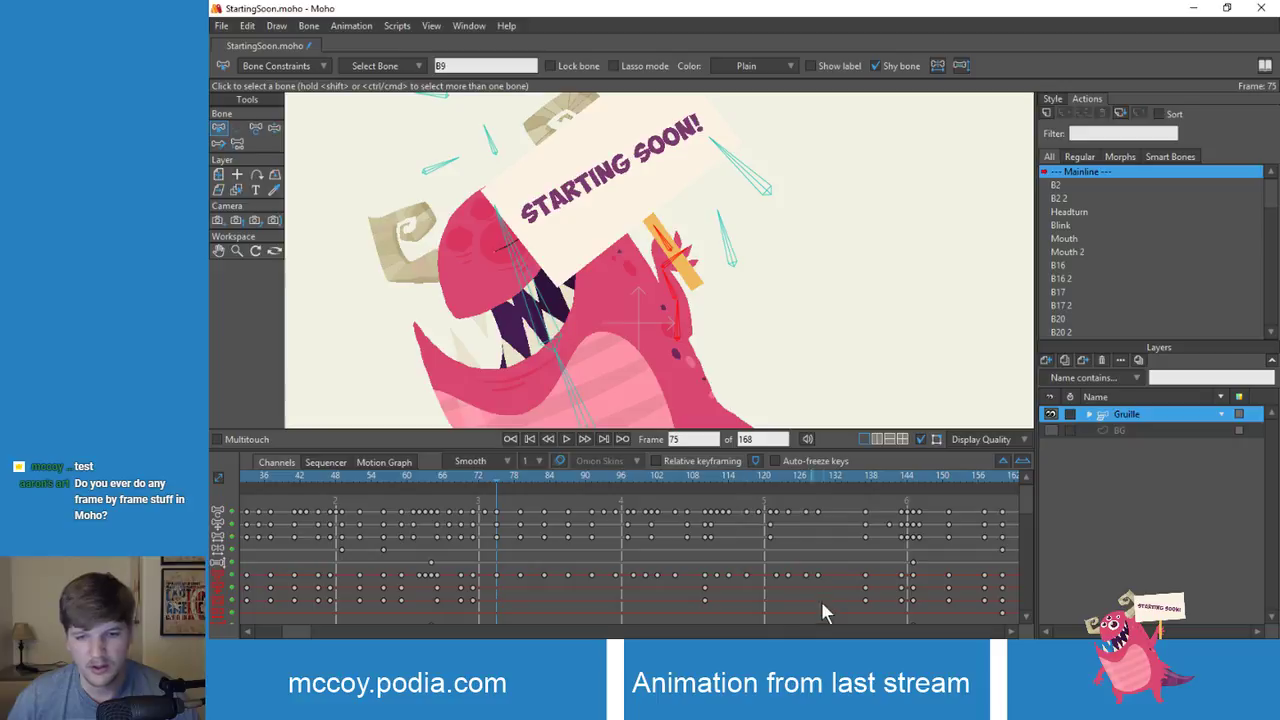
drag(842, 572, 486, 603)
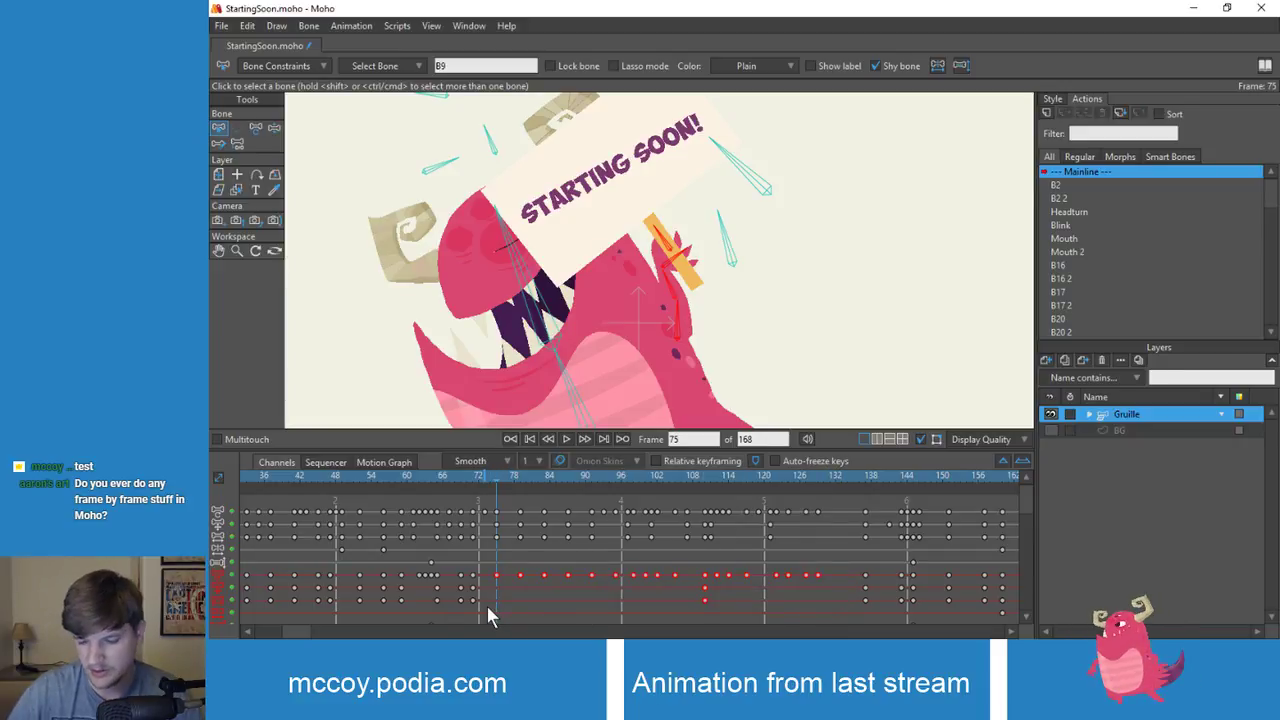
key(Delete)
drag(589, 479, 647, 517)
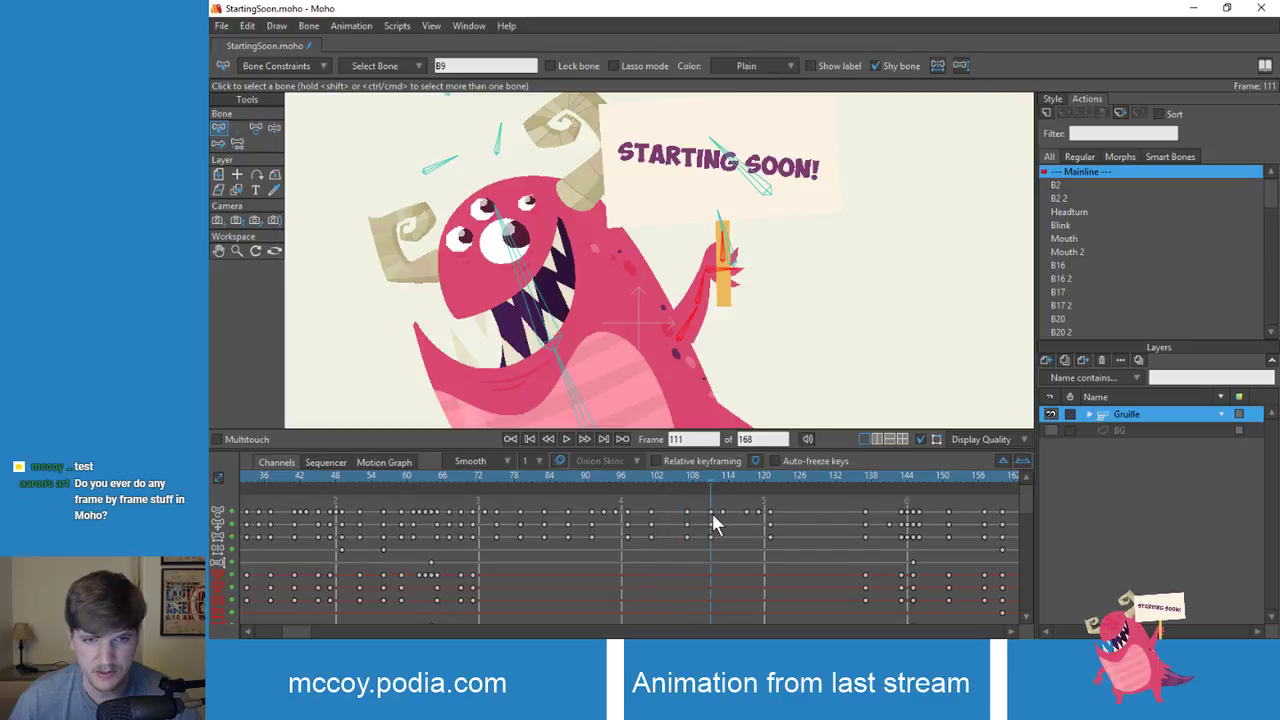
Step: Delete the leftover bone keys between about frames 100 and 108
click(653, 519)
drag(641, 501, 695, 561)
key(Delete)
drag(646, 471, 751, 536)
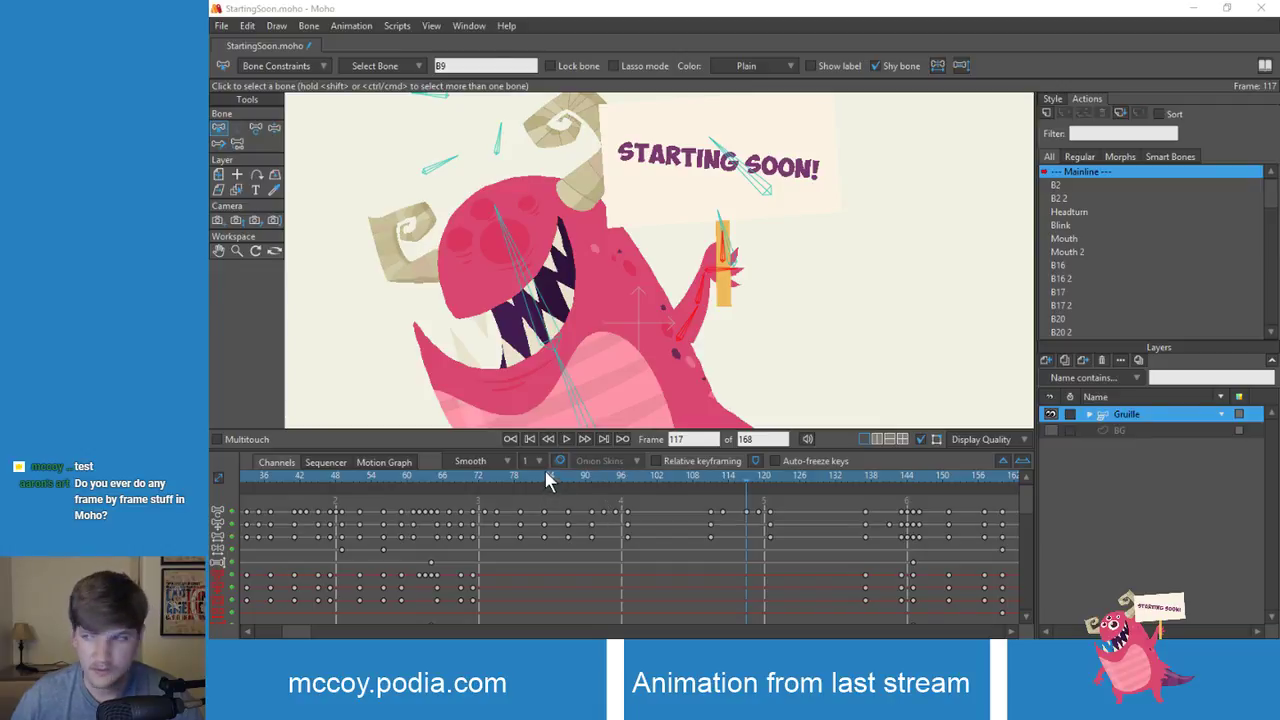
Step: At frame 75, pose the sign arm outward with Manipulate Bones so the sign leans away from the monster's head
drag(547, 476, 520, 474)
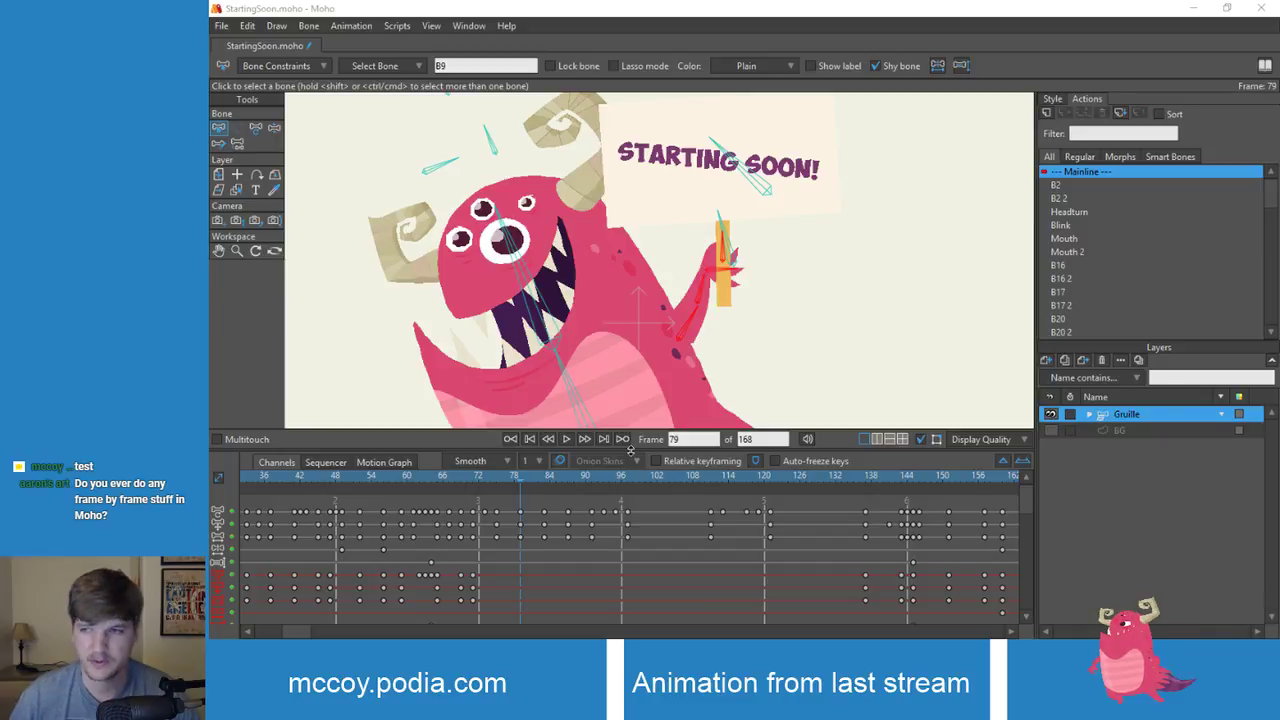
drag(434, 474, 489, 492)
scroll(577, 303, down, 8)
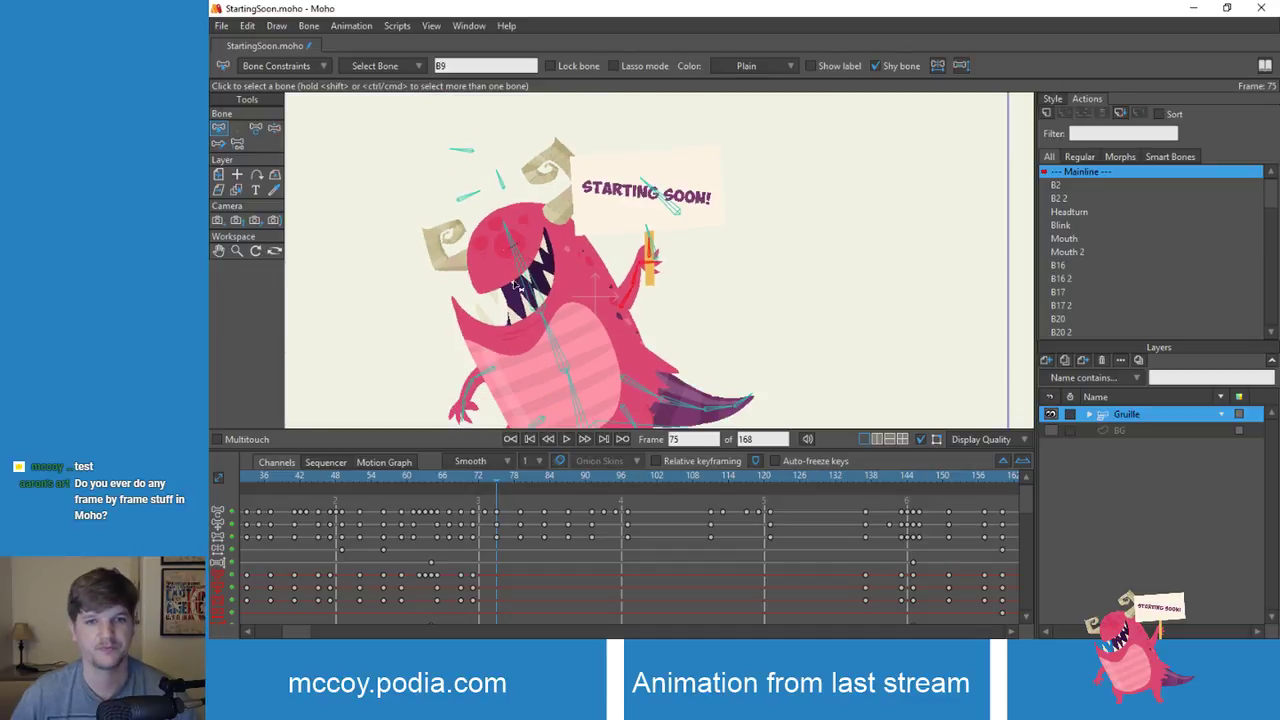
scroll(577, 303, up, 4)
scroll(577, 303, down, 5)
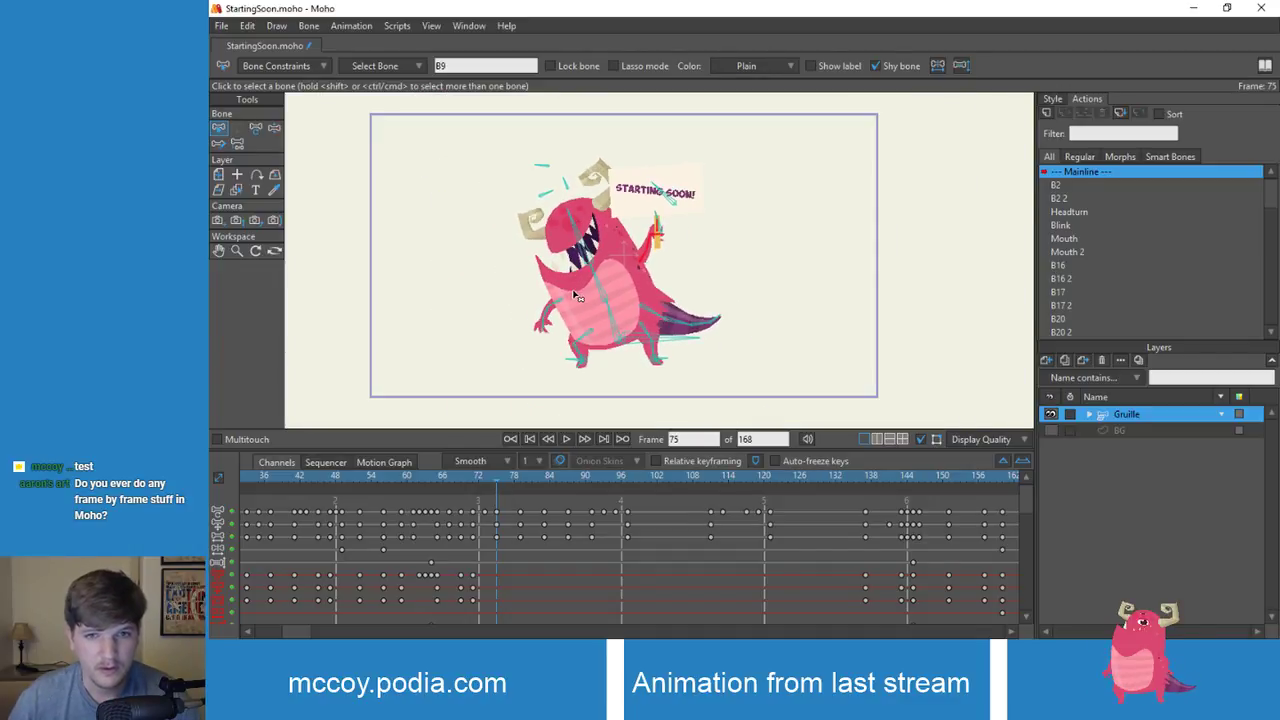
drag(574, 305, 573, 316)
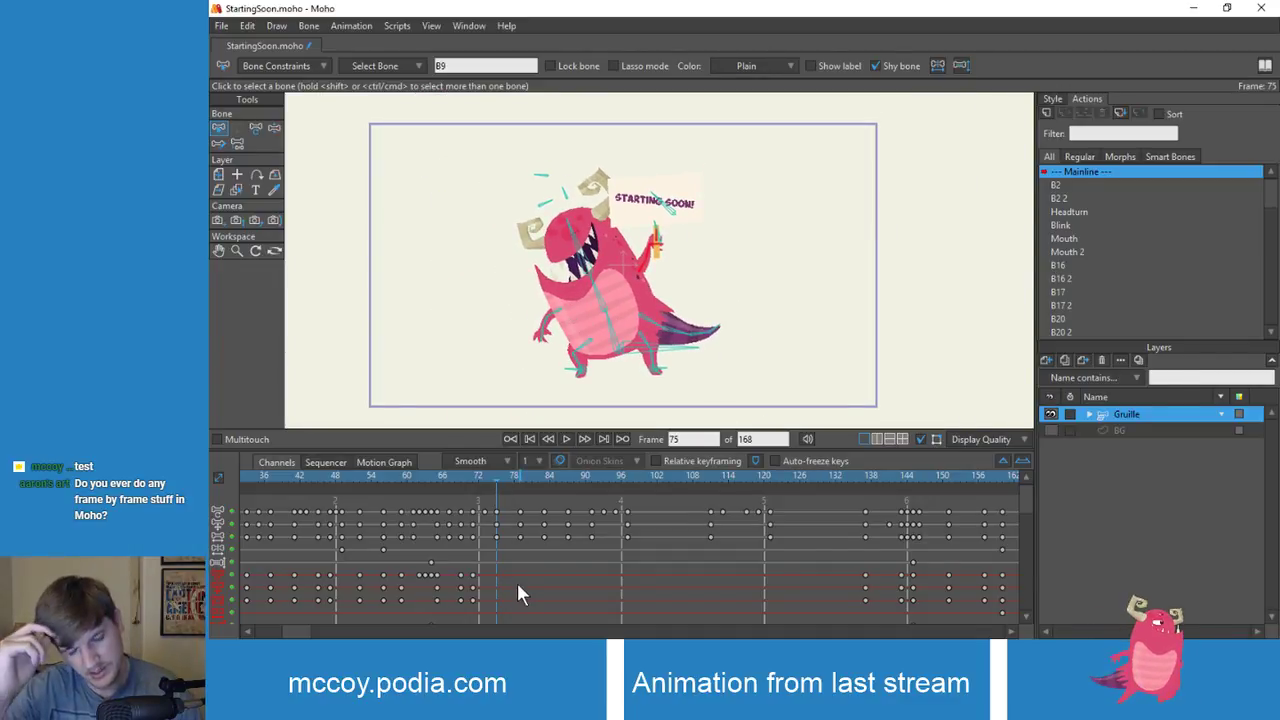
scroll(645, 262, up, 6)
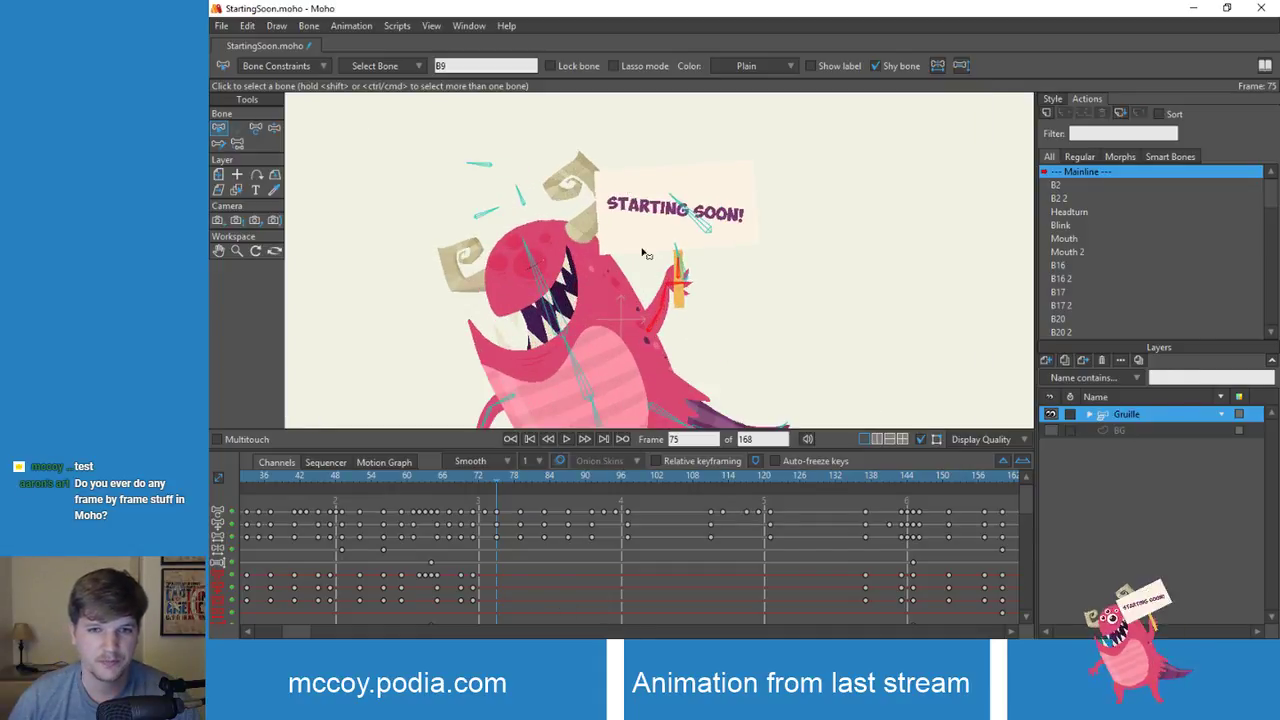
key(z)
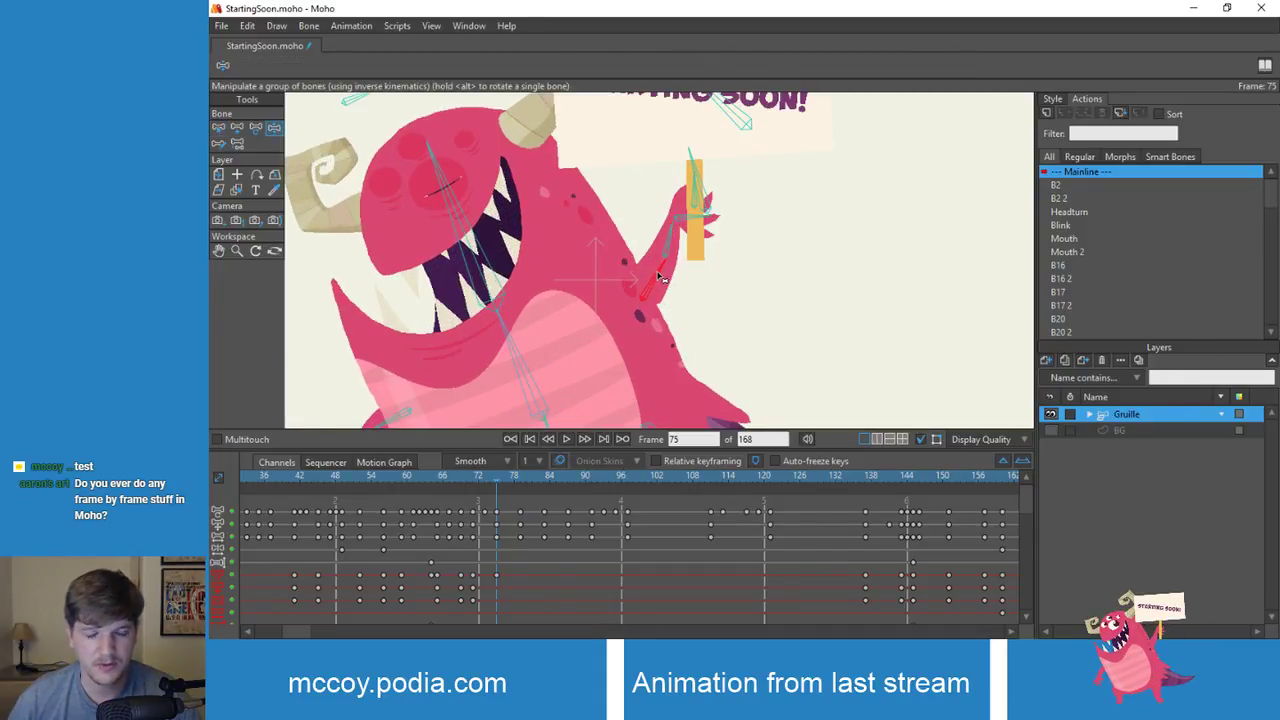
drag(658, 272, 706, 235)
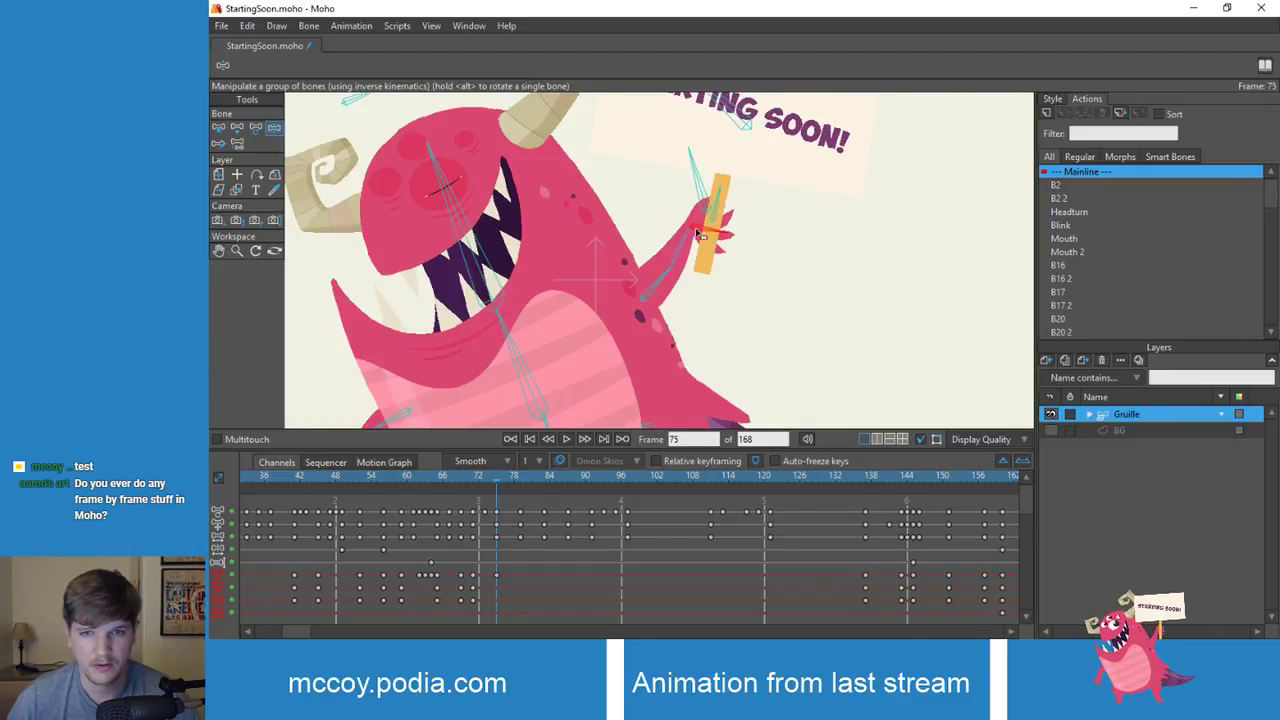
scroll(660, 258, down, 5)
scroll(656, 260, up, 2)
scroll(655, 260, up, 2)
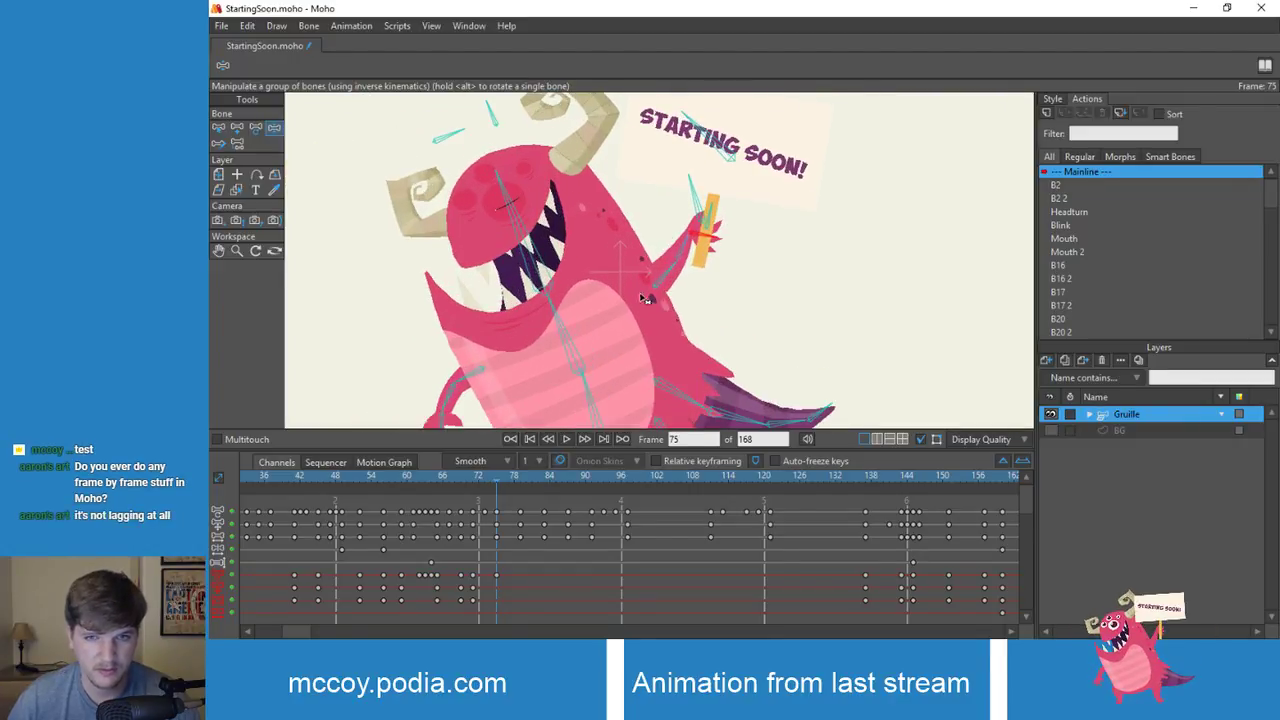
Step: At frame 76, swing the sign arm inward and tilt the sign toward the head, comparing it with frame 75
click(502, 488)
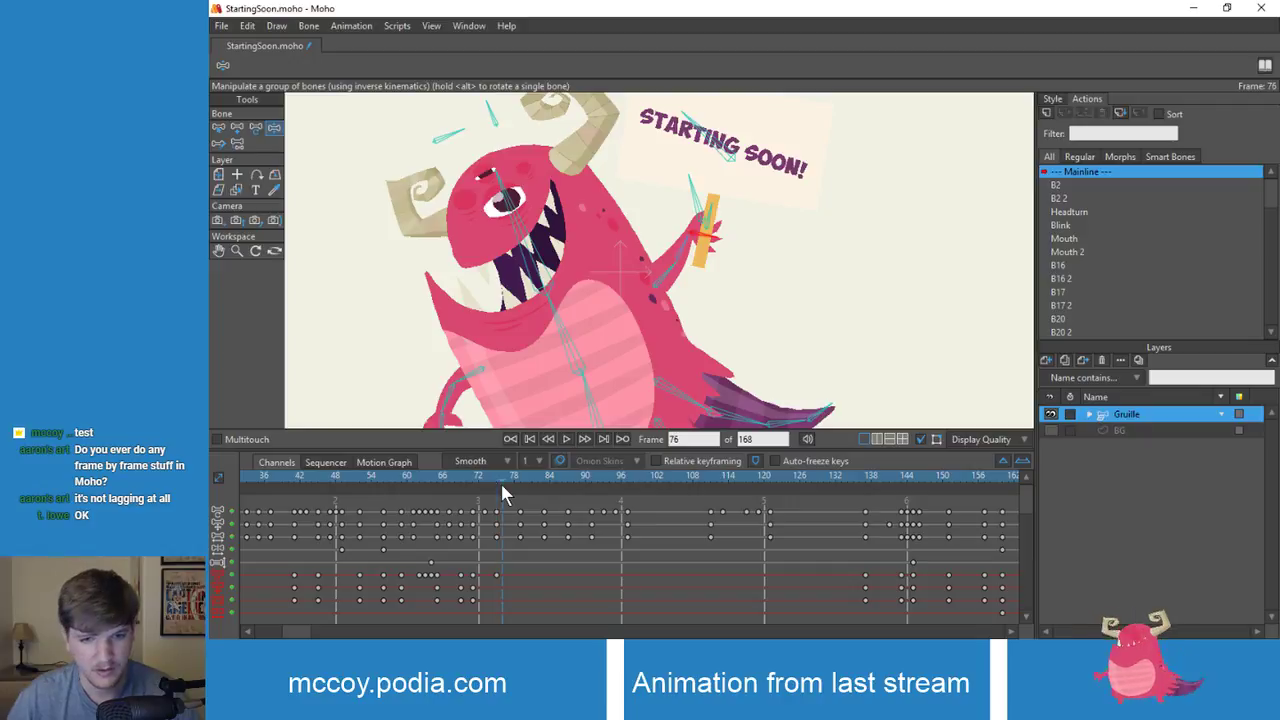
drag(663, 284, 668, 232)
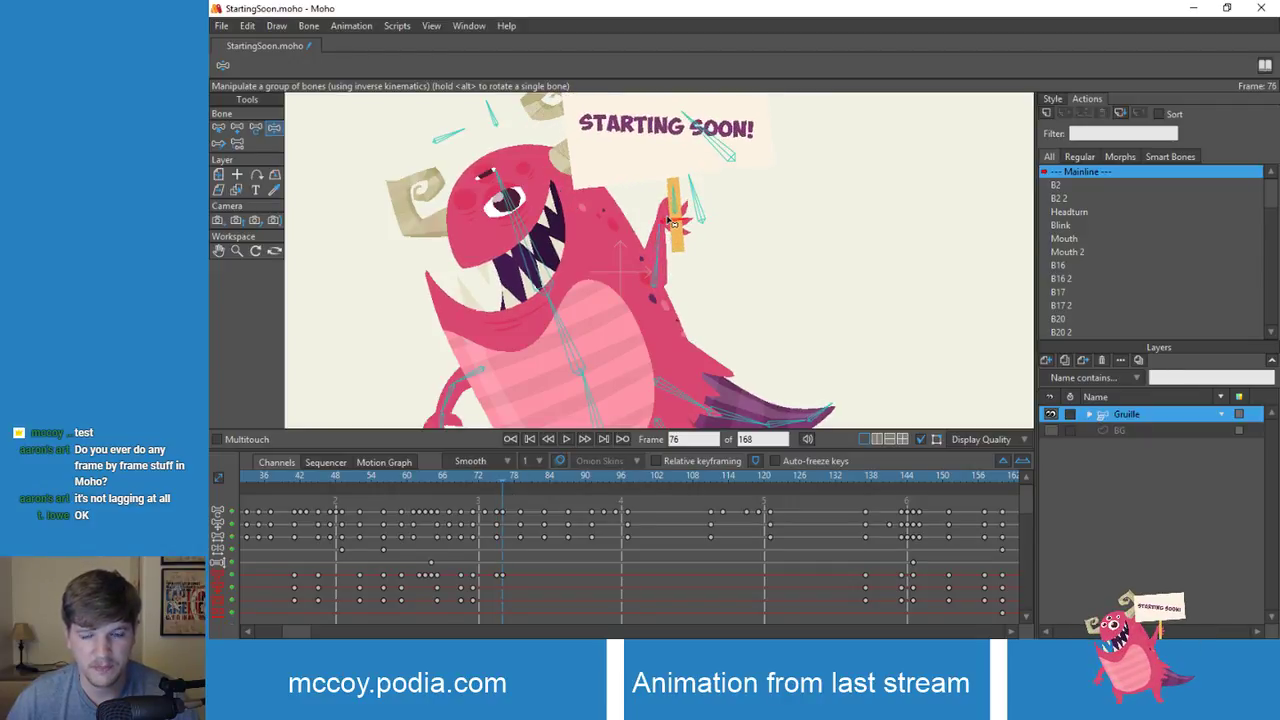
key(ctrl+Left)
key(ctrl+Right)
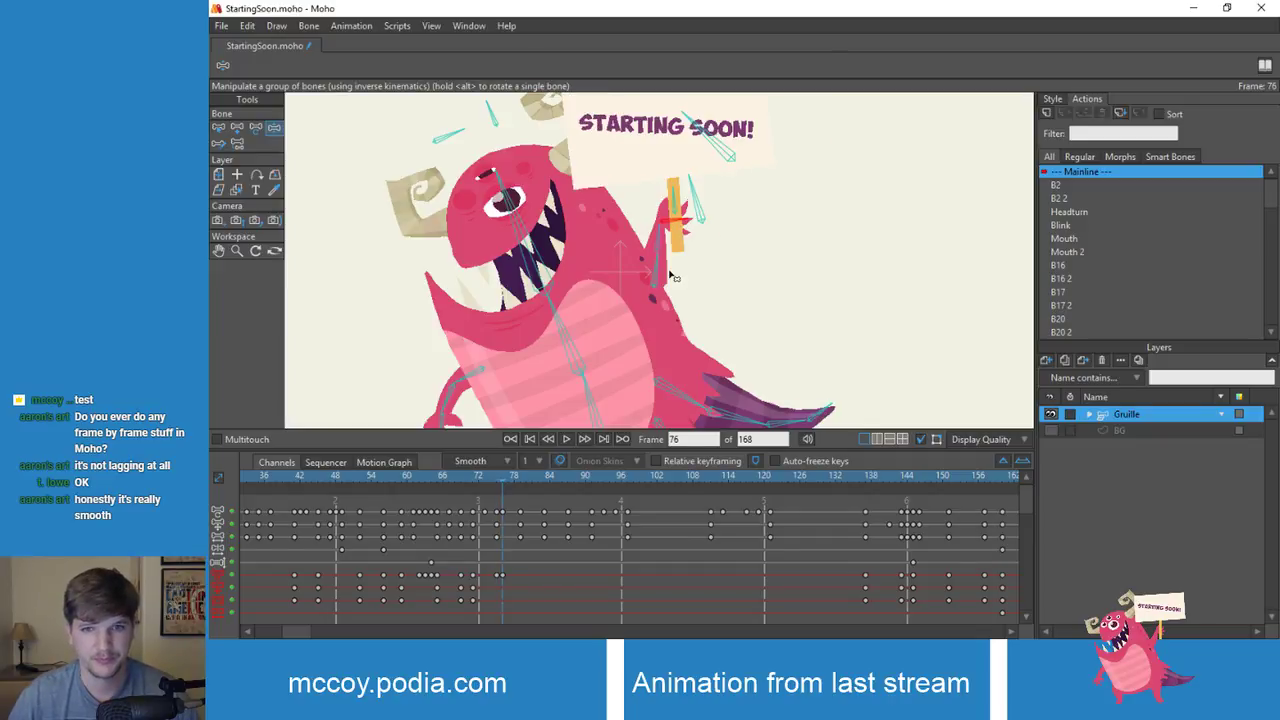
key(ctrl+Left)
key(ctrl+Right)
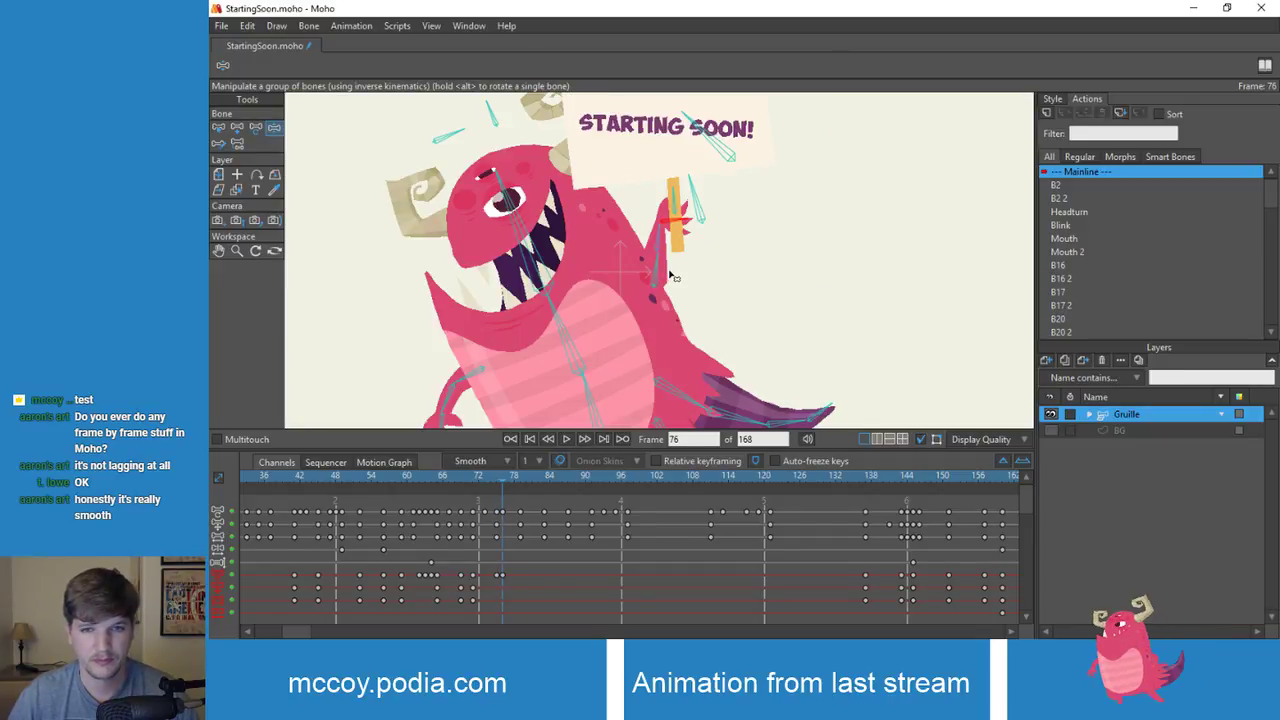
drag(668, 241, 669, 222)
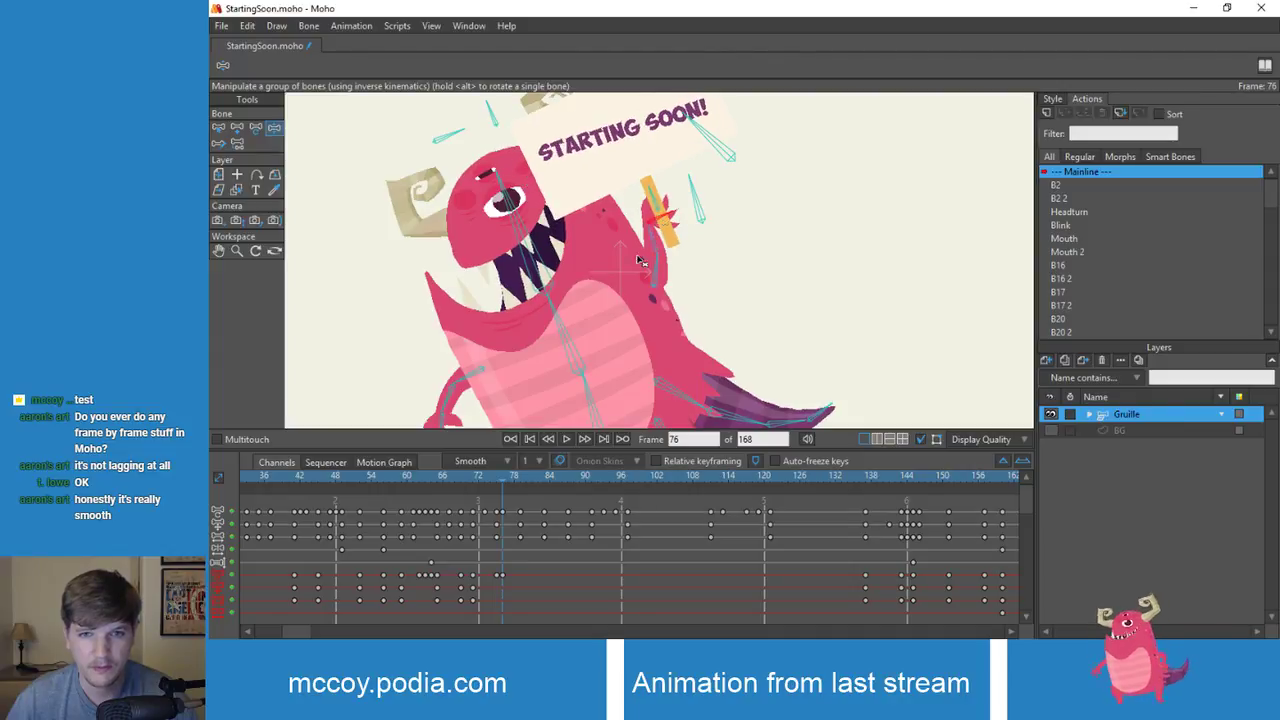
Step: Set the sign more upright at frame 75 and adjust the hand and arm bones at frame 76 to soften the swing
click(506, 481)
key(ctrl+Left)
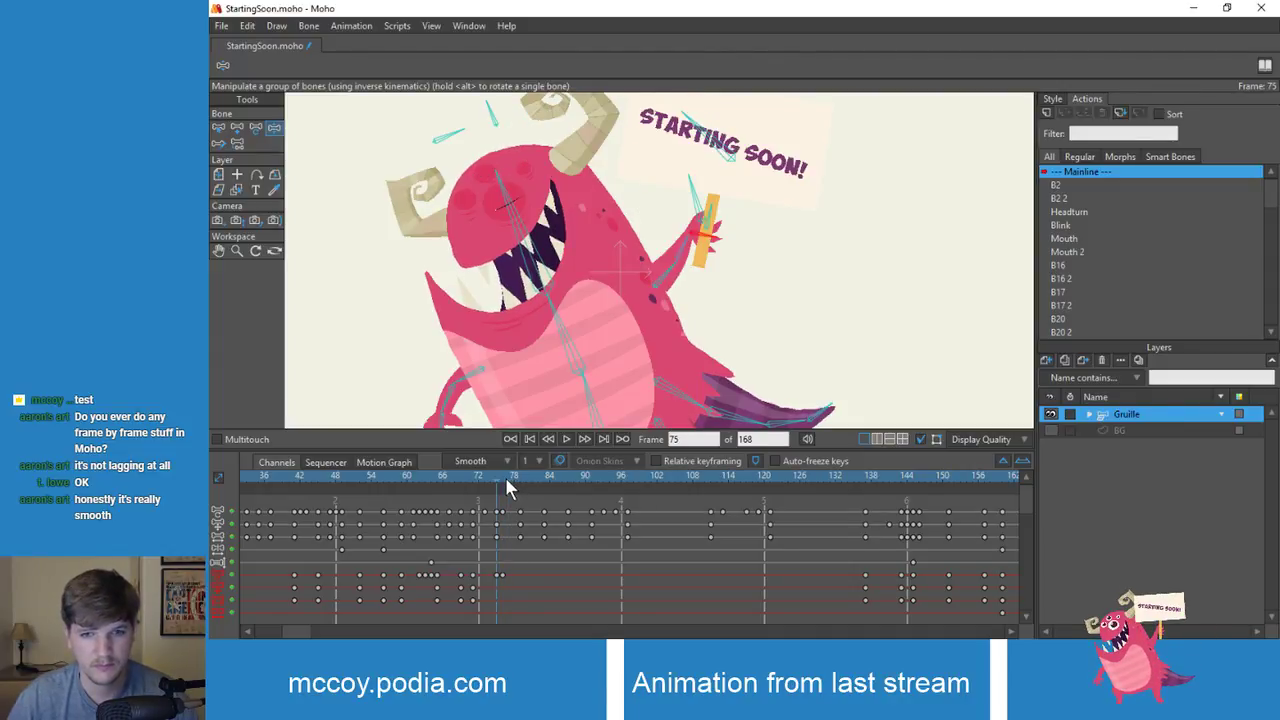
drag(692, 248, 705, 238)
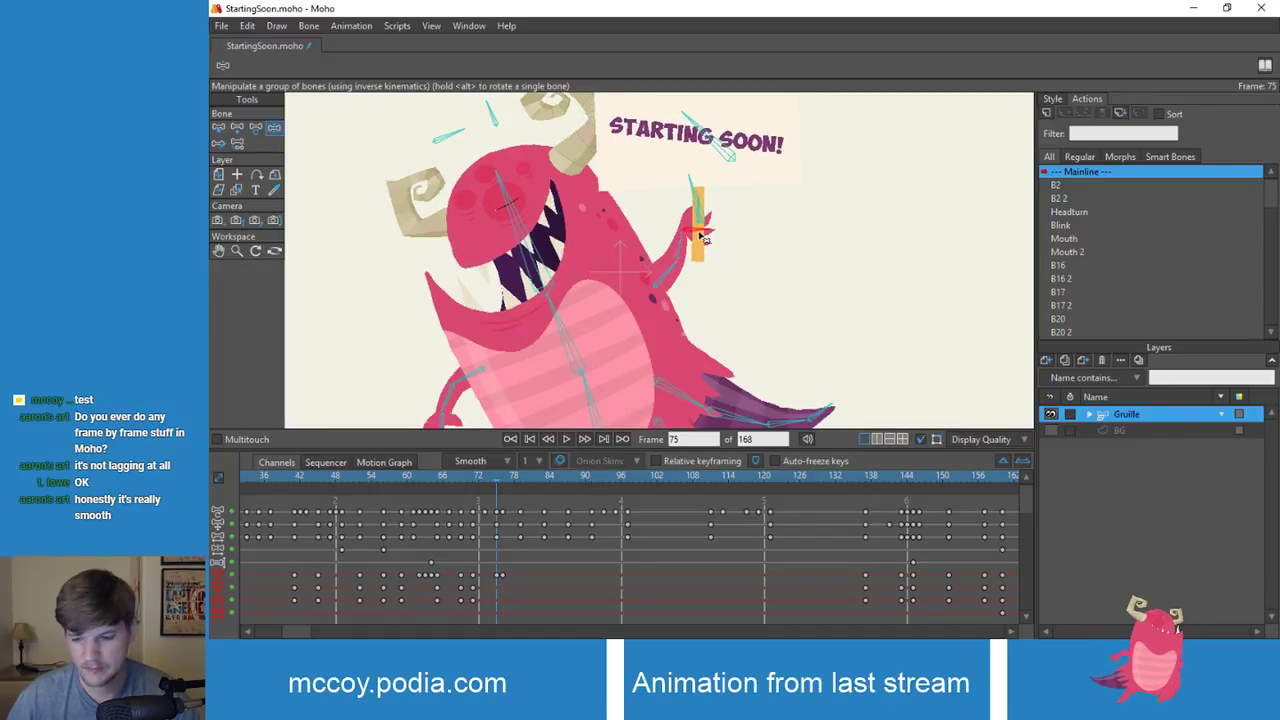
key(ctrl+Right)
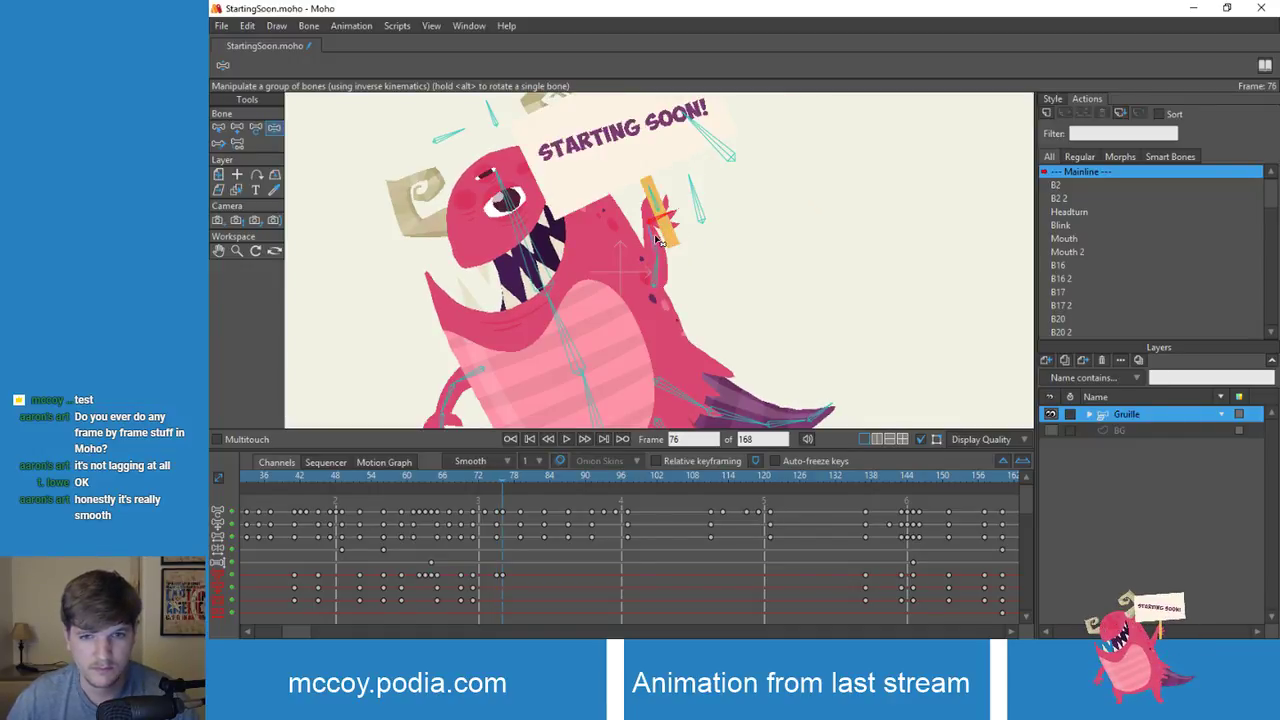
drag(658, 241, 662, 232)
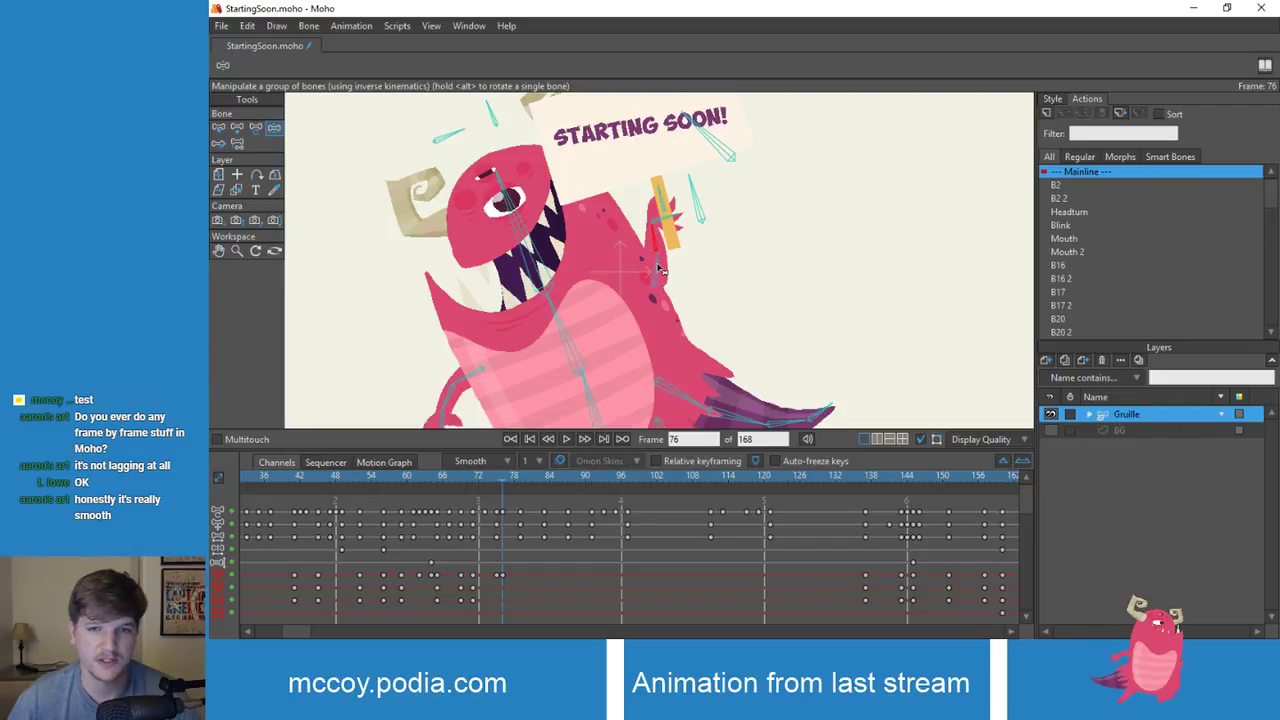
drag(656, 272, 658, 245)
key(ctrl+z)
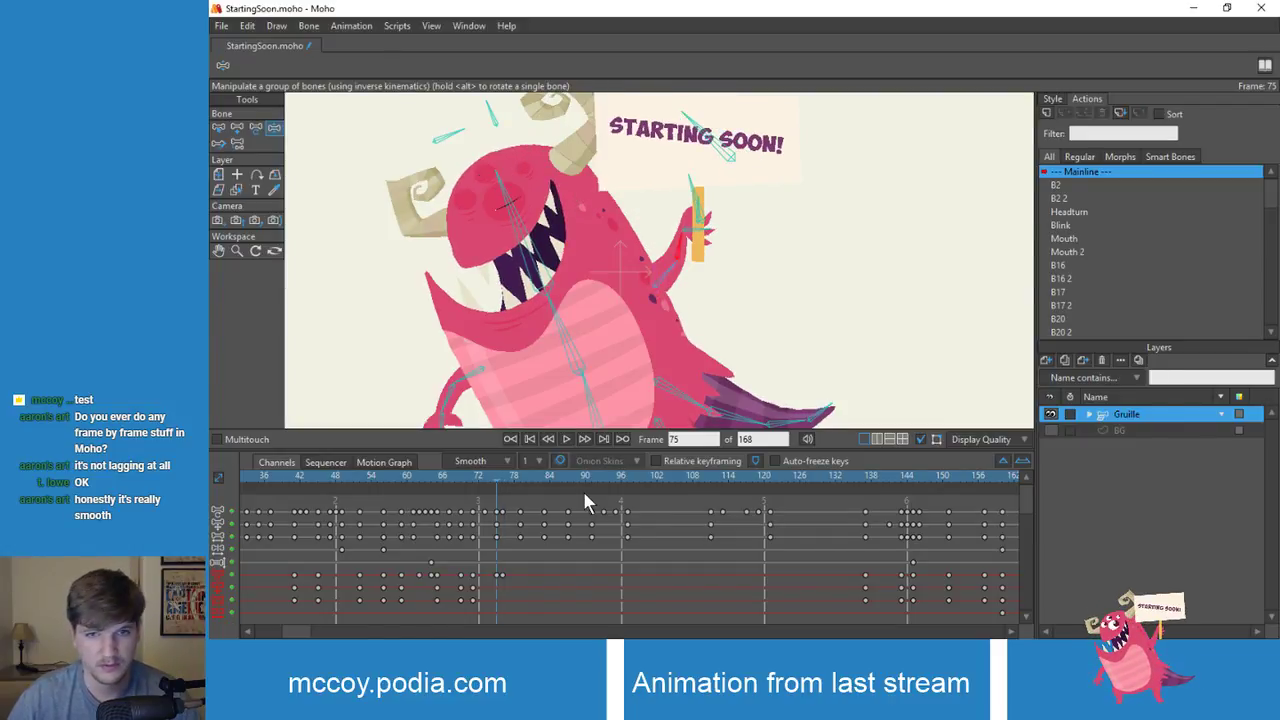
key(ctrl+shift+z)
Step: Flip between frames 75 and 76 to compare the two sign arm poses
key(Left)
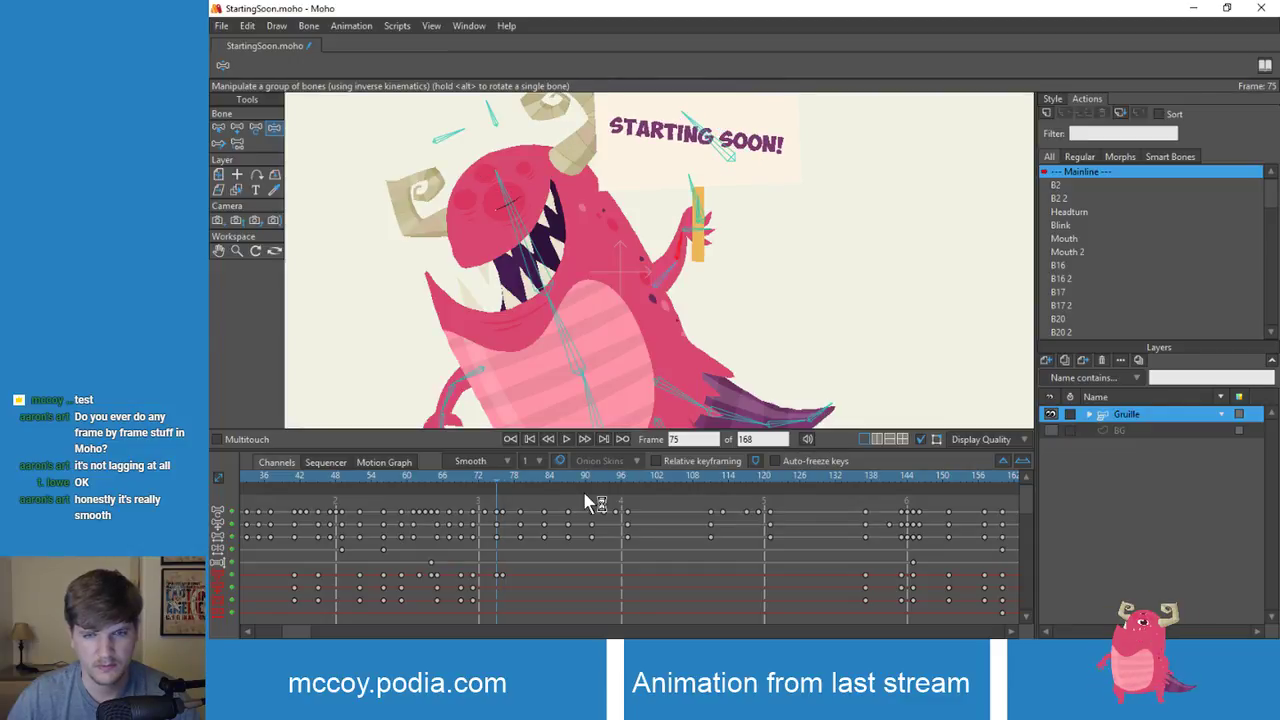
key(Right)
key(Left)
key(Right)
key(Left)
key(Right)
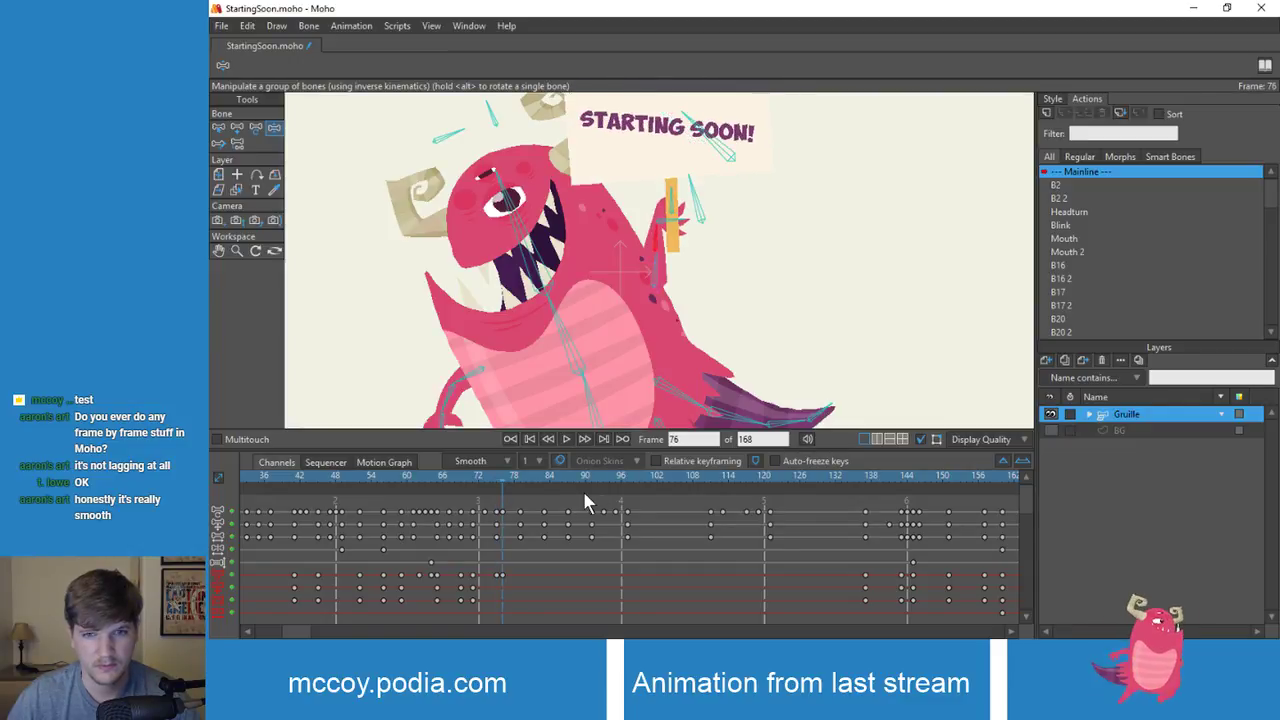
key(Left)
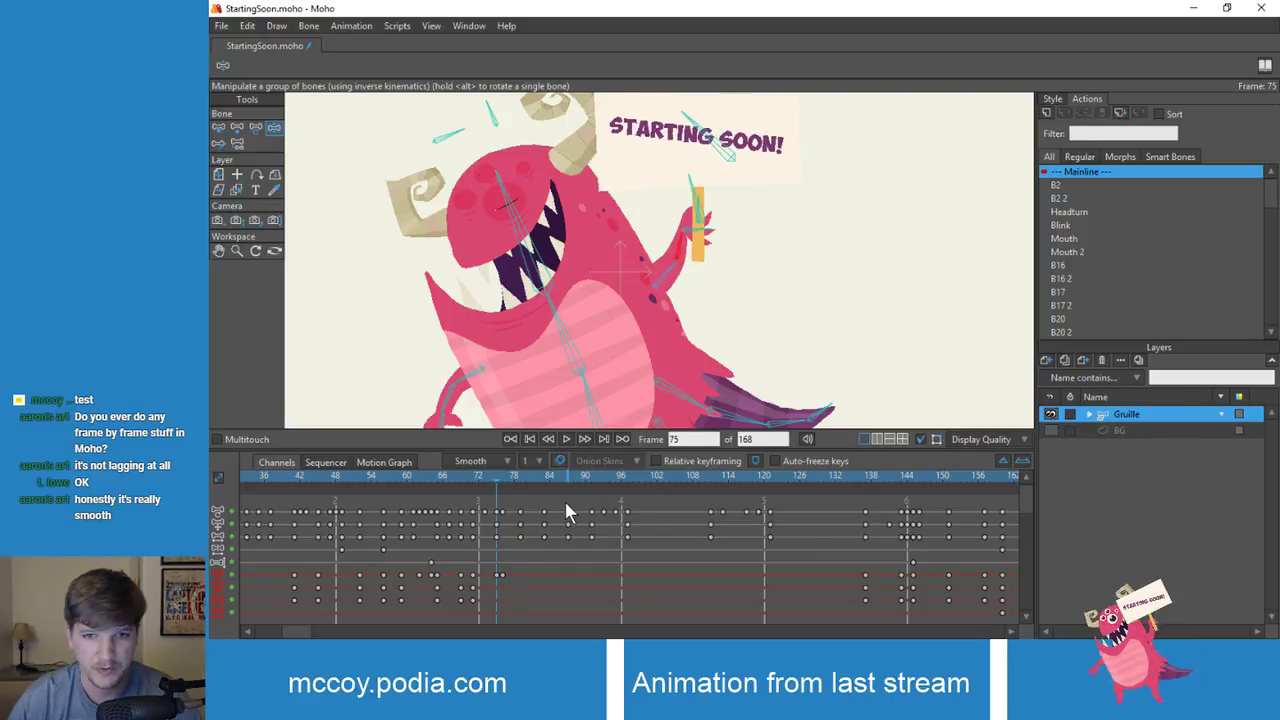
key(ctrl+Right)
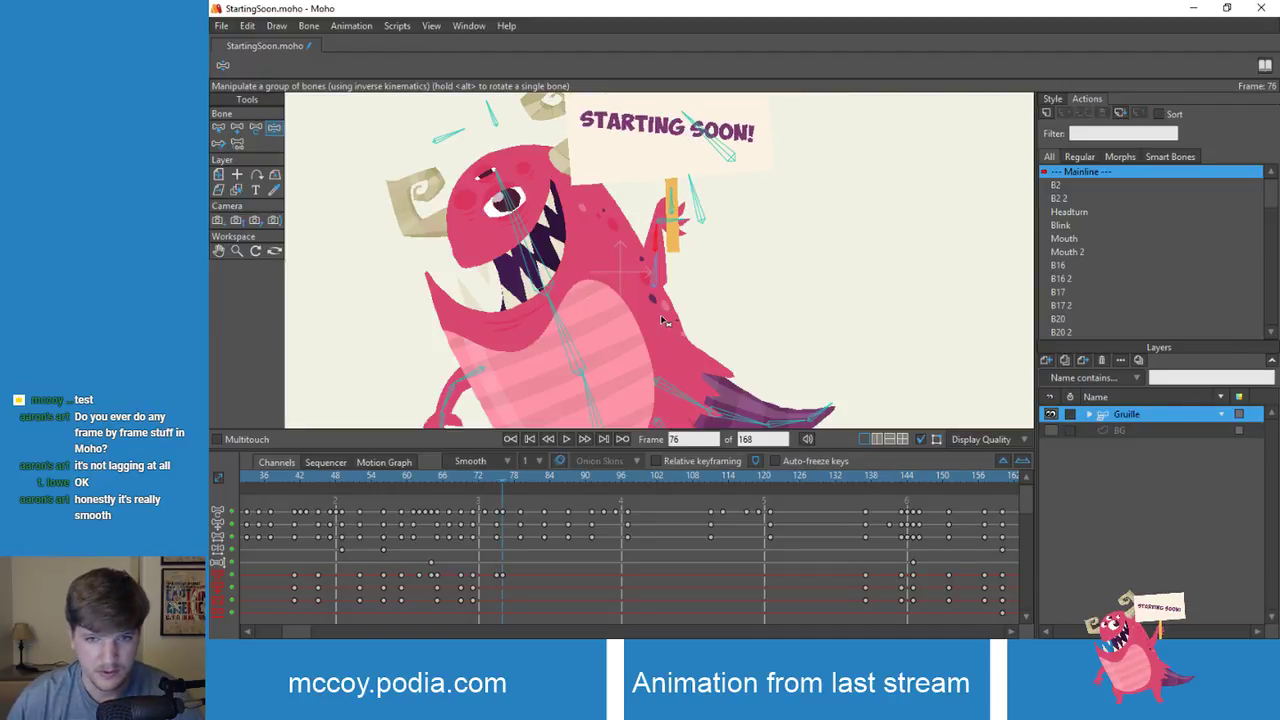
Step: Rotate the upper arm outward and the forearm back inward at frame 76, checking the motion against frame 75
drag(655, 265, 667, 268)
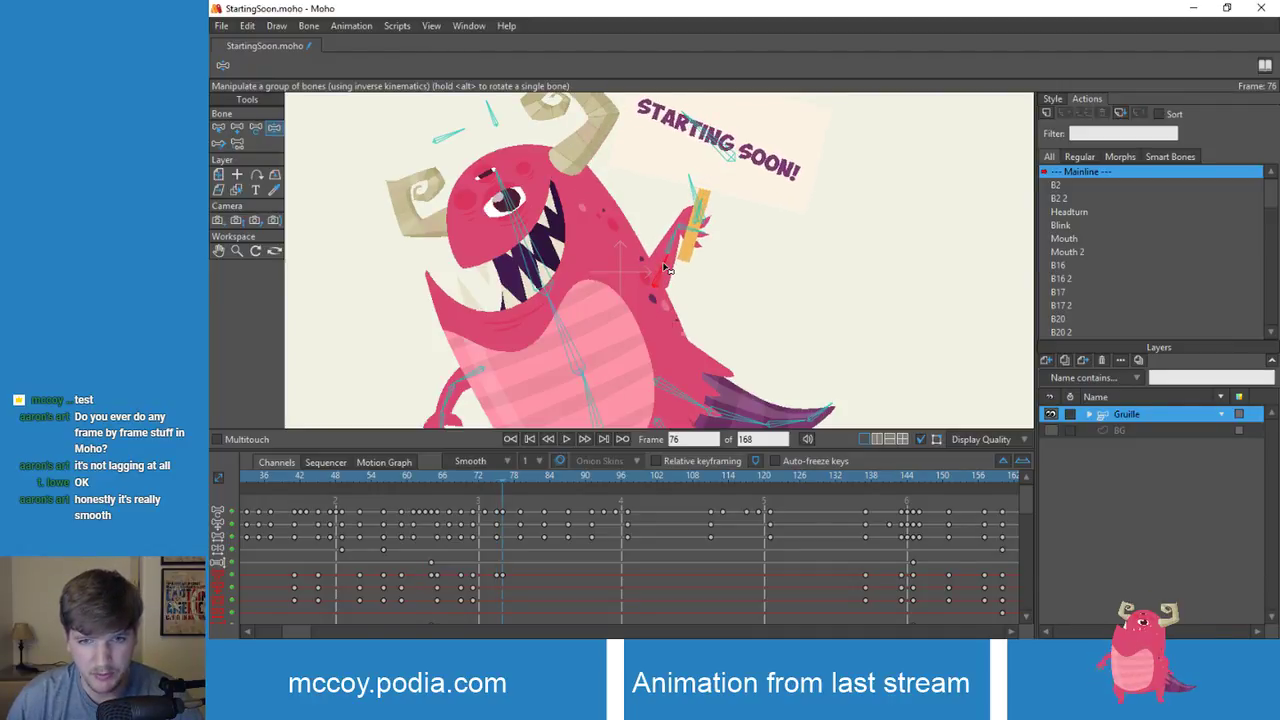
key(ctrl+Left)
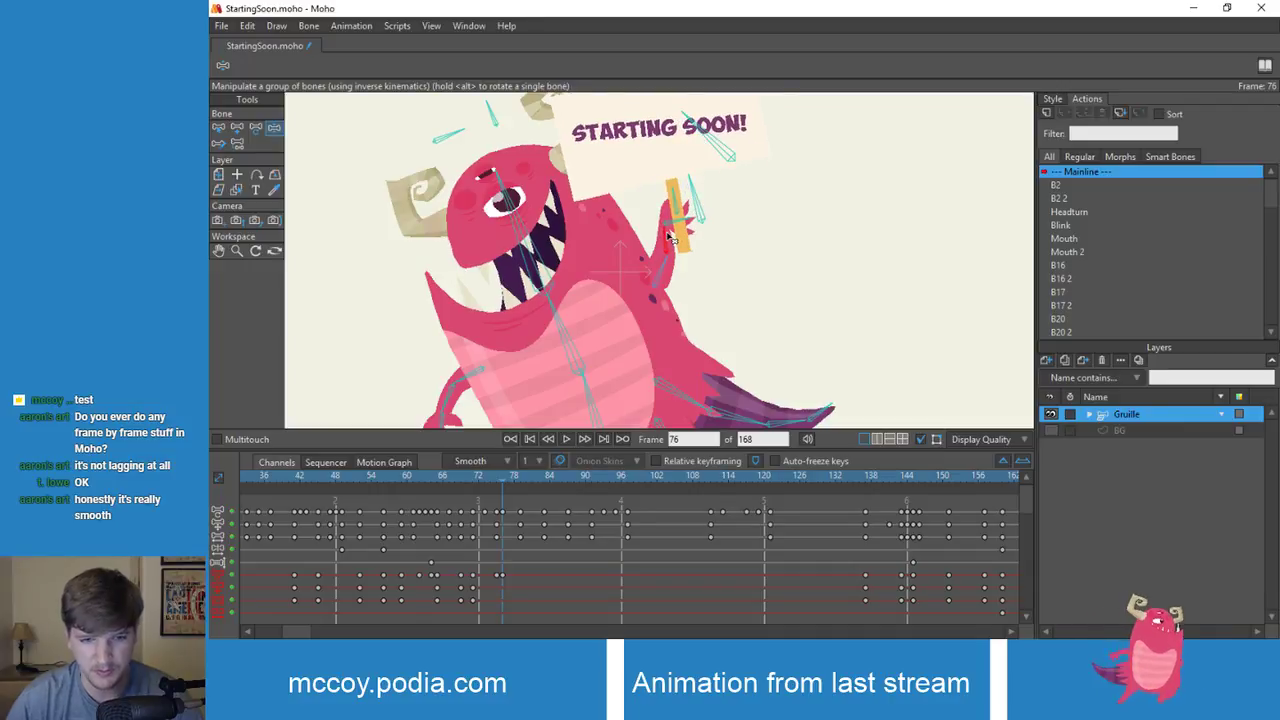
key(ctrl+Right)
key(ctrl+Left)
key(ctrl+Right)
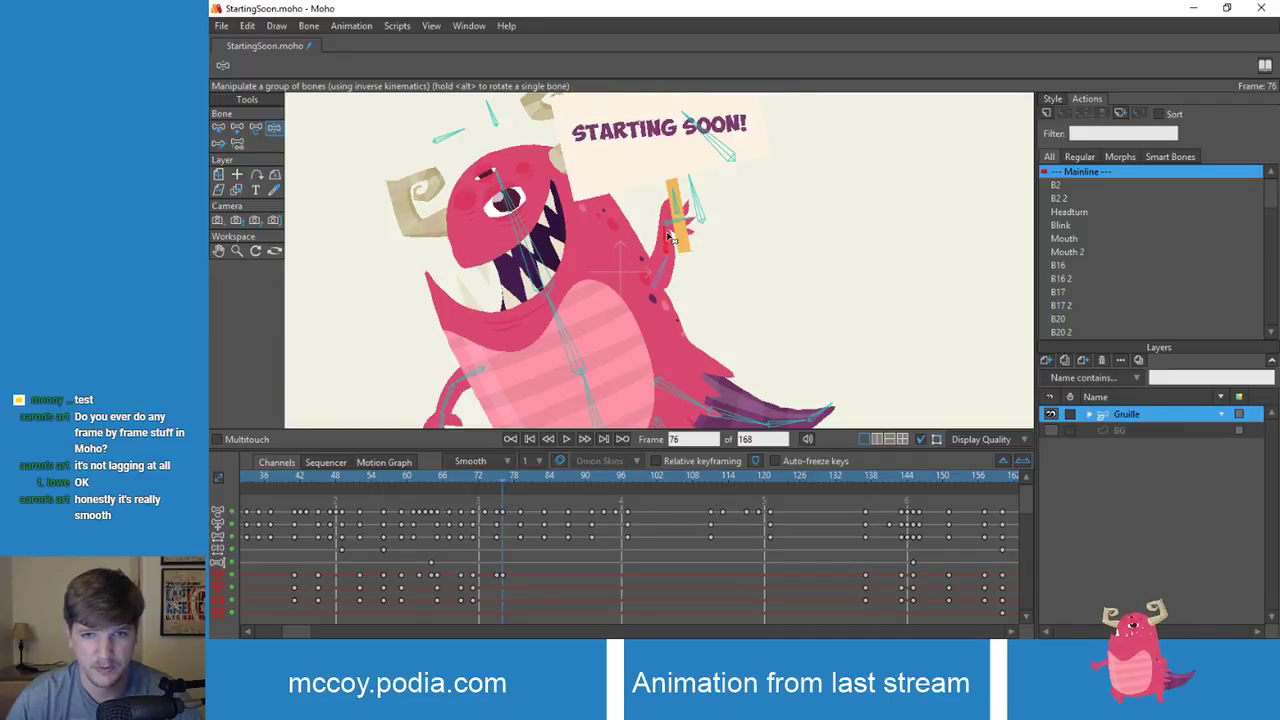
key(ctrl+Left)
key(ctrl+Right)
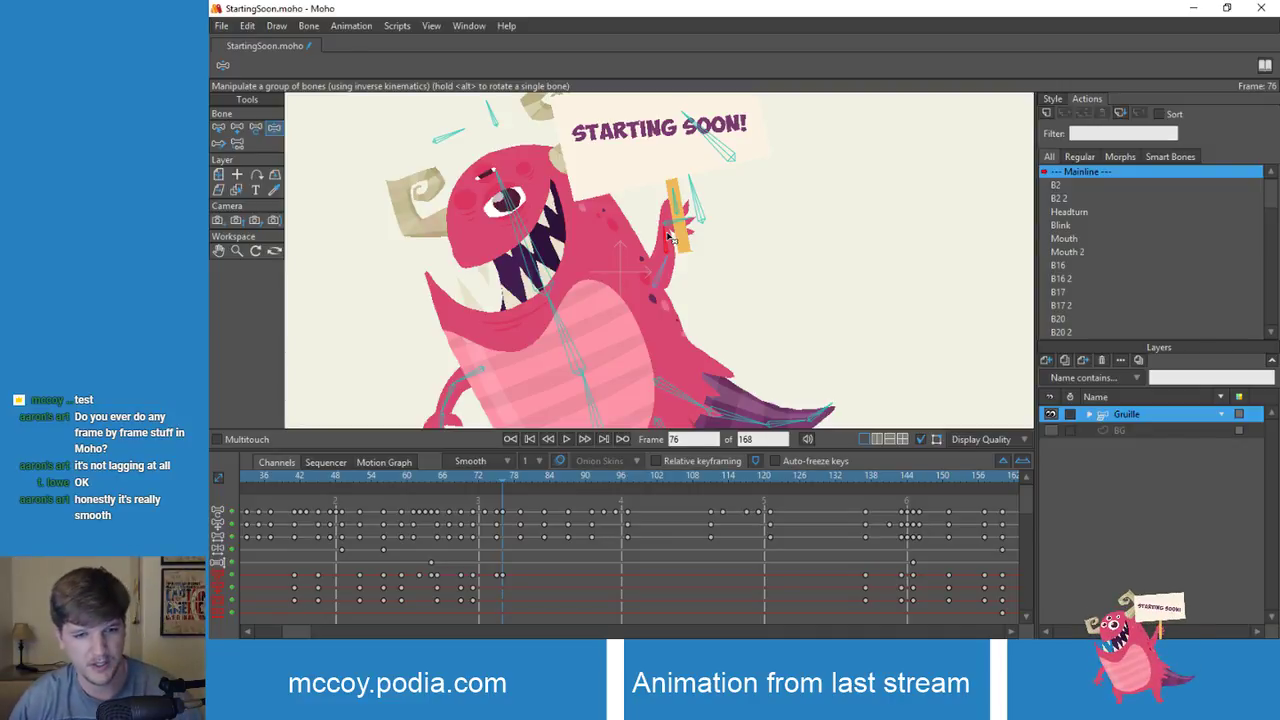
Step: Rotate the hand bone to tilt the sign away from the head at frame 75 and toward it at frame 76
key(comma)
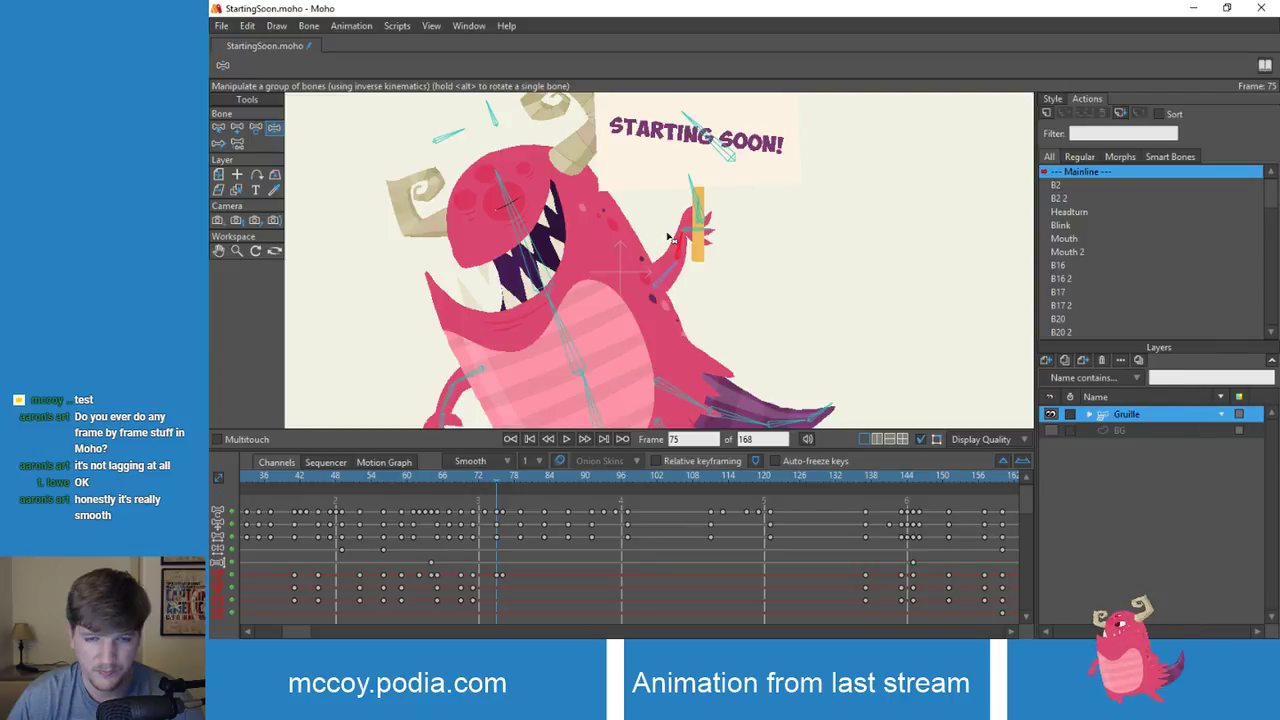
key(period)
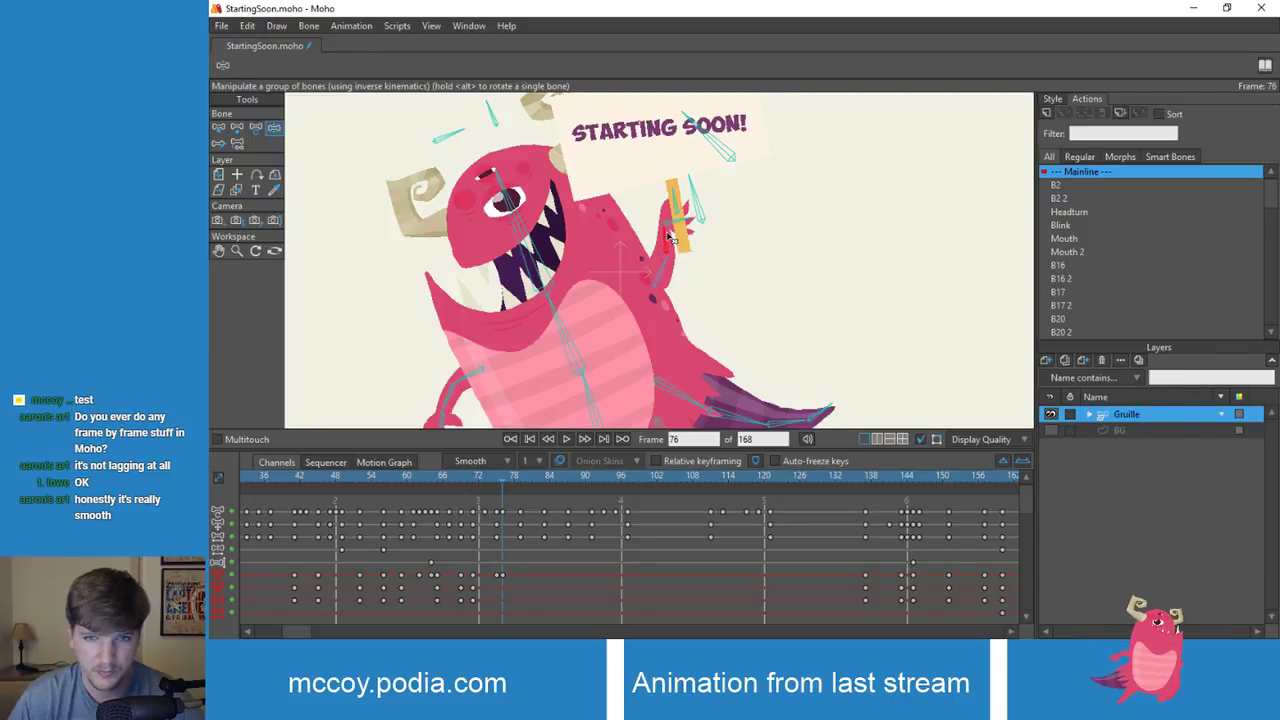
key(comma)
key(period)
key(comma)
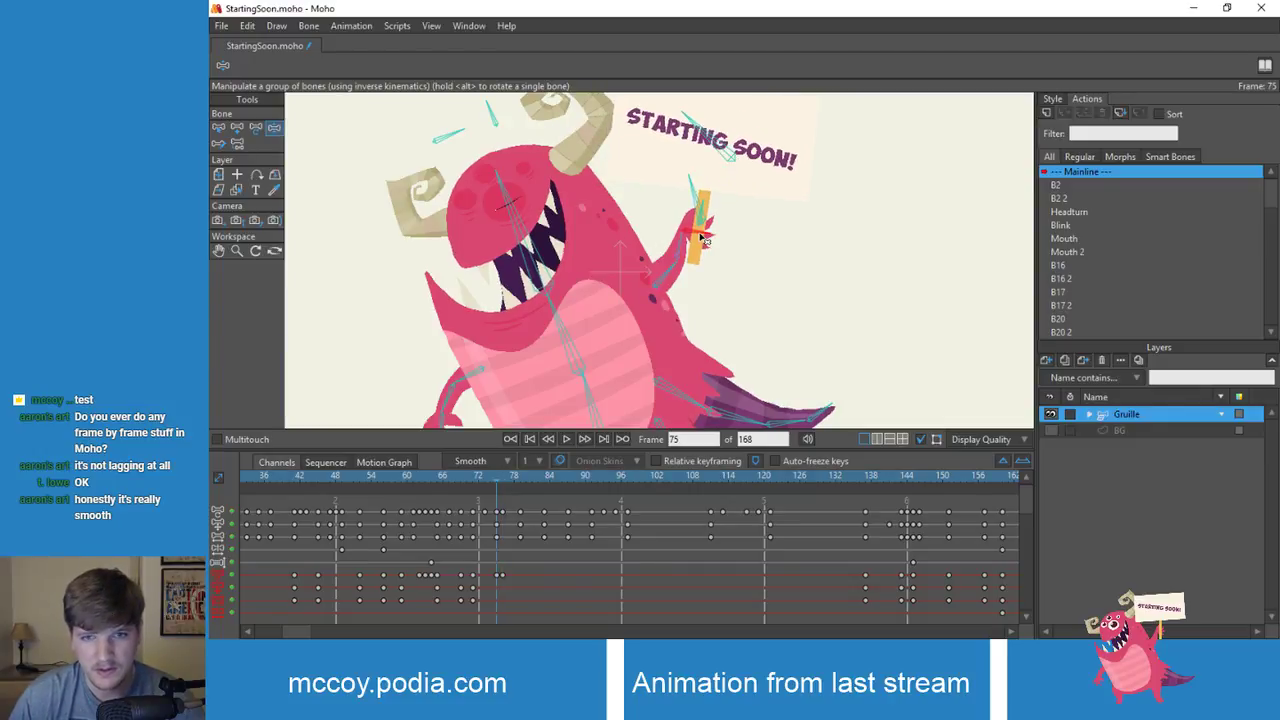
key(period)
drag(672, 228, 670, 313)
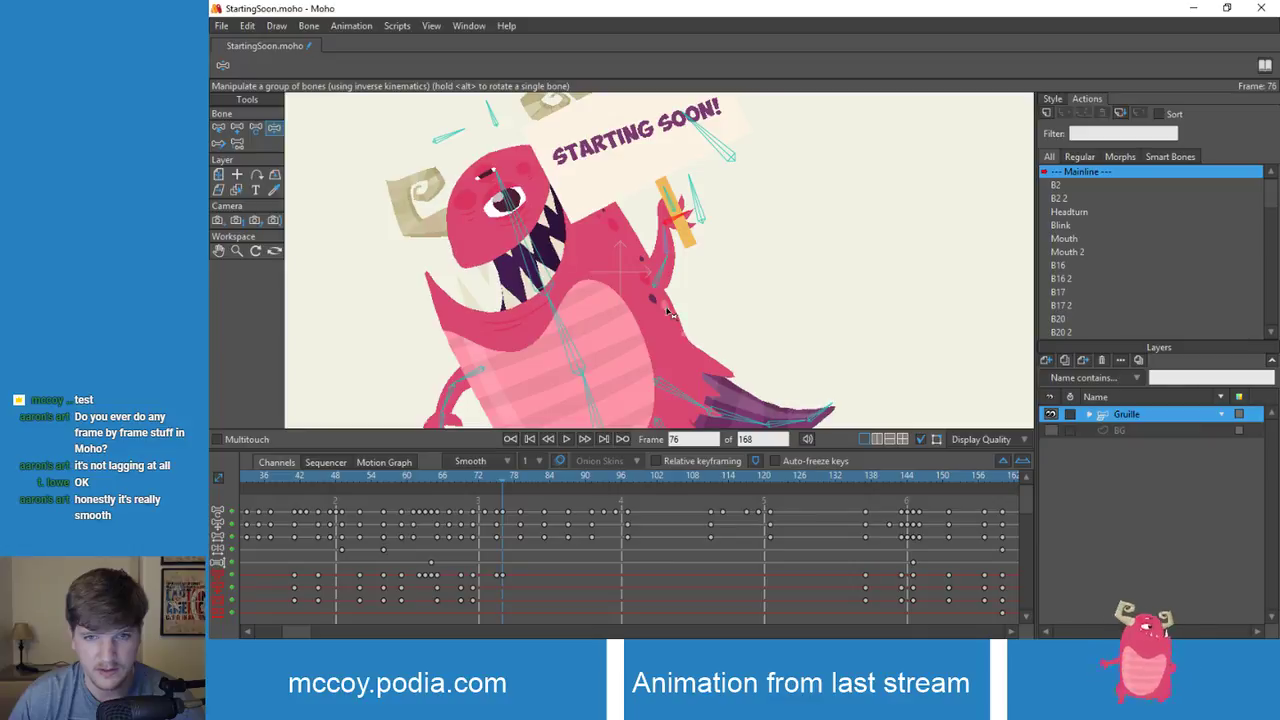
Step: Copy the sign arm's pose keys from frame 75 to frame 77 and from frame 76 to frame 78
click(499, 576)
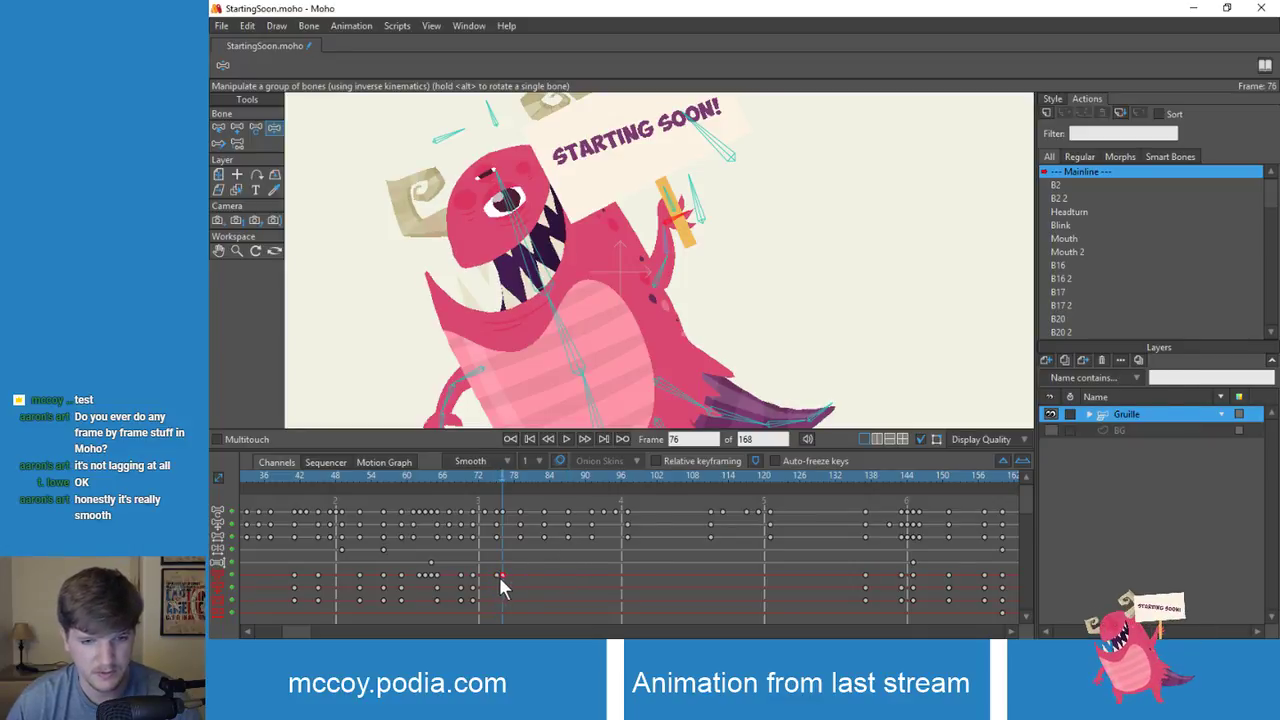
key(Right)
key(ctrl+v)
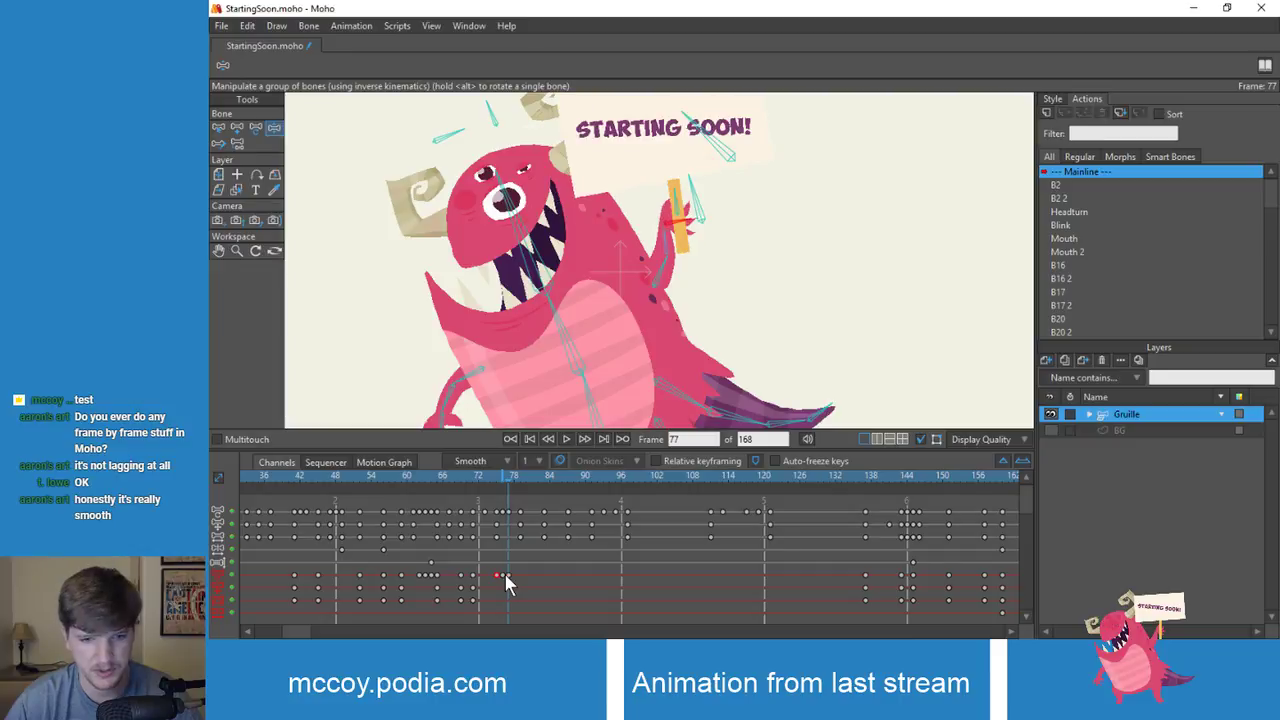
key(Left)
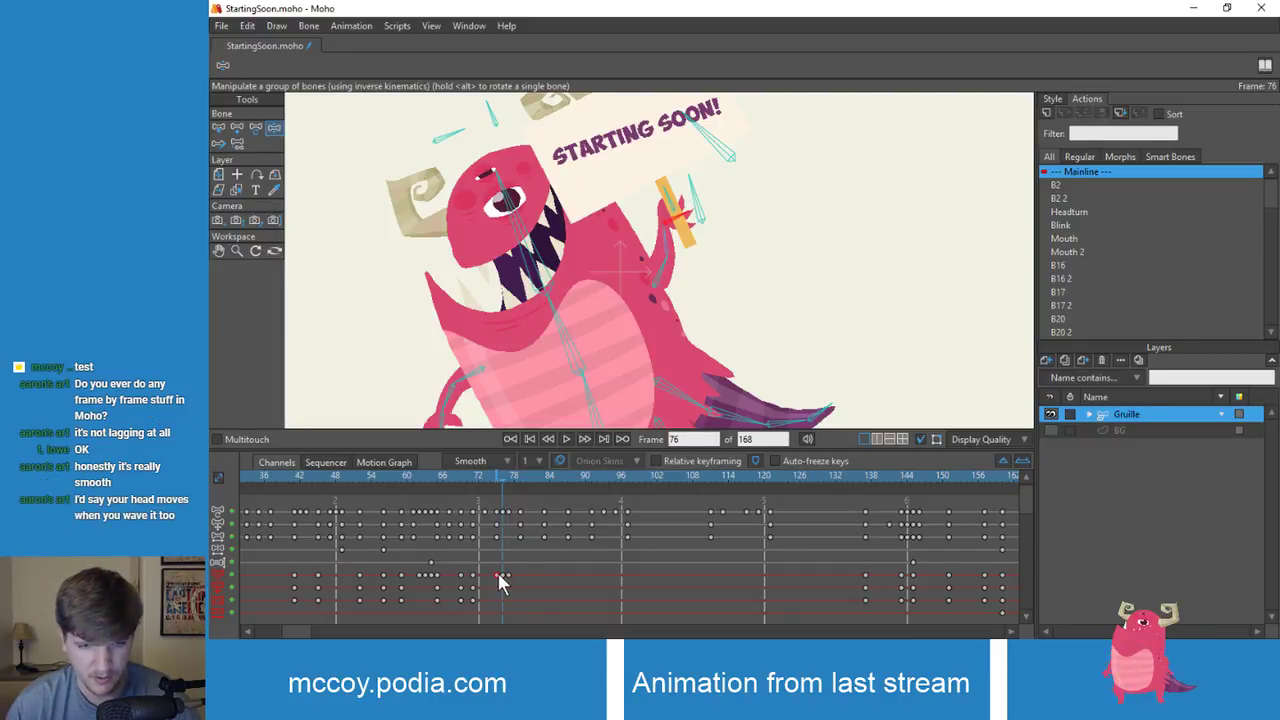
key(Right)
key(Right)
key(ctrl+v)
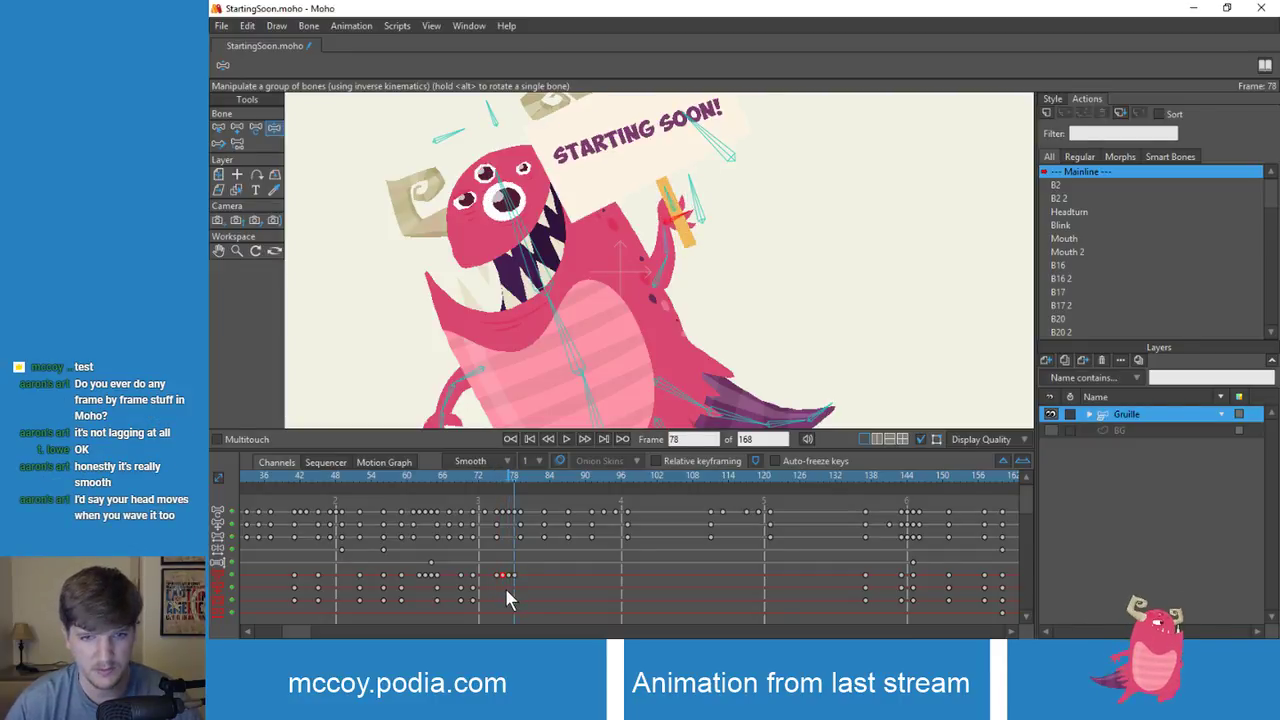
Step: Step back and forth through frames 75 to 78 to check the copied sign arm poses
key(Left)
key(Left)
key(Left)
key(Right)
key(Right)
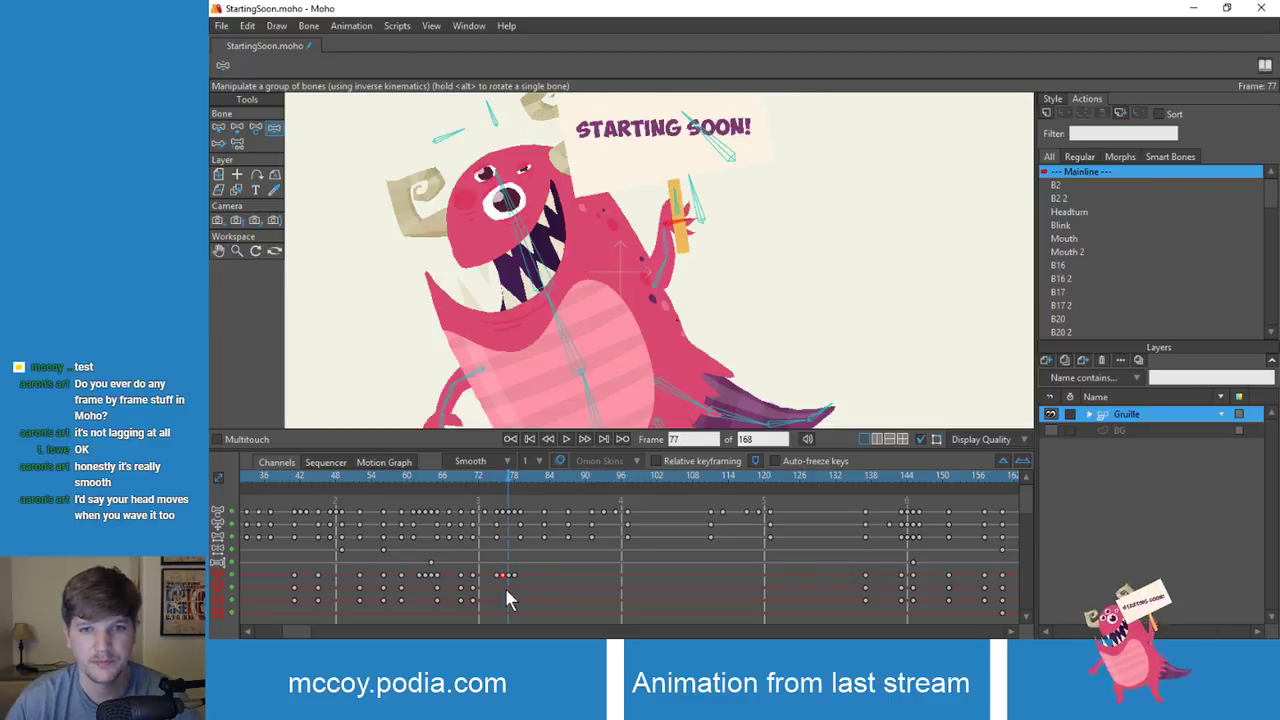
key(Left)
key(Left)
key(Right)
key(Right)
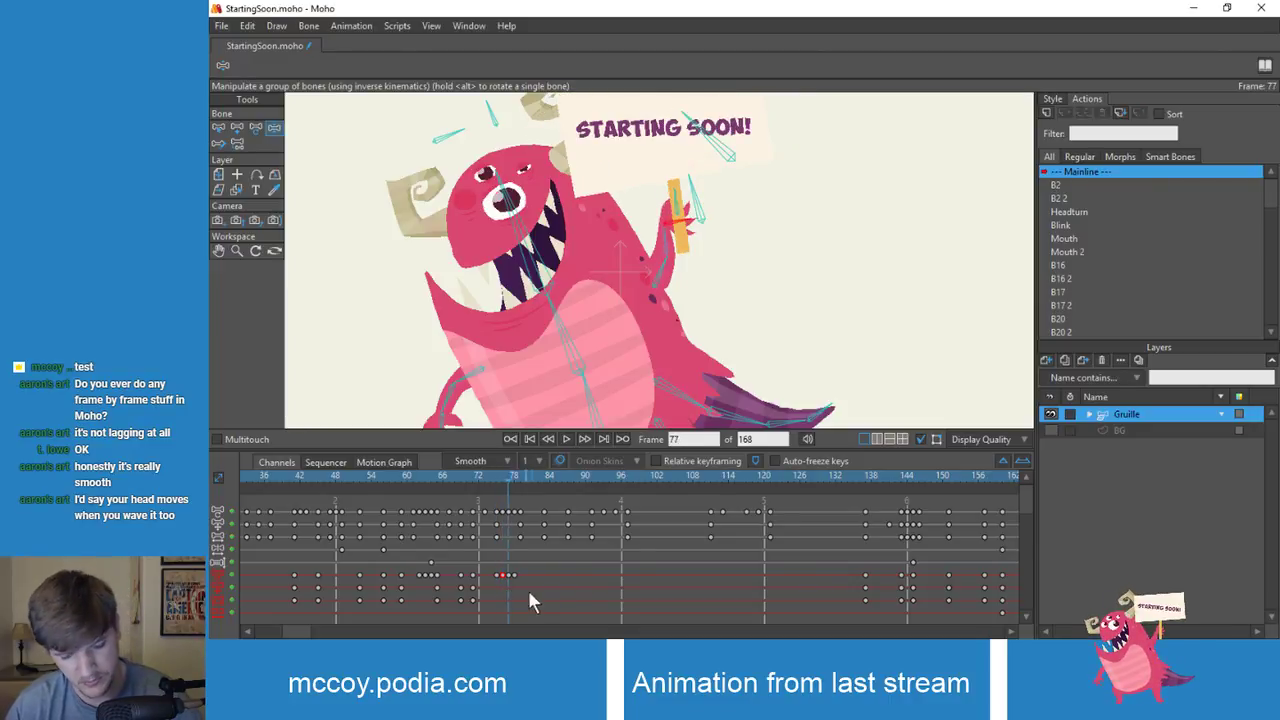
Step: Delete the copied pose keys at frames 77 and 78, and select the full chain of sign arm bones
drag(512, 582, 510, 582)
key(Delete)
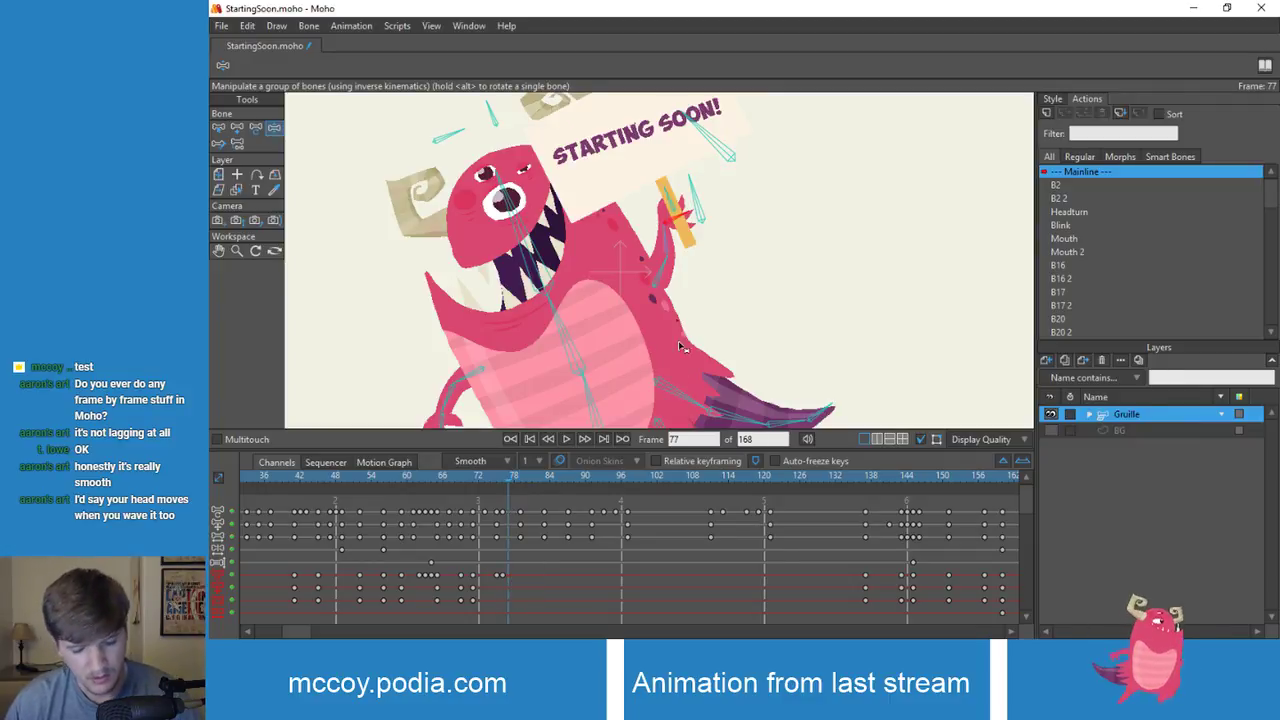
key(b)
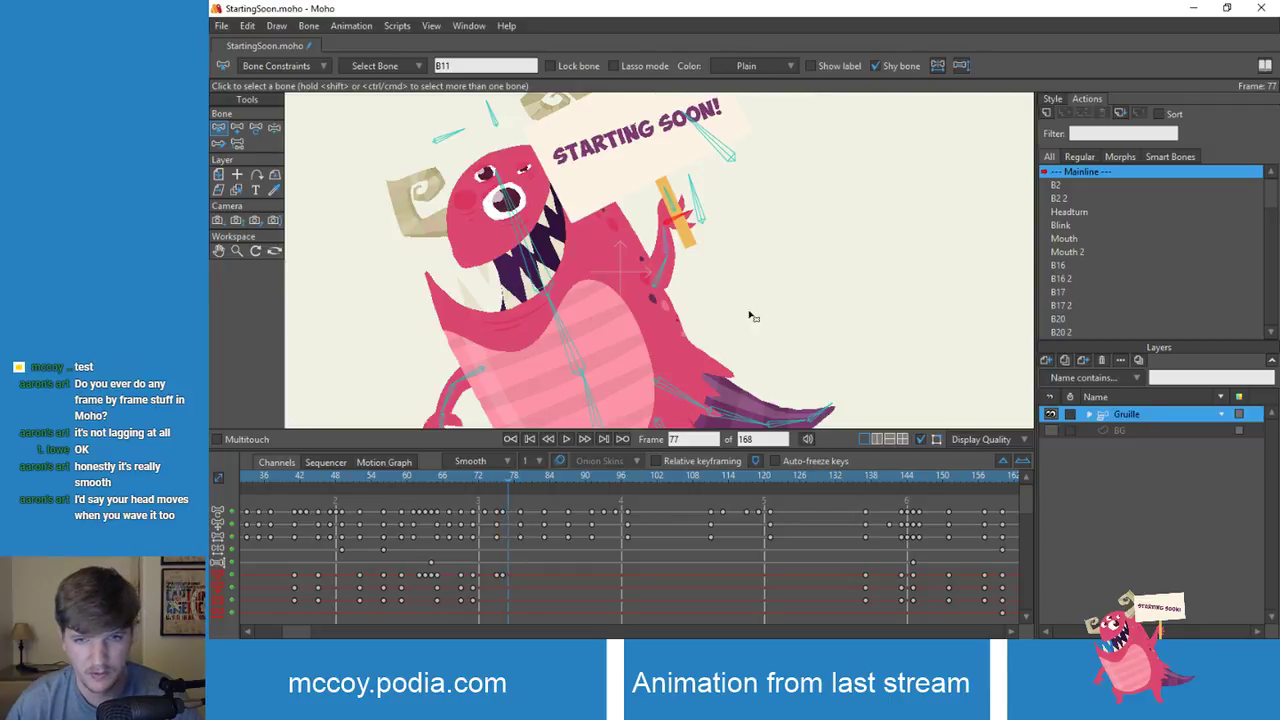
click(669, 250)
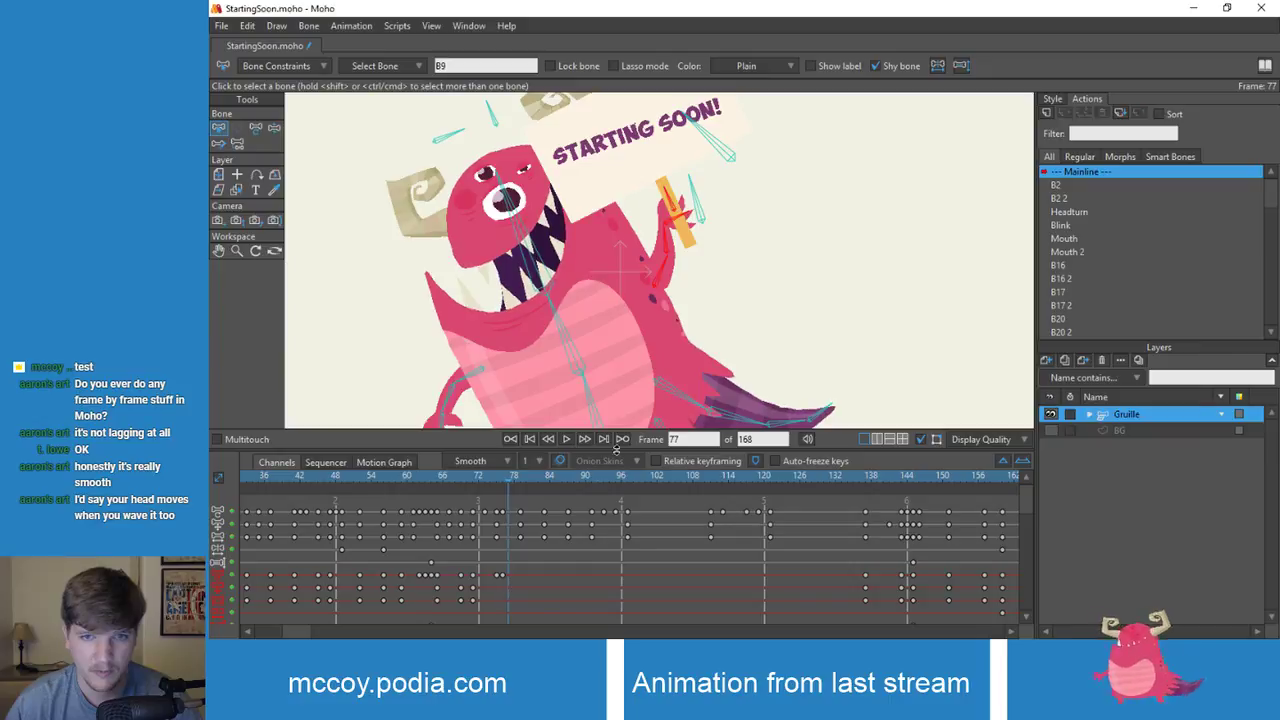
Step: Copy the sign arm's pose keys from frame 75 to frames 77, 79 and 81
click(496, 576)
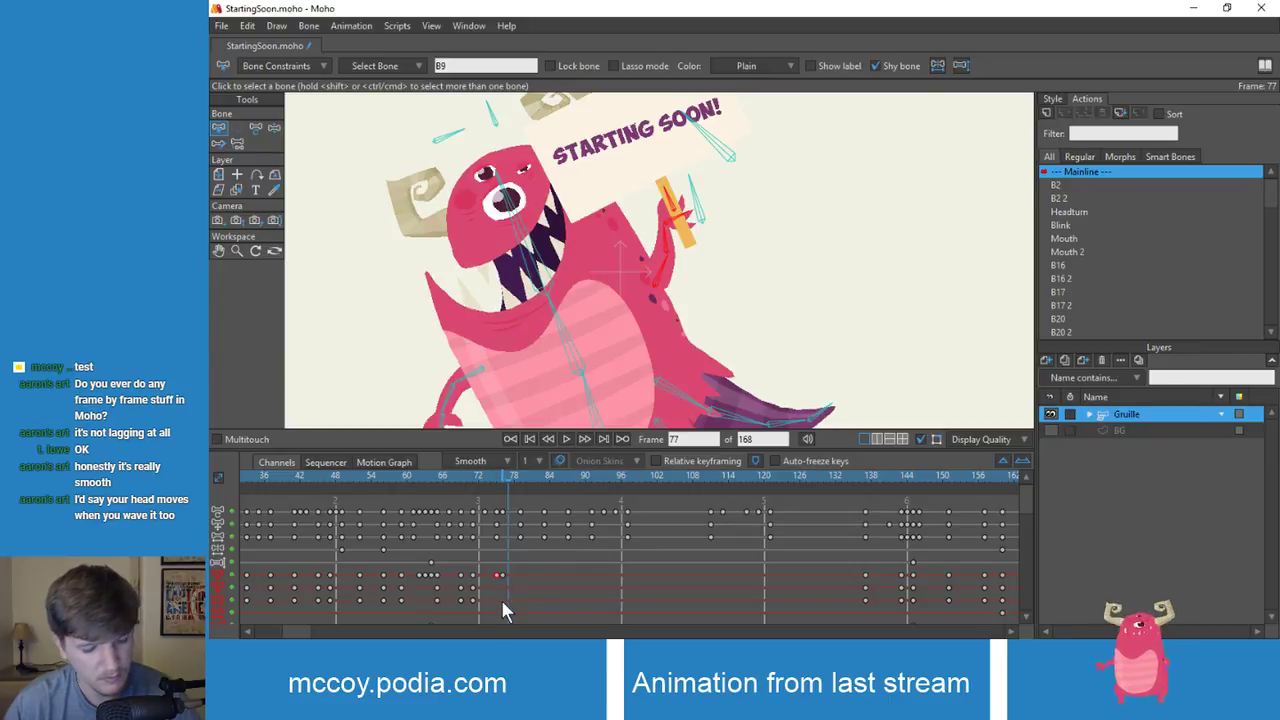
key(ctrl+c)
key(ctrl+v)
key(Left)
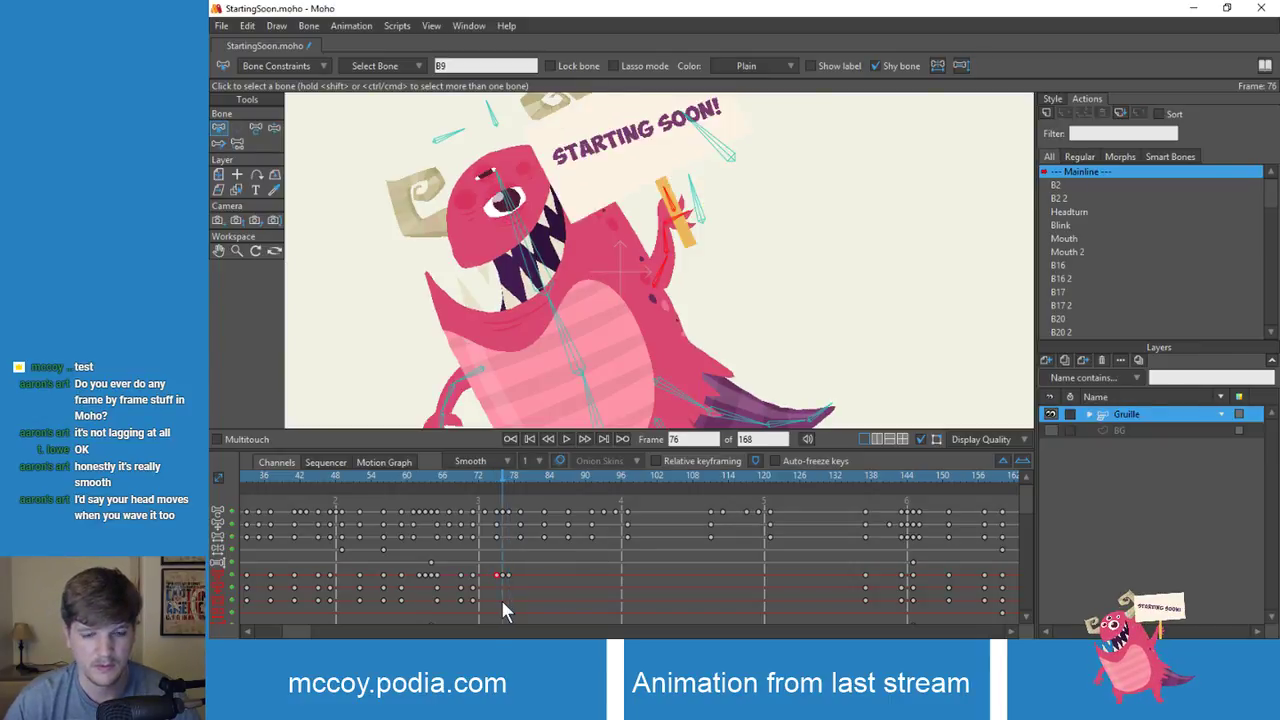
key(Right)
key(Left)
key(Right)
key(Right)
key(Right)
key(ctrl+v)
key(Right)
key(Right)
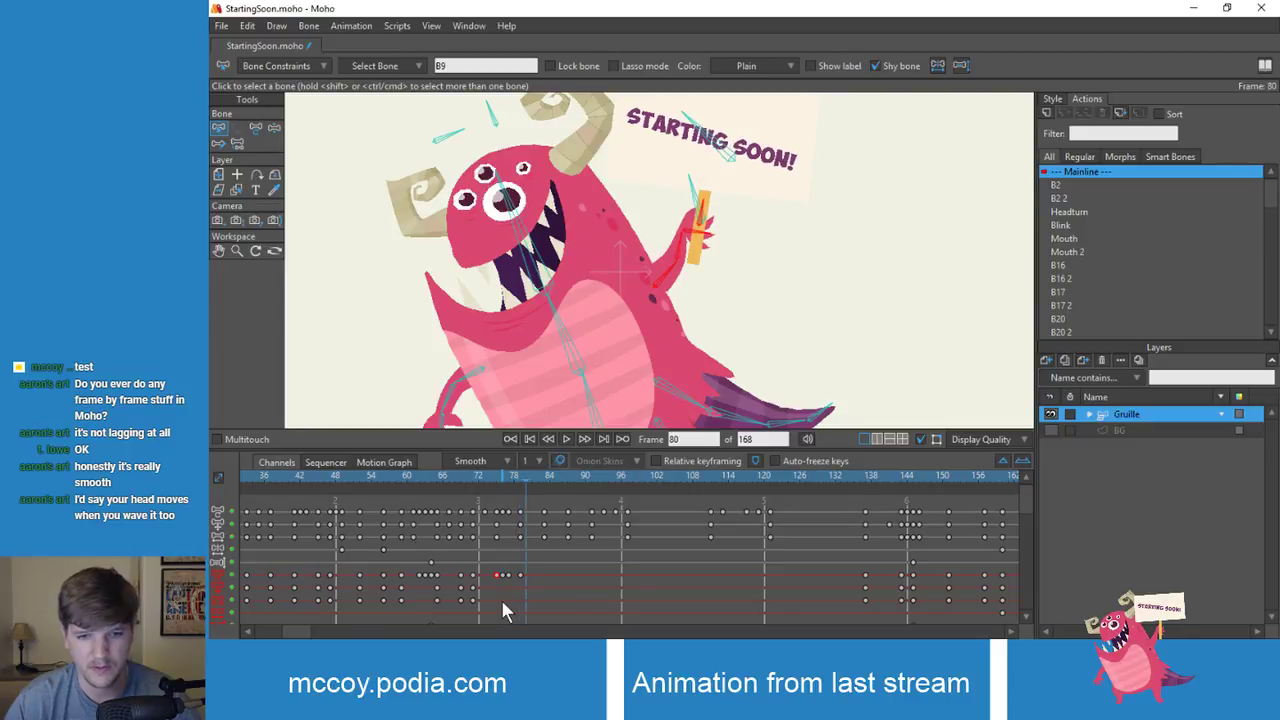
key(ctrl+v)
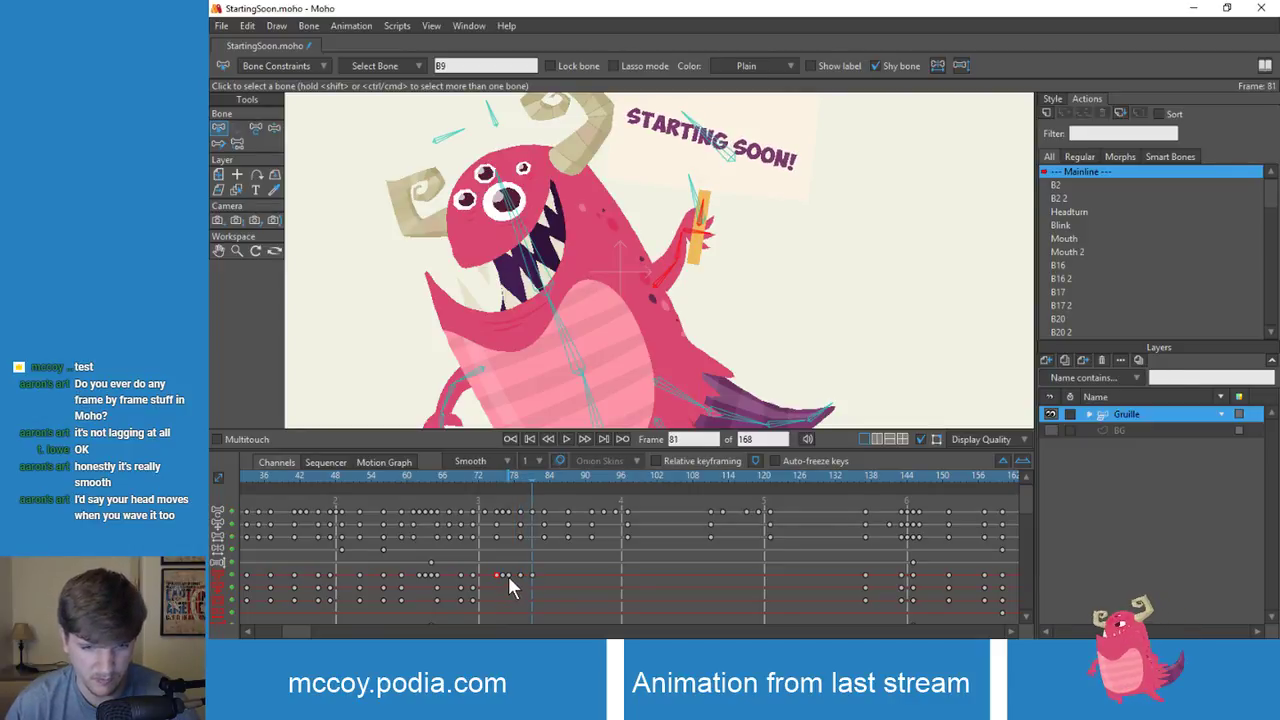
Step: Copy the sign arm's opposite pose keys from frame 76 to frames 78 and 80
click(503, 575)
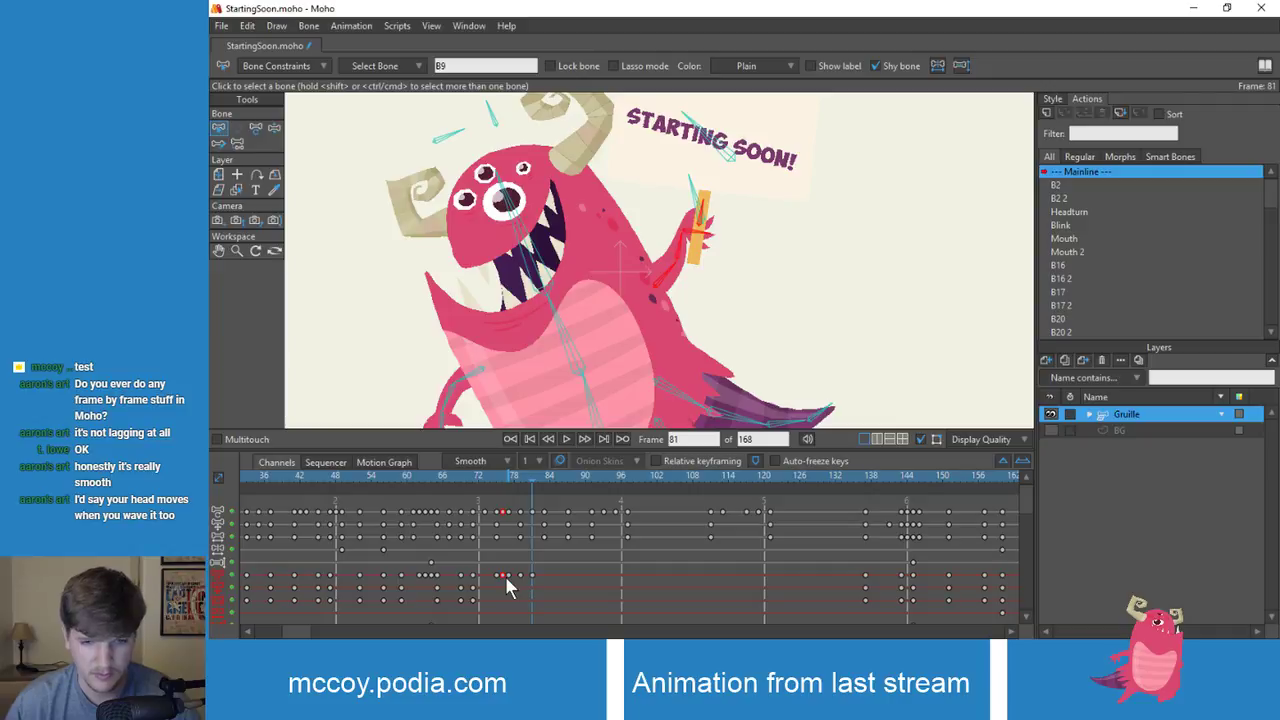
key(Left)
key(Left)
key(Left)
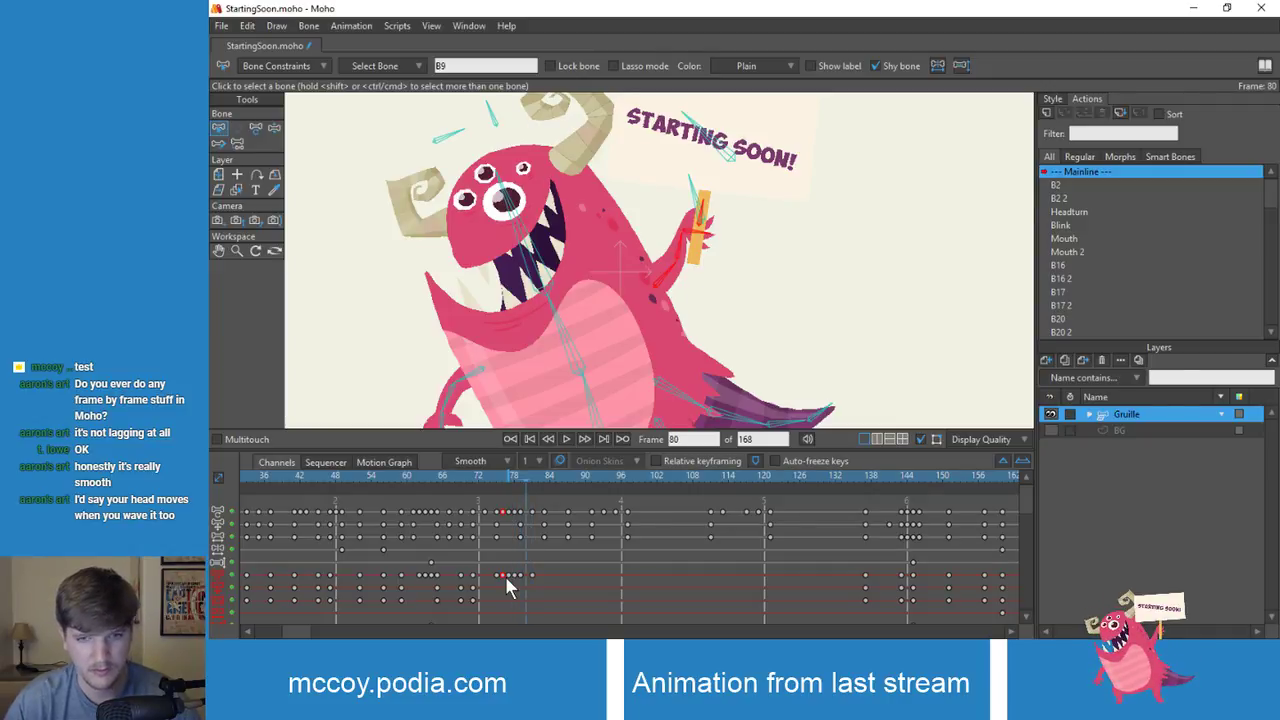
click(505, 576)
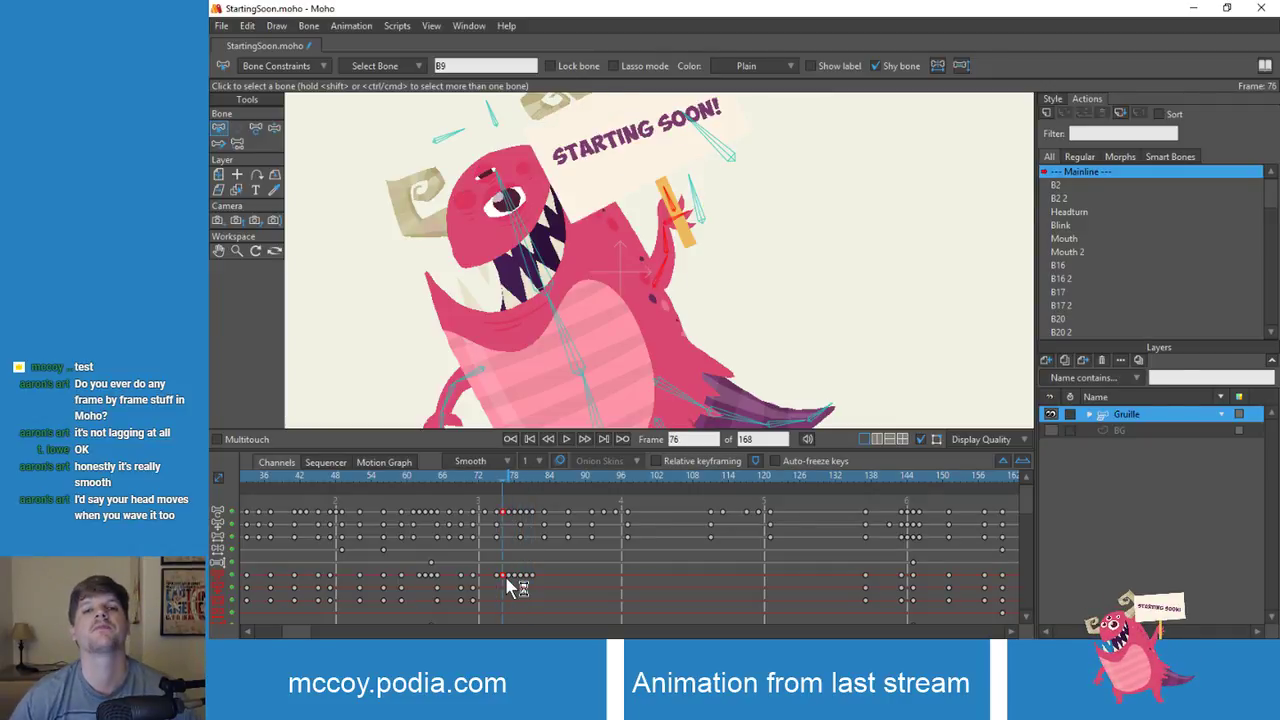
Step: Step repeatedly through frames 74 to 82 to examine the alternating sign wave and the arm's movement
key(Right)
key(Right)
key(Right)
key(Right)
key(Right)
key(Left)
key(Left)
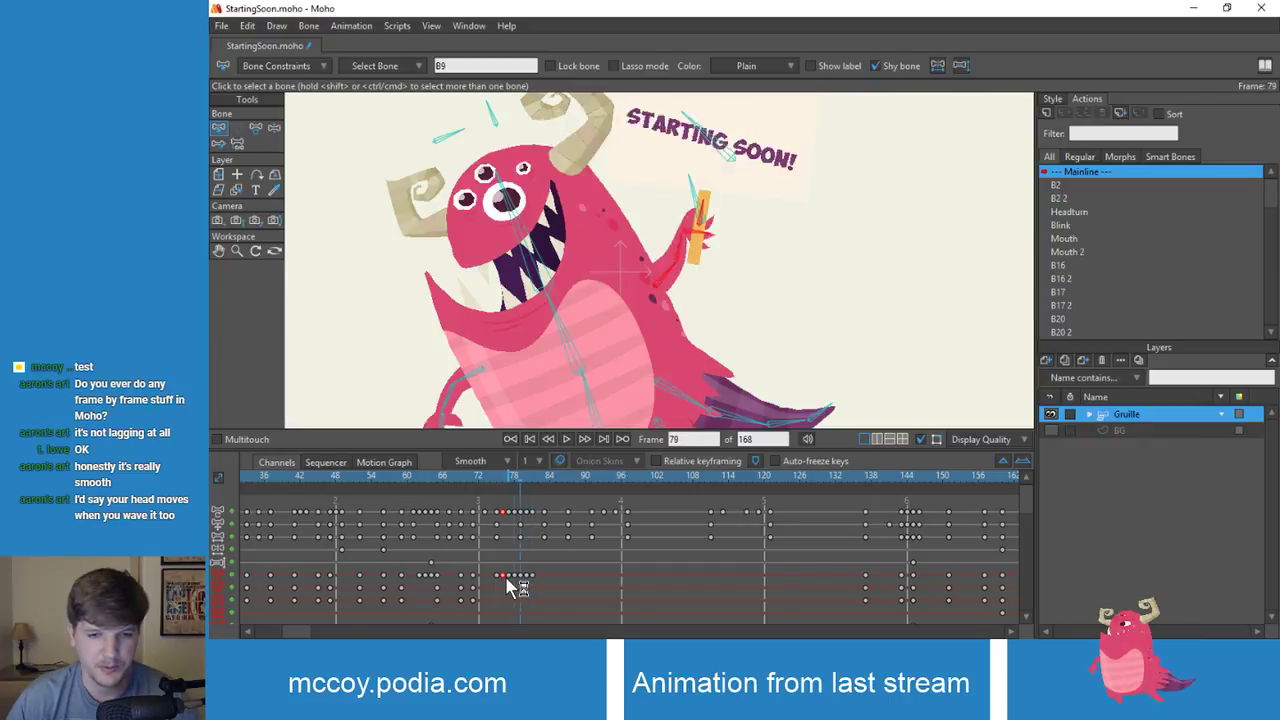
key(Left)
key(Left)
key(Left)
key(Left)
key(Left)
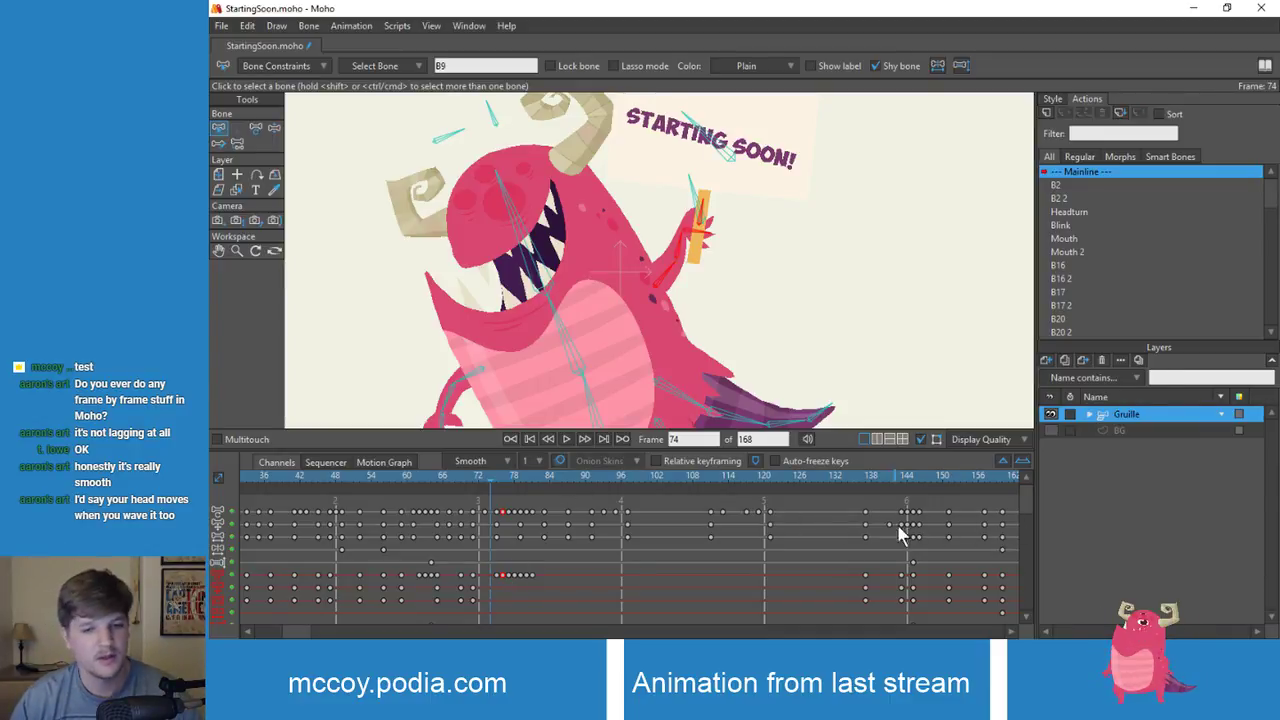
key(Right)
key(Right)
key(Right)
key(Right)
key(Right)
key(Right)
key(Right)
key(Right)
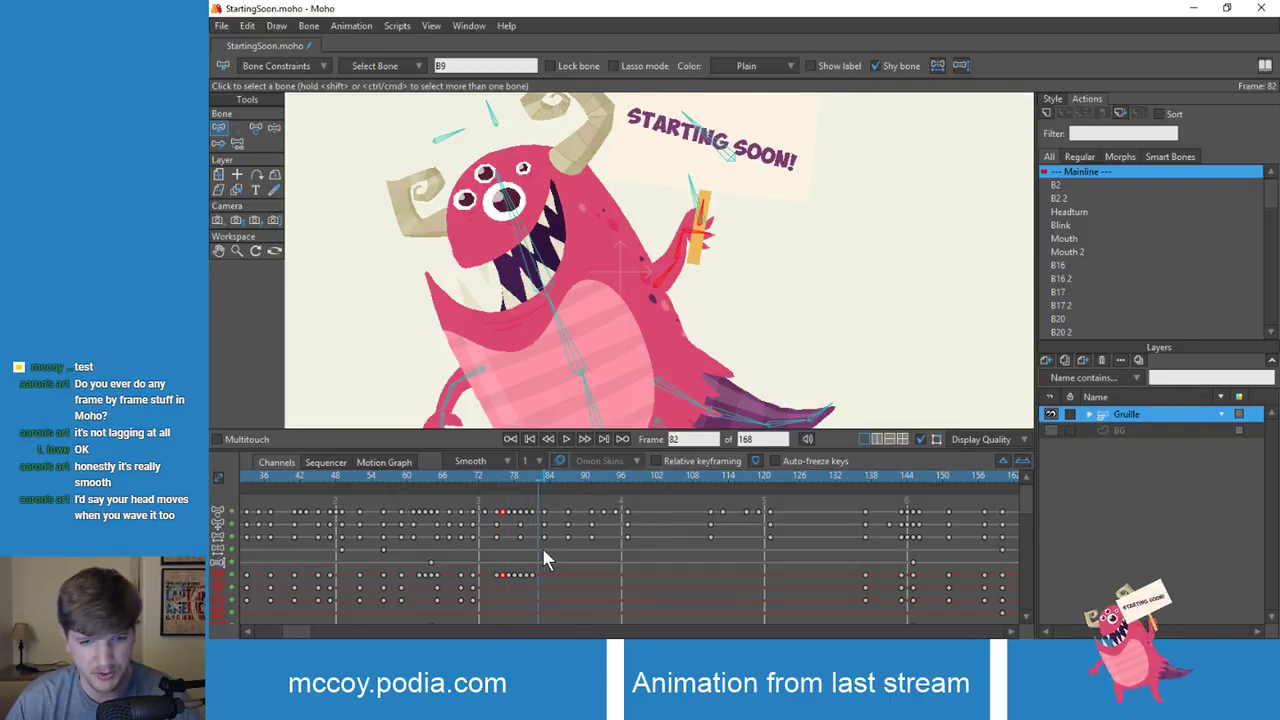
key(Left)
key(Left)
key(Left)
key(Left)
key(Left)
key(Left)
key(Left)
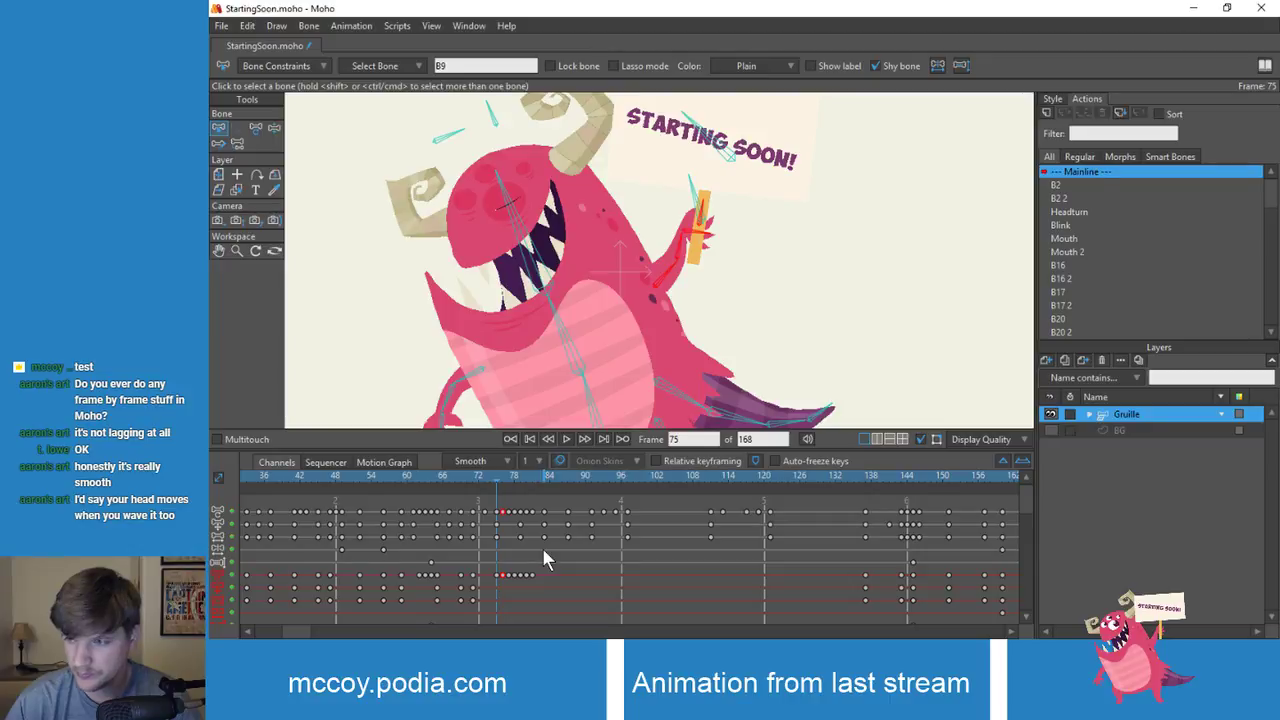
key(Right)
key(Right)
key(Right)
key(Right)
key(Right)
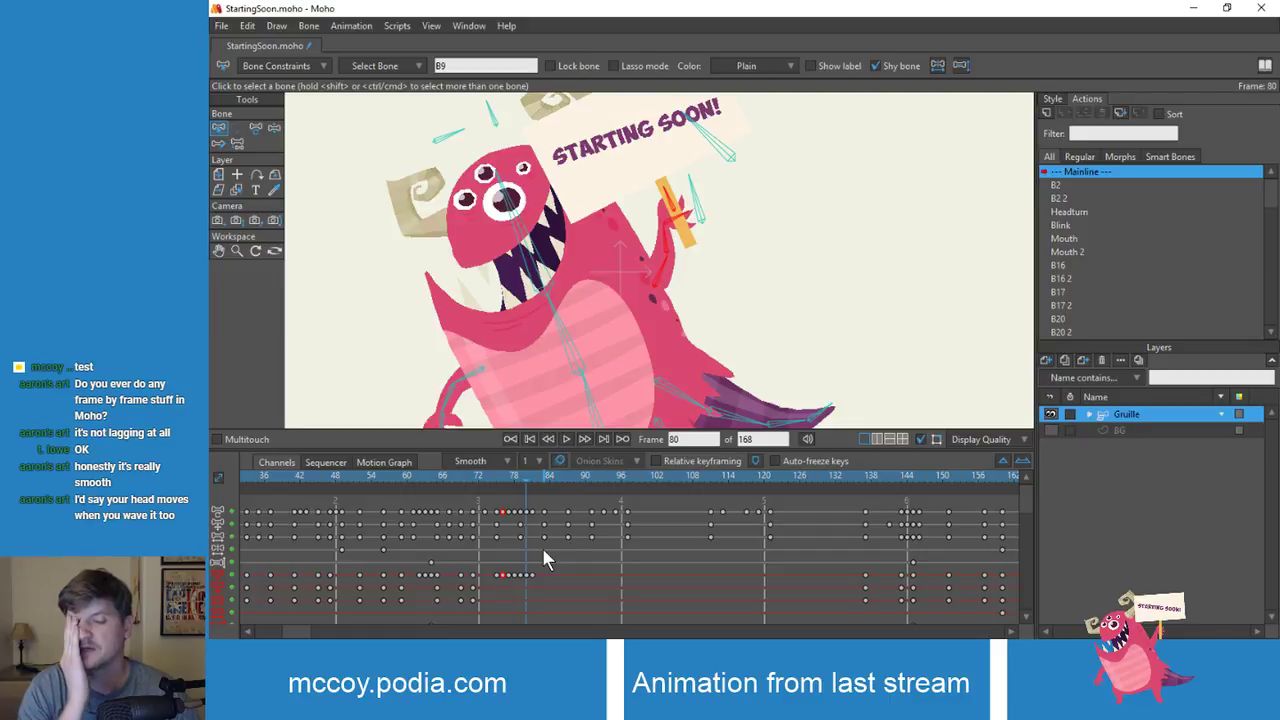
key(Left)
key(Left)
key(Left)
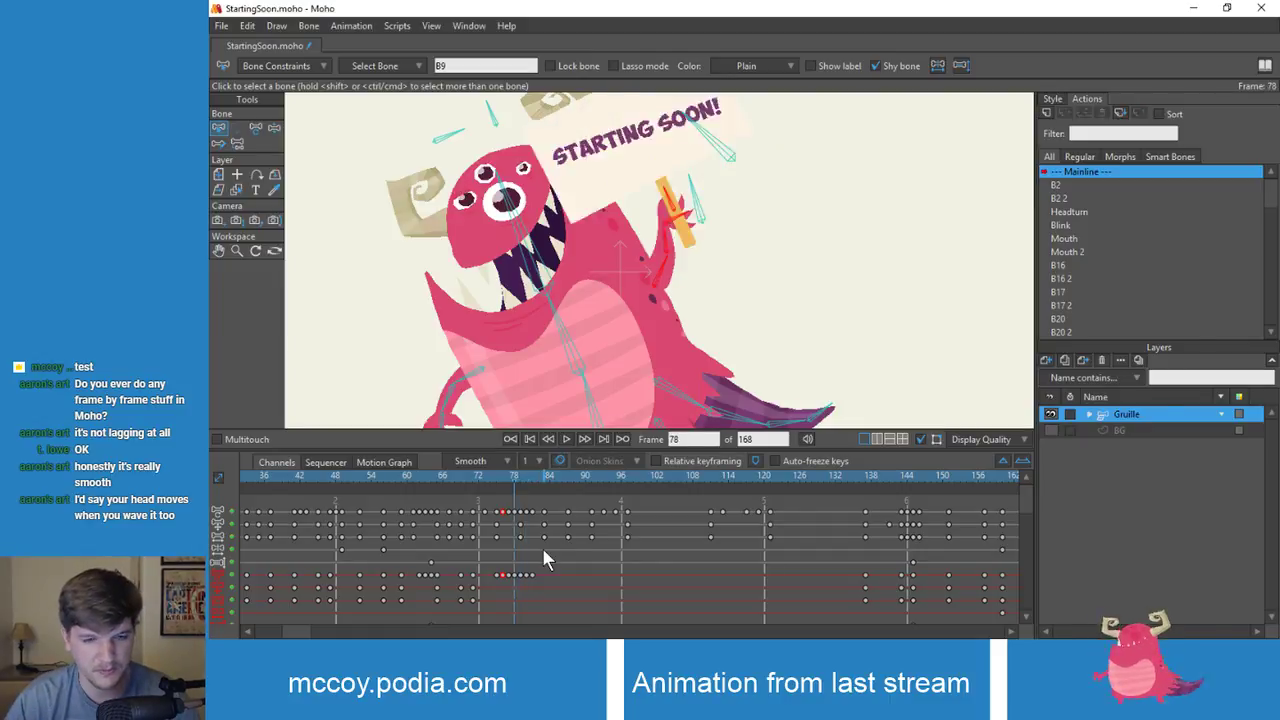
key(Left)
key(Left)
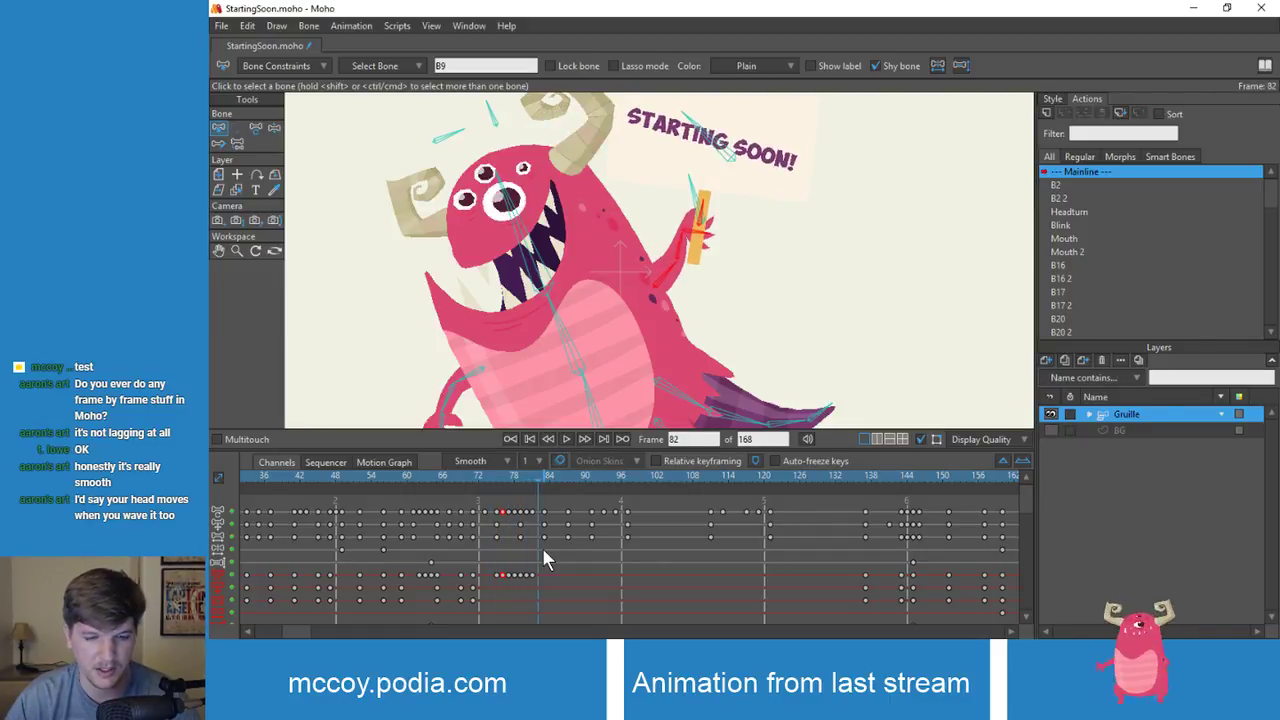
key(Left)
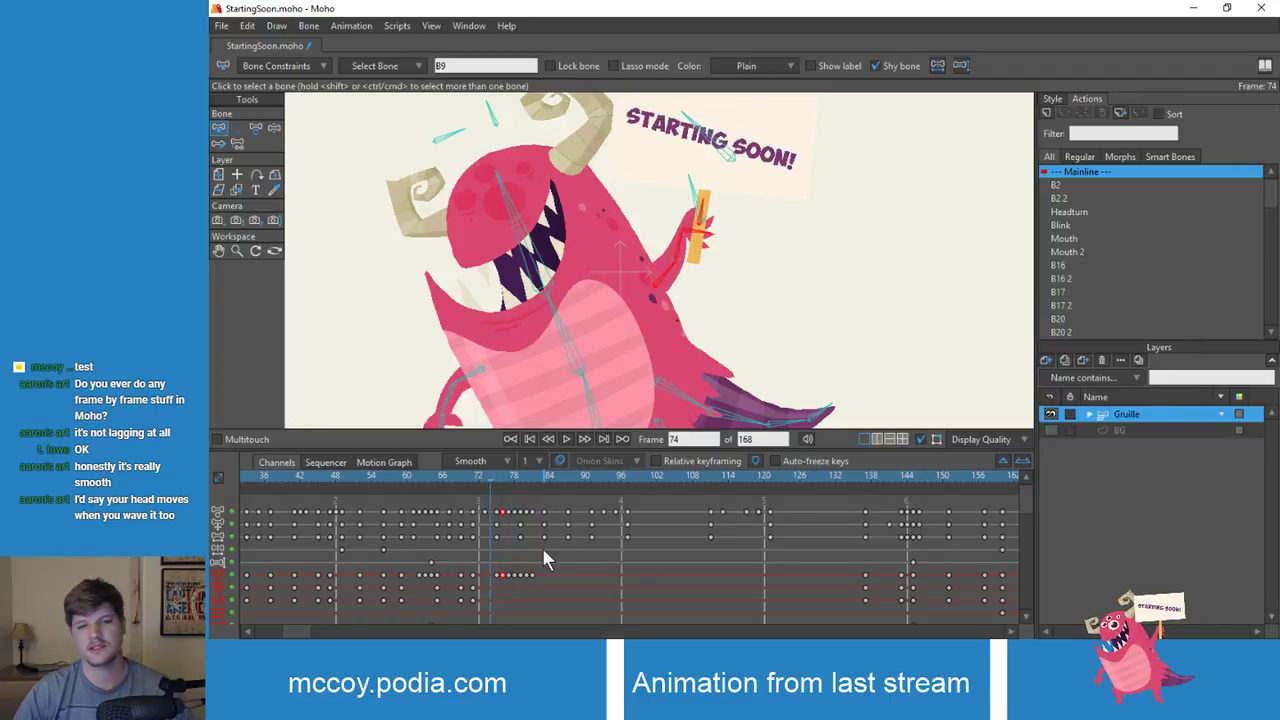
Step: Try to adjust the monster's upper torso bone at frame 74, and undo the change
scroll(560, 274, down, 3)
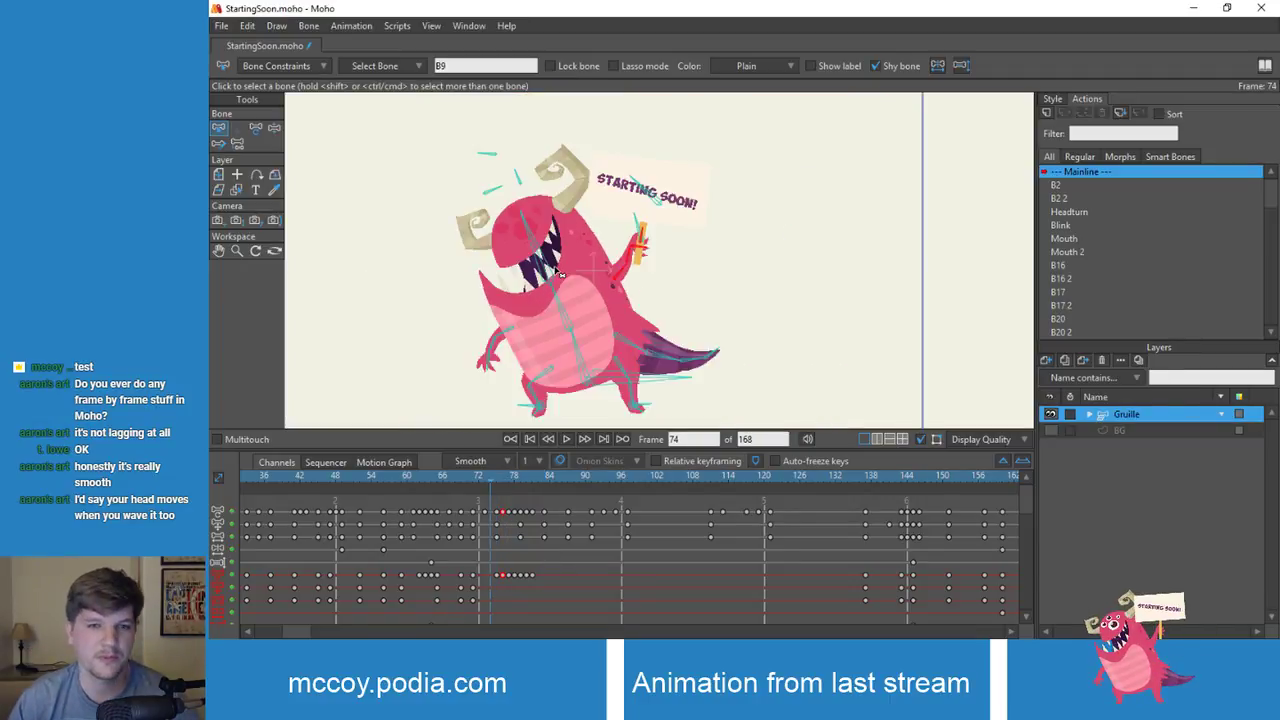
drag(560, 274, 586, 258)
scroll(585, 277, up, 3)
key(z)
mouse_move(590, 303)
mouse_down()
mouse_move(606, 294)
mouse_move(590, 301)
mouse_up()
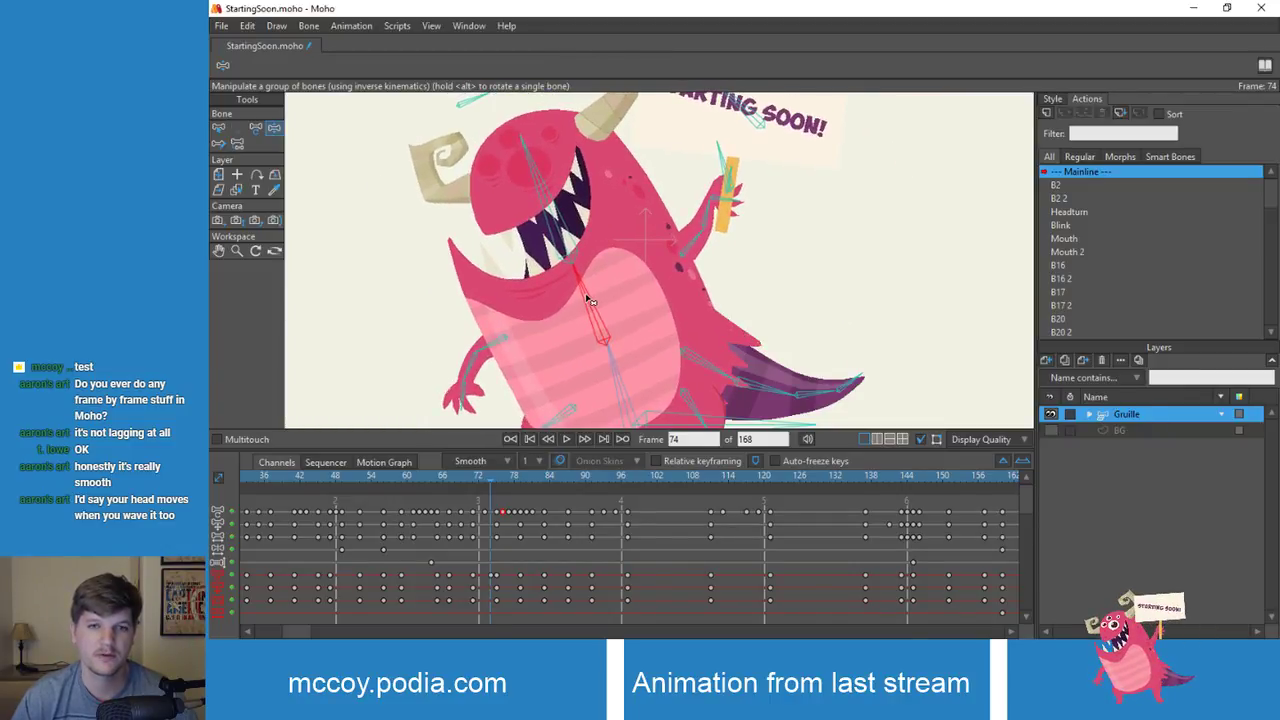
key(ctrl+z)
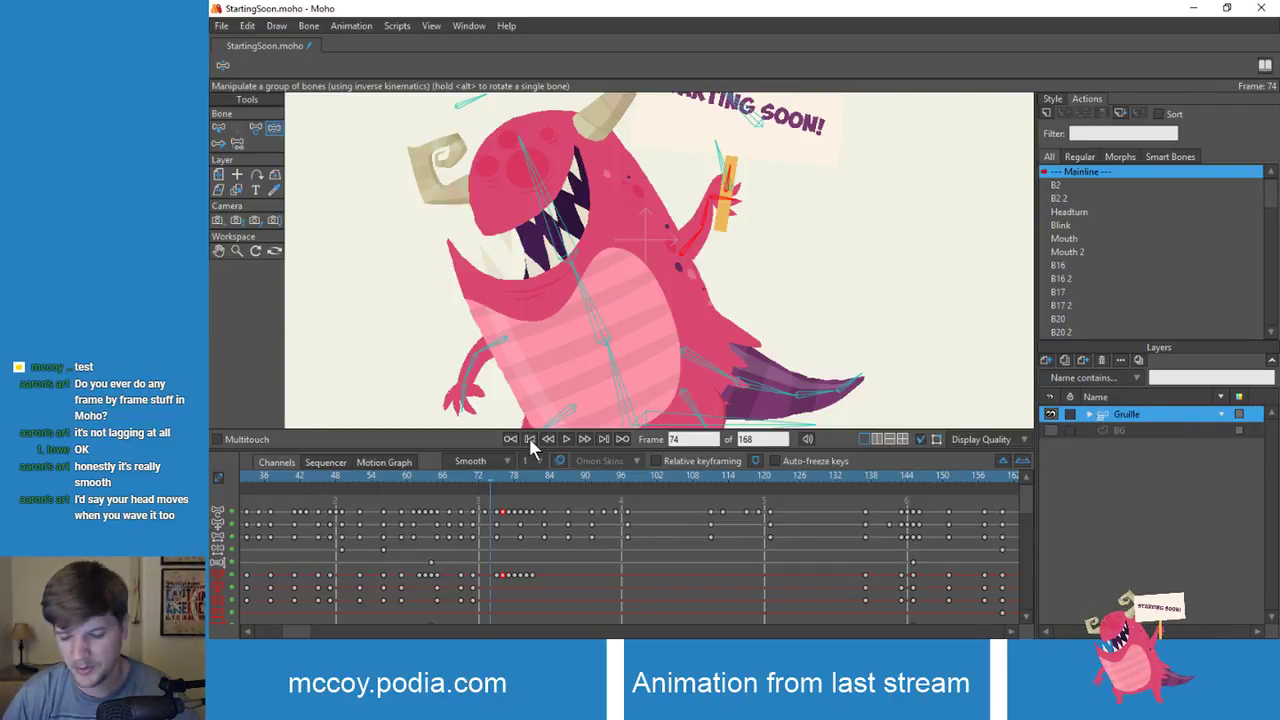
Step: Examine the wave frame by frame from frame 75 with the whole monster in view
key(Right)
scroll(590, 330, down, 3)
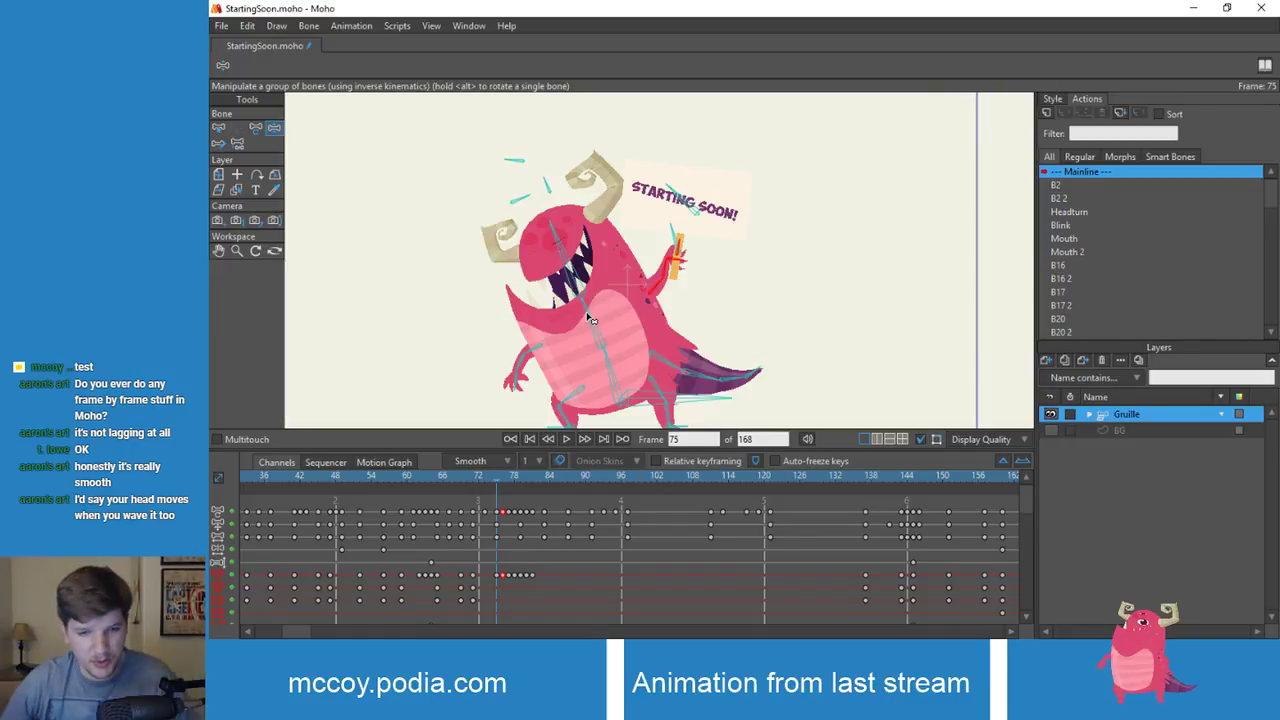
drag(592, 320, 613, 368)
key(ctrl+Right)
key(ctrl+Right)
key(ctrl+Right)
key(ctrl+Right)
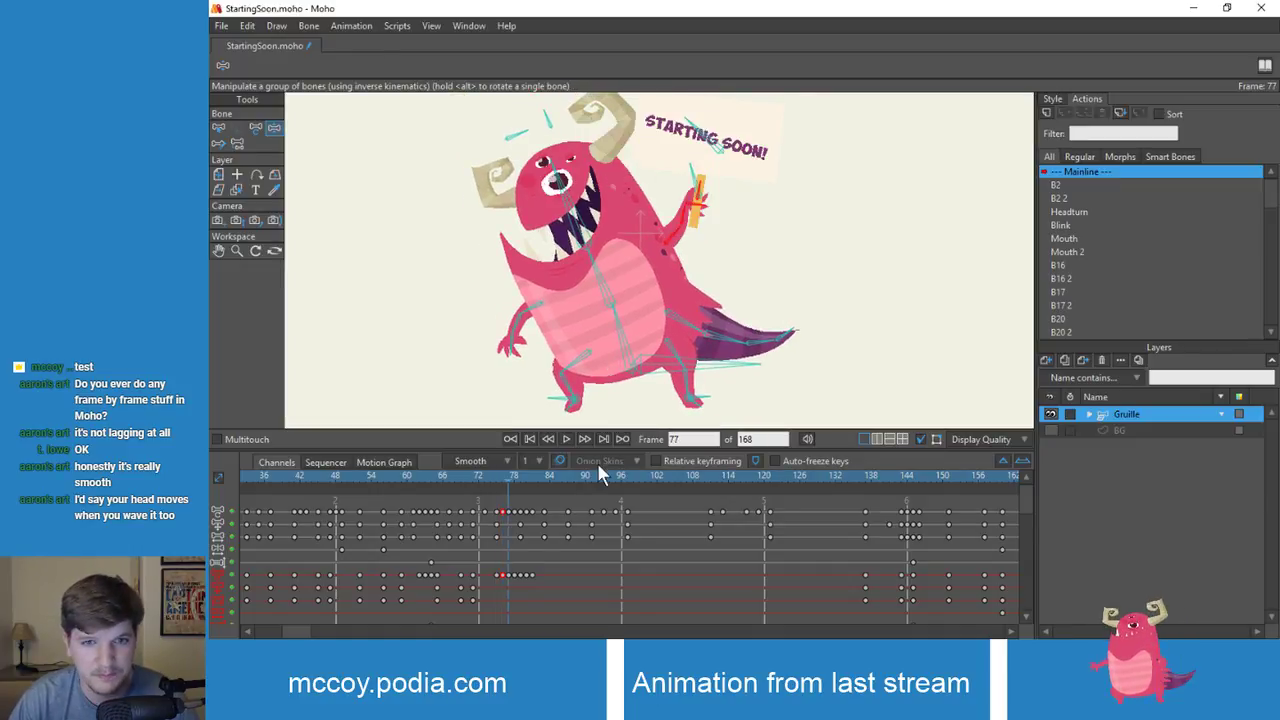
key(ctrl+Left)
key(ctrl+Left)
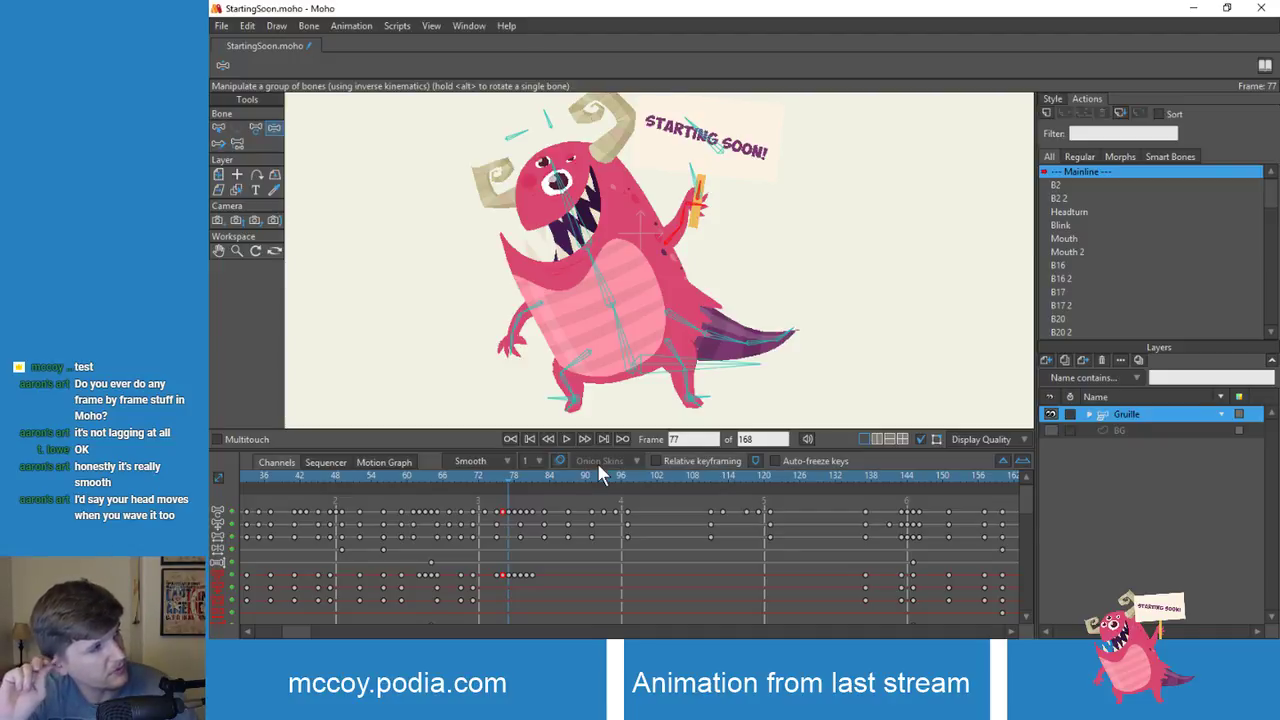
key(ctrl+Right)
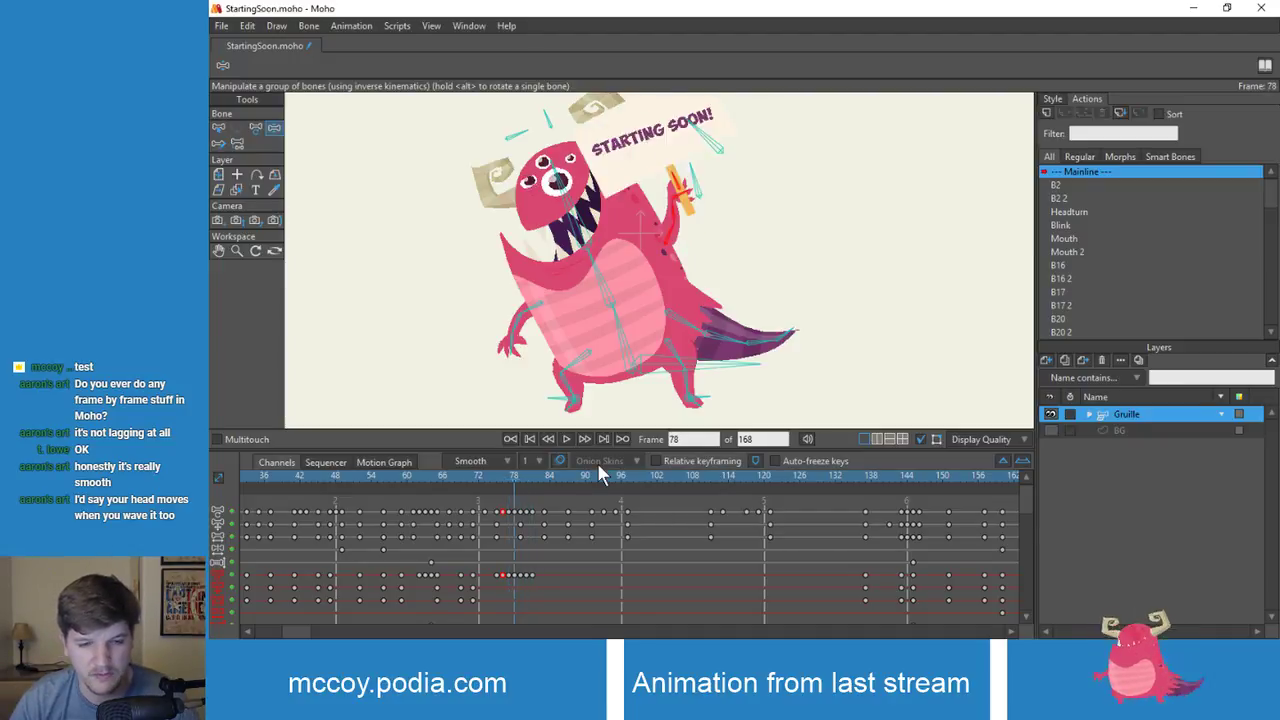
key(ctrl+Left)
key(ctrl+Left)
key(ctrl+Left)
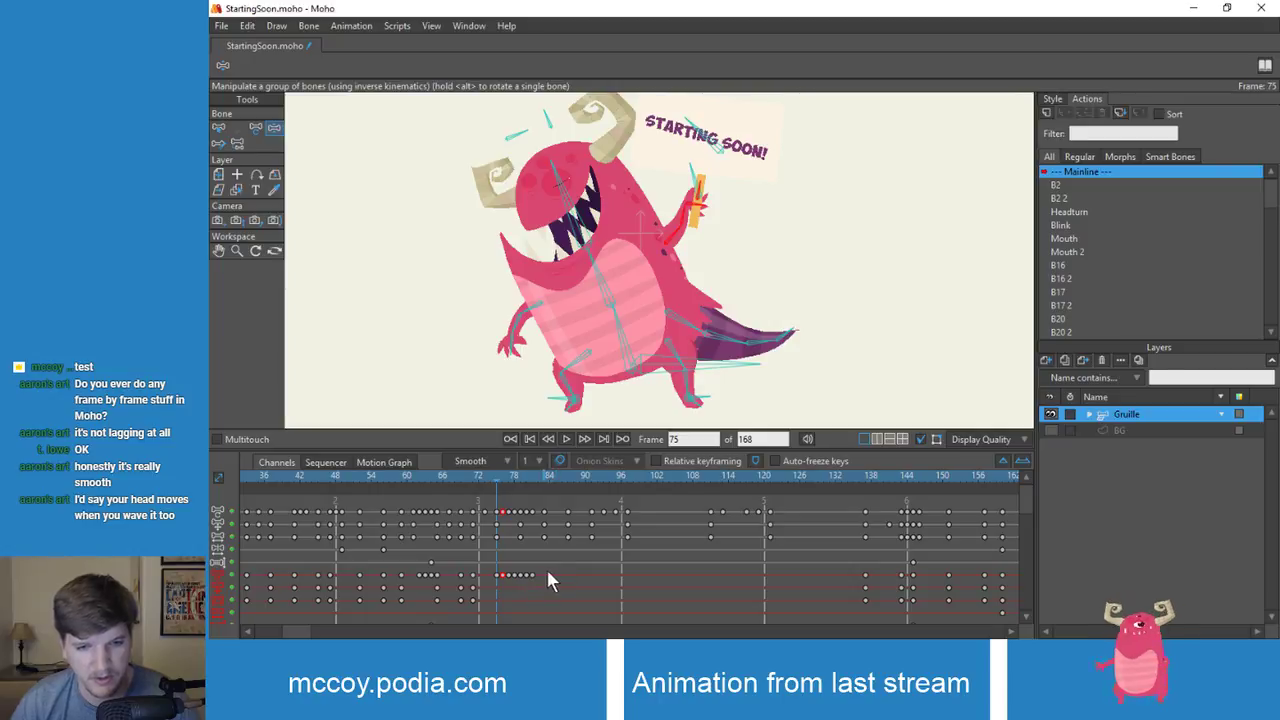
Step: Stretch the wave keys starting at frame 75 so the last one lands on frame 97, and play back the result
drag(531, 575, 625, 577)
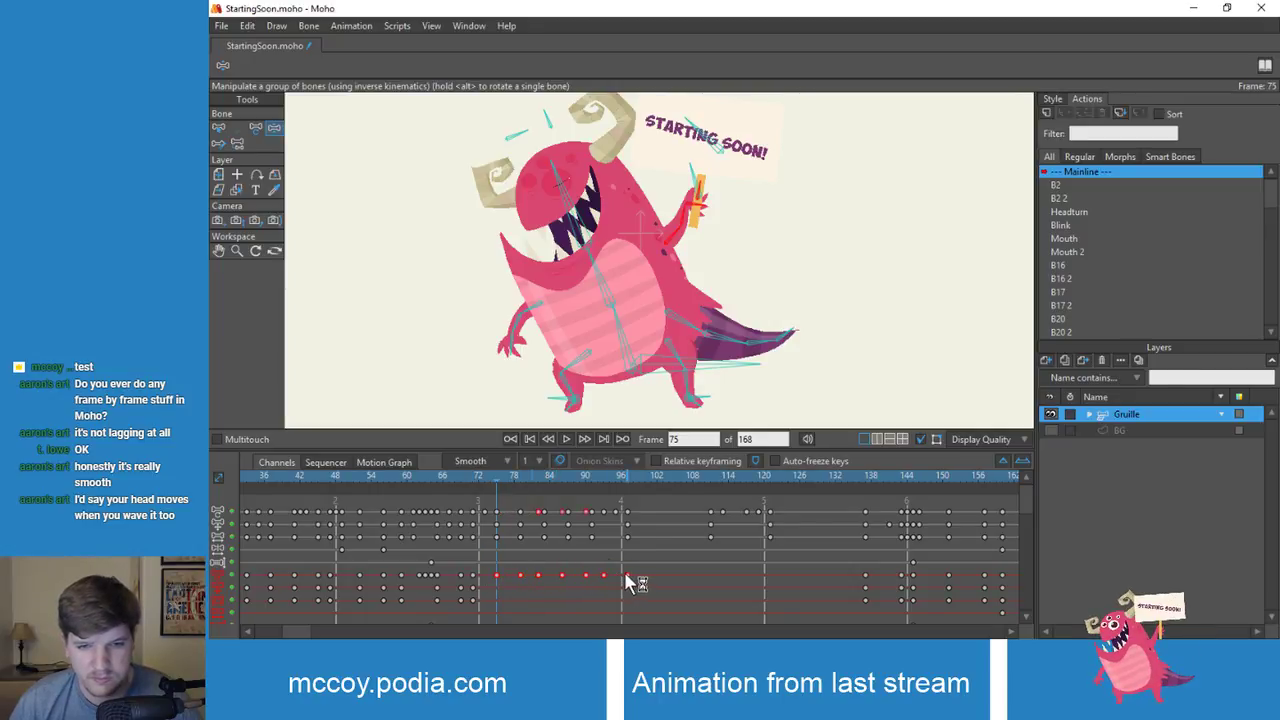
mouse_move(503, 471)
mouse_down()
mouse_move(543, 478)
mouse_move(497, 488)
mouse_up()
key(space)
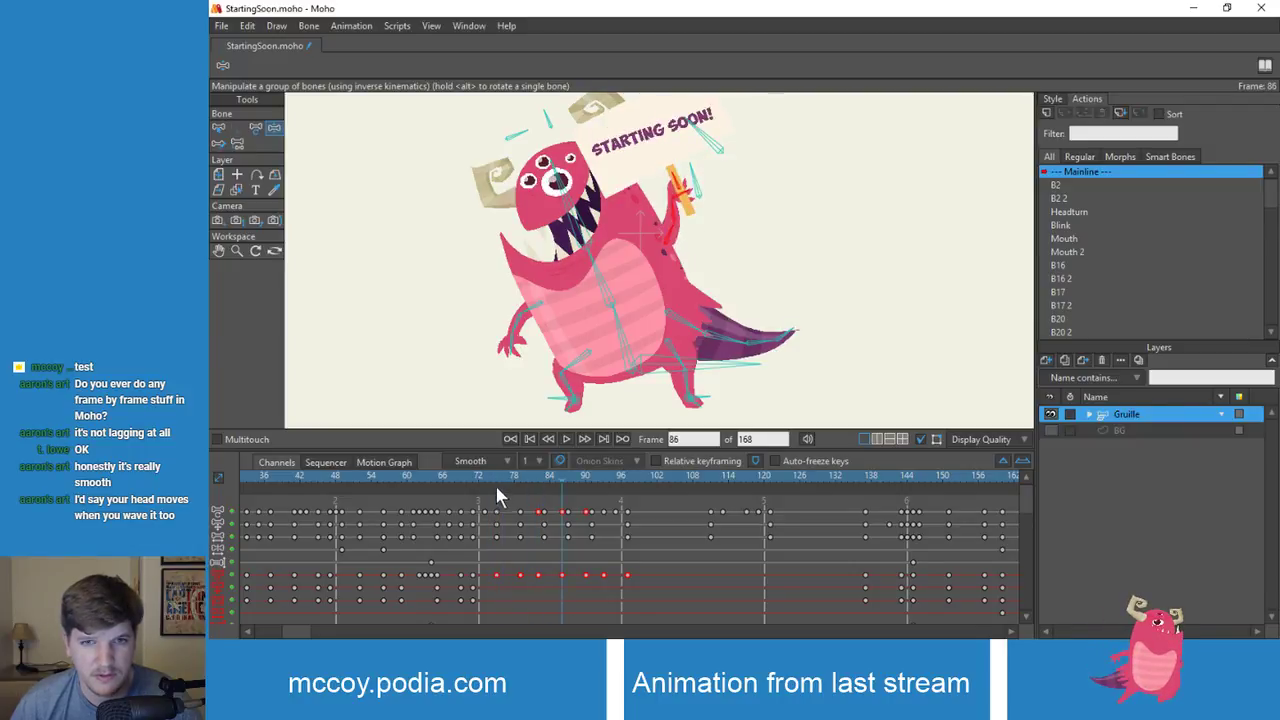
click(495, 476)
key(space)
key(space)
click(495, 476)
key(space)
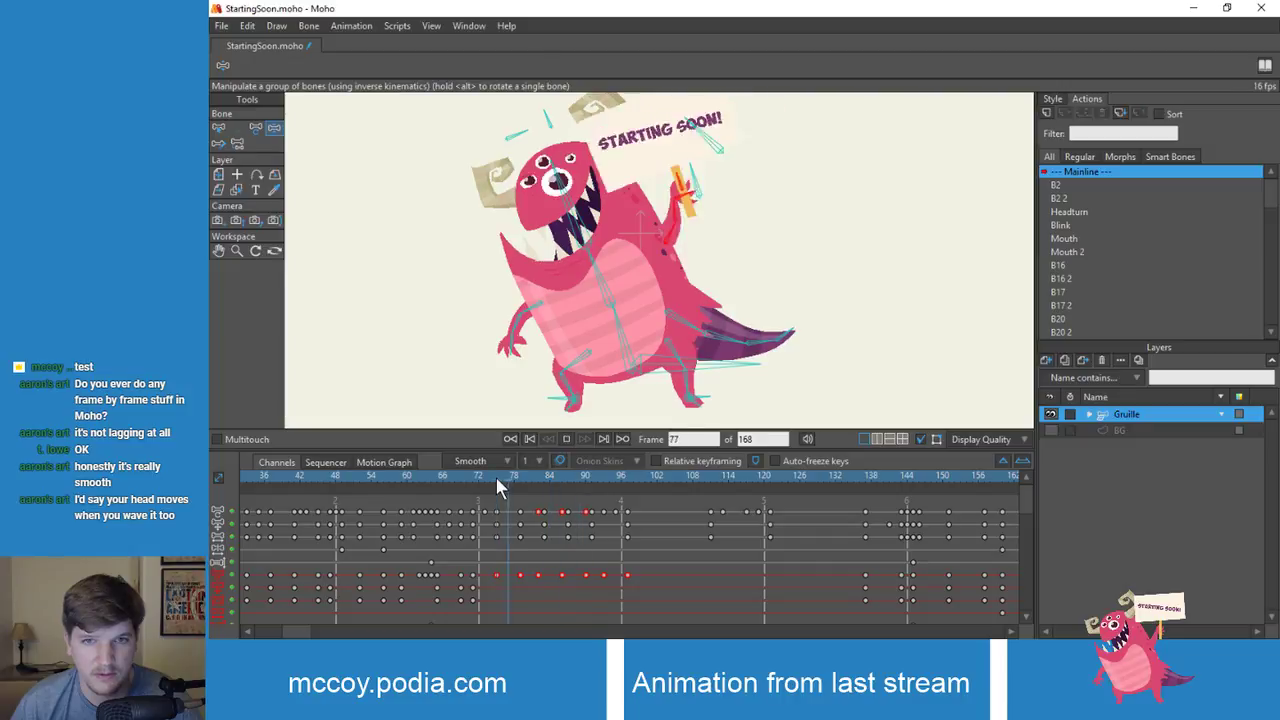
key(space)
Step: Move all wave keys after frame 75 later so they start at frame 90, and play the animation from frame 75
drag(513, 587, 650, 578)
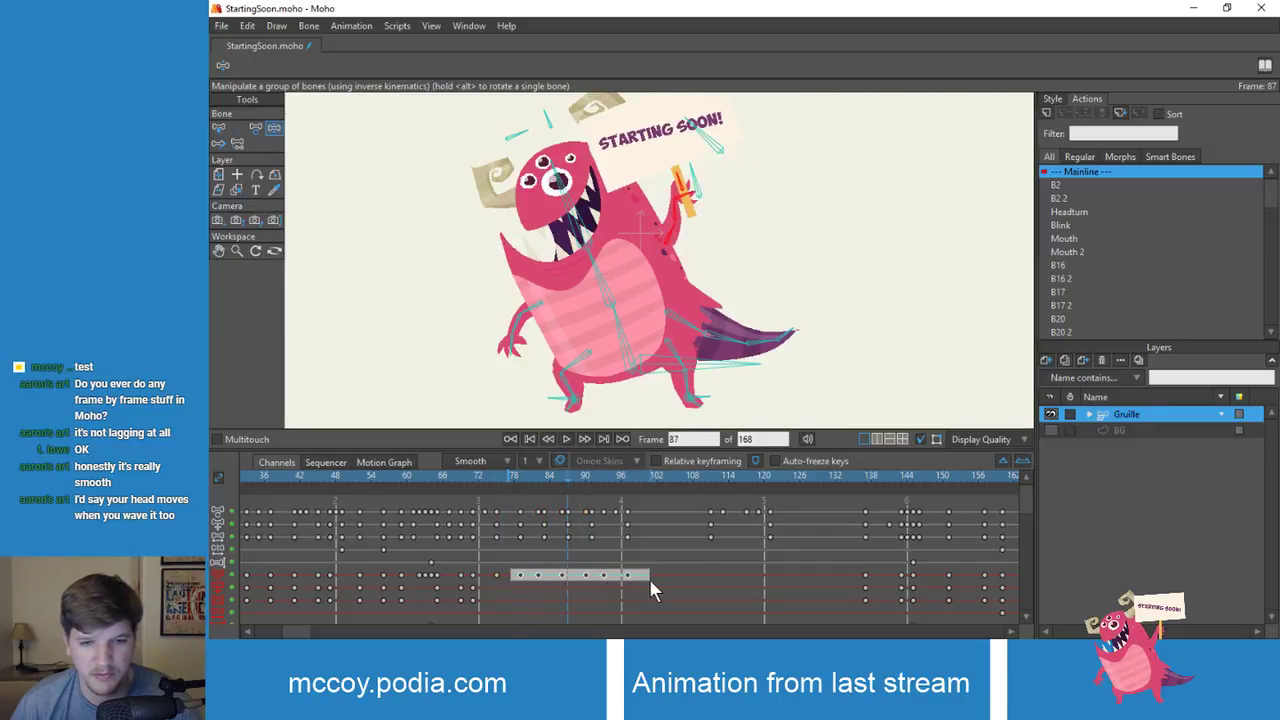
drag(515, 576, 586, 576)
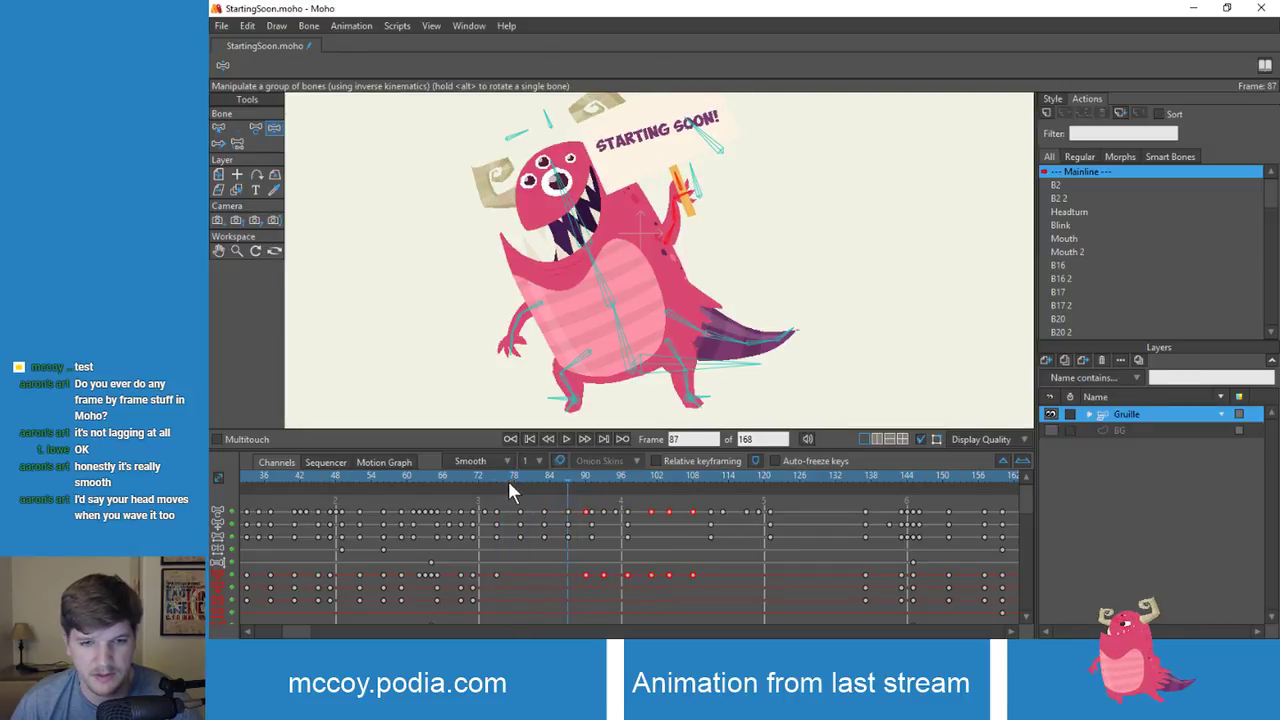
drag(508, 481, 495, 485)
key(space)
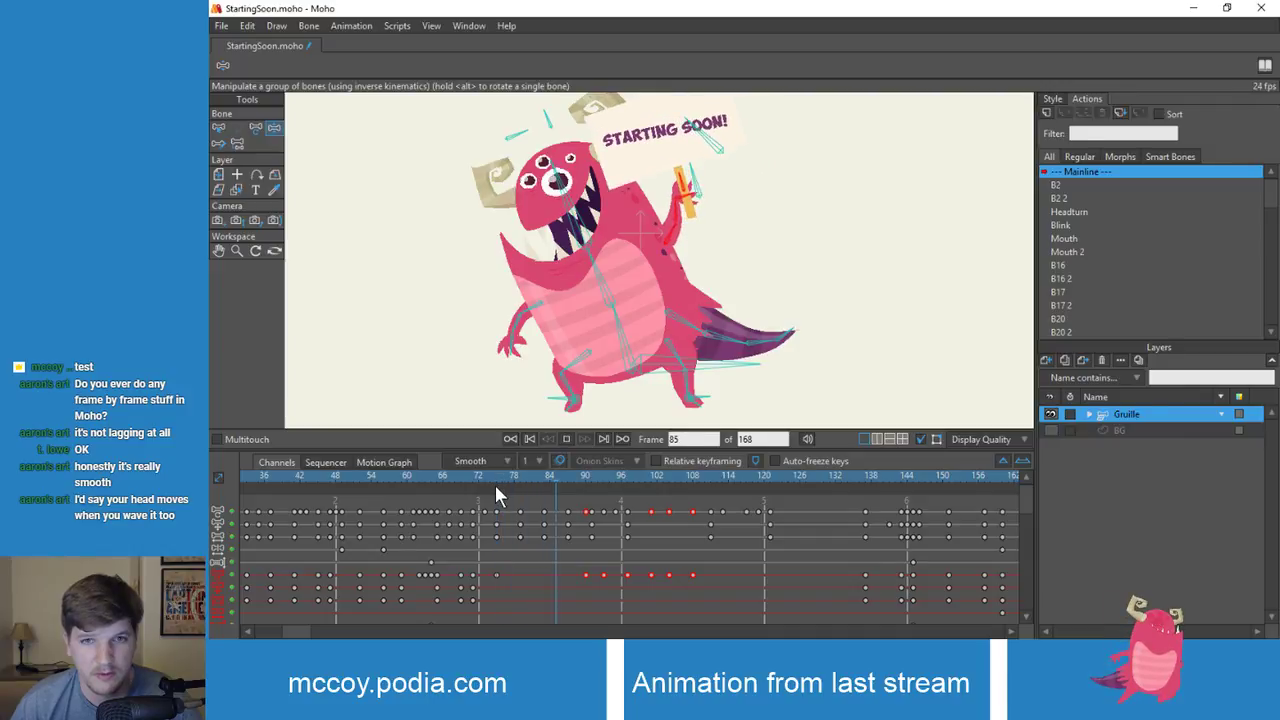
key(space)
Step: Move all wave keys after frame 75 so they start at frame 85, and play the animation from frame 75
drag(564, 572, 718, 584)
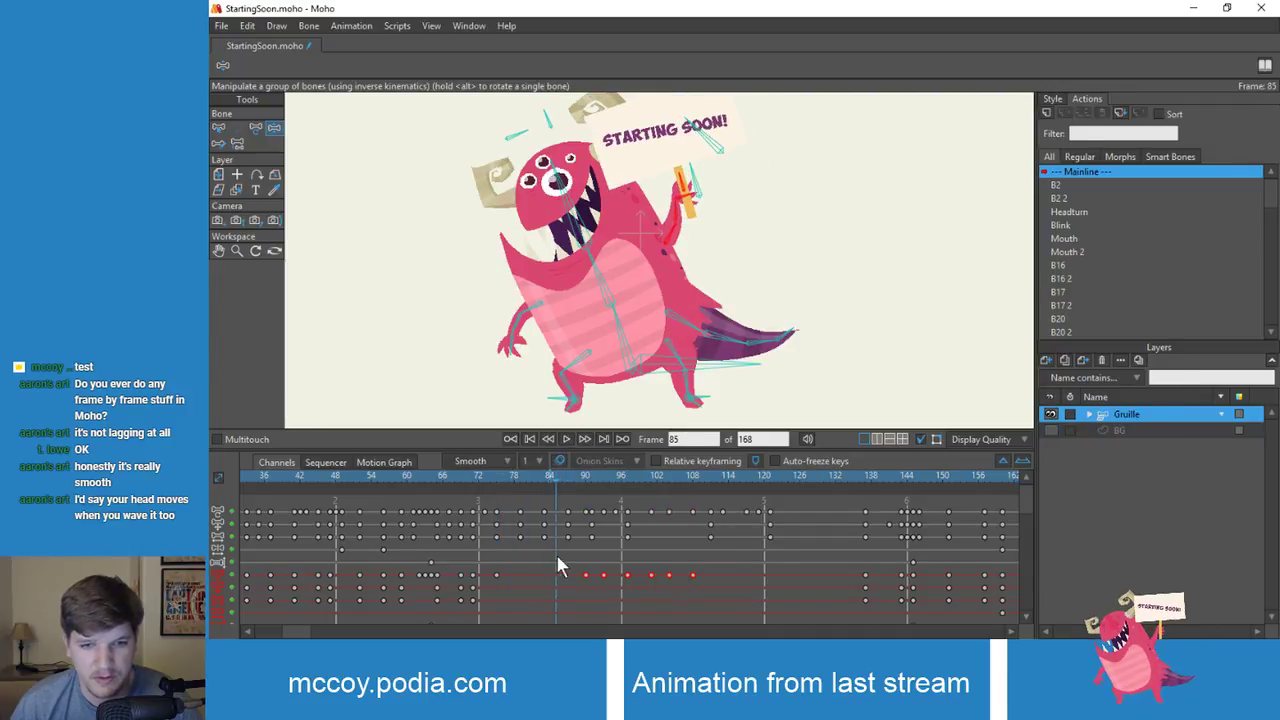
drag(572, 573, 710, 582)
drag(567, 575, 553, 576)
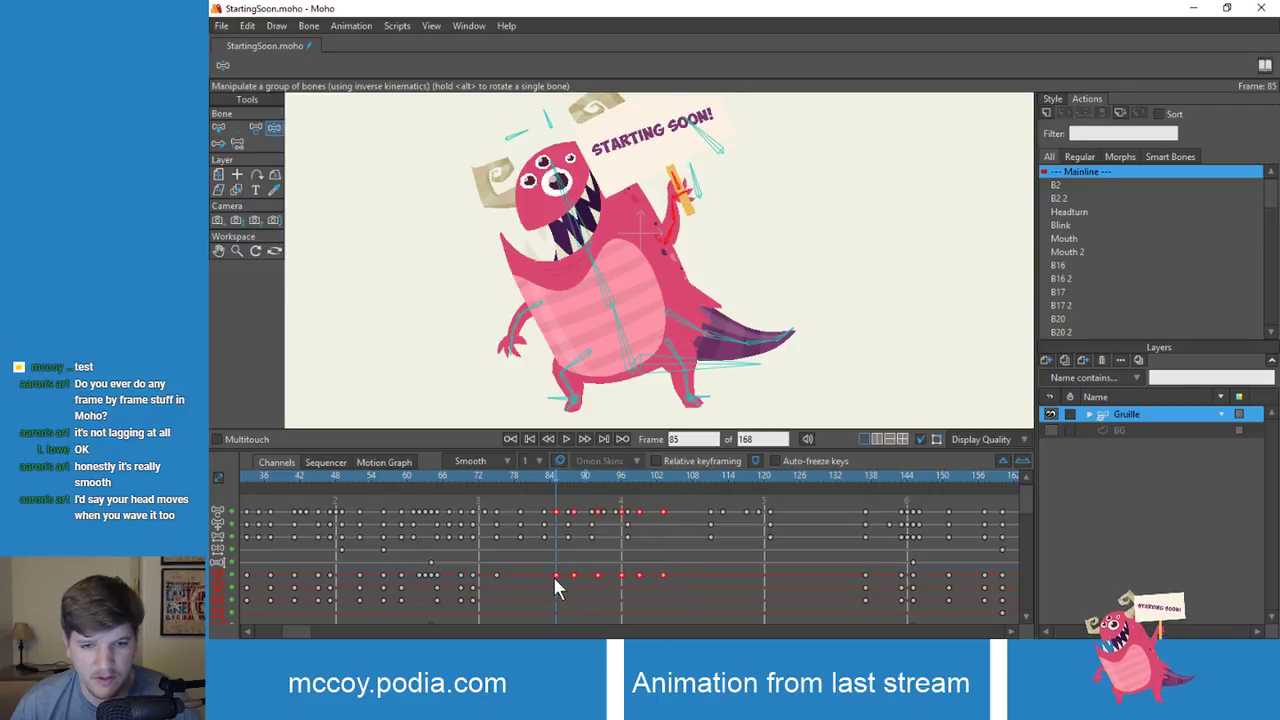
click(494, 470)
key(space)
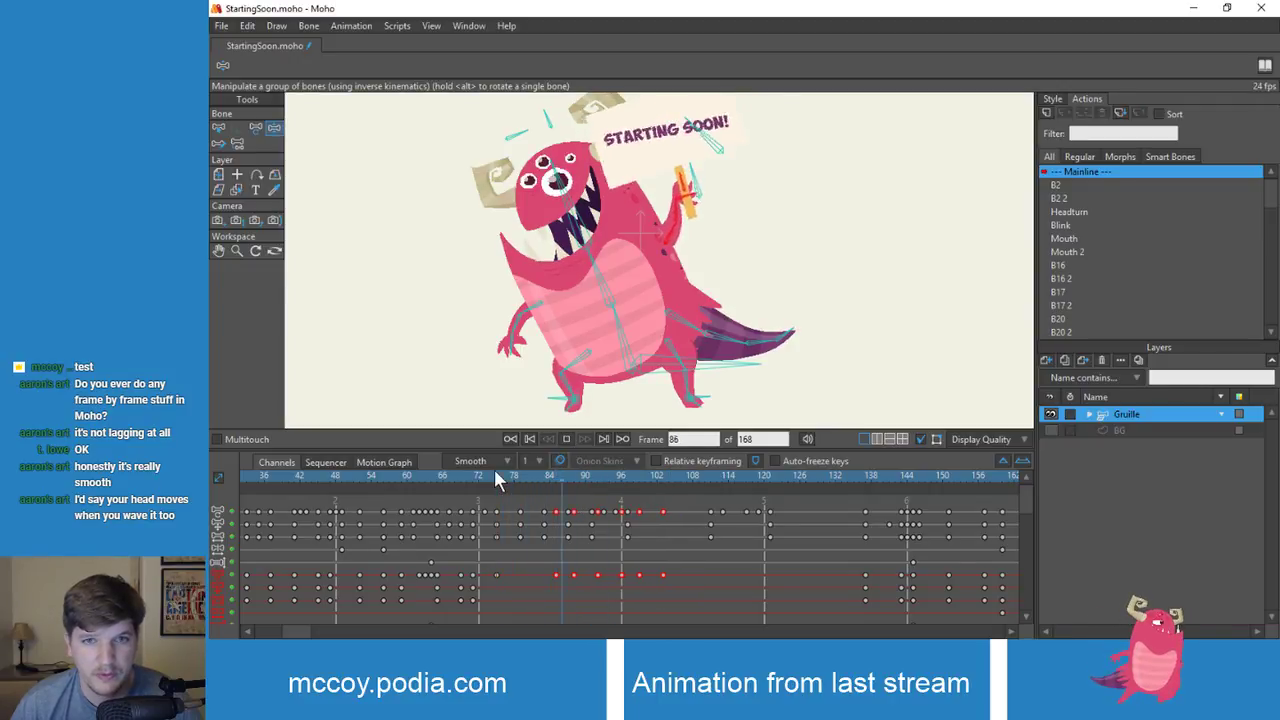
key(space)
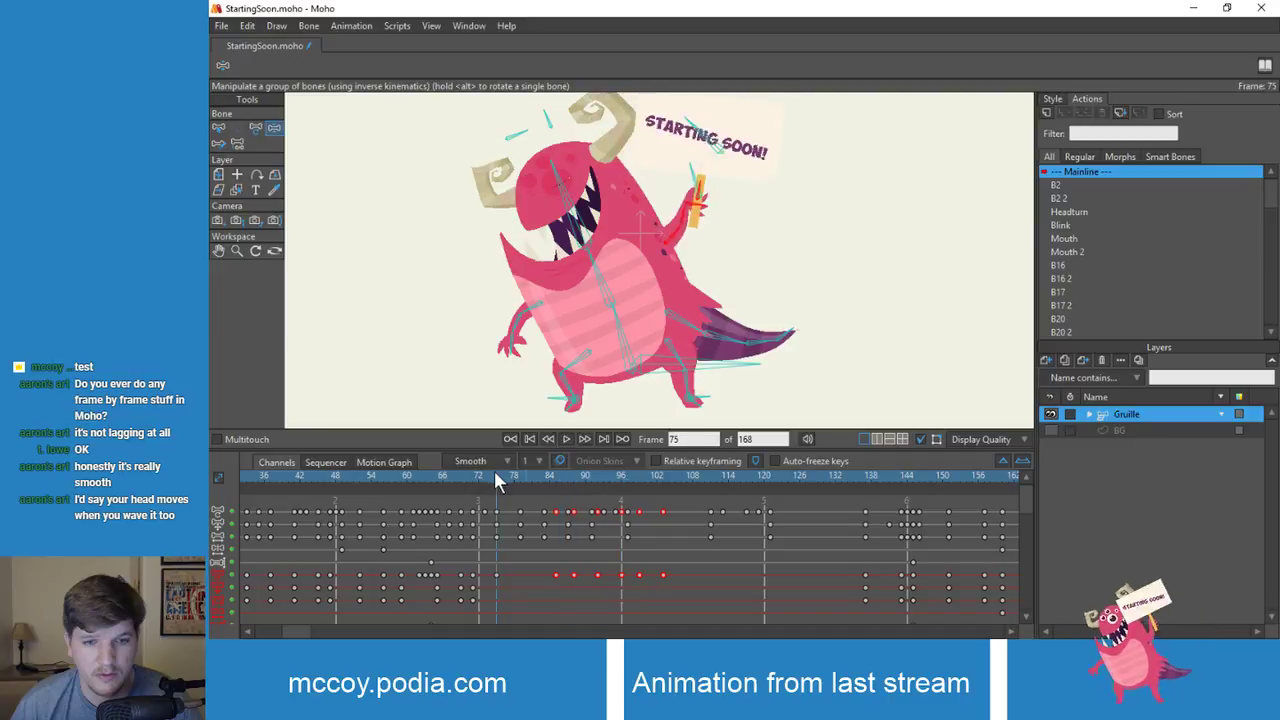
key(space)
Step: Shift the selected wave keys earlier so they start at frame 83, and play the animation from around frame 75
drag(547, 572, 541, 572)
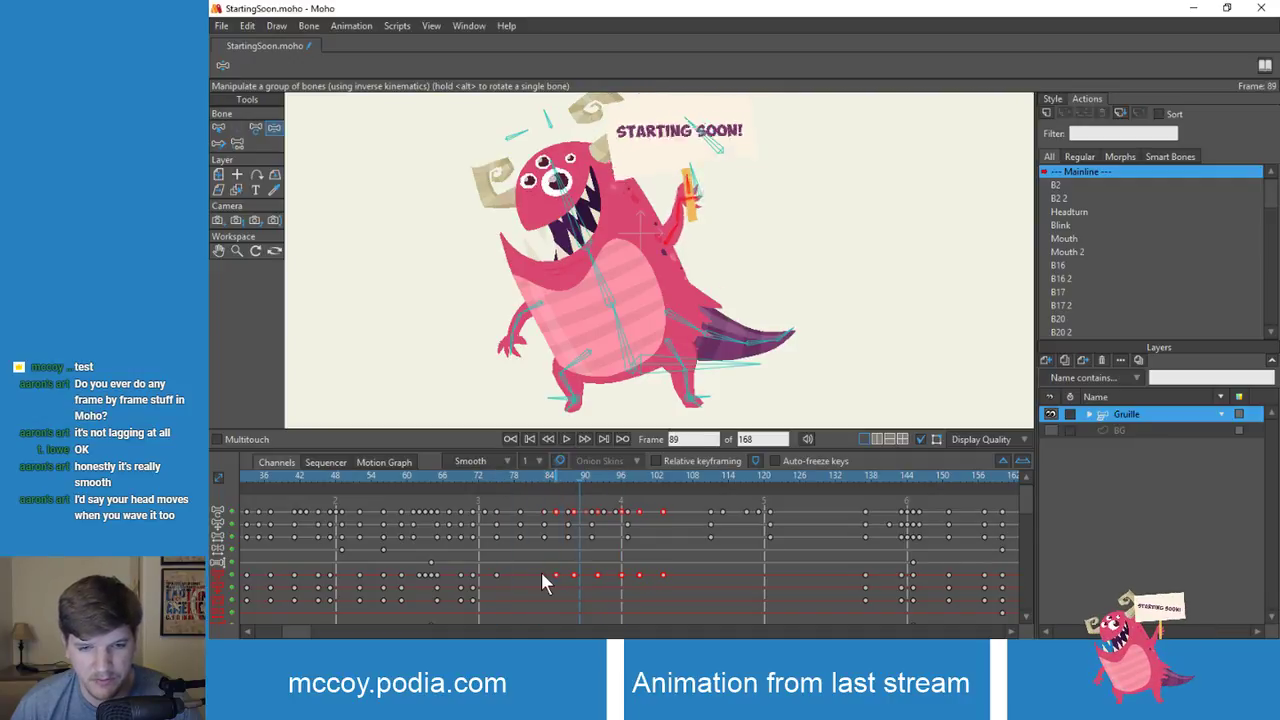
key(space)
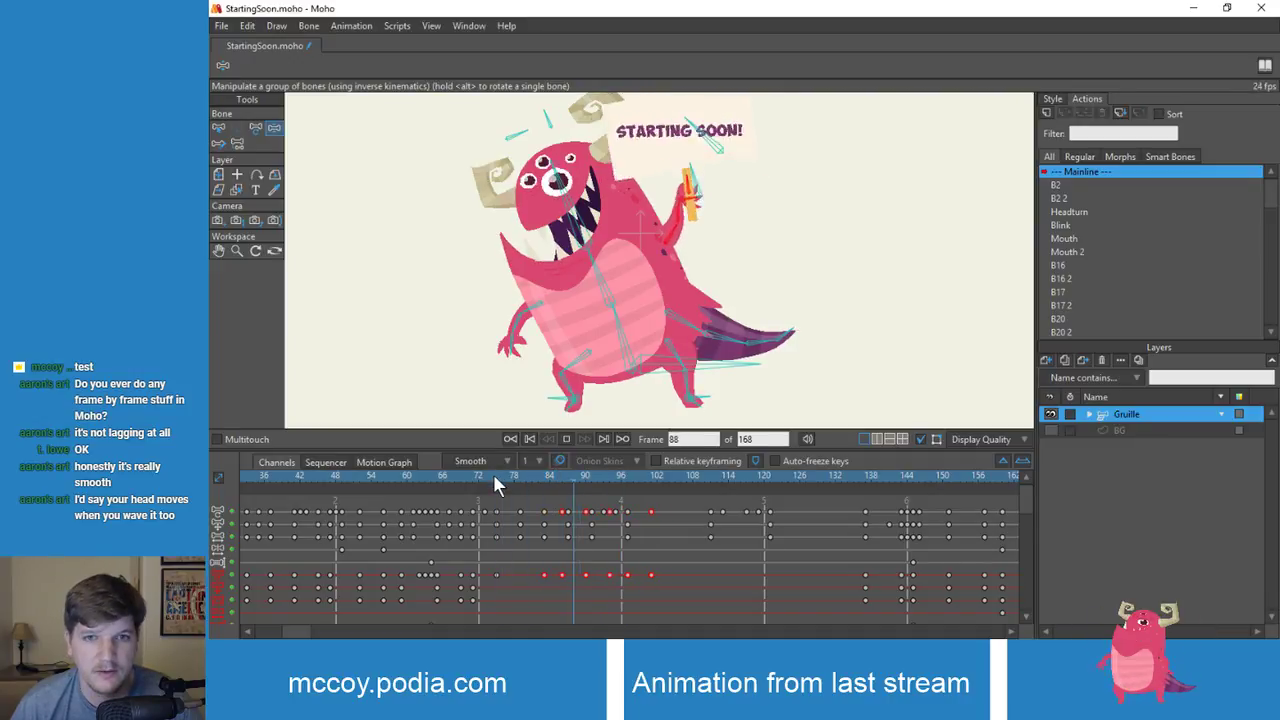
click(501, 475)
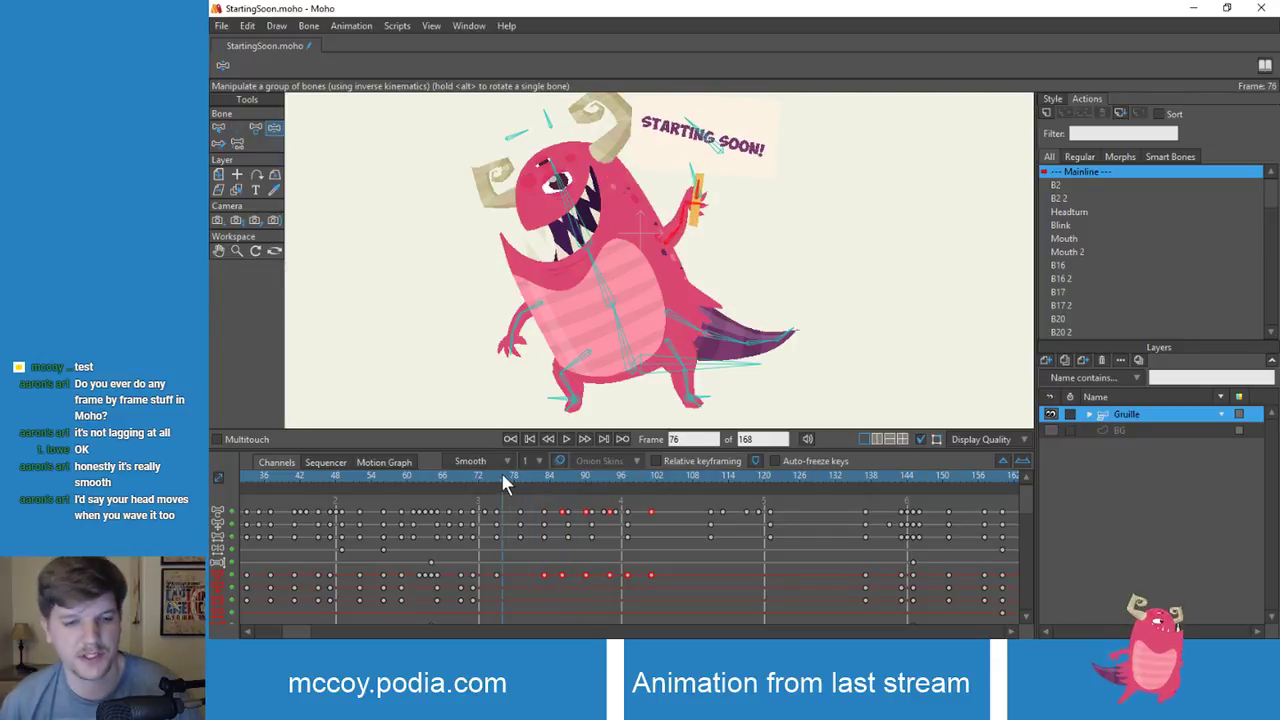
key(space)
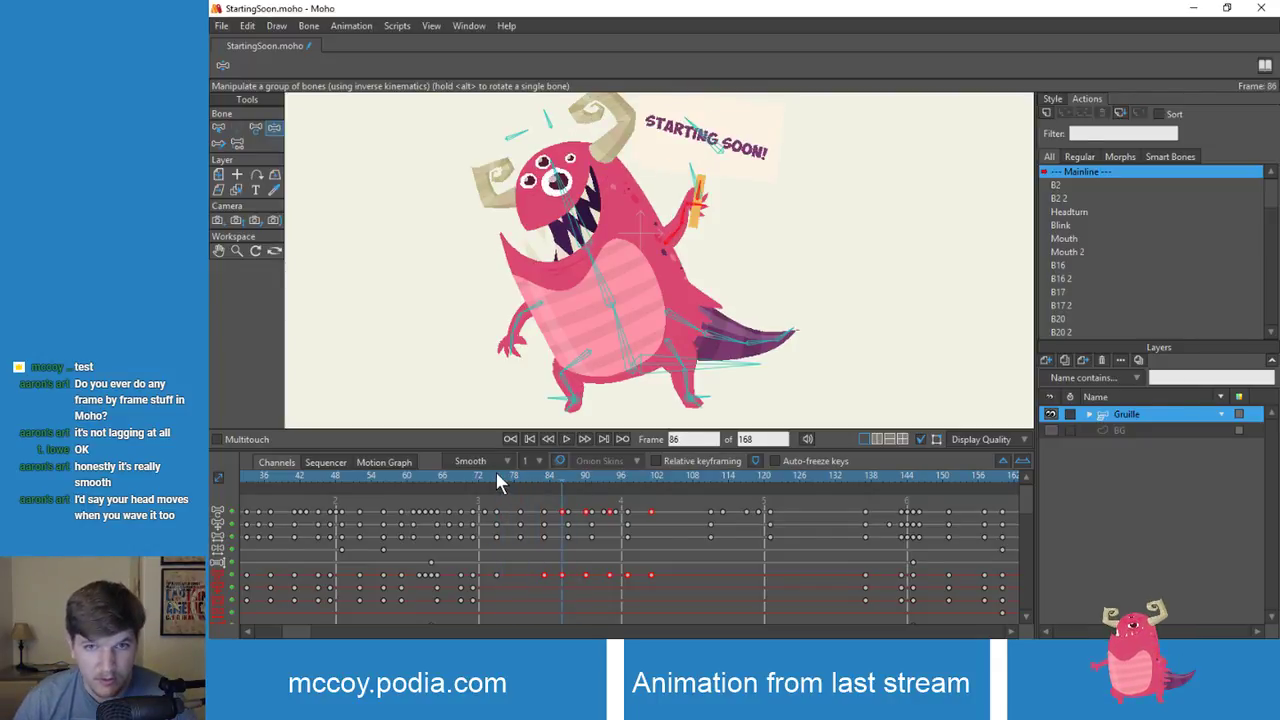
key(space)
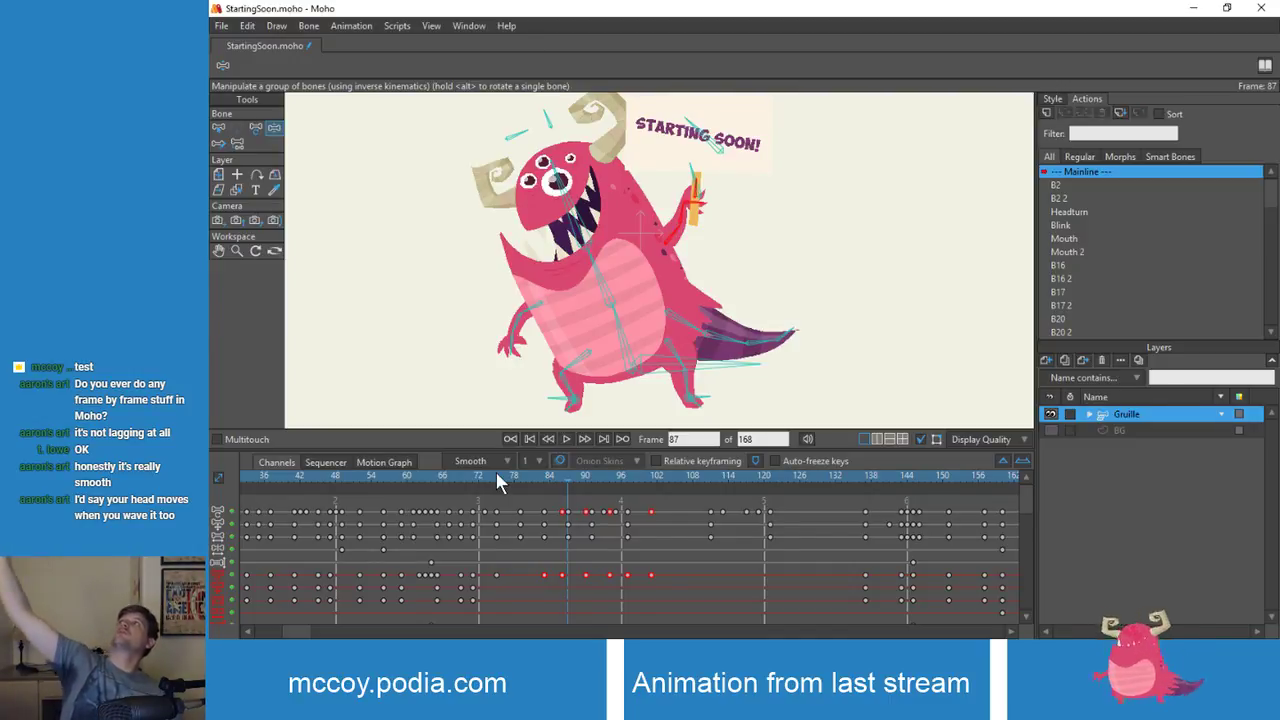
click(502, 475)
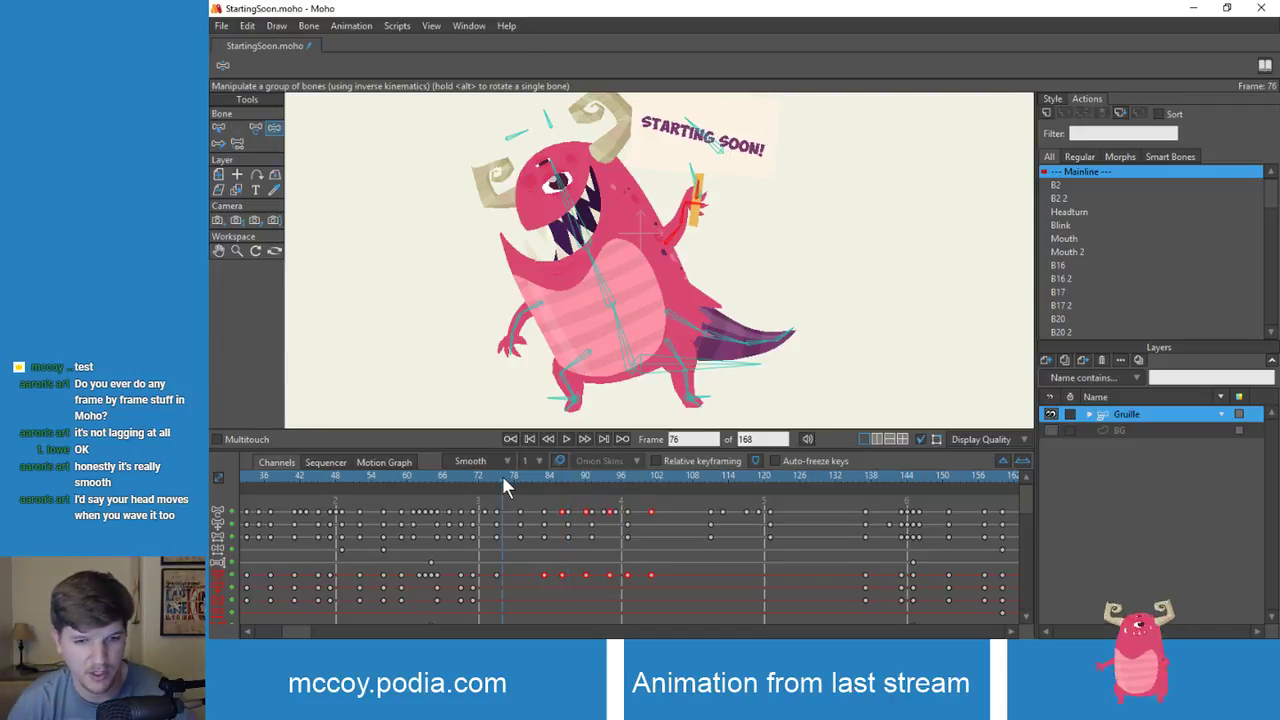
key(space)
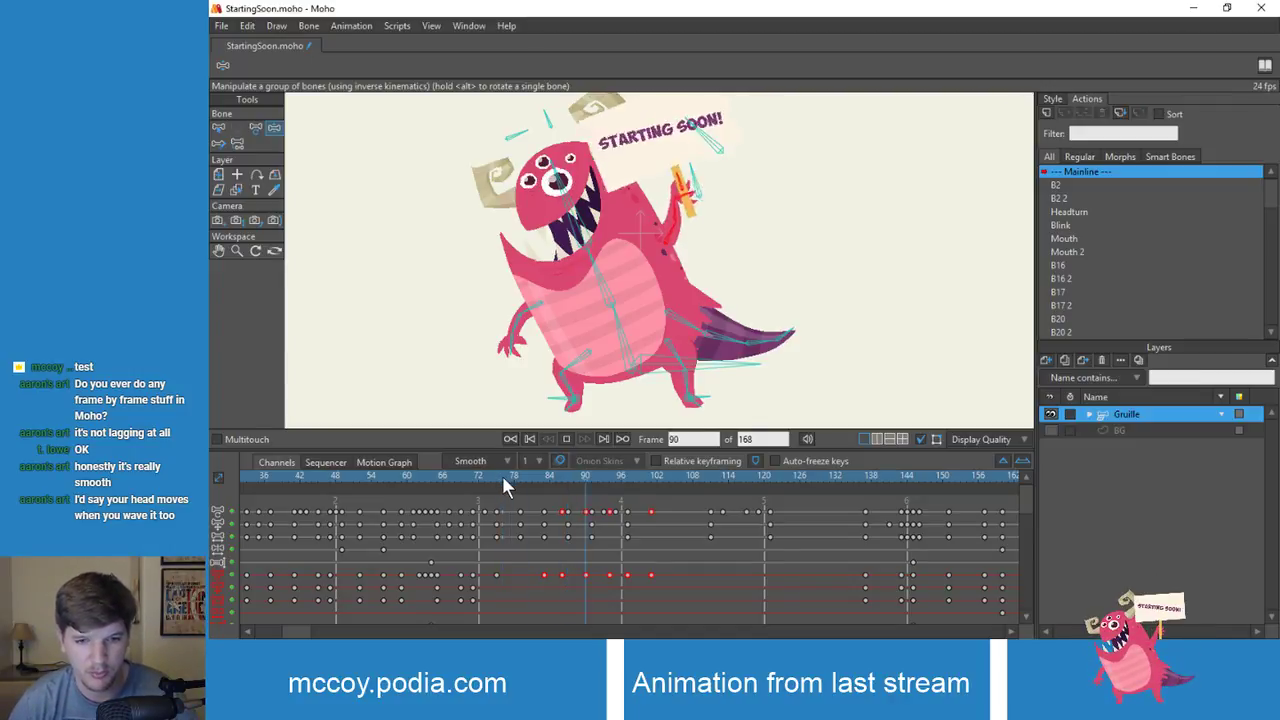
key(space)
Step: Move the selected wave keys back to start at frame 85, and play the lead-in to the wave from earlier frames
drag(544, 574, 557, 575)
click(497, 582)
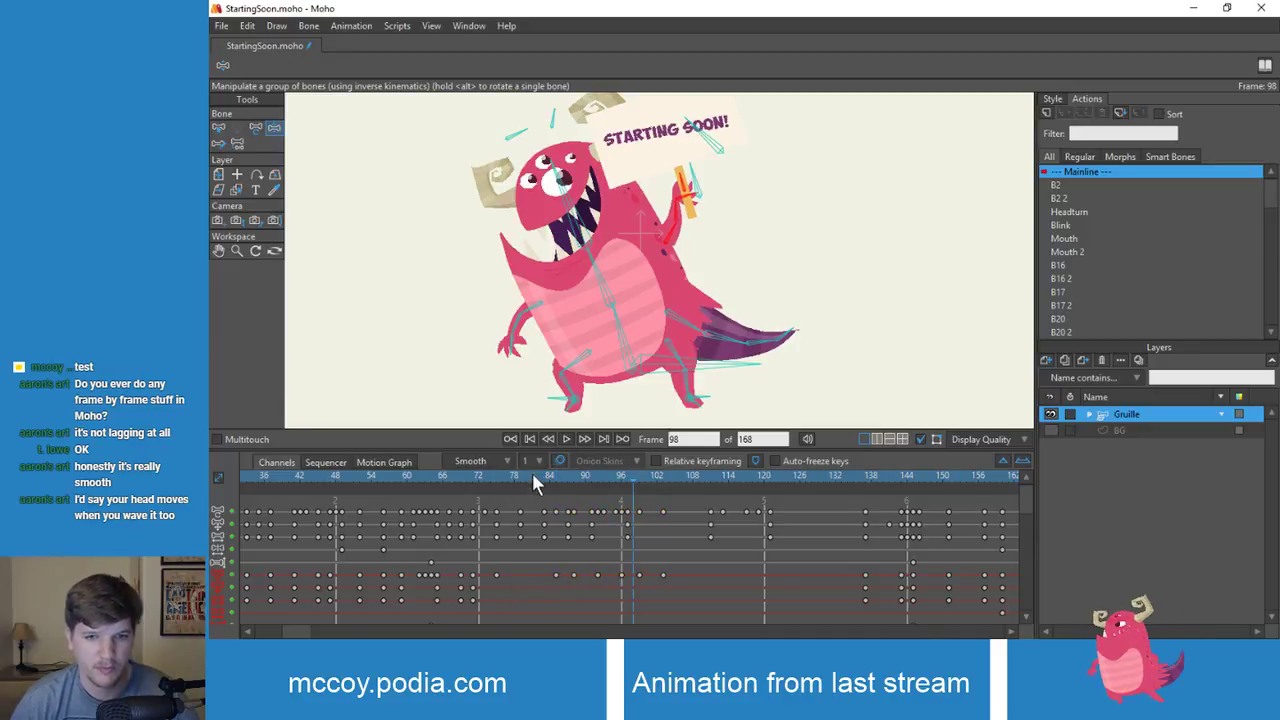
click(558, 474)
click(501, 478)
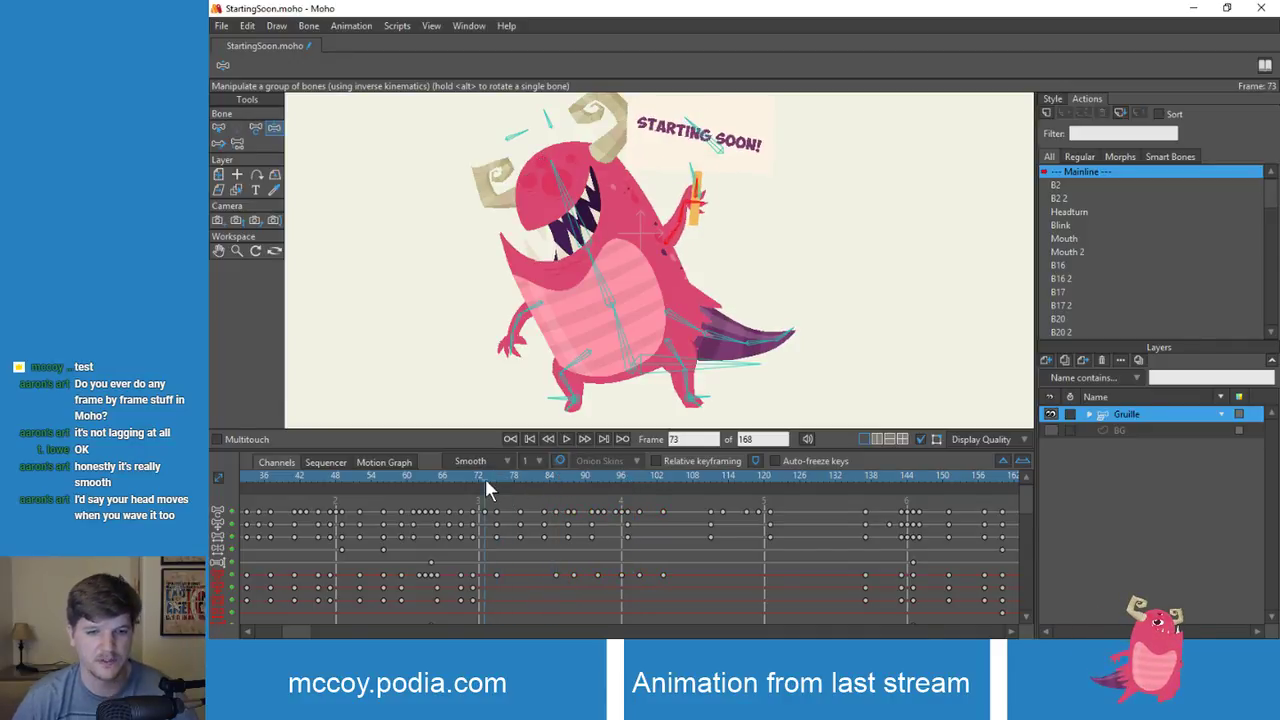
key(space)
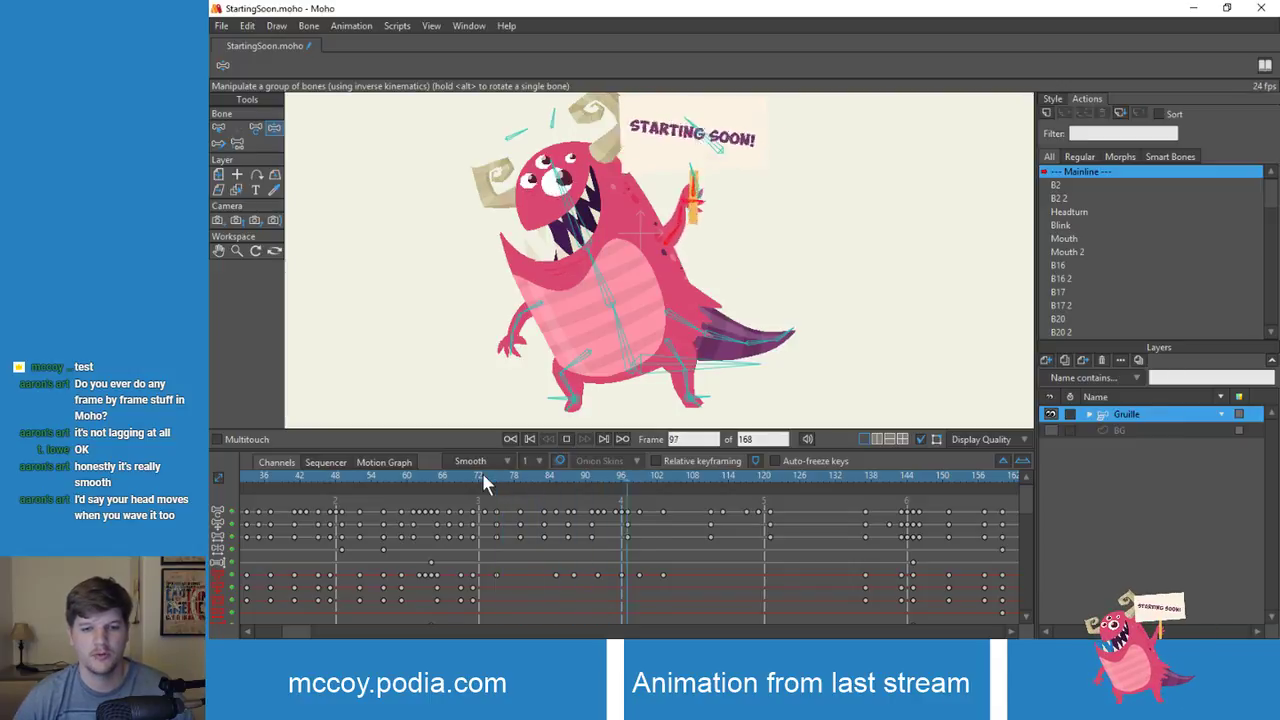
click(447, 474)
key(space)
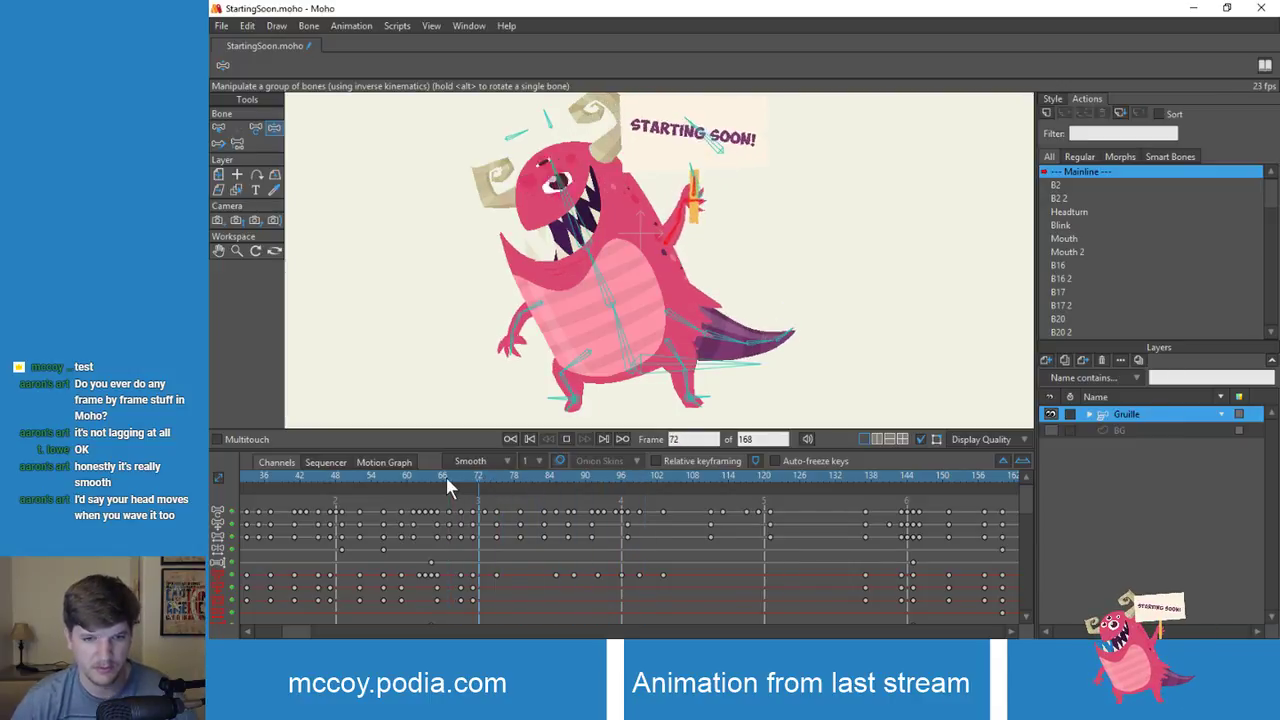
key(space)
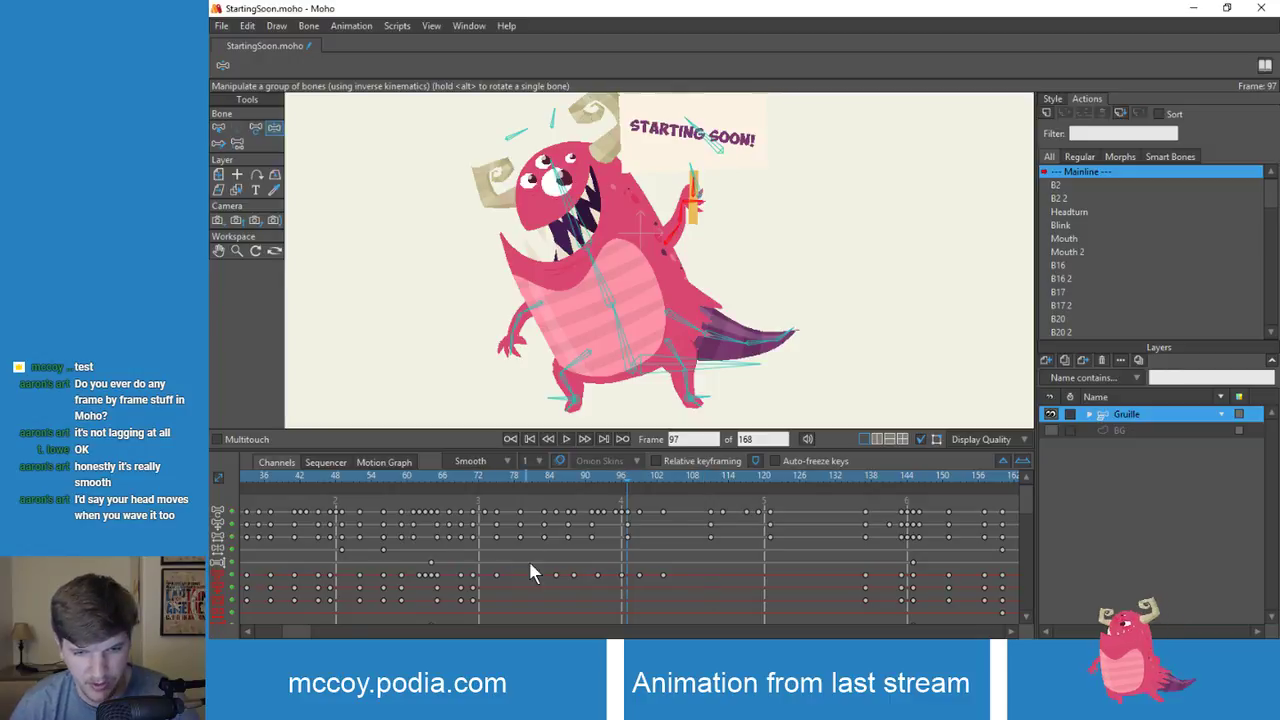
Step: Move all wave keys after frame 75 later so they start at frame 87, and play back the lead-in and wave
drag(543, 567, 669, 590)
drag(557, 577, 568, 578)
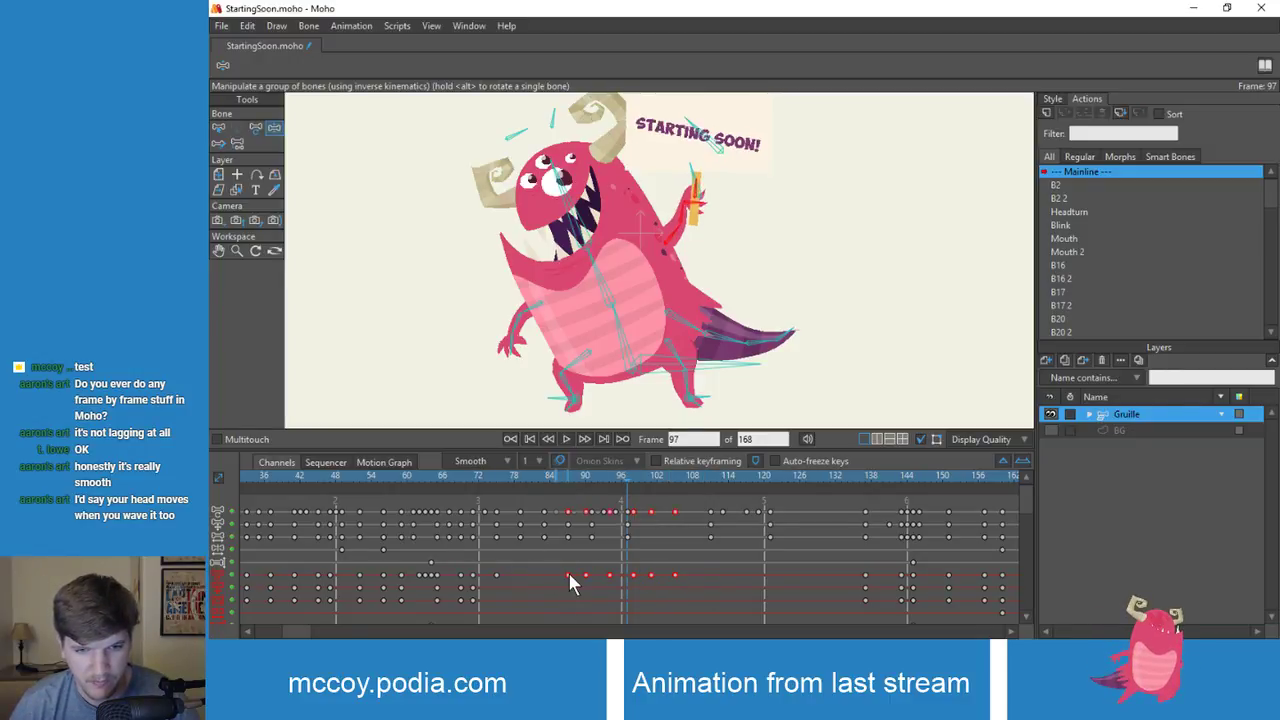
click(495, 474)
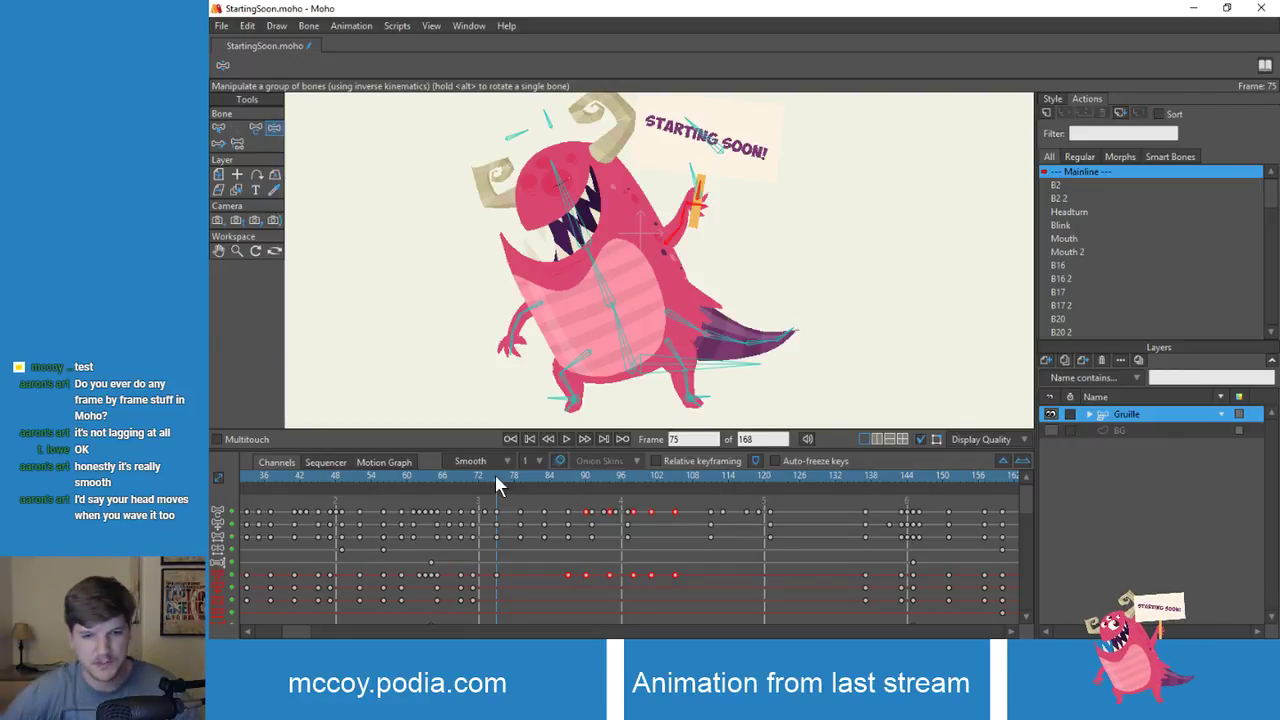
drag(495, 475, 411, 473)
key(space)
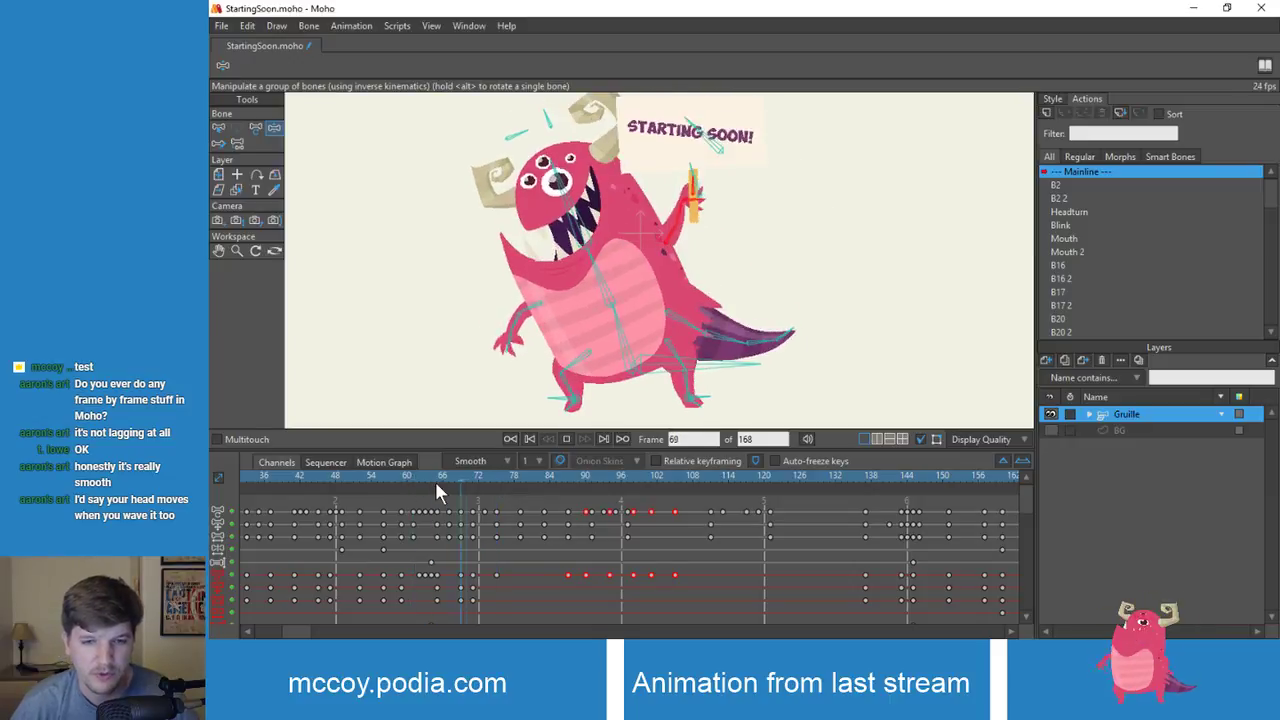
key(space)
click(487, 479)
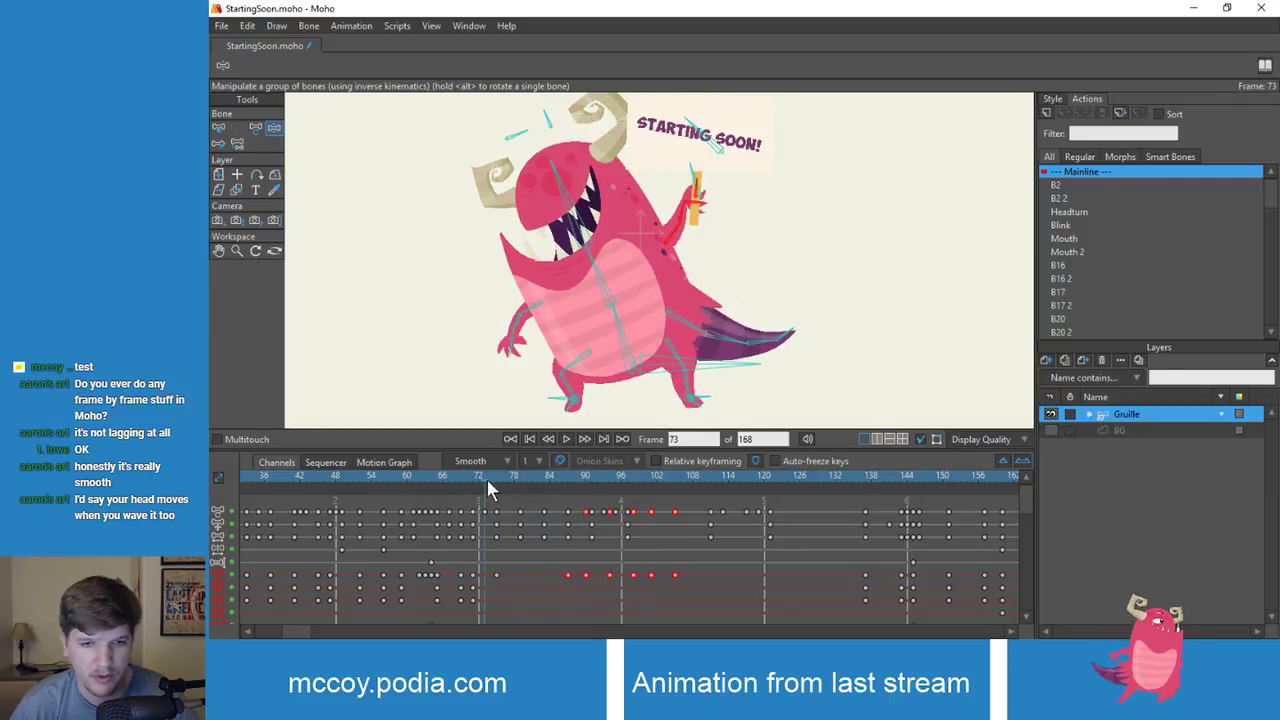
key(space)
key(space)
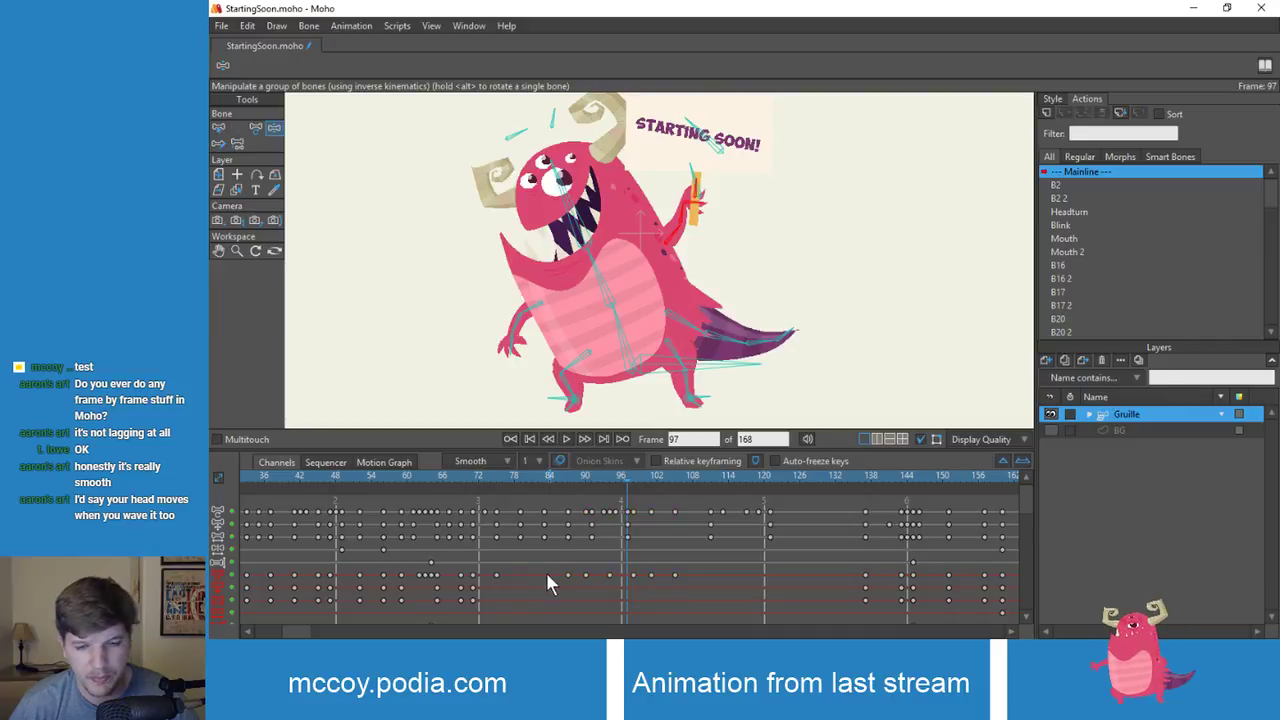
Step: Shift the wave keys after frame 75 to start at frame 89, and play the animation from around frame 75
drag(571, 569, 583, 570)
key(space)
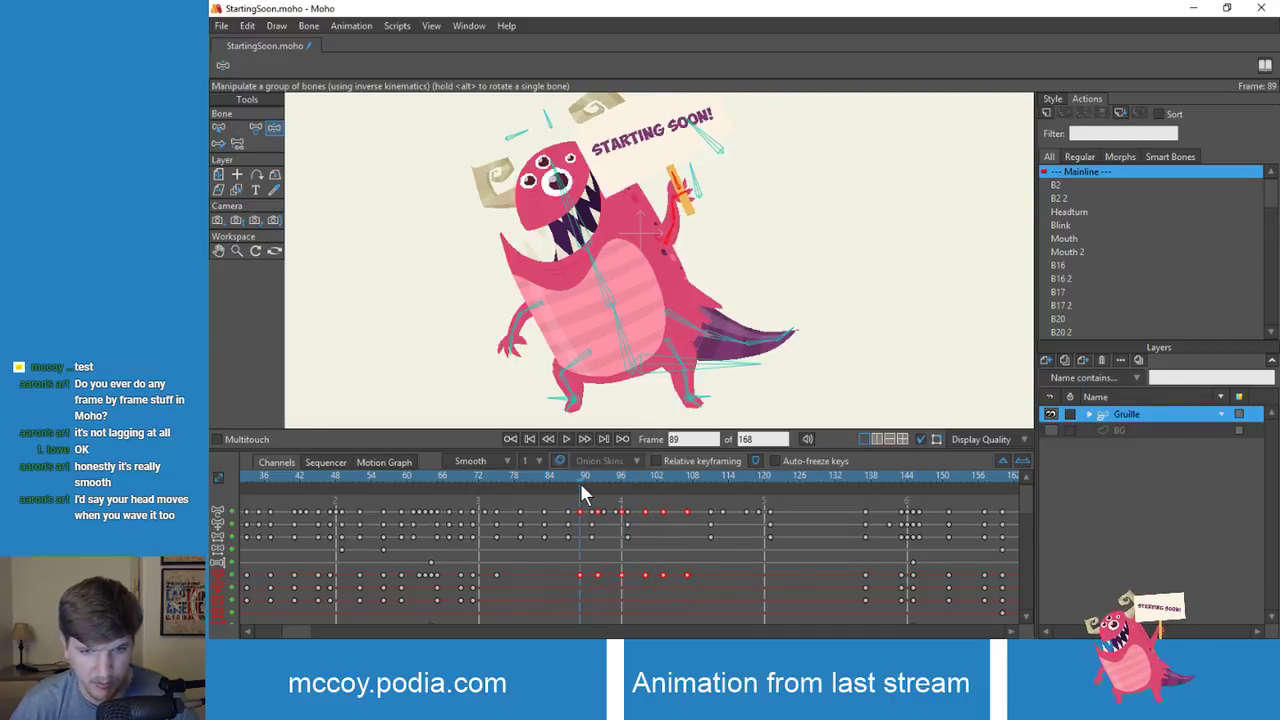
click(491, 479)
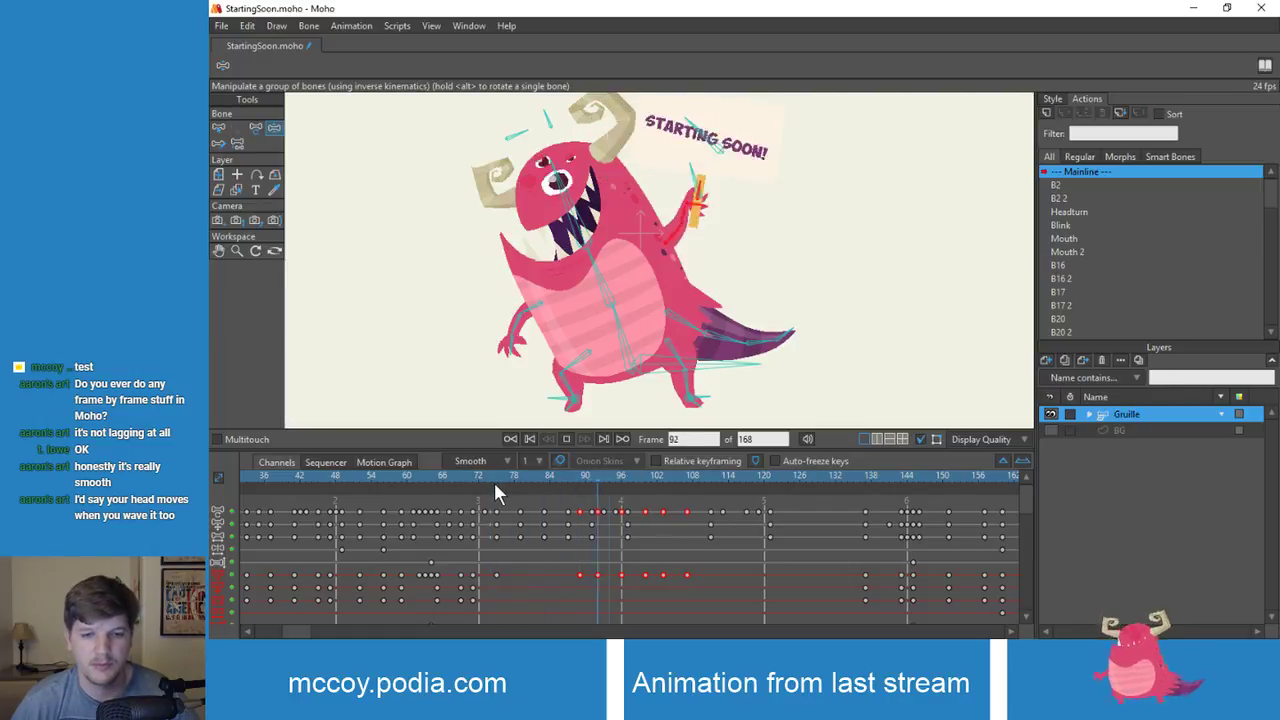
key(space)
Step: Scrub the wave from frame 75 to 89, and calculate 89 - 75 in Calculator
drag(496, 474, 580, 477)
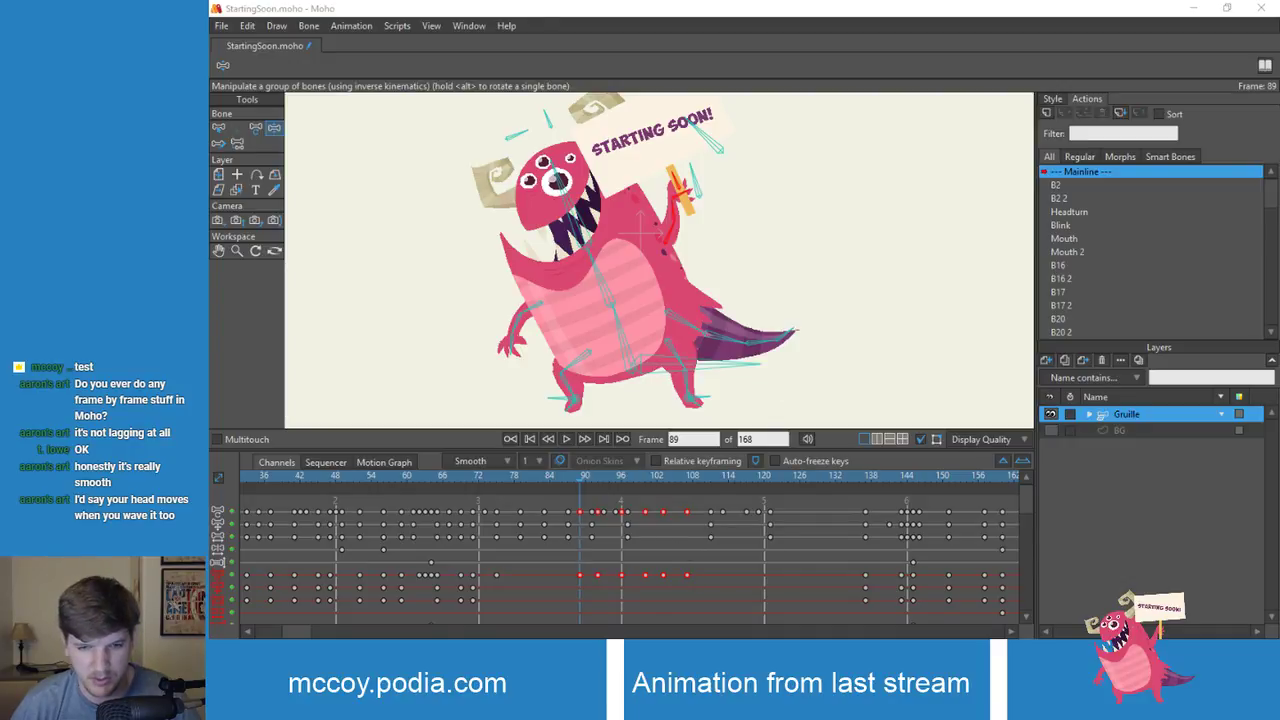
click(594, 652)
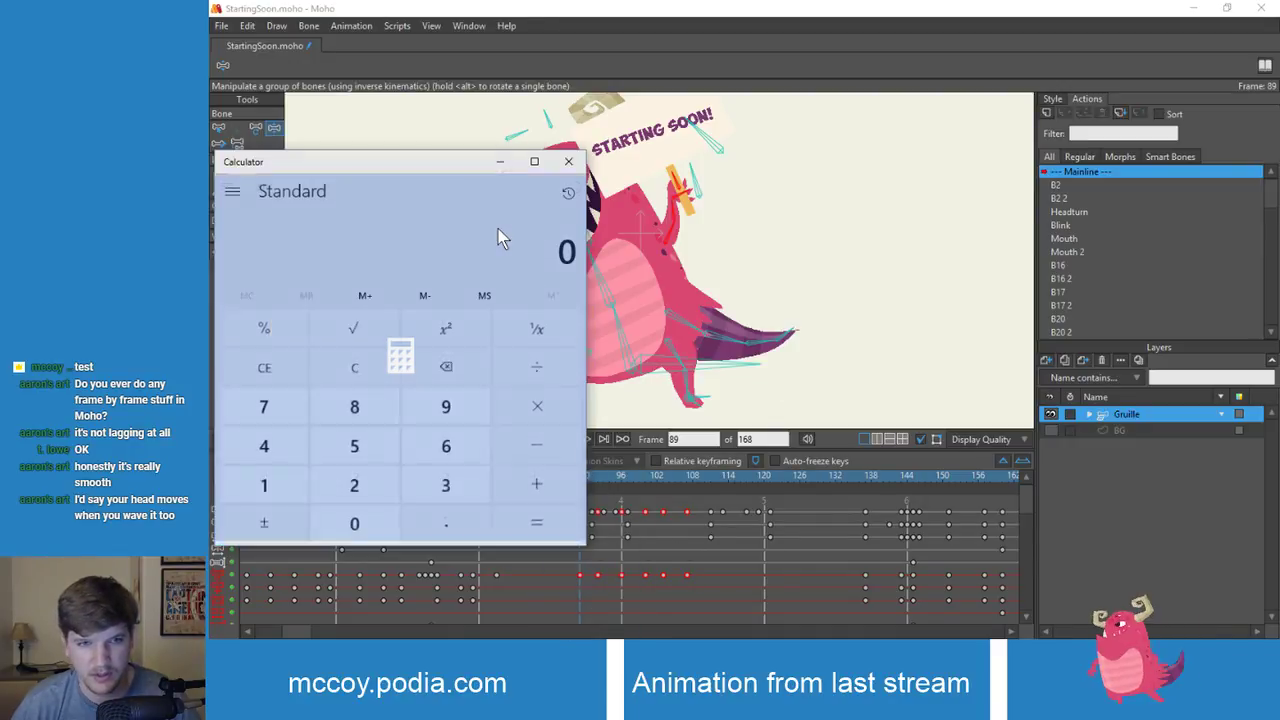
text(89-)
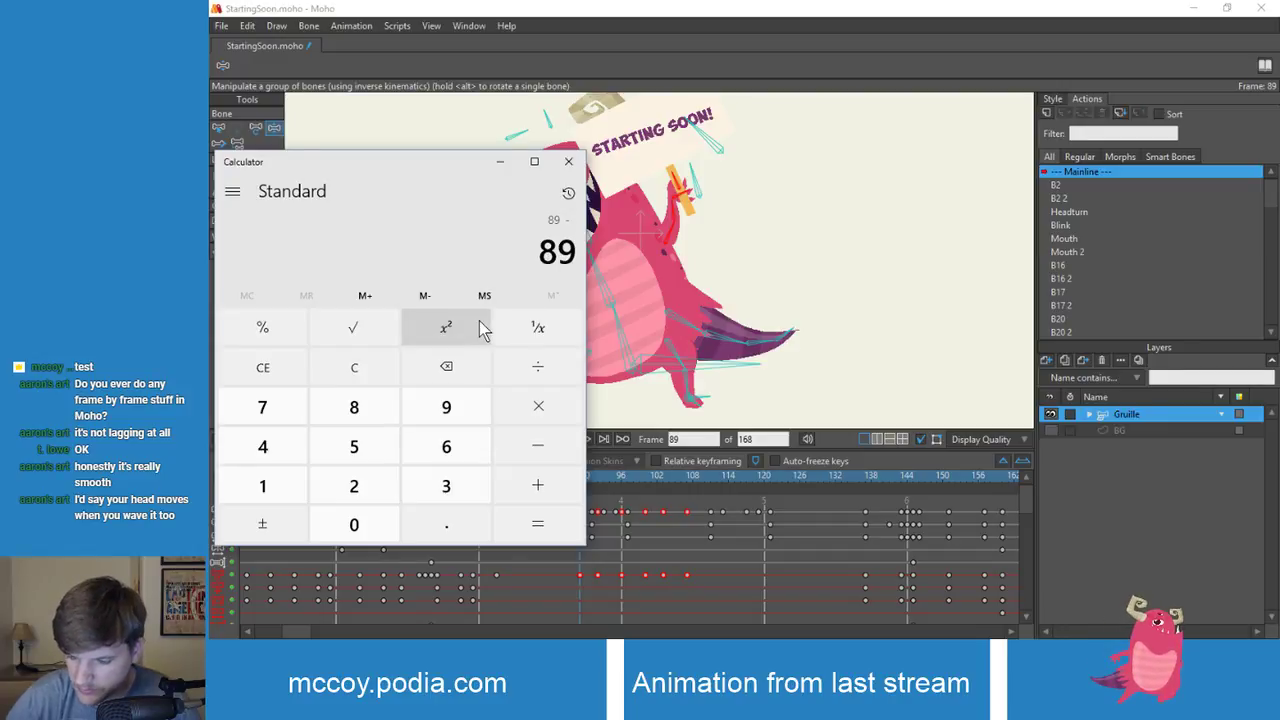
text(75)
key(Return)
click(568, 161)
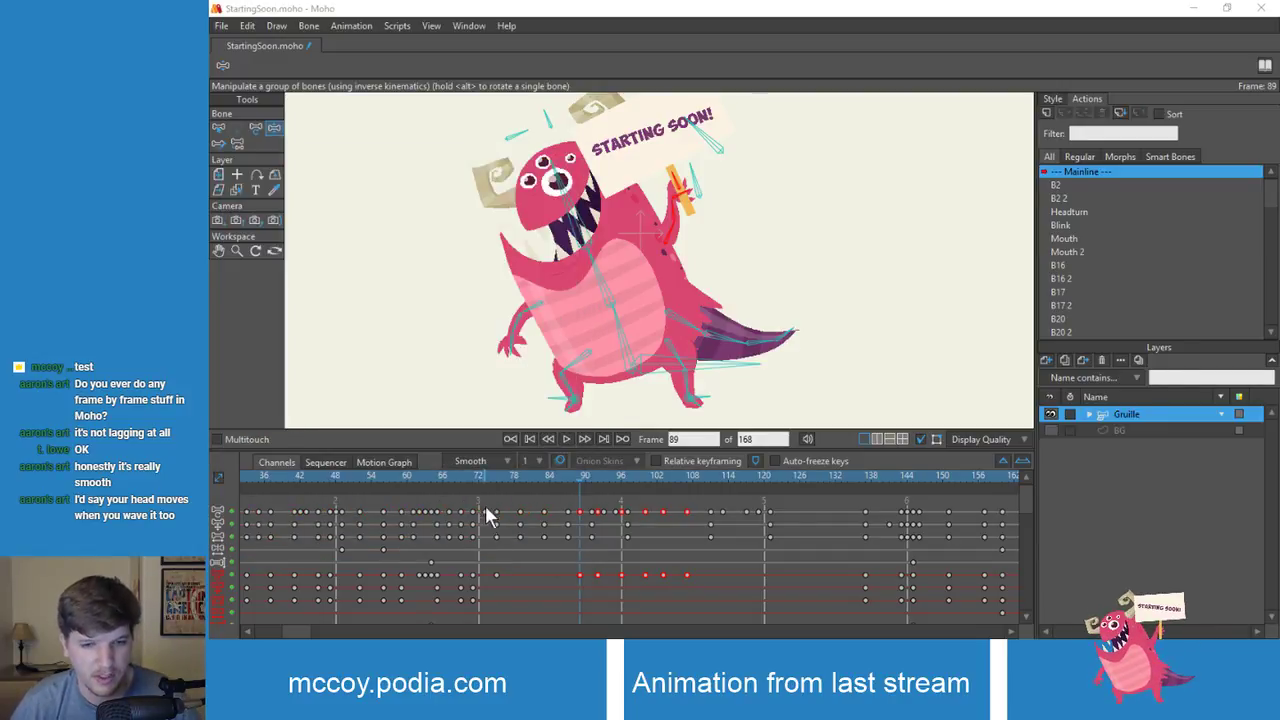
Step: Move the wave keys after frame 89 later so they start at frame 100
click(559, 566)
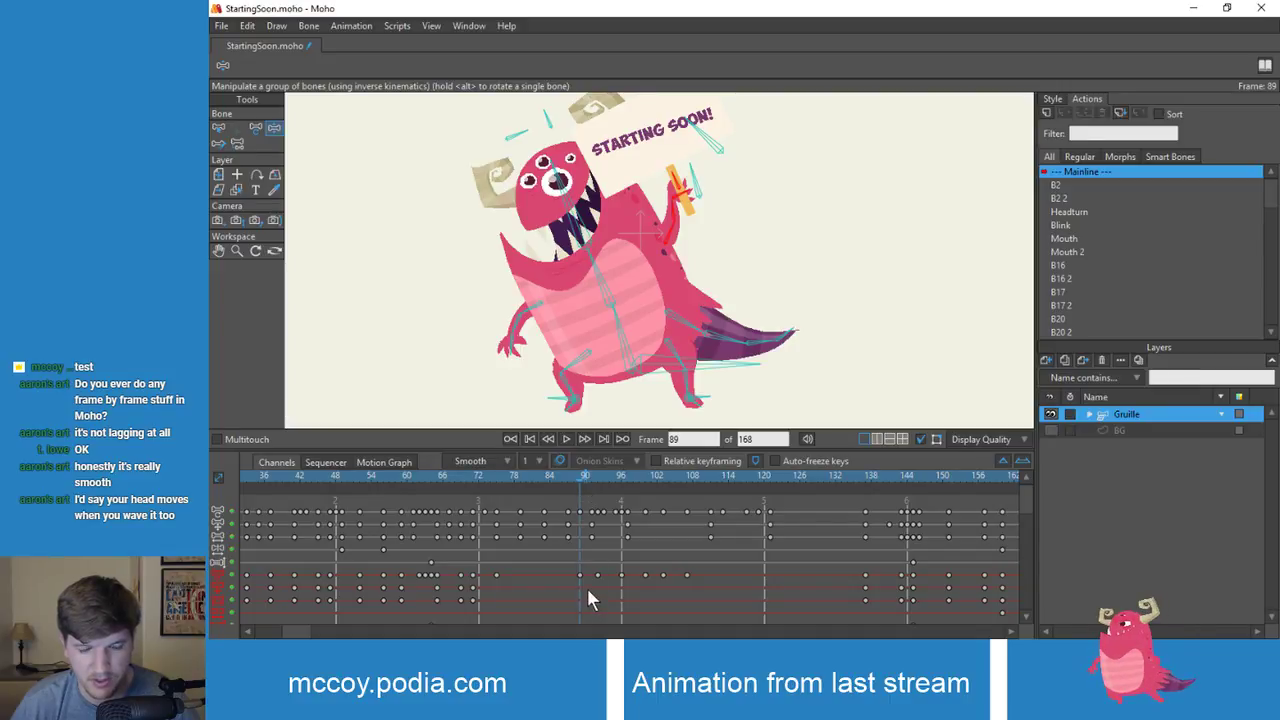
drag(590, 567, 768, 588)
drag(594, 574, 644, 572)
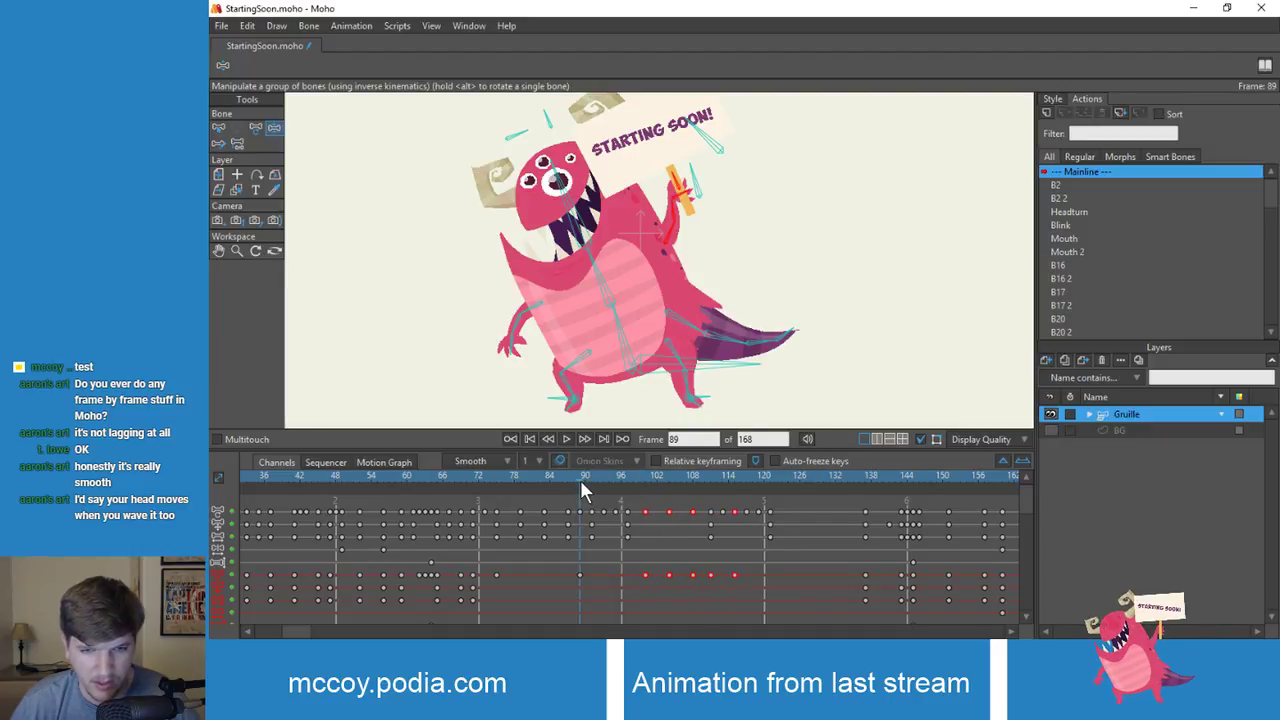
Step: Check the key spacing up to frame 89 again using Calculator, and close it
mouse_move(580, 488)
mouse_down()
mouse_move(501, 494)
mouse_move(586, 490)
mouse_up()
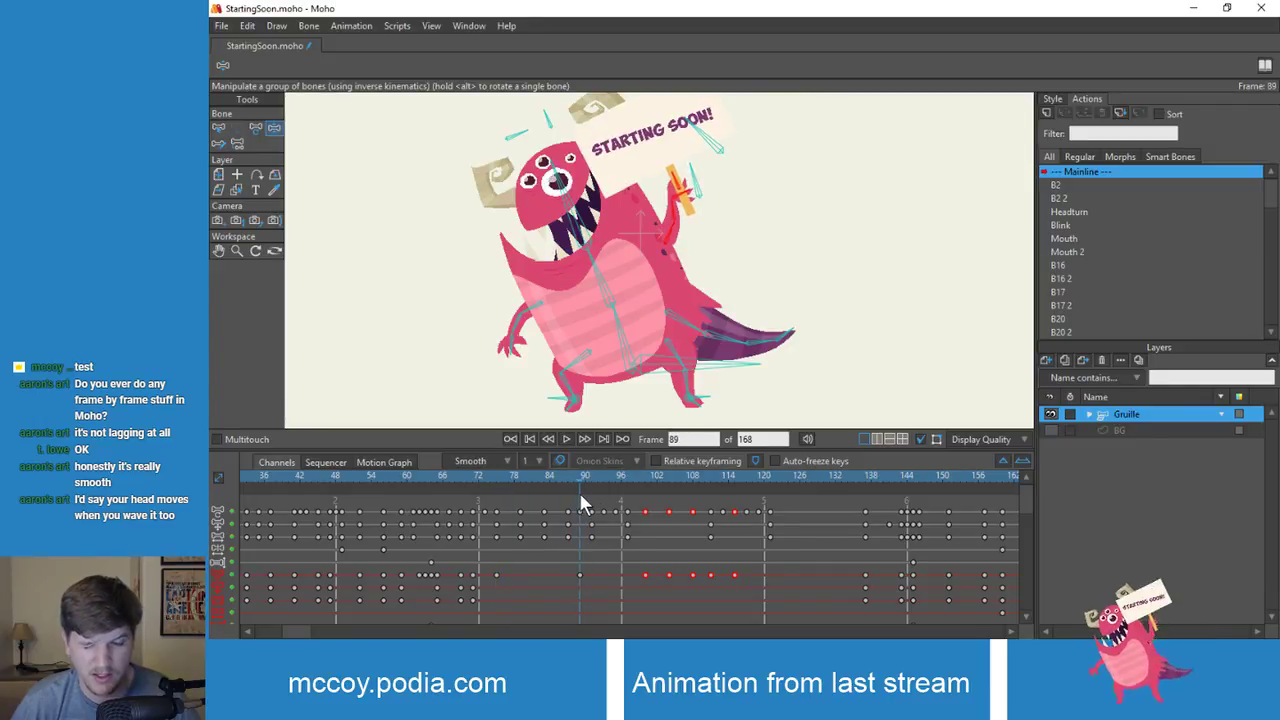
click(620, 657)
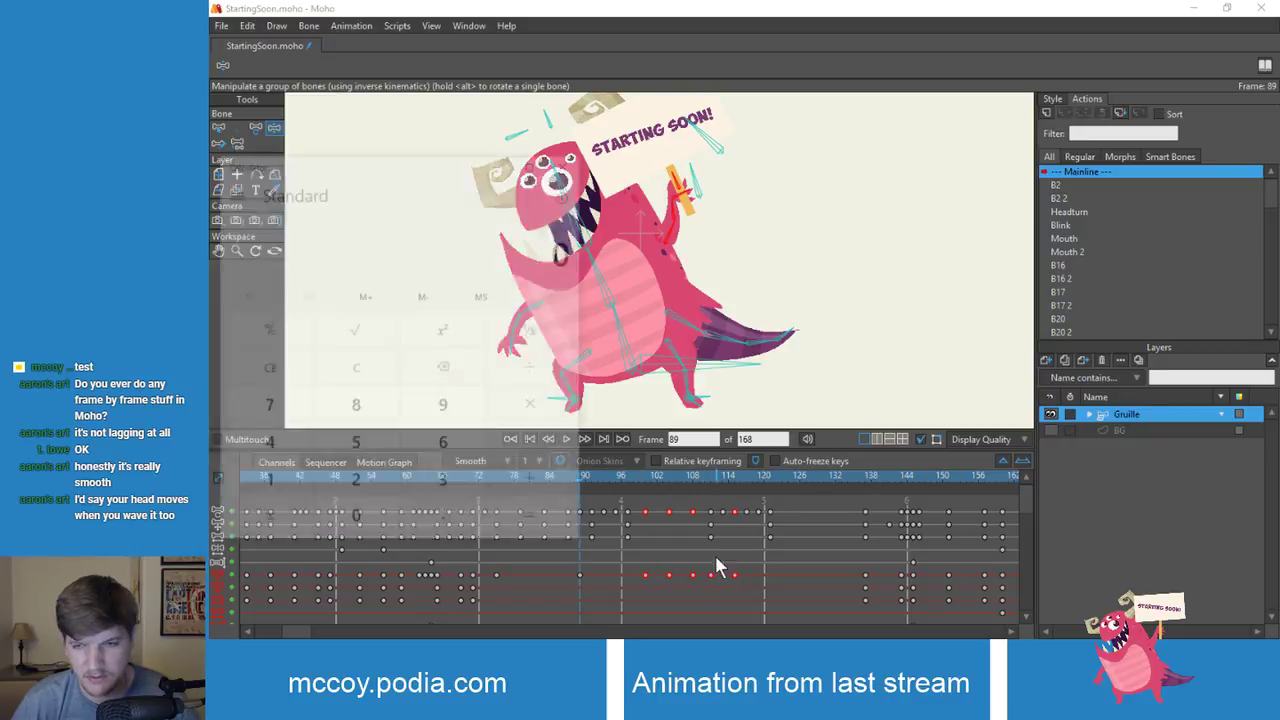
key(BackSpace)
text(7)
key(Return)
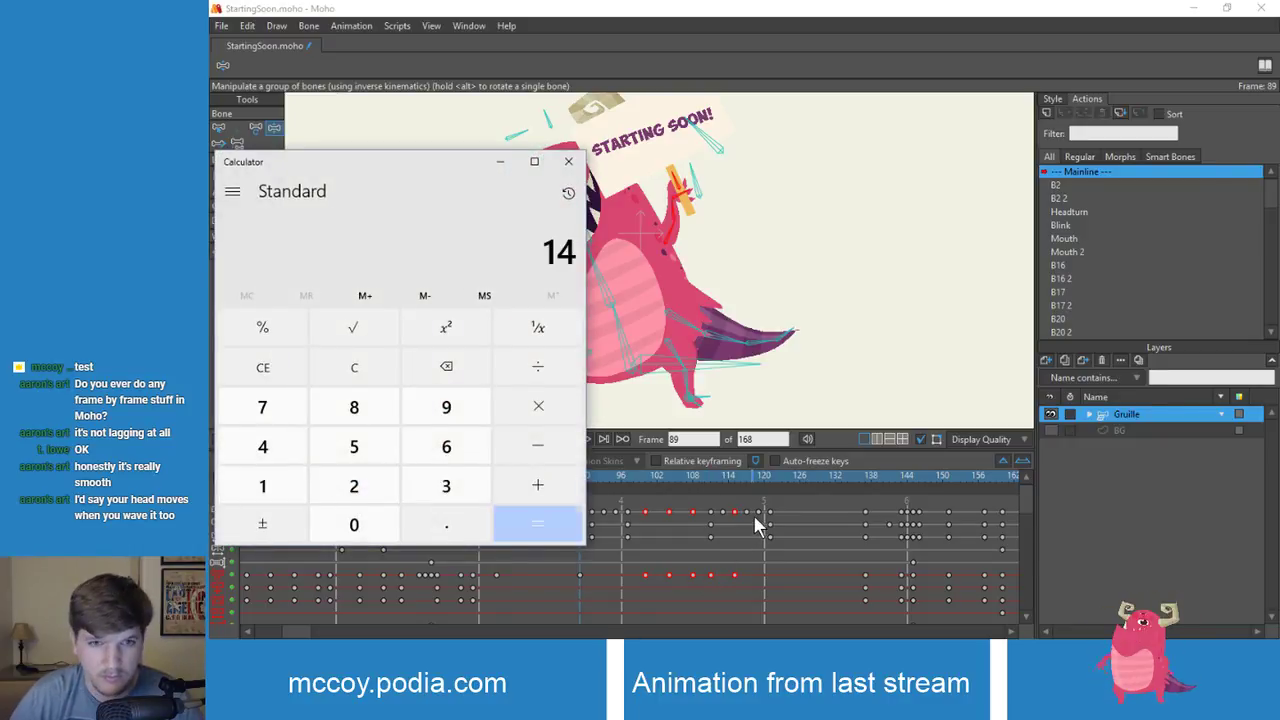
click(569, 162)
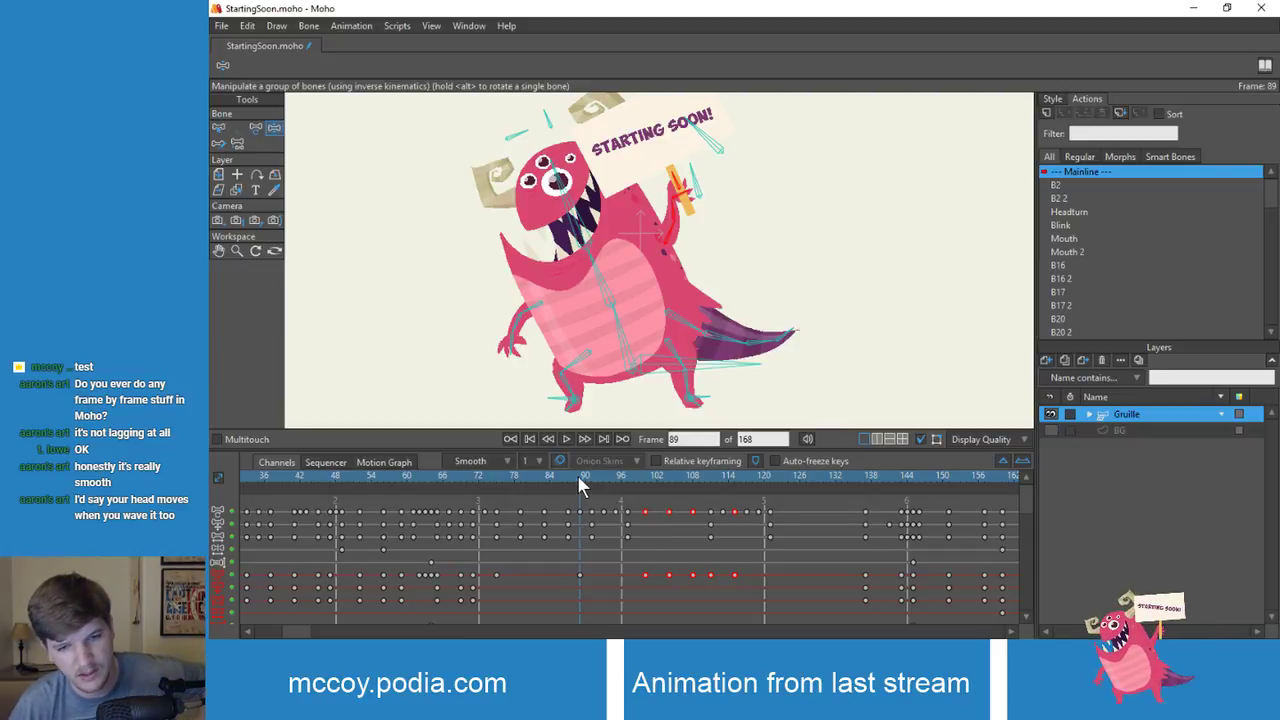
Step: Scrub the wave from frame 89 to 100, and calculate 89+13 in Calculator
drag(578, 478, 644, 476)
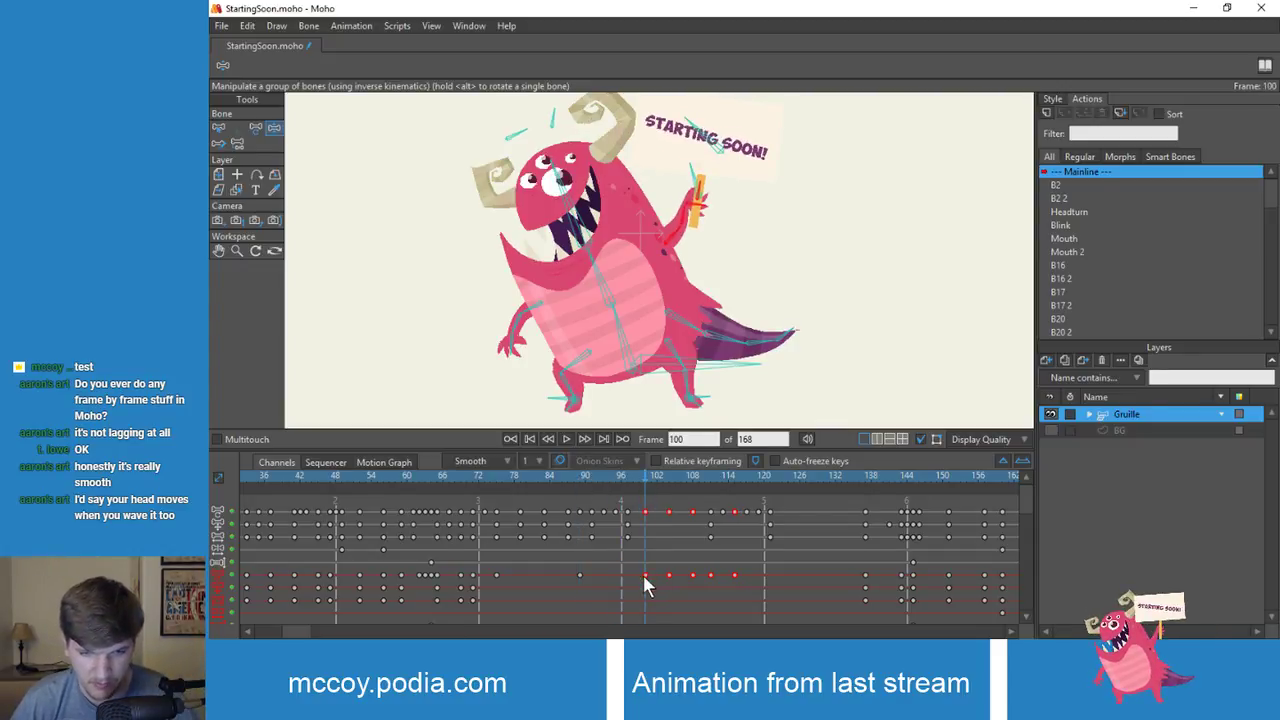
click(690, 658)
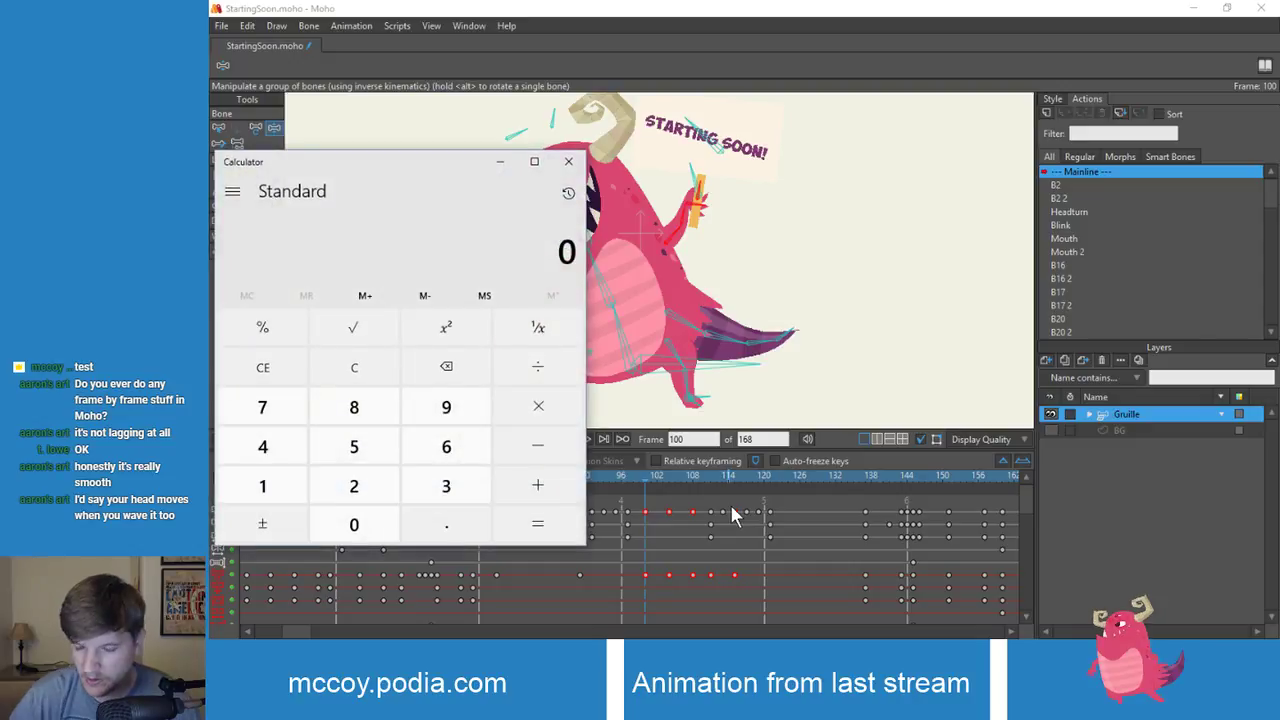
text(89+13)
key(Return)
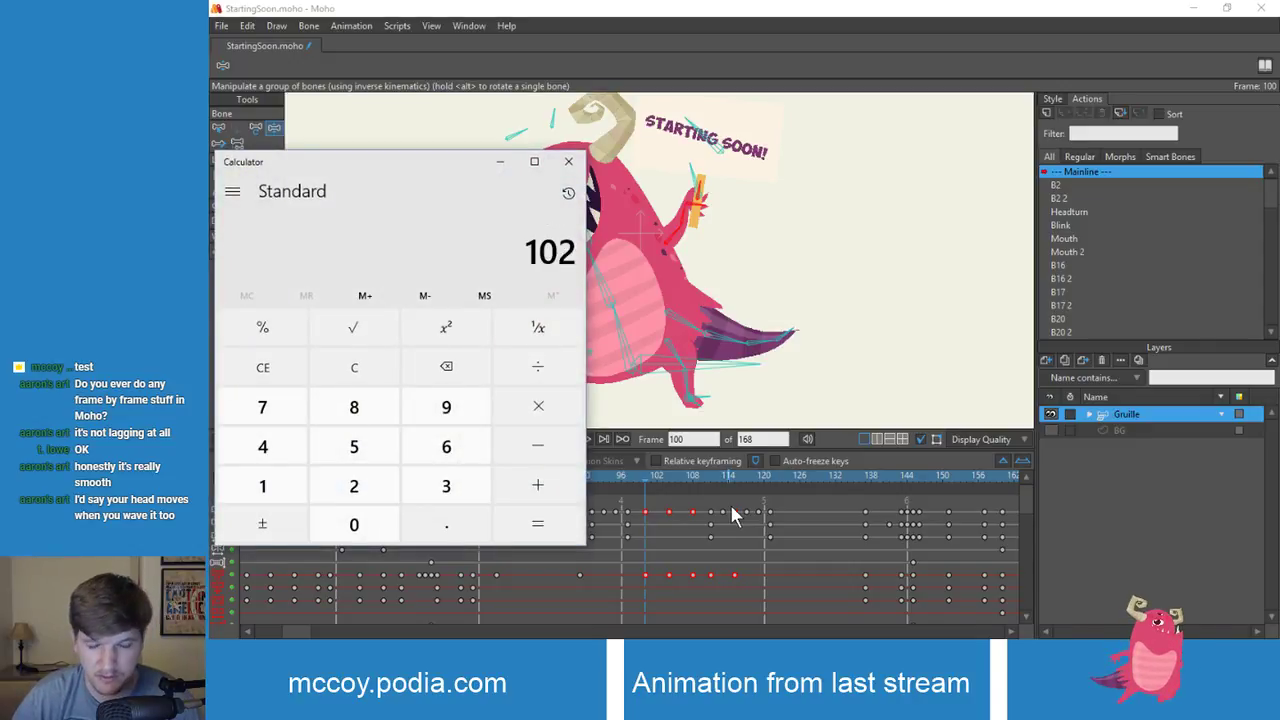
key(Escape)
text(89)
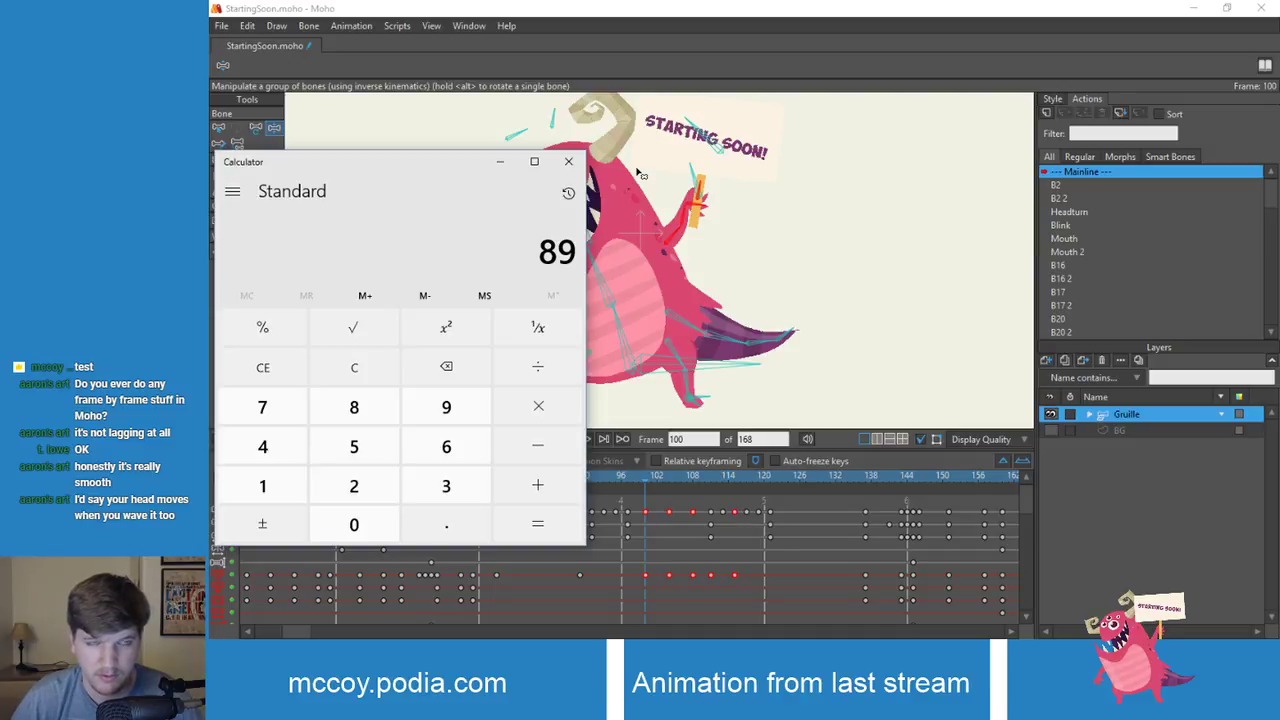
click(568, 162)
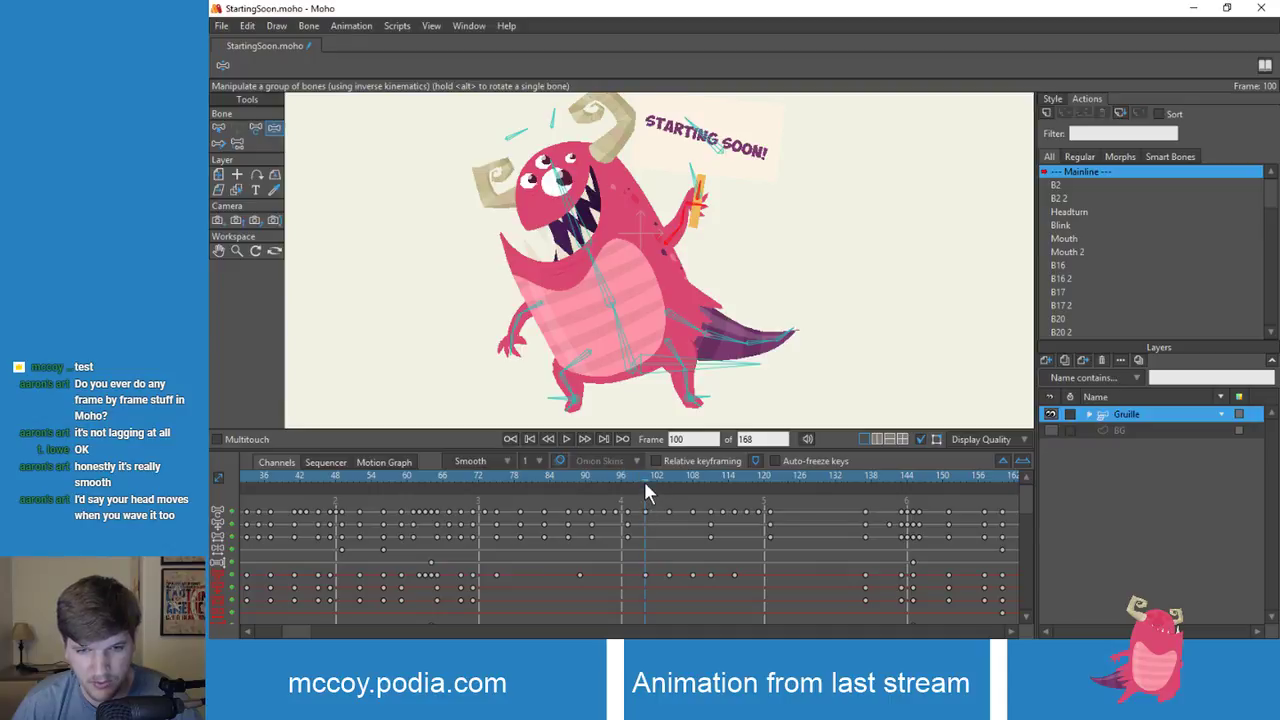
Step: Move the wave keys after frame 89 later so they start at frame 103, and play the animation from frame 76
drag(647, 480, 661, 478)
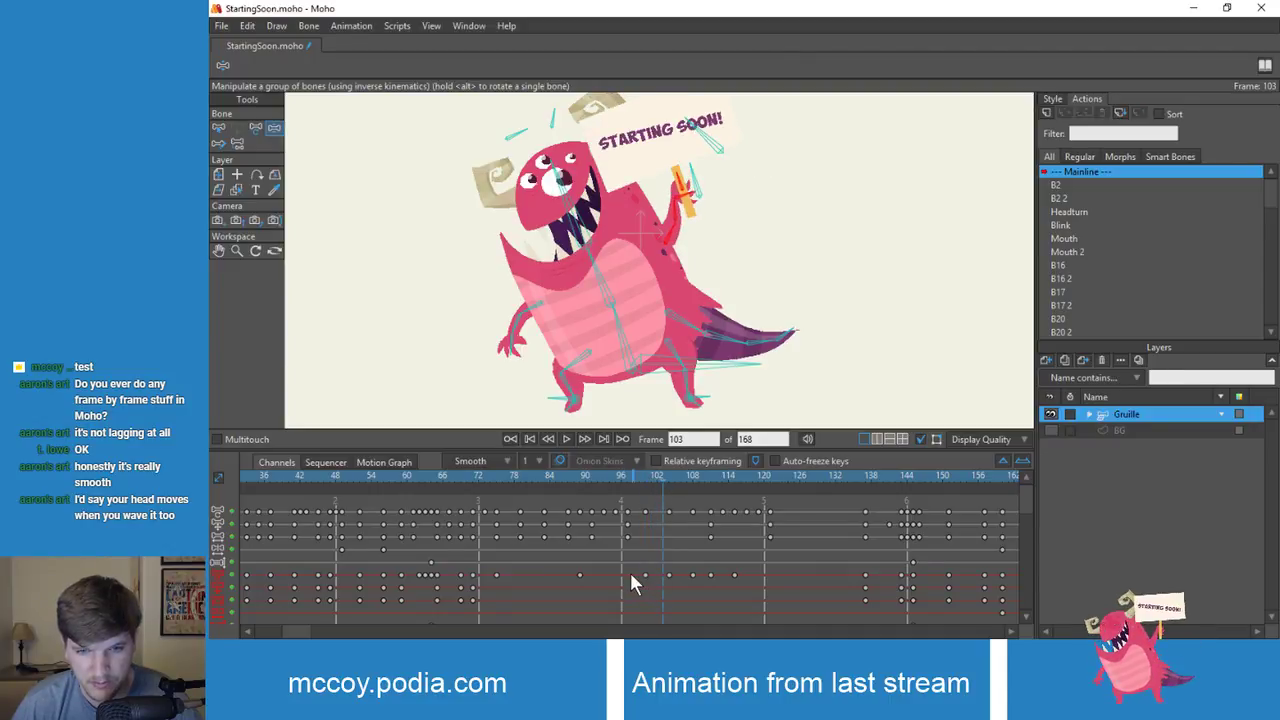
drag(630, 572, 777, 577)
drag(647, 577, 663, 575)
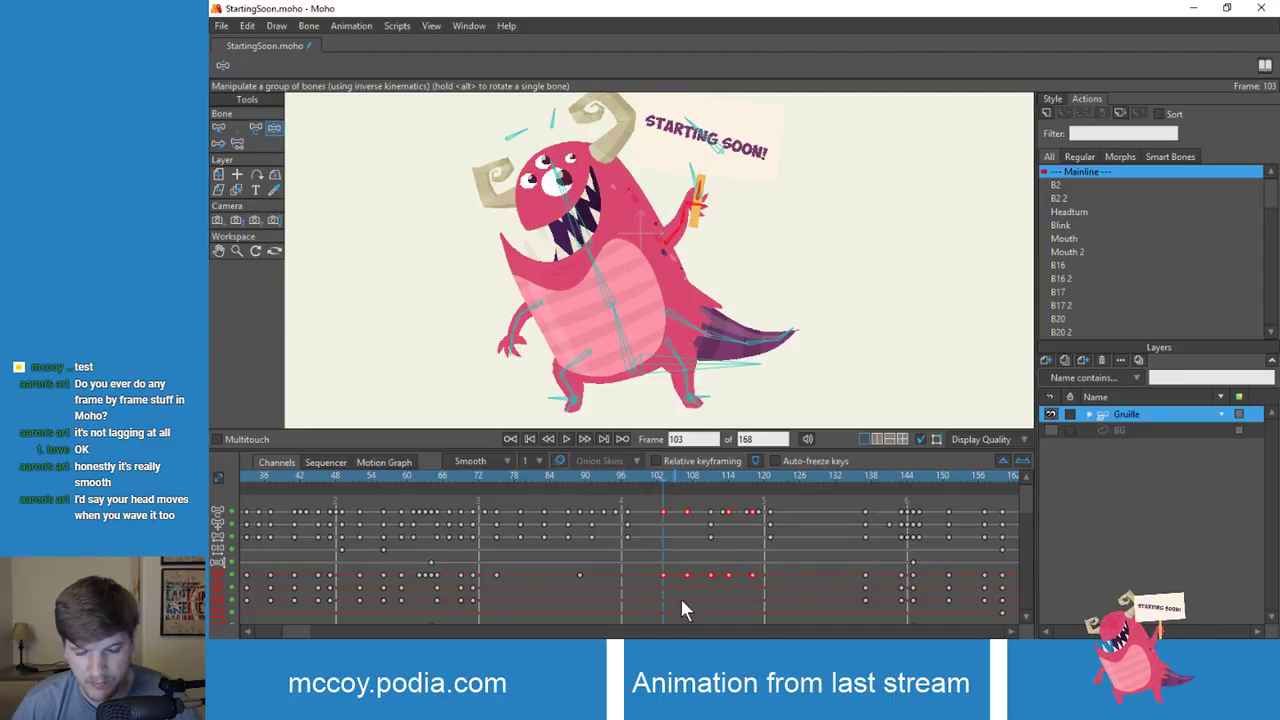
click(506, 482)
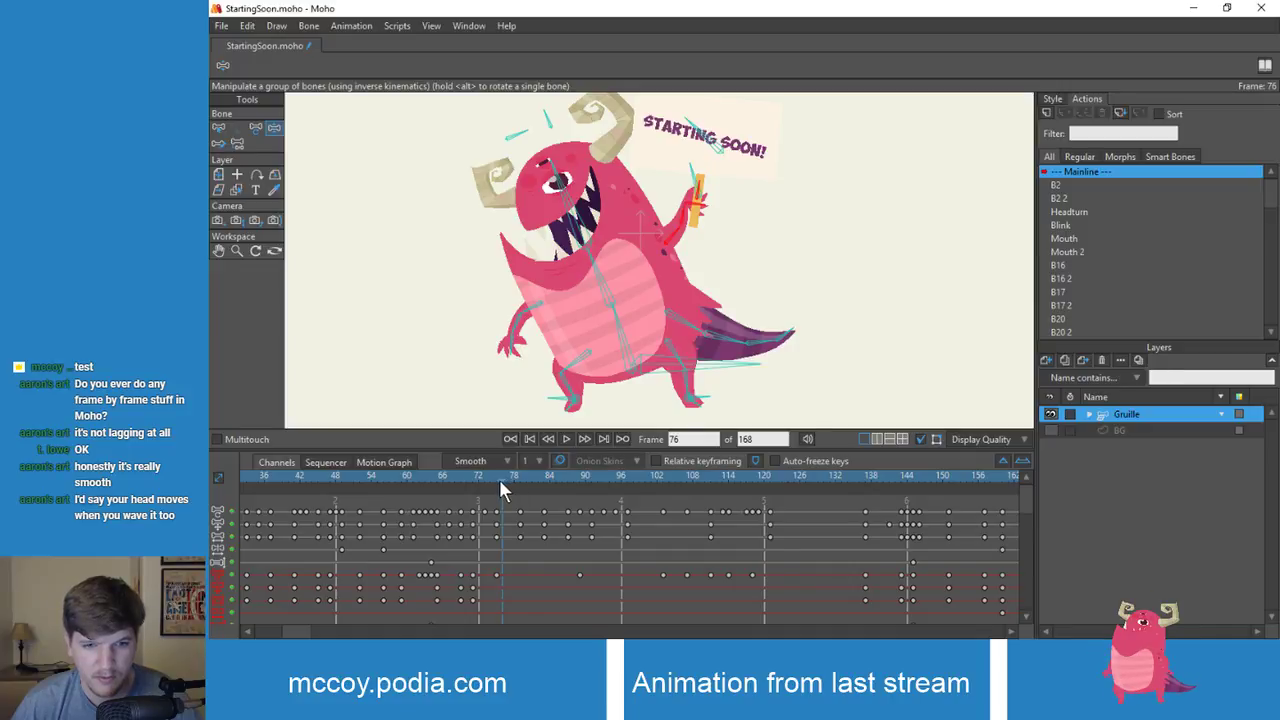
key(space)
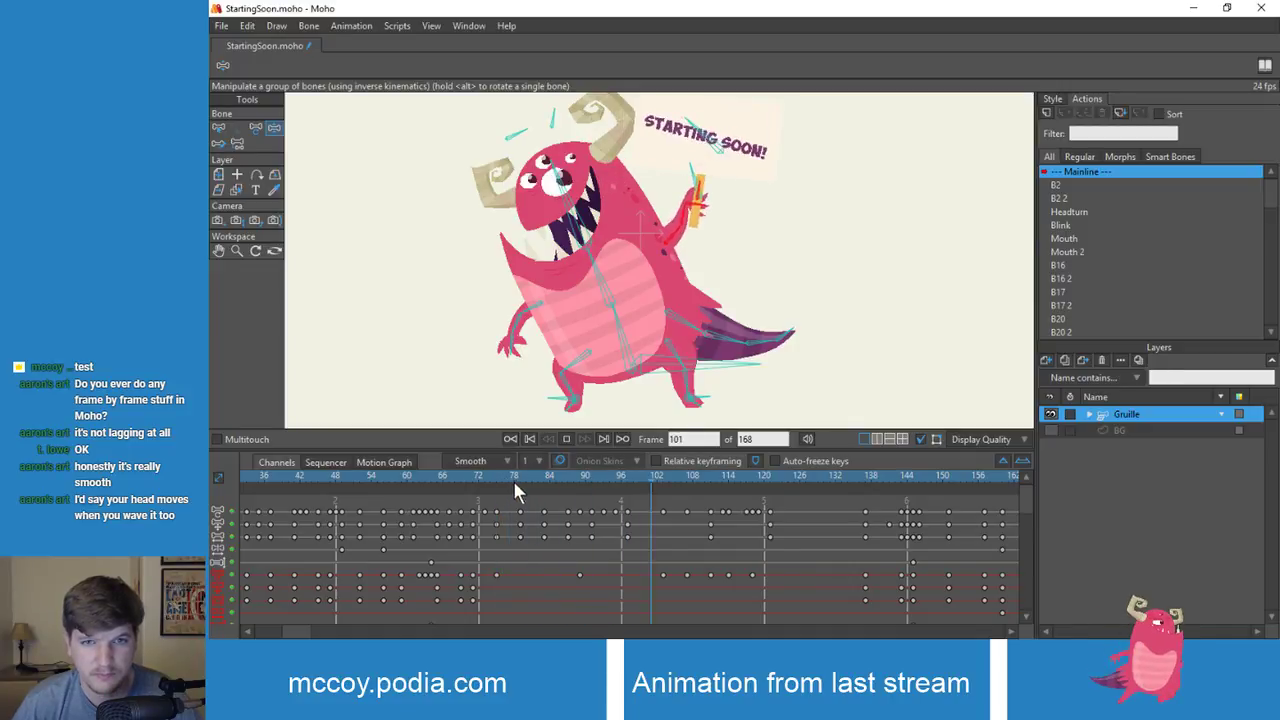
Step: Repose the sign-holding arm at frame 89 so the sign tilts more steeply toward the head
click(497, 476)
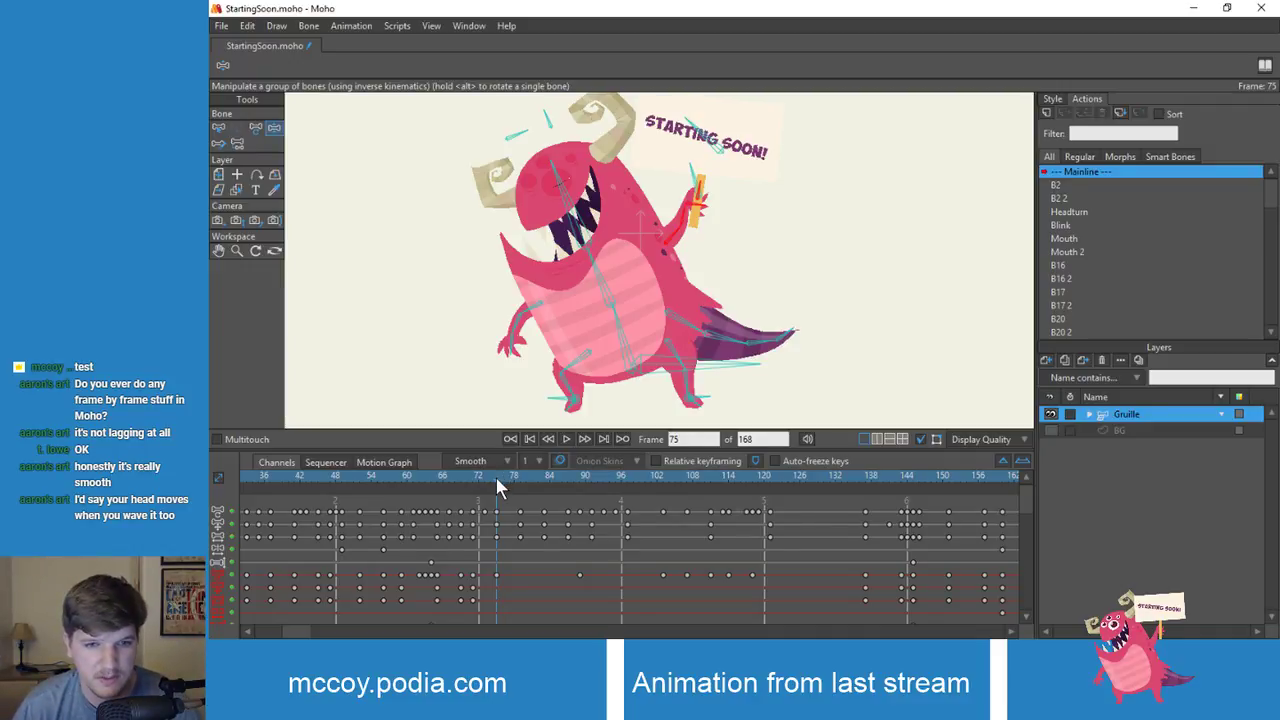
drag(498, 476, 578, 482)
drag(666, 186, 695, 204)
Step: Step back and forth through the frames between 75 and 89 to examine the arm's swing between the two wave poses
key(Left)
key(Left)
key(Left)
key(Left)
key(Left)
key(Left)
key(Left)
key(Left)
key(Left)
key(Left)
key(Left)
key(Left)
key(Left)
key(Left)
key(Left)
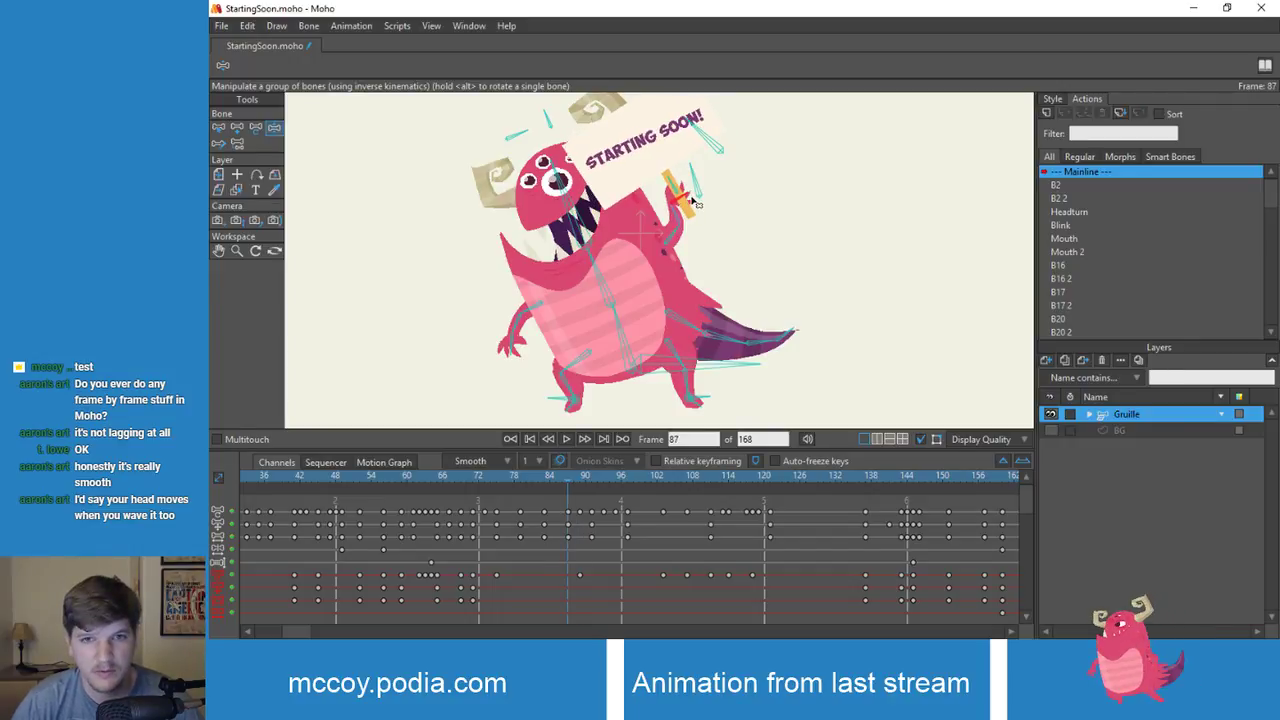
key(Right)
key(Right)
key(Right)
key(Right)
key(Right)
key(Left)
key(Left)
key(Left)
key(Left)
key(Left)
key(Left)
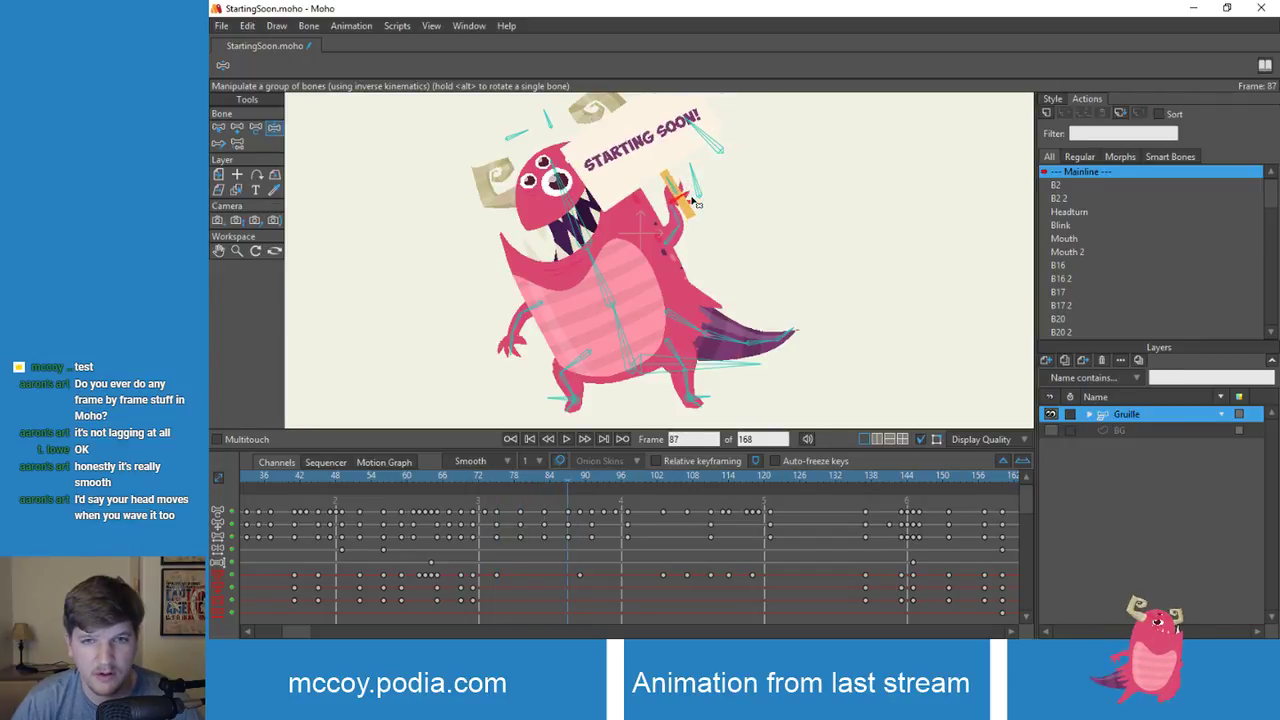
Step: Repose the sign-holding arm at frame 75 so the hand reaches lower and further outward, tilting the sign away from the head
key(Right)
key(Right)
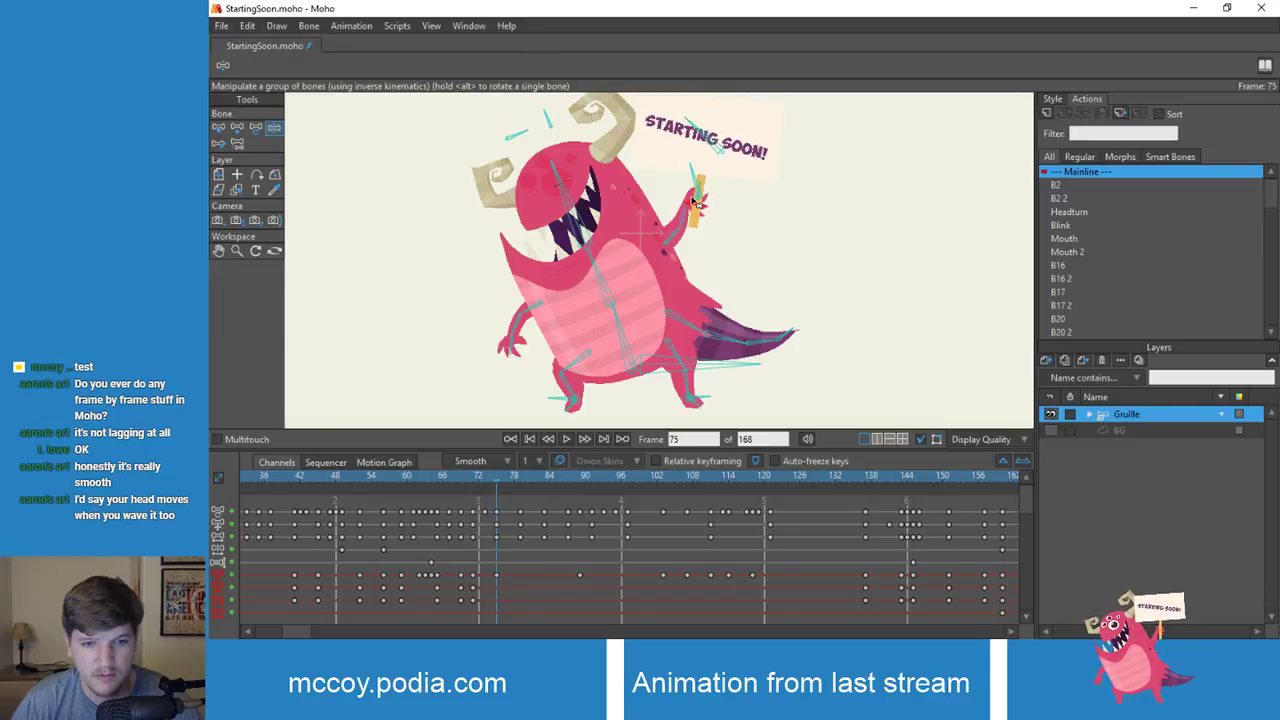
drag(697, 207, 711, 228)
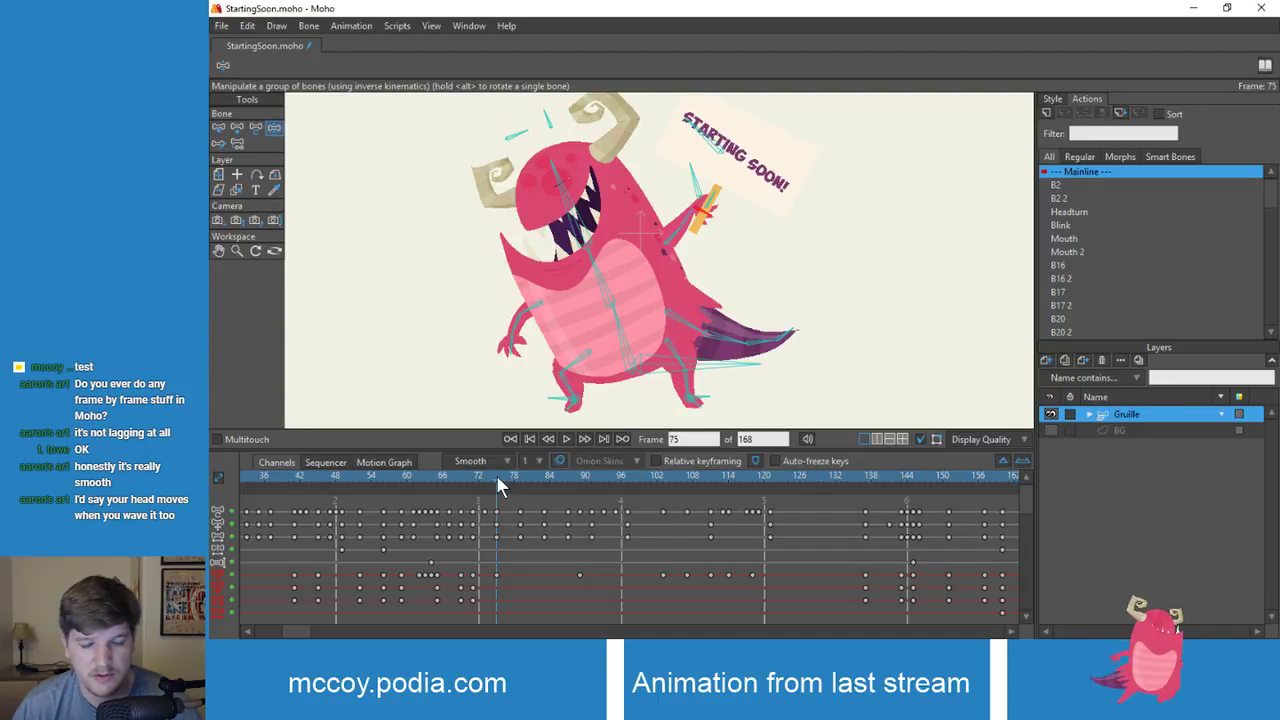
Step: Copy the sign arm's bone key from frame 75 to frame 103 and delete the arm keys between frames 106 and 120
drag(496, 474, 662, 483)
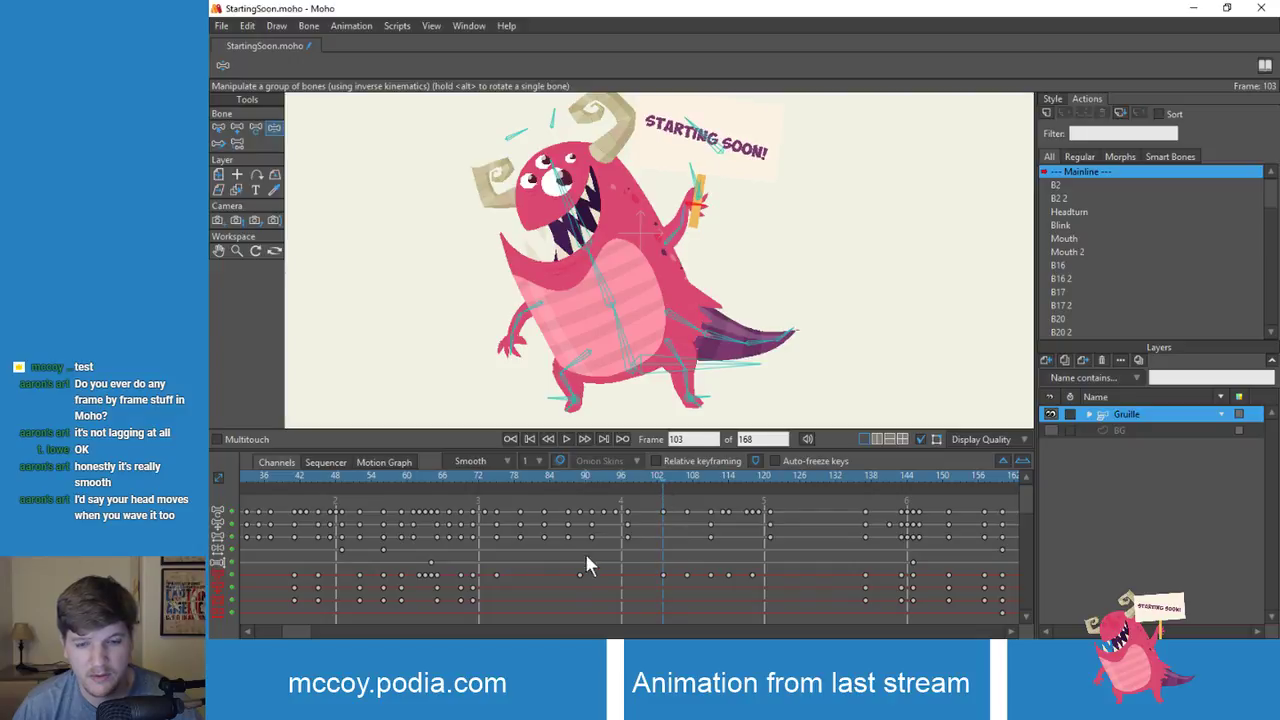
key(z)
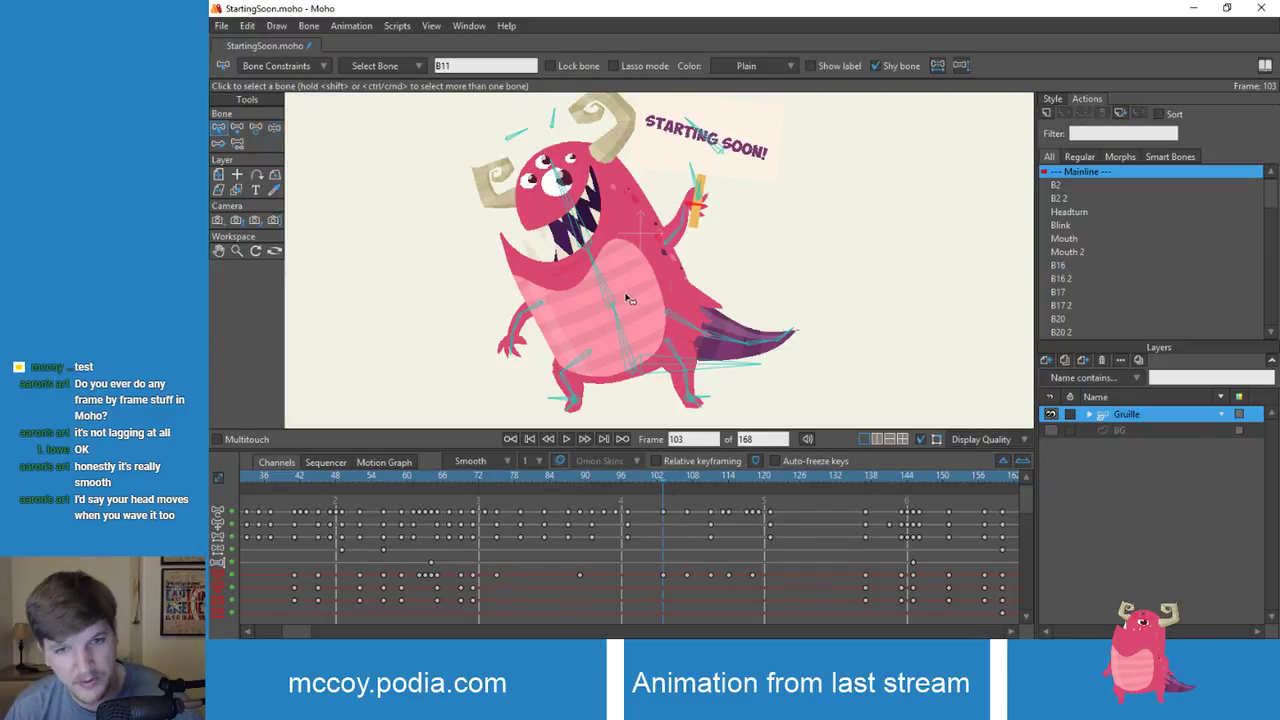
click(687, 225)
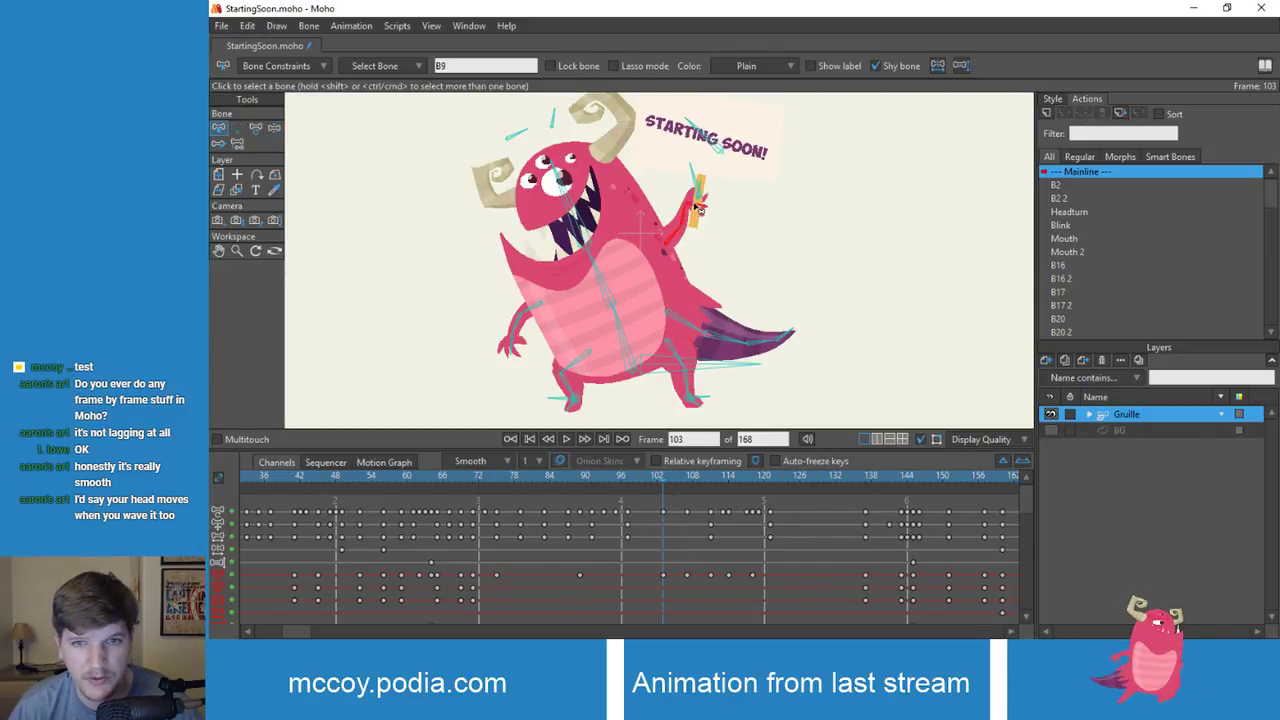
click(497, 575)
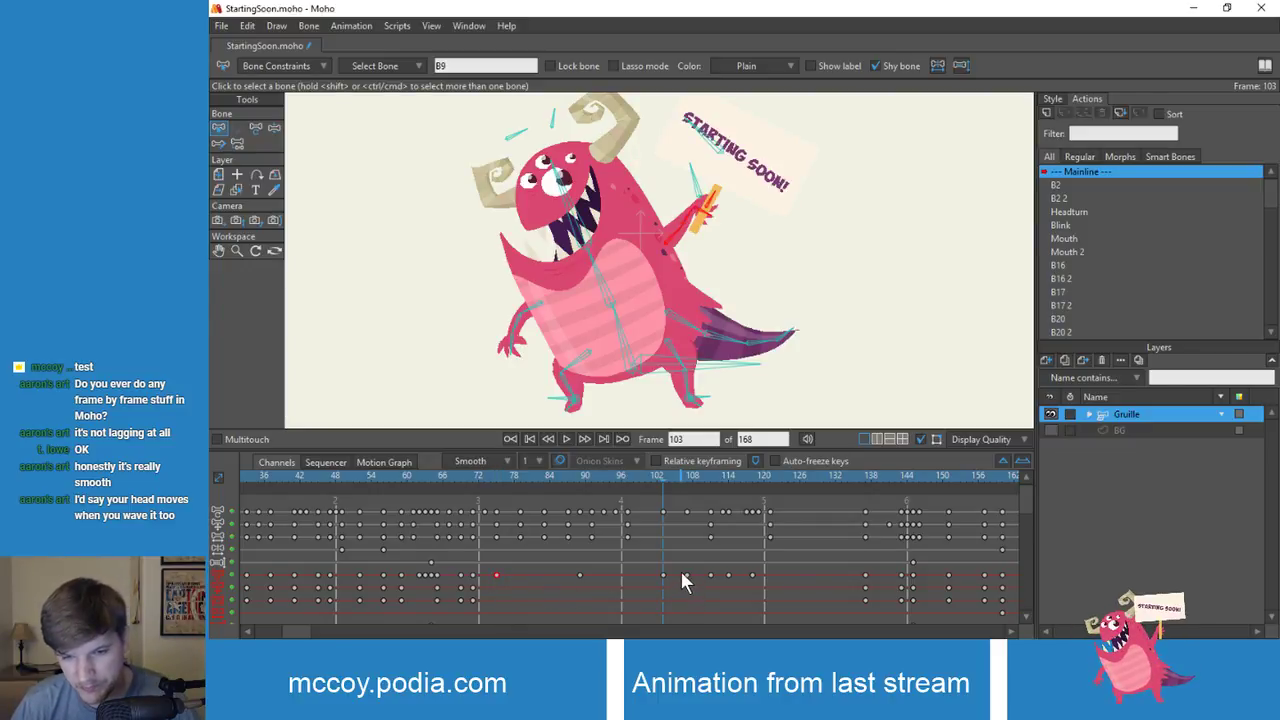
drag(680, 570, 784, 600)
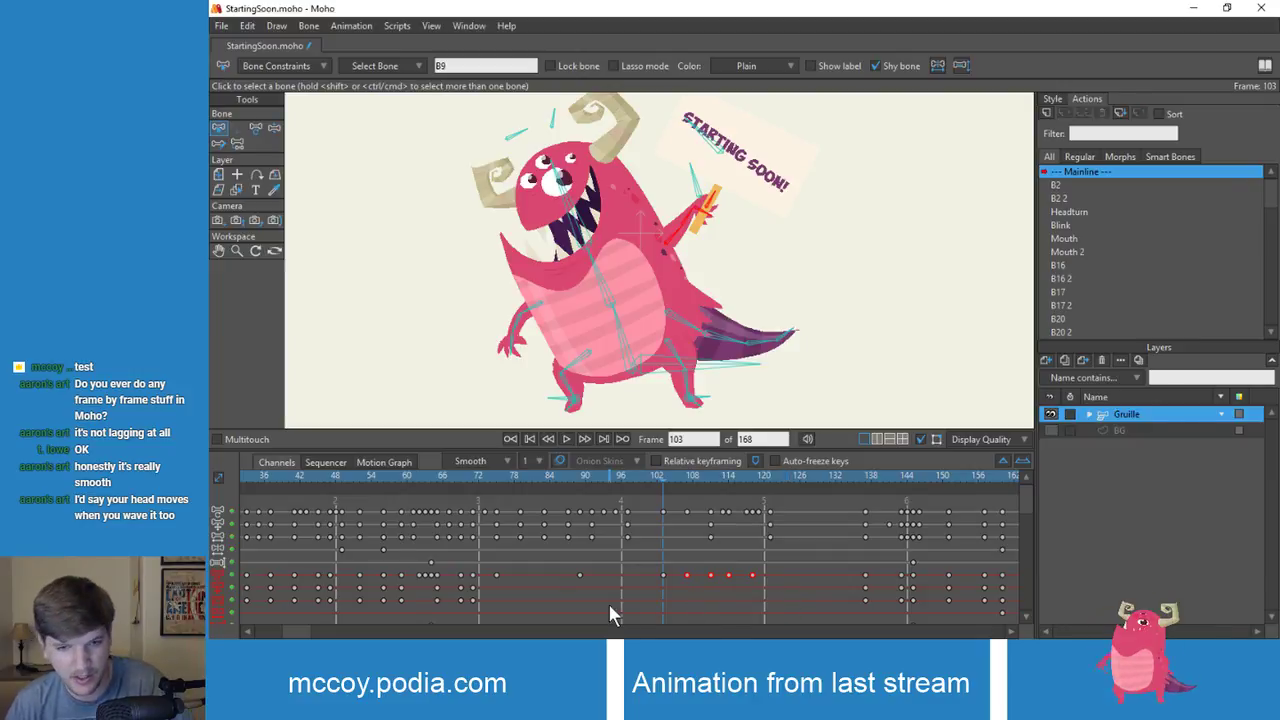
key(Delete)
Step: Copy the sign arm's key from frame 89 to frame 117 and scrub through the wave from frame 75
click(580, 575)
drag(672, 490, 736, 493)
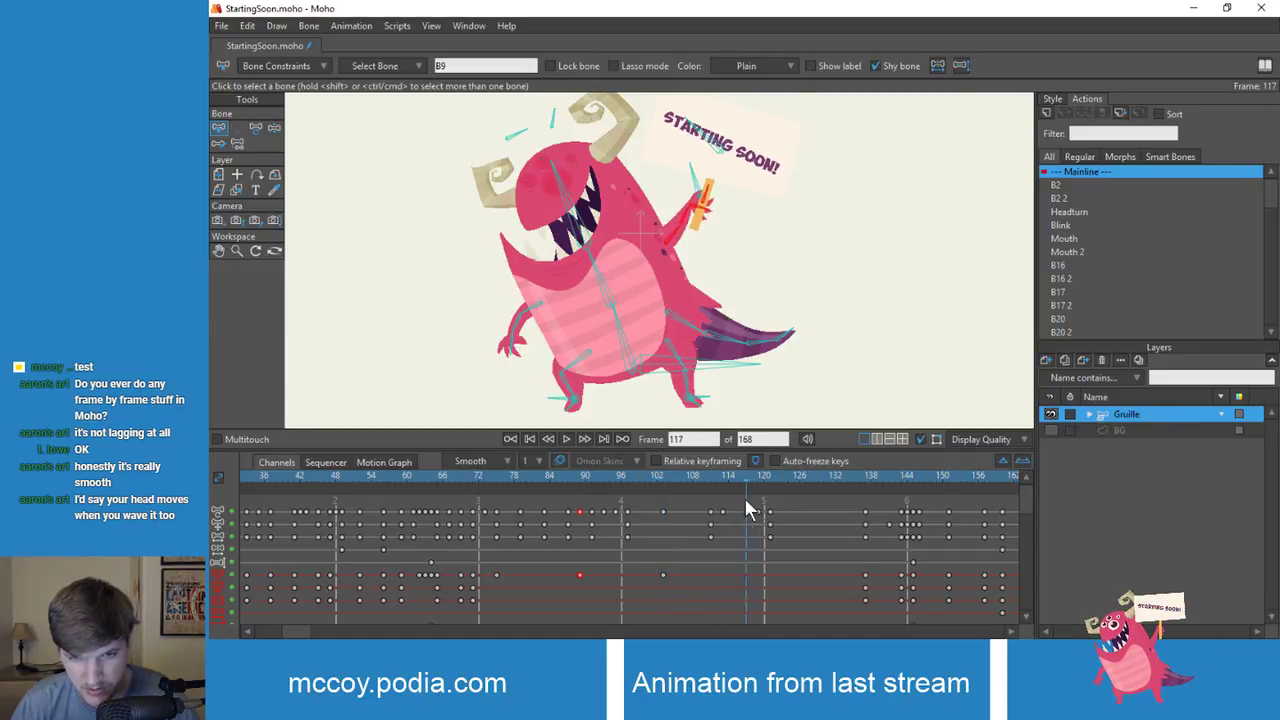
click(732, 484)
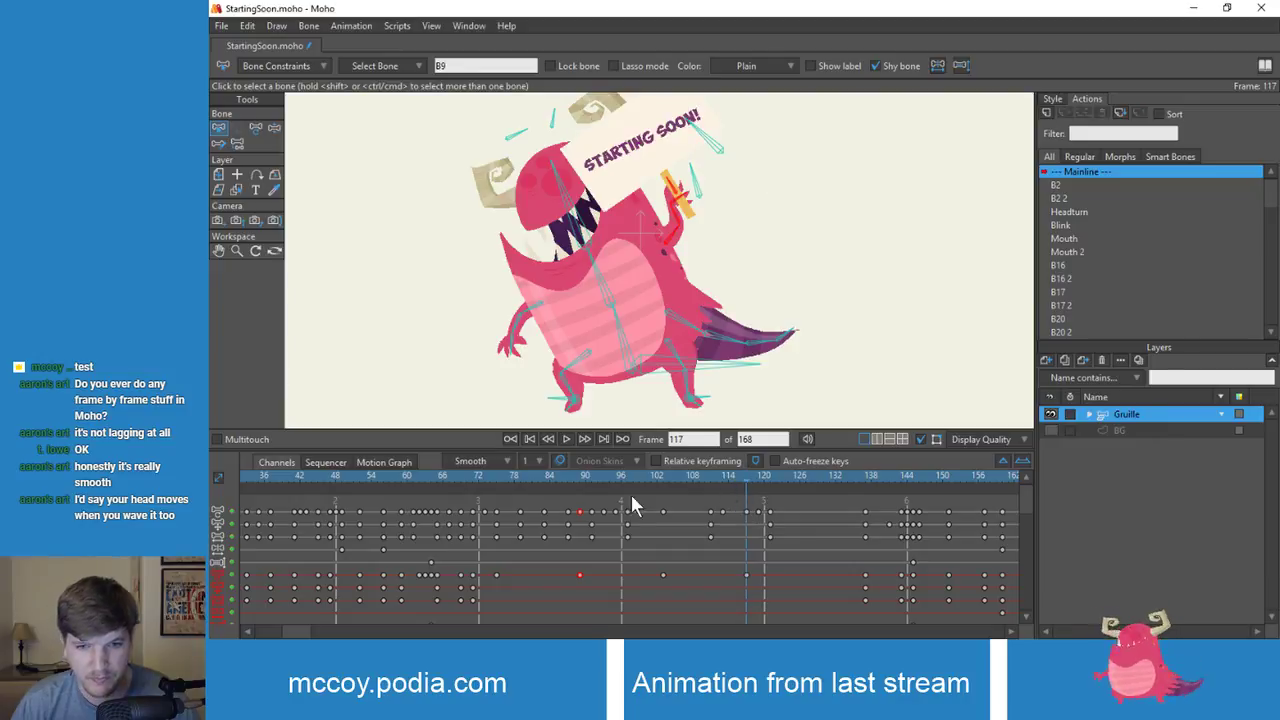
click(495, 478)
drag(495, 478, 748, 507)
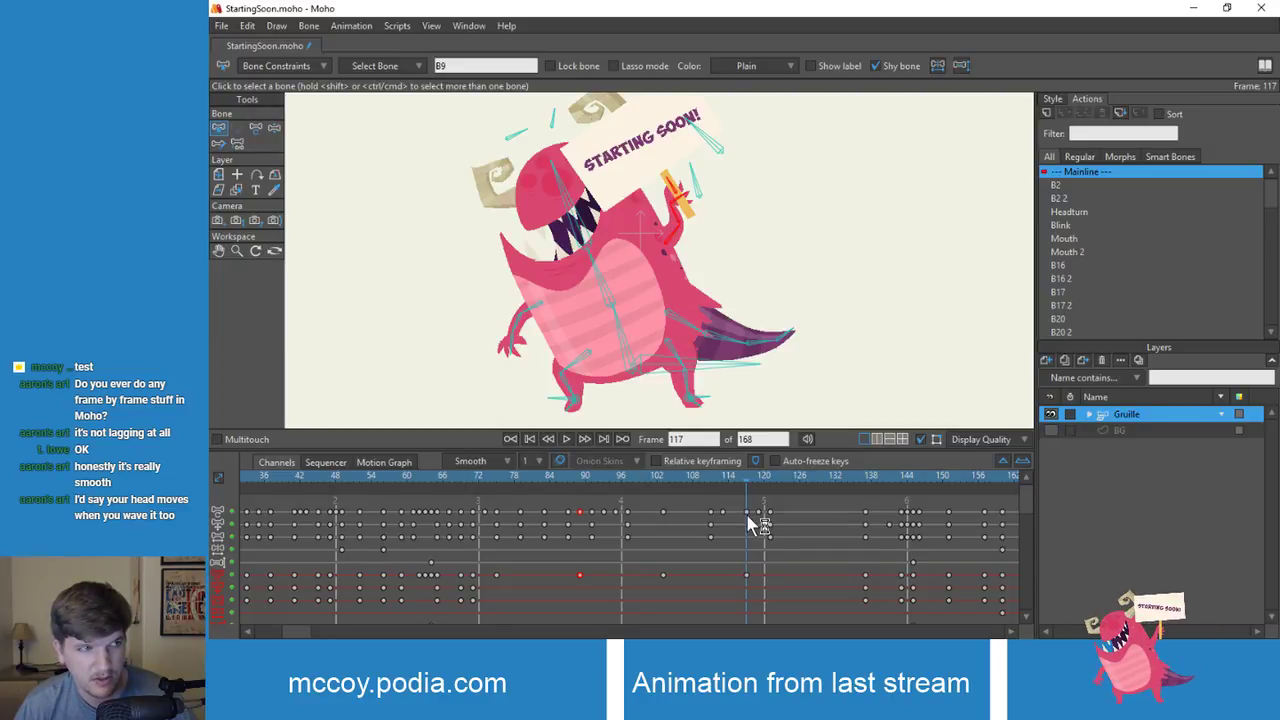
Step: Paste the sign arm's frame 89 pose at frame 131 and play back the wave
drag(749, 518, 828, 517)
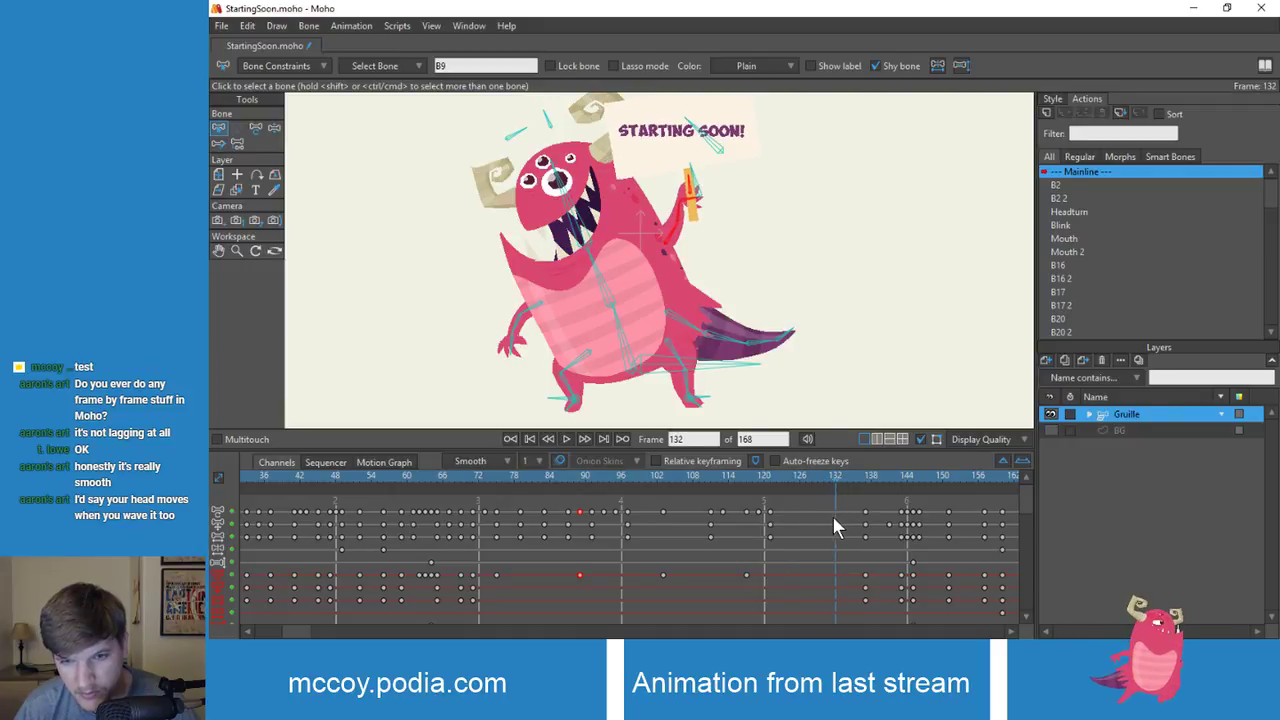
key(ctrl+v)
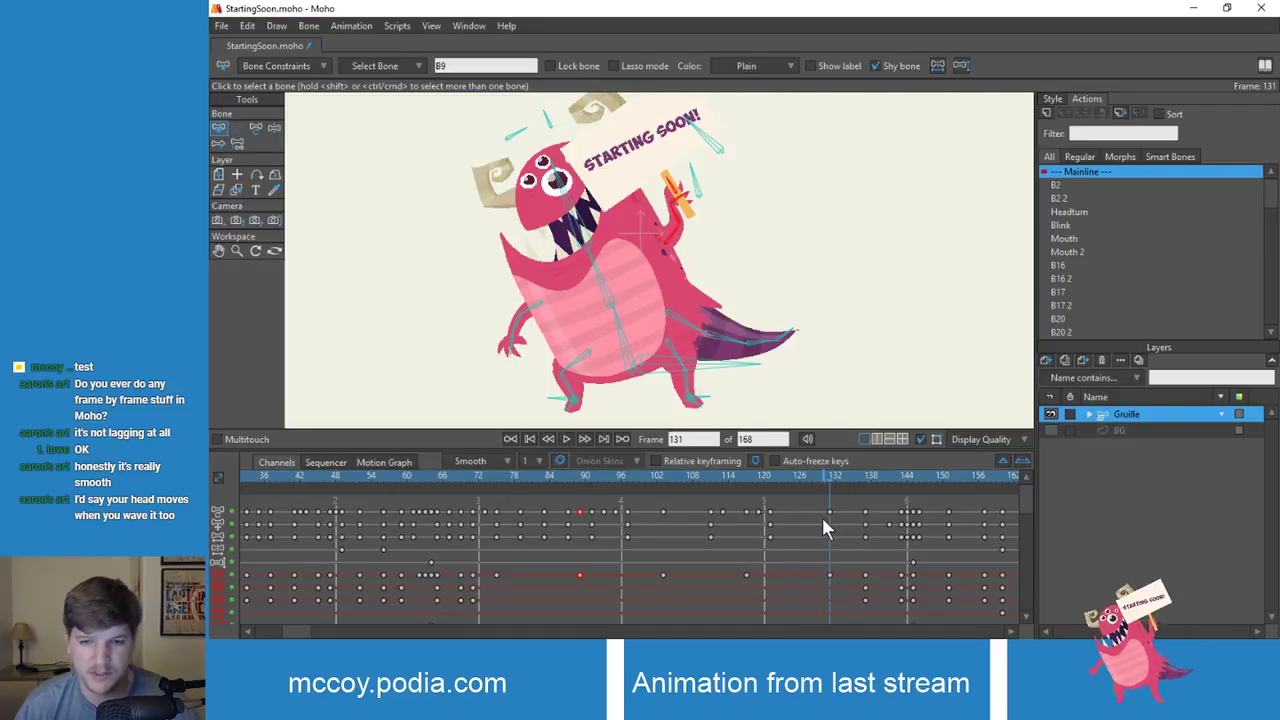
drag(614, 490, 497, 472)
key(space)
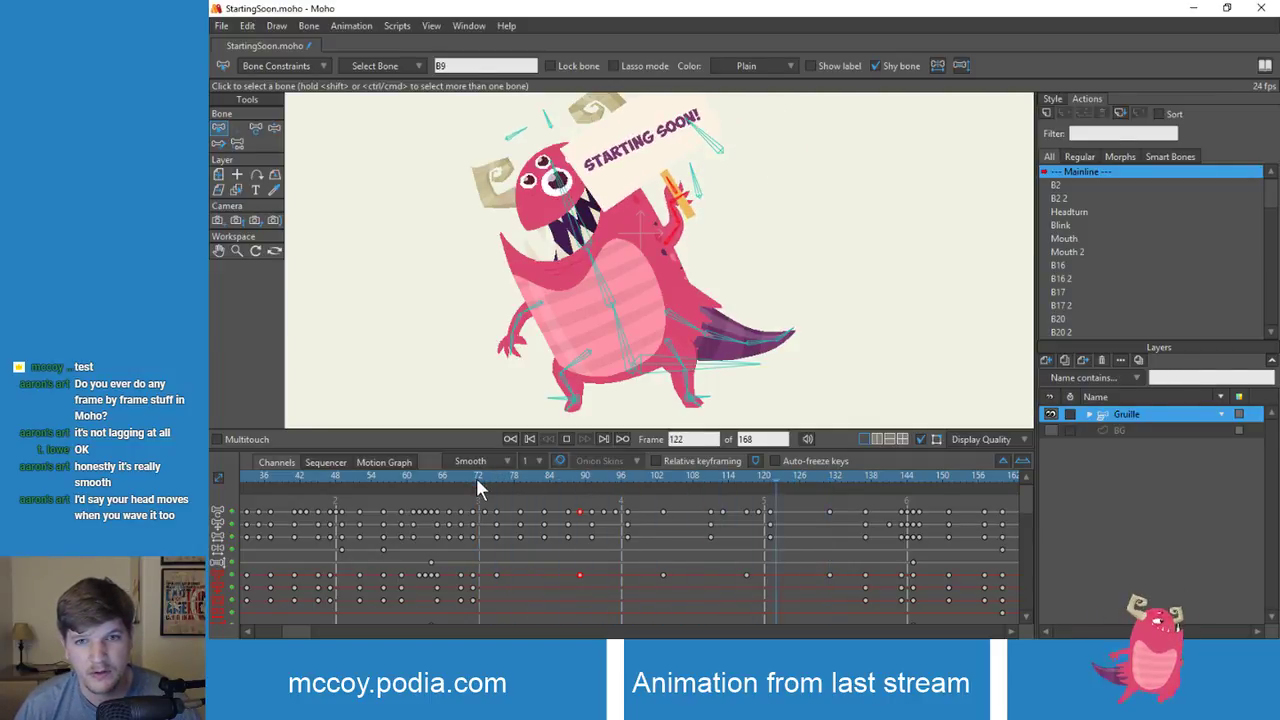
key(space)
Step: Replace the sign arm's pose at frame 131 with a copy of its frame 103 key and play back the wave
drag(671, 479, 816, 500)
click(825, 497)
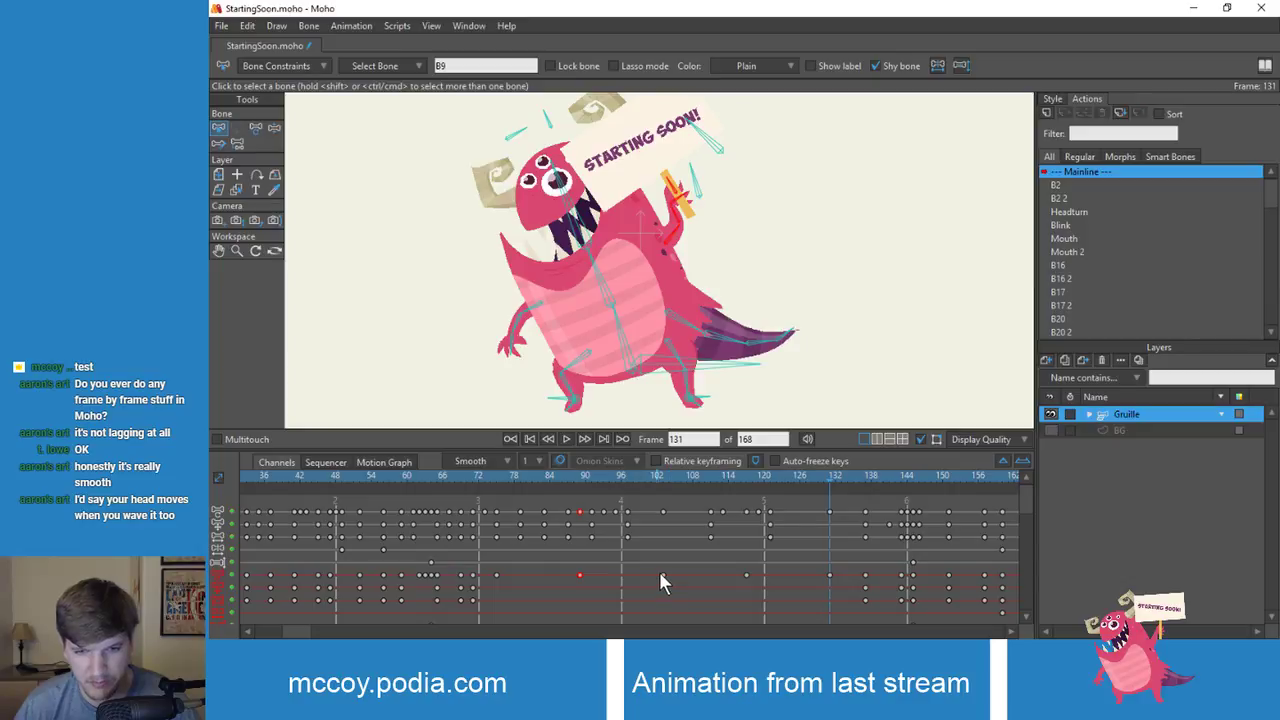
drag(579, 575, 661, 581)
drag(626, 476, 491, 477)
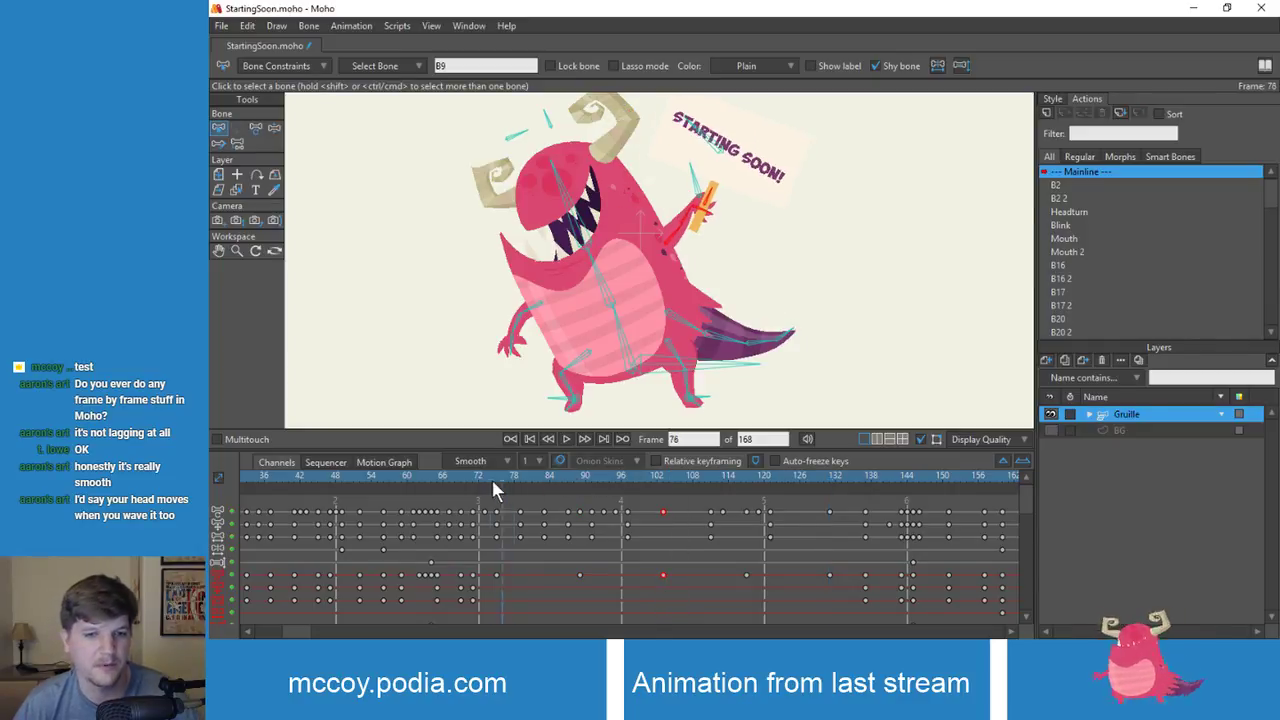
key(space)
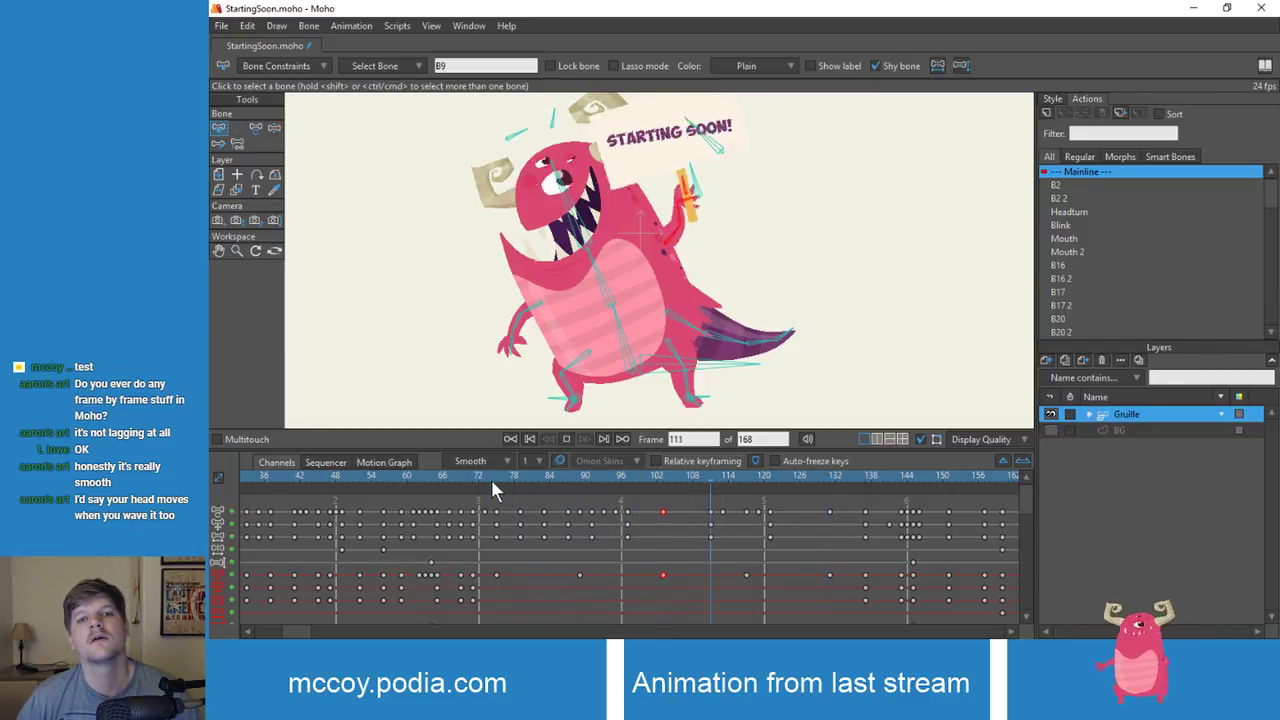
key(space)
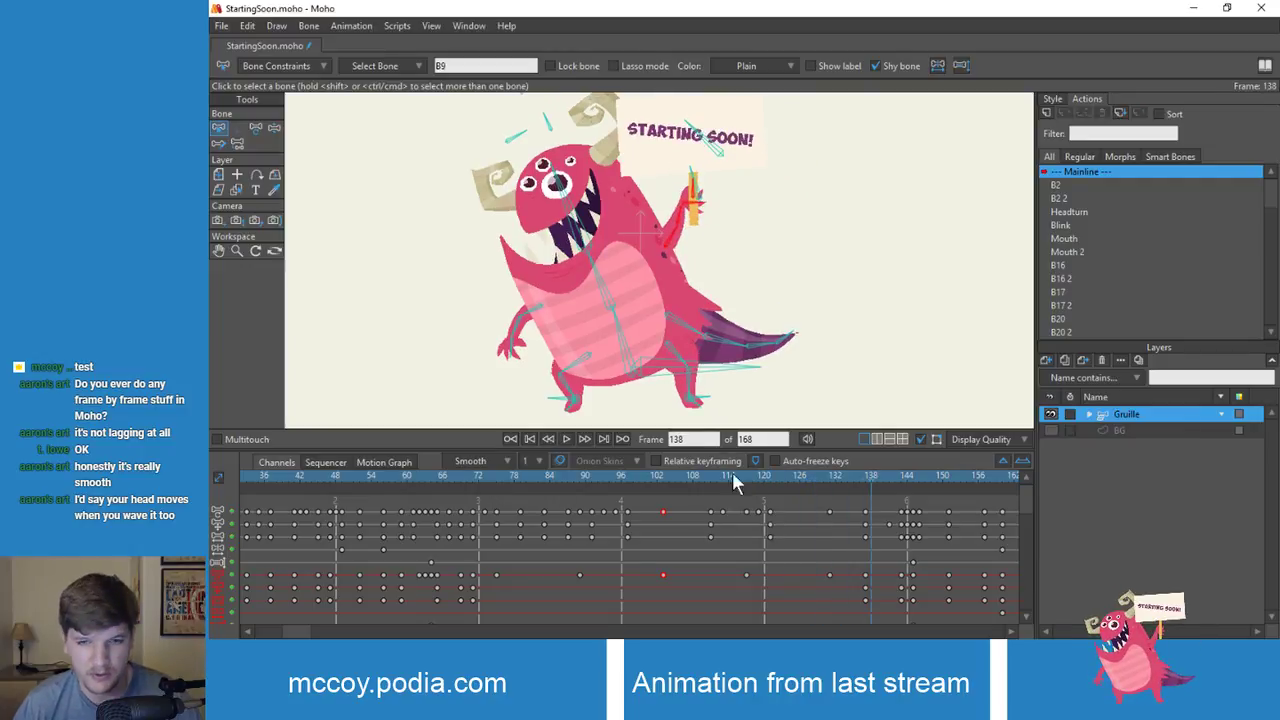
Step: At frame 89, repose the sign arm with Manipulate Bones so it bends slightly higher and closer to the head
drag(732, 476, 500, 478)
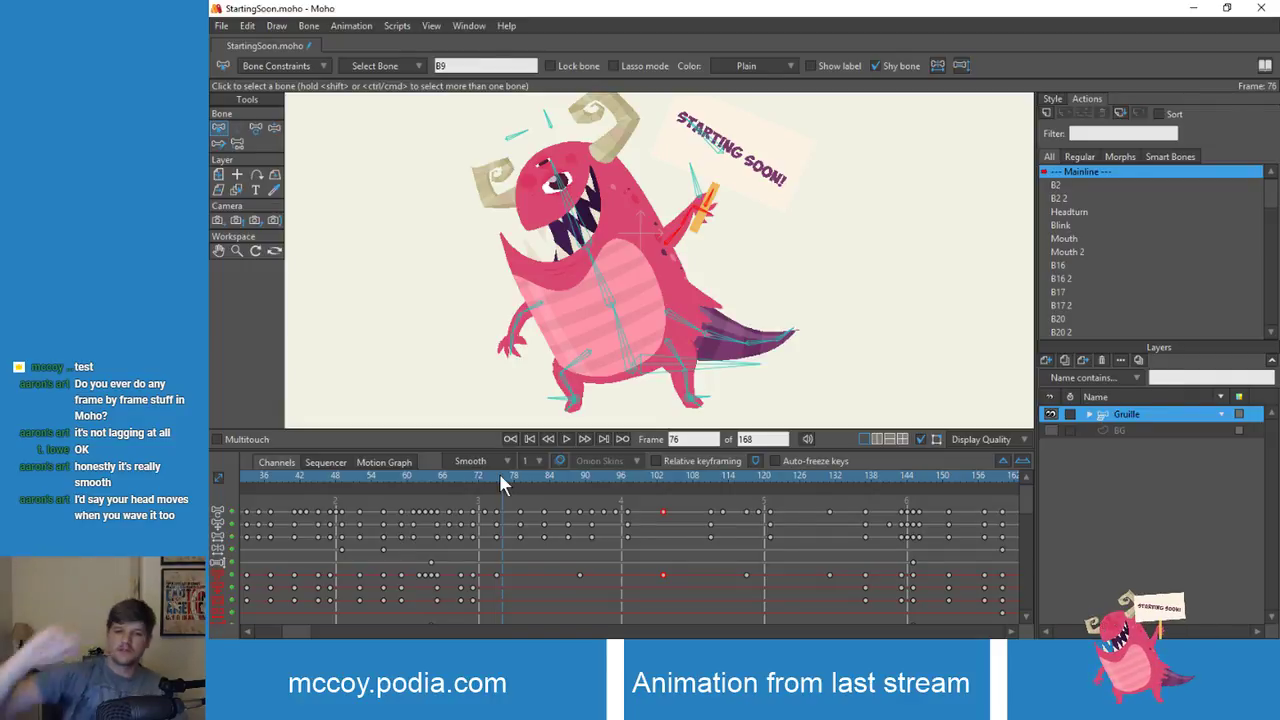
key(ctrl+Left)
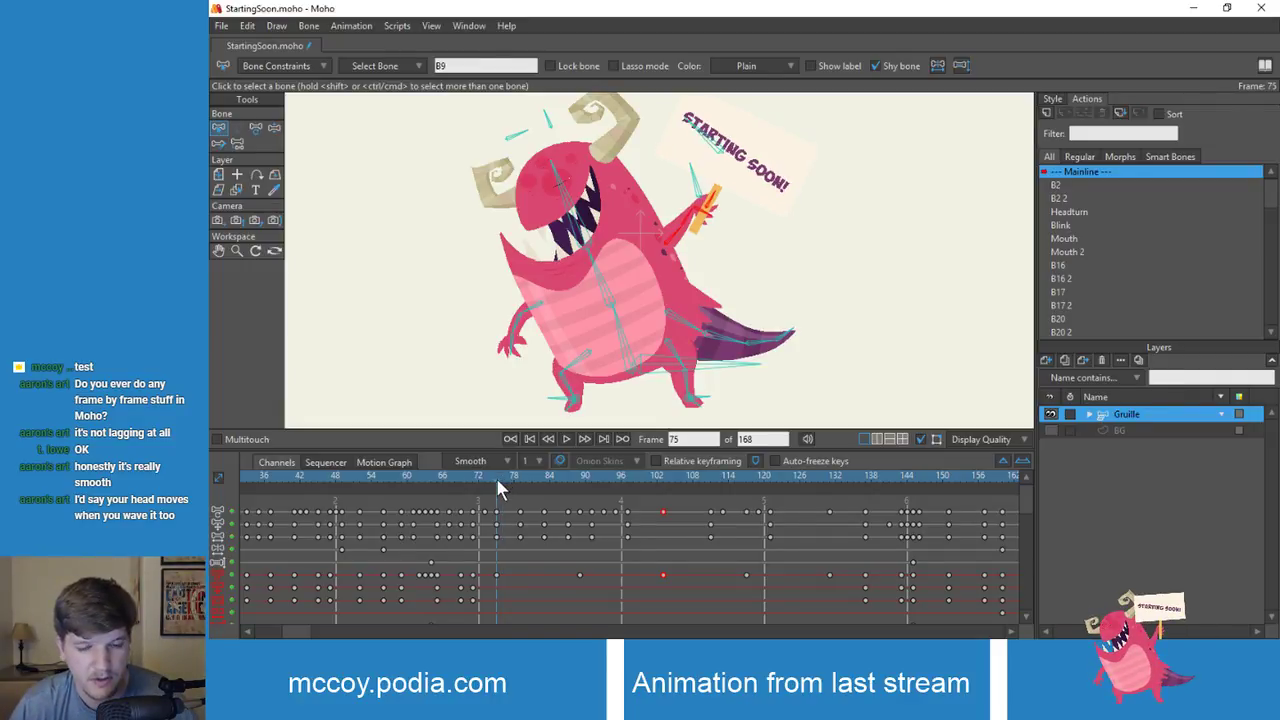
mouse_move(498, 478)
mouse_down()
mouse_move(568, 484)
mouse_move(493, 491)
mouse_up()
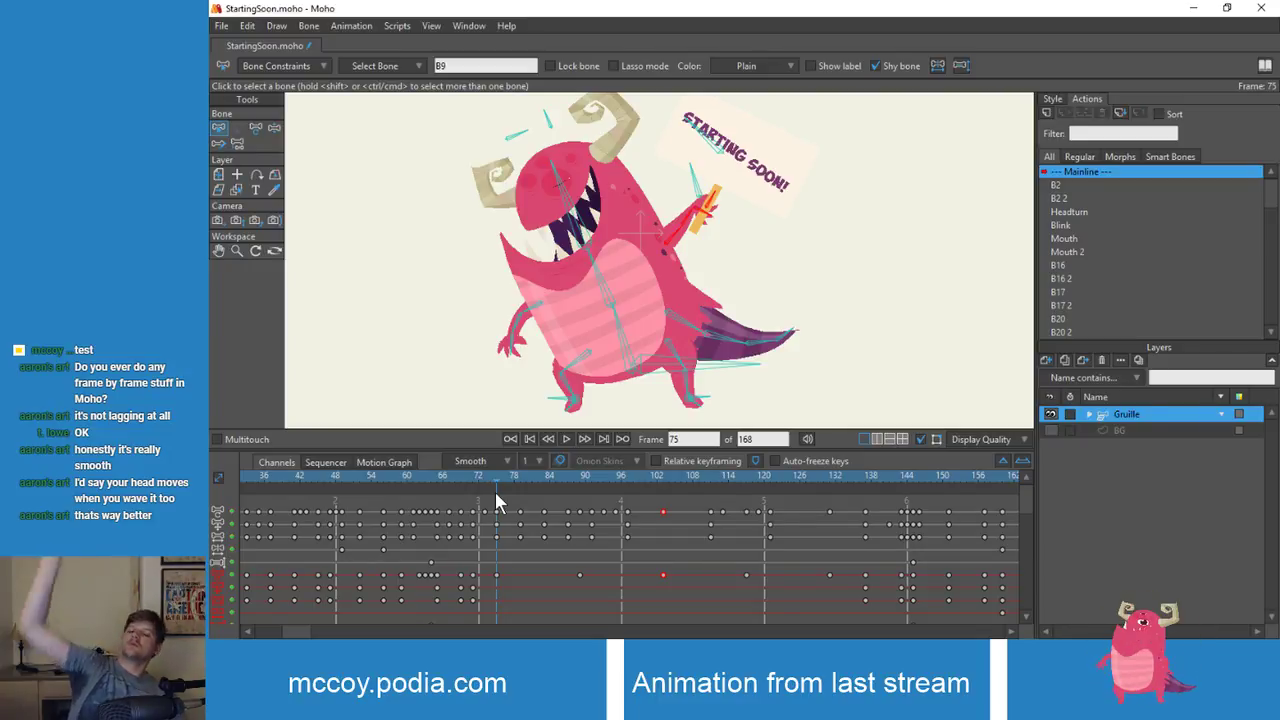
drag(495, 491, 501, 516)
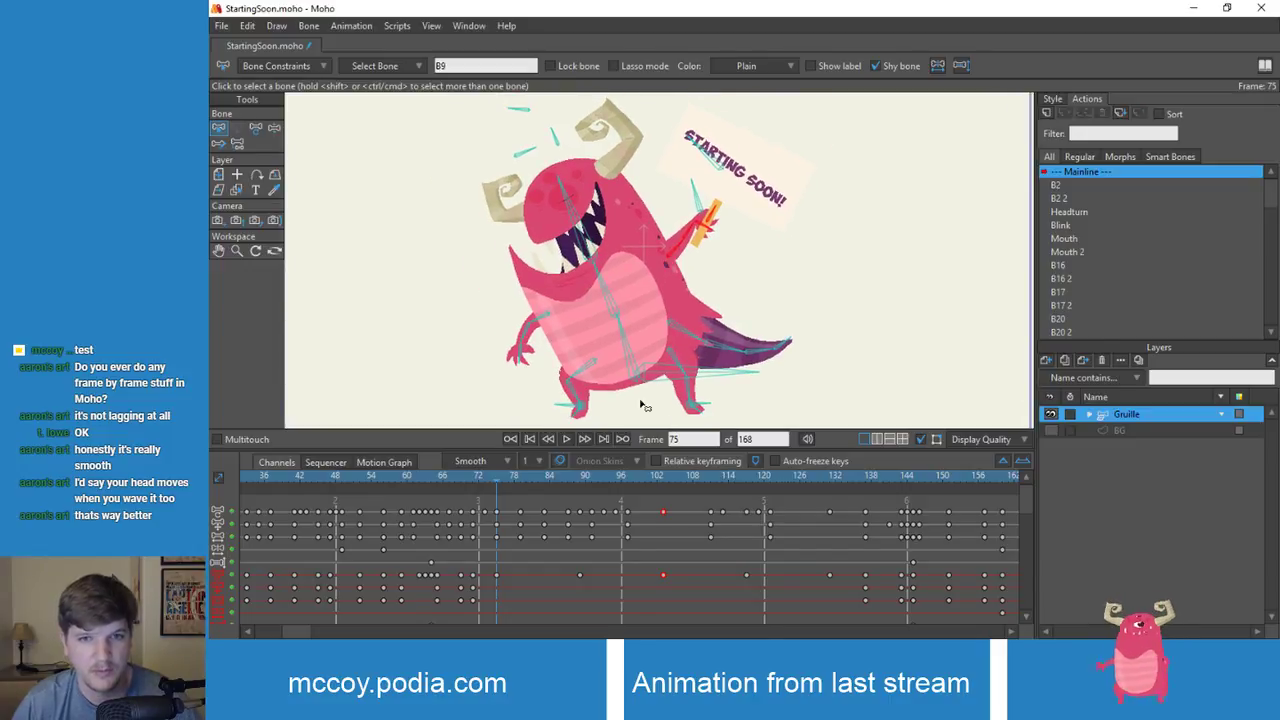
drag(518, 482, 583, 486)
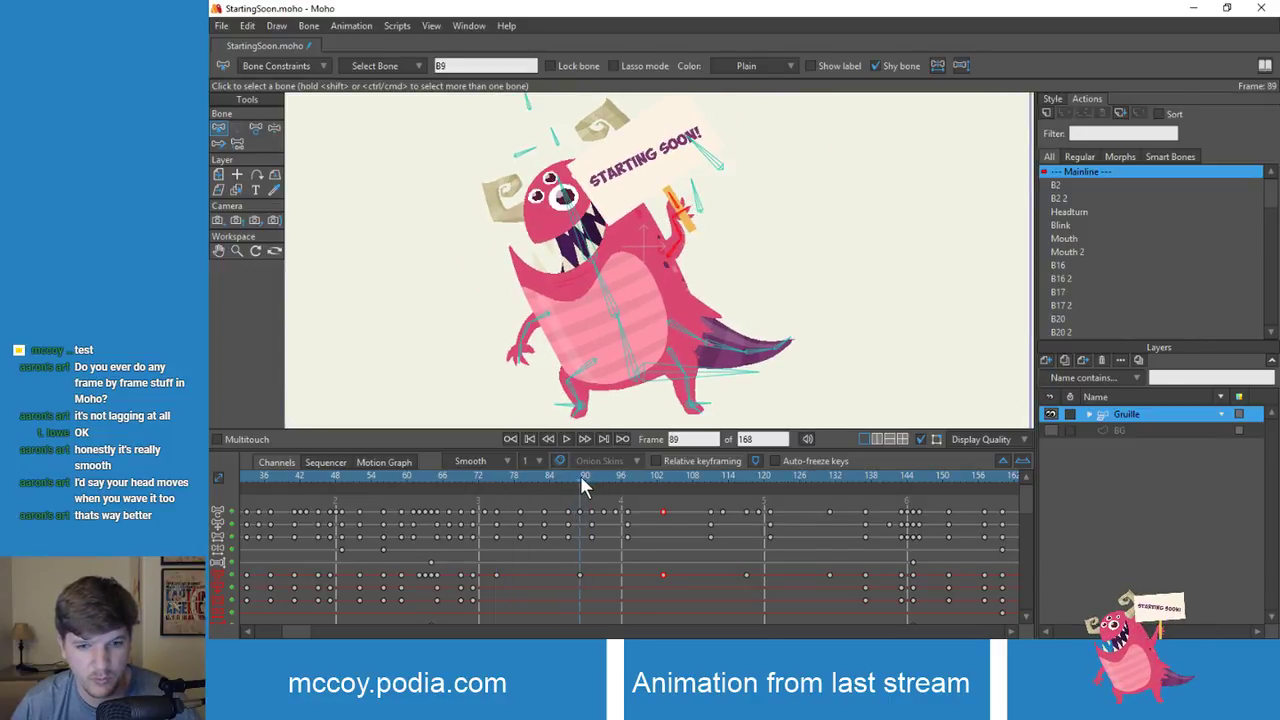
key(z)
drag(672, 252, 667, 218)
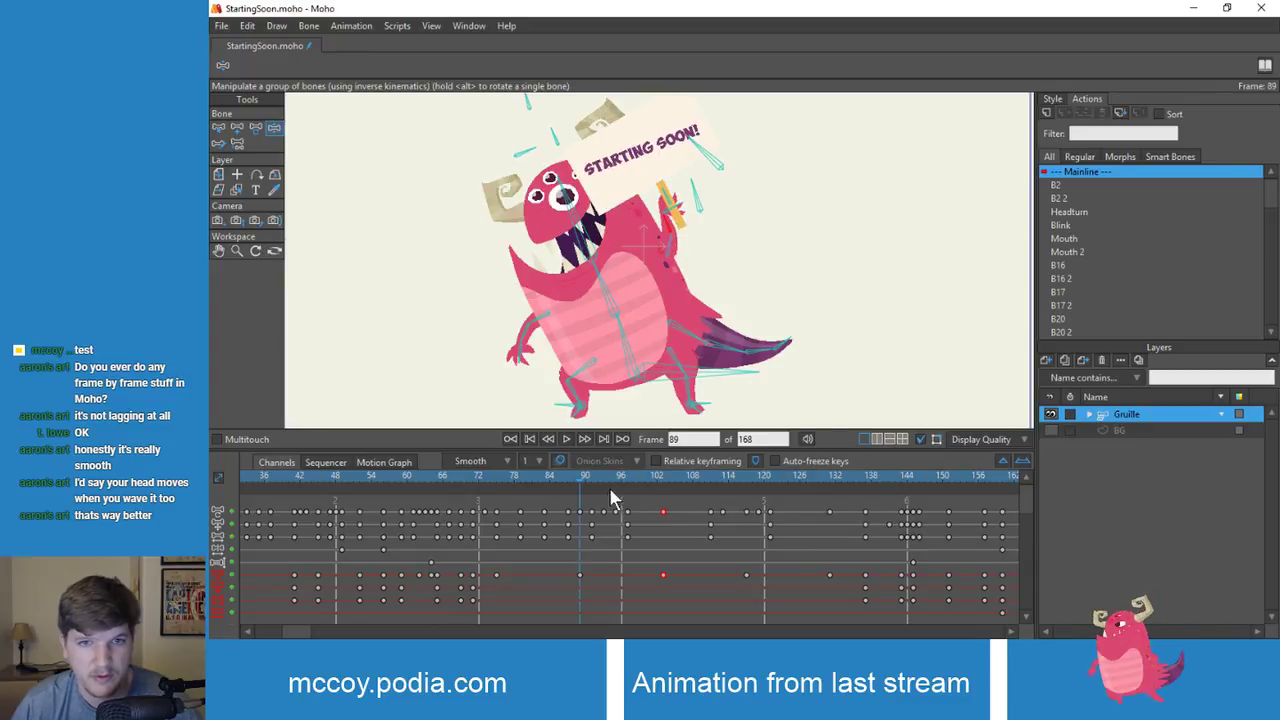
mouse_move(592, 487)
mouse_down()
mouse_move(486, 480)
mouse_move(734, 508)
mouse_move(583, 508)
mouse_up()
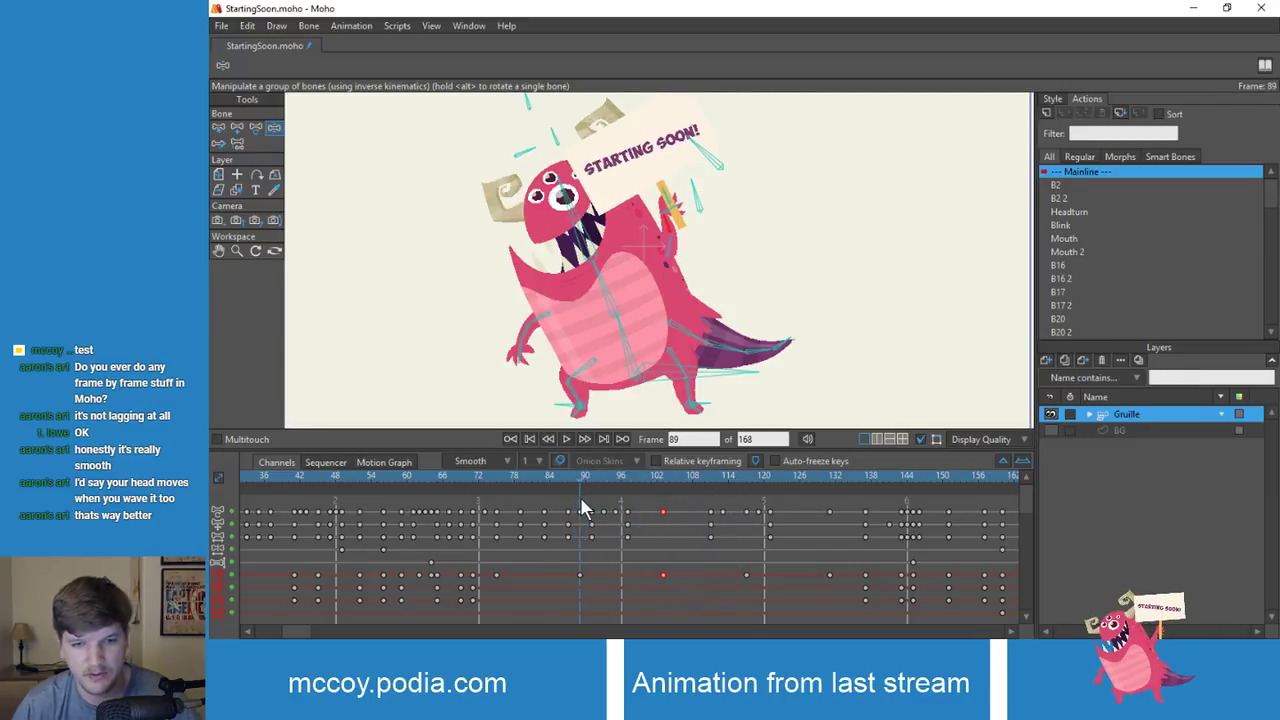
Step: Copy the reposed sign arm's key from frame 89 to frame 117 and check the following frames
click(573, 579)
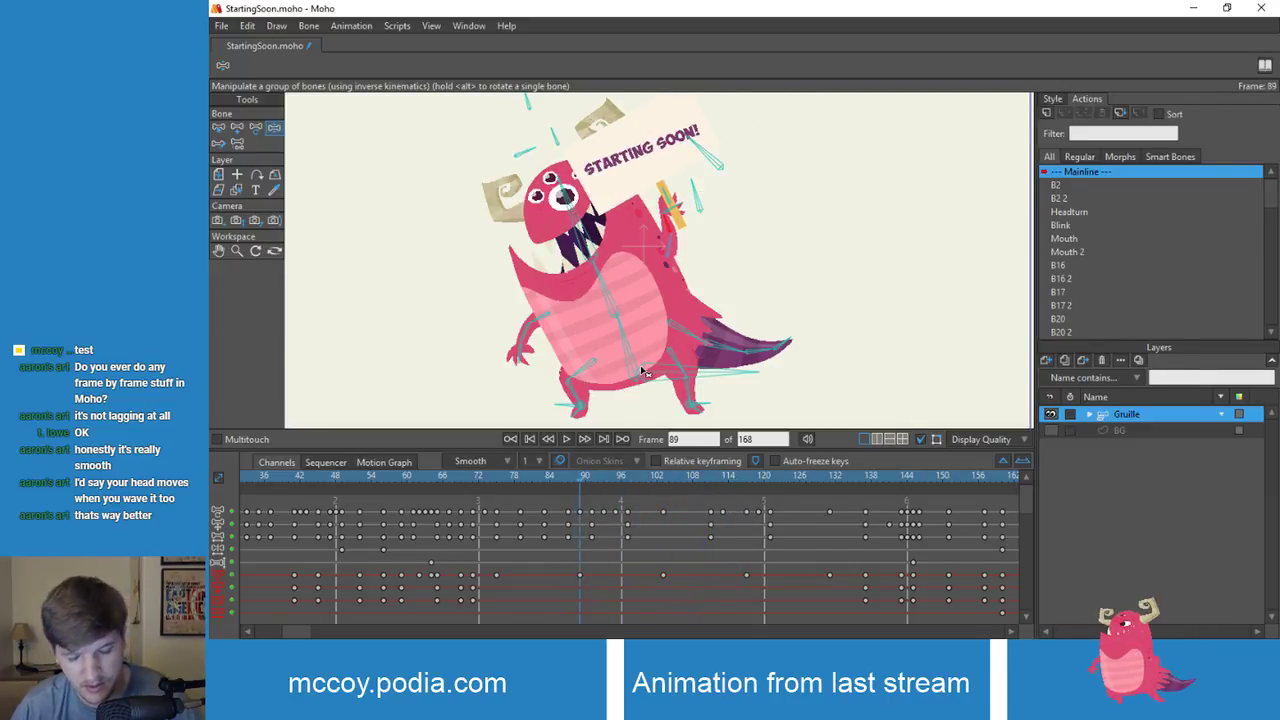
key(z)
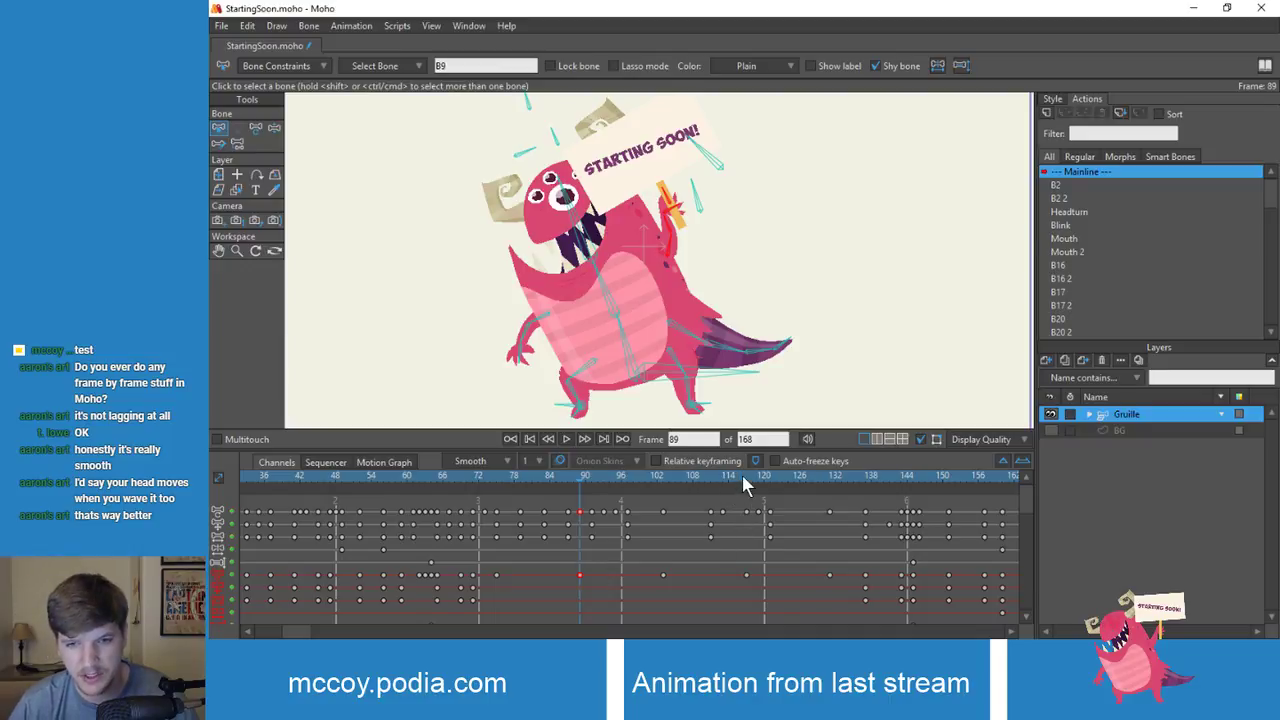
drag(744, 475, 825, 530)
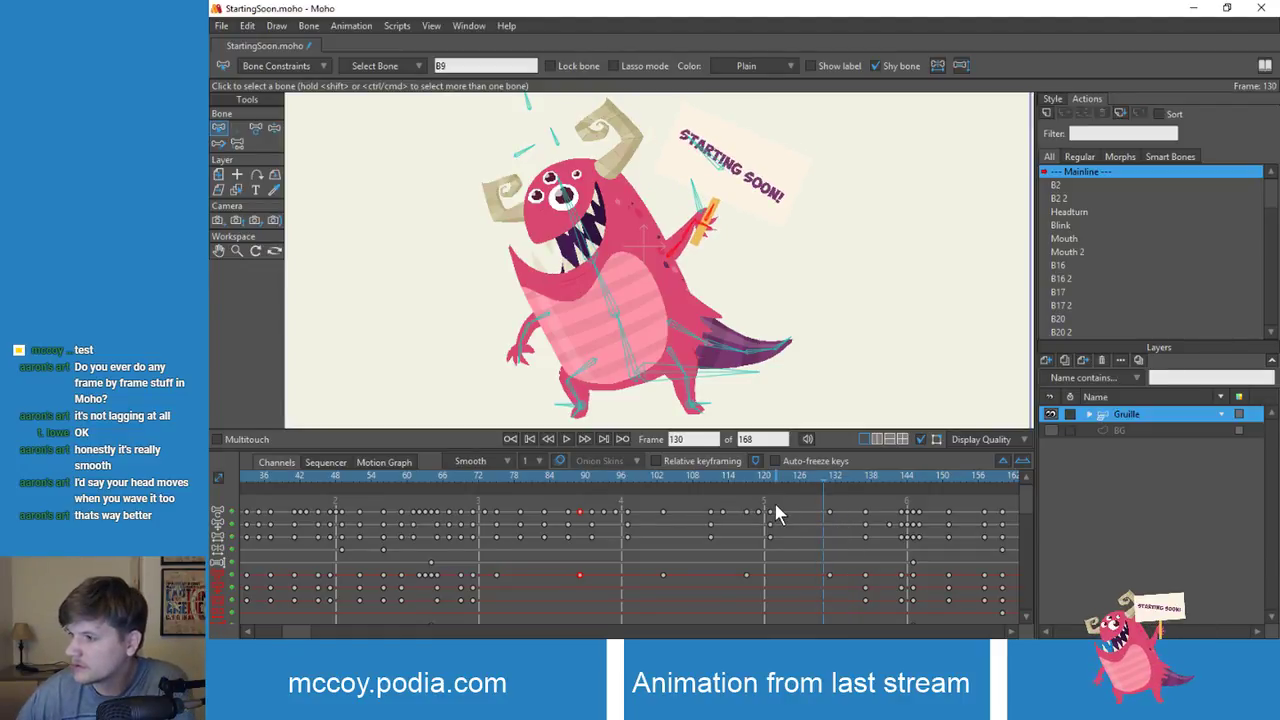
click(496, 476)
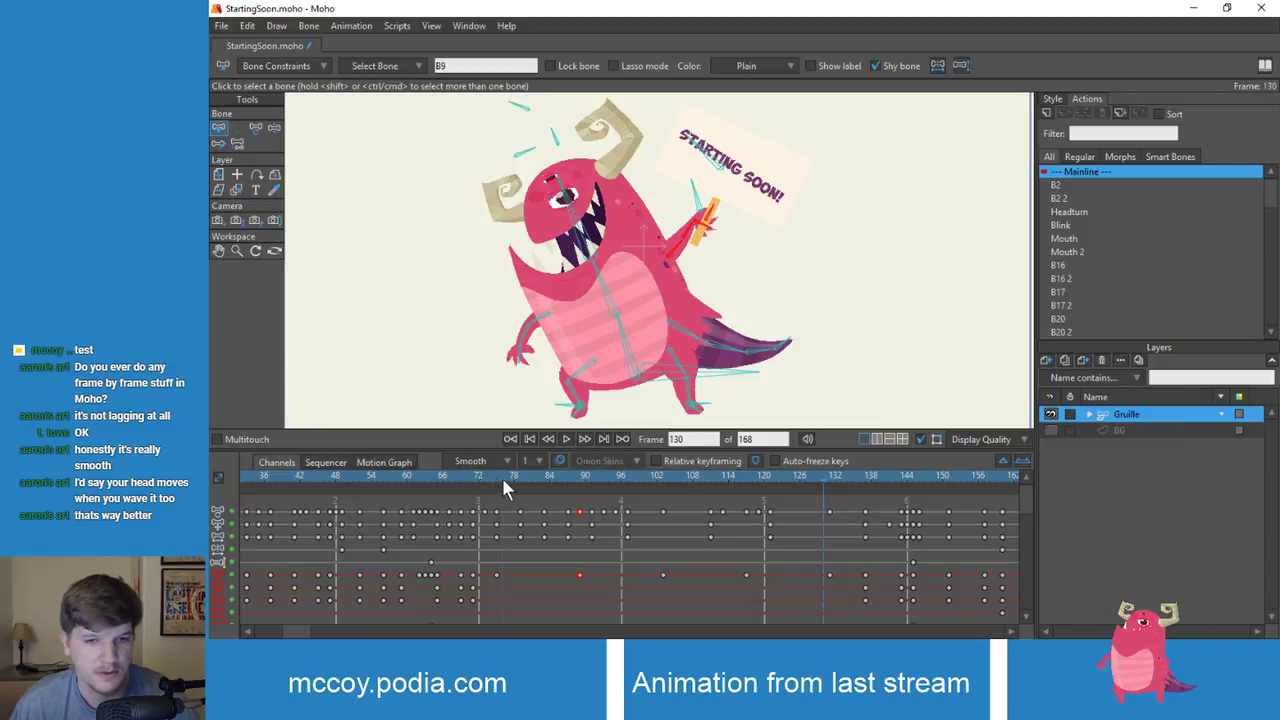
Step: Examine the sign arm's in-between poses up close between frames 75 and 83
drag(493, 475, 523, 481)
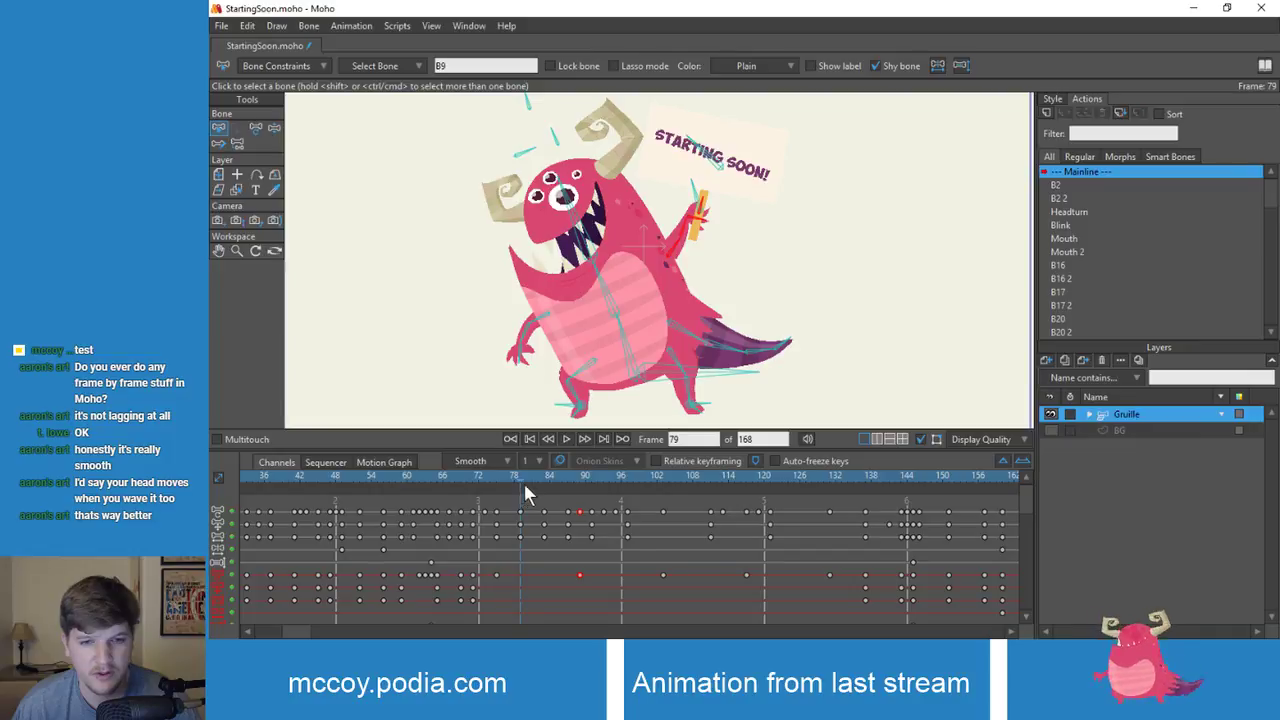
scroll(777, 306, up, 3)
scroll(730, 330, down, 2)
scroll(701, 345, up, 2)
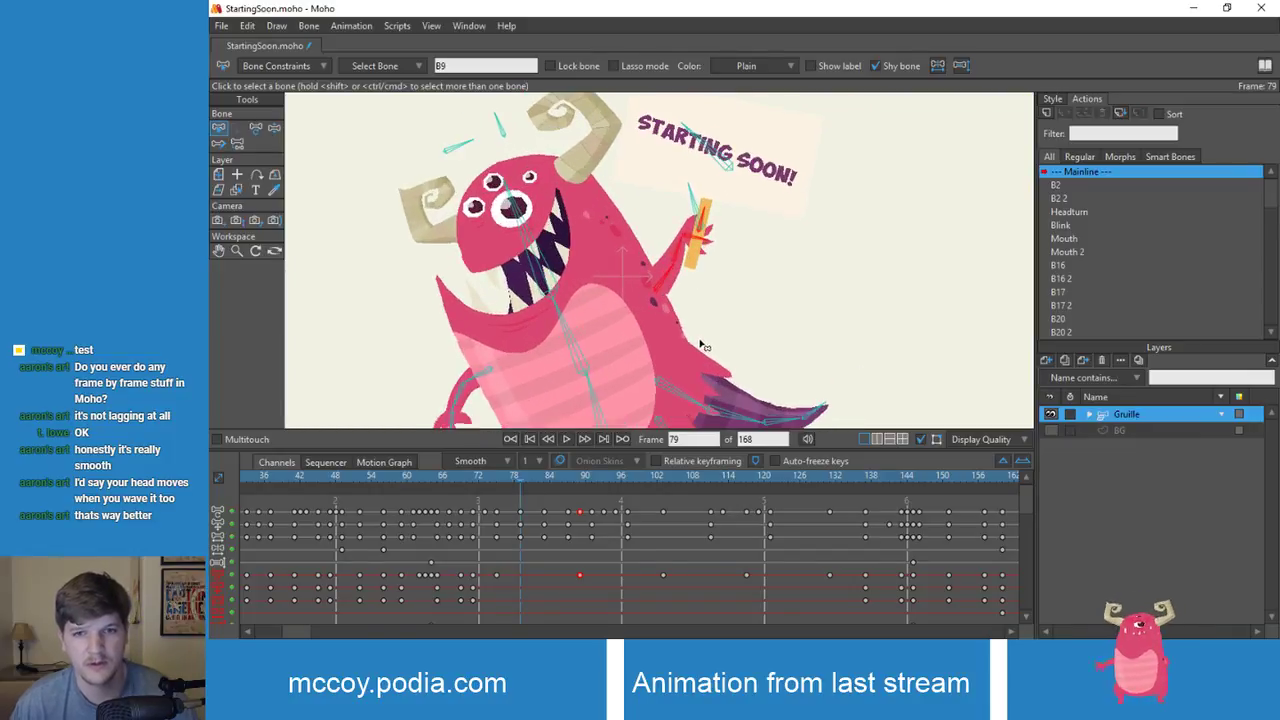
drag(701, 345, 684, 363)
drag(517, 479, 546, 480)
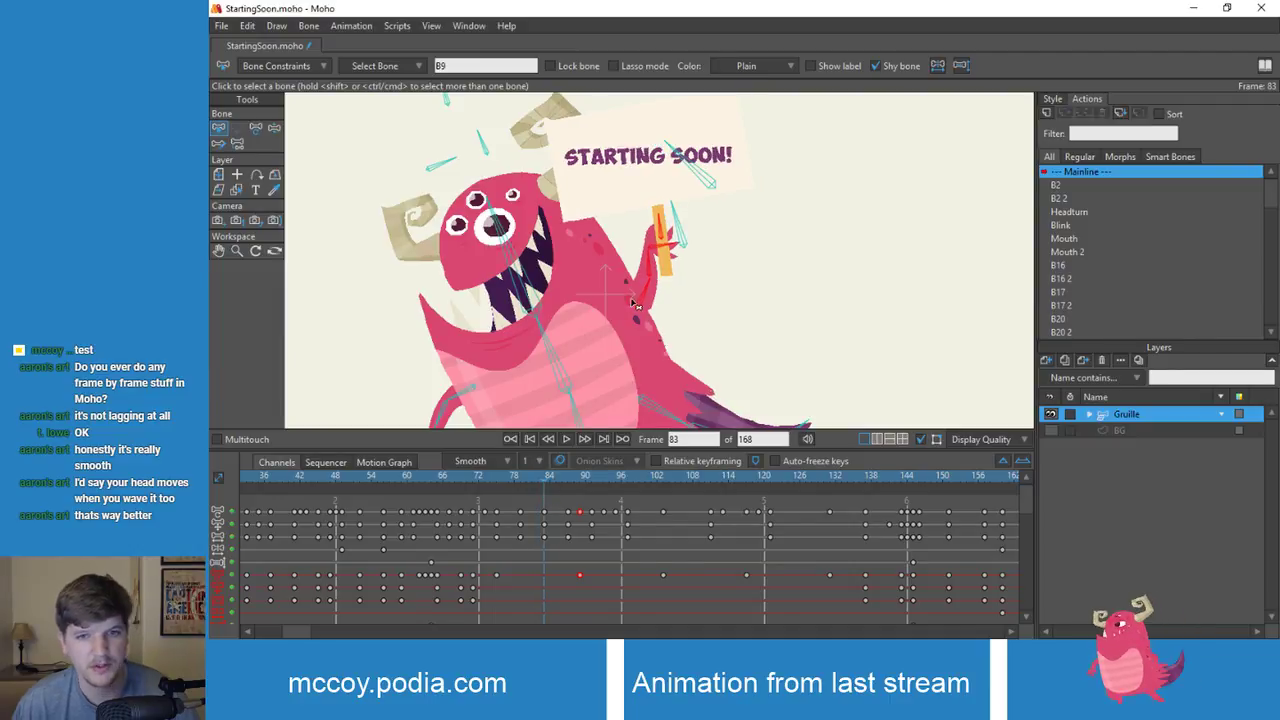
mouse_move(541, 476)
mouse_down()
mouse_move(518, 483)
mouse_move(542, 489)
mouse_move(527, 494)
mouse_up()
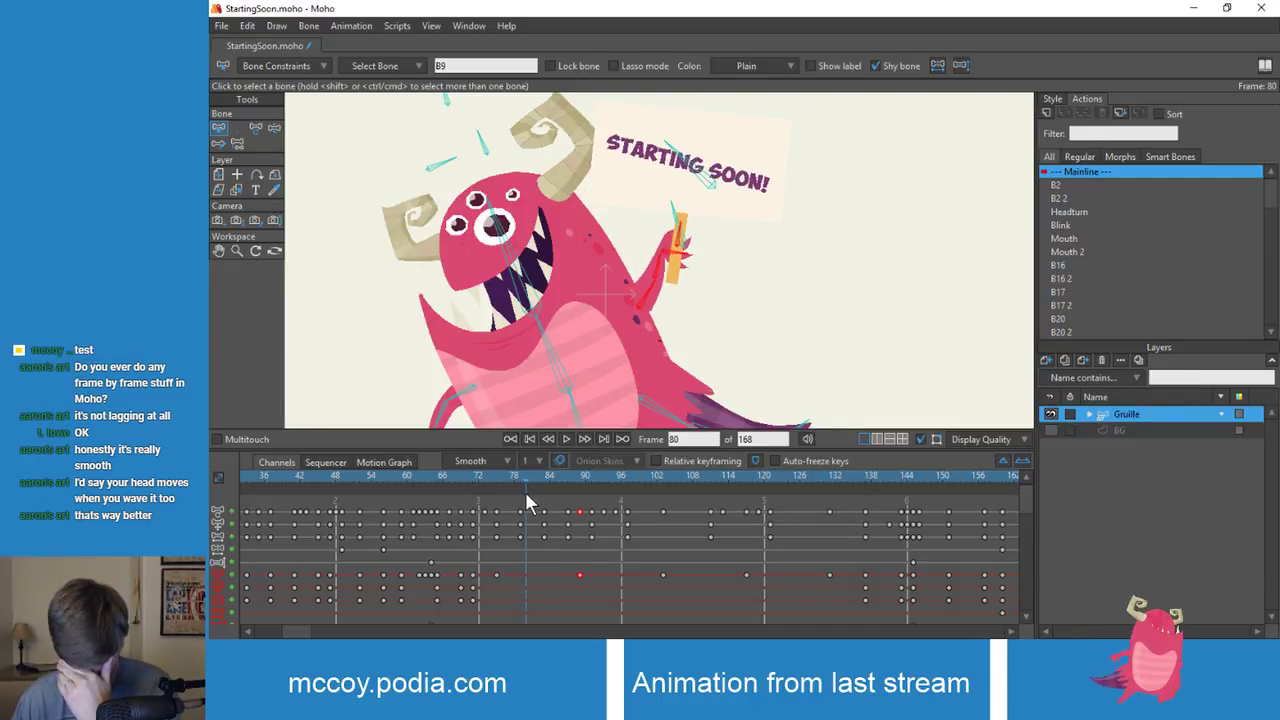
mouse_move(526, 496)
mouse_down()
mouse_move(543, 501)
mouse_move(522, 504)
mouse_up()
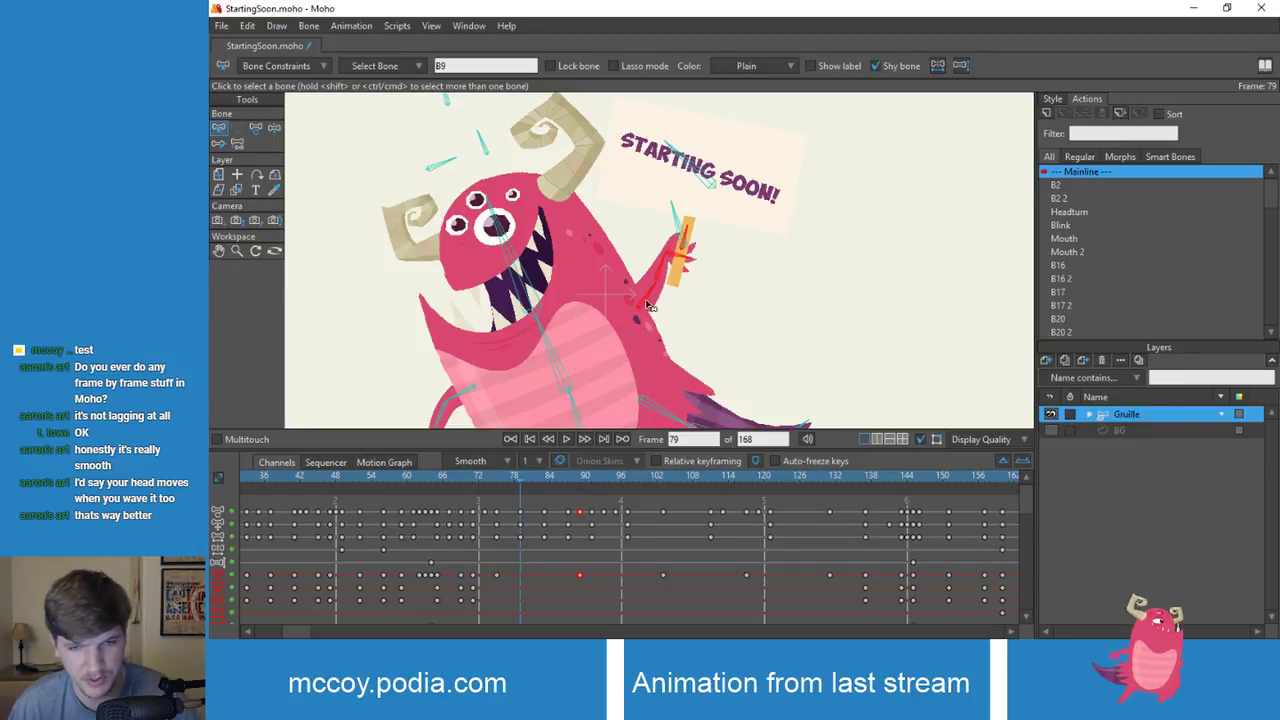
Step: Key the selected sign arm bones at frame 79, and delete those new keys again
key(ctrl+f)
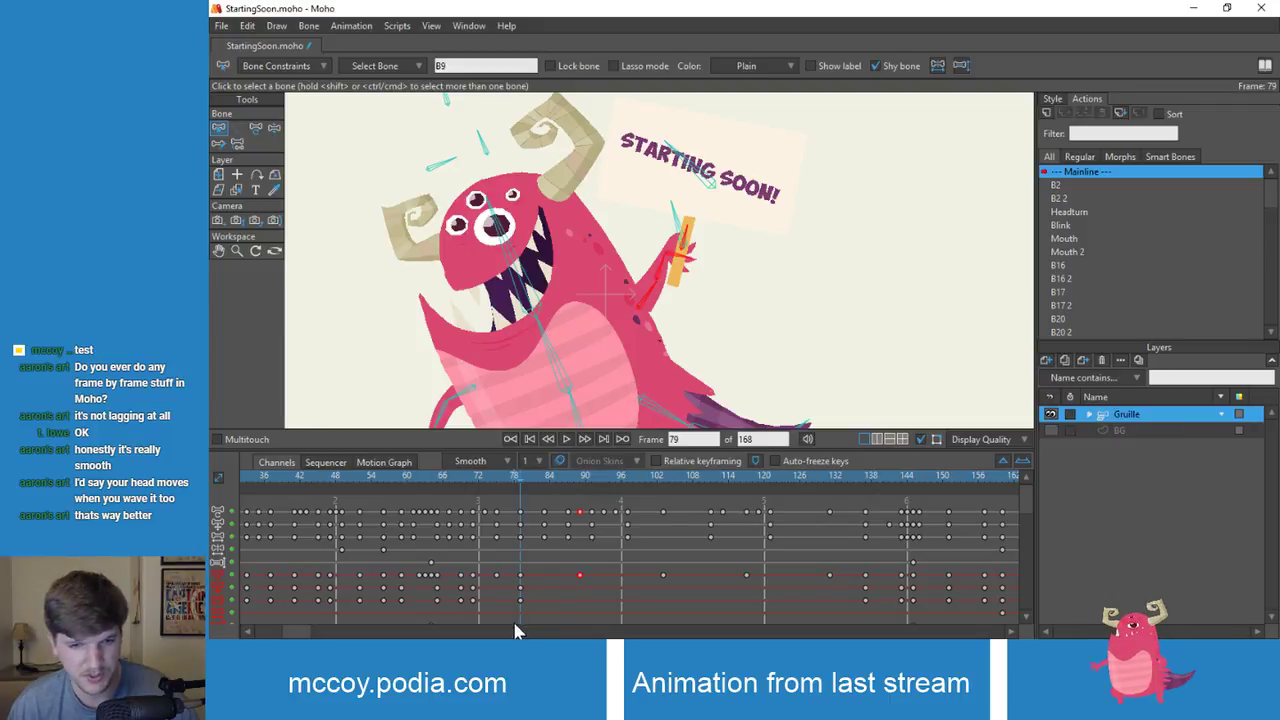
drag(512, 612, 528, 590)
click(502, 596)
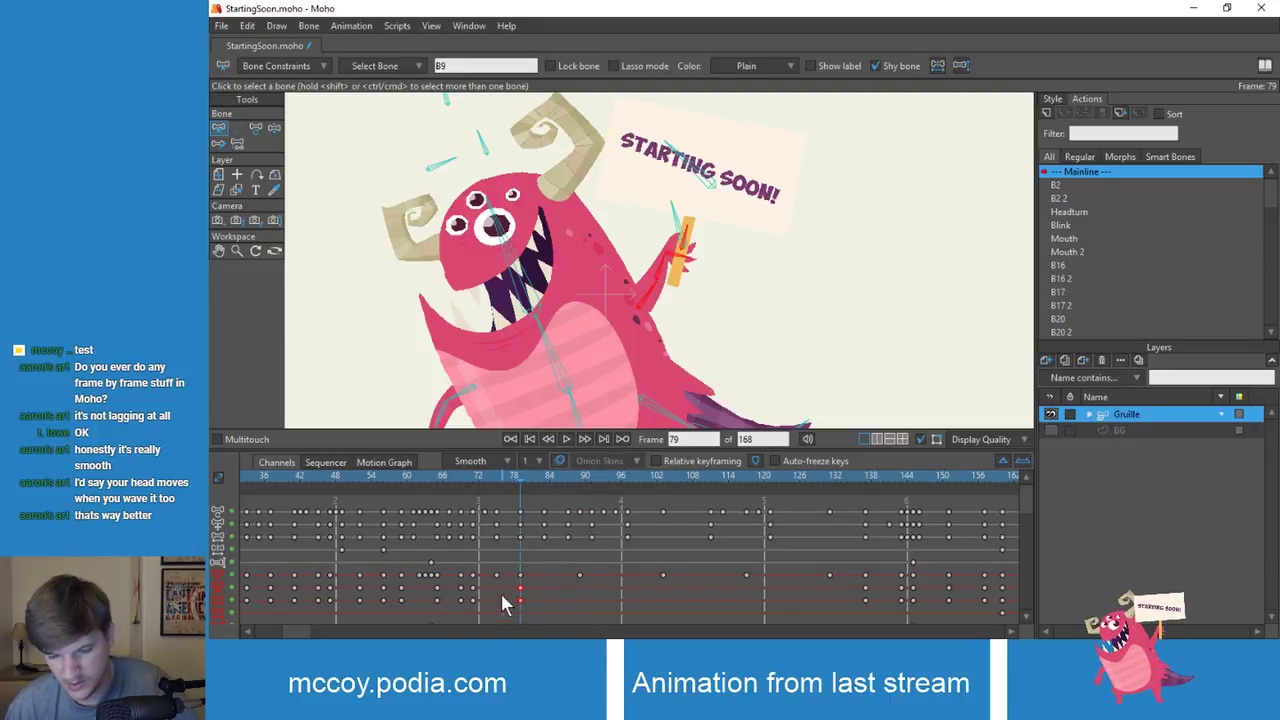
mouse_move(499, 480)
mouse_down()
mouse_move(545, 481)
mouse_move(506, 477)
mouse_move(541, 482)
mouse_move(519, 483)
mouse_up()
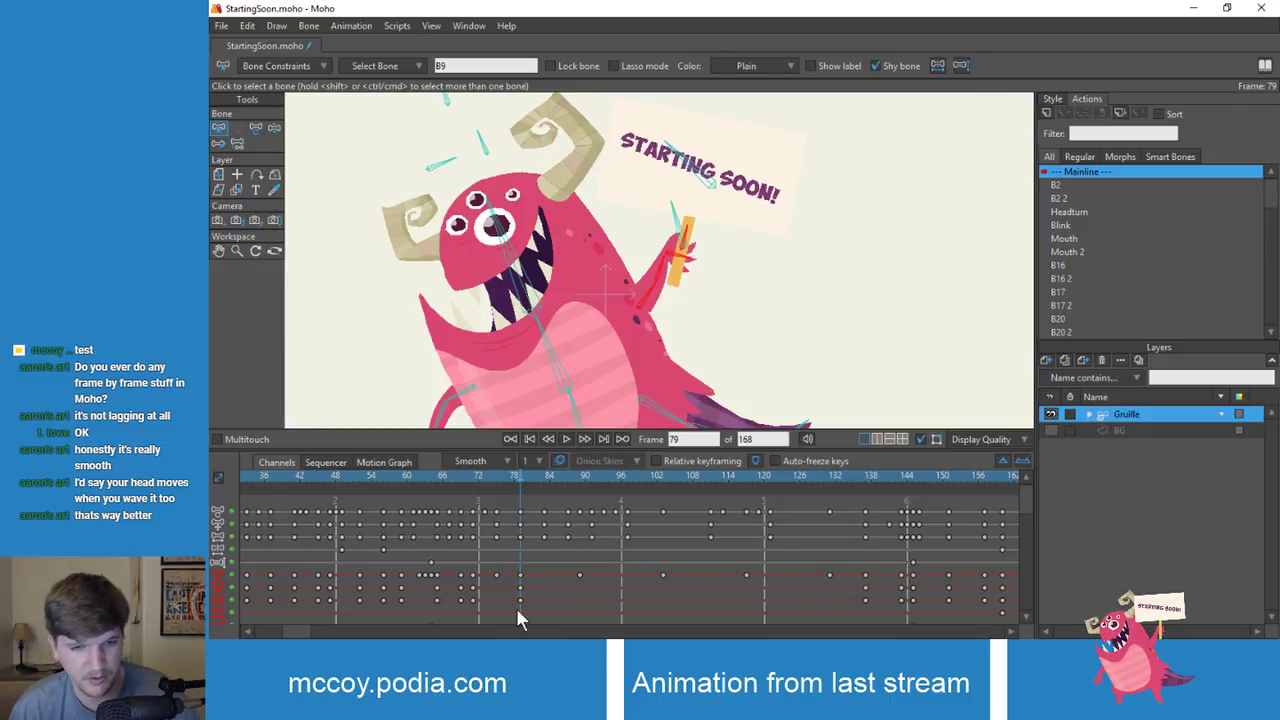
drag(519, 618, 540, 574)
key(Delete)
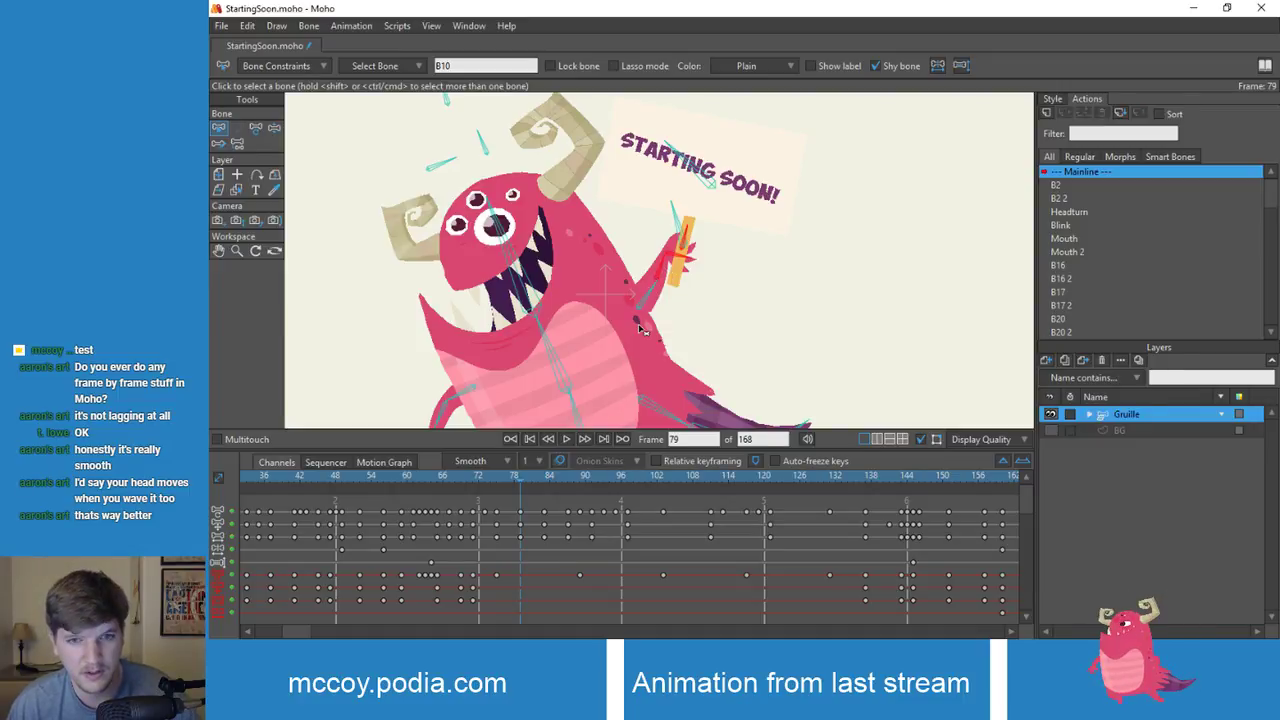
Step: Key the selected sign arm bones at frame 79 and move those keys to frame 83
mouse_move(505, 478)
mouse_down()
mouse_move(547, 488)
mouse_move(519, 490)
mouse_up()
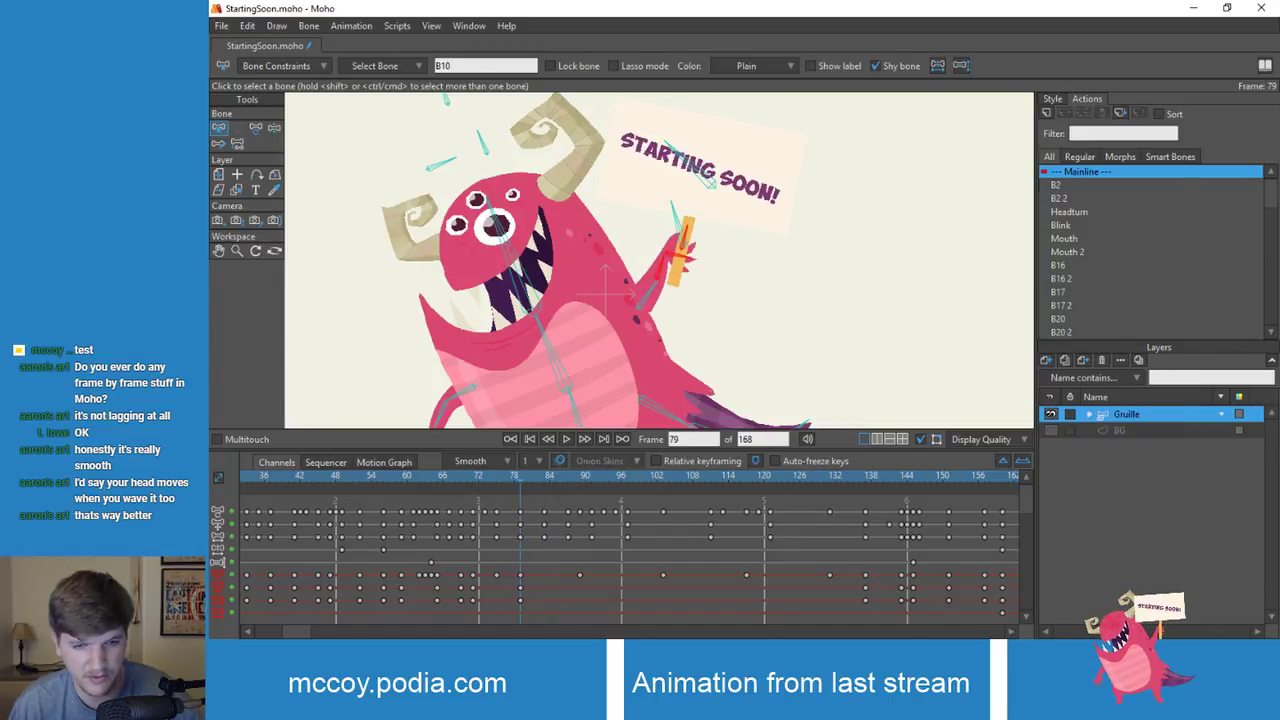
drag(514, 612, 544, 575)
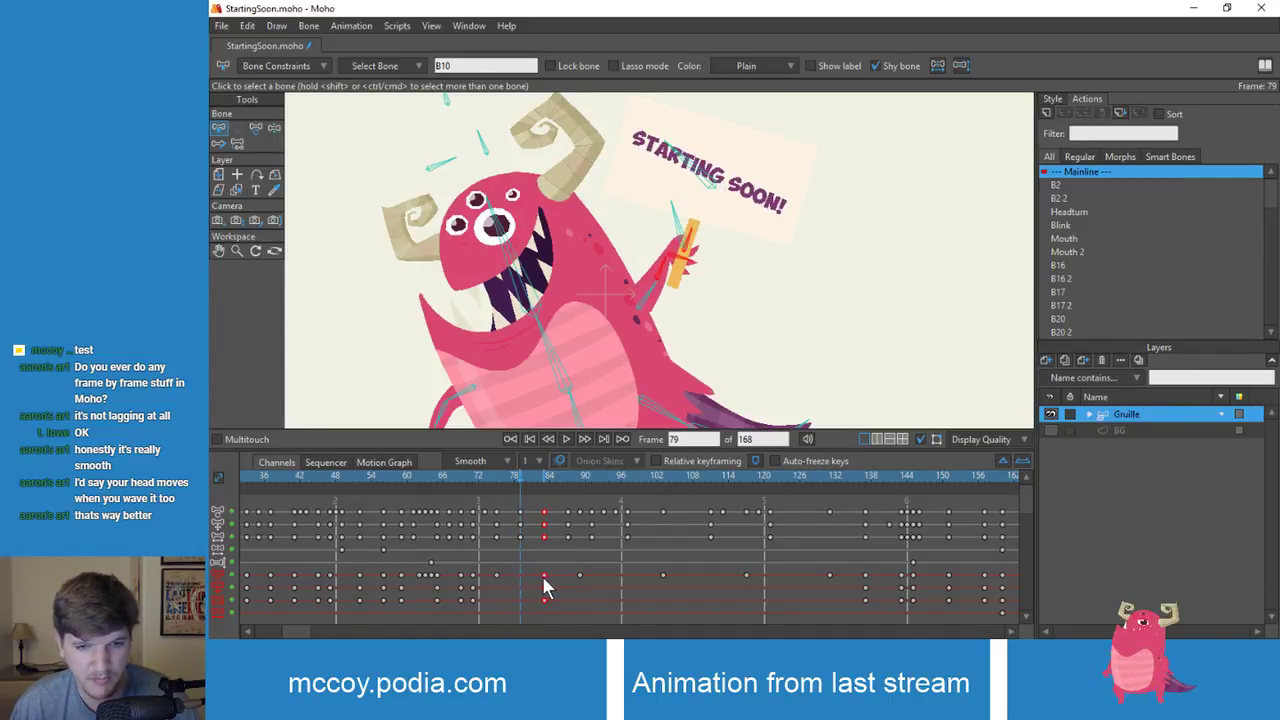
drag(515, 478, 577, 493)
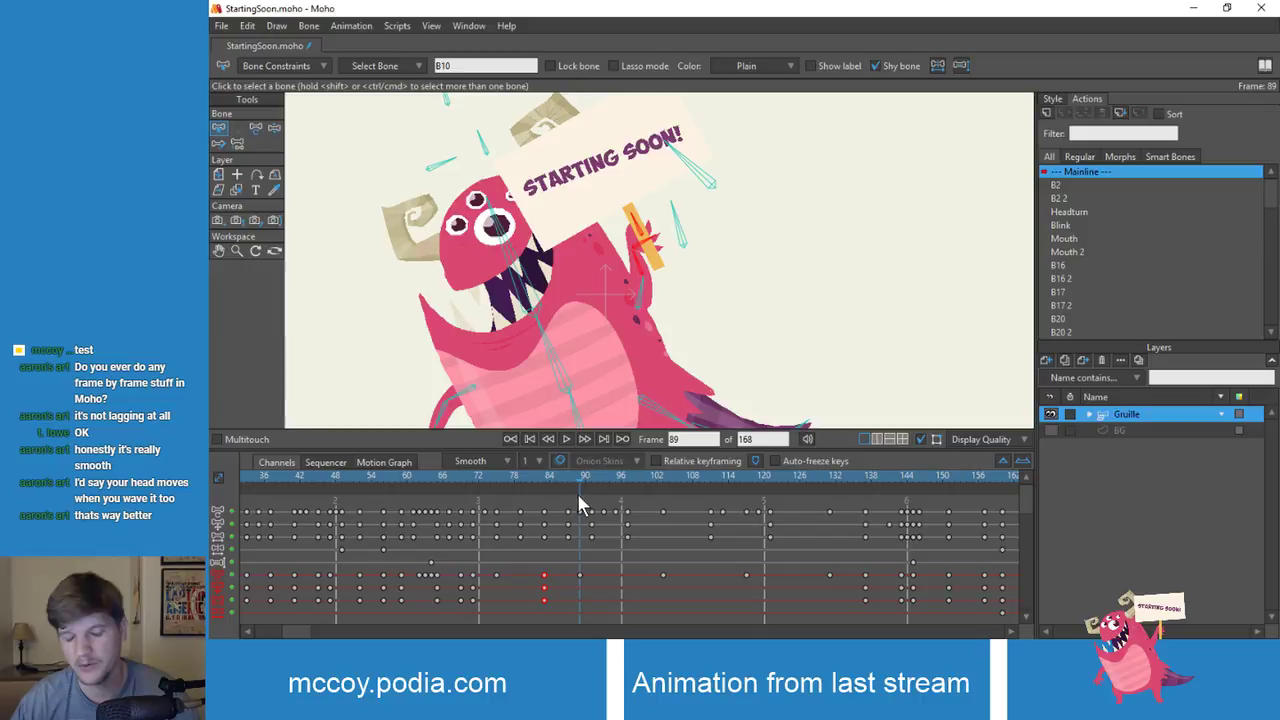
Step: Try sign arm keys at frame 95, shifting them to frame 98 and back to frame 97
drag(579, 478, 614, 482)
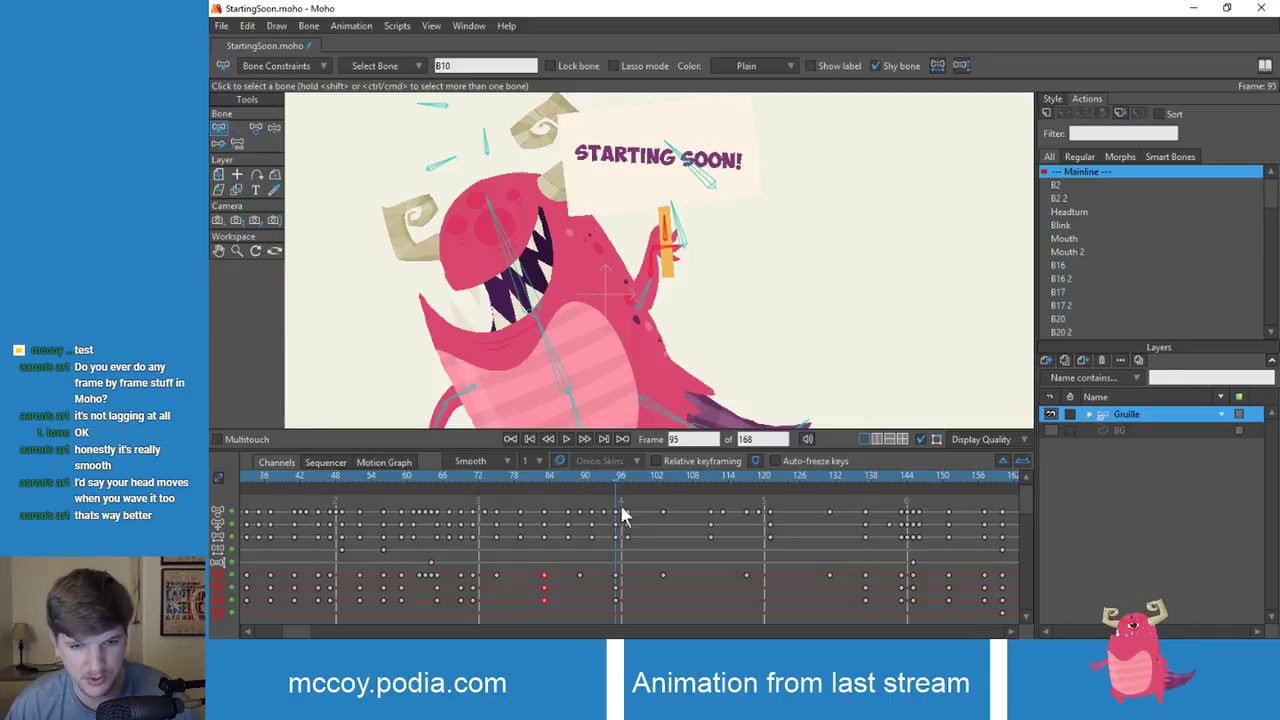
key(ctrl+v)
drag(618, 585, 636, 585)
click(634, 478)
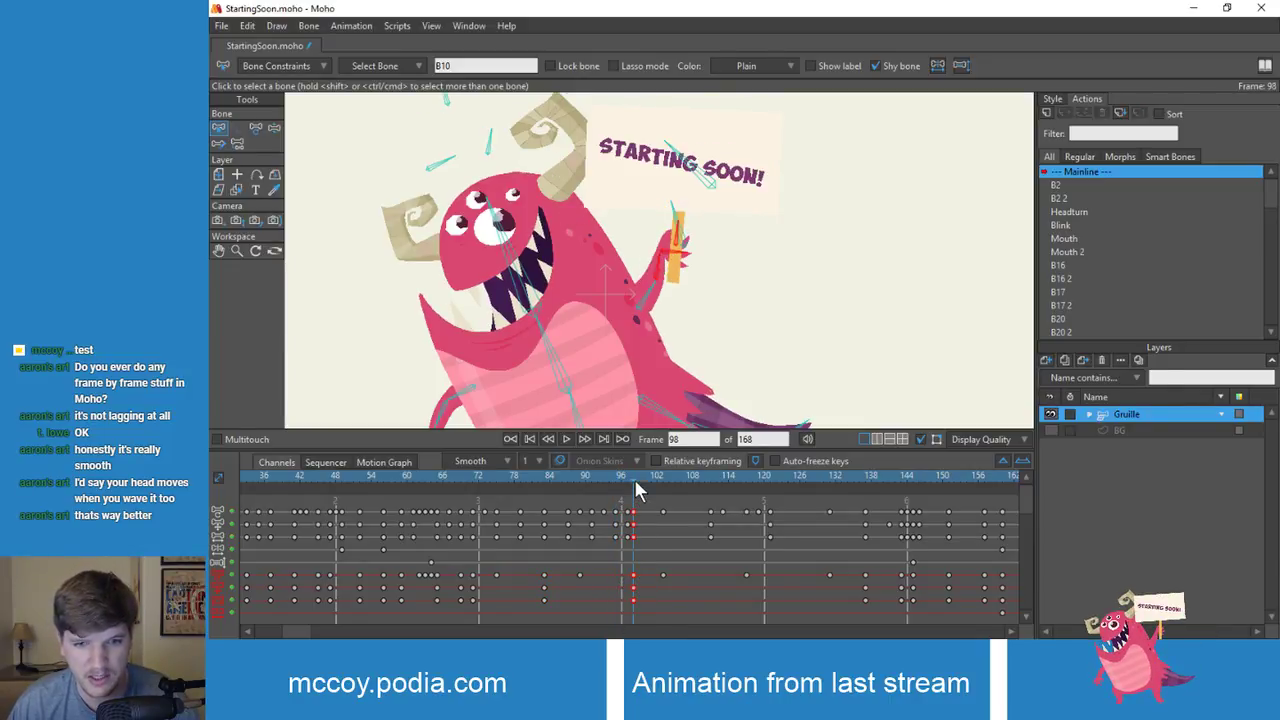
drag(634, 485, 626, 488)
drag(633, 576, 627, 575)
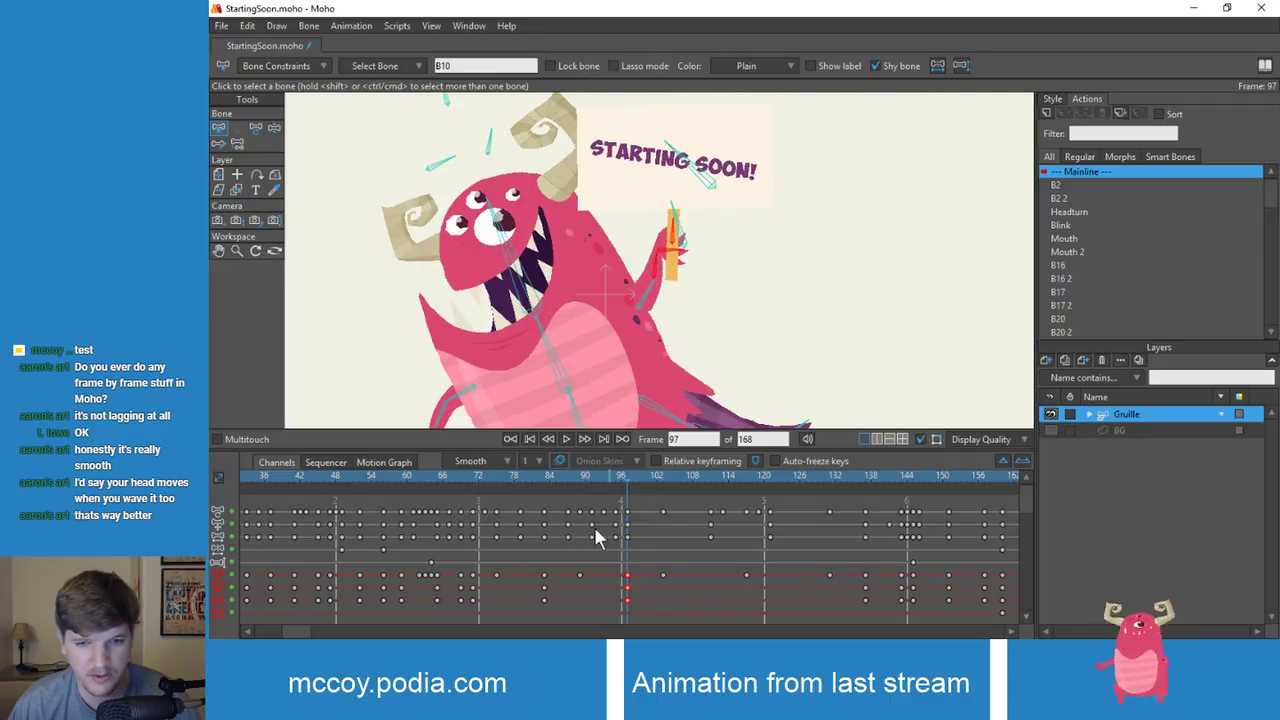
Step: Check the pose at frame 89 and delete the sign arm keys at frame 97
drag(552, 480, 580, 538)
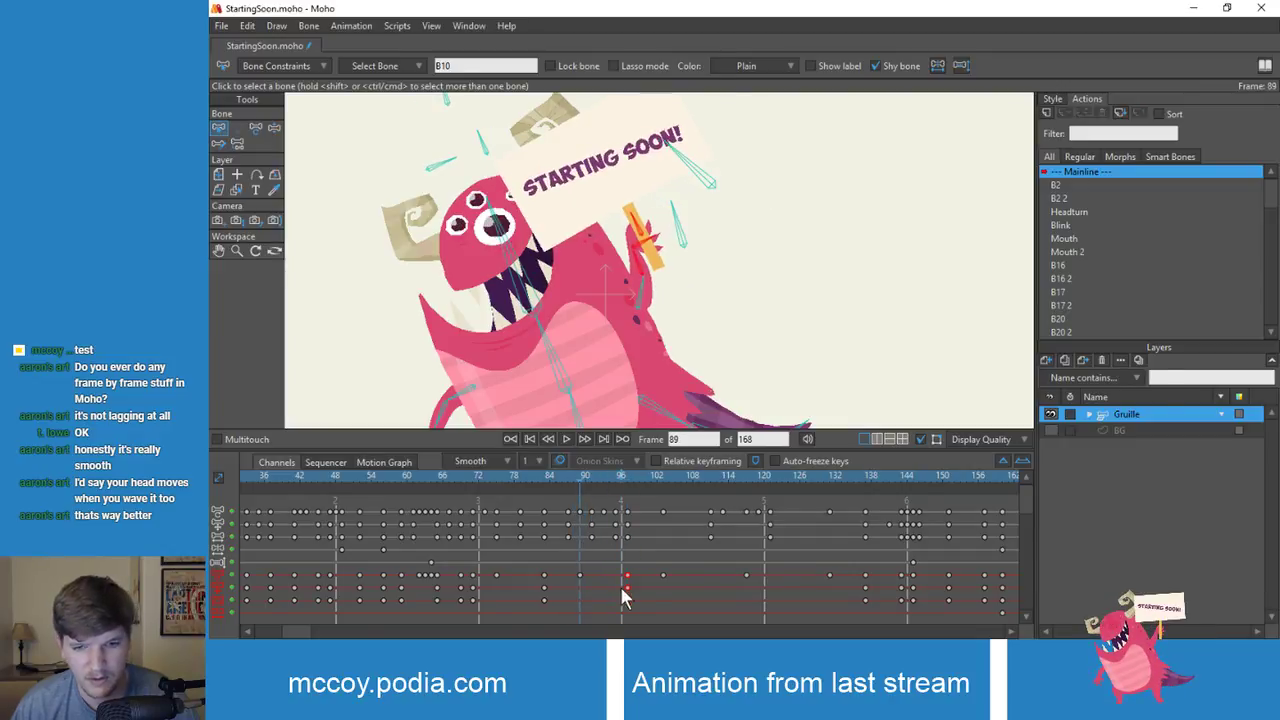
drag(624, 616, 635, 571)
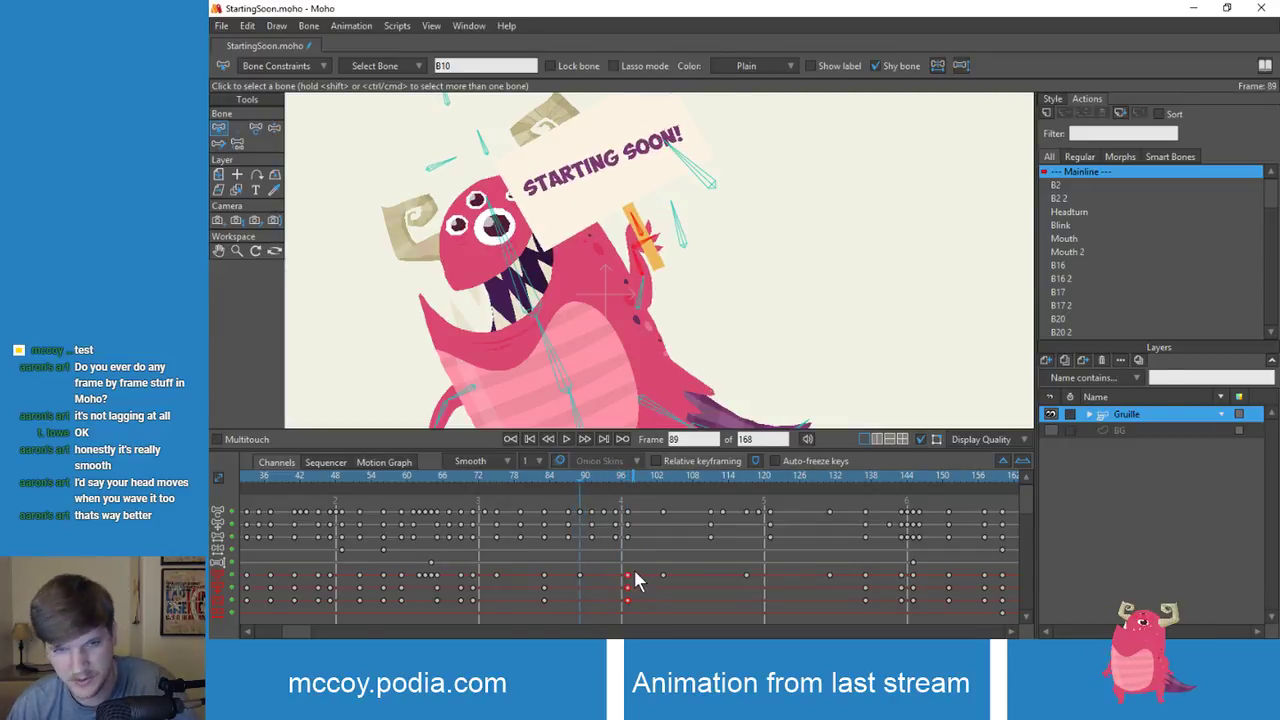
key(Delete)
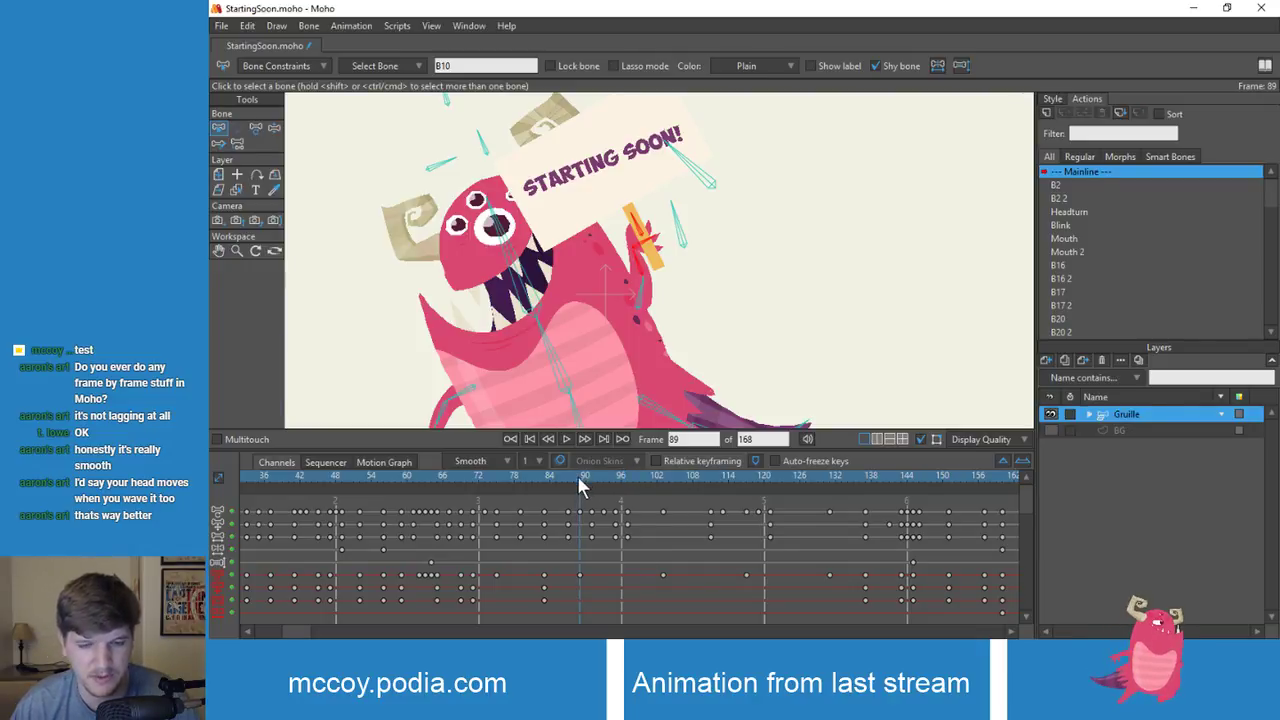
Step: Try keying the sign arm at frame 91 and moving the key to frame 95, and delete it again
mouse_move(577, 478)
mouse_down()
mouse_move(605, 477)
mouse_move(590, 481)
mouse_up()
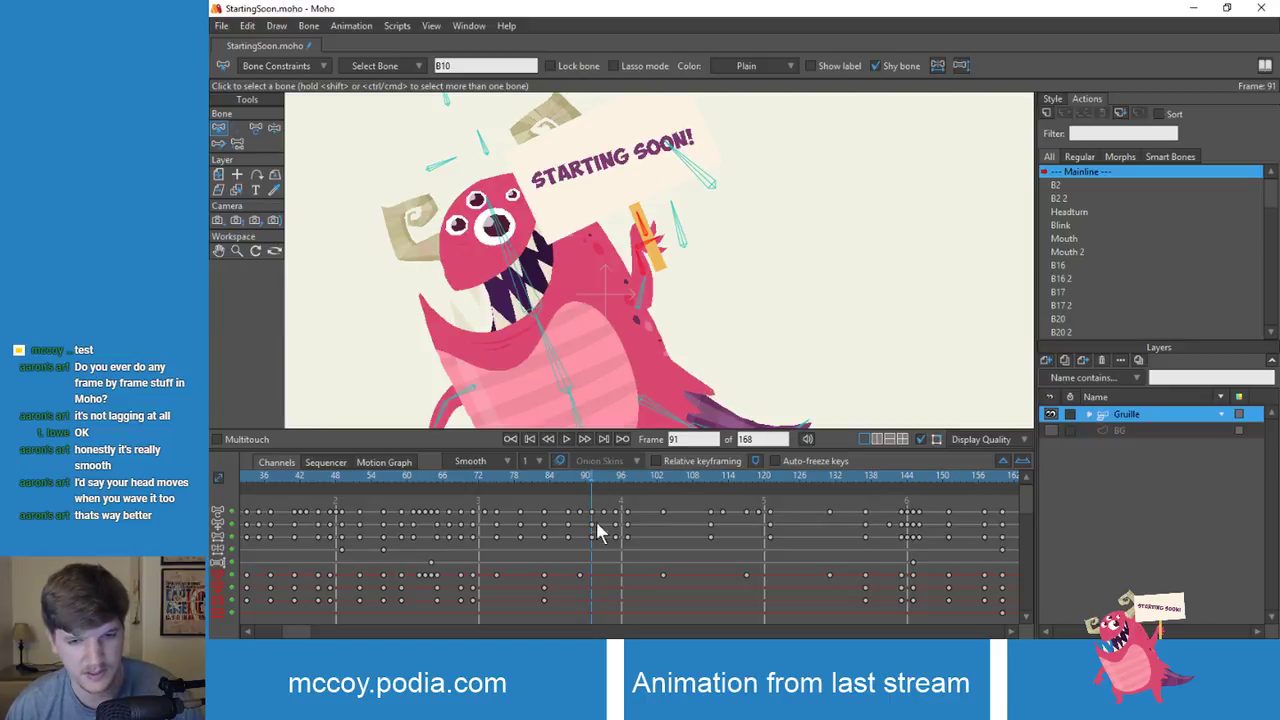
mouse_move(595, 584)
mouse_down()
mouse_move(592, 568)
mouse_move(615, 576)
mouse_up()
drag(588, 479, 583, 508)
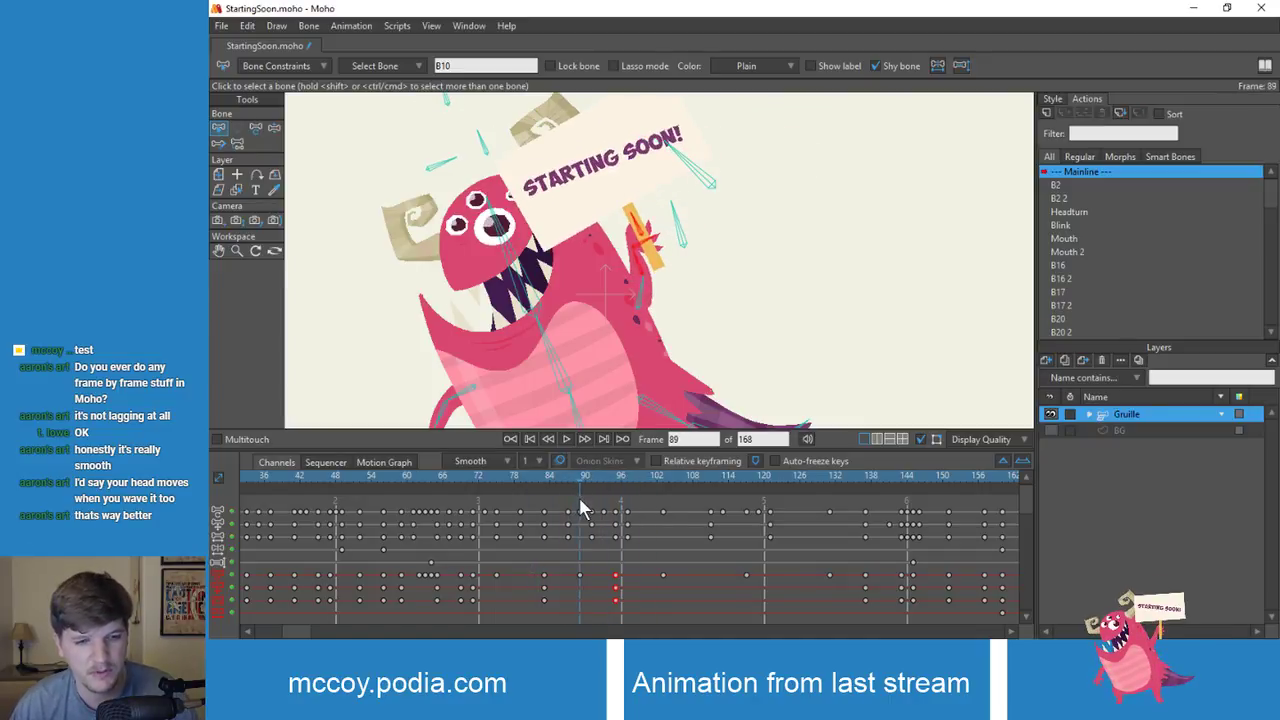
click(607, 596)
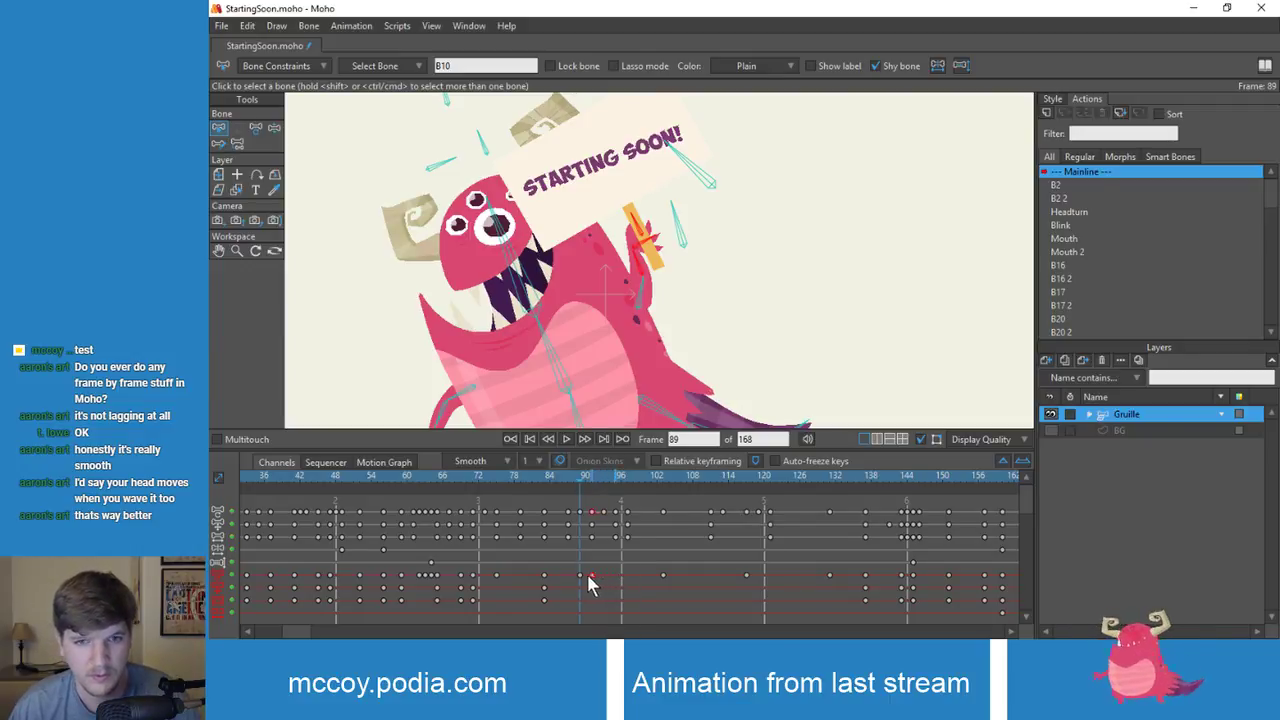
click(615, 576)
click(614, 478)
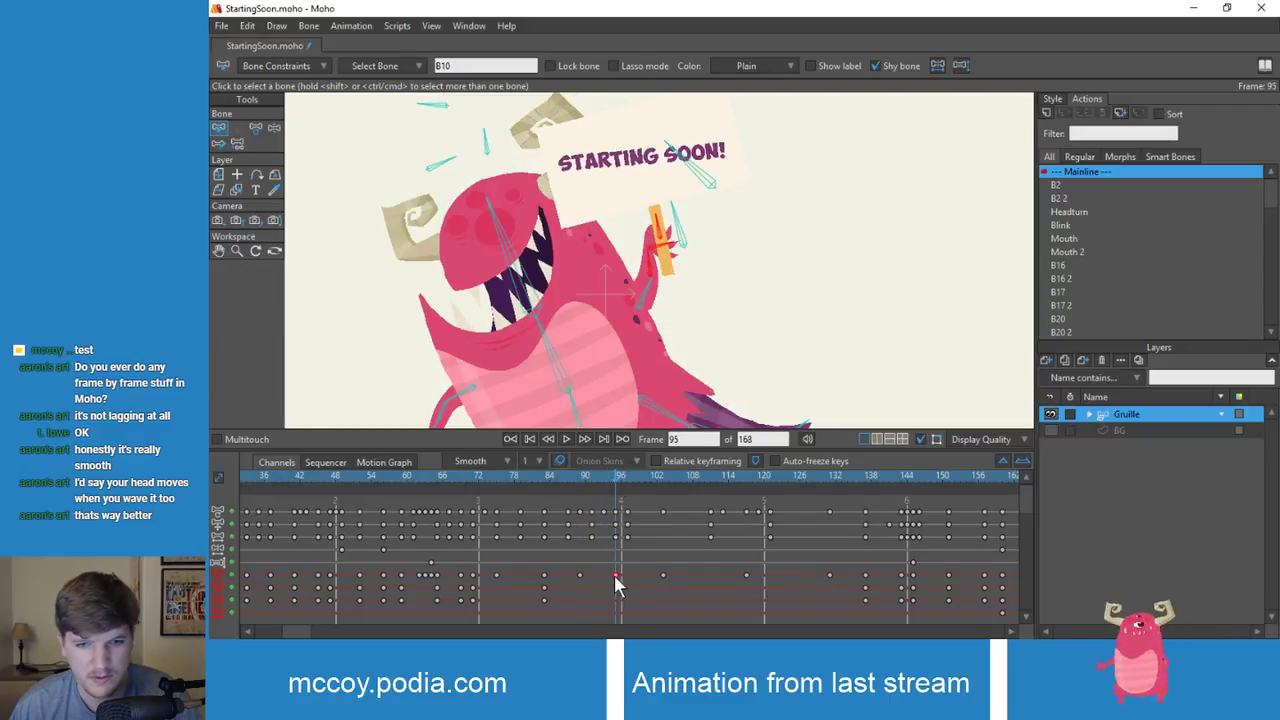
mouse_move(615, 575)
mouse_down()
mouse_move(583, 570)
mouse_move(645, 577)
mouse_move(571, 580)
mouse_move(610, 577)
mouse_up()
key(Delete)
Step: Compare the sign arm poses at frames 89 and 95 with Manipulate Bones active, and add an arm key at frame 95
drag(516, 479, 620, 506)
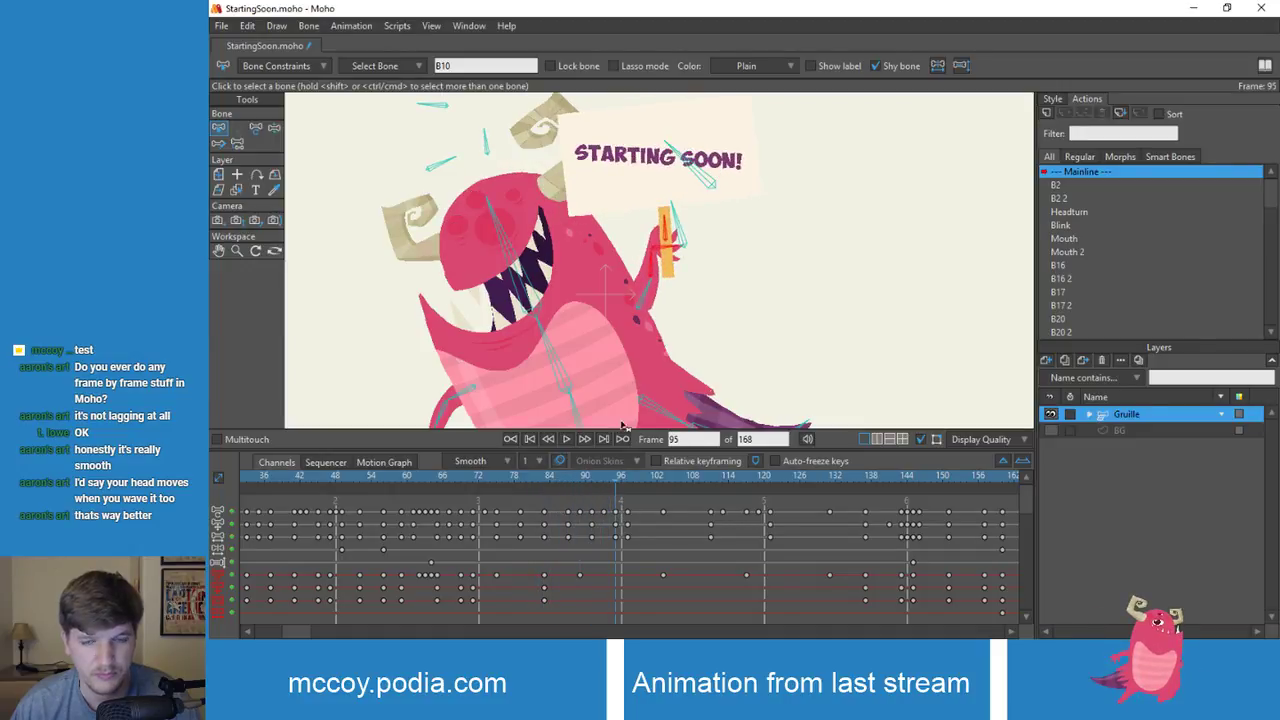
key(z)
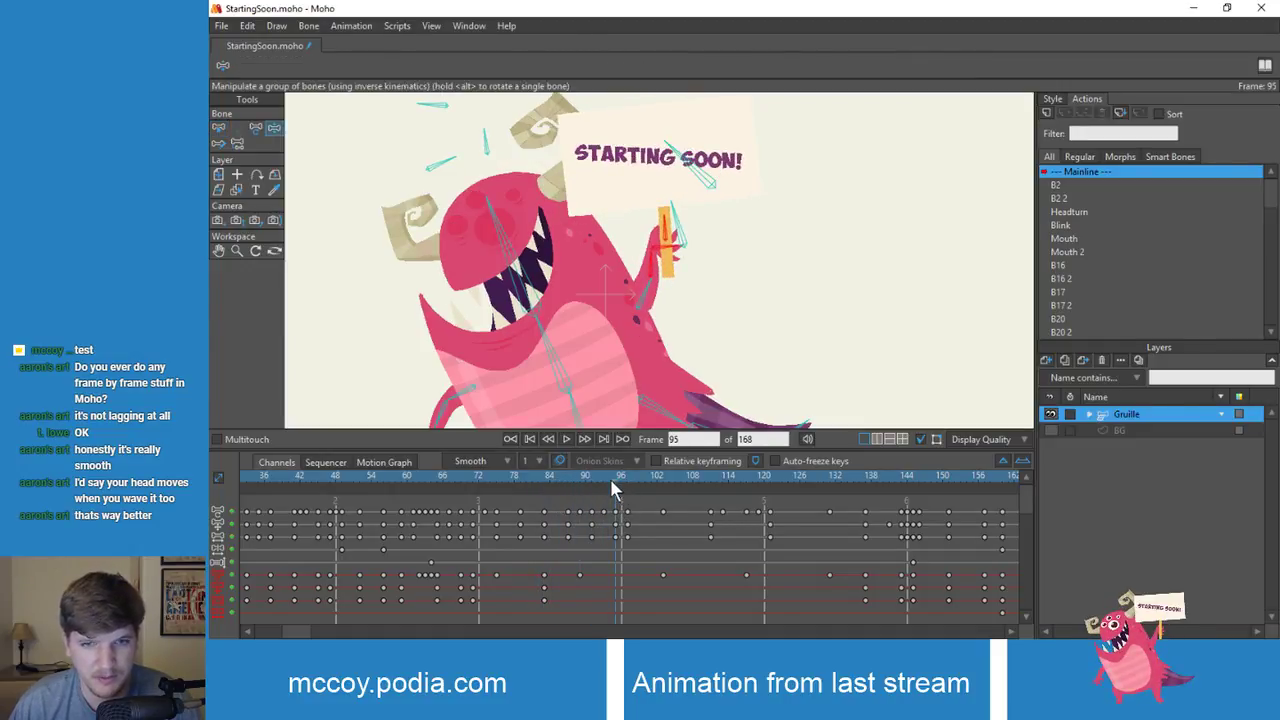
drag(611, 481, 582, 485)
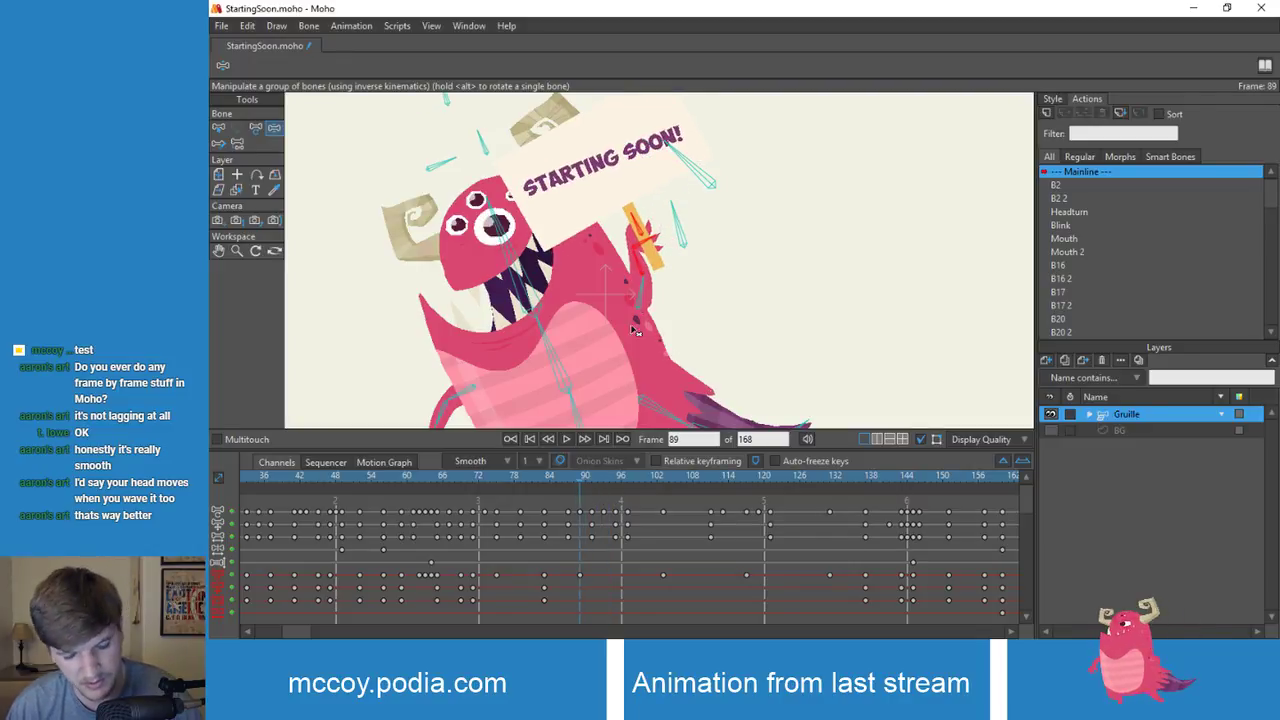
click(581, 573)
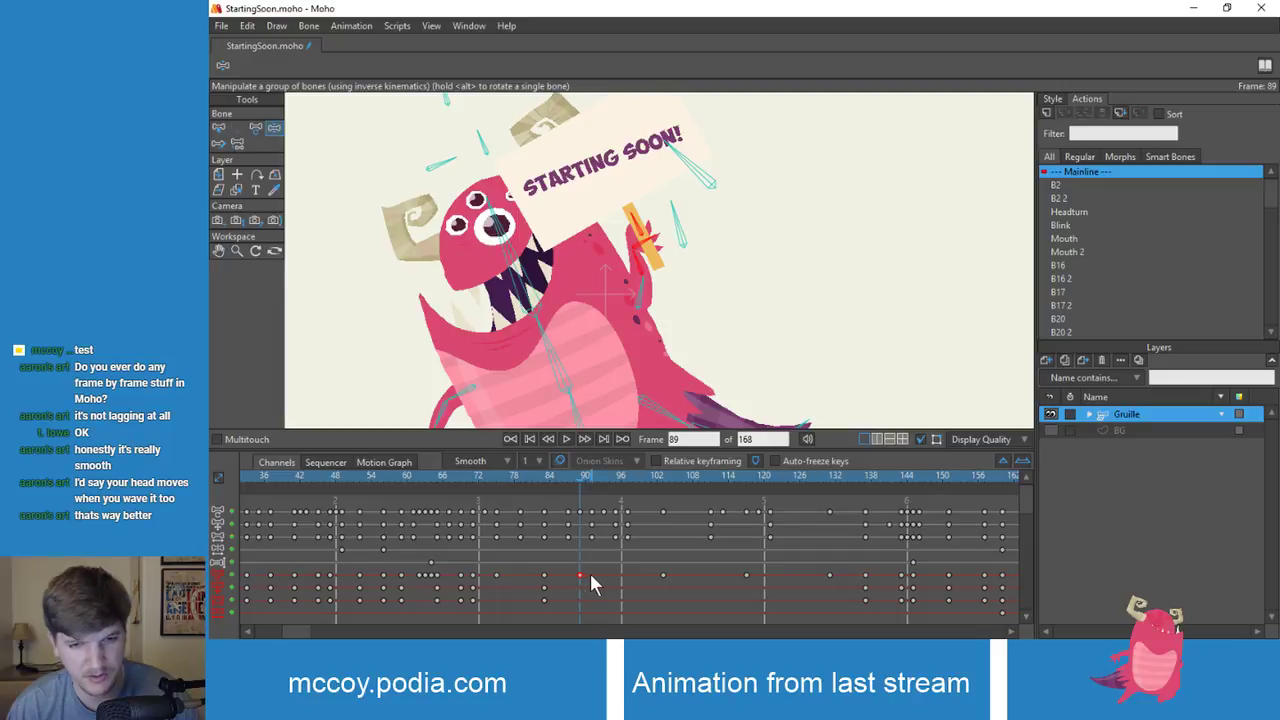
drag(599, 480, 617, 508)
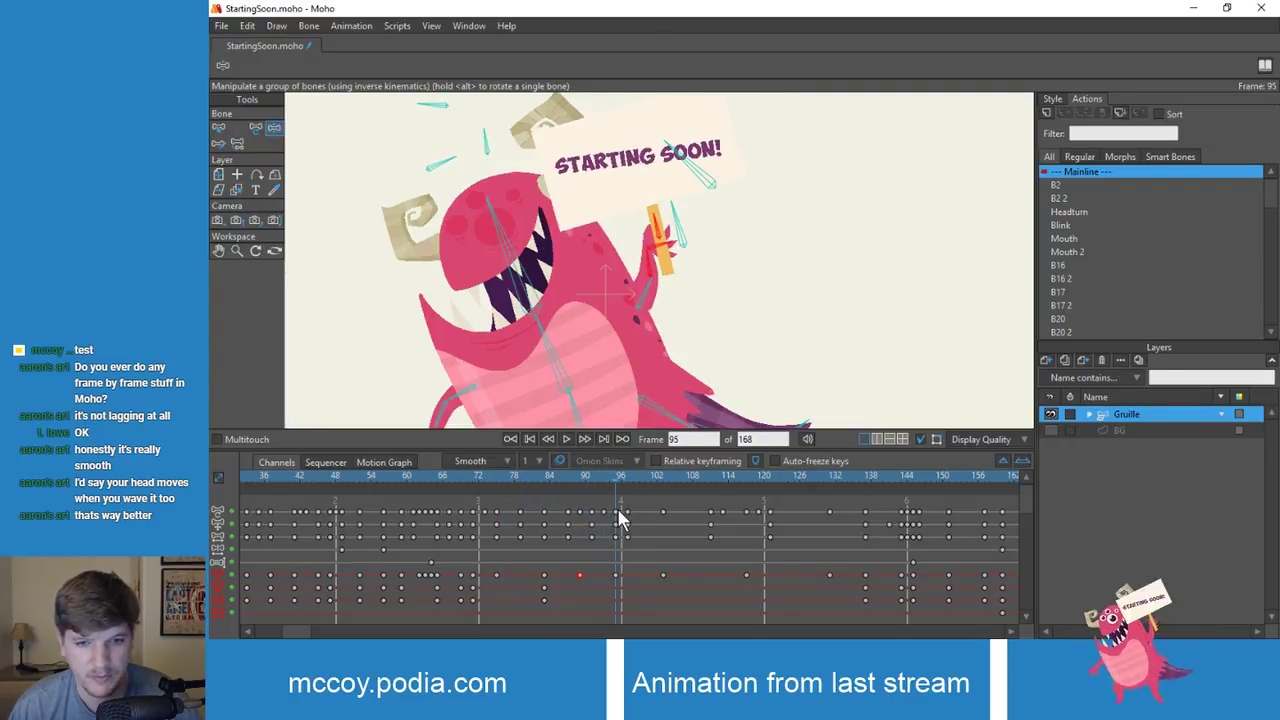
Step: Adjust the sign arm at frame 95 toward the head and compare the frames from 89 onward
drag(657, 308, 658, 250)
key(Left)
key(Left)
key(Left)
key(Left)
key(Left)
key(Left)
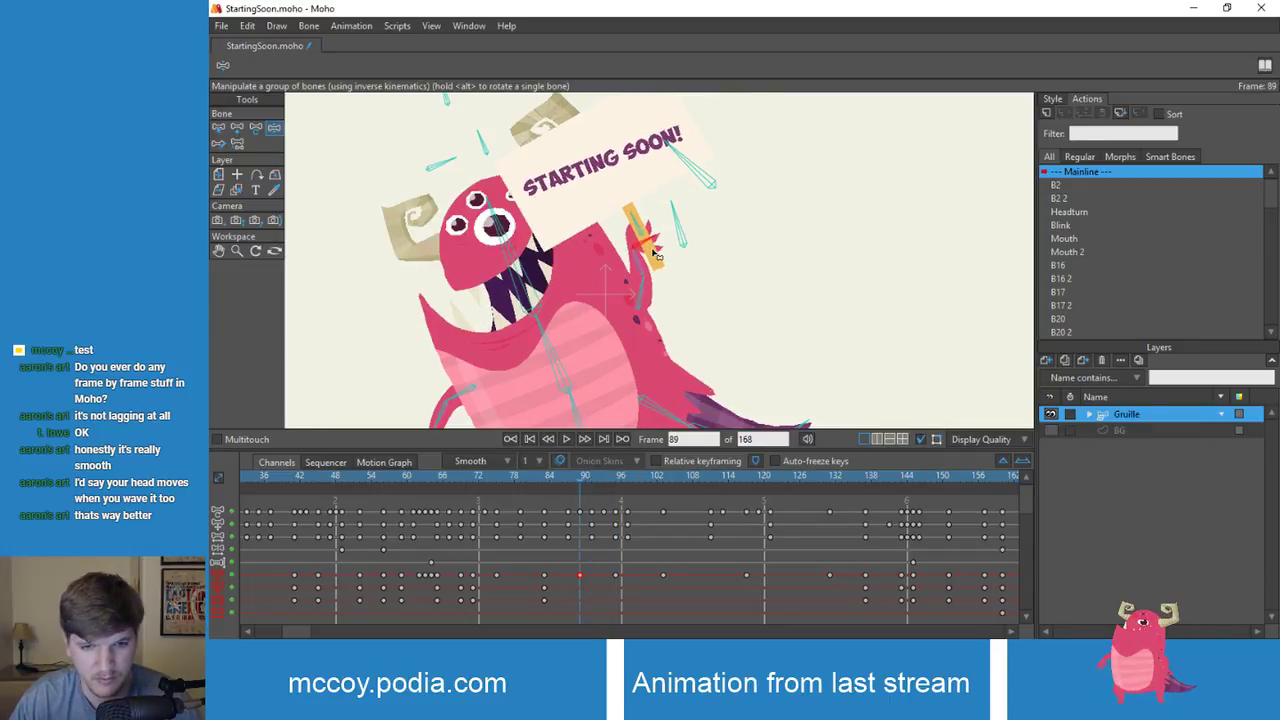
key(Right)
key(Right)
key(Right)
key(Right)
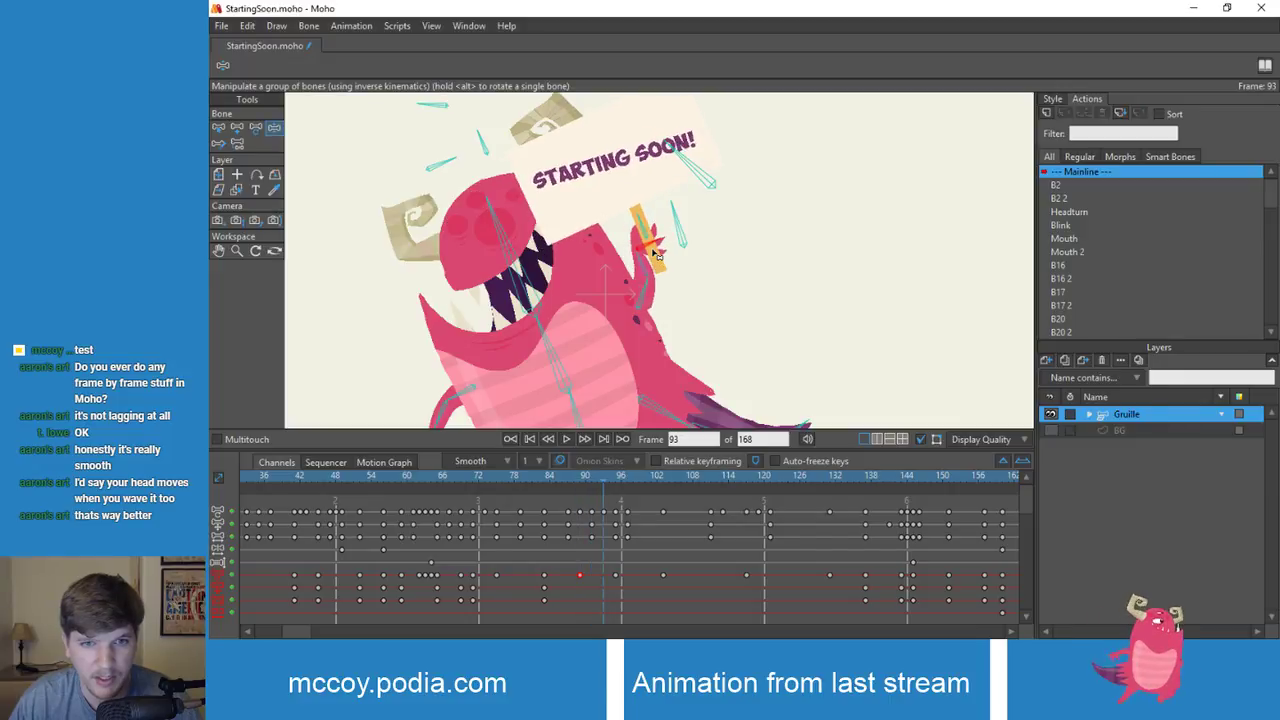
Step: Bend the sign arm closer to its frame 89 pose at frame 95 and play back the wave
drag(657, 255, 652, 264)
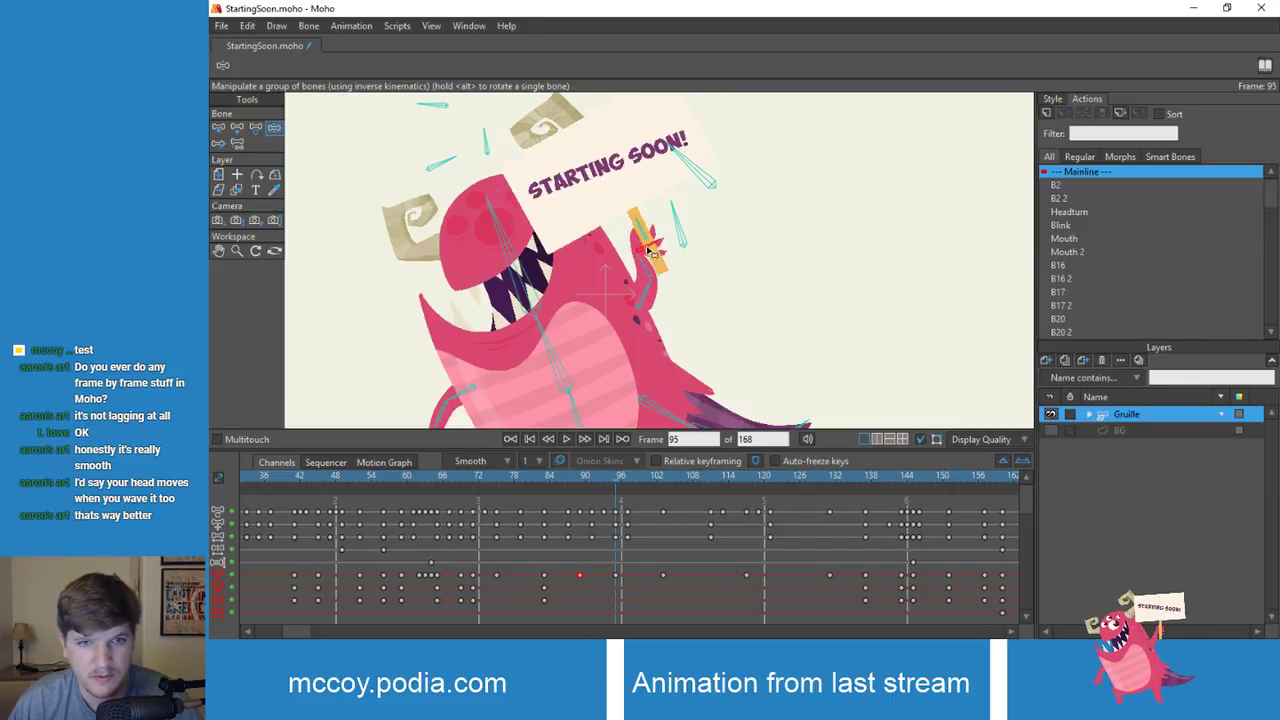
key(space)
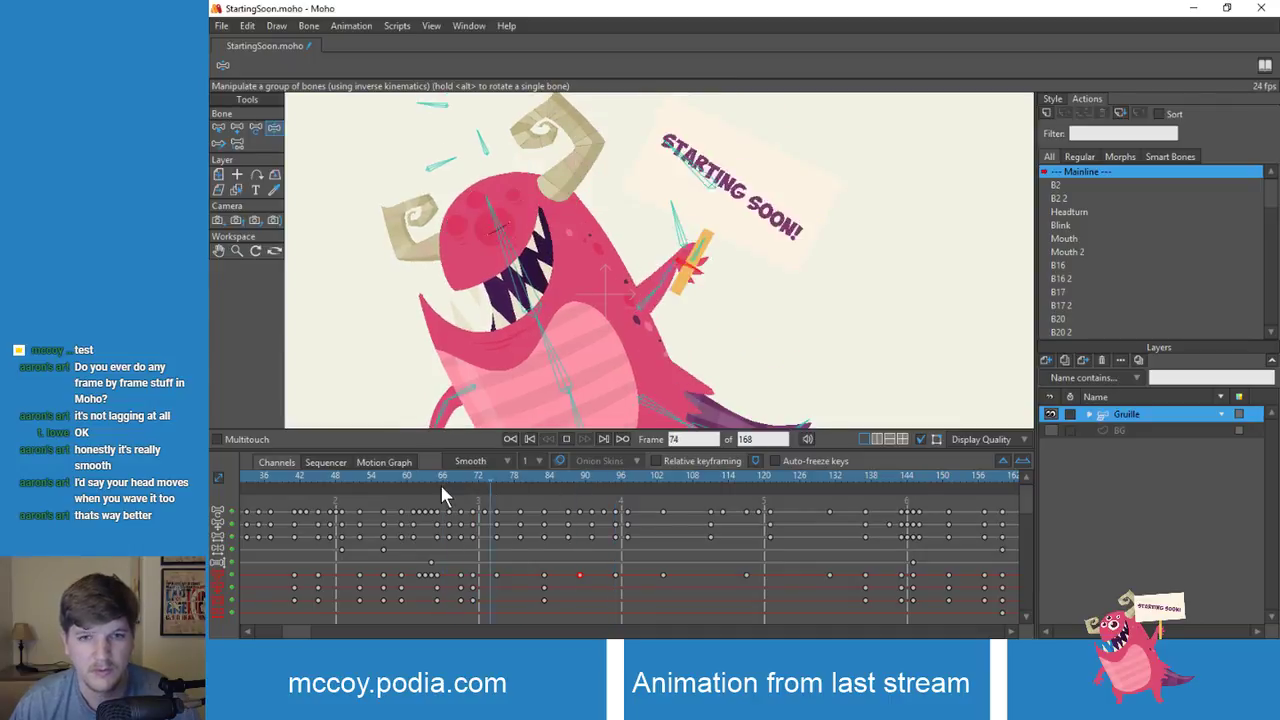
key(space)
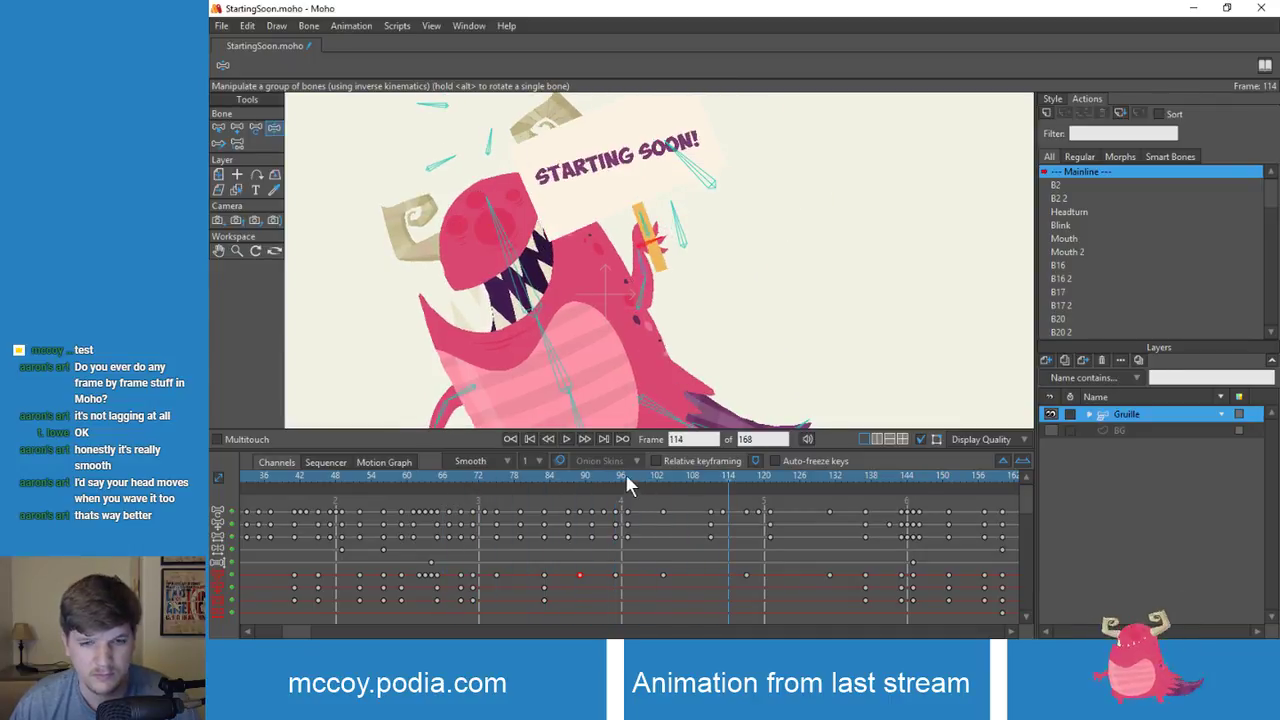
Step: Rework the forearm and hand at frame 95 so the sign leans further toward the head, and play back the wave
mouse_move(625, 476)
mouse_down()
mouse_move(578, 476)
mouse_move(614, 486)
mouse_up()
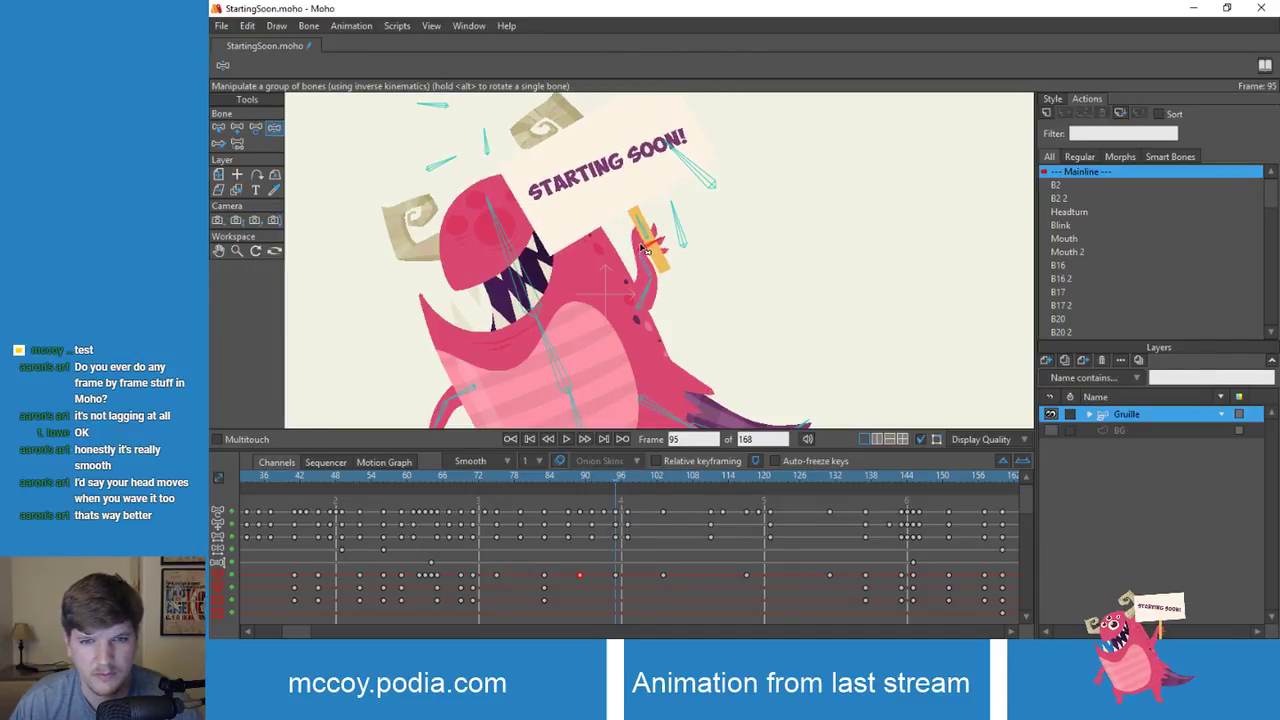
drag(645, 248, 648, 268)
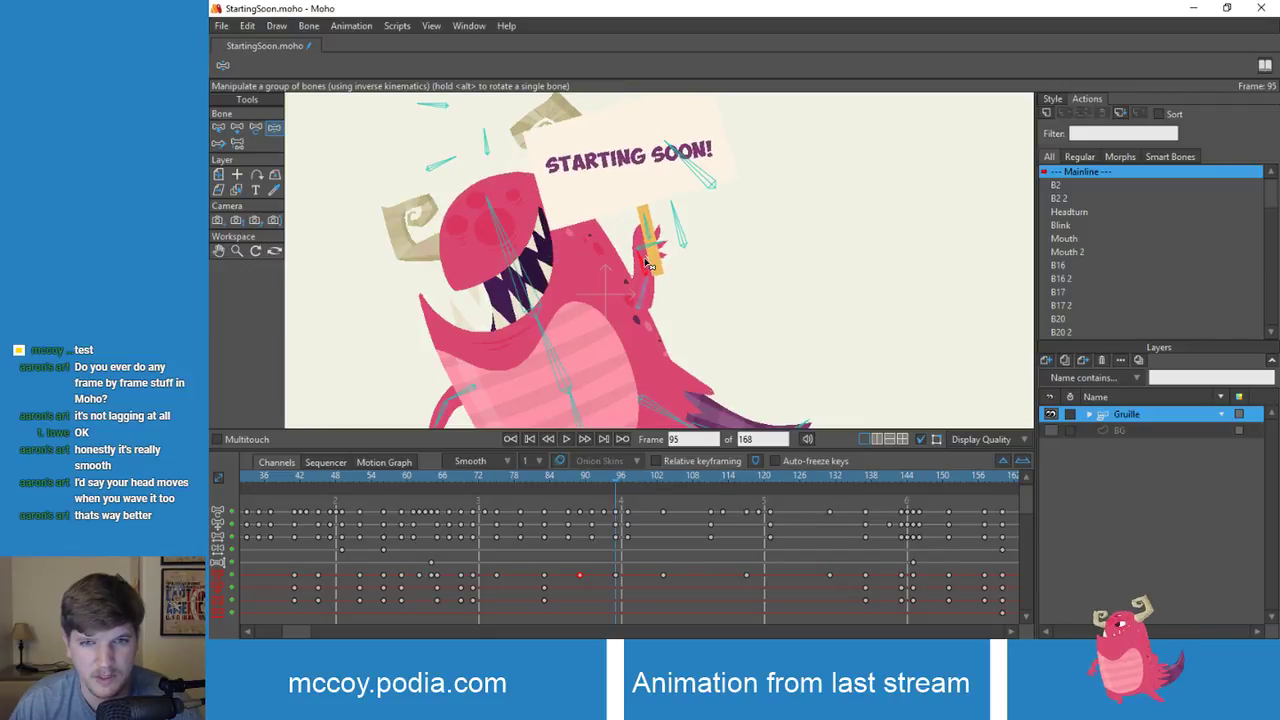
mouse_move(608, 477)
mouse_down()
mouse_move(454, 479)
mouse_move(657, 500)
mouse_move(616, 498)
mouse_up()
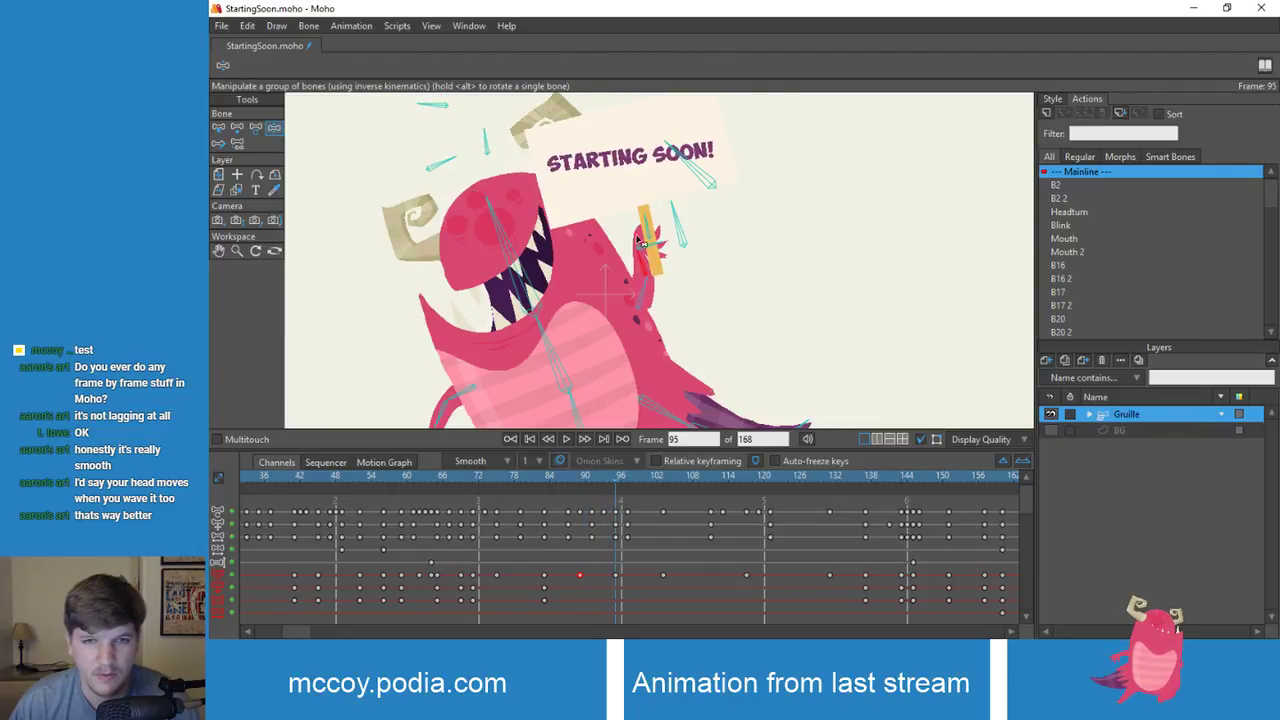
drag(660, 243, 656, 232)
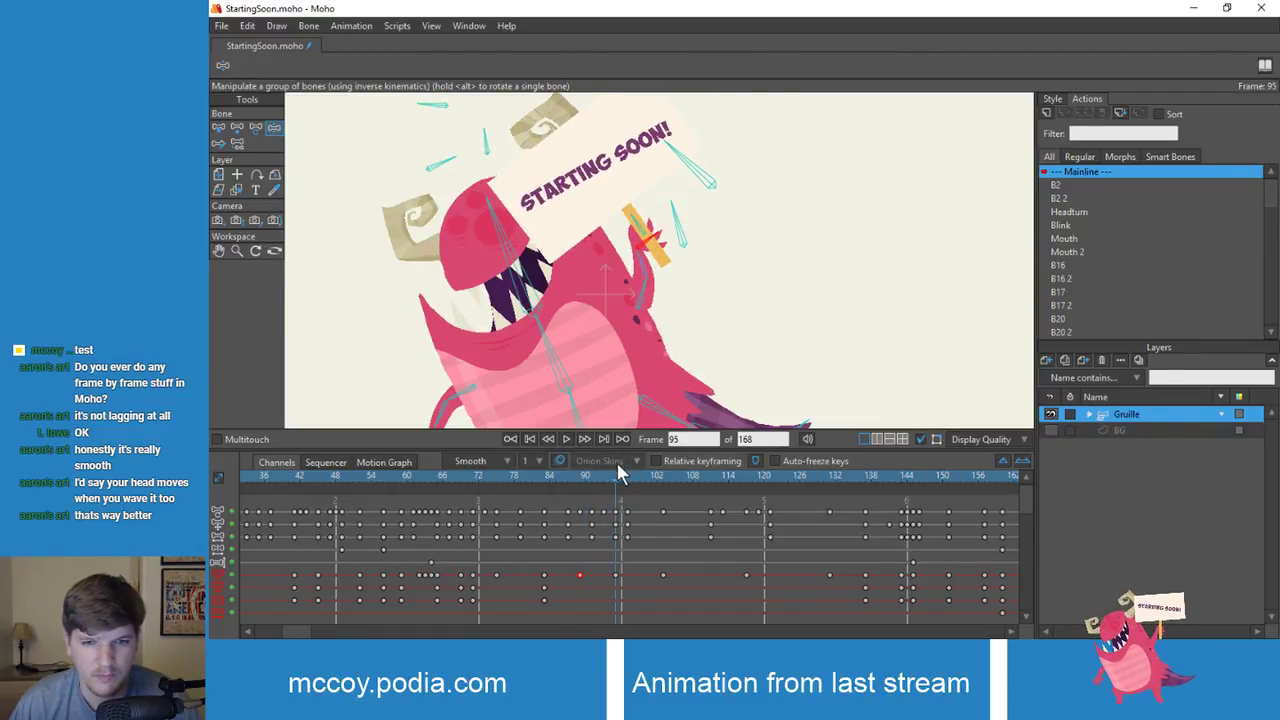
drag(476, 470, 591, 478)
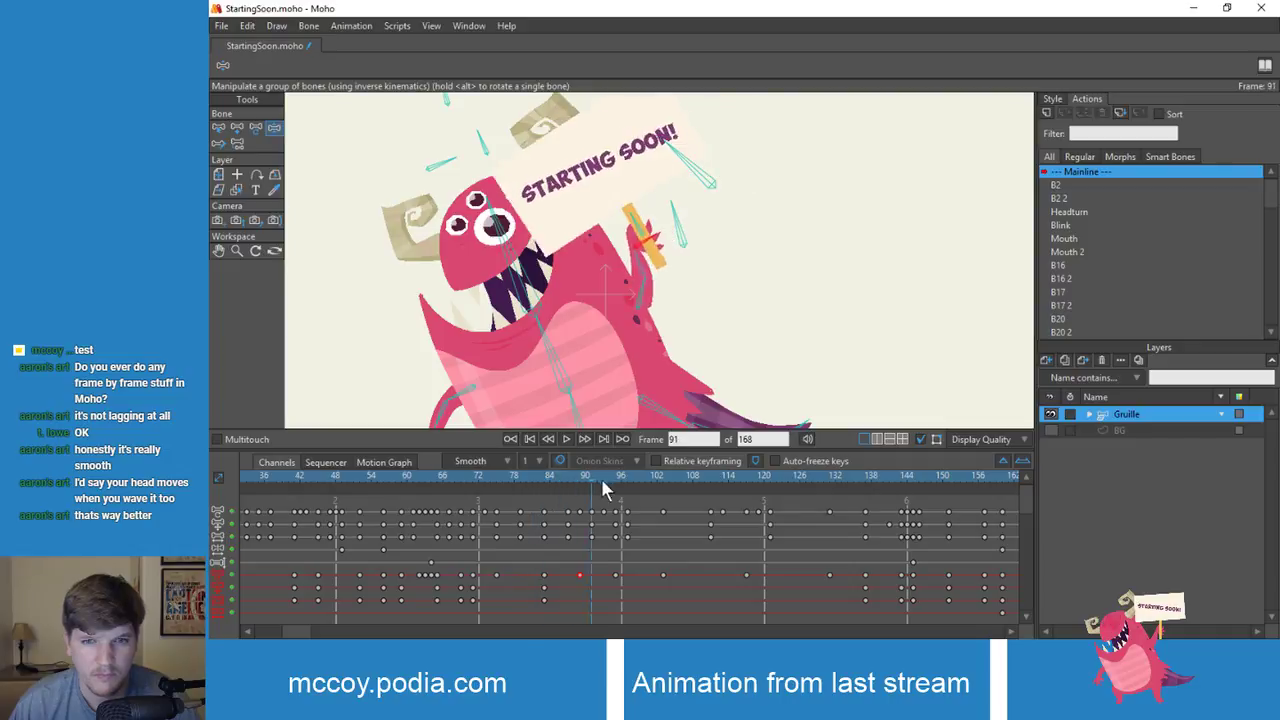
key(space)
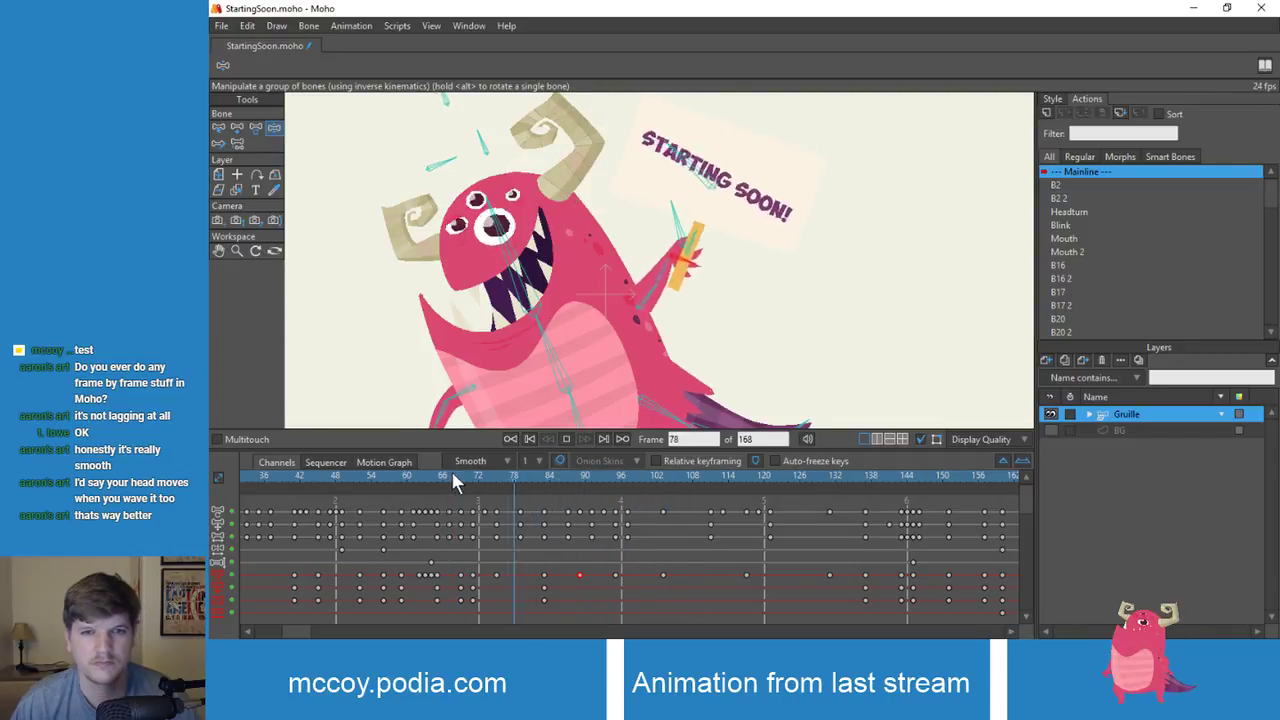
key(space)
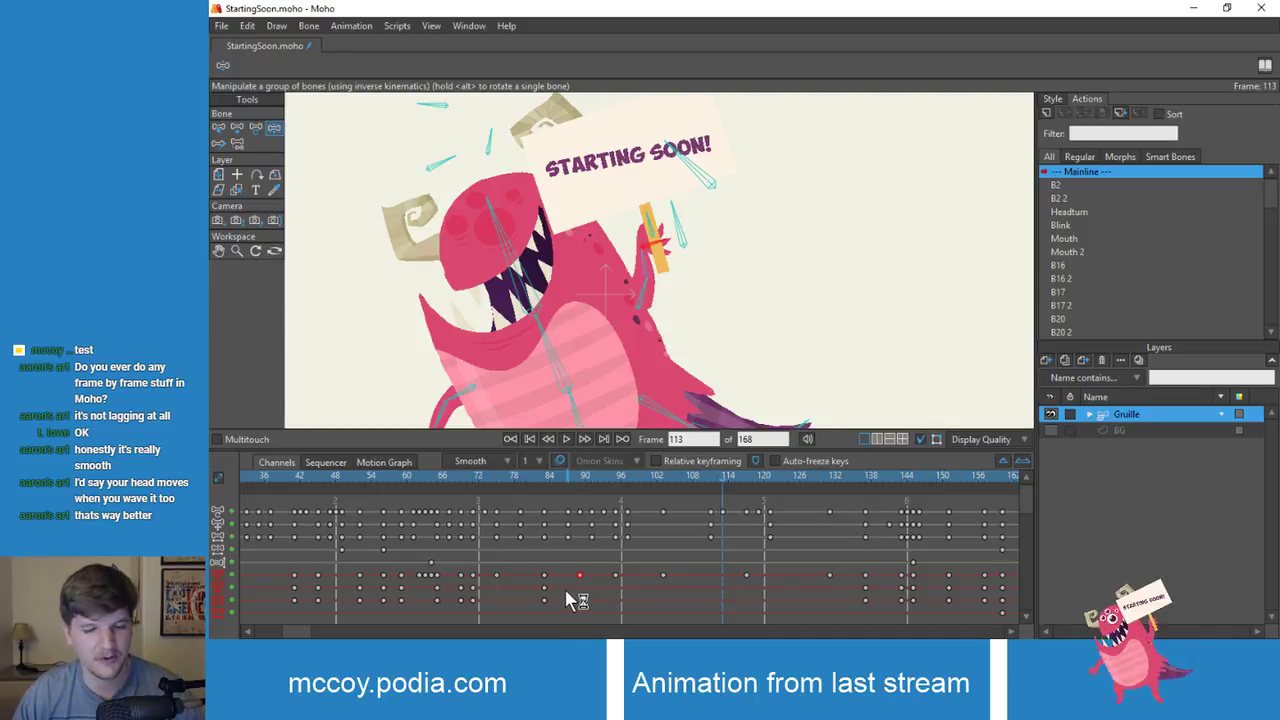
Step: Try deleting the sign arm keys at frames 83 and 103, and undo both deletions
click(498, 475)
drag(498, 474, 542, 497)
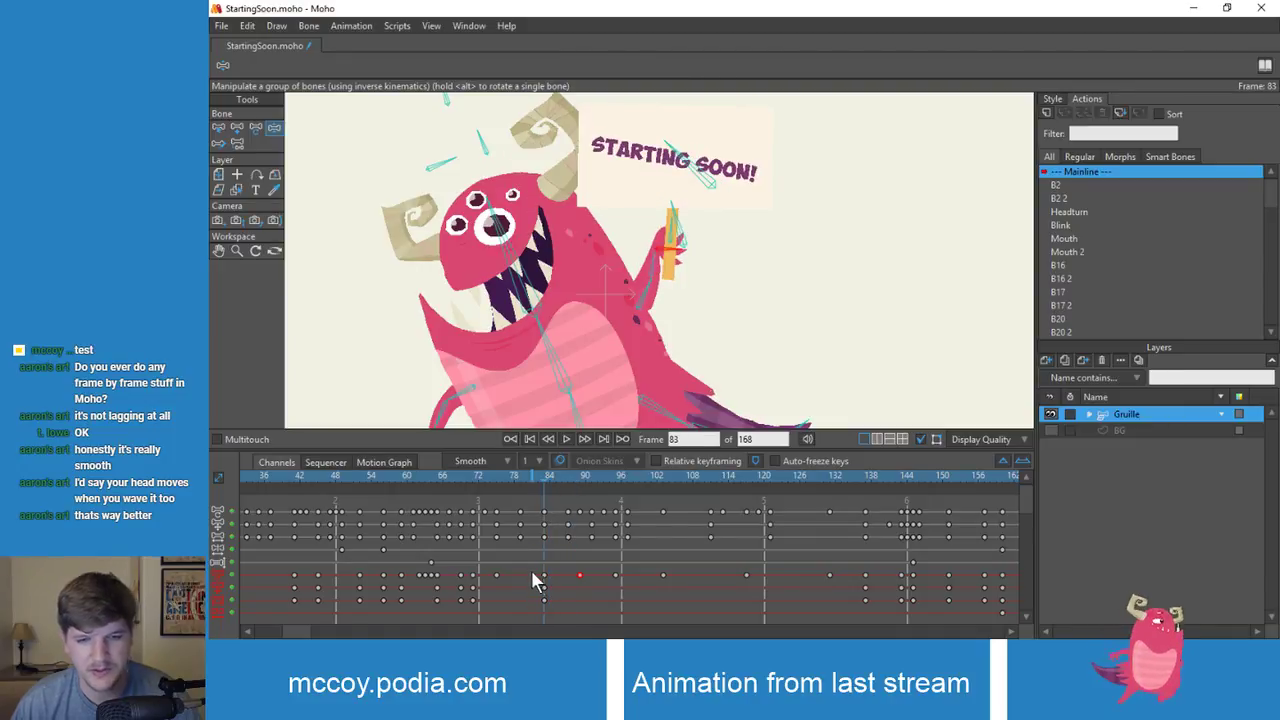
drag(531, 569, 552, 613)
key(Delete)
drag(654, 569, 668, 597)
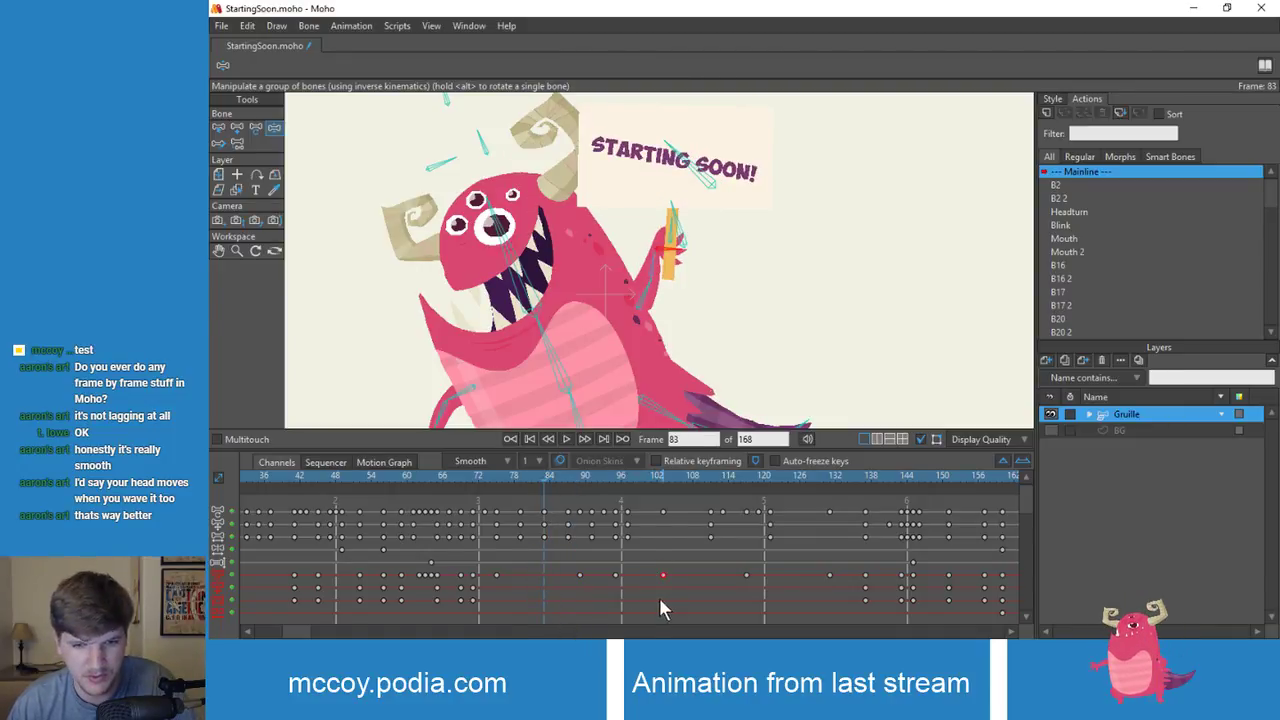
key(Delete)
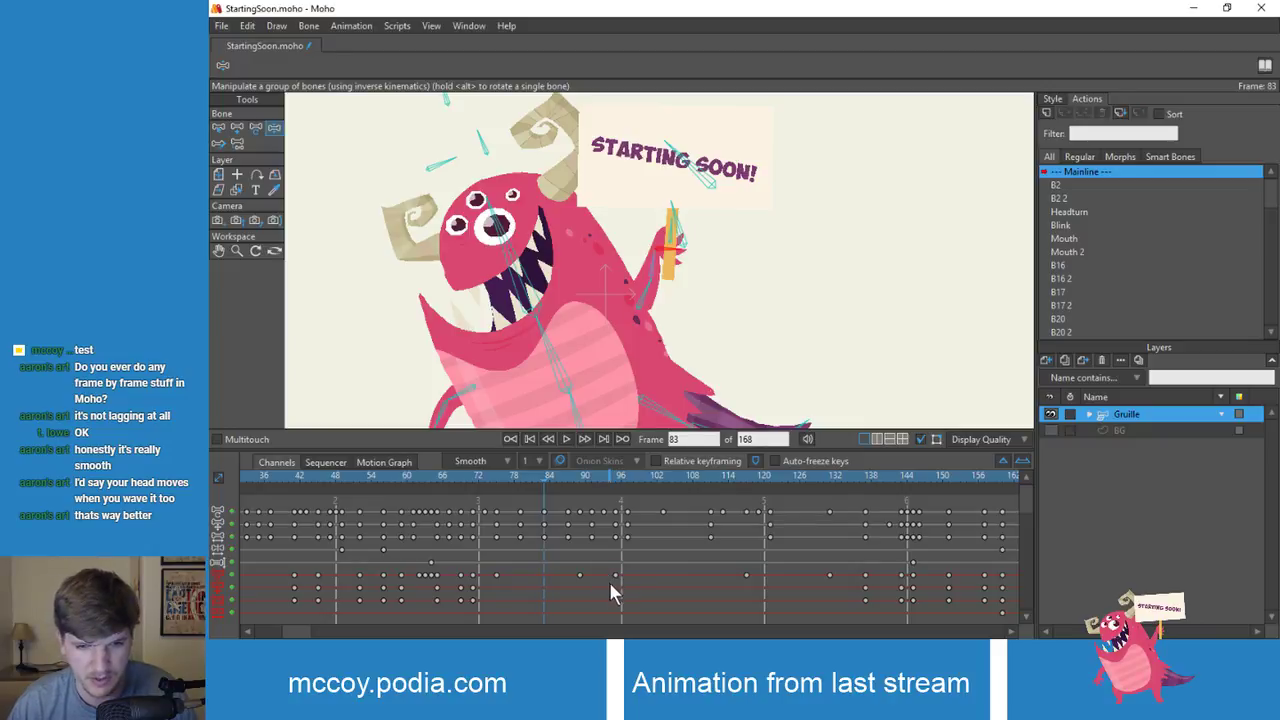
key(ctrl+z)
key(ctrl+z)
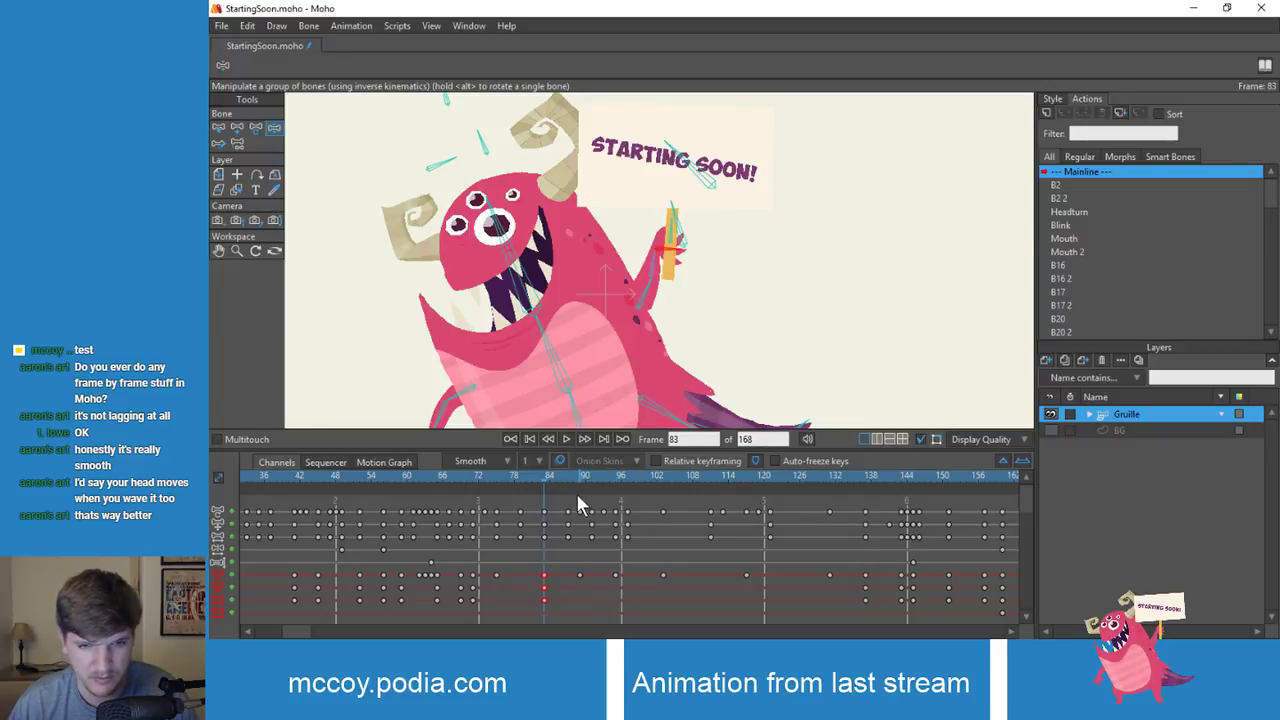
Step: Delete the sign arm key at frame 95
click(611, 588)
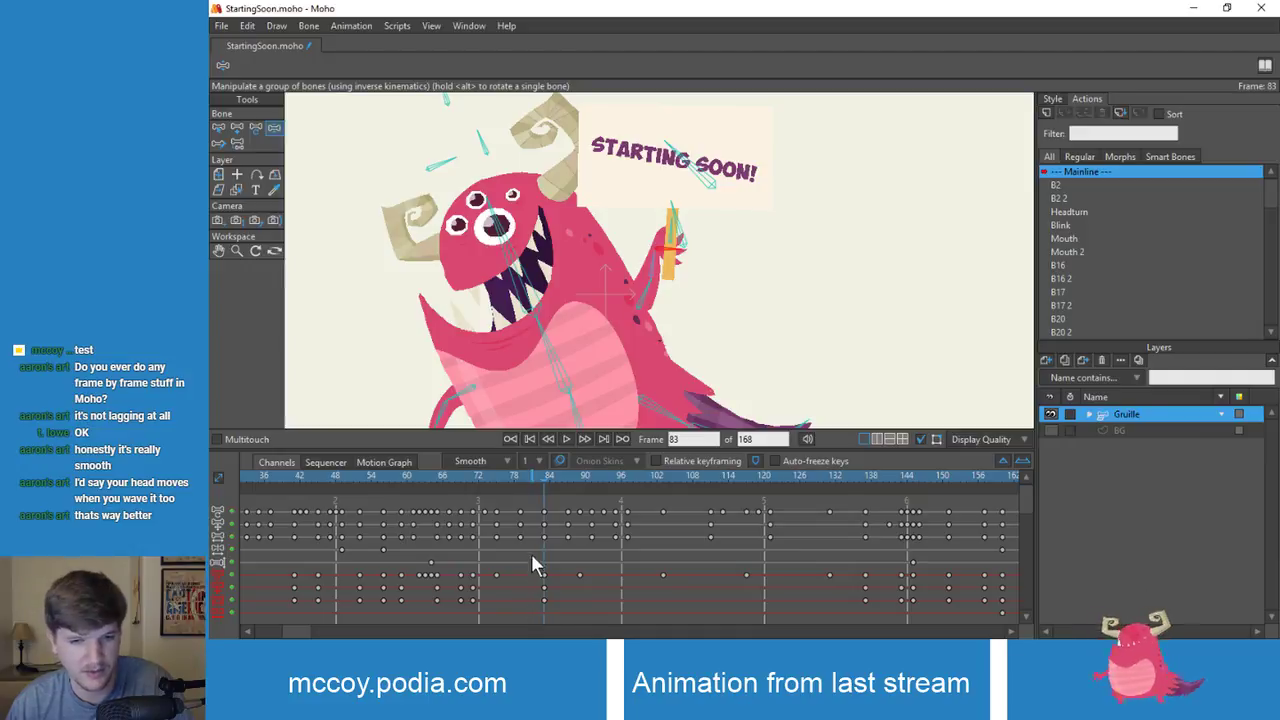
Step: Try deleting the sign arm keys at frame 83 and undo the deletion
drag(531, 563, 556, 614)
key(Delete)
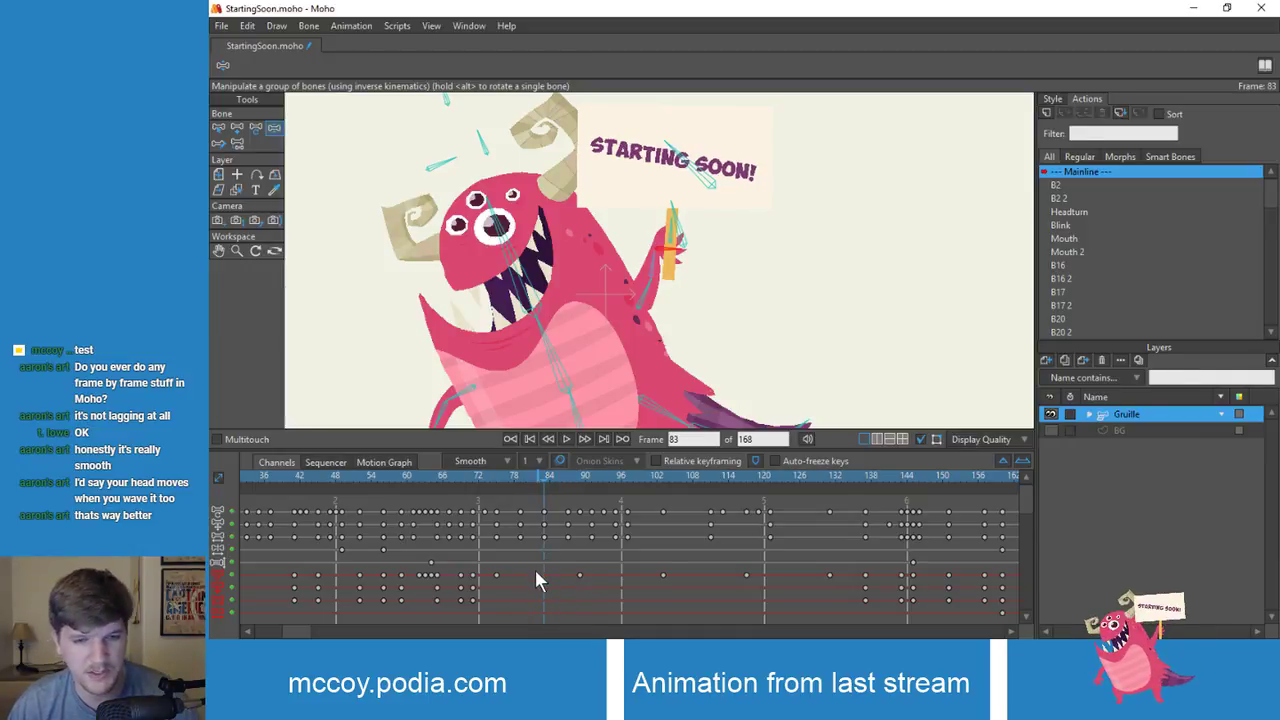
key(z)
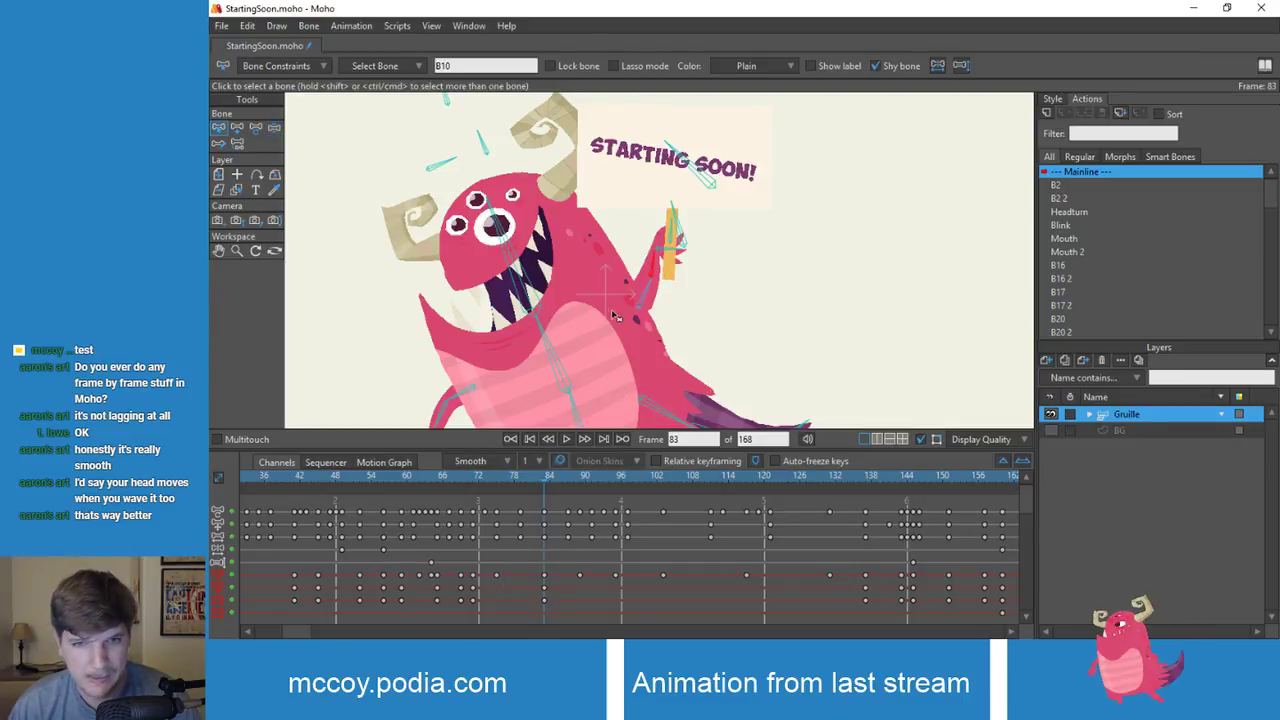
Step: Delete the sign arm's in-between keys at frames 79, 83, 91 and 95, keeping the wave extremes at frames 75, 89 and 103
click(655, 260)
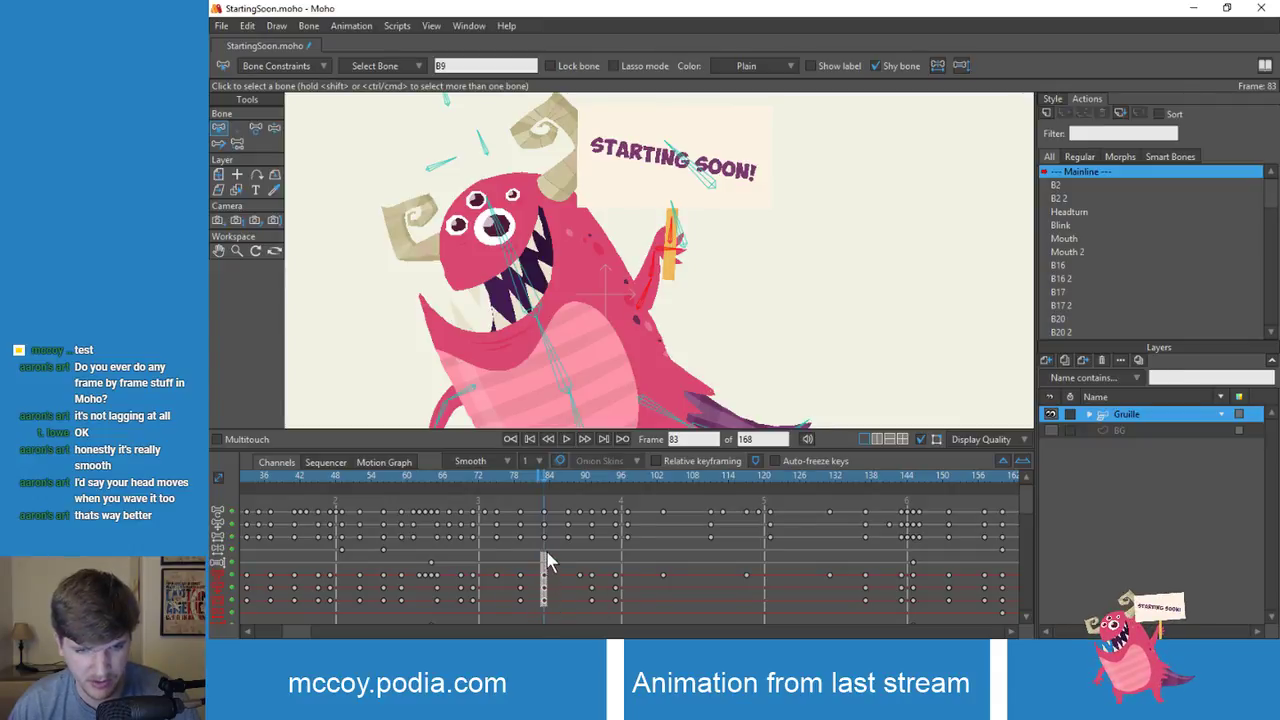
drag(545, 556, 670, 614)
key(Delete)
key(Delete)
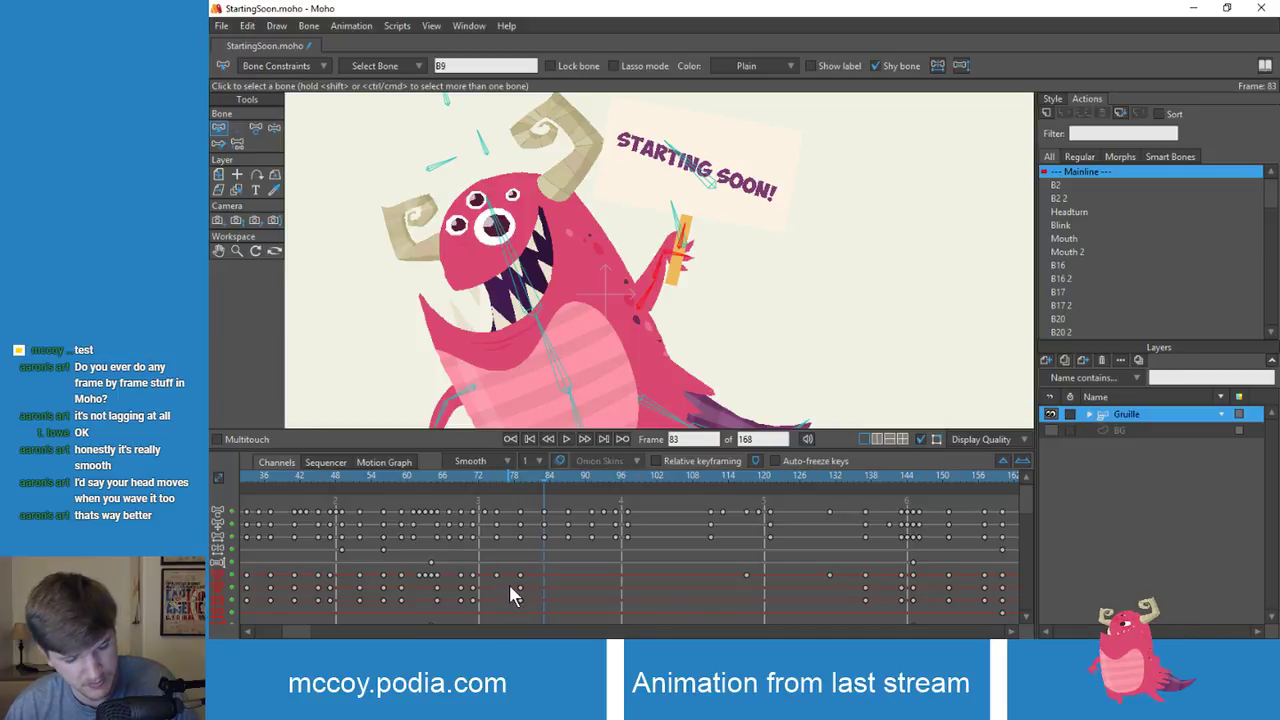
key(ctrl+z)
drag(575, 583, 625, 607)
key(Delete)
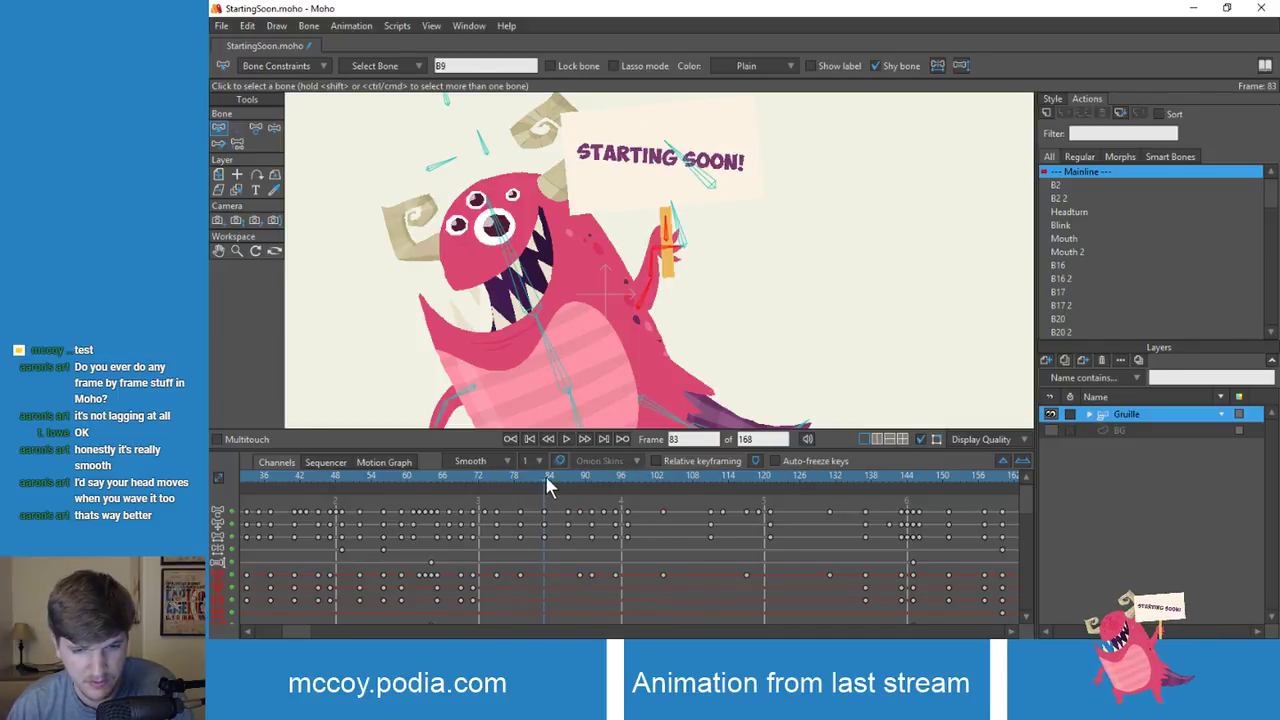
drag(545, 475, 578, 478)
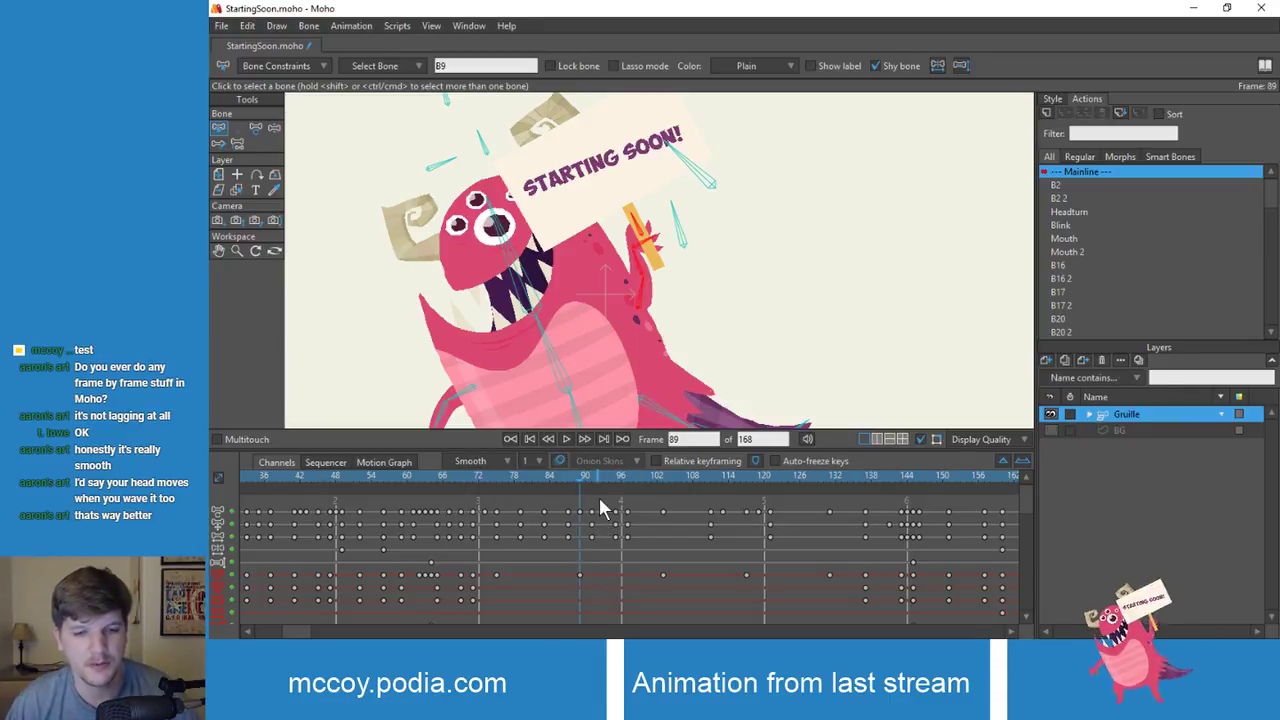
drag(533, 478, 498, 482)
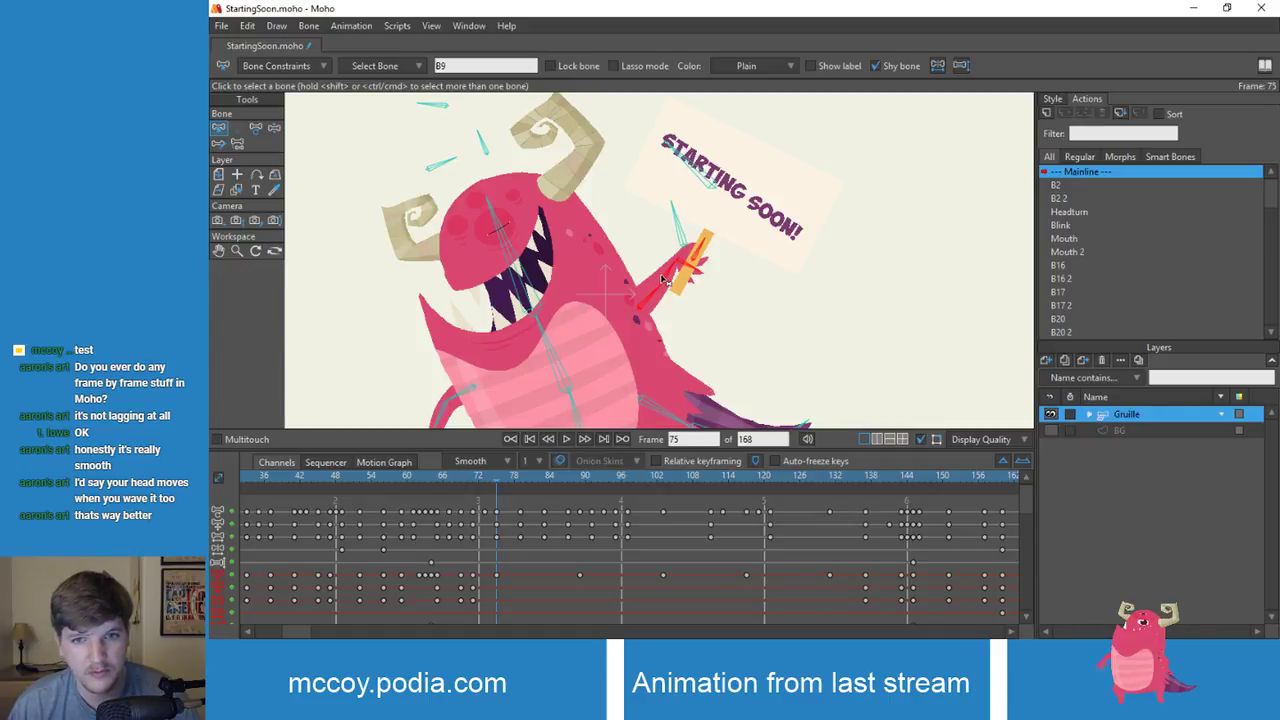
Step: Set bone B10's wave keys from frame 75 to 131 to Bezier interpolation and display its angle curve in the motion graph
drag(490, 574, 834, 586)
right_click(832, 583)
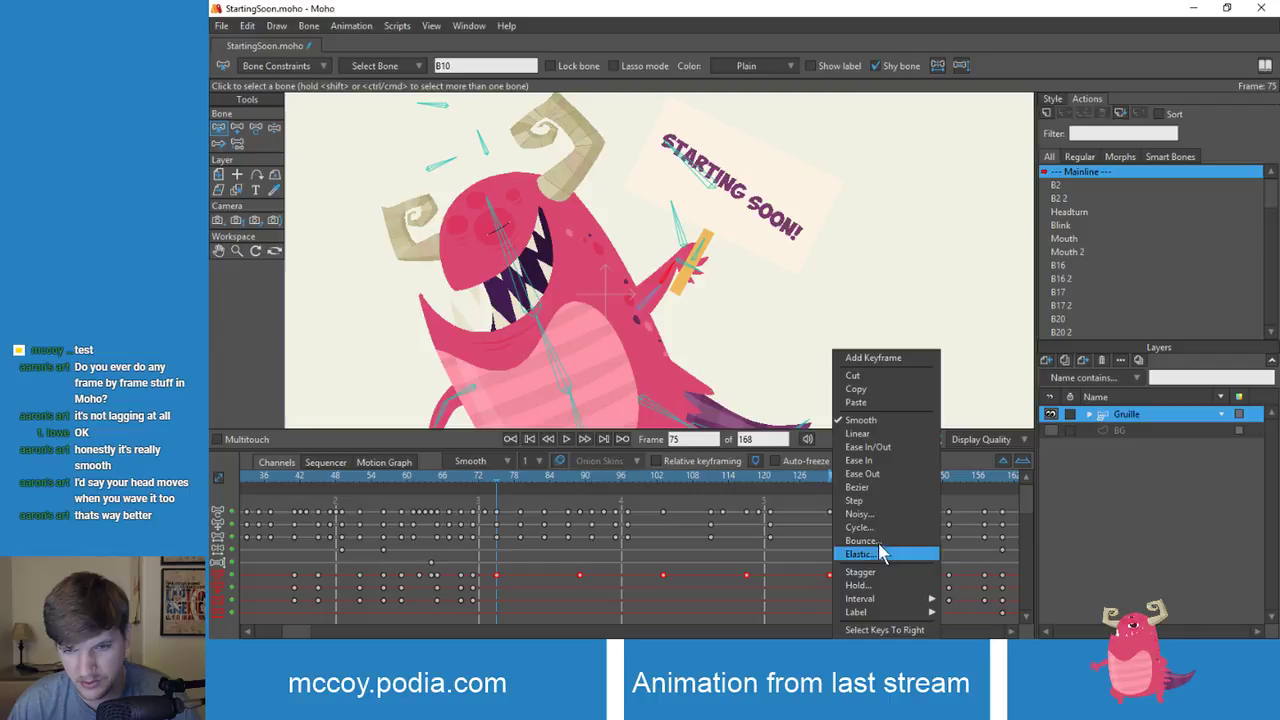
click(763, 575)
click(630, 596)
click(393, 465)
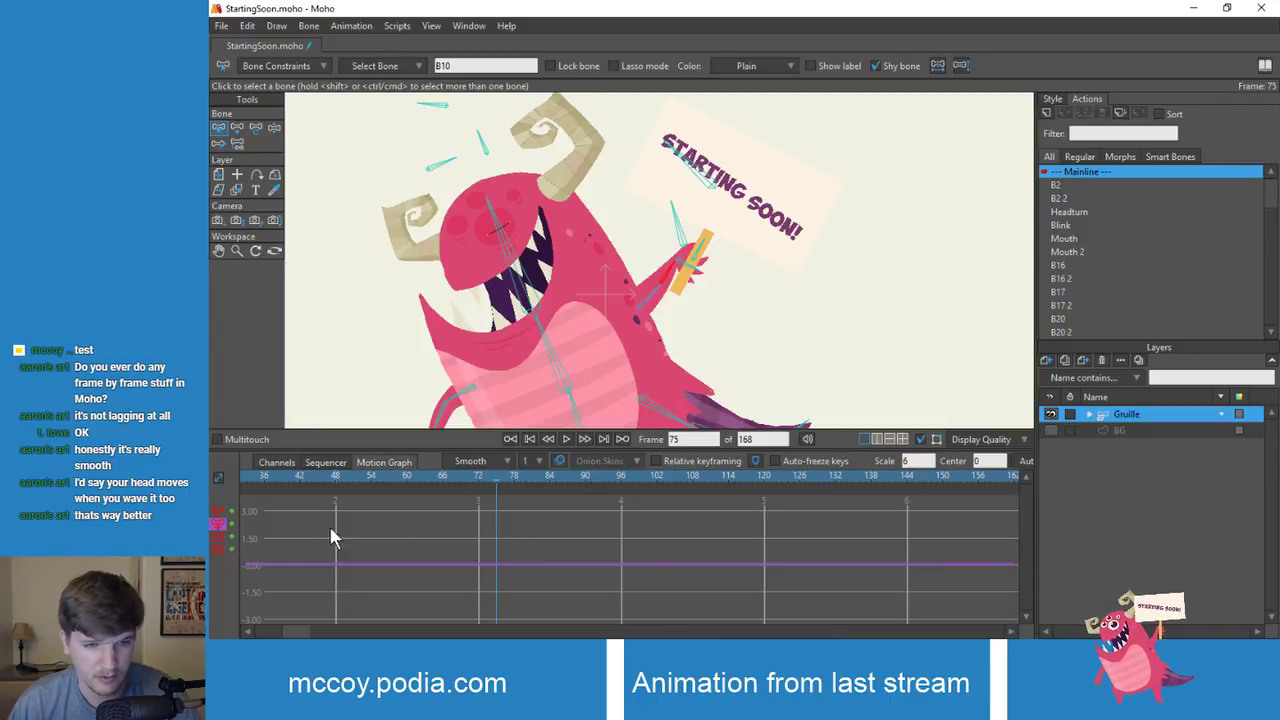
click(217, 524)
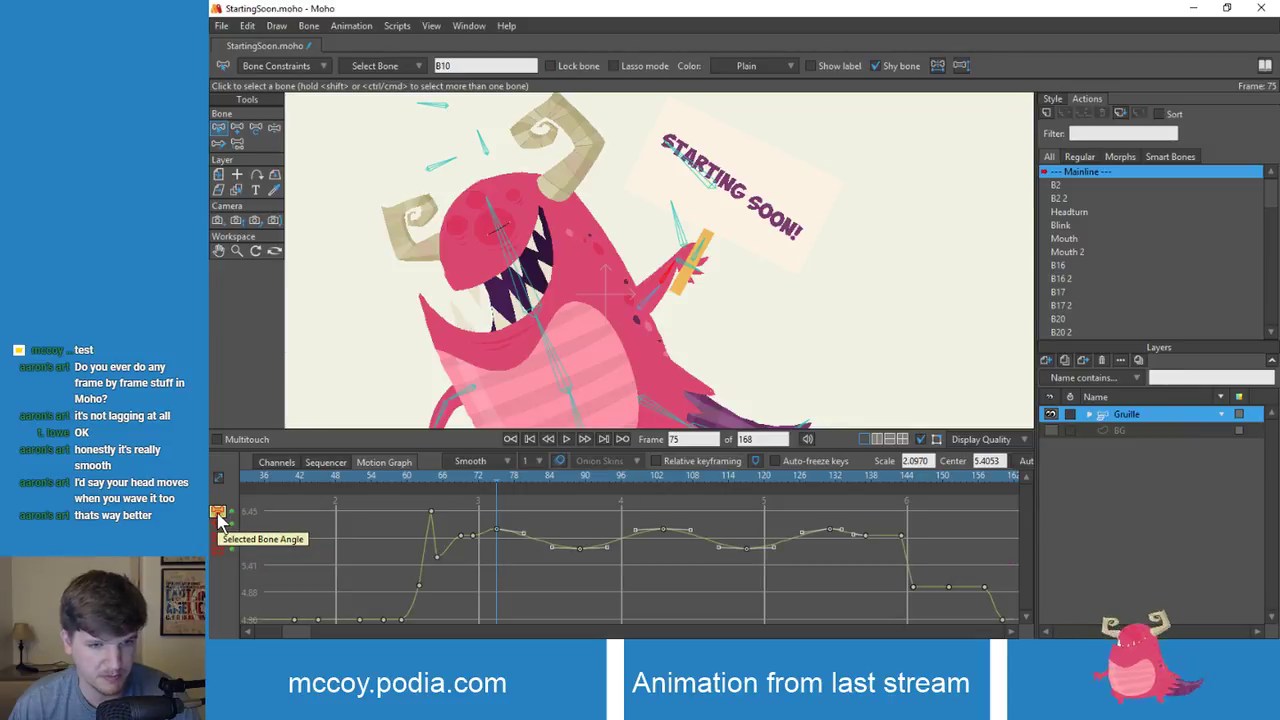
Step: Lengthen the outgoing Bezier handles of B10's keys at frames 89 and 103 to about frames 103 and 117, and play back the wave
drag(450, 480, 683, 548)
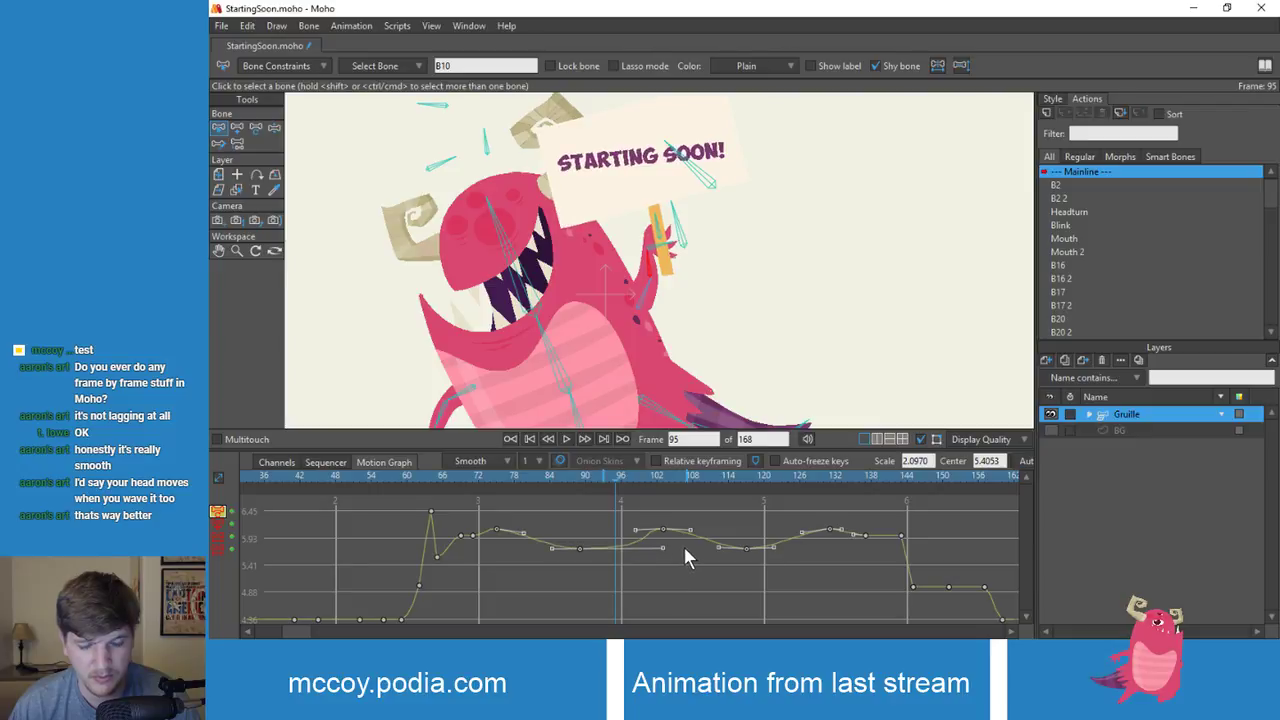
click(511, 476)
drag(511, 477, 637, 528)
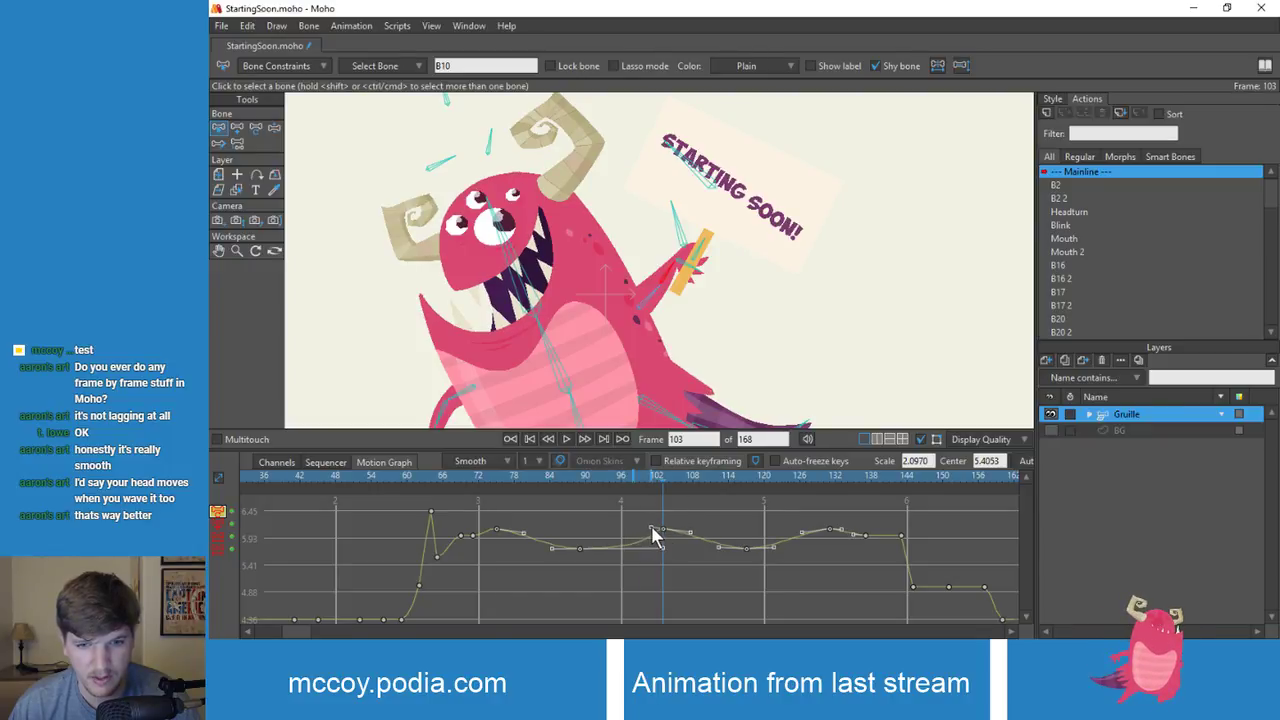
key(ctrl+z)
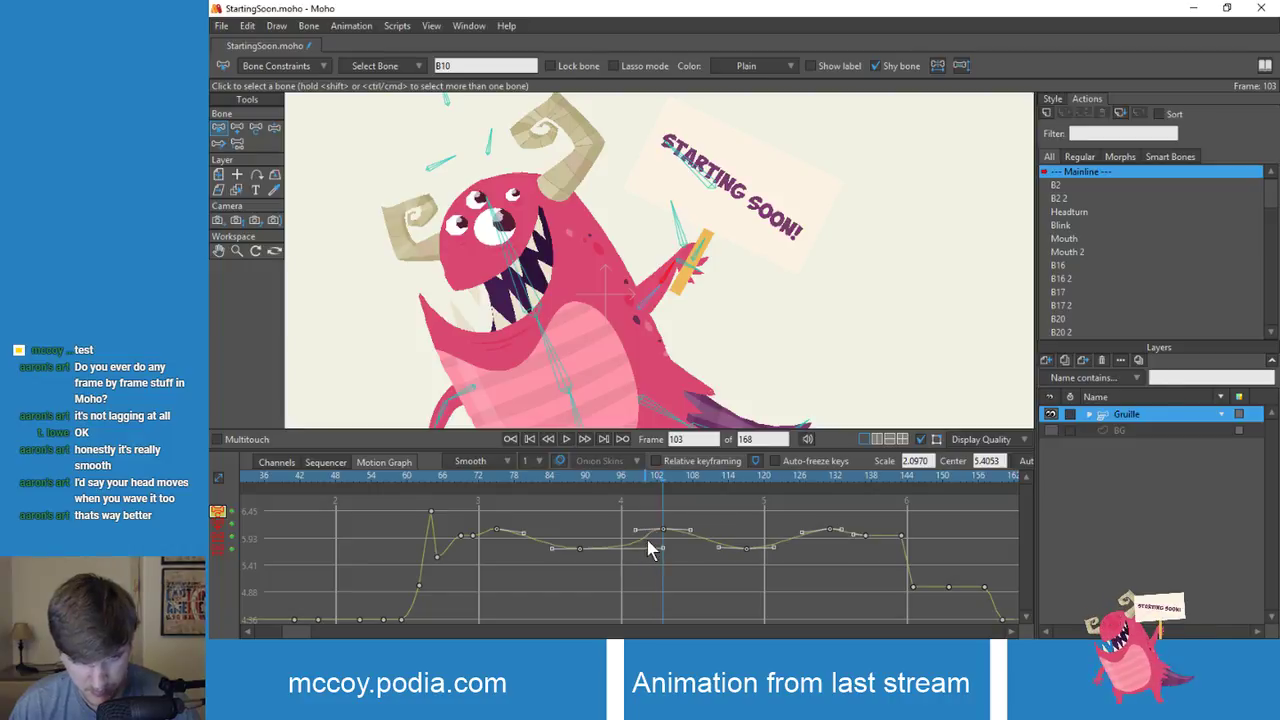
drag(633, 487, 749, 532)
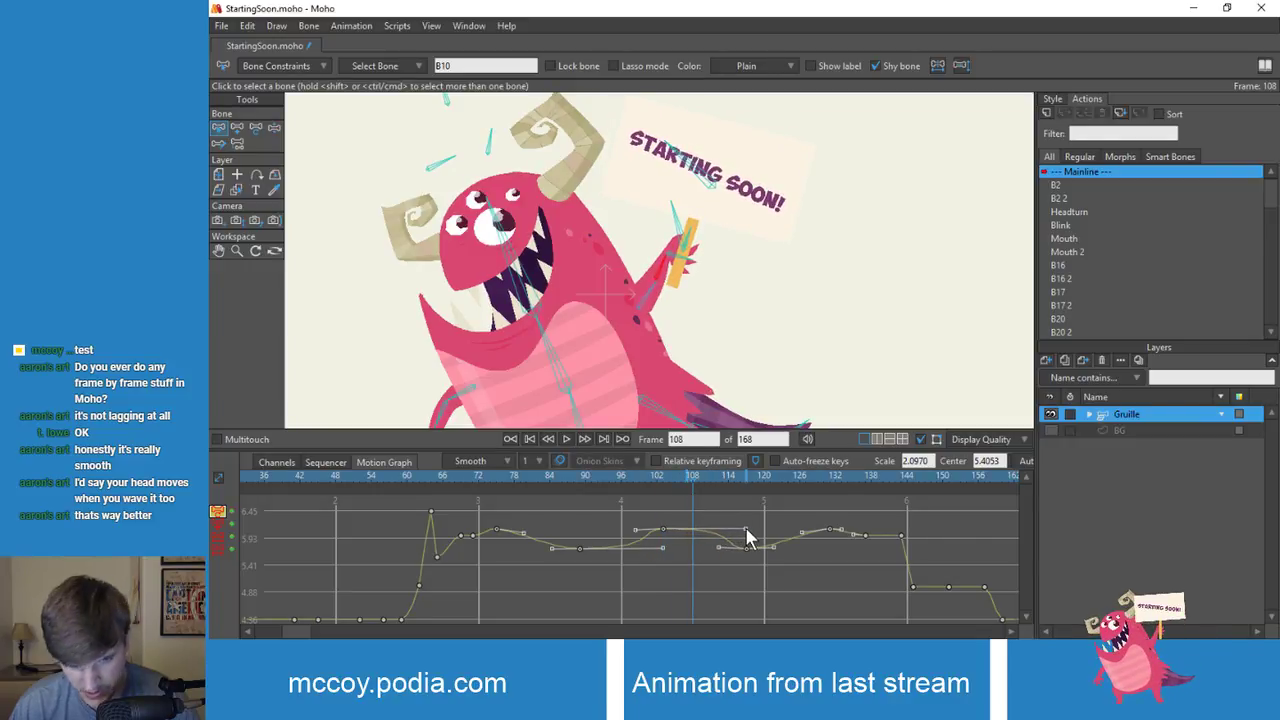
drag(686, 477, 480, 480)
key(space)
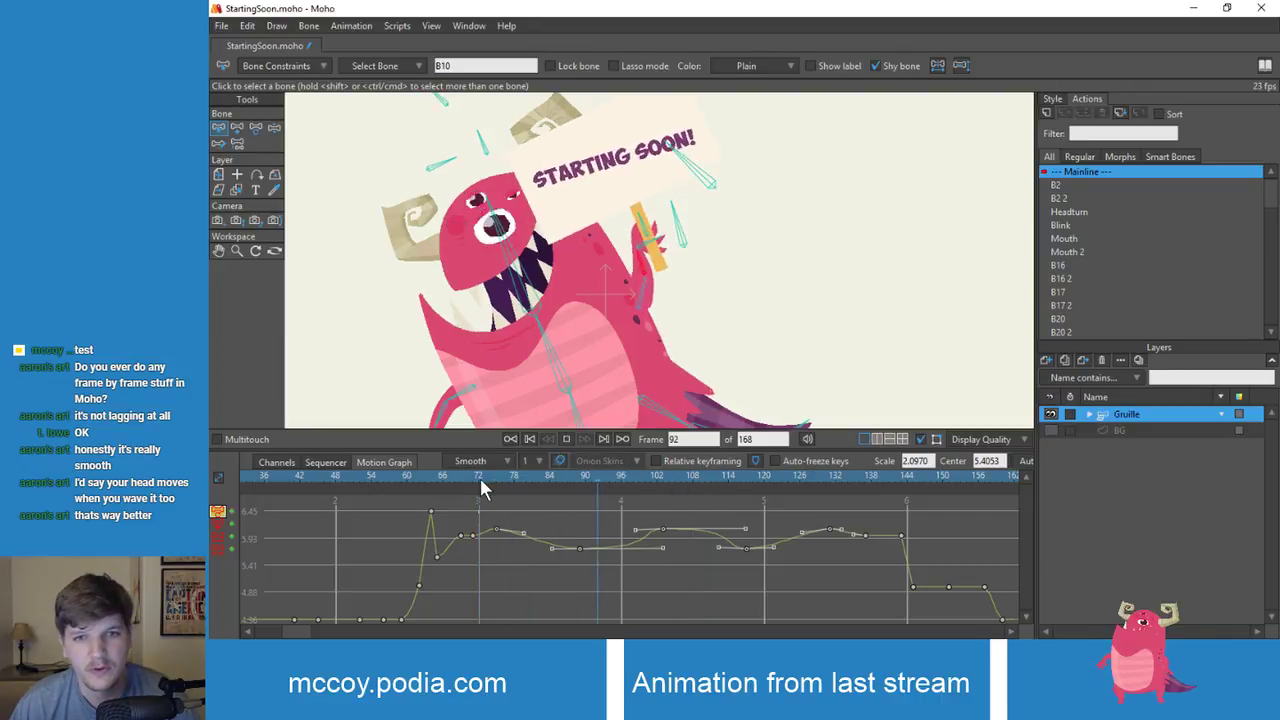
drag(514, 474, 668, 480)
key(space)
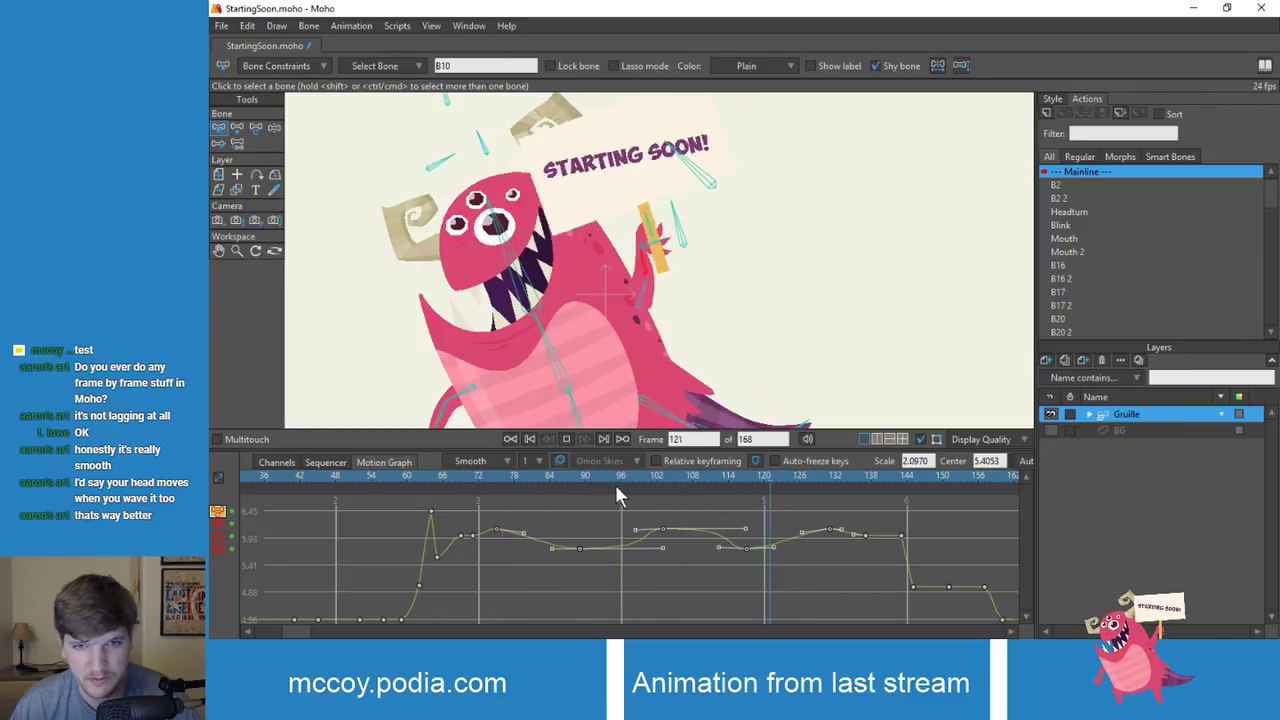
Step: Lengthen B10's outgoing handle at frame 75 to about frame 81 and its incoming handle at frame 89 to about frame 78, and preview
click(525, 474)
drag(525, 478, 495, 479)
mouse_move(513, 533)
mouse_down()
mouse_move(583, 526)
mouse_move(515, 549)
mouse_move(534, 528)
mouse_up()
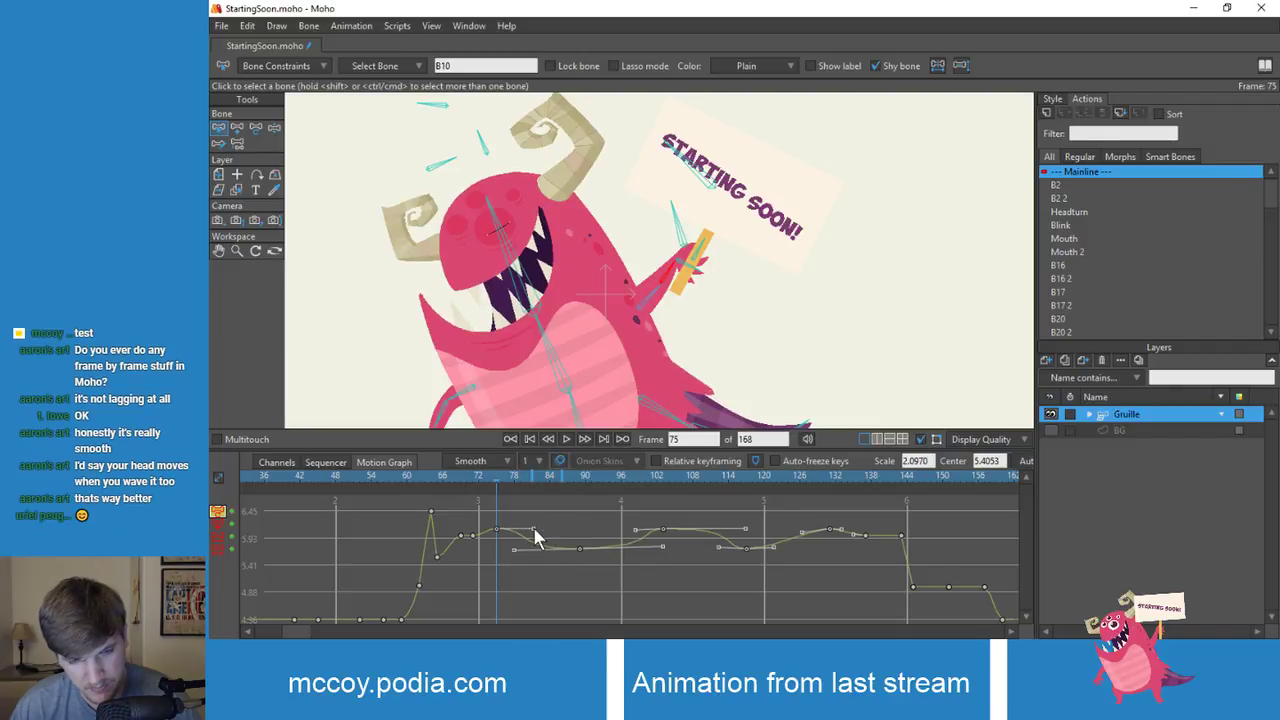
key(space)
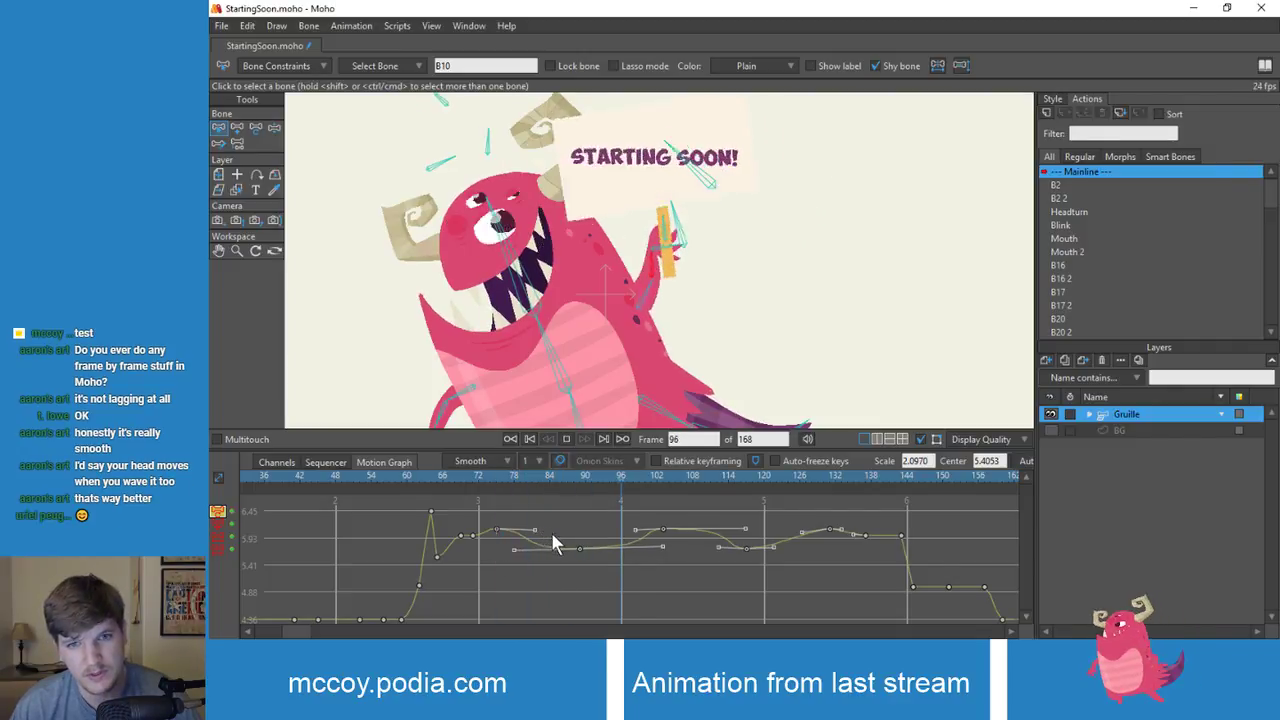
click(489, 480)
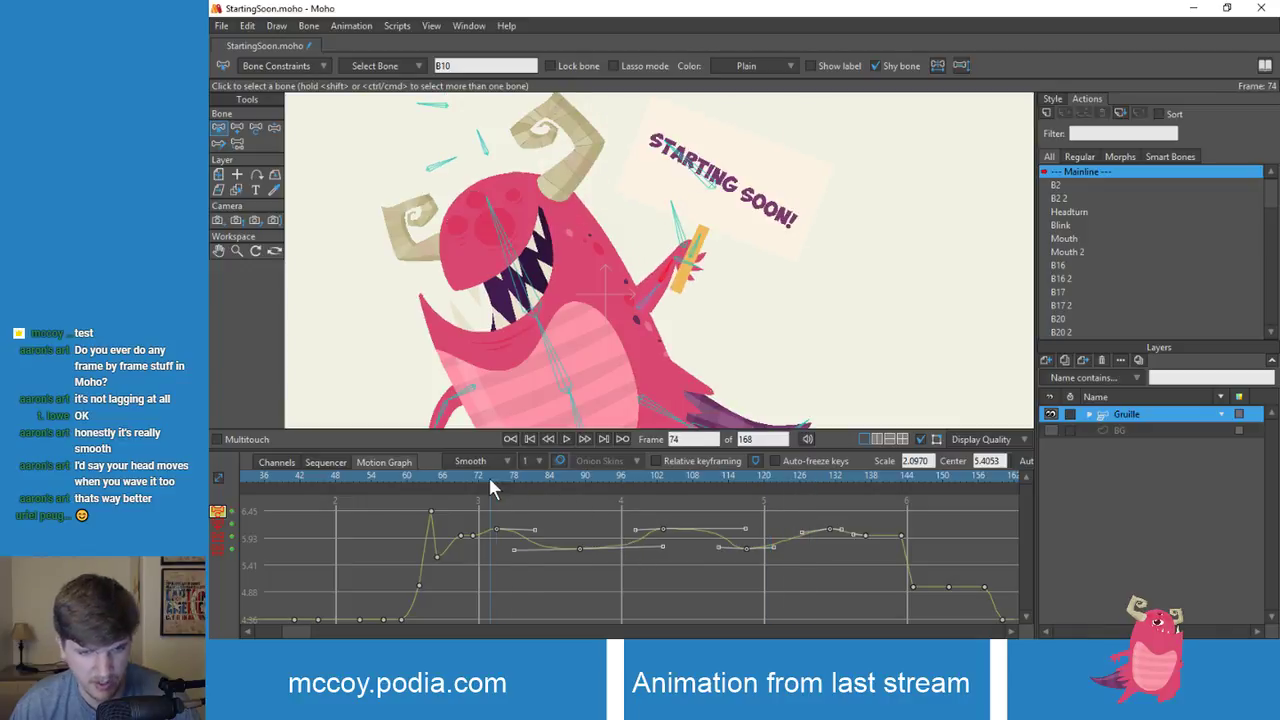
Step: Extend the incoming handle of B10's key at frame 131 back to about frame 121 and play back the wave from frame 70
drag(489, 480, 677, 508)
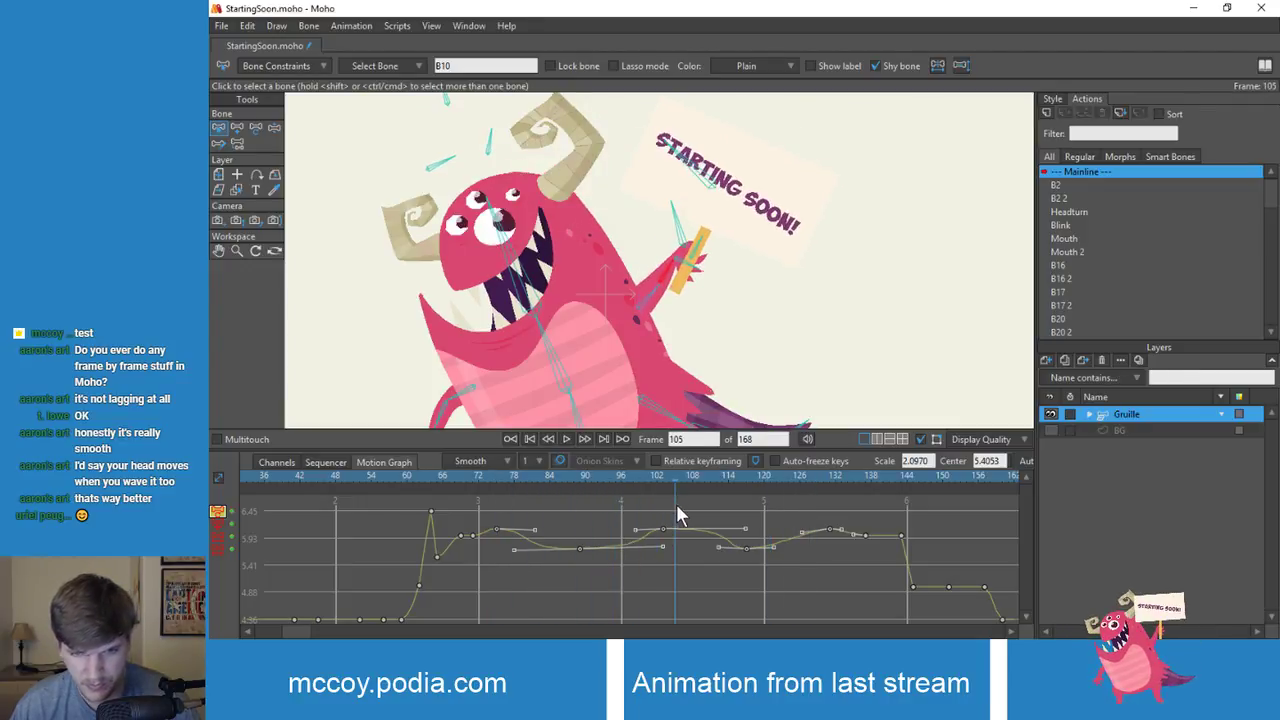
drag(805, 534, 772, 530)
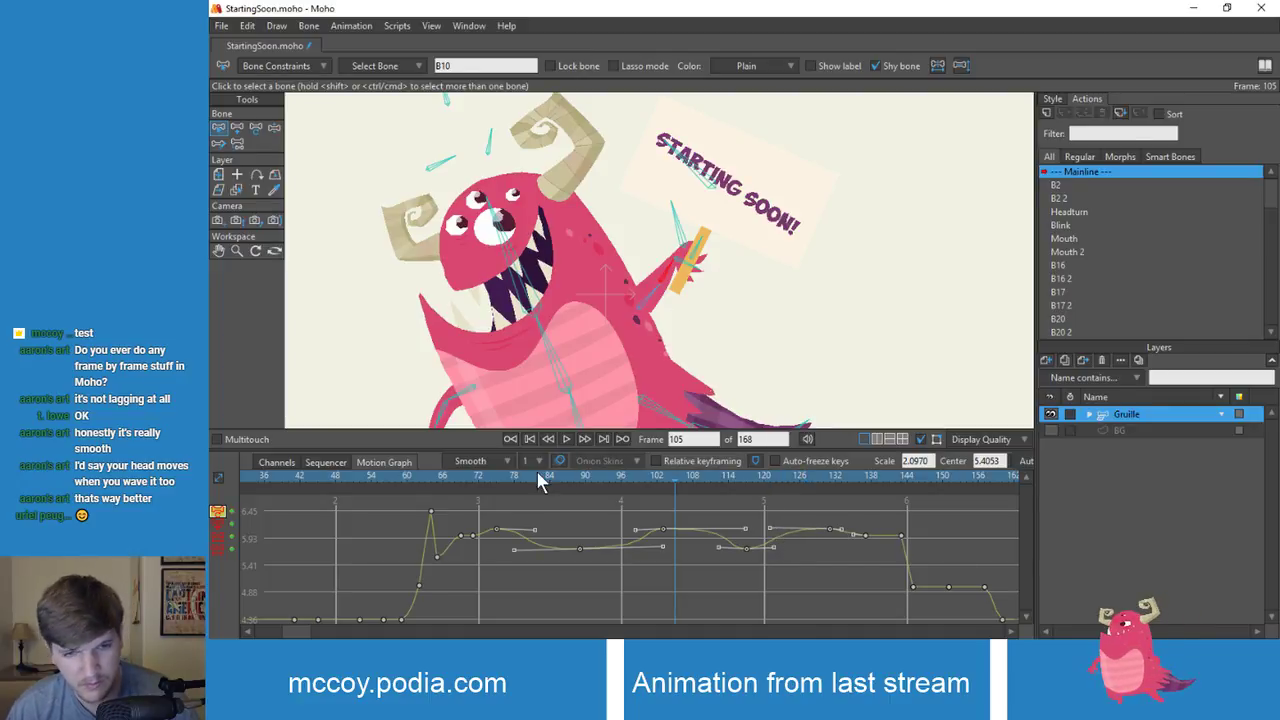
drag(537, 480, 447, 478)
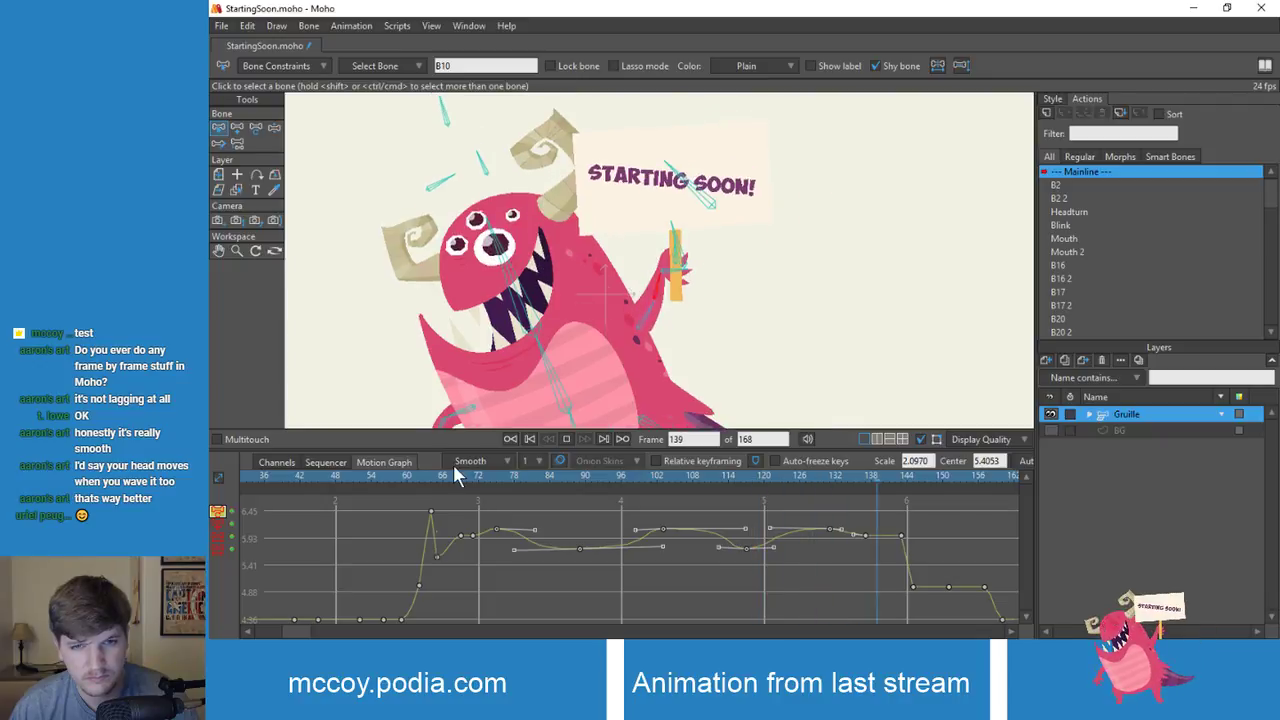
key(space)
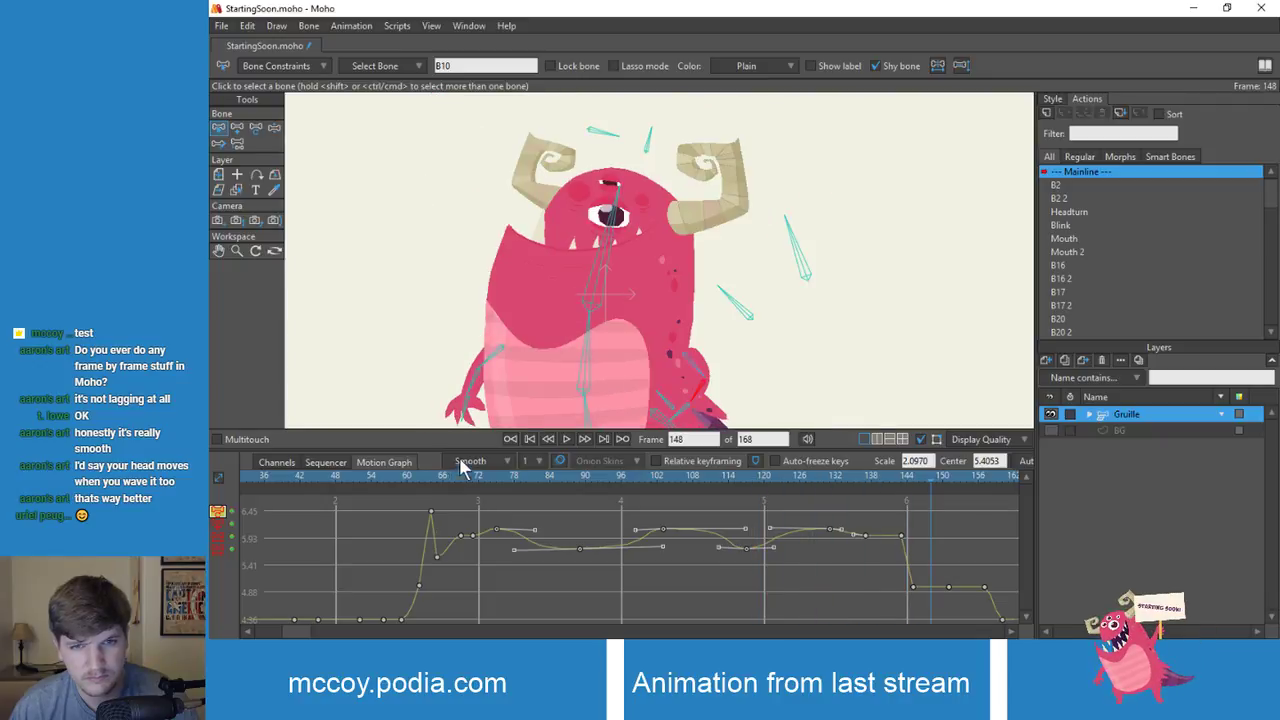
click(463, 476)
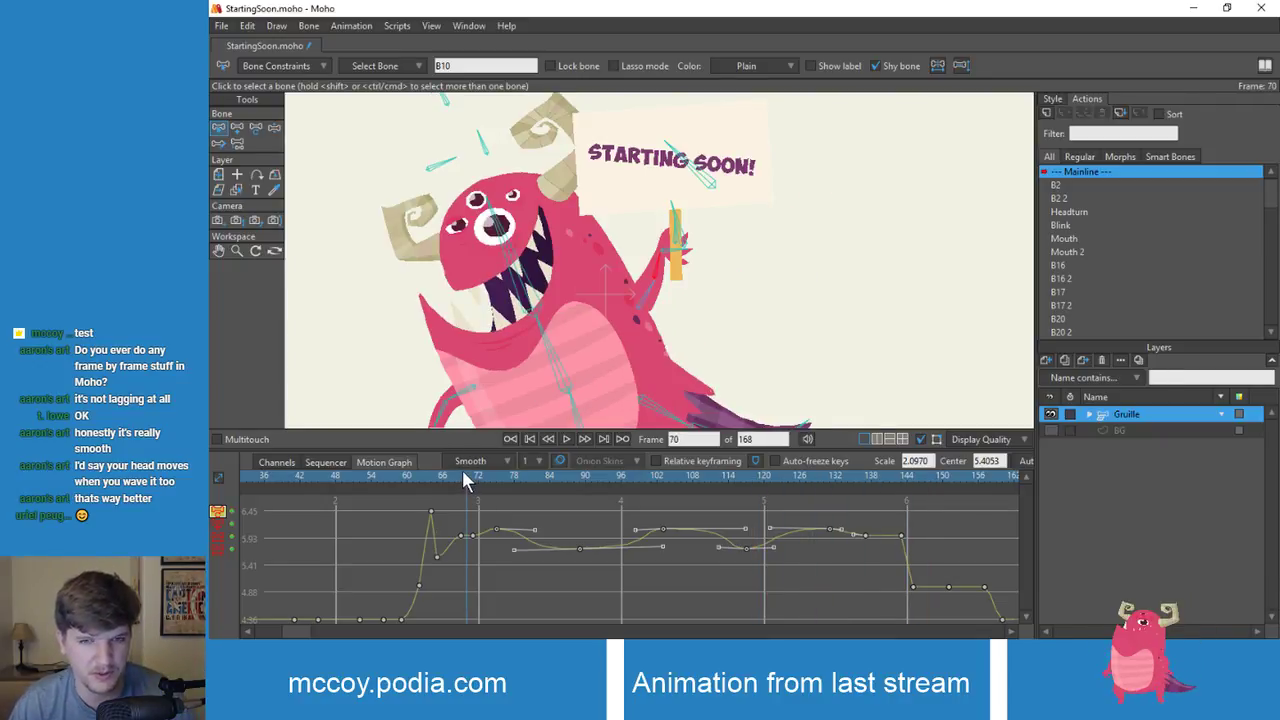
key(space)
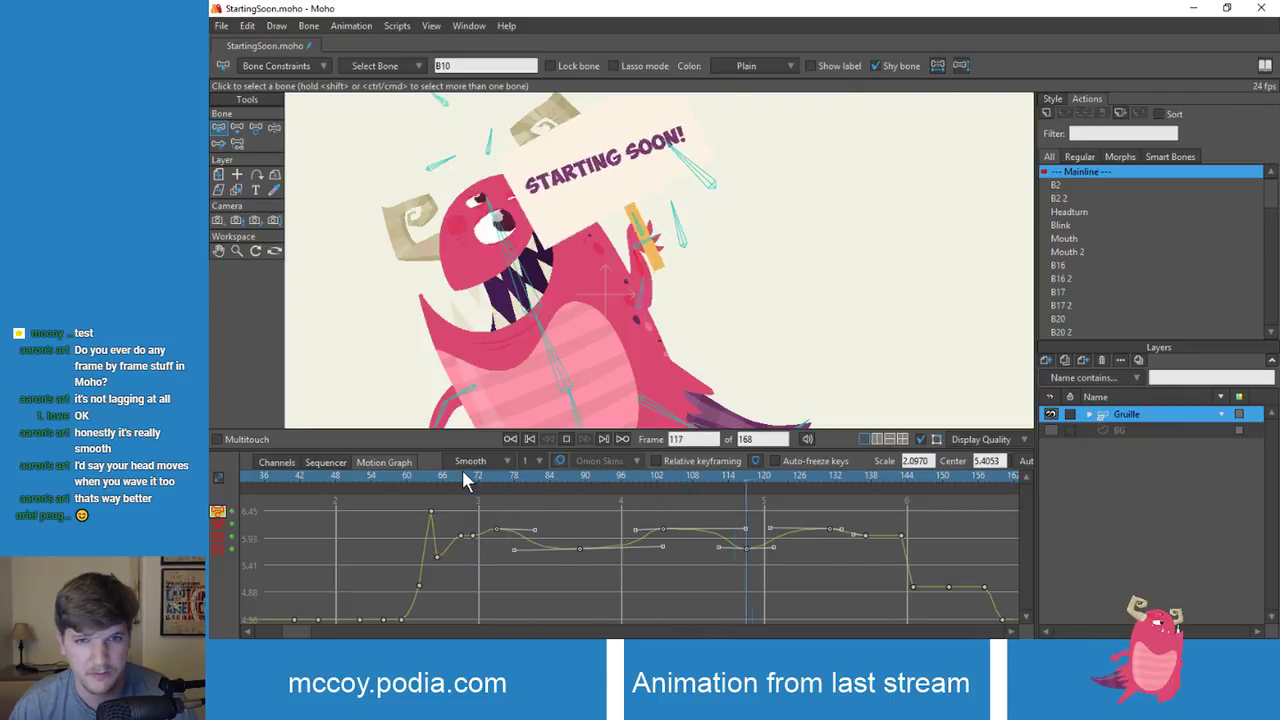
key(space)
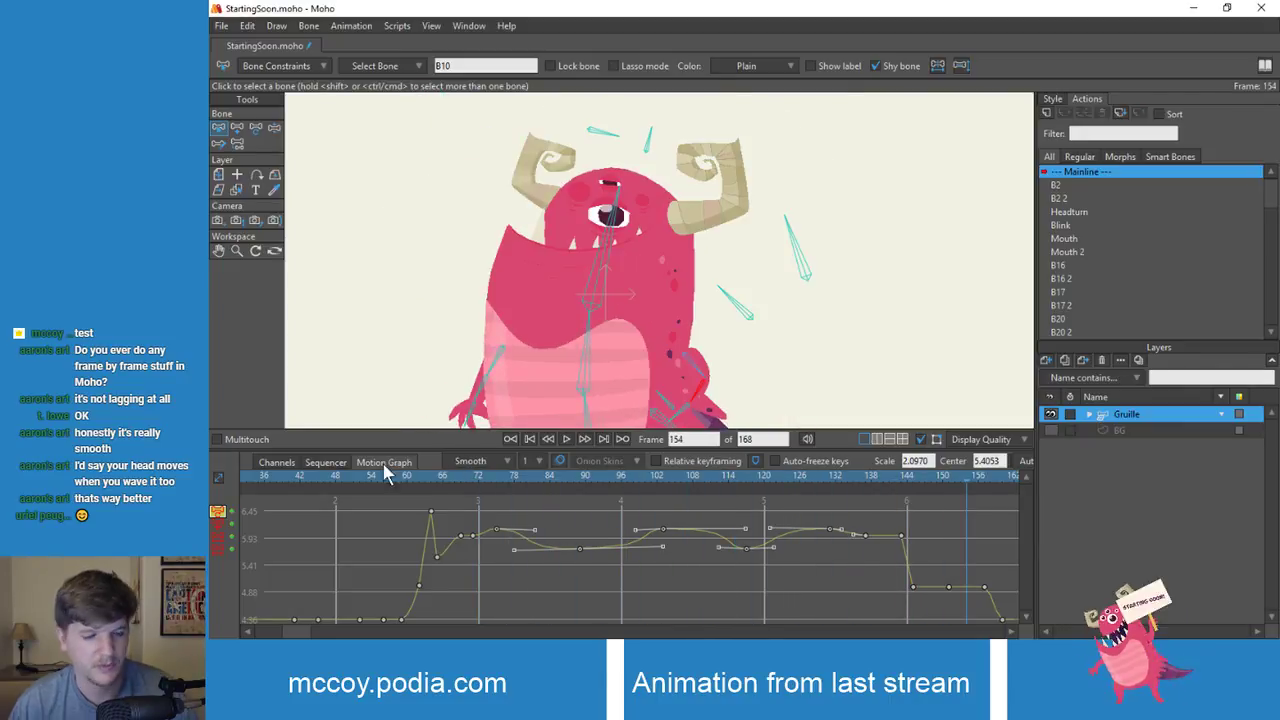
Step: Return to the keyframe channels with nothing selected and examine the whole monster's motion up to frame 66
click(273, 466)
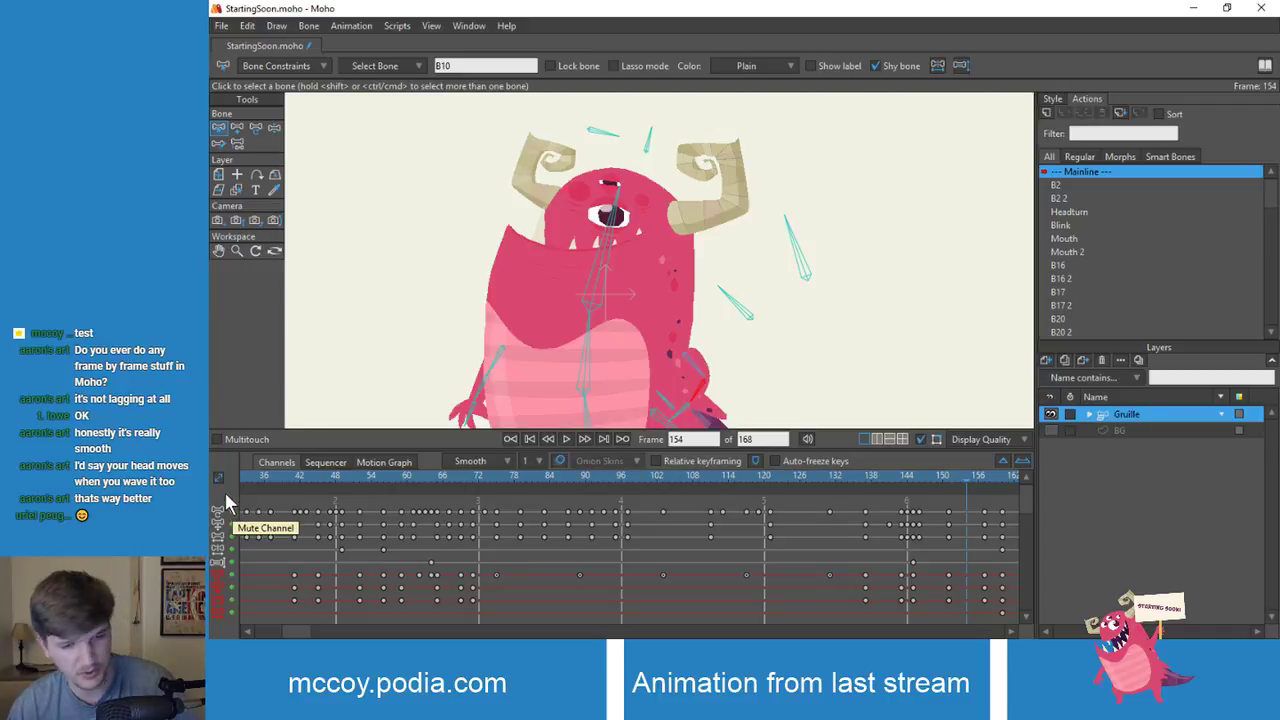
click(357, 363)
scroll(430, 310, down, 5)
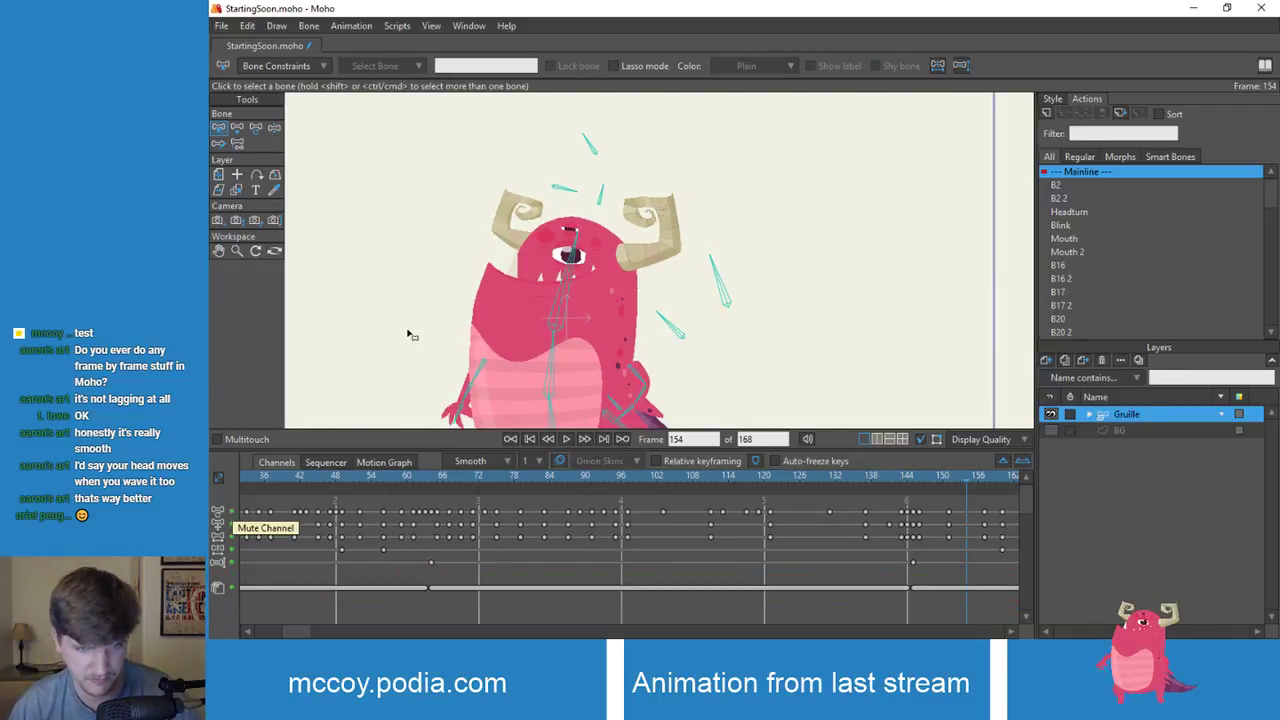
drag(465, 308, 501, 334)
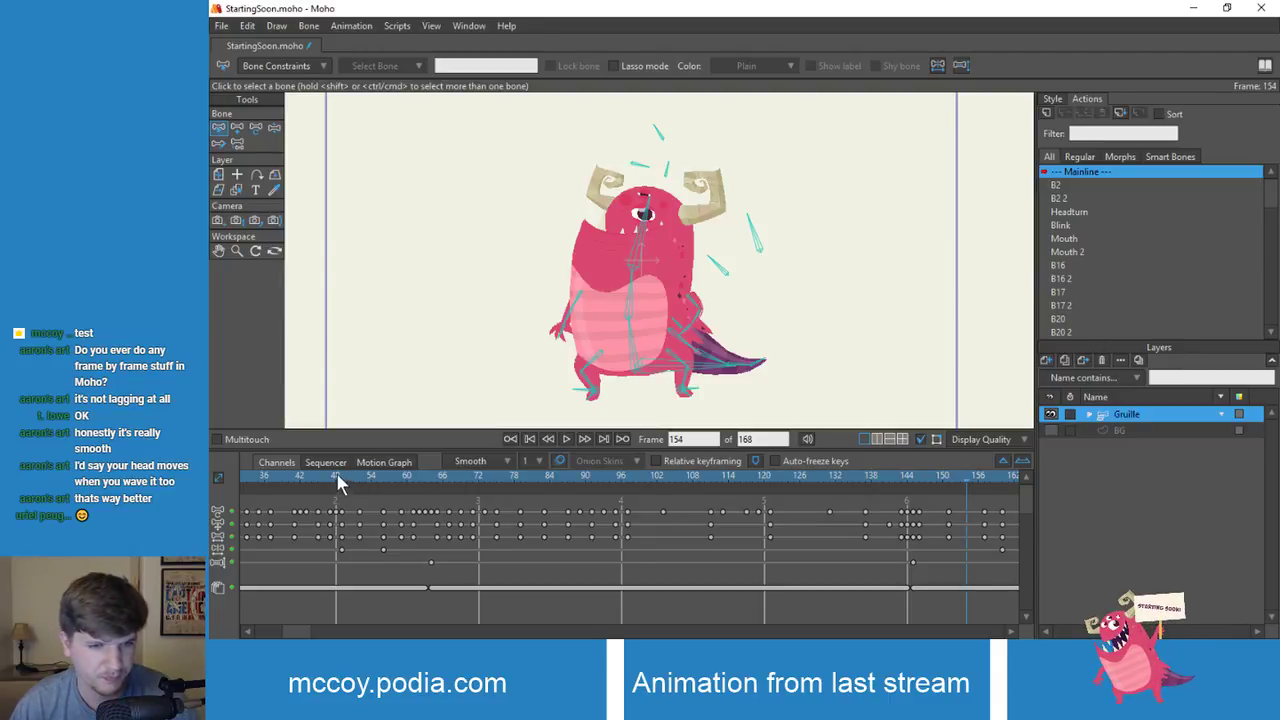
drag(337, 476, 556, 527)
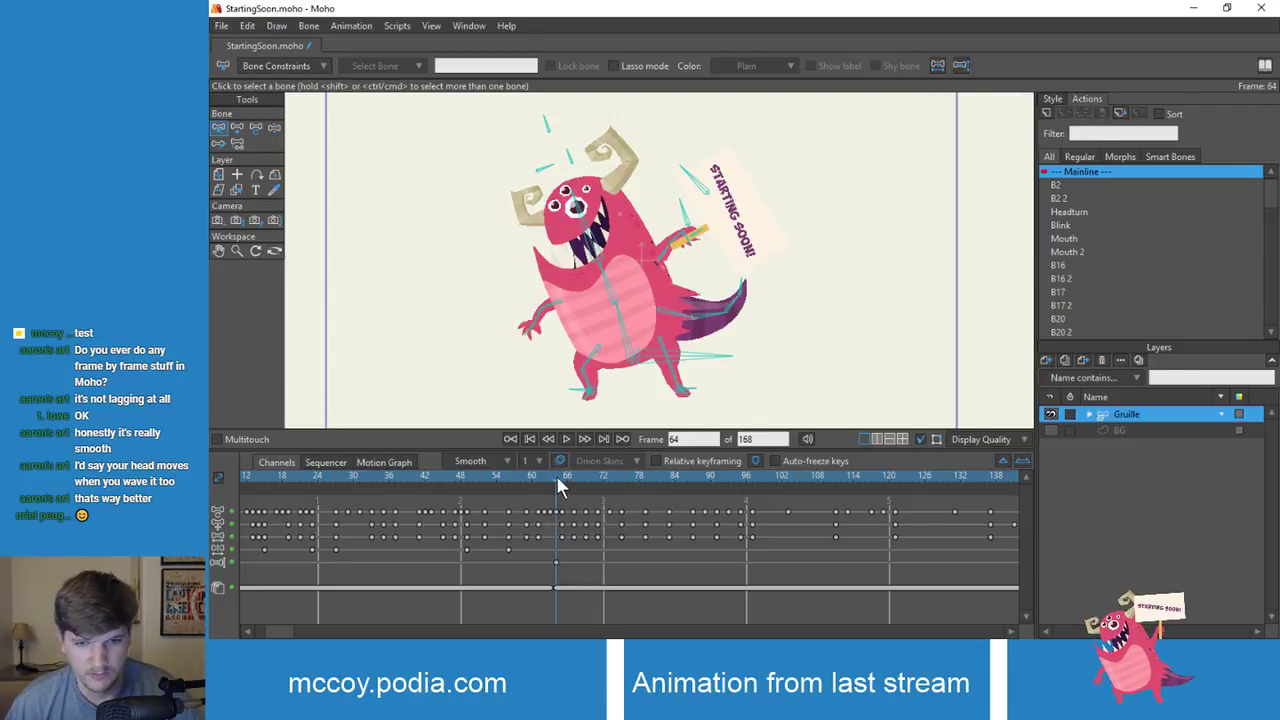
mouse_move(556, 475)
mouse_down()
mouse_move(600, 475)
mouse_move(567, 478)
mouse_up()
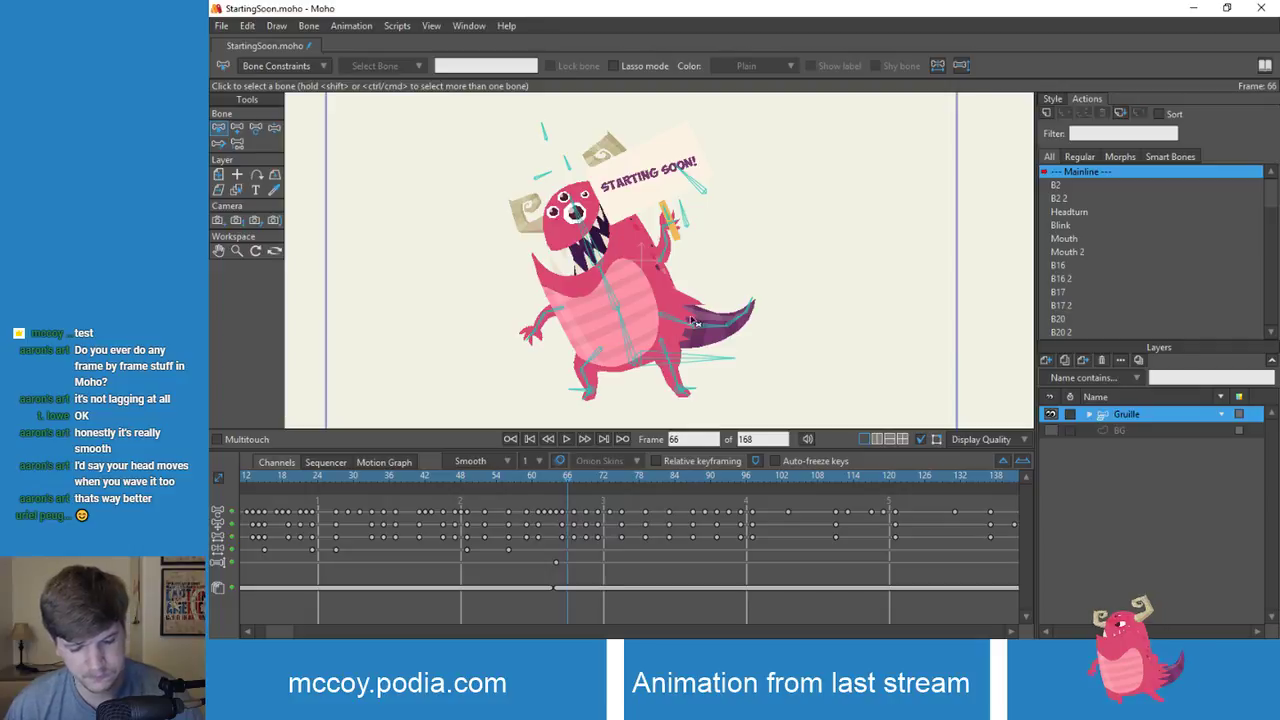
Step: Change the interpolation of the sign arm bones' wave keys from frame 75 to 131
click(664, 249)
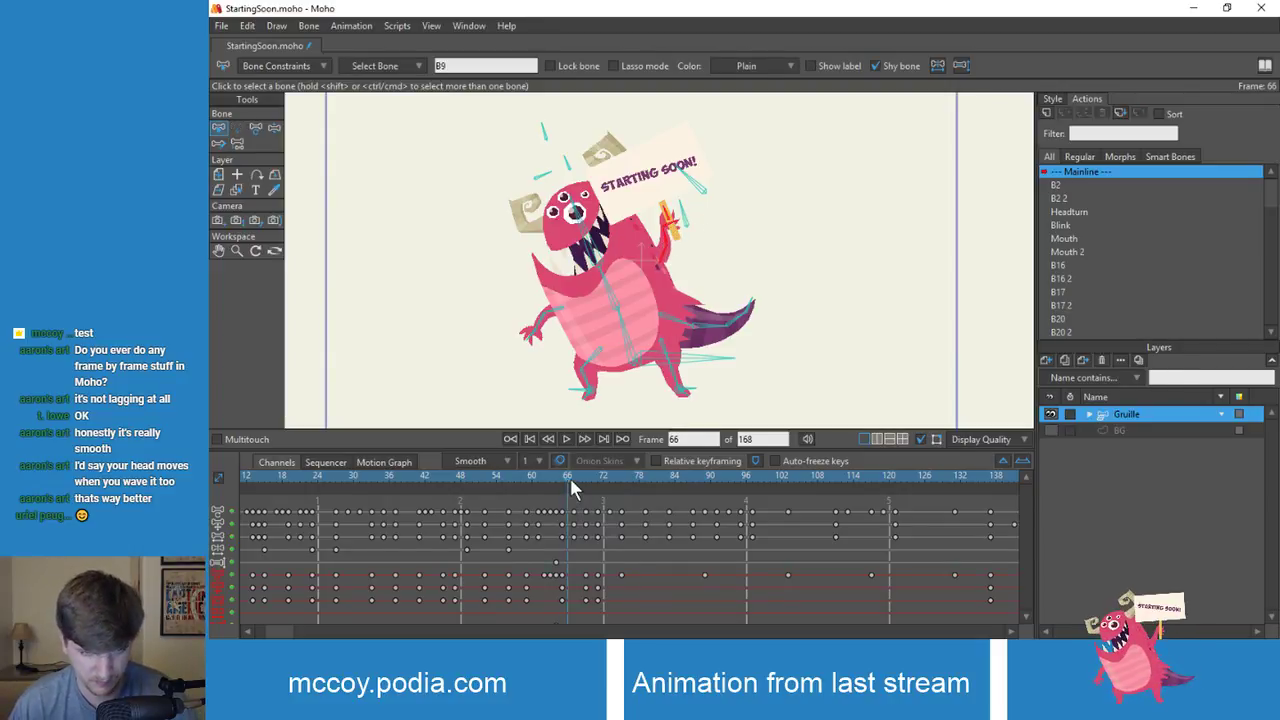
drag(570, 478, 873, 540)
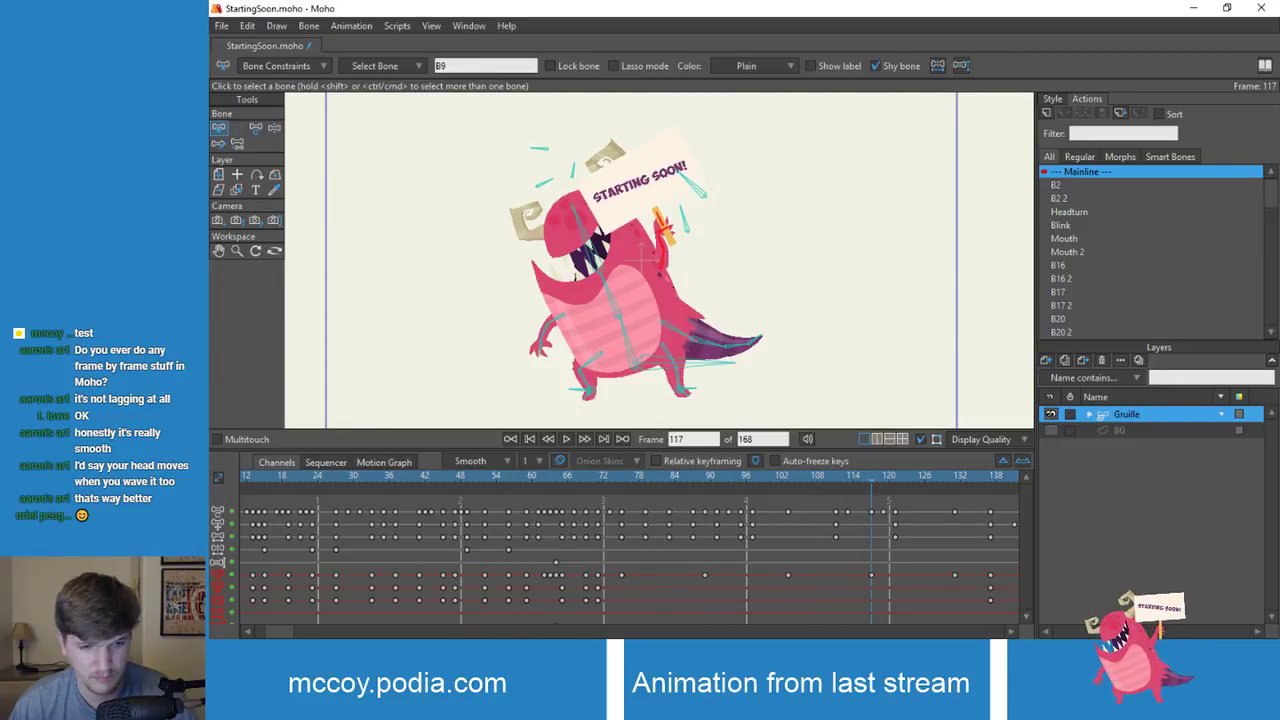
drag(278, 631, 297, 632)
drag(474, 578, 756, 588)
right_click(825, 582)
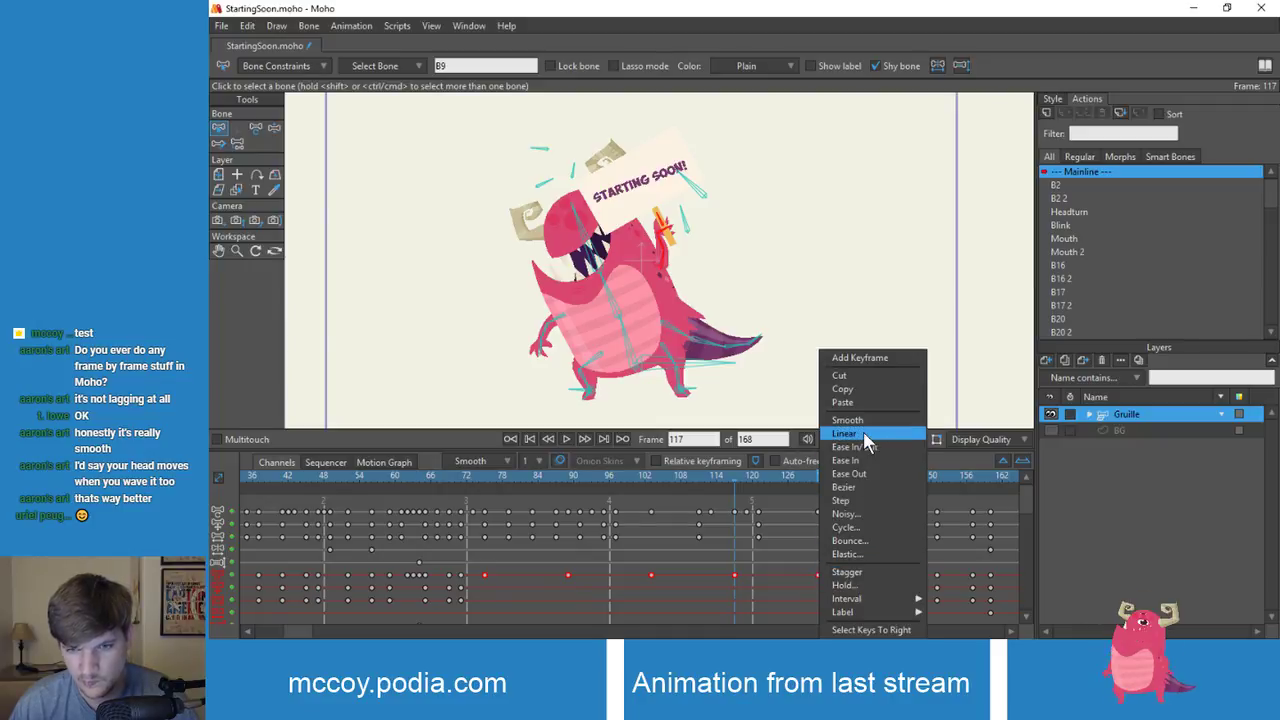
click(788, 580)
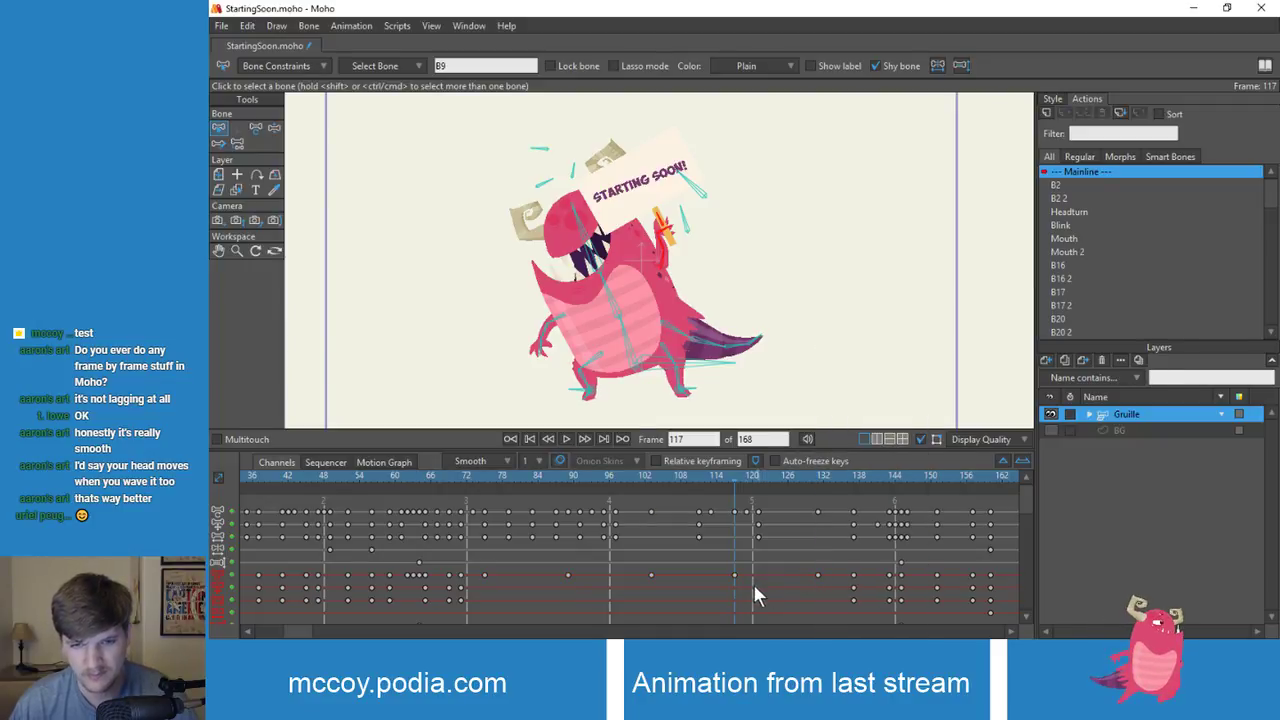
Step: Toggle the shy bone setting of the selected sign arm bones at frame 98
drag(488, 477, 622, 487)
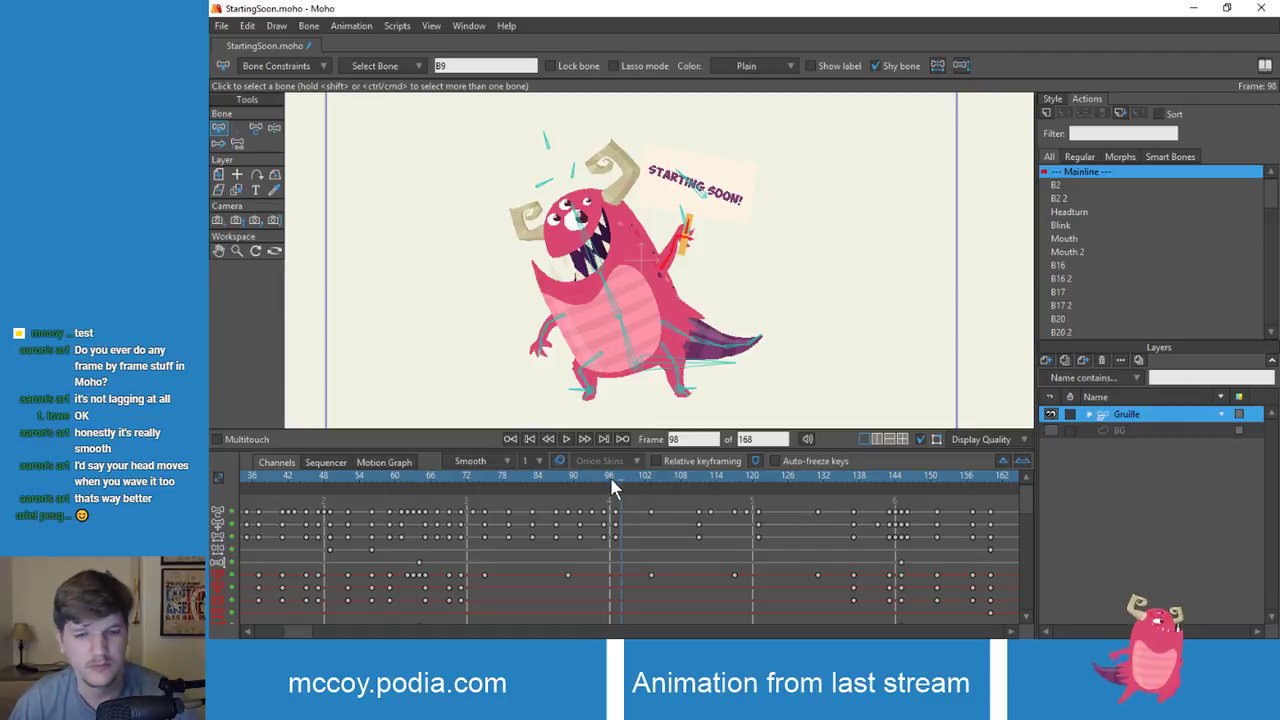
scroll(679, 284, up, 2)
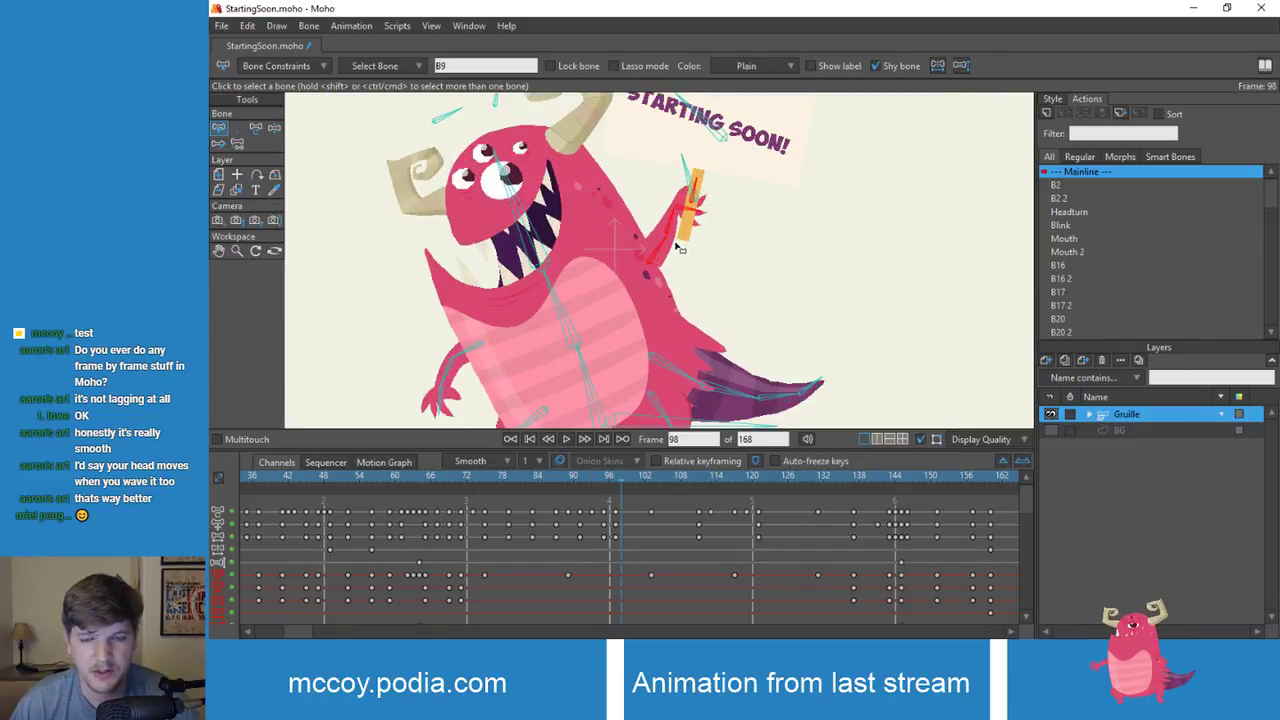
scroll(679, 280, down, 1)
scroll(679, 276, up, 1)
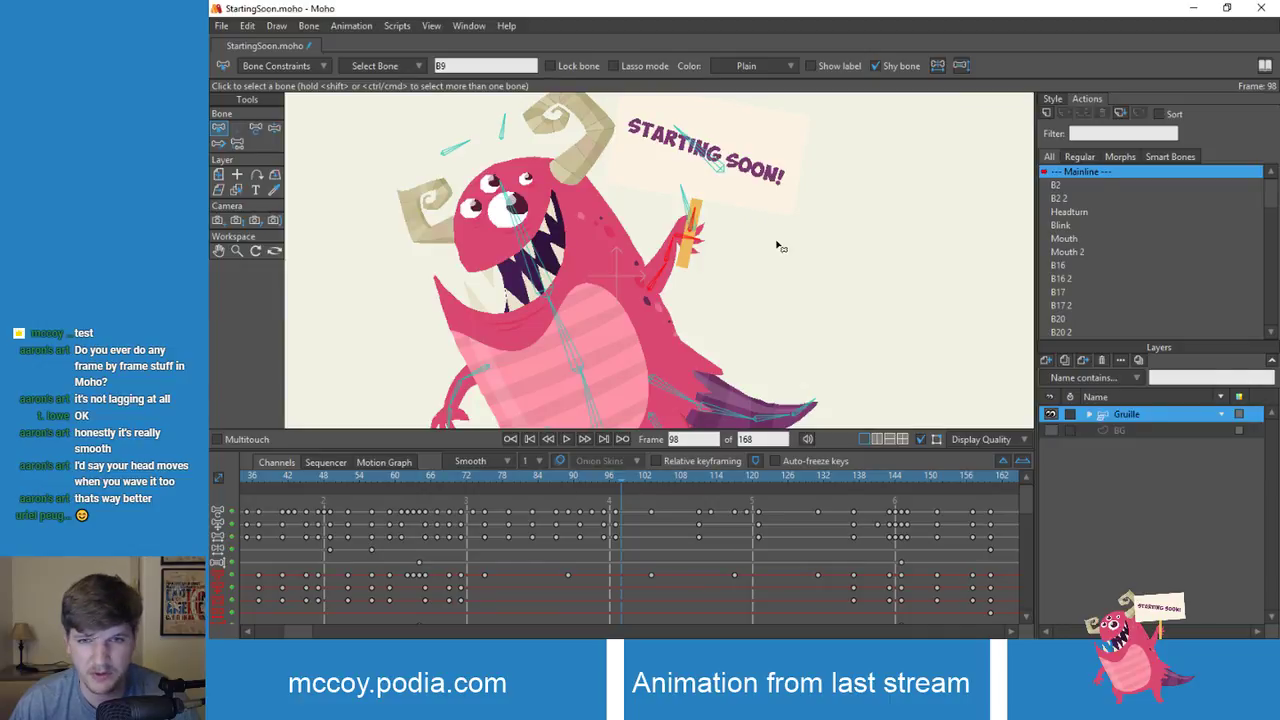
click(876, 65)
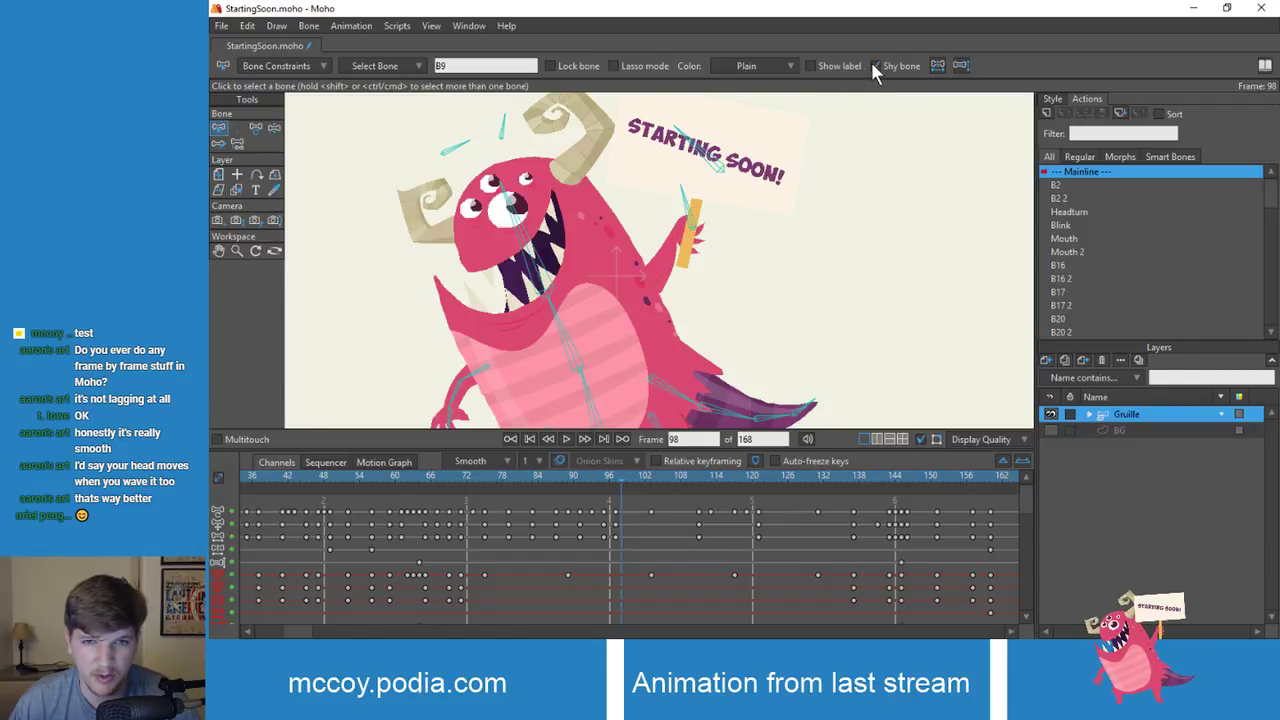
Step: Hide all the other bones and show the shy bones, leaving only the sign arm's bones displayed on the monster
scroll(725, 151, down, 4)
key(ctrl+a)
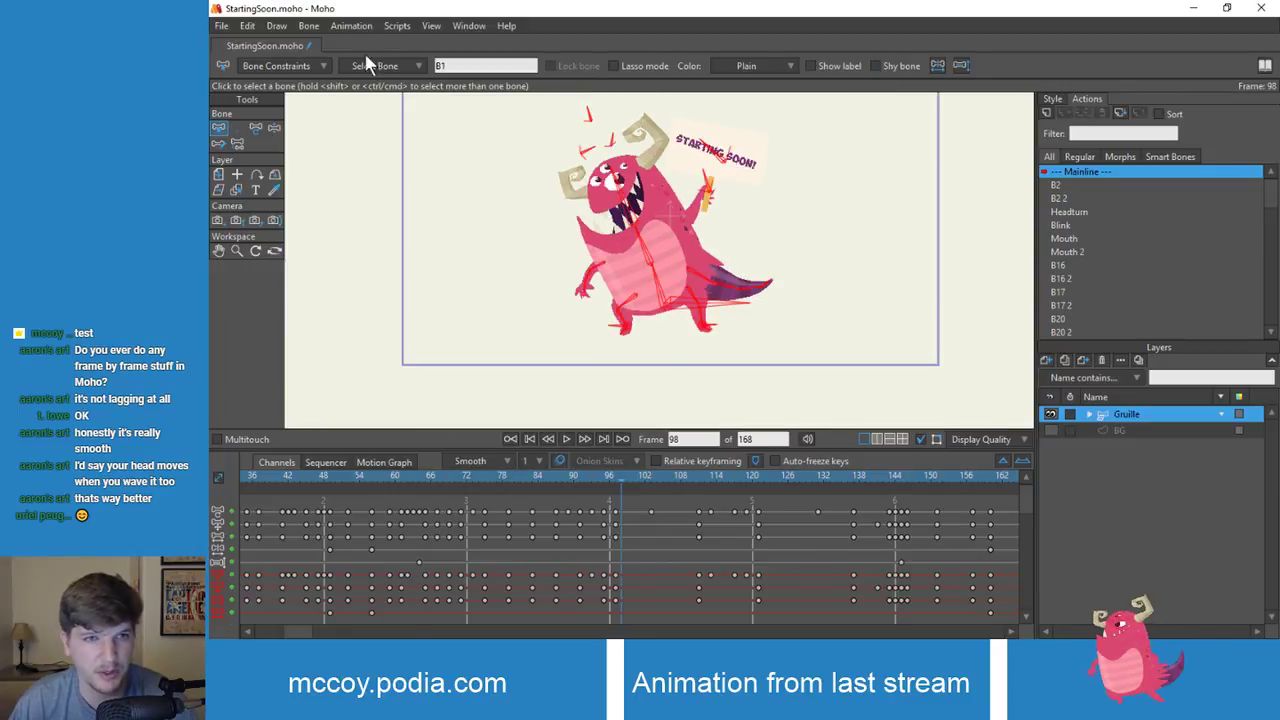
click(309, 25)
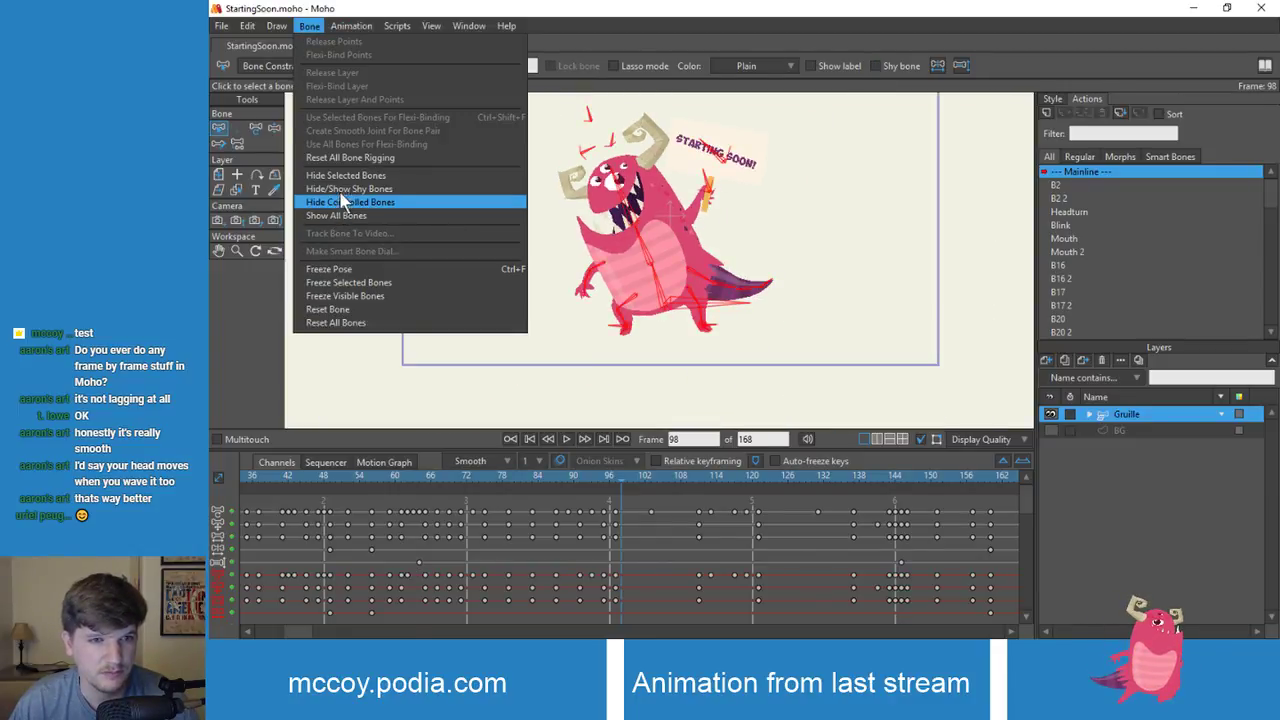
click(340, 175)
click(309, 25)
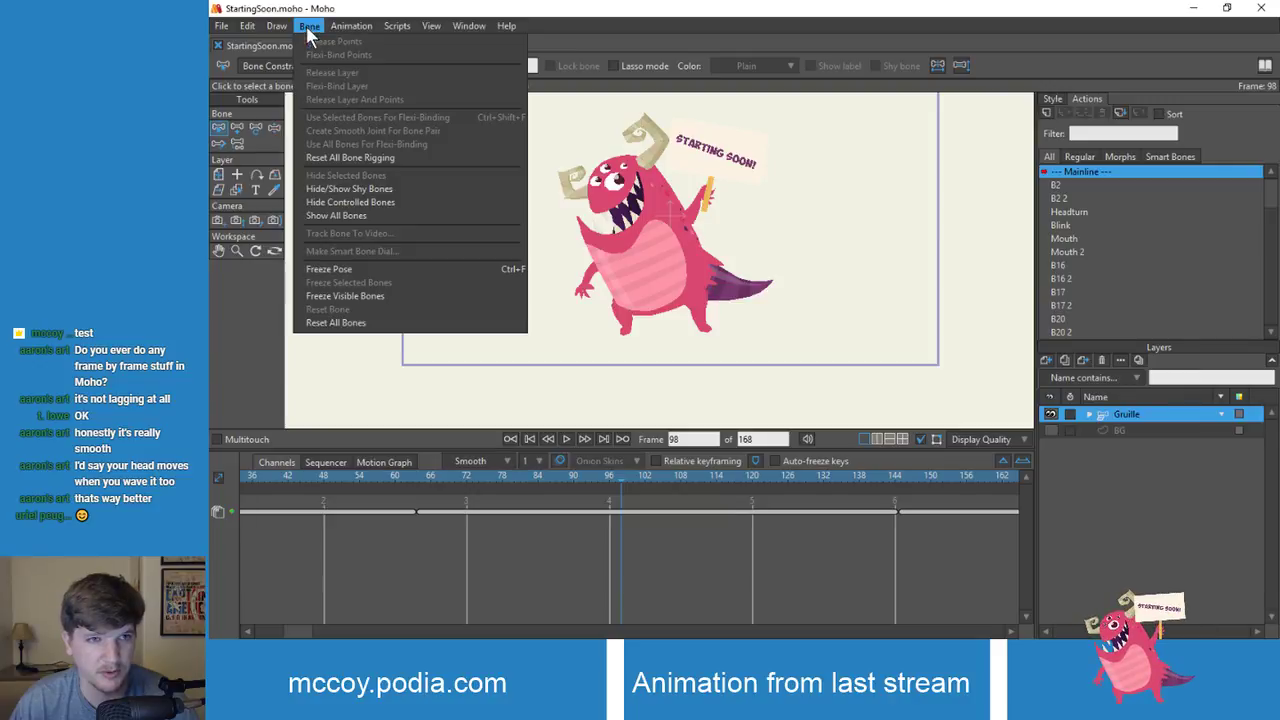
click(340, 187)
scroll(688, 279, up, 5)
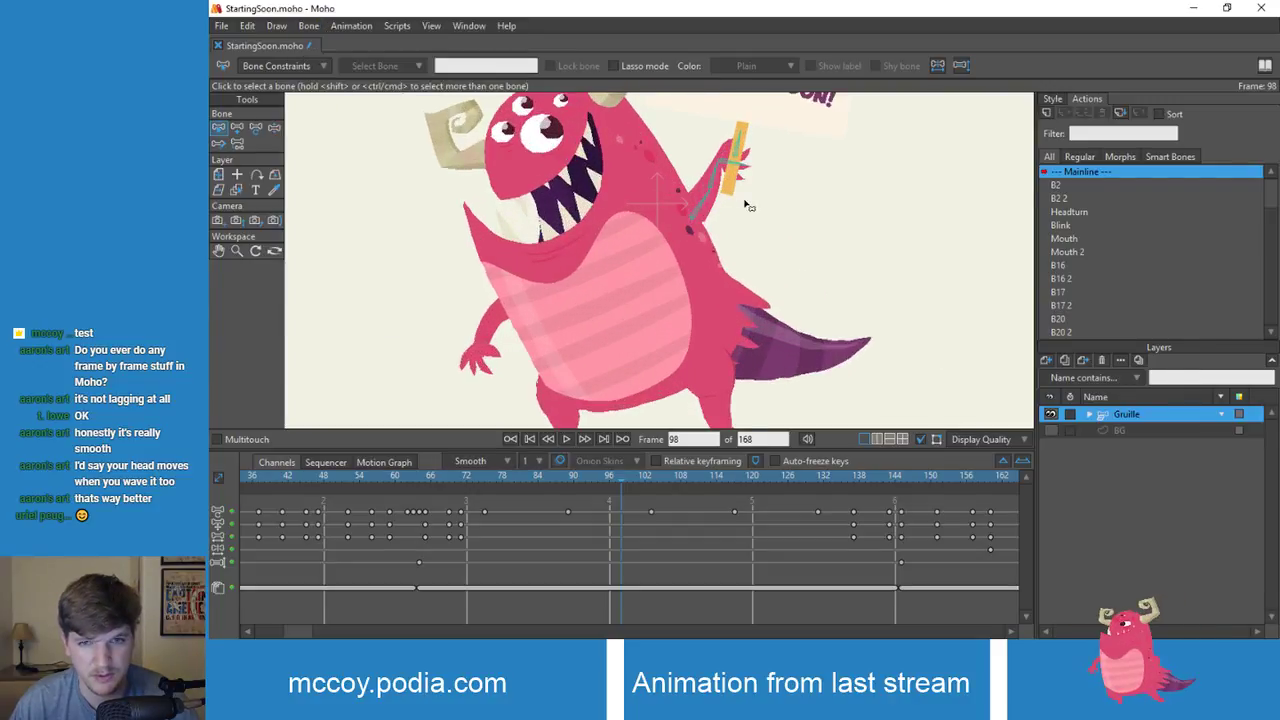
scroll(688, 279, down, 5)
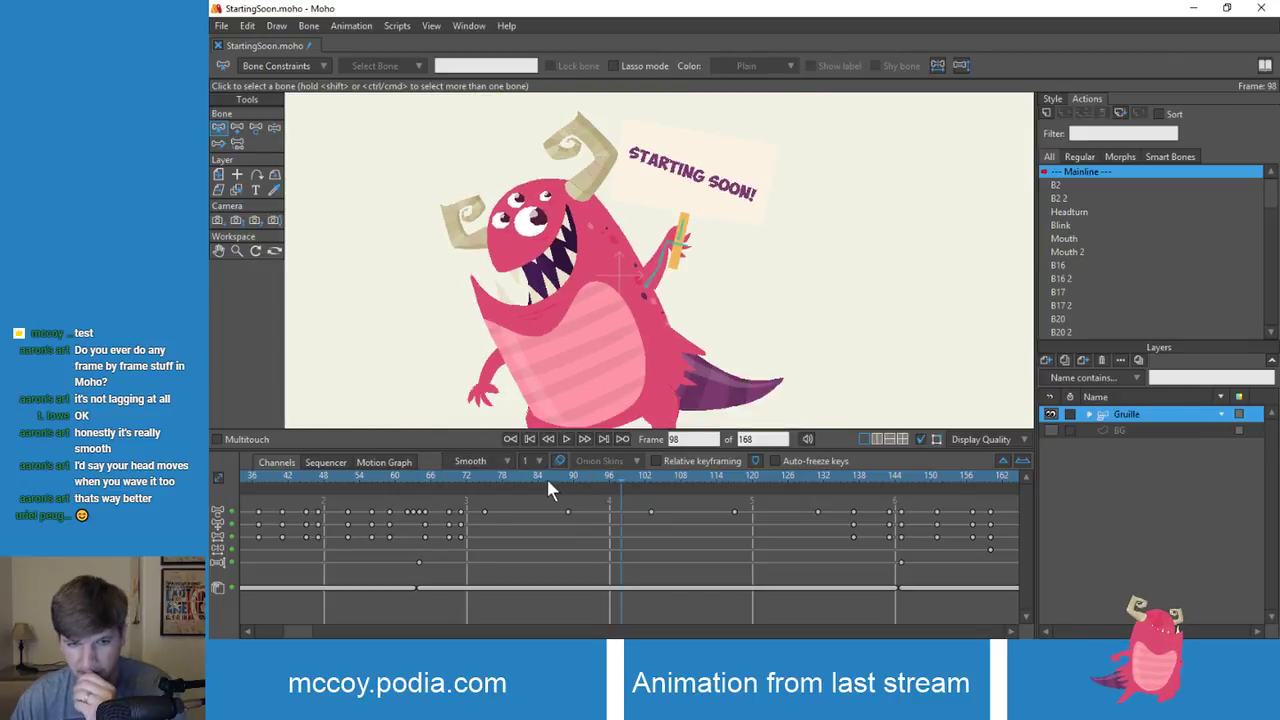
Step: Check the wave between frames 75 and 95, and repose the sign arm at its frame 89 key with the Manipulate Bones tool
click(487, 474)
mouse_move(486, 478)
mouse_down()
mouse_move(743, 495)
mouse_move(593, 476)
mouse_move(482, 483)
mouse_up()
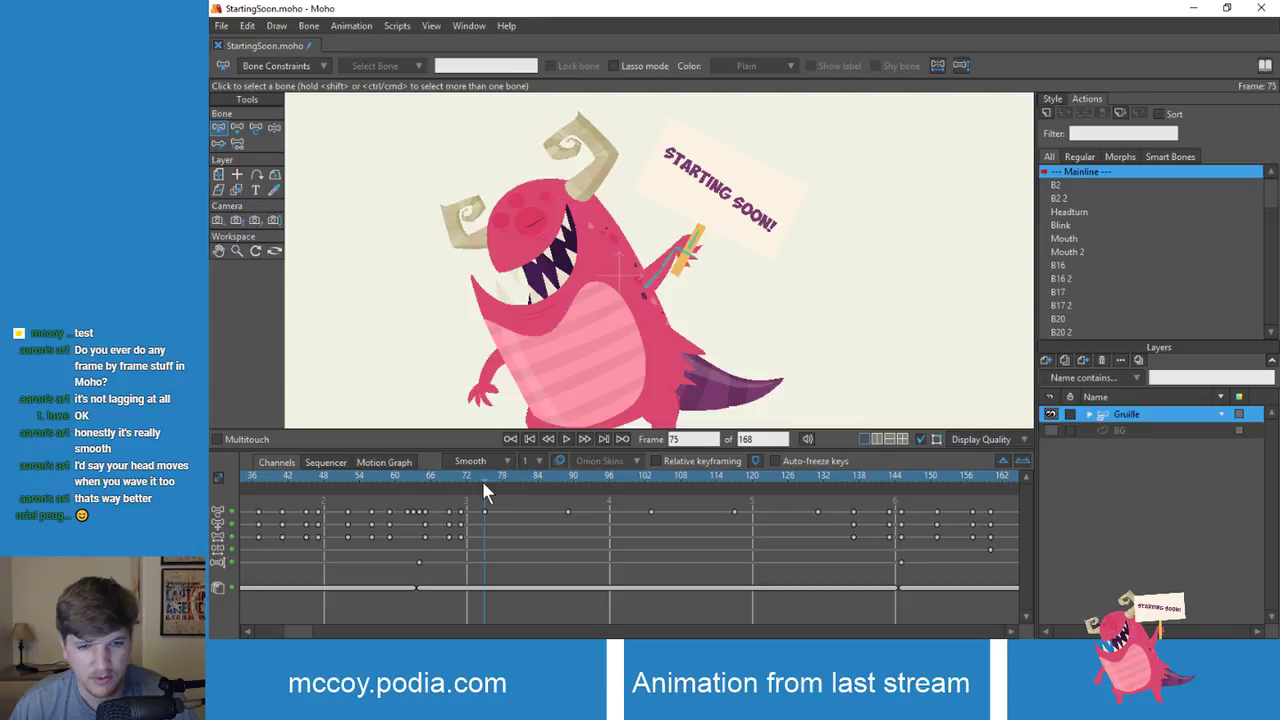
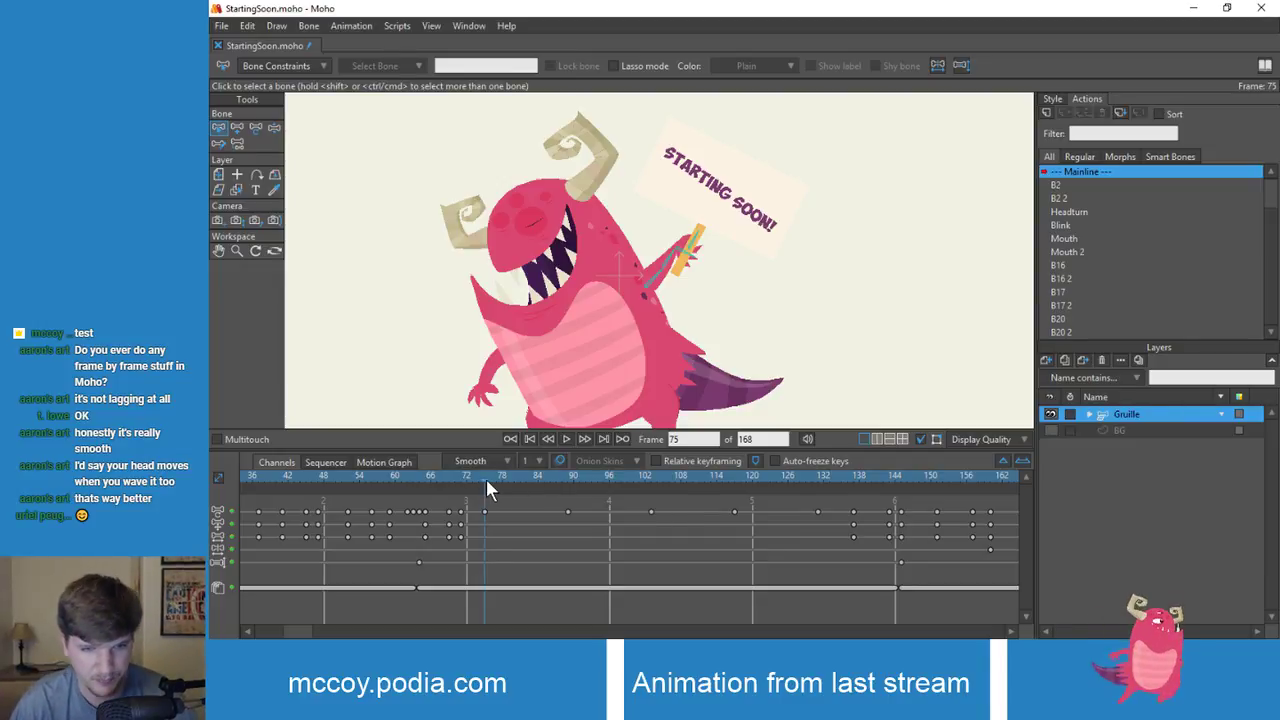
click(521, 477)
drag(525, 480, 604, 502)
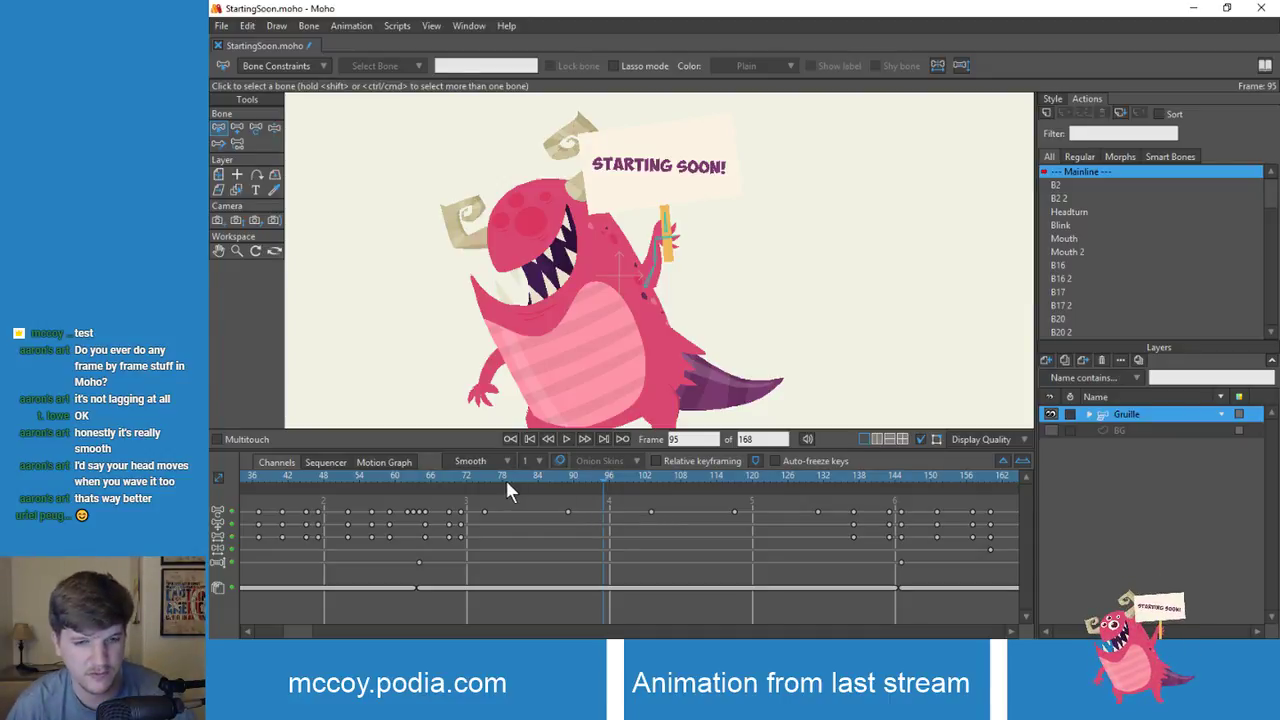
drag(505, 477, 486, 475)
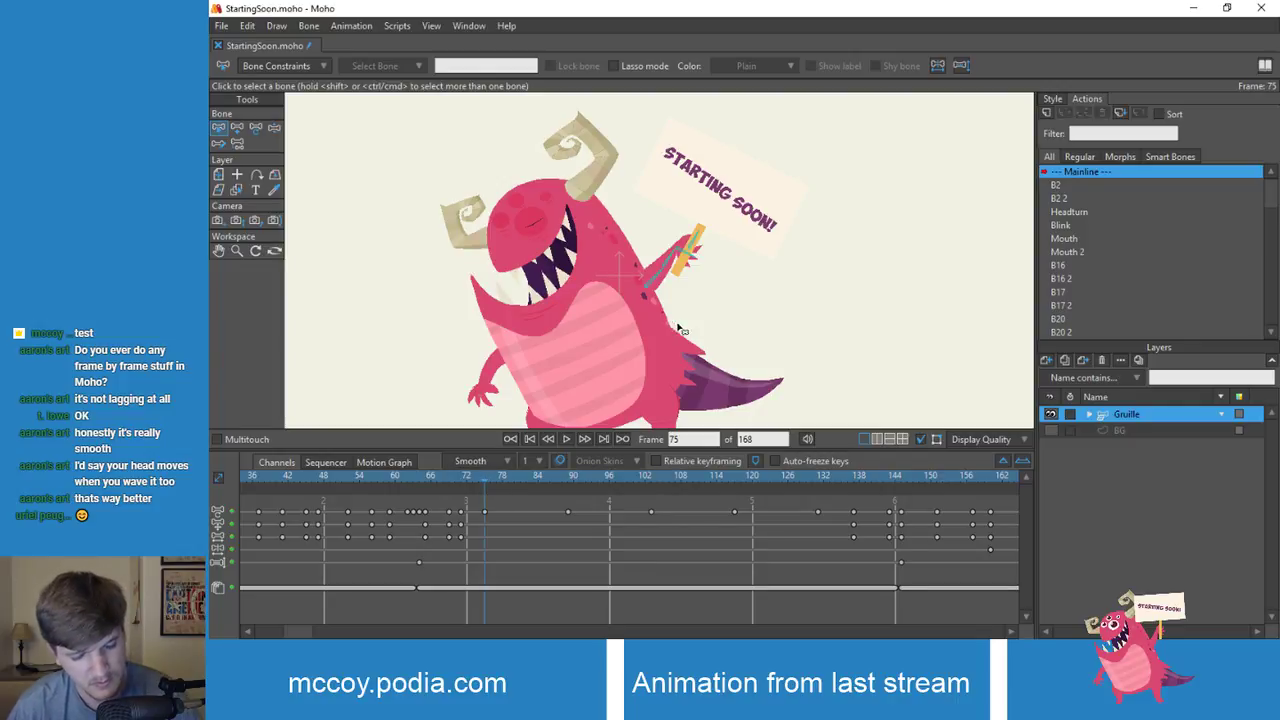
click(672, 264)
key(z)
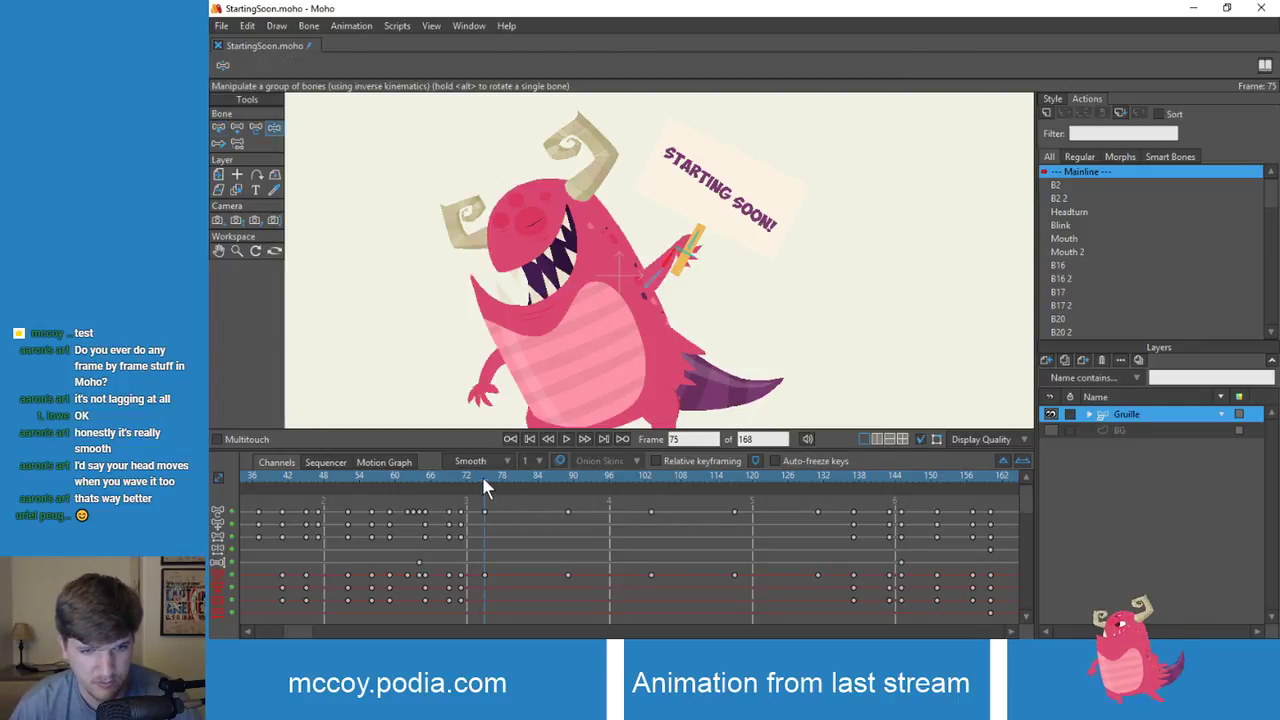
drag(492, 479, 567, 484)
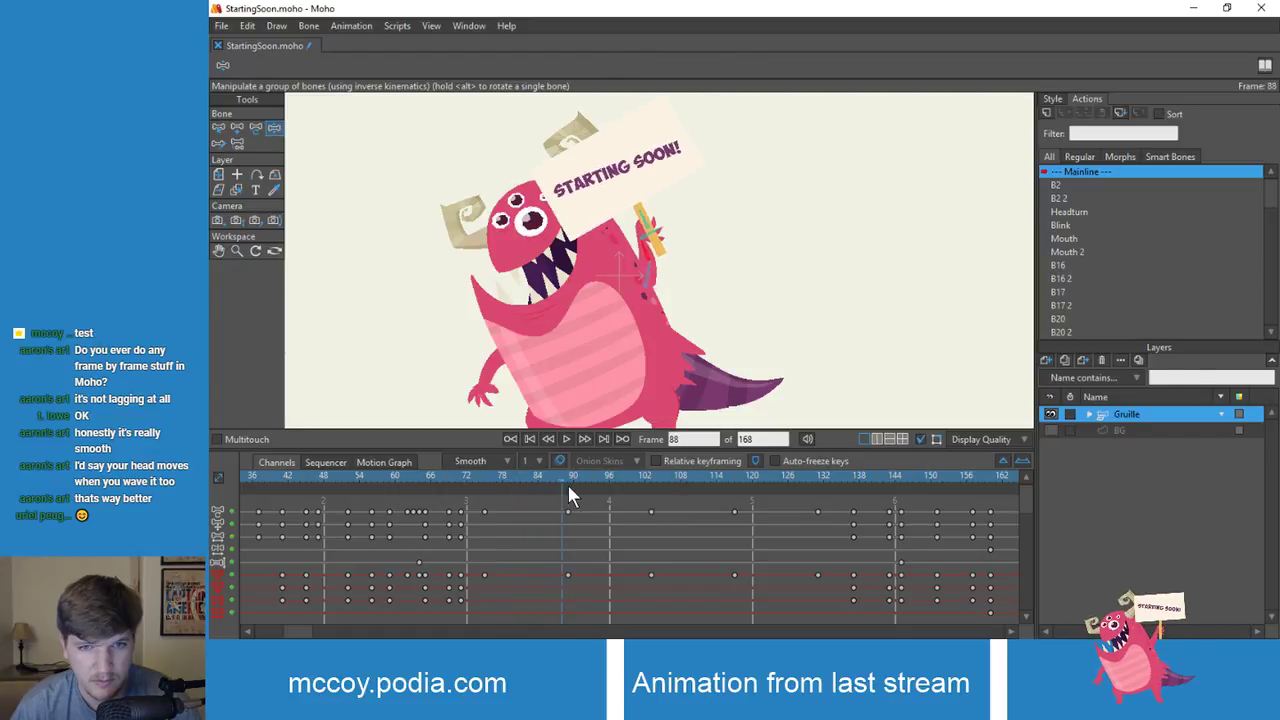
drag(643, 248, 651, 247)
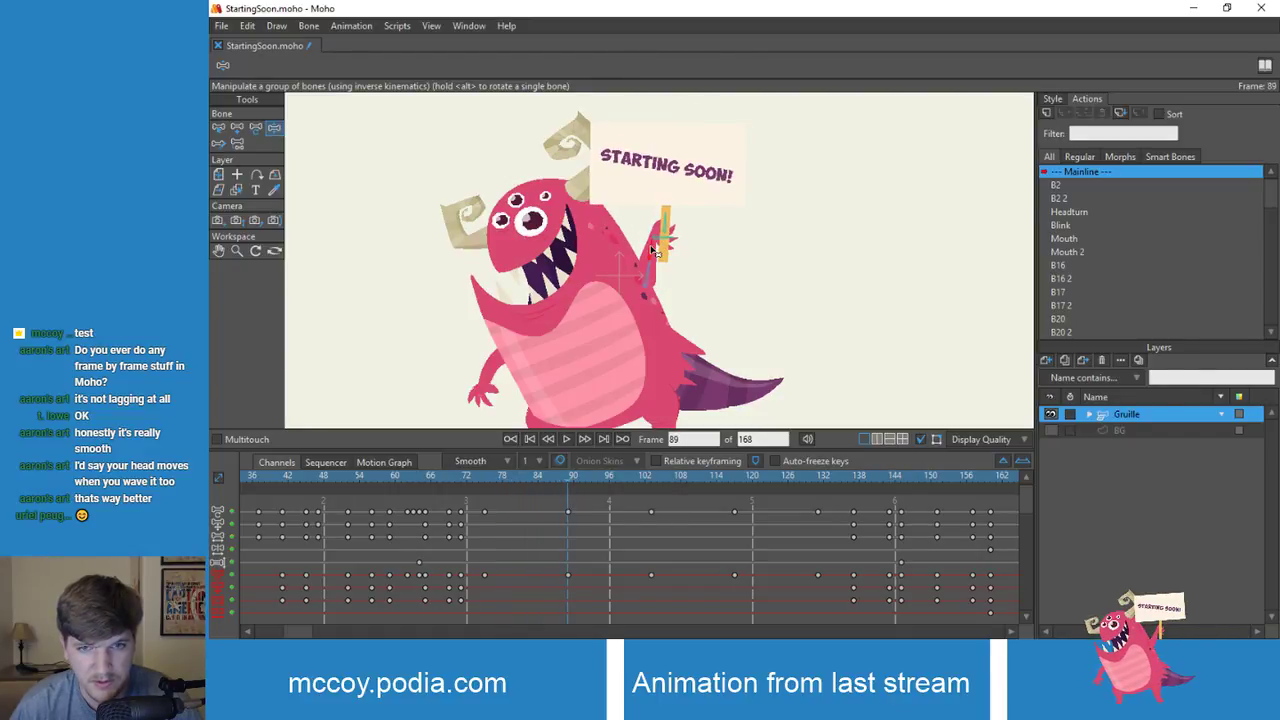
Step: Try an in-between pose for the sign arm at frame 80, swinging the sign toward the monster's head
drag(566, 476, 500, 482)
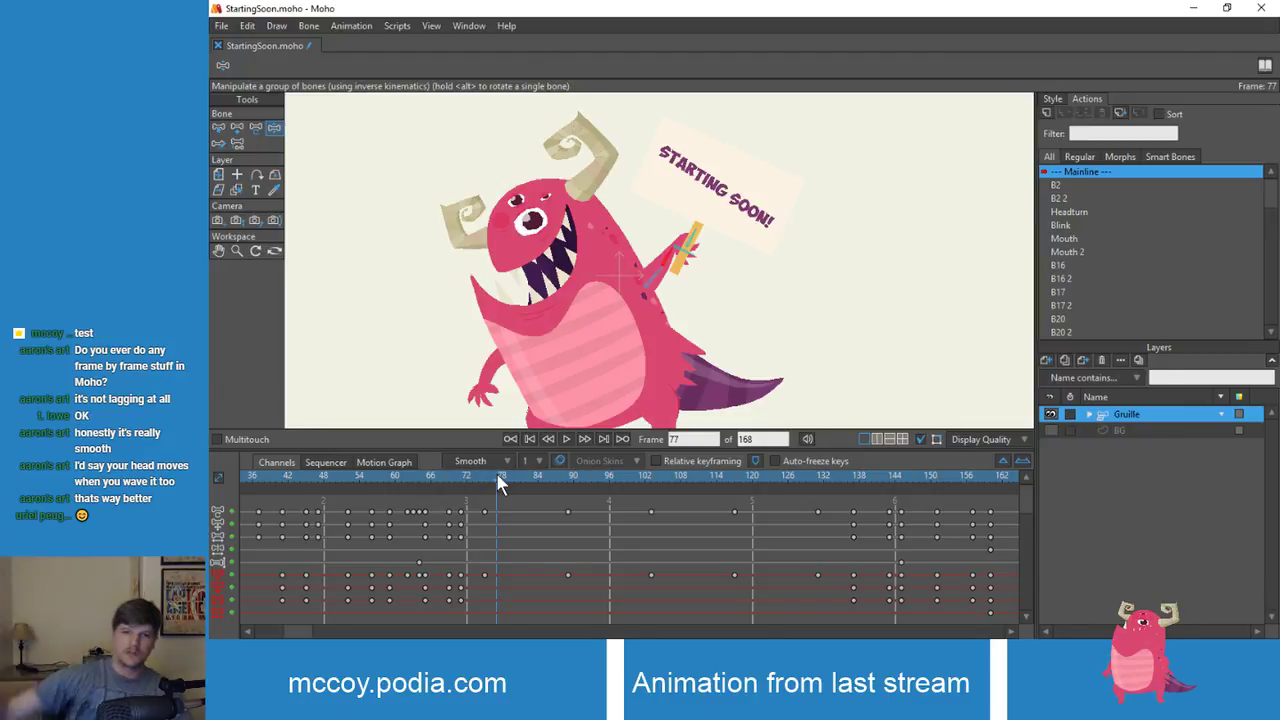
drag(488, 476, 516, 503)
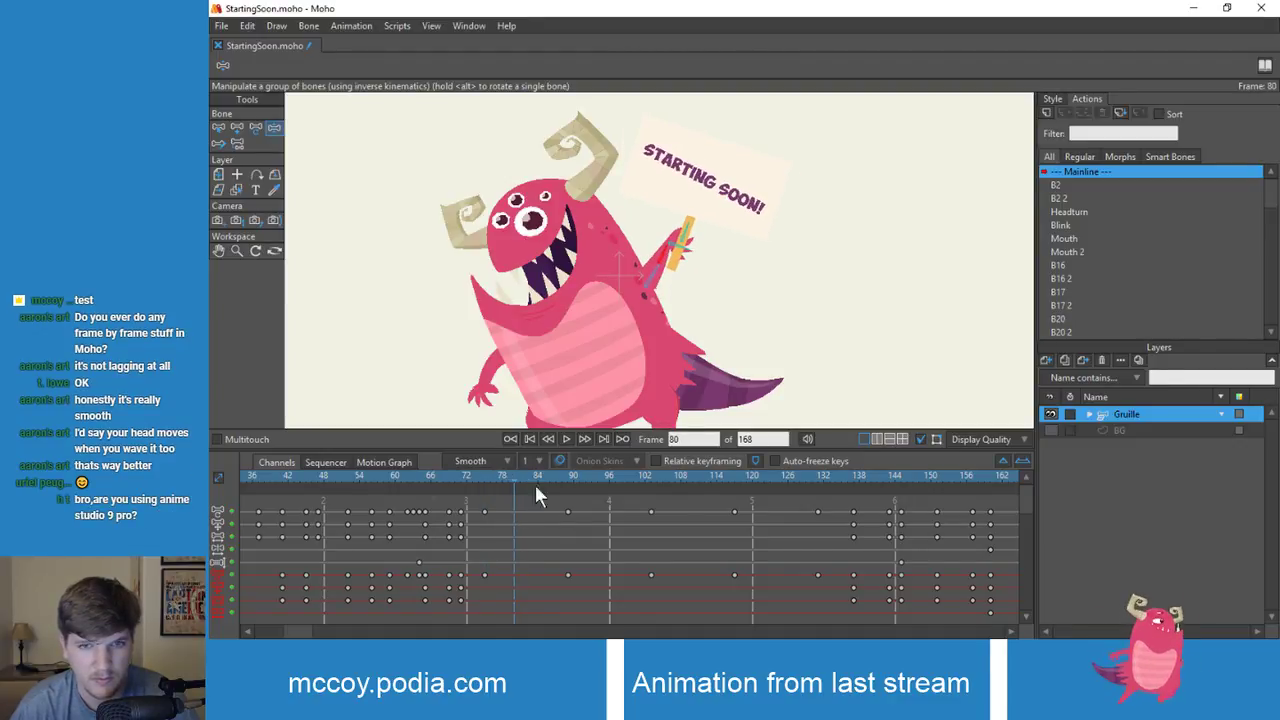
drag(667, 262, 660, 258)
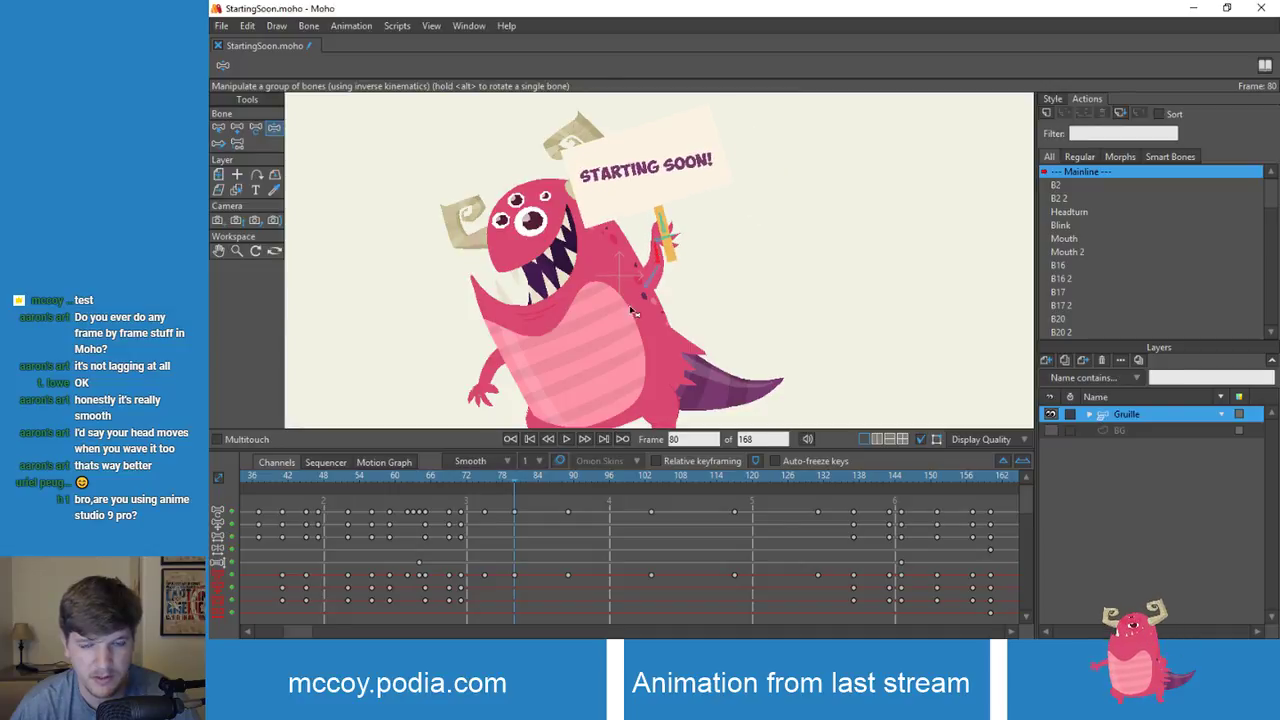
Step: Try an in-between sign arm pose at frame 95 instead of frame 80, and compare it with the frame 89 pose
drag(516, 475, 600, 483)
drag(661, 257, 659, 237)
key(ctrl+z)
key(ctrl+z)
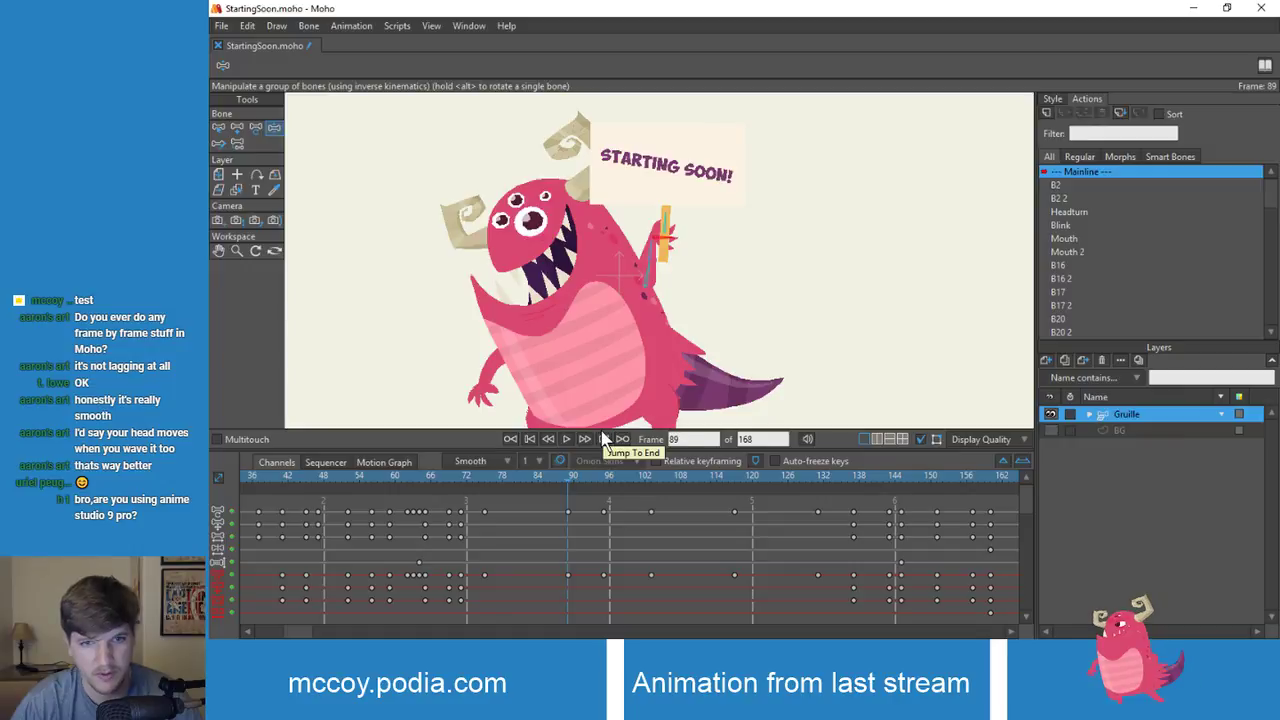
key(ctrl+shift+z)
key(ctrl+shift+z)
key(ctrl+z)
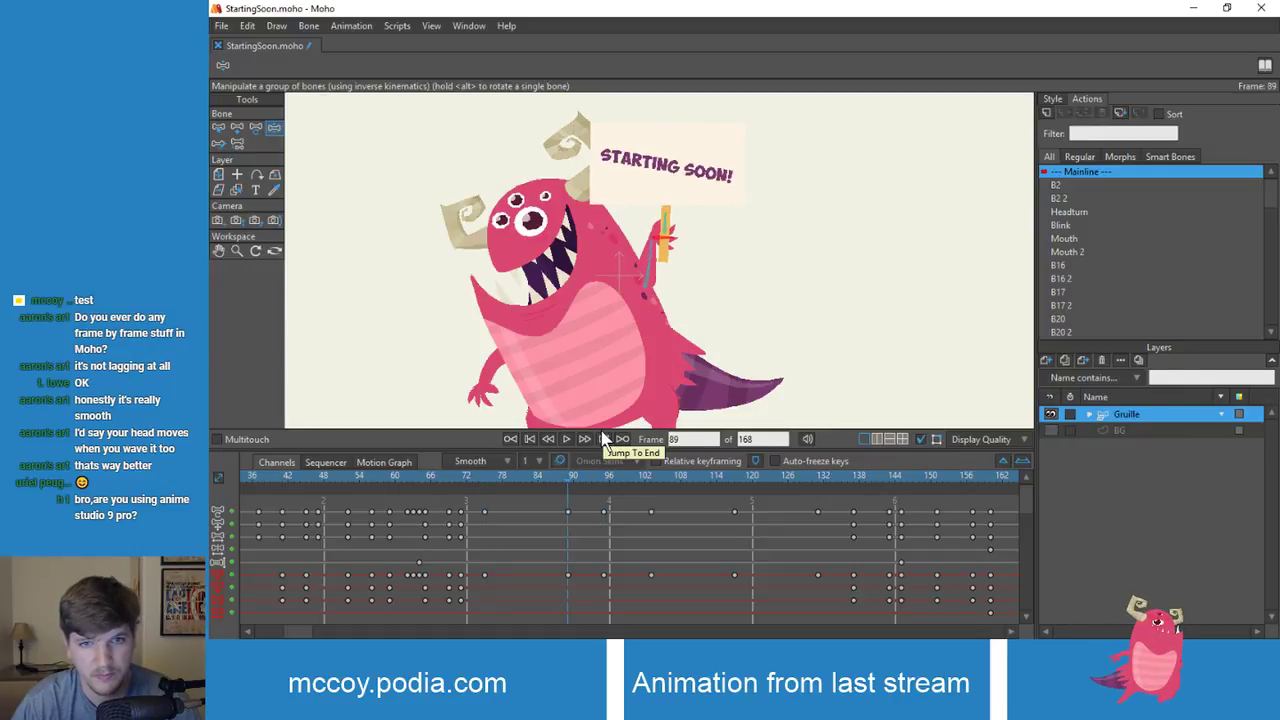
key(ctrl+shift+z)
key(ctrl+z)
key(ctrl+shift+z)
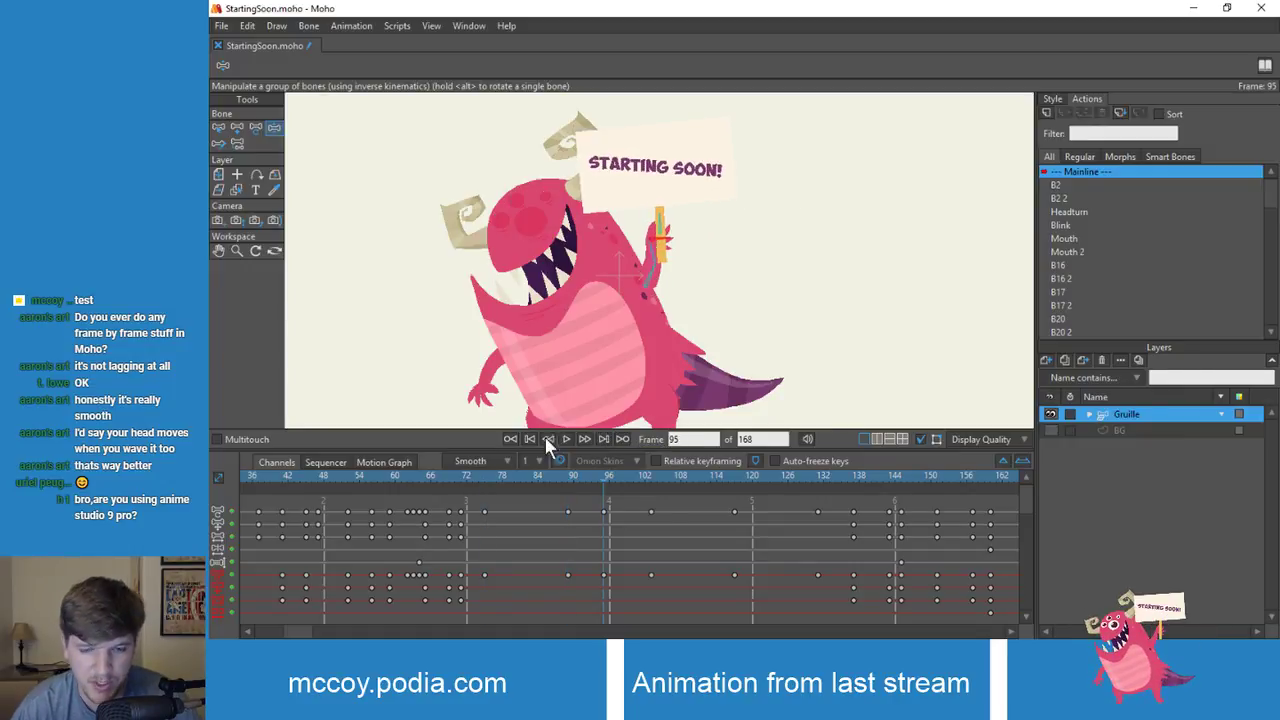
Step: Review the wave from frame 75 and delete the sign arm's in-between key at frame 95
mouse_move(572, 471)
mouse_down()
mouse_move(481, 475)
mouse_move(608, 482)
mouse_move(497, 483)
mouse_move(585, 492)
mouse_up()
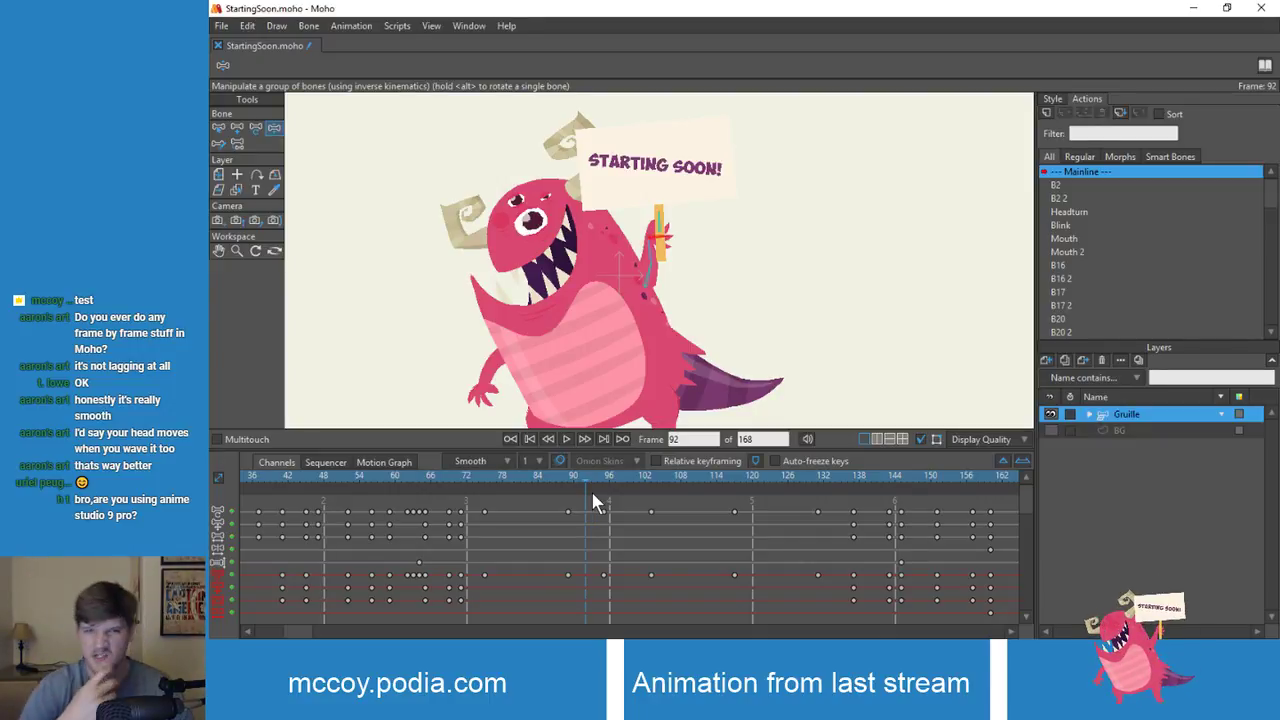
click(486, 476)
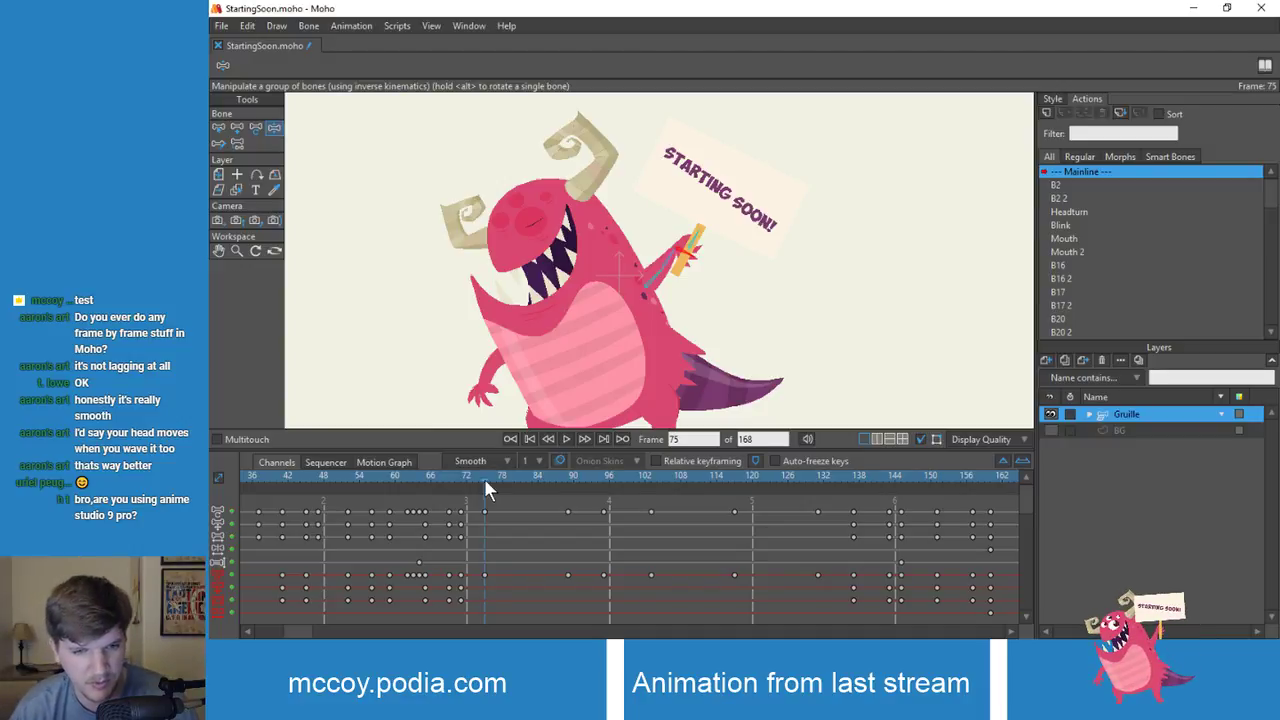
drag(483, 475, 610, 586)
key(Delete)
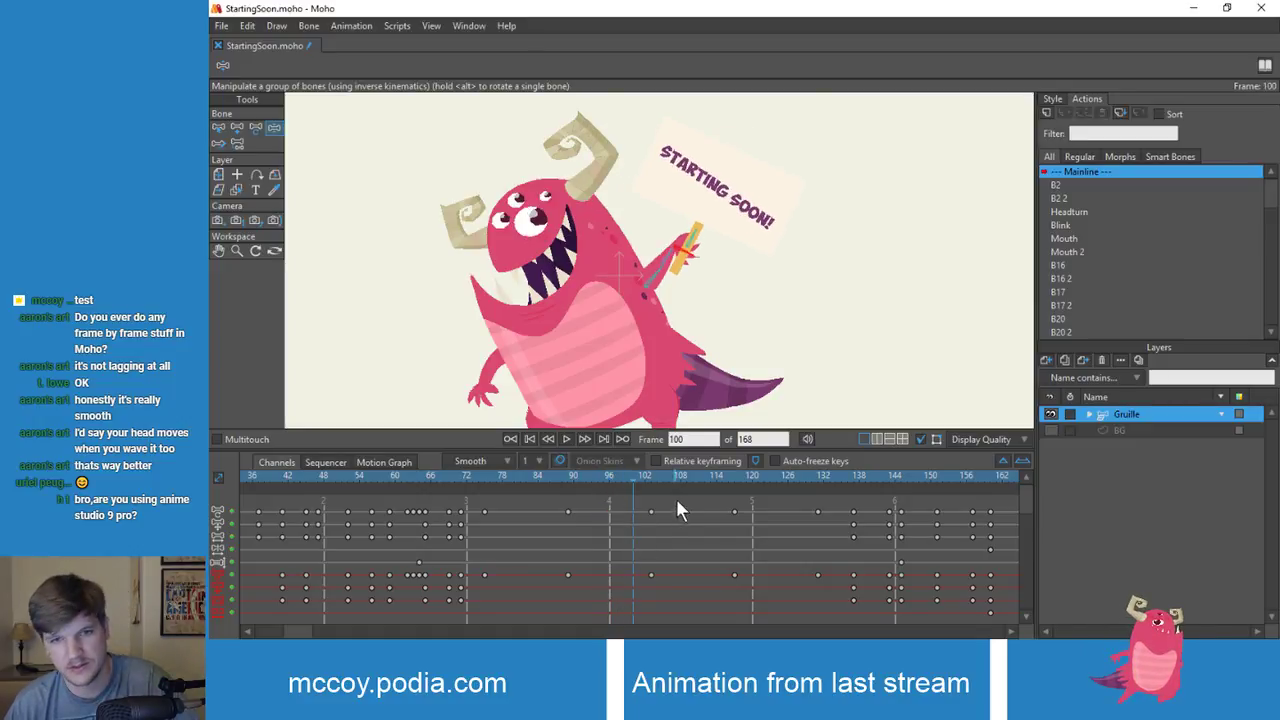
Step: Pose the sign arm at frame 100 with the sign swung toward the head, and refine it against the frame 89 pose
mouse_move(674, 261)
mouse_down()
mouse_move(662, 256)
mouse_move(674, 248)
mouse_up()
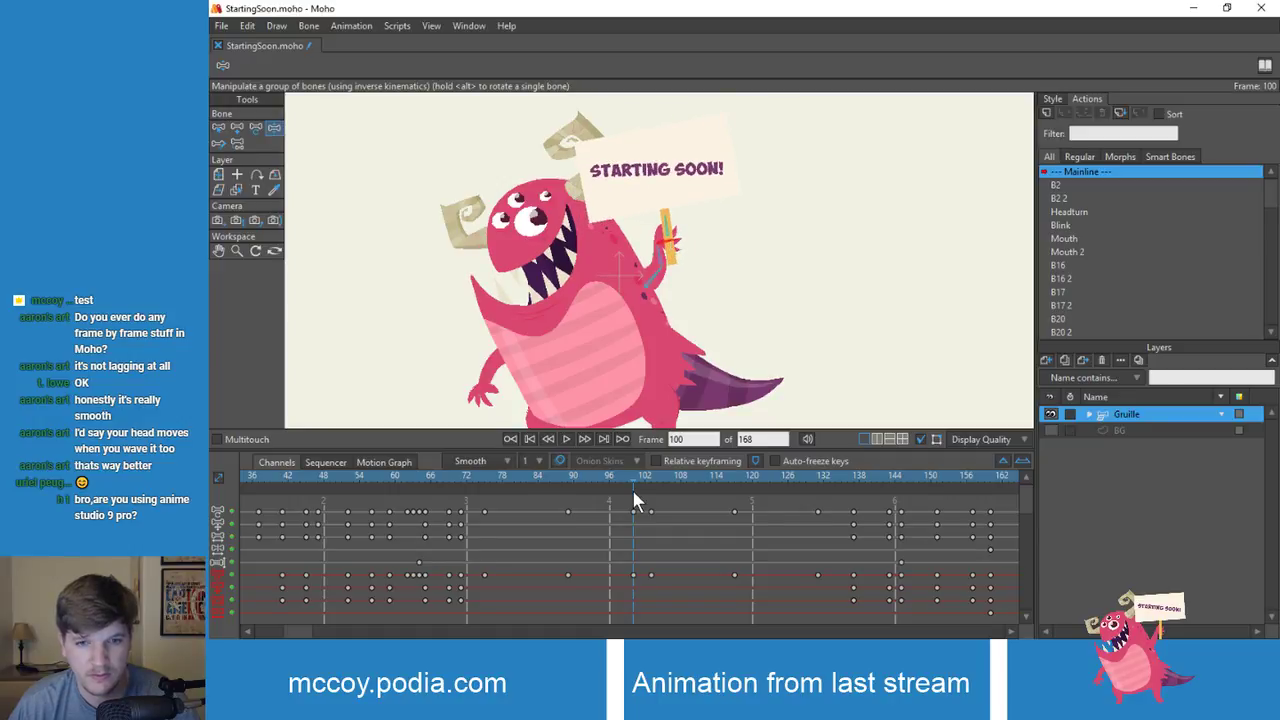
key(alt+Left)
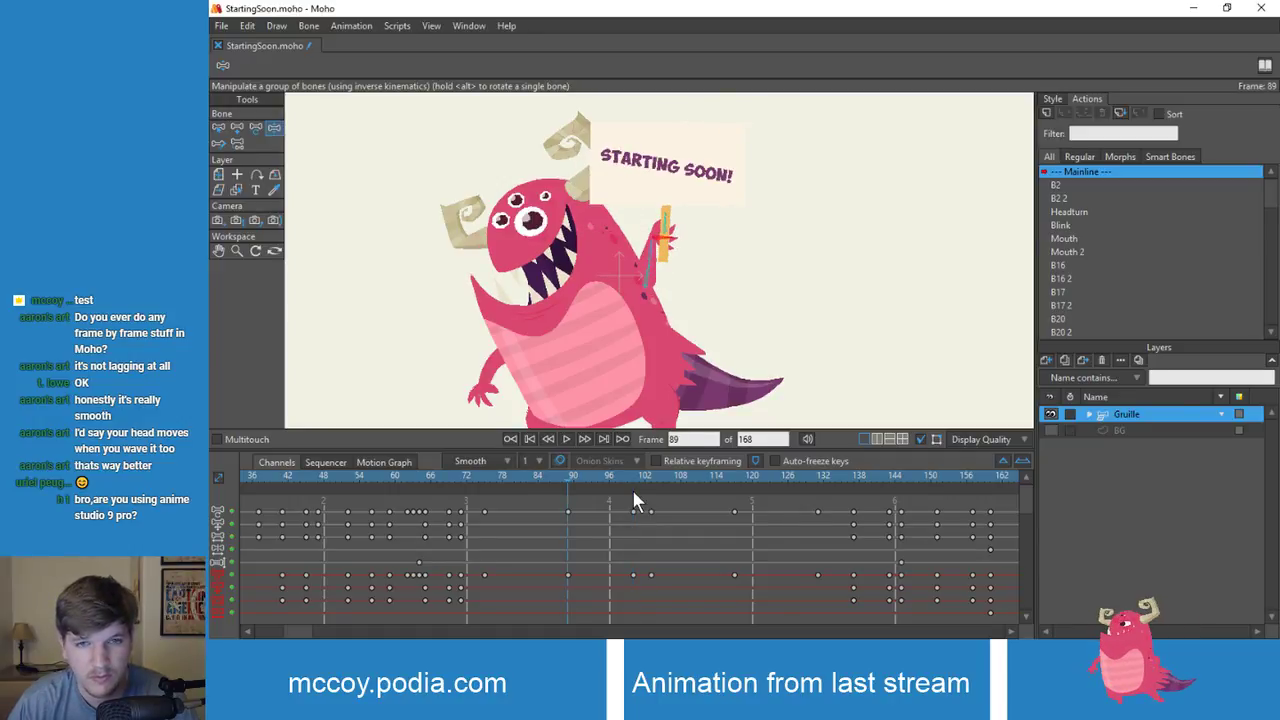
click(632, 489)
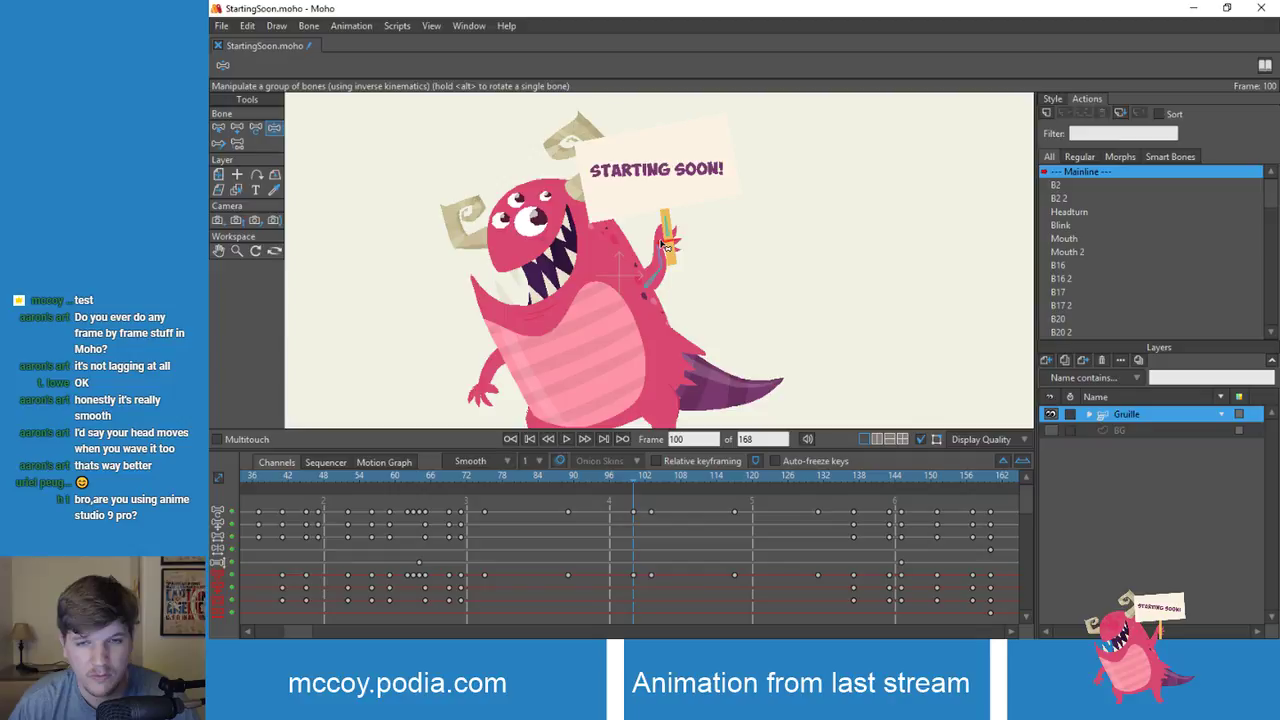
drag(664, 247, 663, 256)
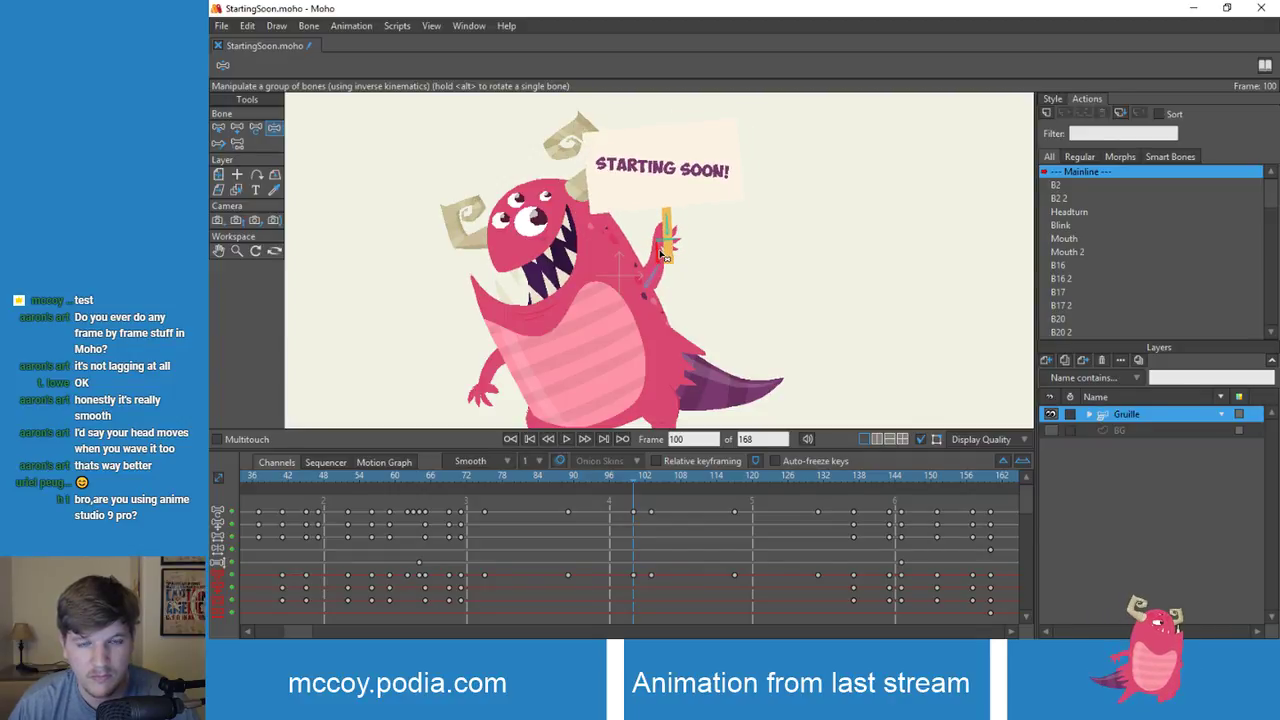
Step: Compare the sign arm's poses at frames 89, 100 and 103, and play back the wave
key(alt+Right)
key(alt+Left)
key(alt+Right)
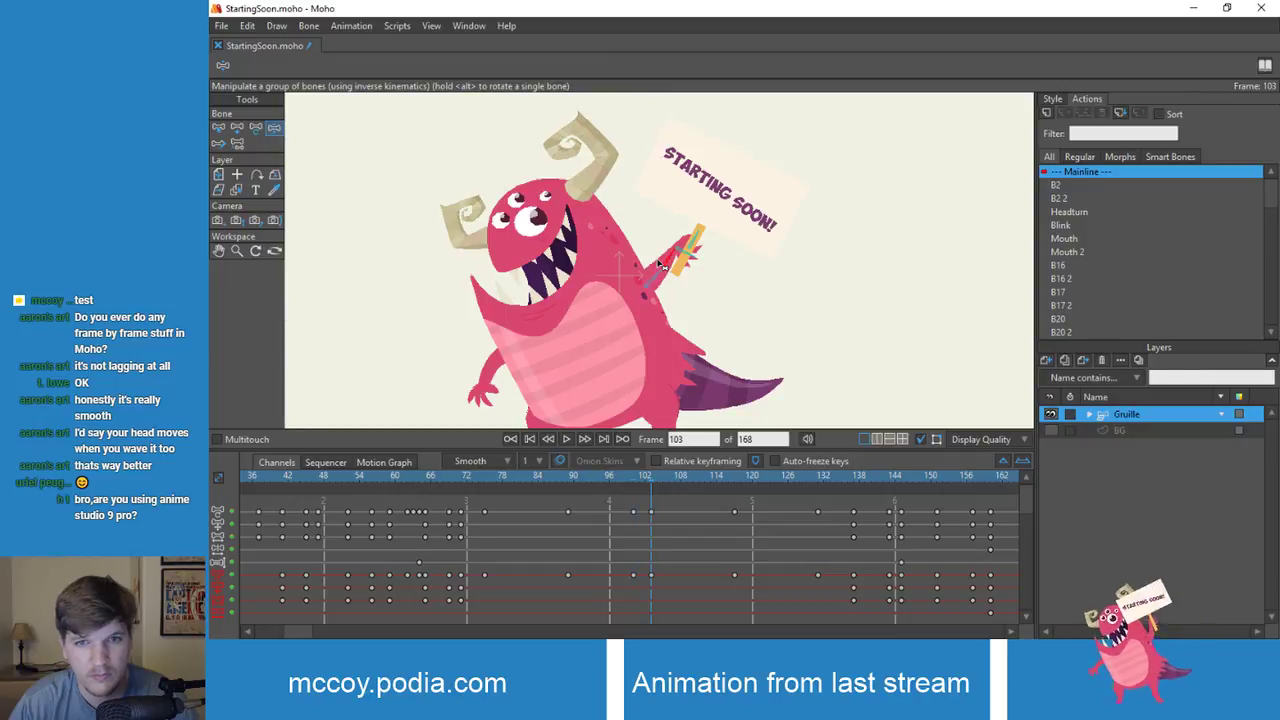
key(alt+Left)
key(alt+Left)
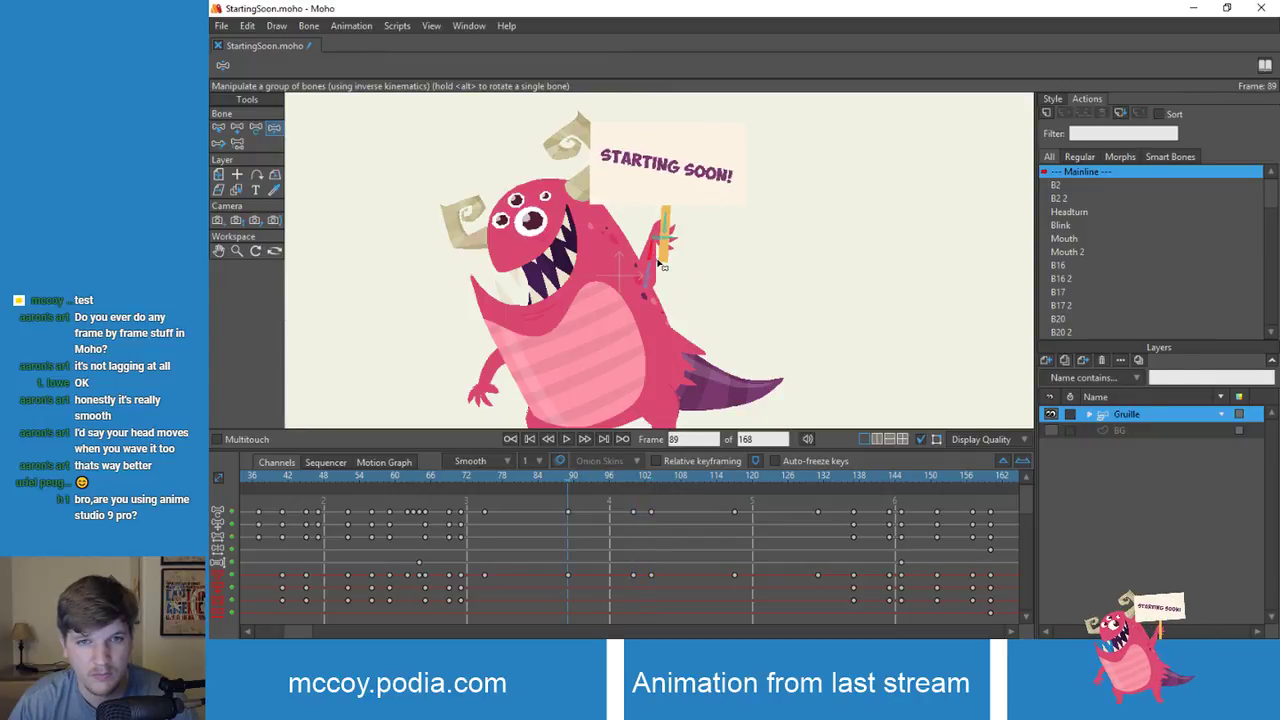
key(alt+Right)
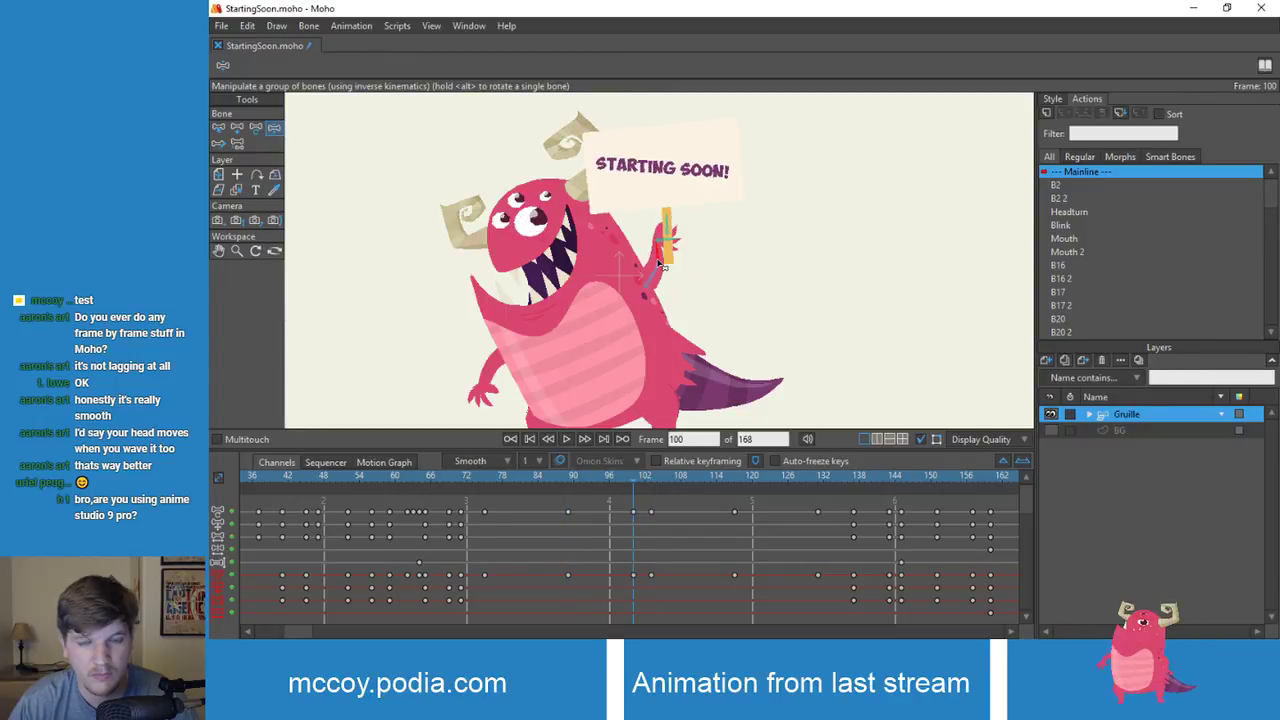
key(alt+Left)
key(alt+Right)
key(alt+Right)
key(ctrl+Left)
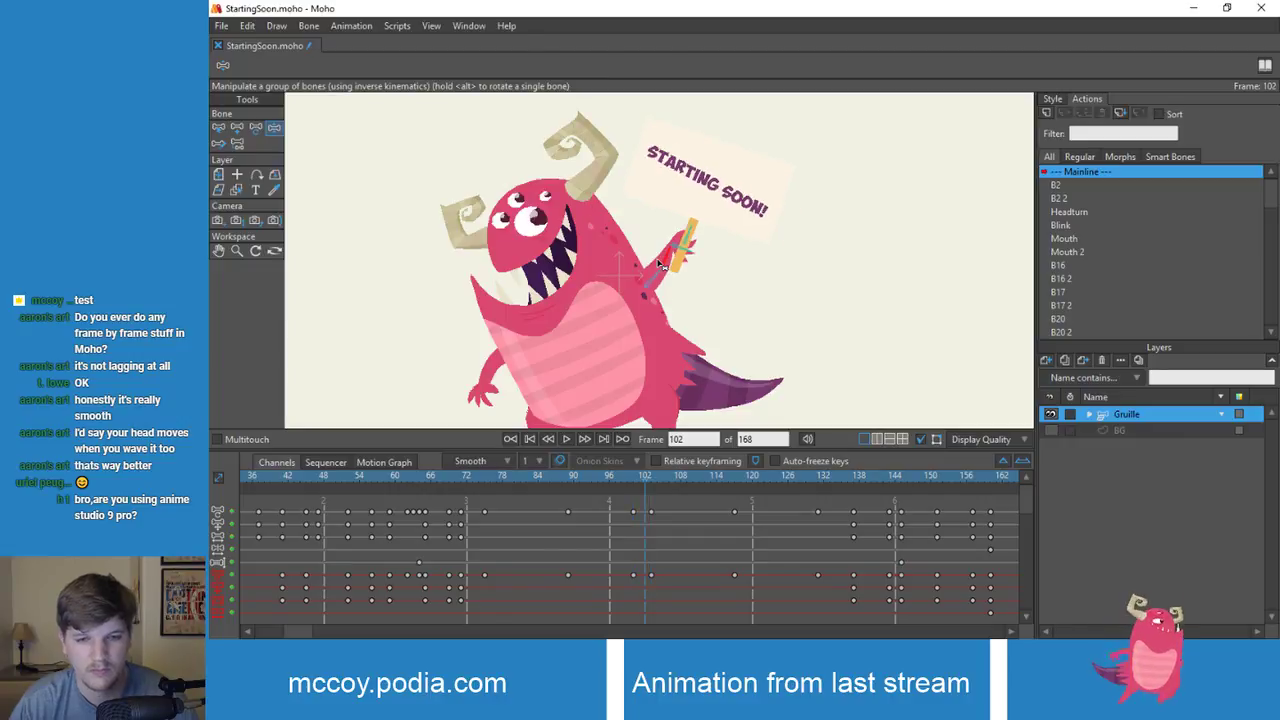
key(space)
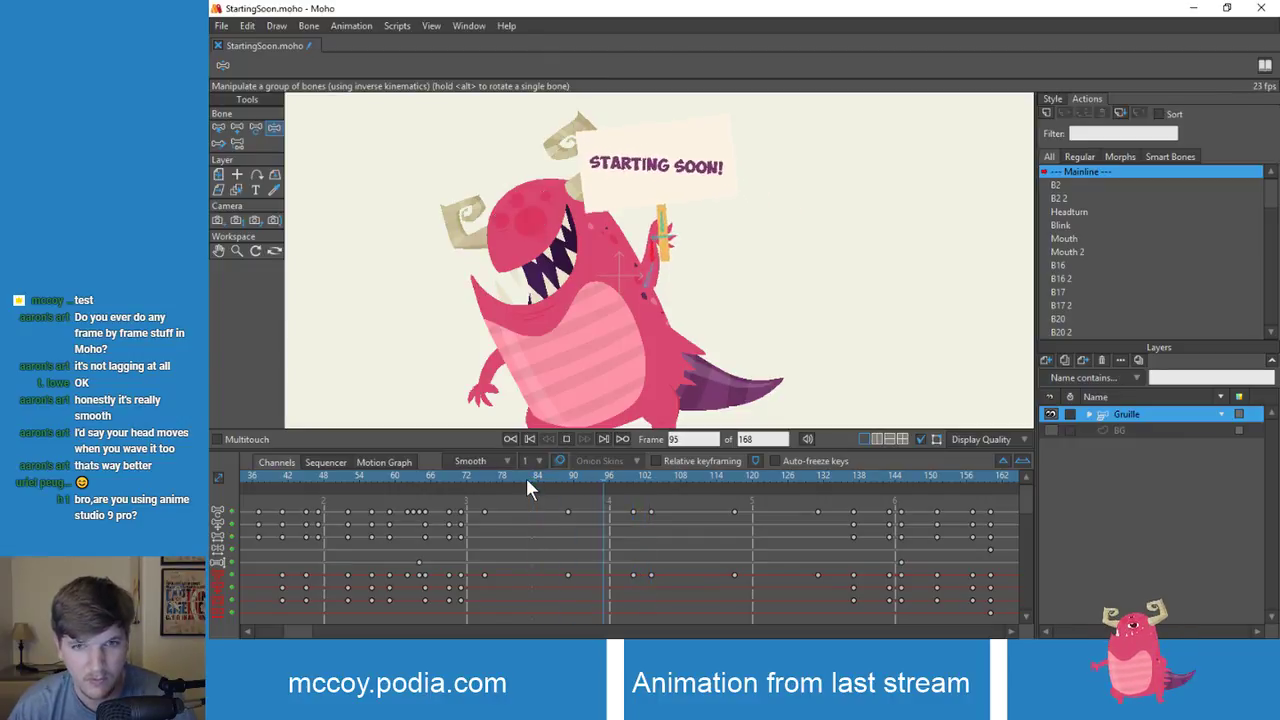
key(space)
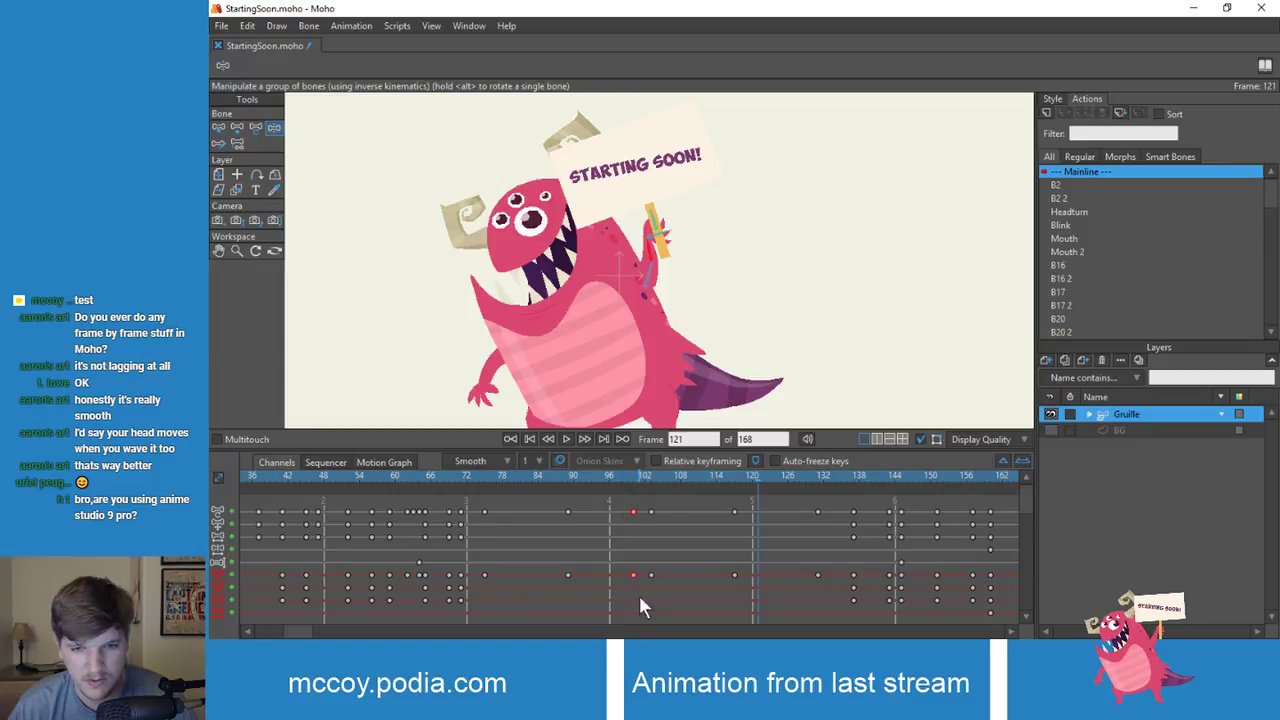
Step: Shift the sign arm's in-between key to frame 97 and play back the wave
click(622, 479)
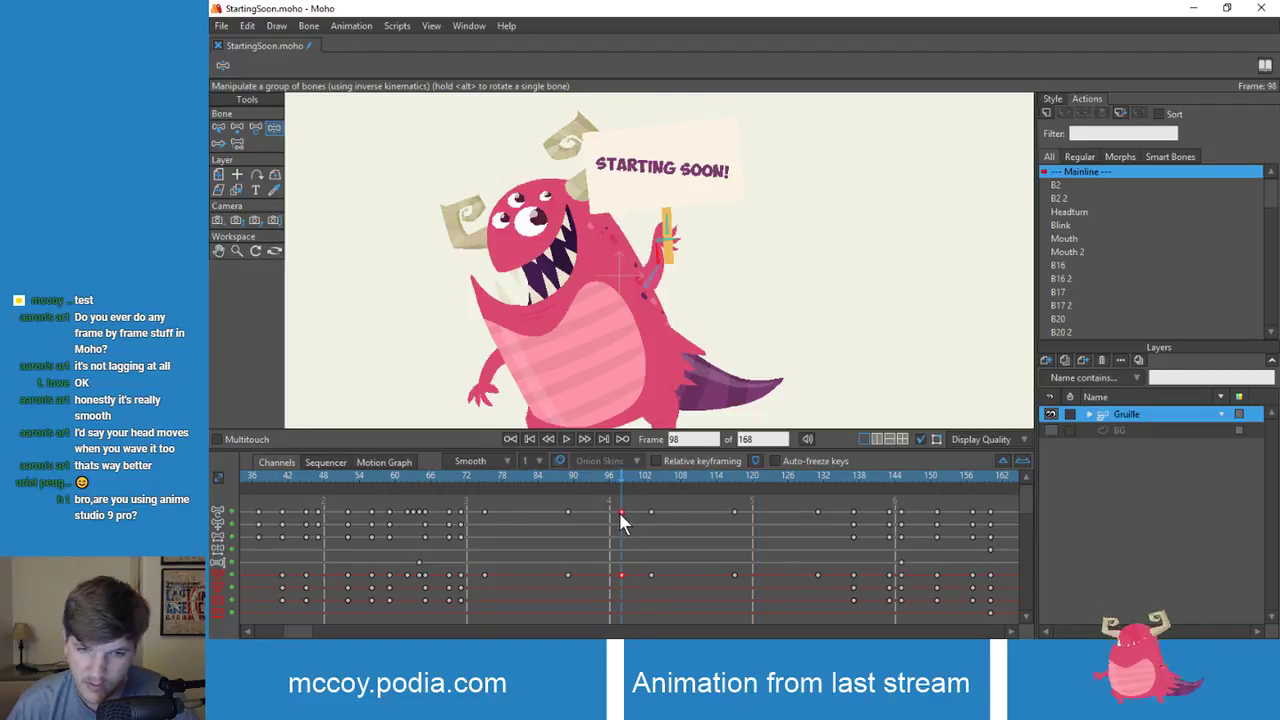
drag(619, 512, 615, 512)
key(space)
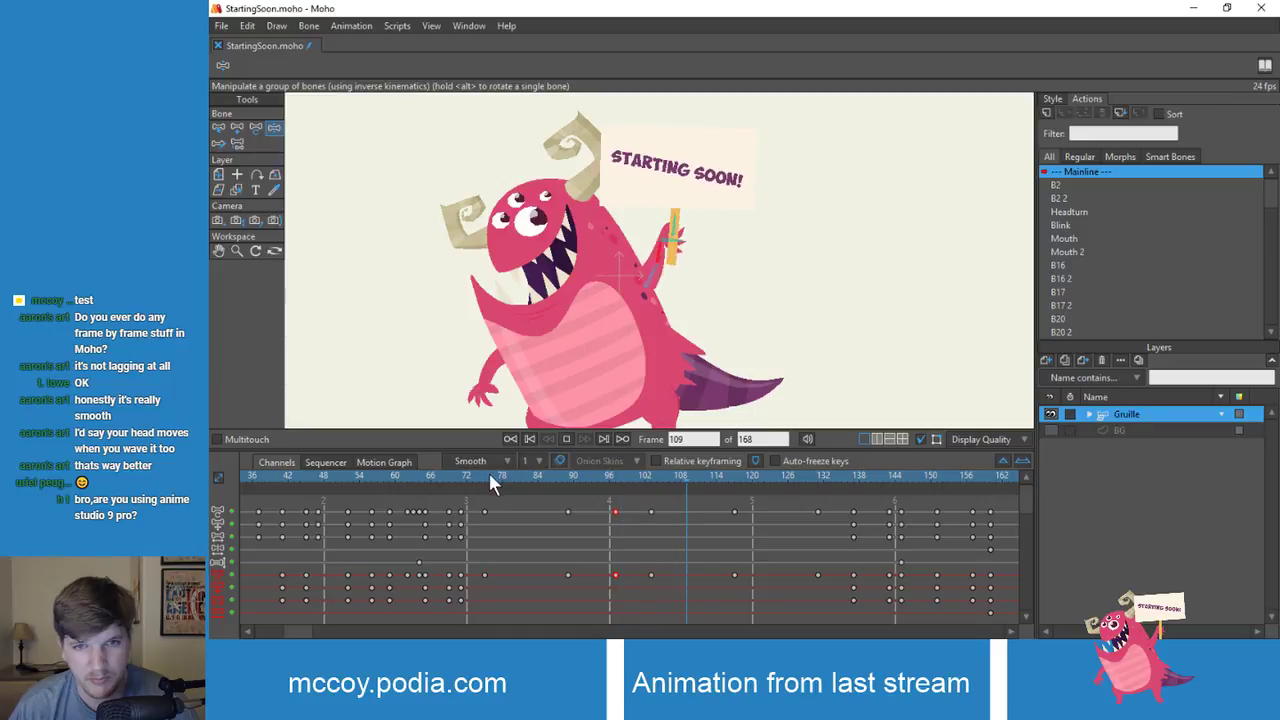
Step: Repose the sign arm at frame 117 so the sign stands nearly upright, and play back the wave
click(630, 482)
drag(630, 482, 738, 500)
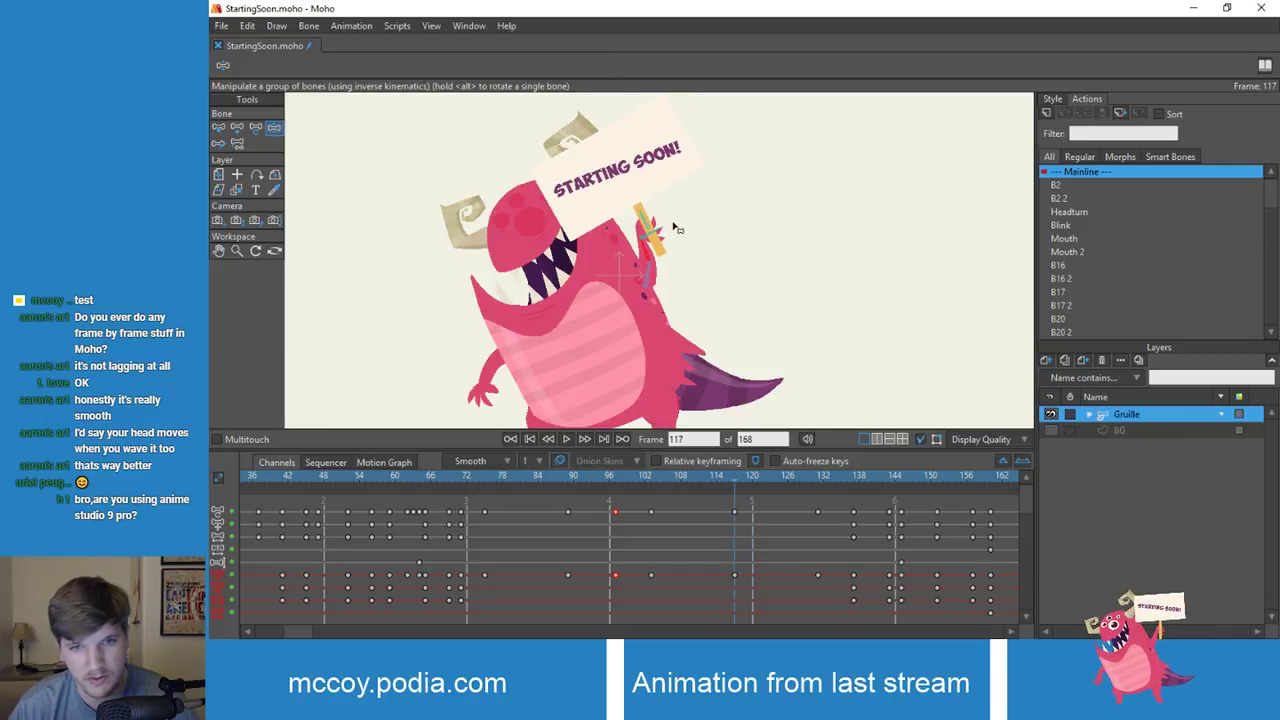
drag(651, 256, 663, 258)
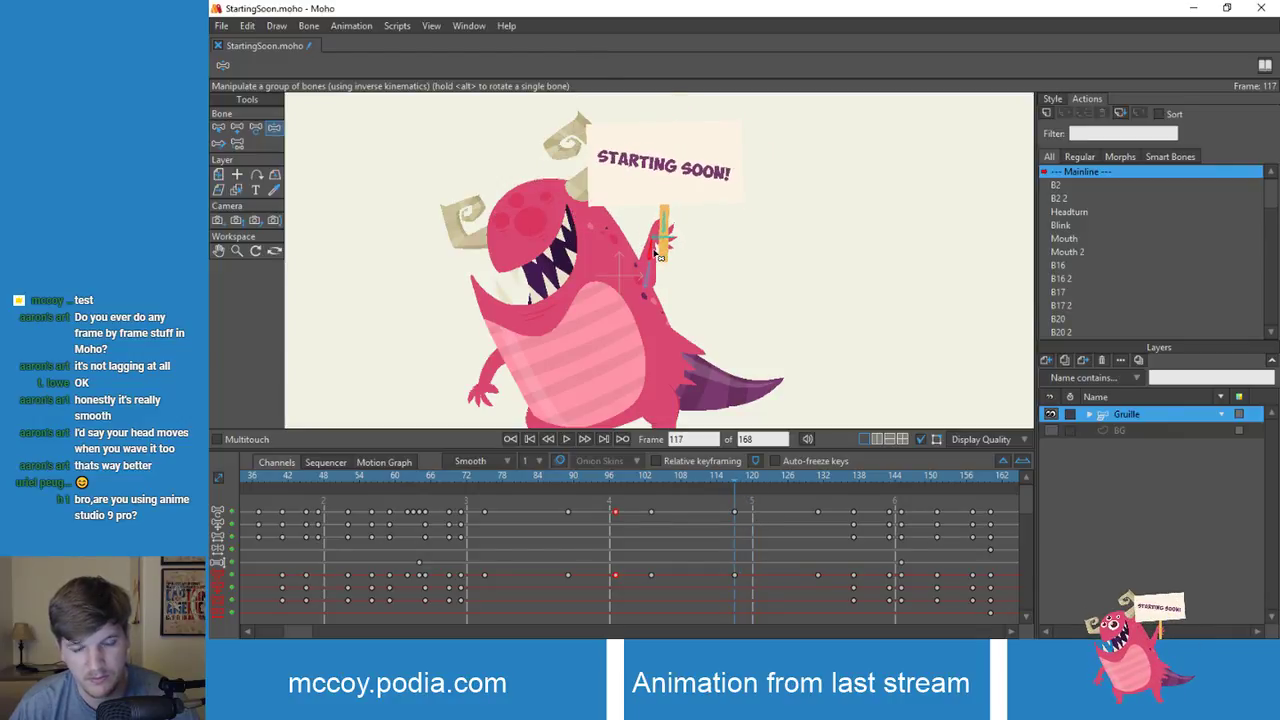
drag(651, 253, 652, 253)
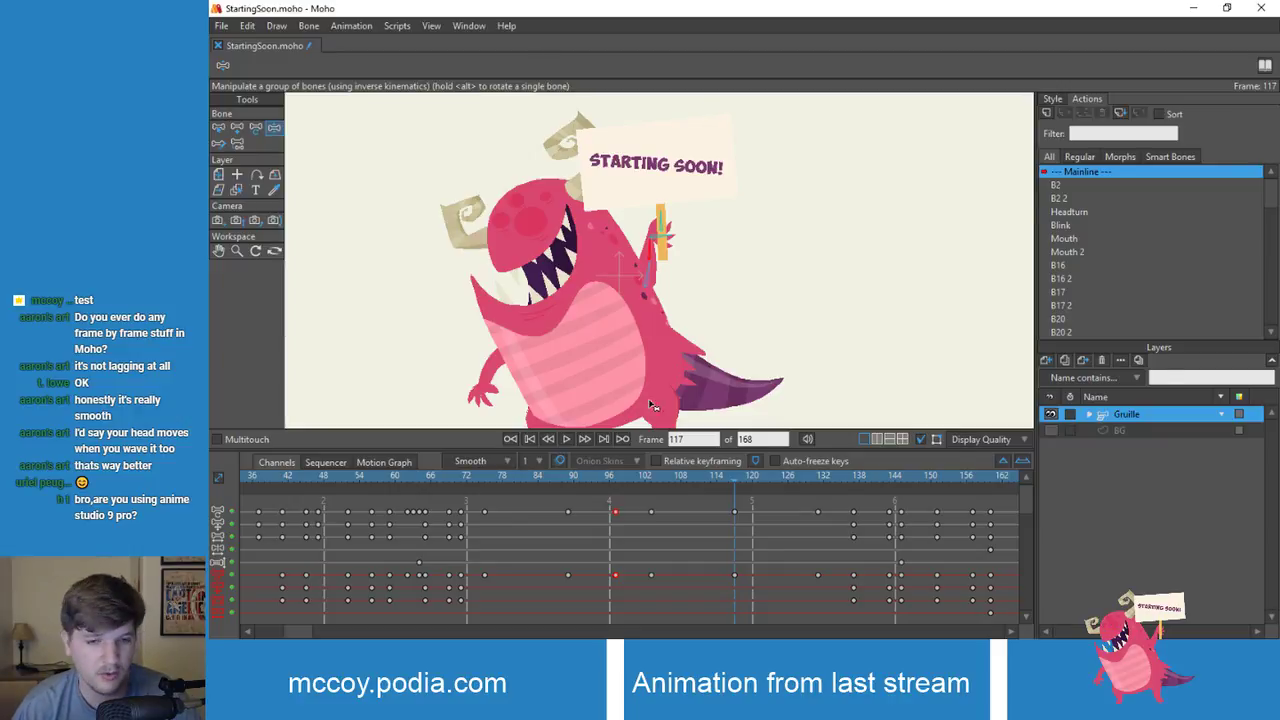
key(space)
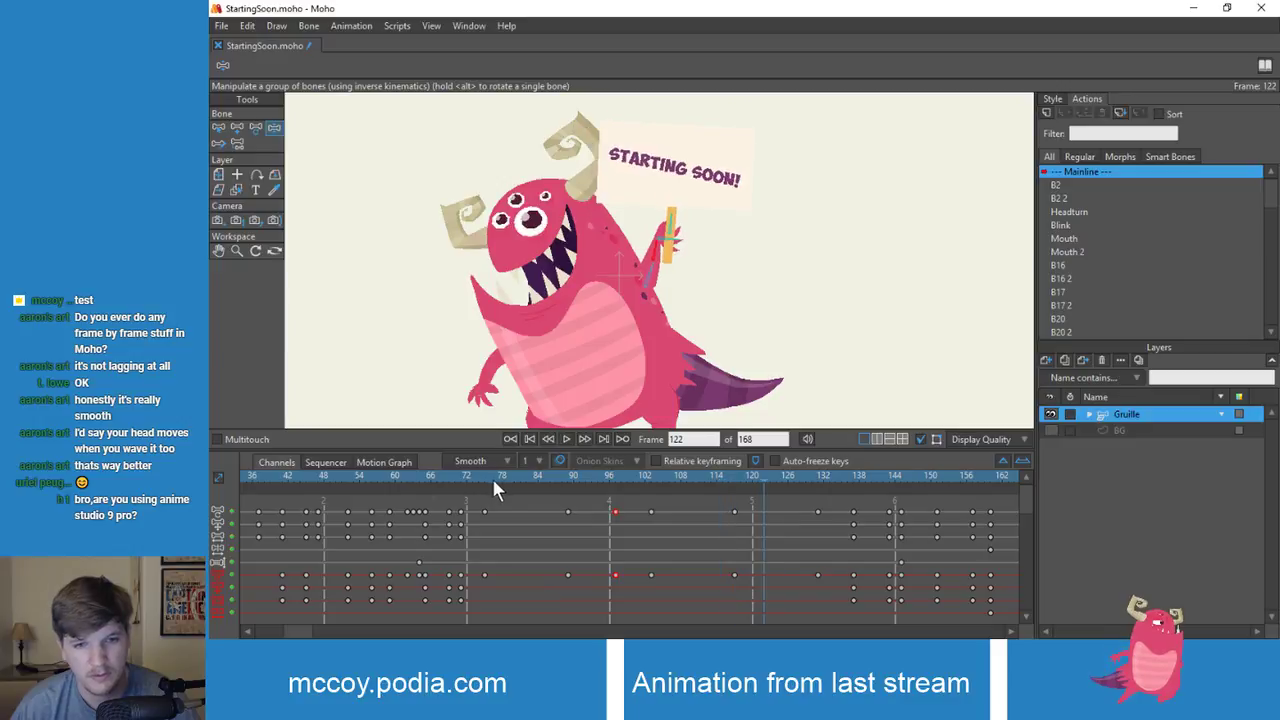
Step: Review the wave from frame 75 and pose the sign arm at frame 127 with the sign tilted closer to upright
click(484, 477)
drag(485, 479, 625, 497)
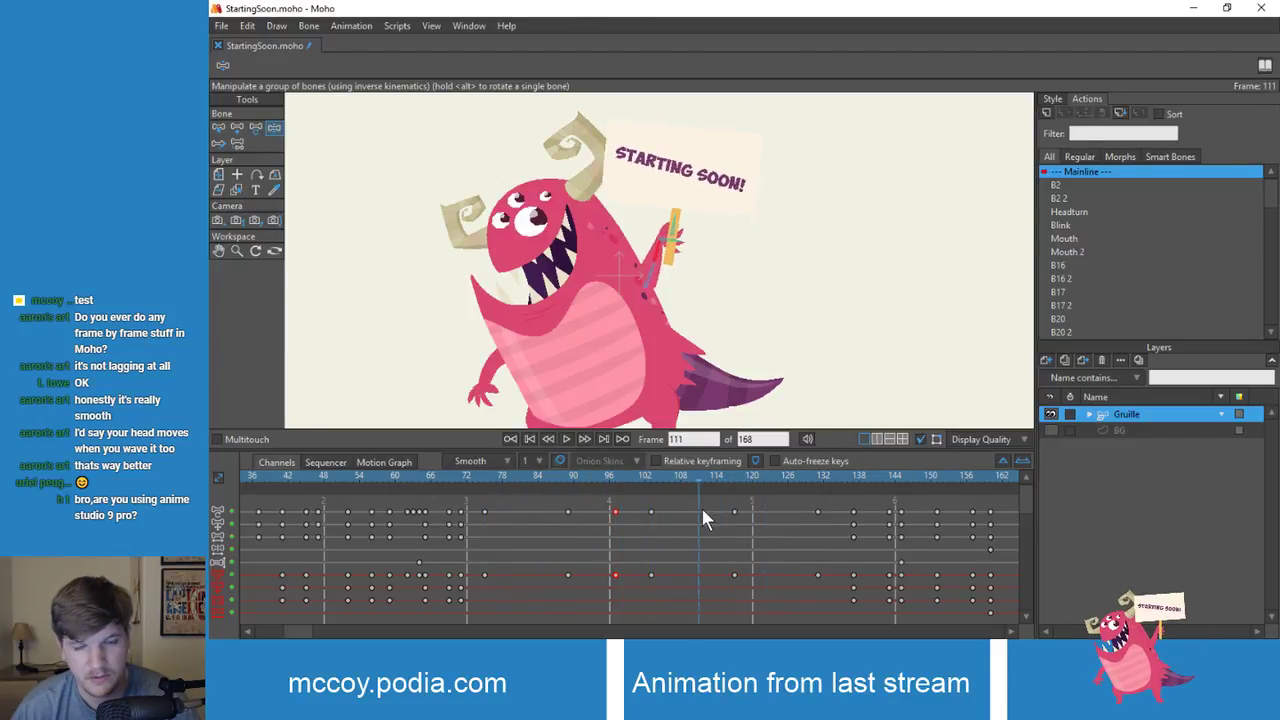
drag(744, 512, 504, 501)
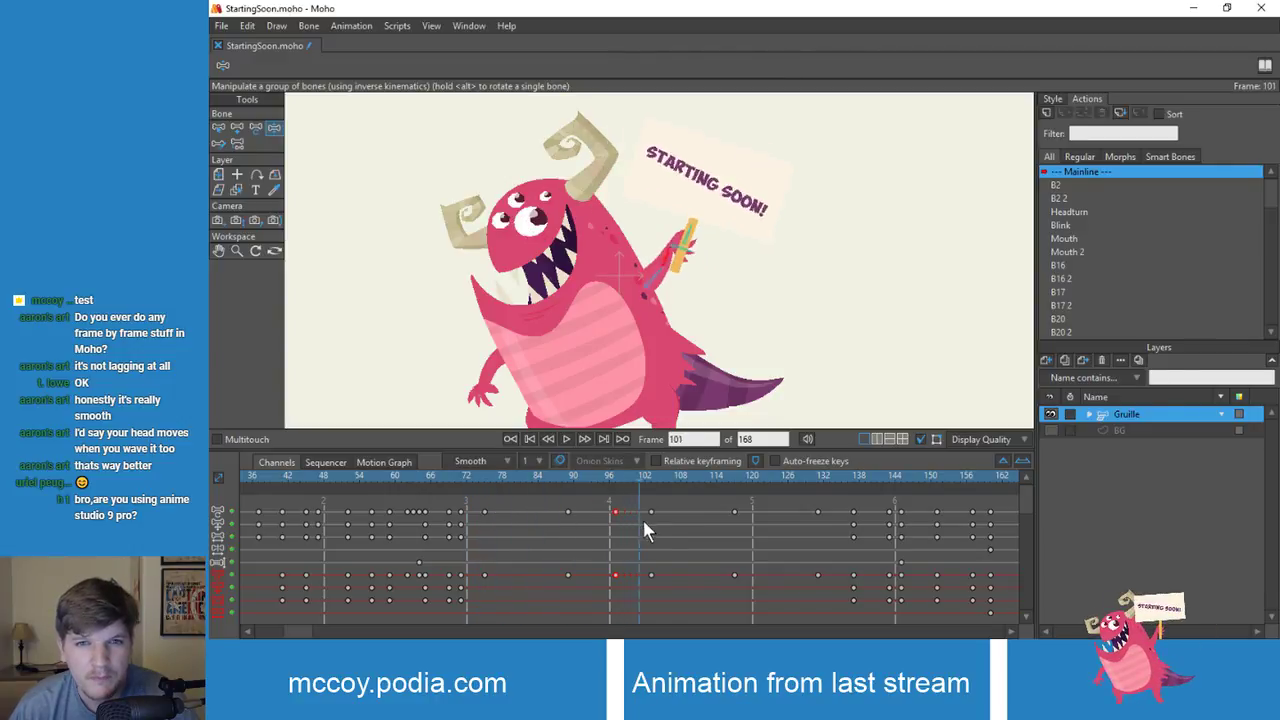
mouse_move(641, 523)
mouse_down()
mouse_move(597, 530)
mouse_move(664, 532)
mouse_up()
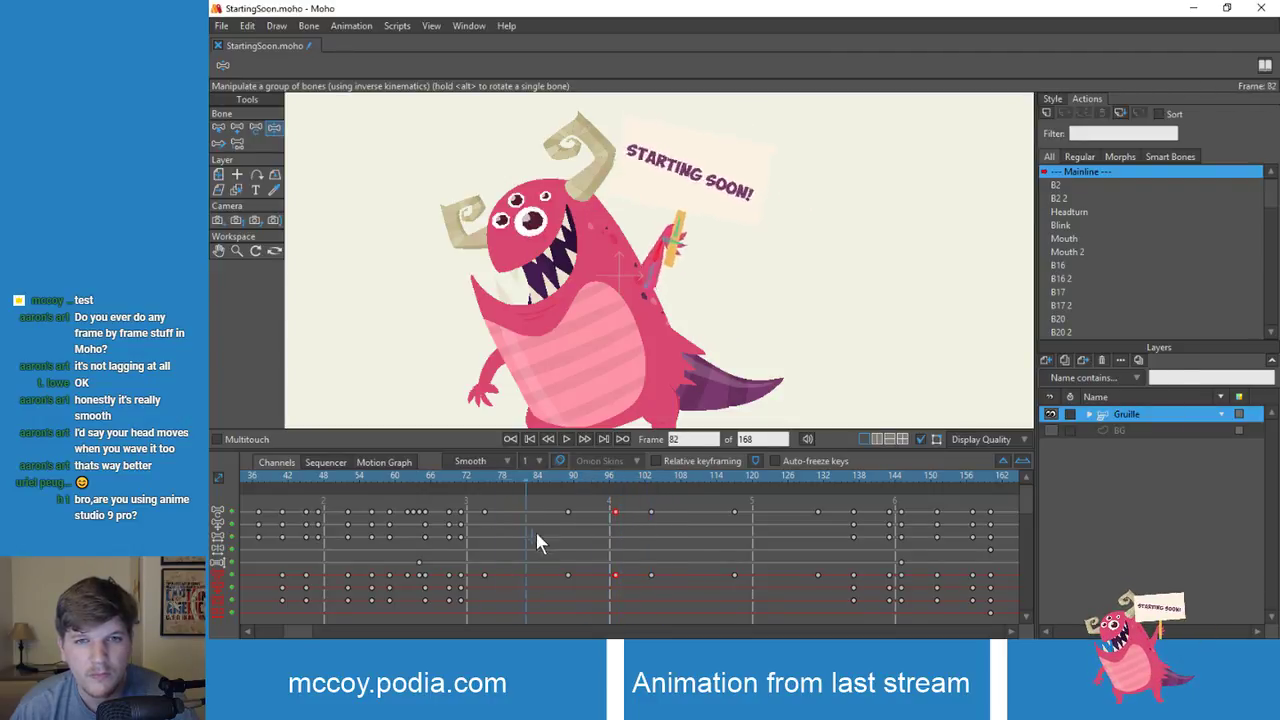
drag(684, 548, 765, 560)
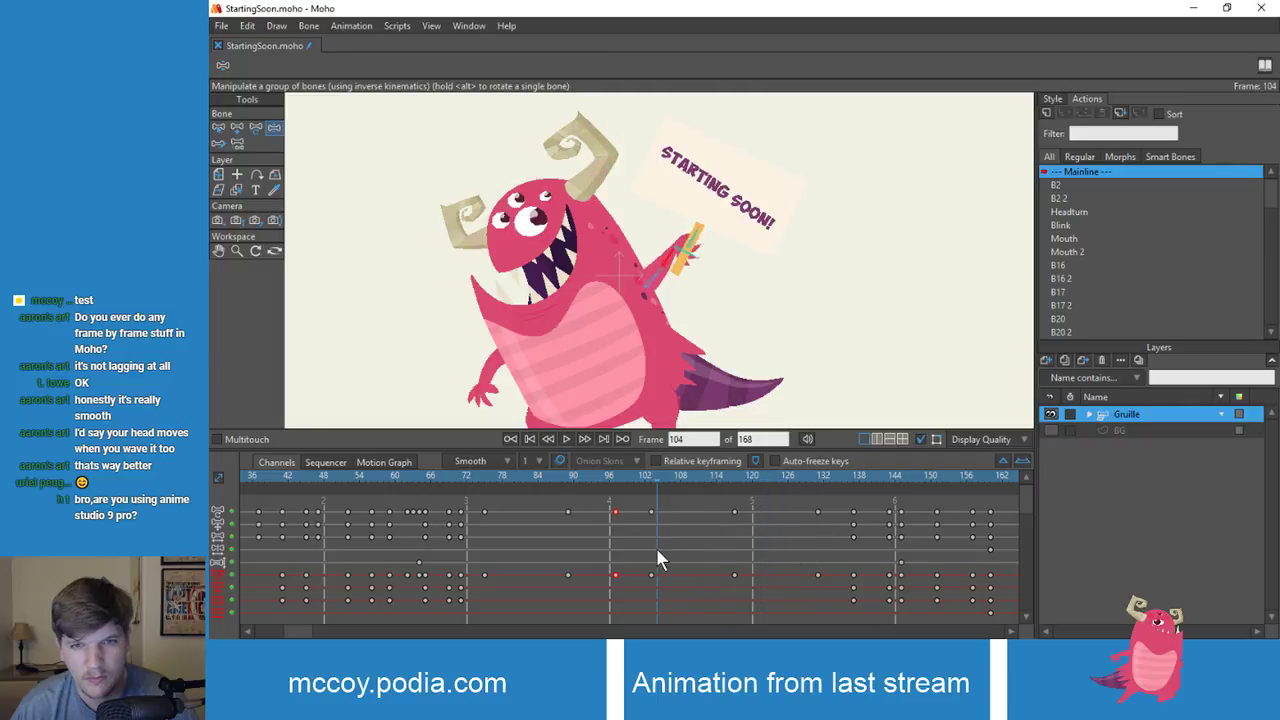
drag(657, 551, 795, 566)
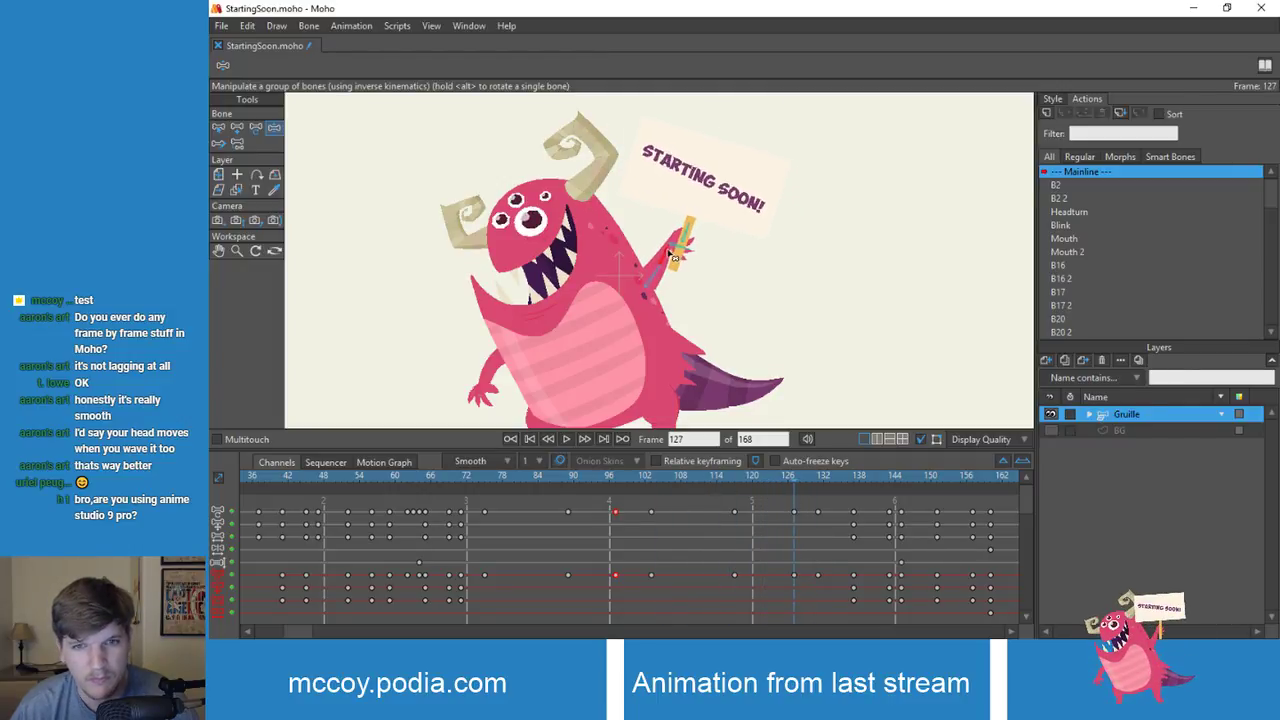
drag(669, 253, 676, 255)
Step: Compare the sign arm's poses at frames 117, 127 and 131, and play back the wave from about frame 72
key(alt+Left)
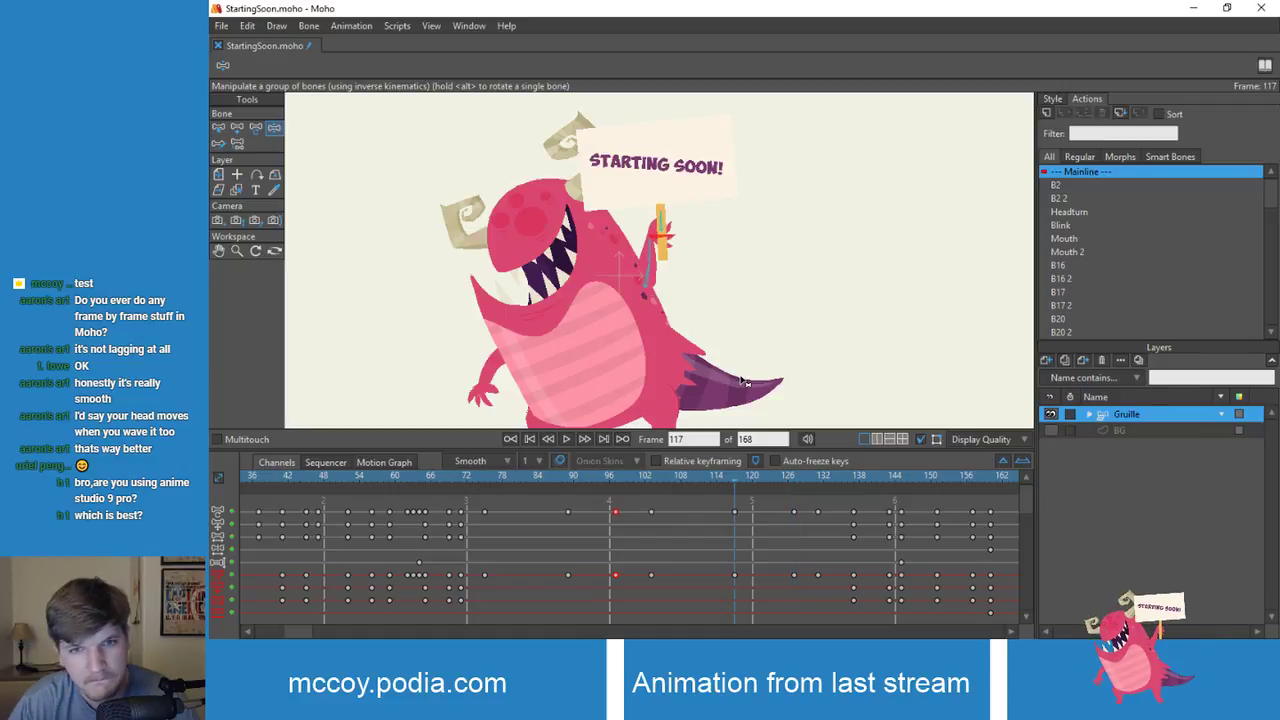
key(alt+Right)
key(alt+Left)
key(alt+Left)
key(alt+Right)
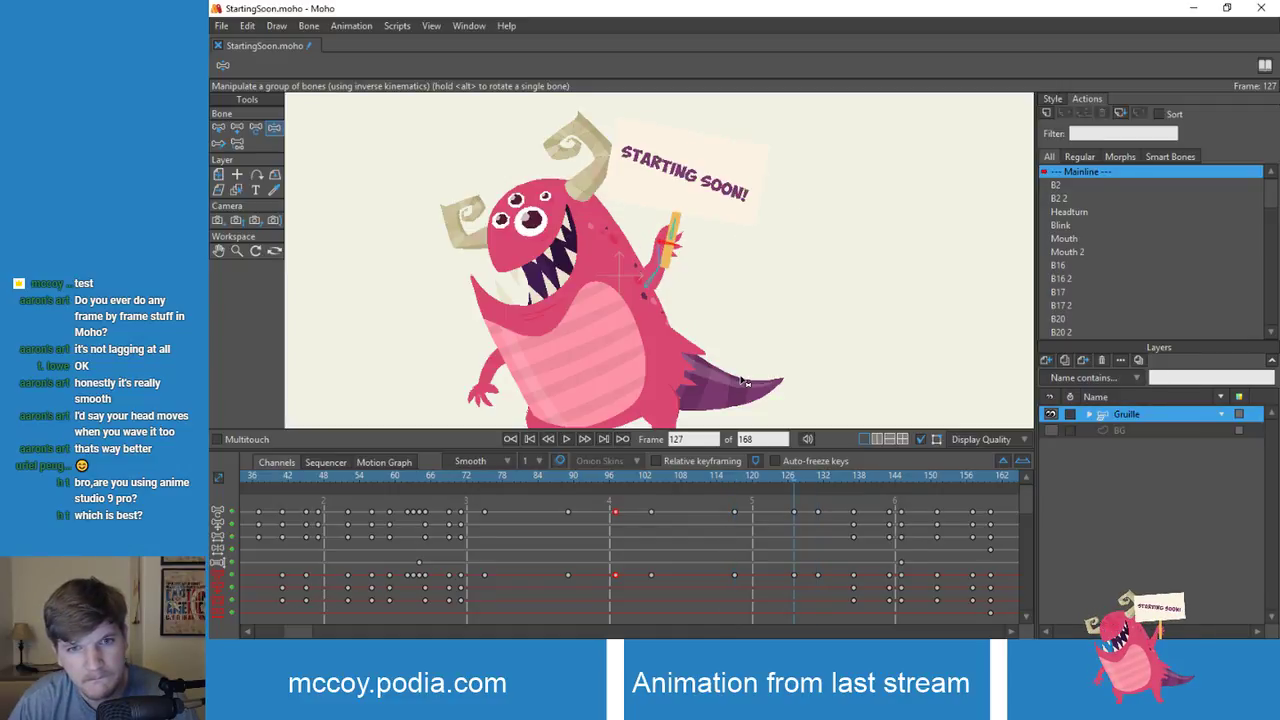
key(alt+Left)
key(alt+Left)
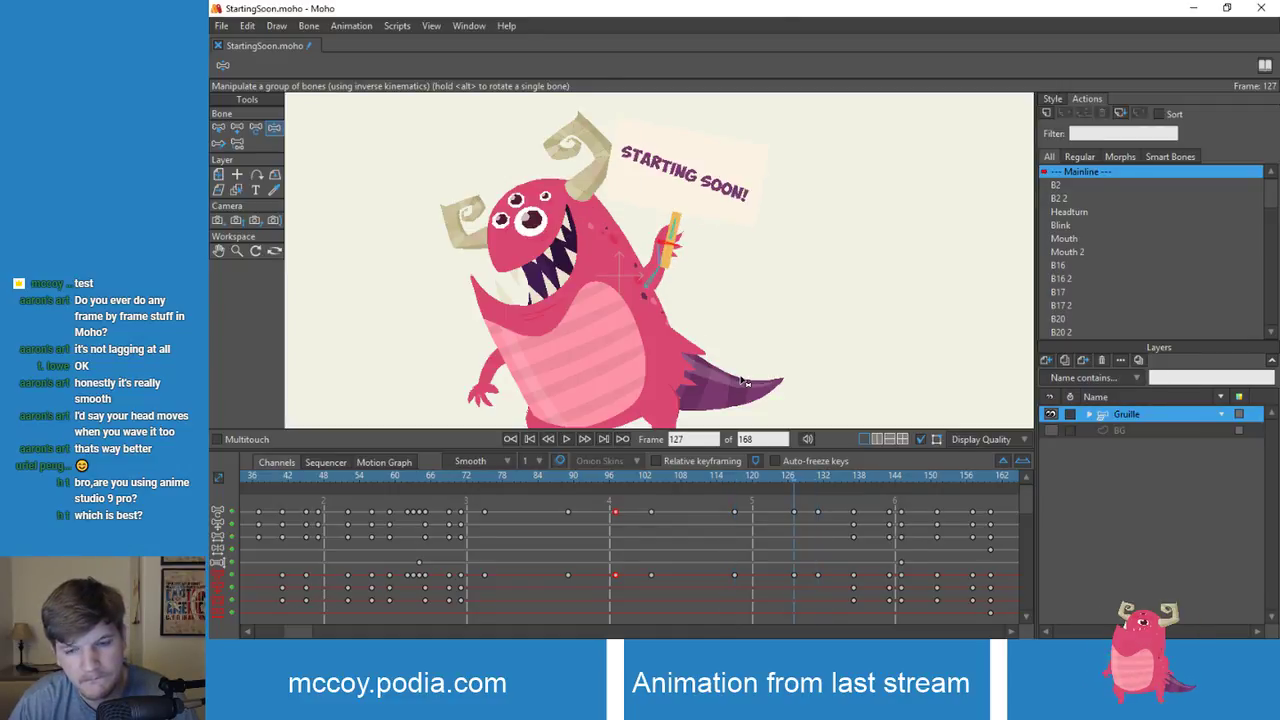
key(alt+Right)
key(alt+Right)
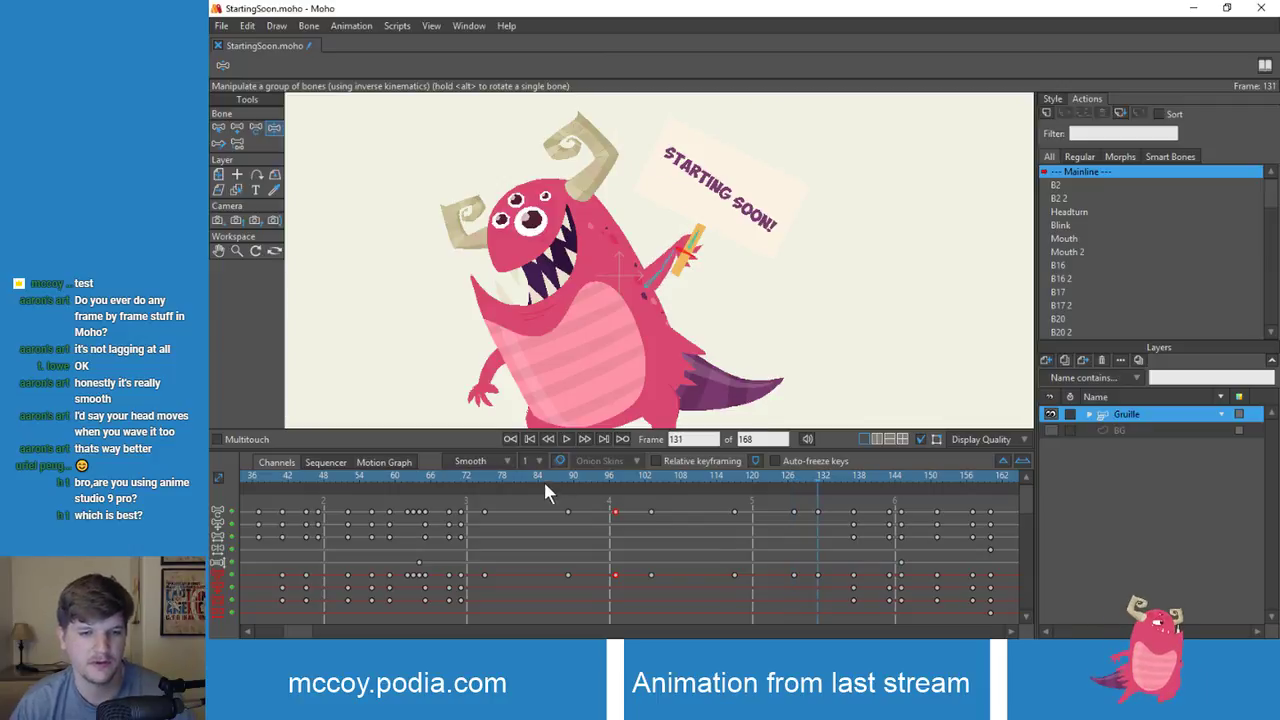
click(465, 473)
key(space)
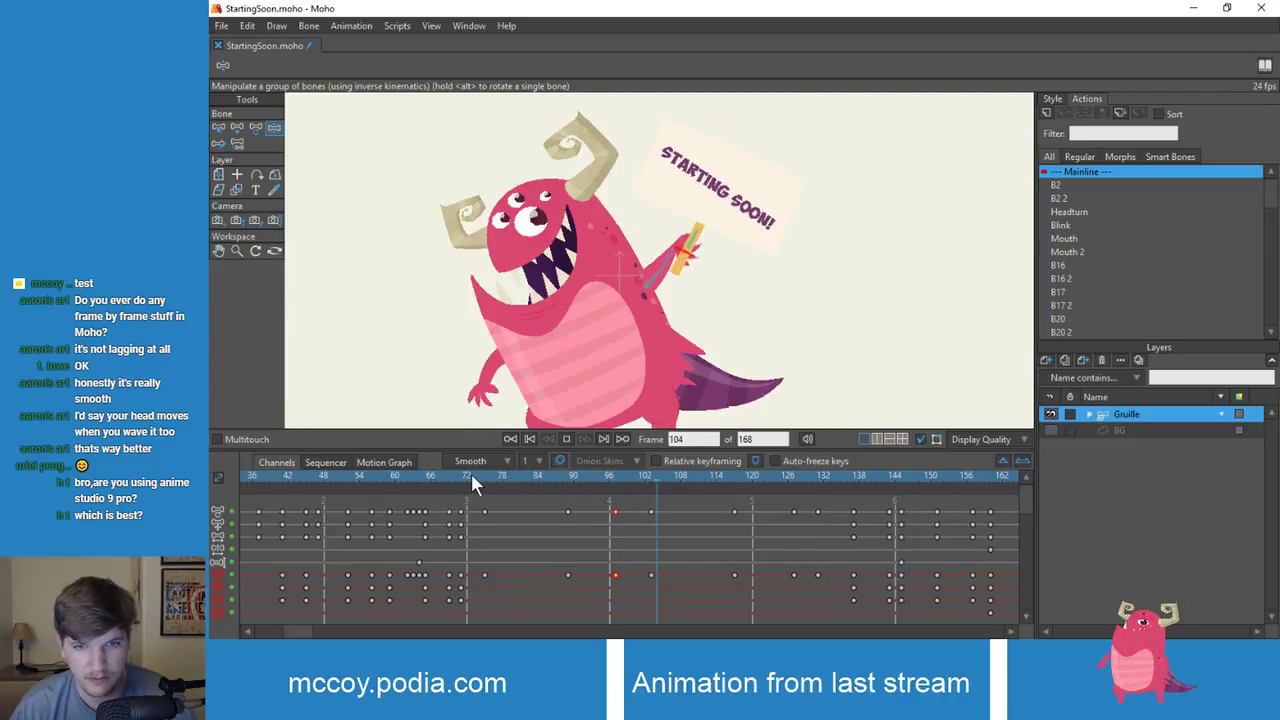
Step: Repose the sign arm at frames 127 and 97 with the hand bent so the sign swings toward the head
drag(471, 473, 734, 497)
key(b)
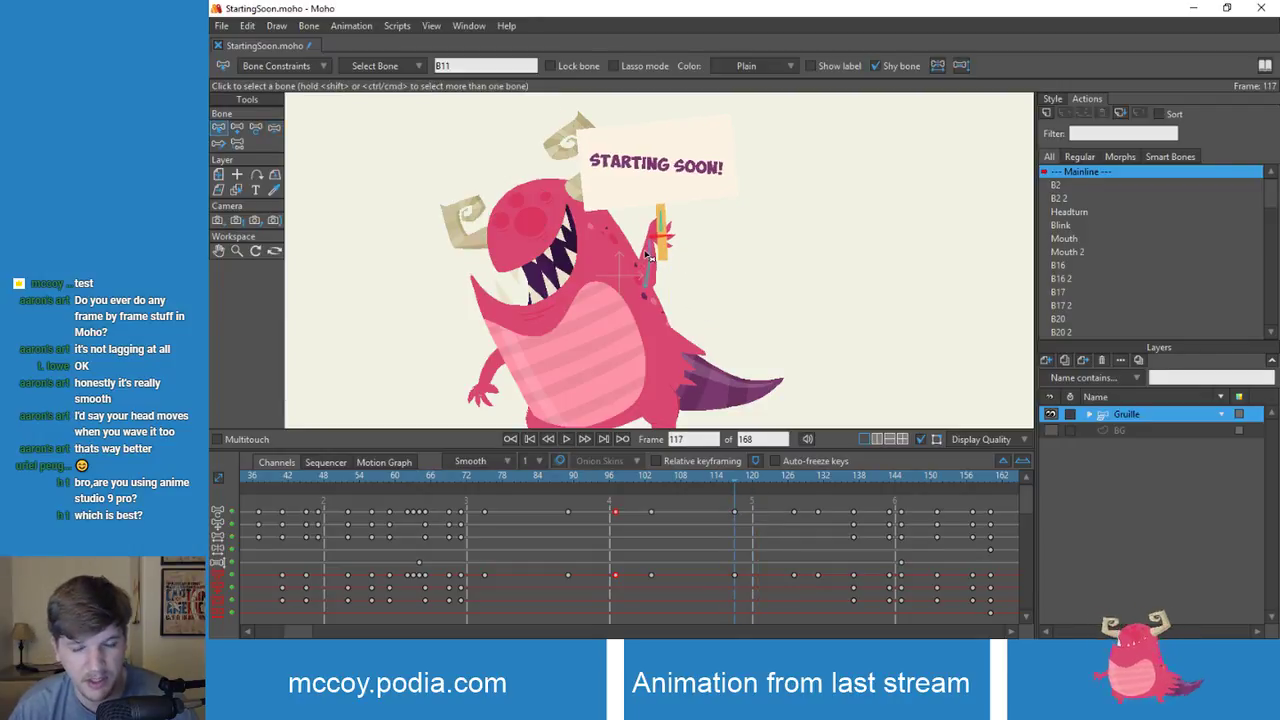
drag(733, 474, 791, 498)
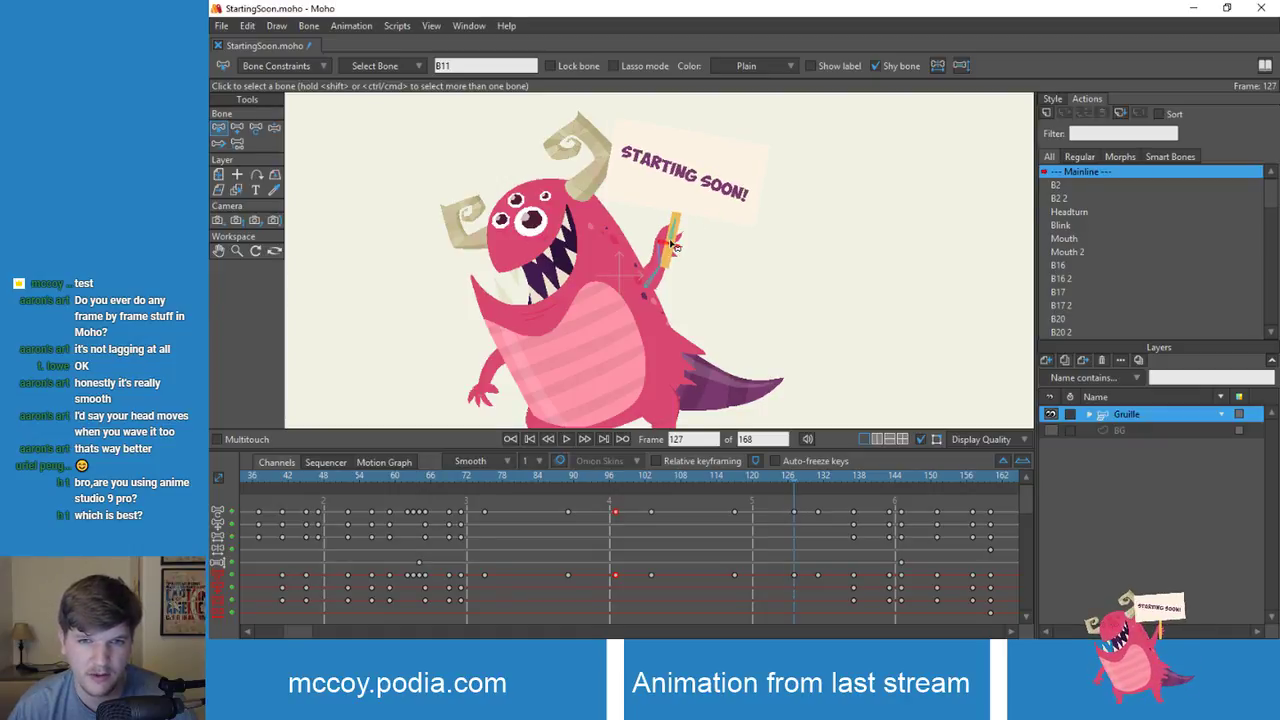
key(z)
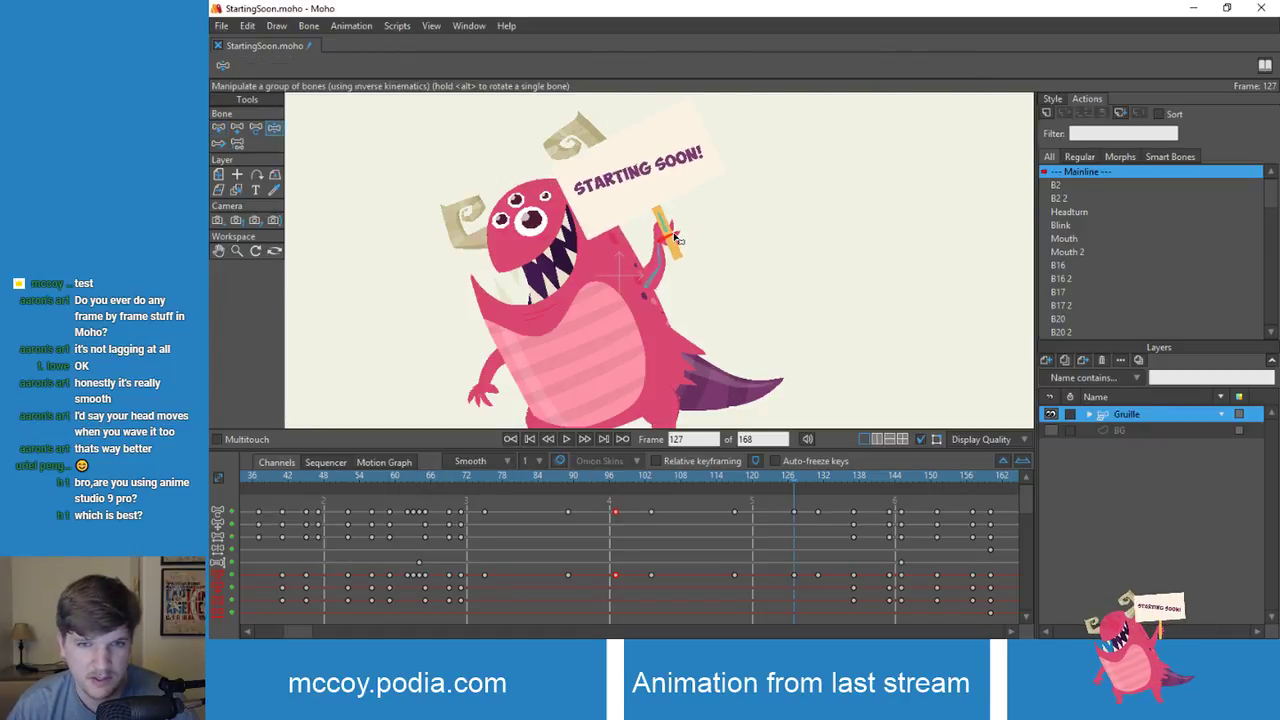
drag(780, 477, 621, 486)
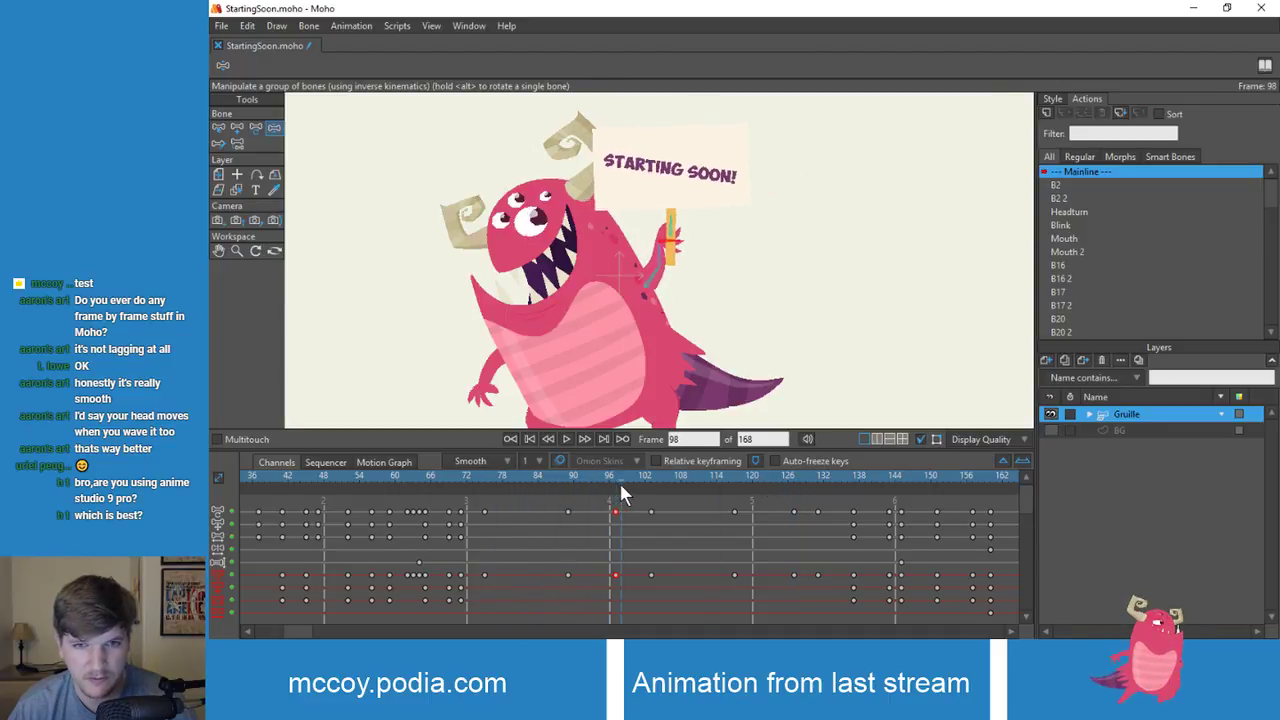
mouse_move(667, 227)
mouse_down()
mouse_move(657, 231)
mouse_move(671, 236)
mouse_up()
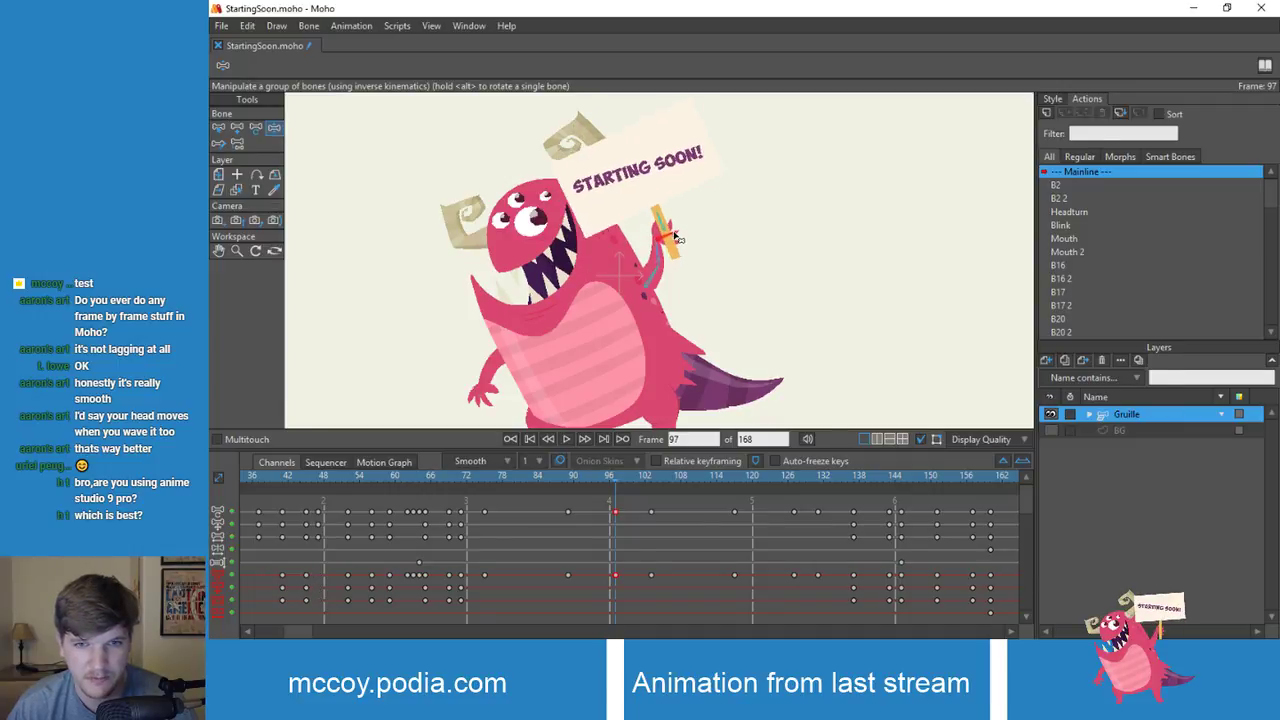
Step: Scrub through the wave from frame 75 and play it back to check the reposed sign arm
click(484, 478)
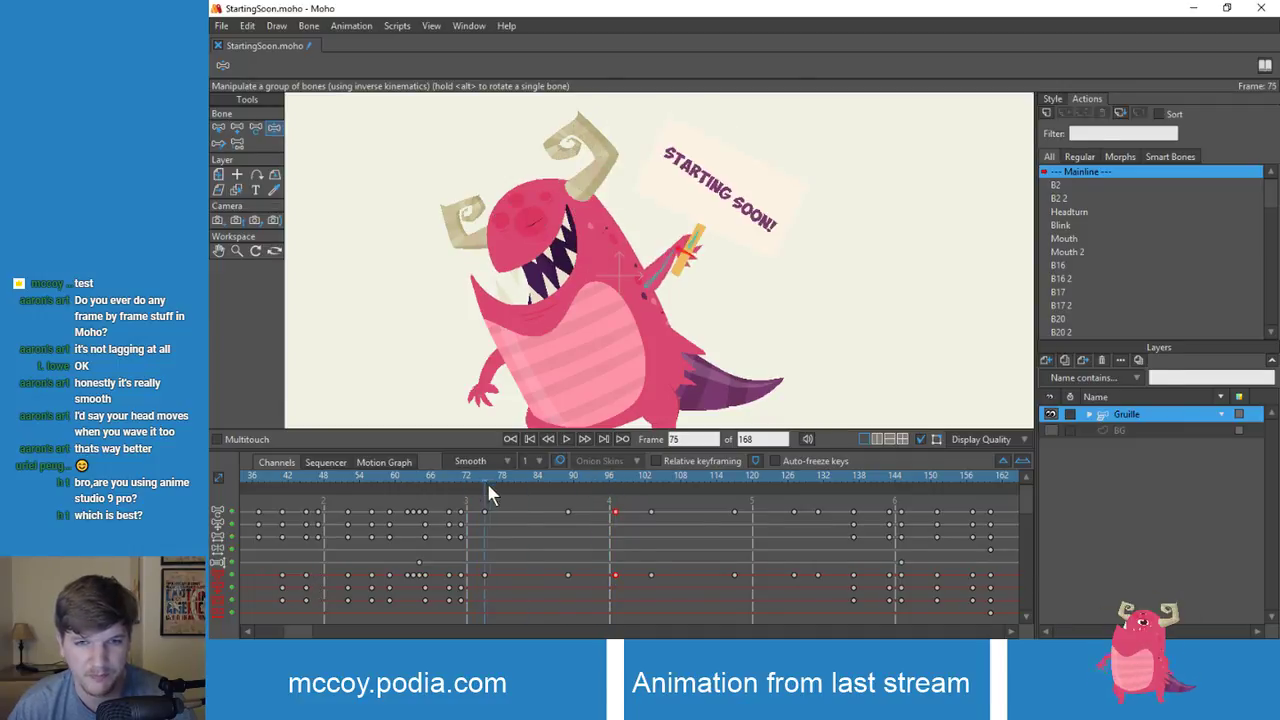
drag(539, 489, 722, 535)
drag(814, 555, 445, 510)
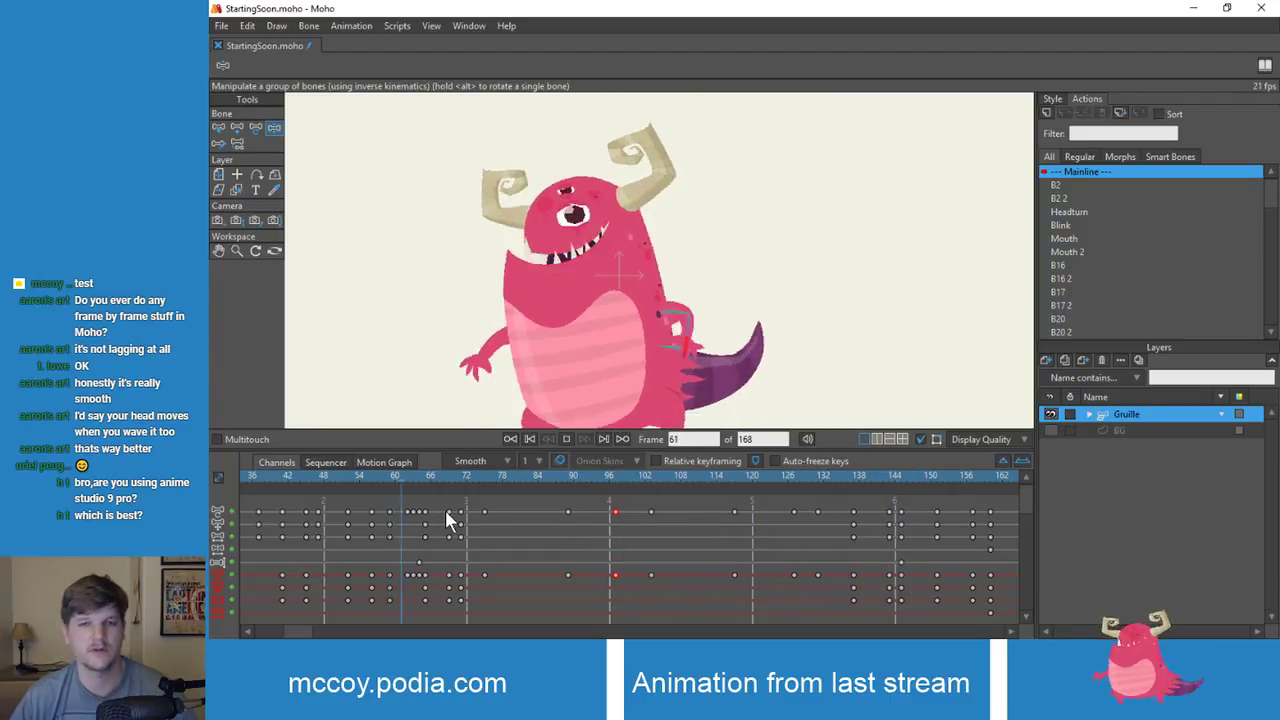
key(space)
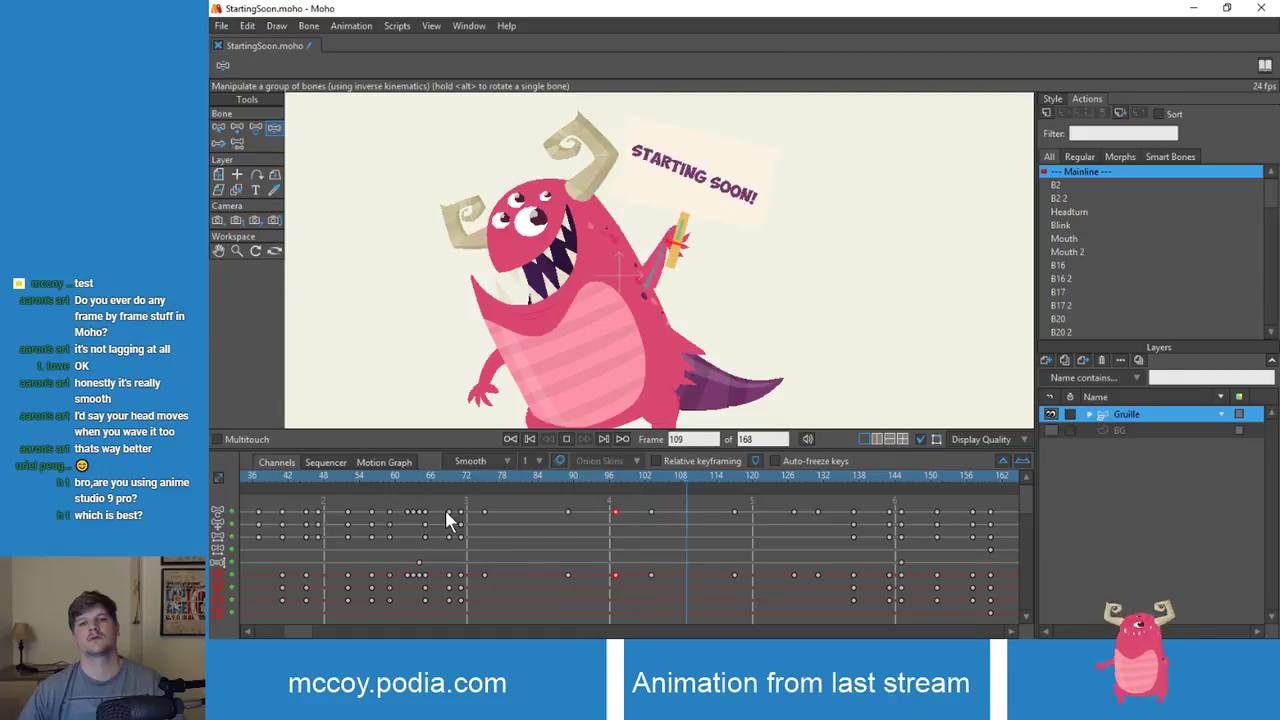
key(space)
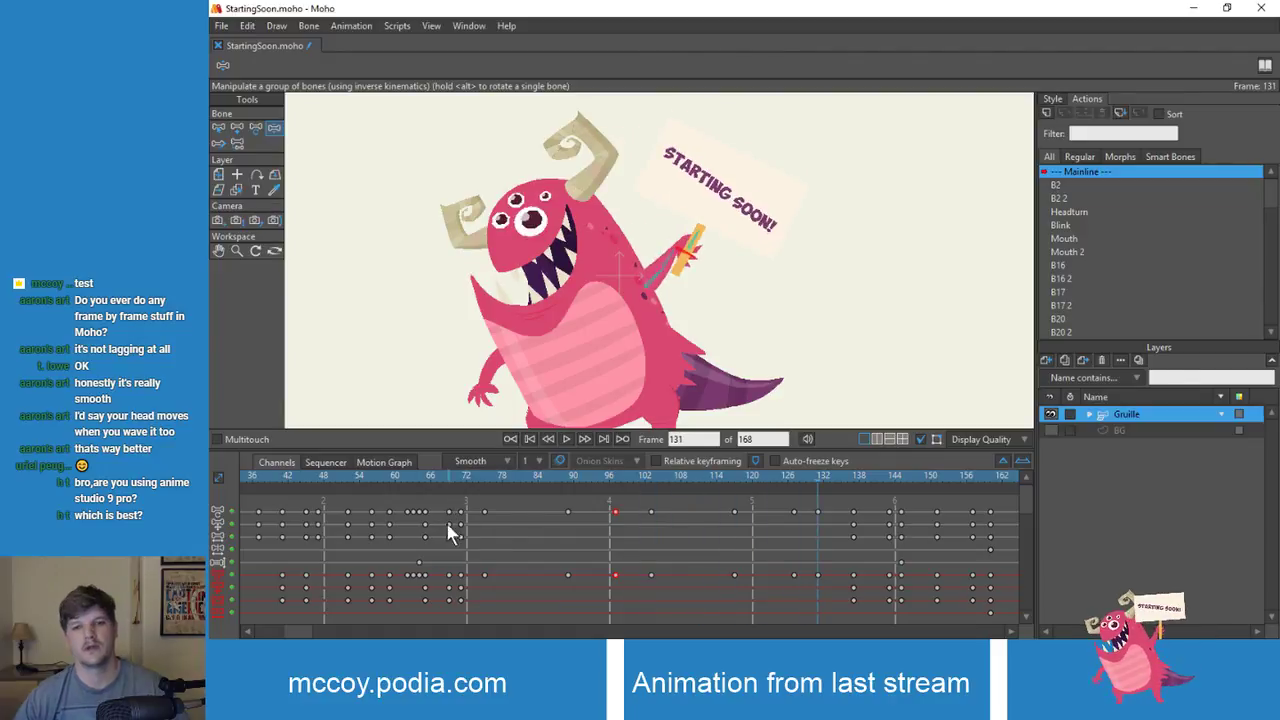
click(479, 477)
key(space)
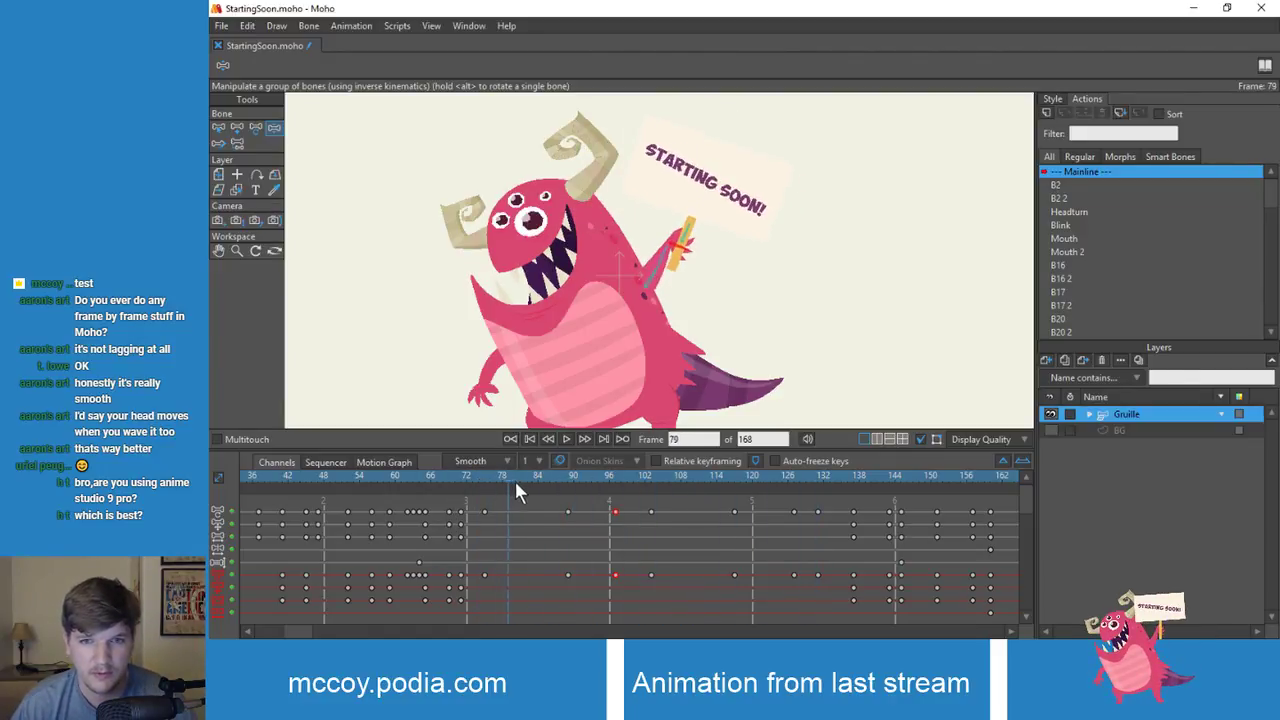
Step: Shift arm bone B10's key at frame 97 to frame 94 and play back the wave
click(613, 489)
mouse_move(617, 490)
mouse_down()
mouse_move(567, 494)
mouse_move(616, 506)
mouse_up()
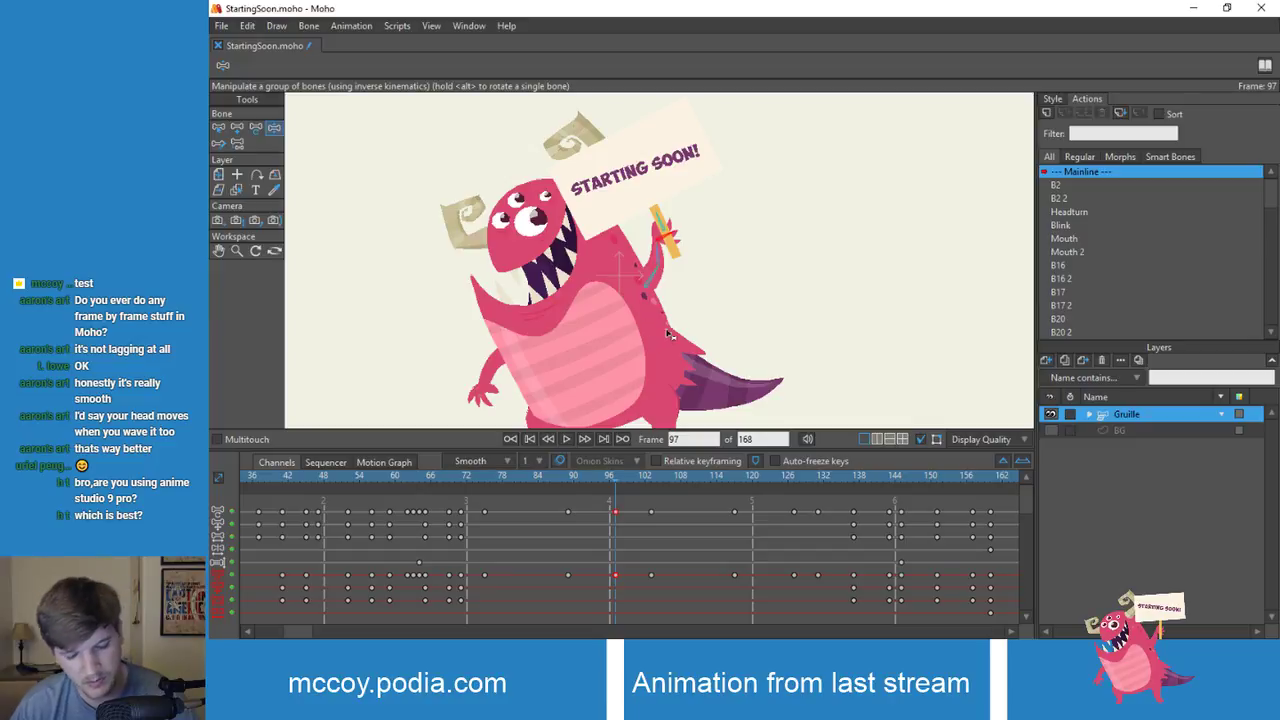
key(b)
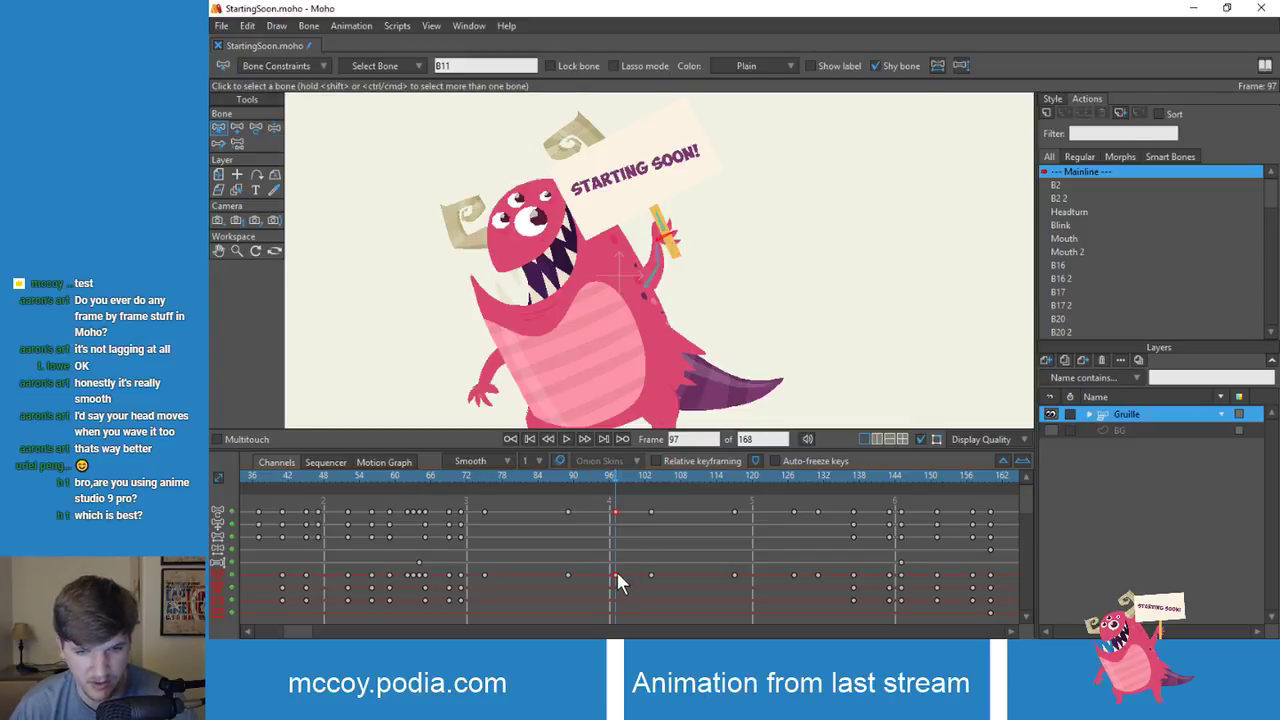
mouse_move(617, 574)
mouse_down()
mouse_move(631, 570)
mouse_move(616, 572)
mouse_up()
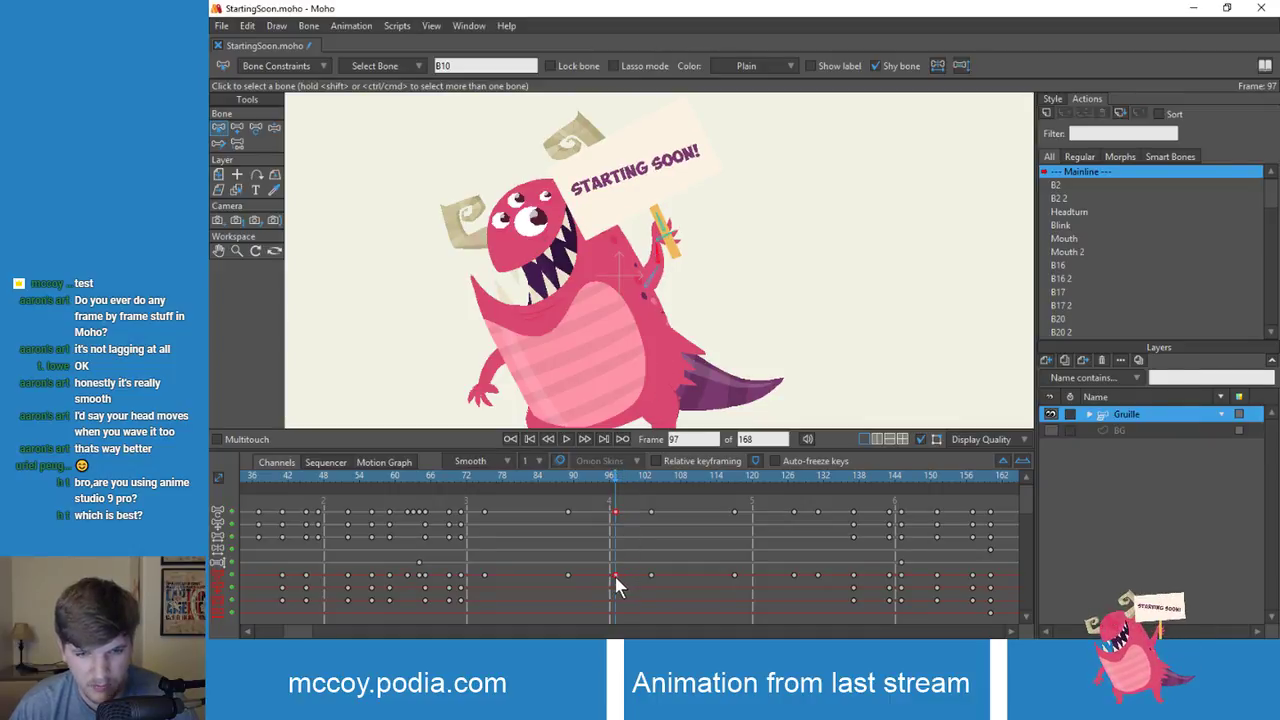
drag(613, 574, 598, 578)
drag(596, 474, 671, 508)
key(space)
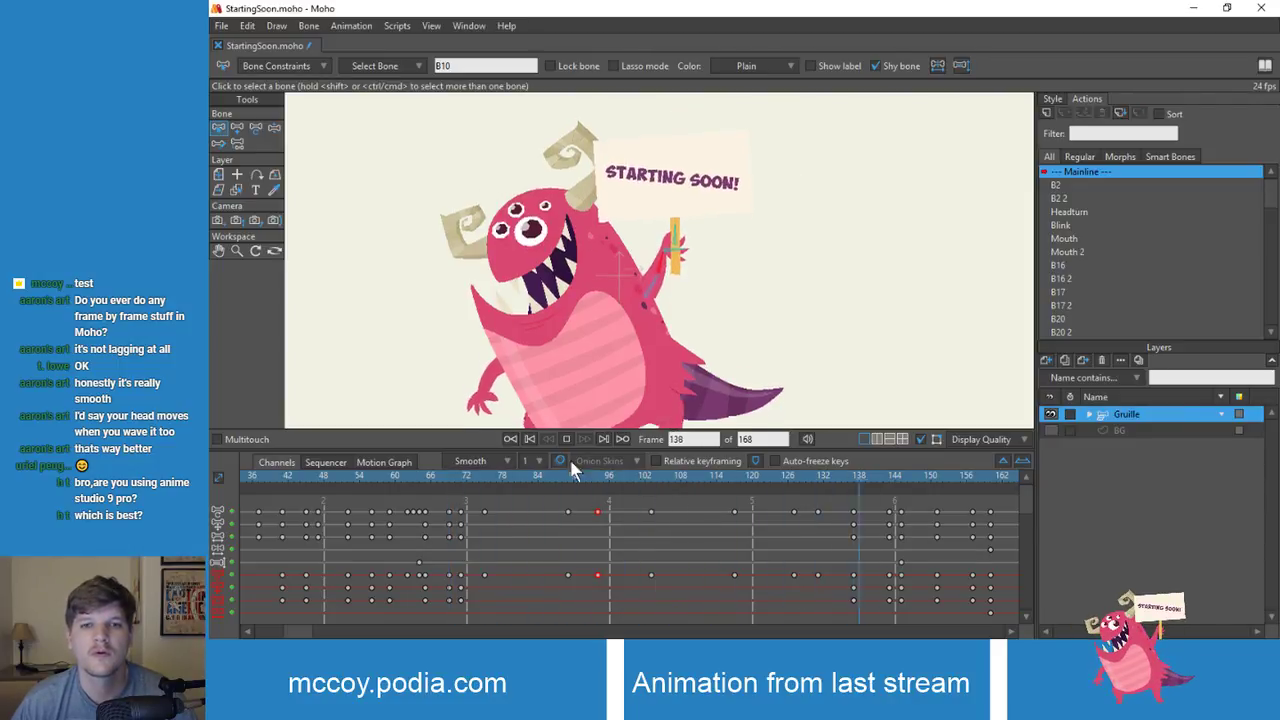
key(space)
click(456, 477)
key(space)
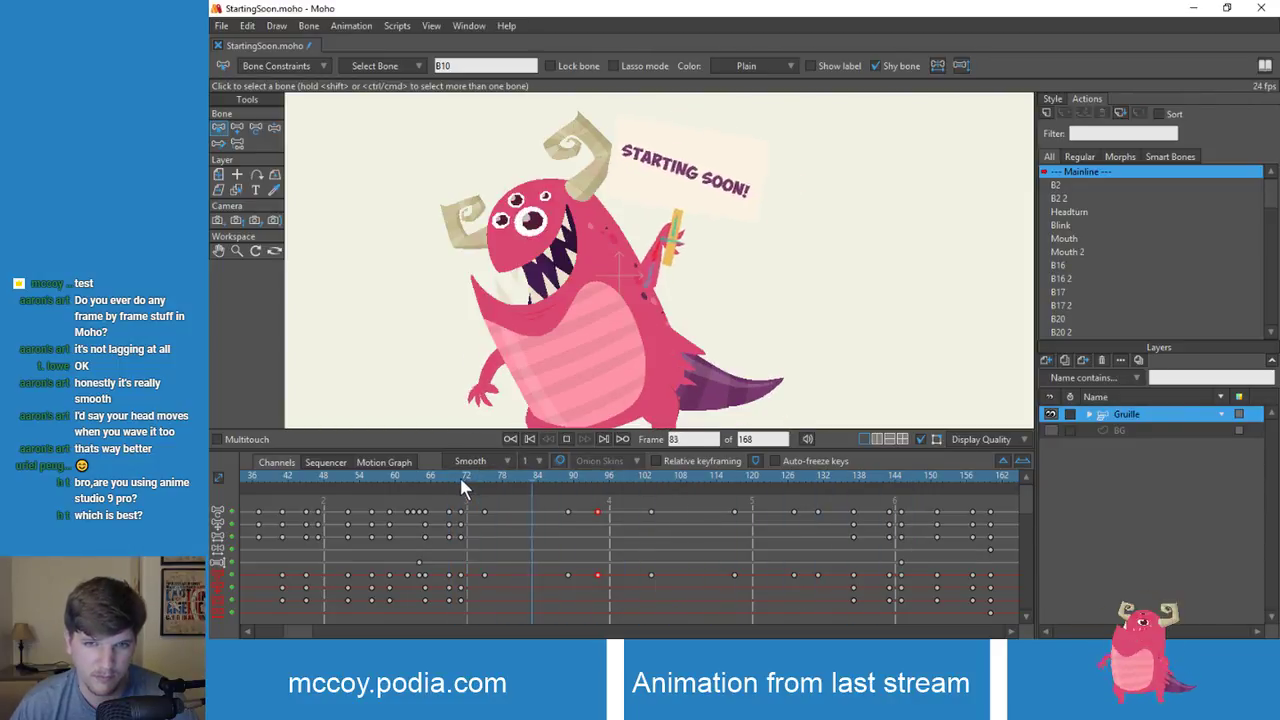
key(space)
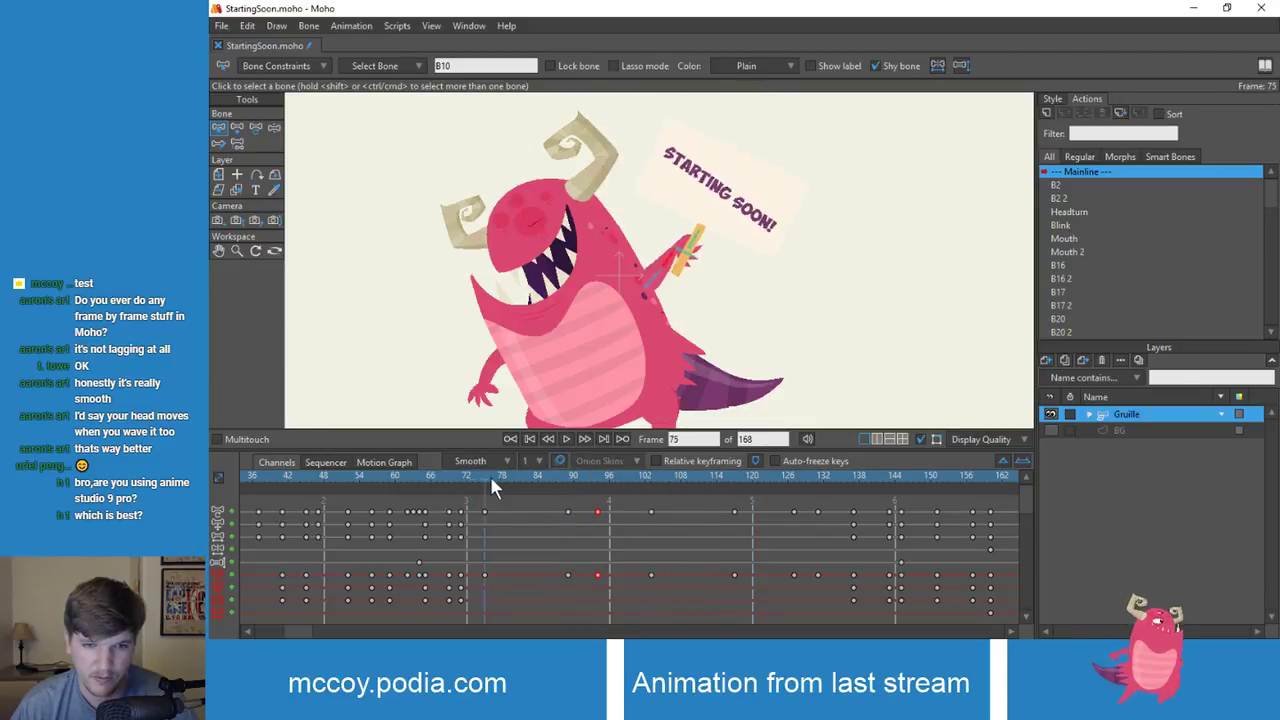
Step: Review the wave up to frame 127 and shift arm bone B10's key there to frame 124
click(574, 480)
drag(654, 498, 555, 497)
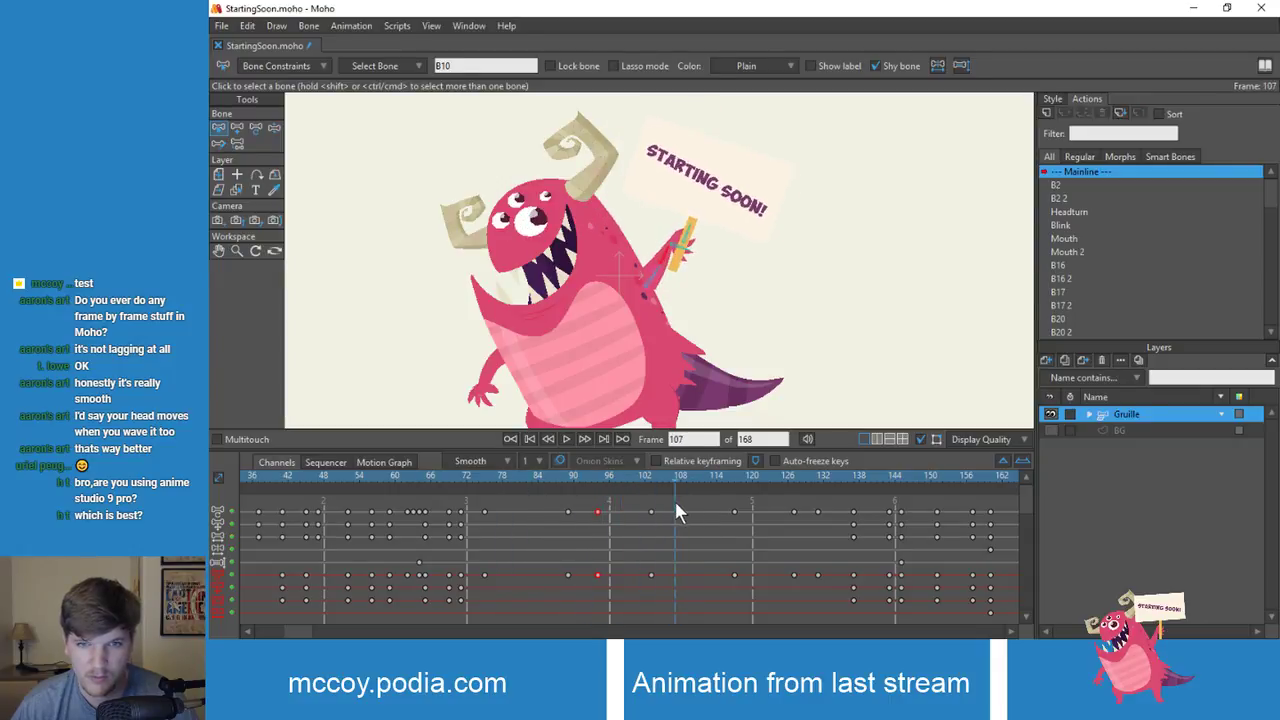
drag(676, 512, 795, 510)
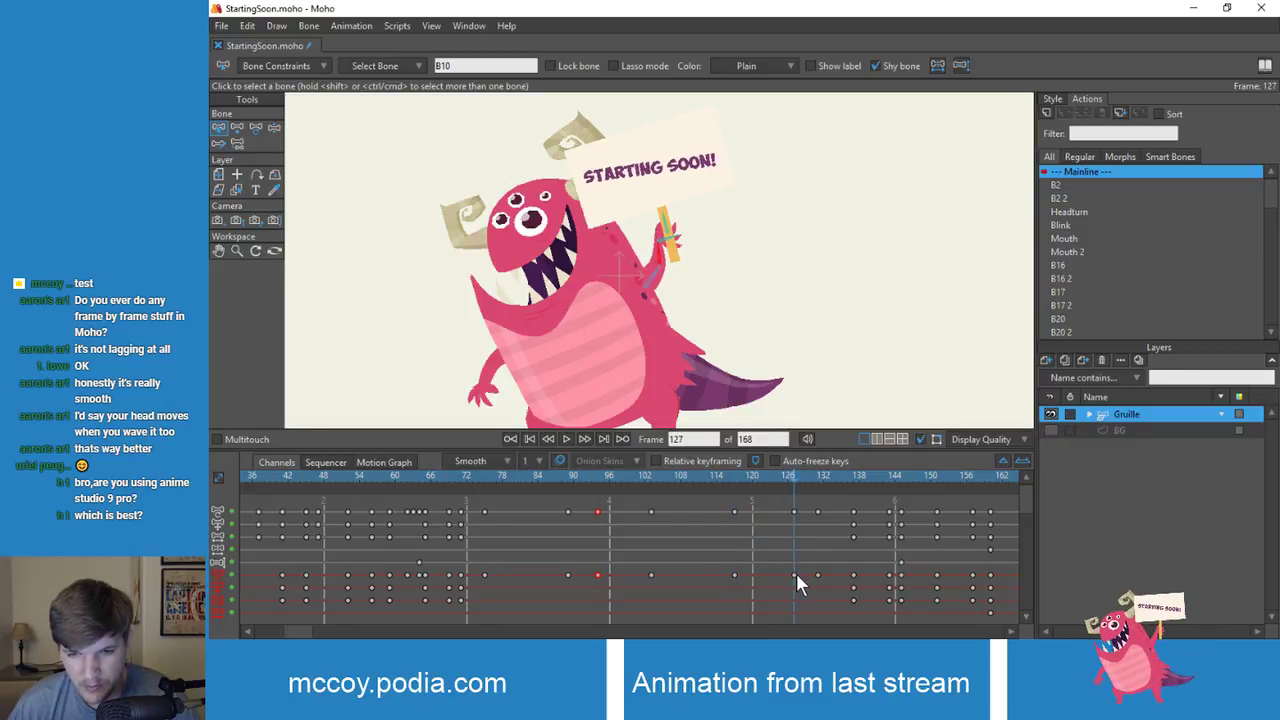
drag(789, 574, 775, 576)
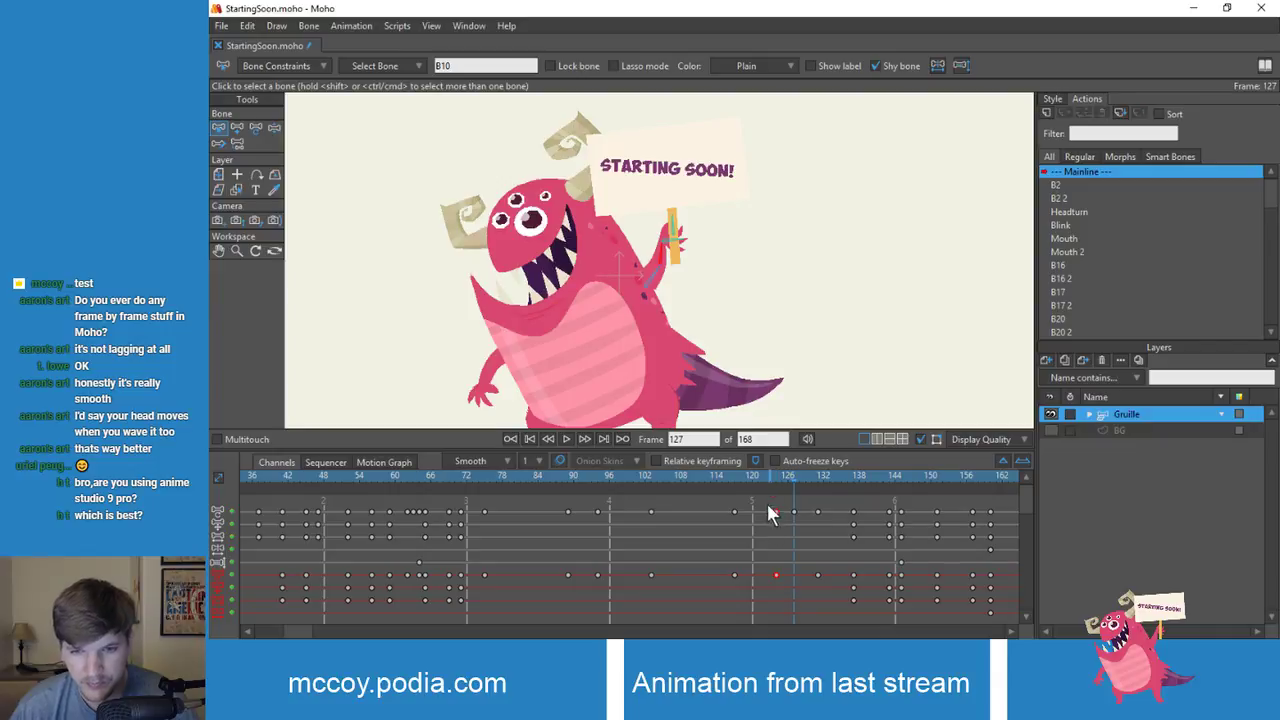
Step: Play back the wave and shift arm bone B10's key at frame 89 to frame 83
drag(766, 495, 467, 482)
key(space)
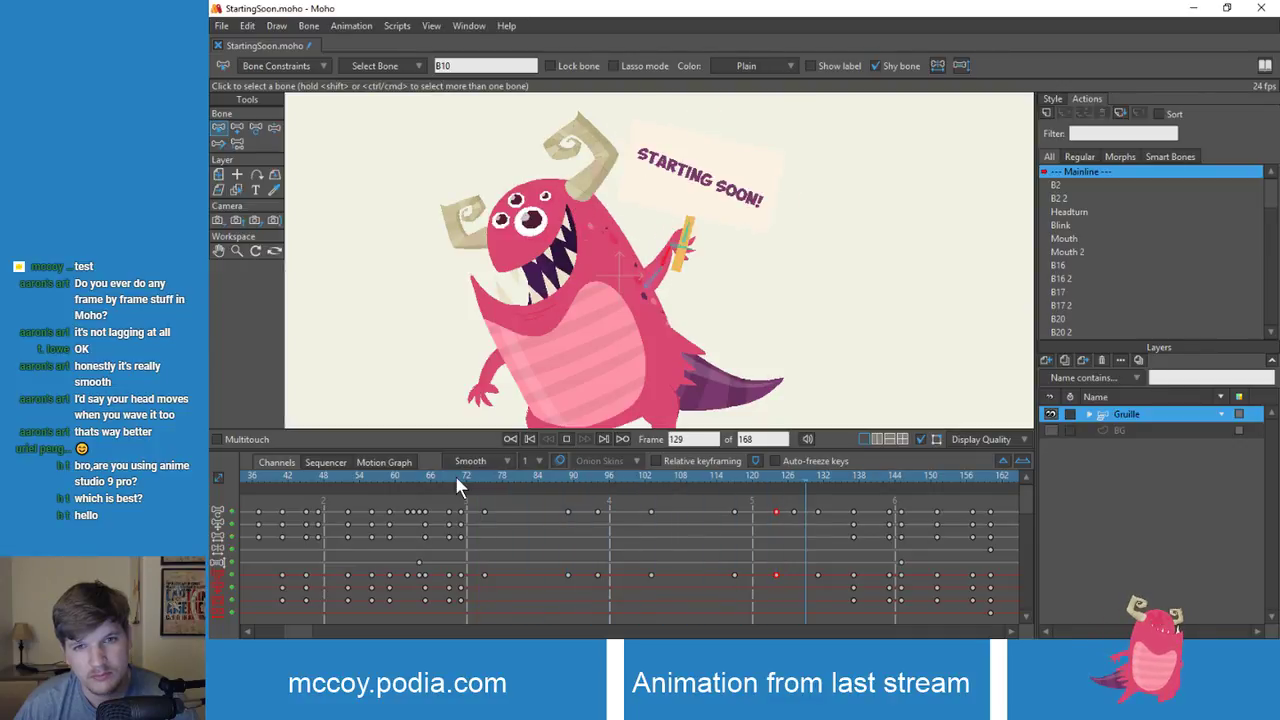
click(490, 477)
drag(498, 479, 571, 504)
drag(567, 582, 541, 583)
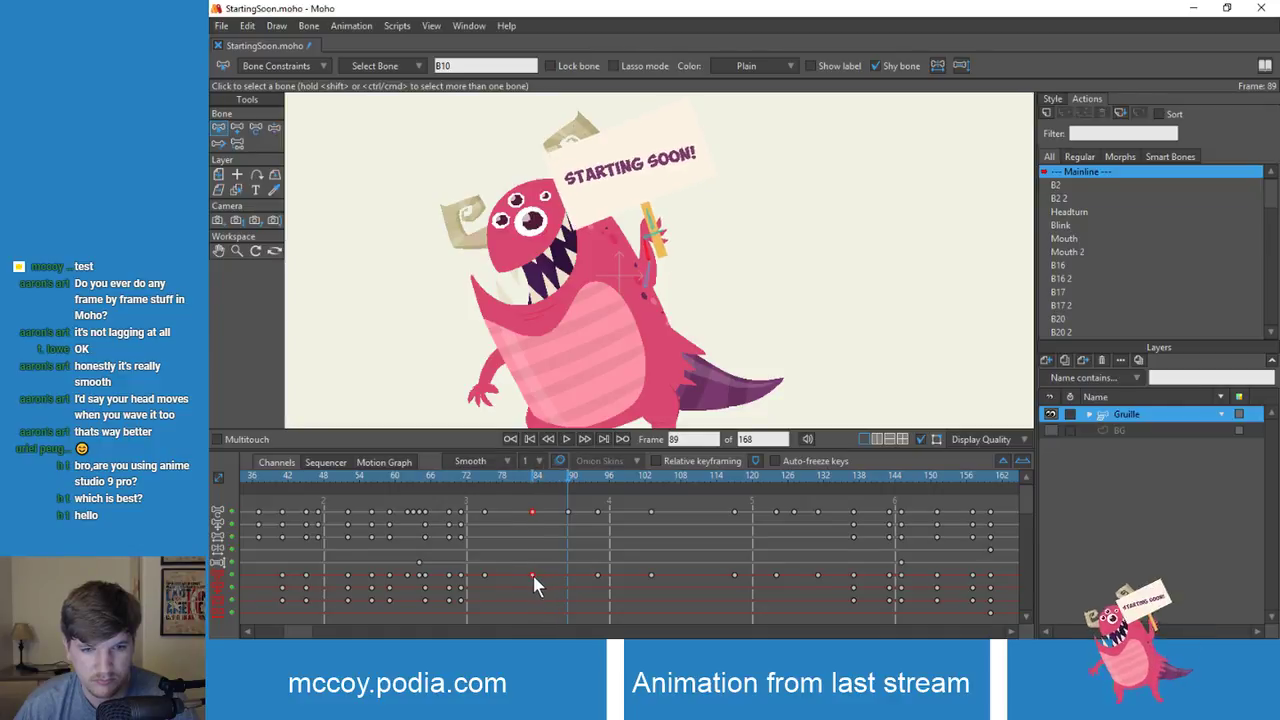
Step: Scrub through and play back the wave to check the arm's offset timing
drag(490, 480, 516, 488)
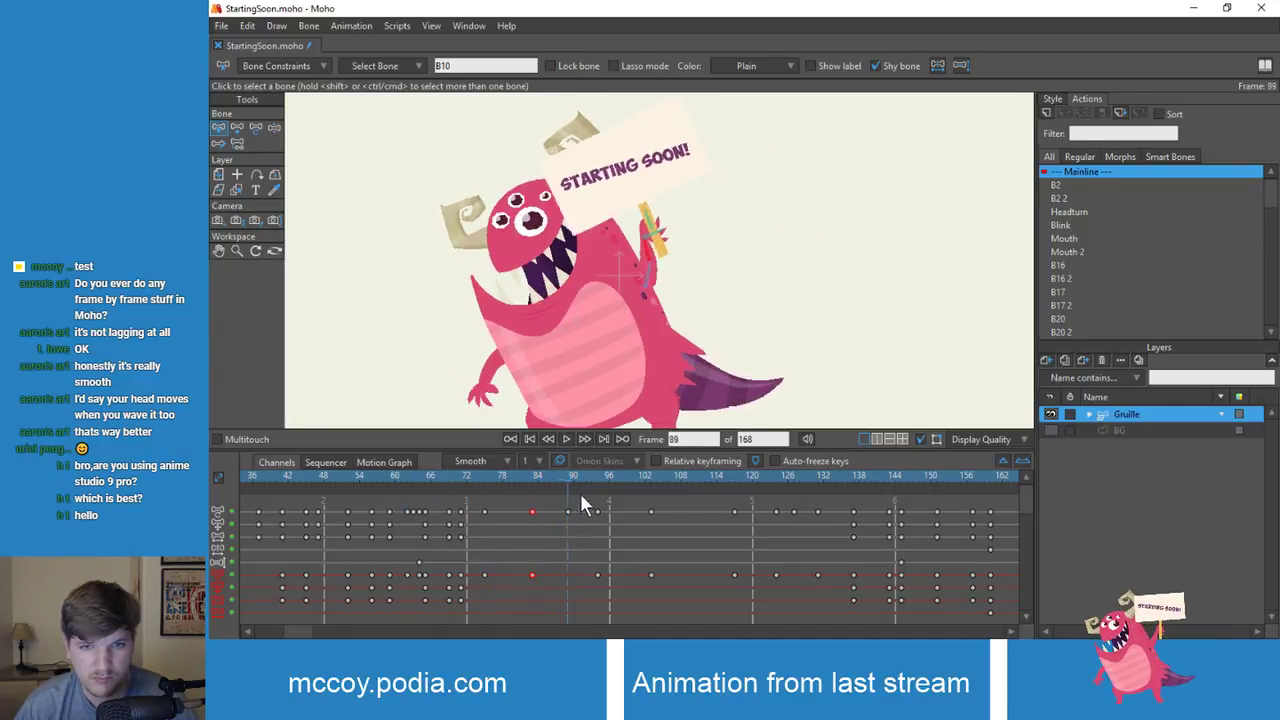
drag(727, 514, 472, 518)
key(space)
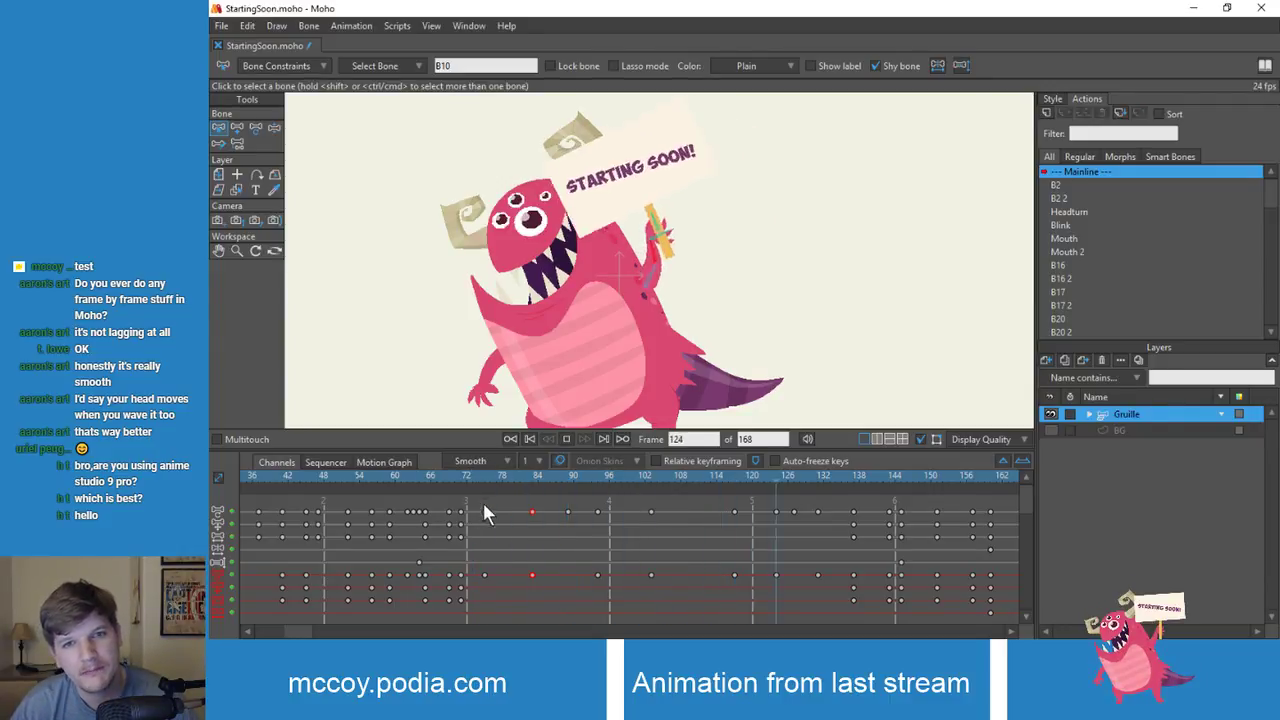
drag(525, 478, 443, 474)
key(space)
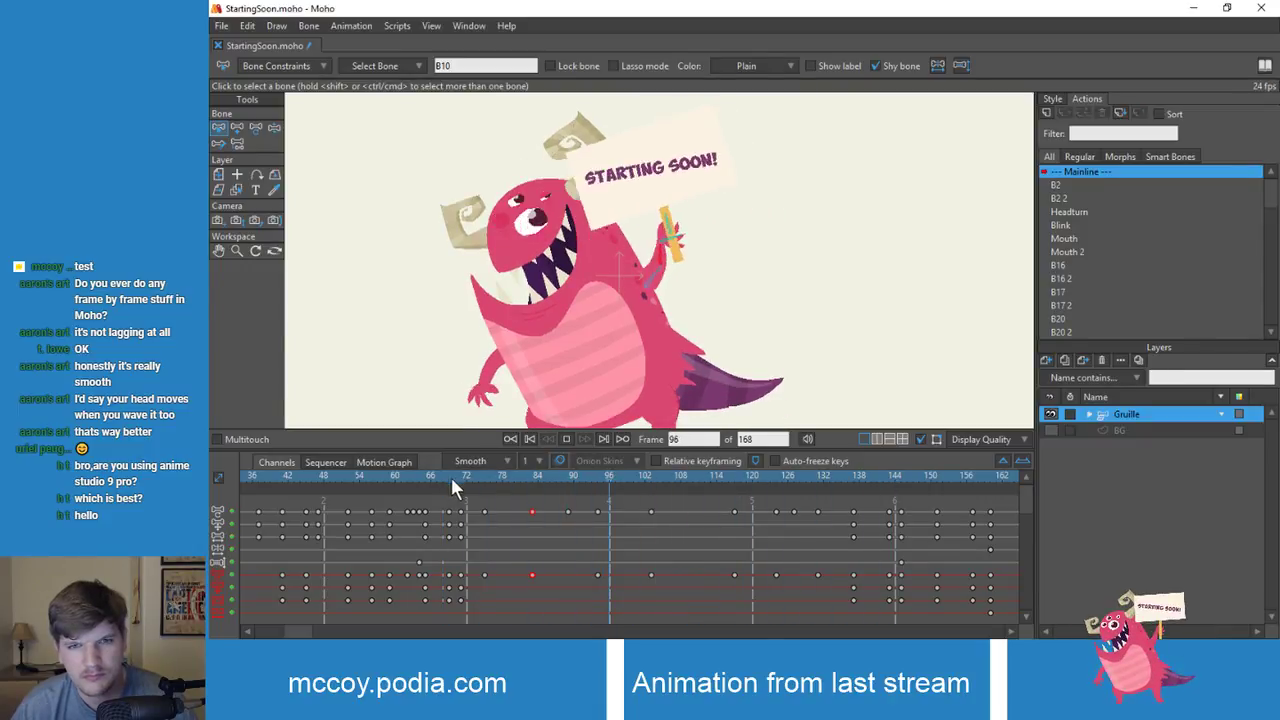
Step: Rotate hand bone B11 at frame 89 to tilt the sign further toward the head, and check the surrounding frames
drag(451, 475, 568, 499)
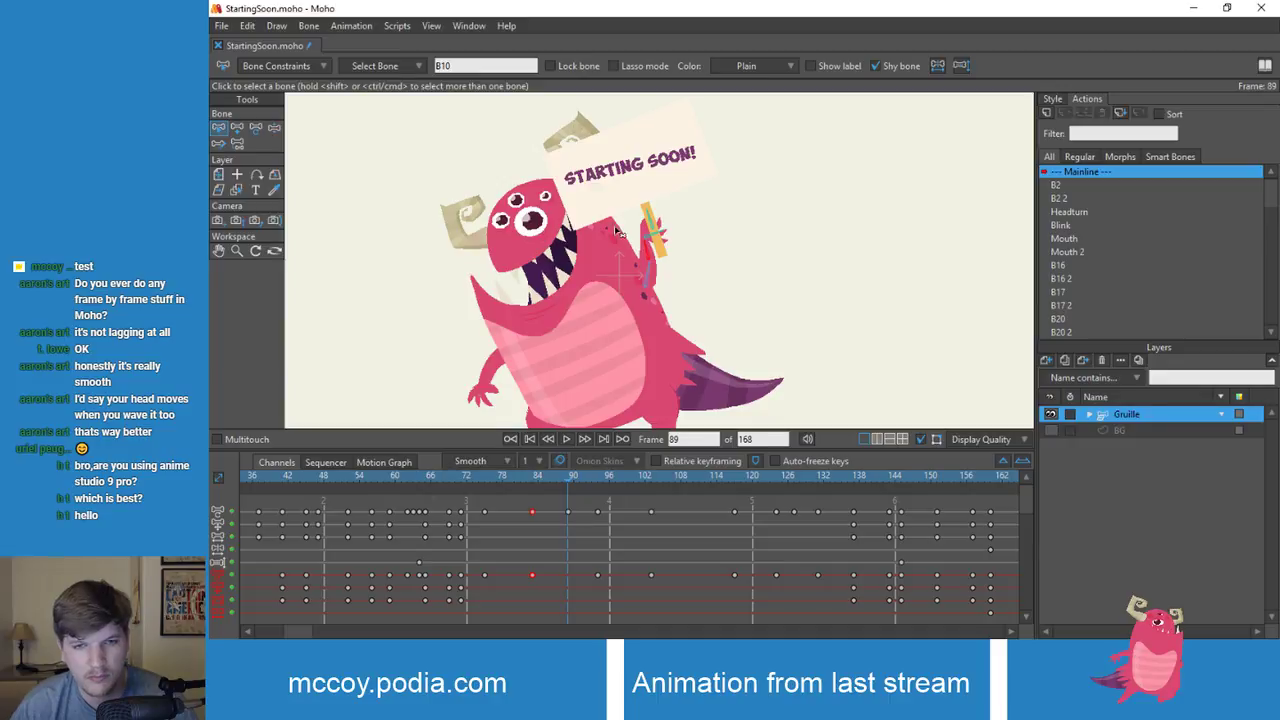
key(z)
drag(618, 232, 657, 235)
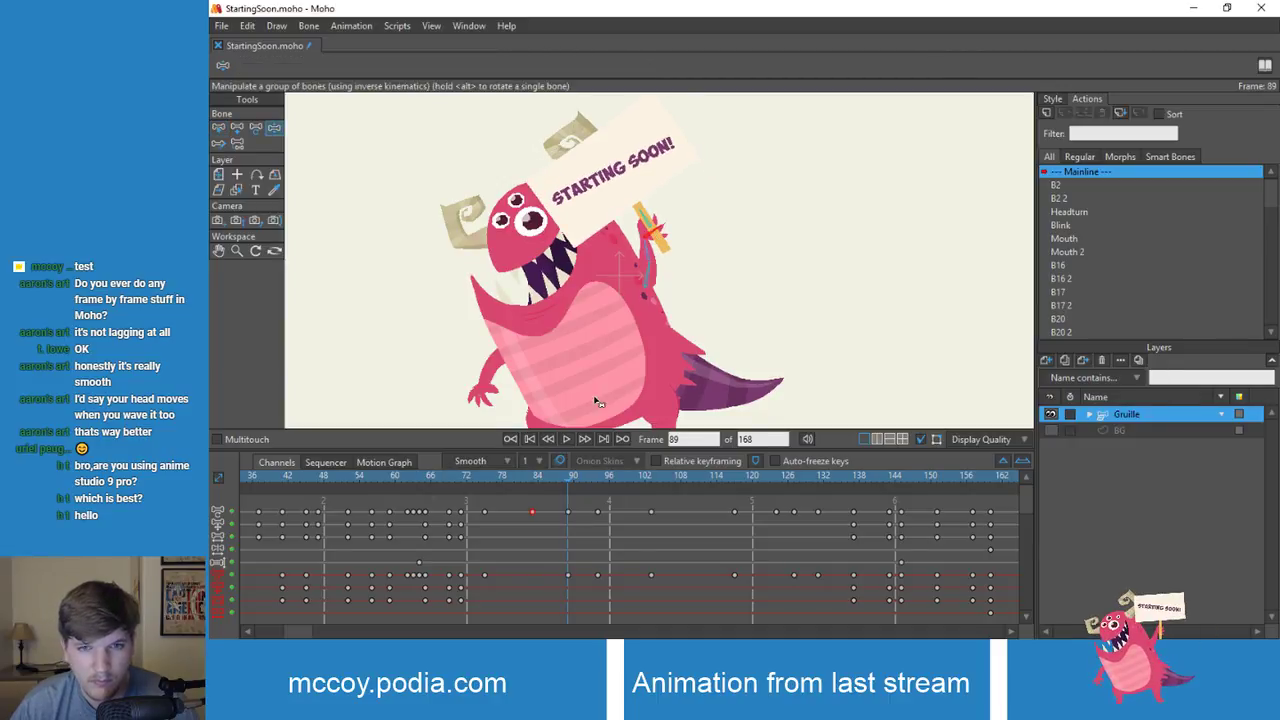
drag(566, 477, 476, 485)
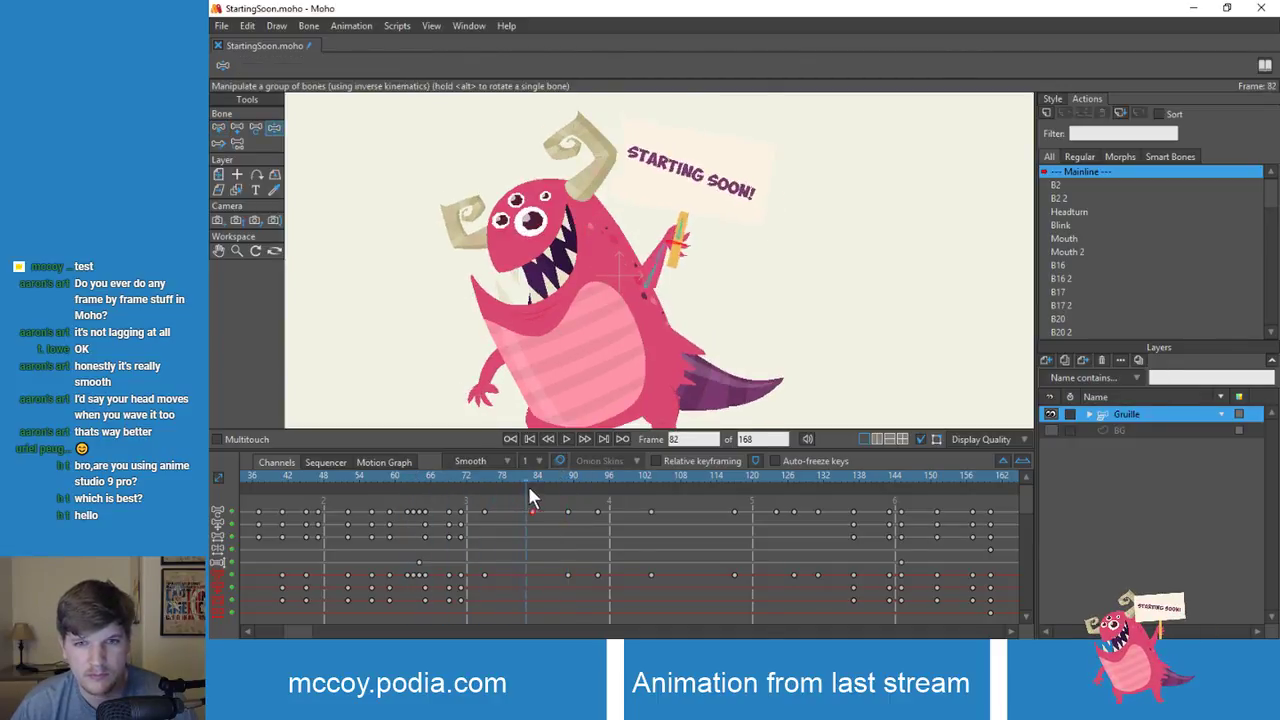
mouse_move(585, 502)
mouse_down()
mouse_move(608, 505)
mouse_move(486, 500)
mouse_move(570, 506)
mouse_up()
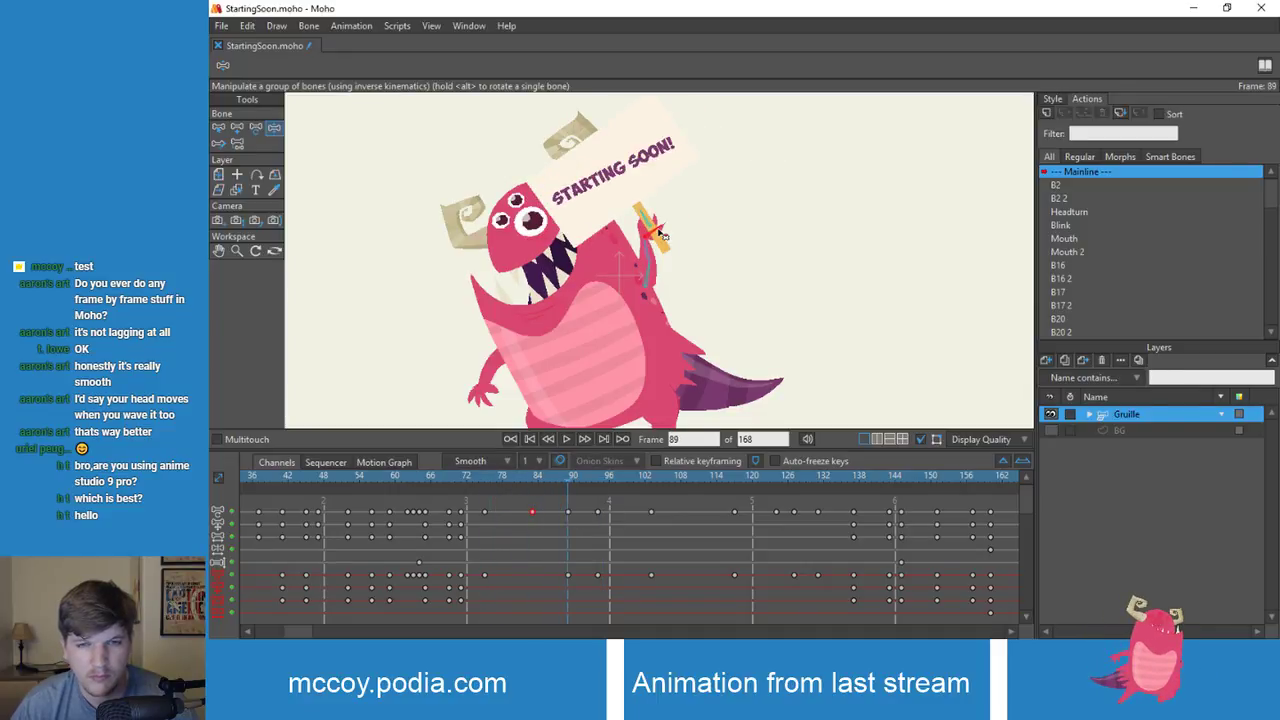
drag(518, 475, 539, 492)
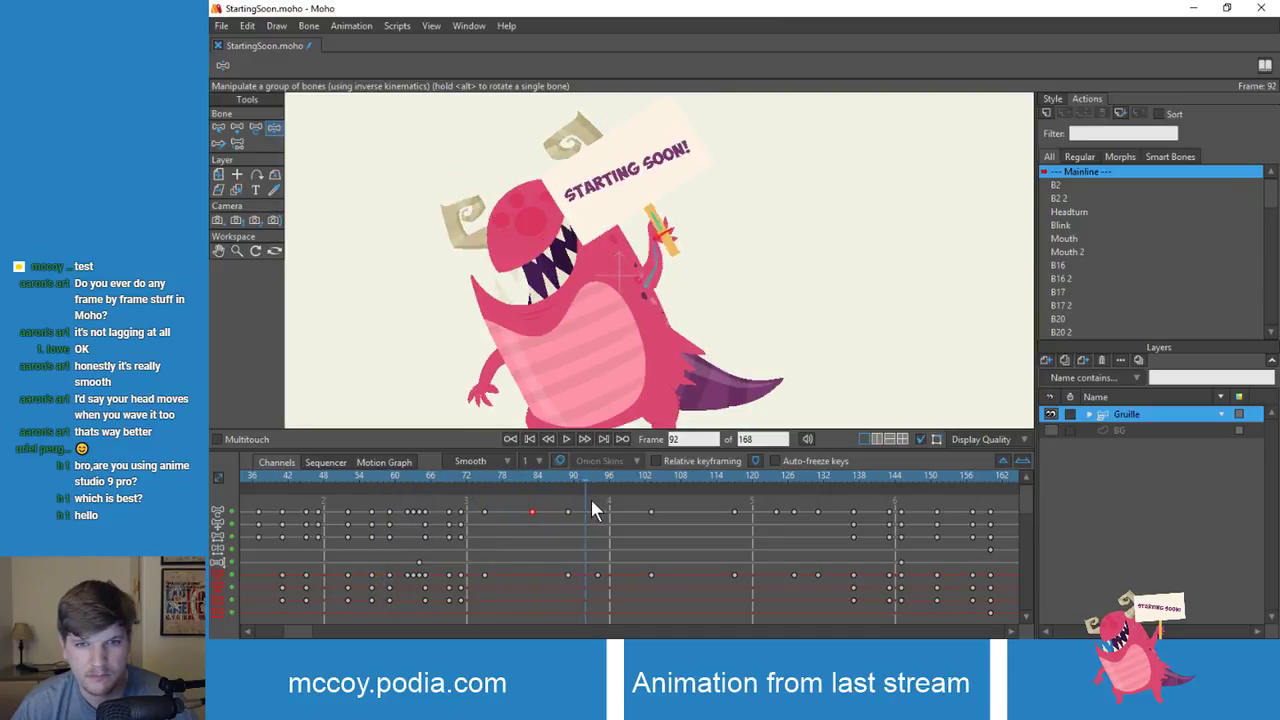
drag(635, 504, 598, 517)
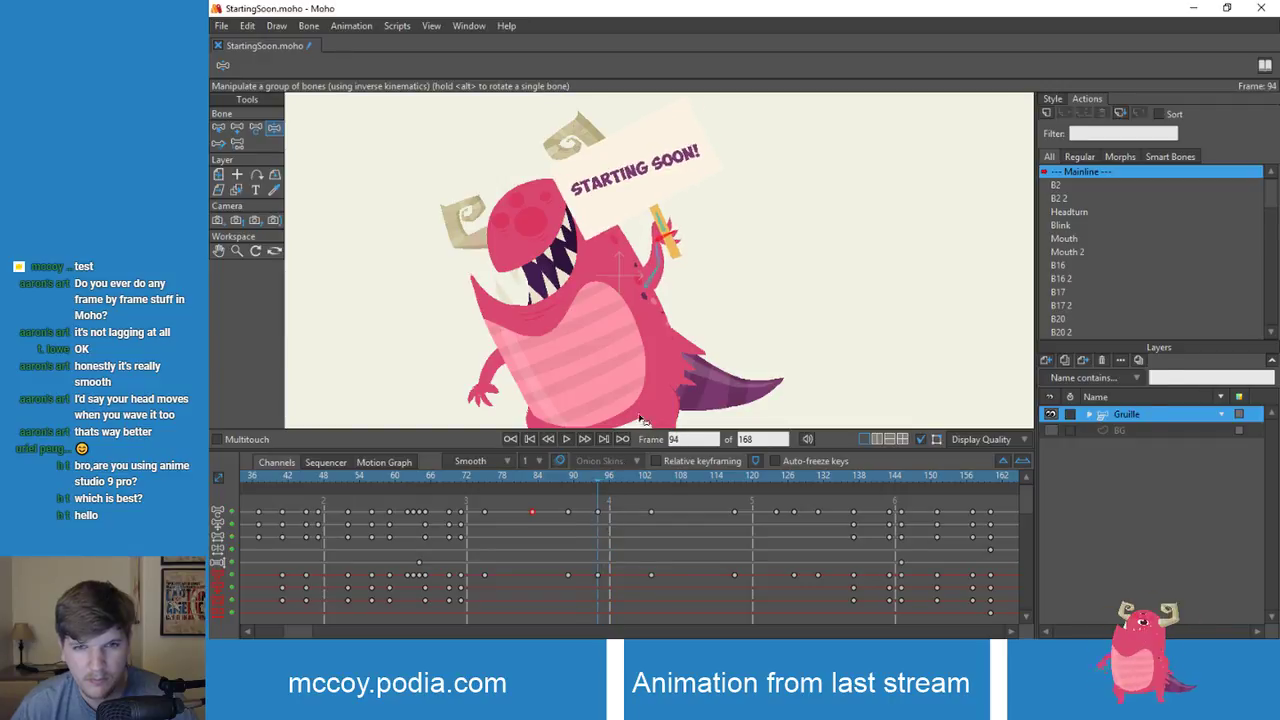
Step: Review hand bone B11 from frame 94 onward and rotate the hand at frame 117 so the sign tilts away from the head
key(b)
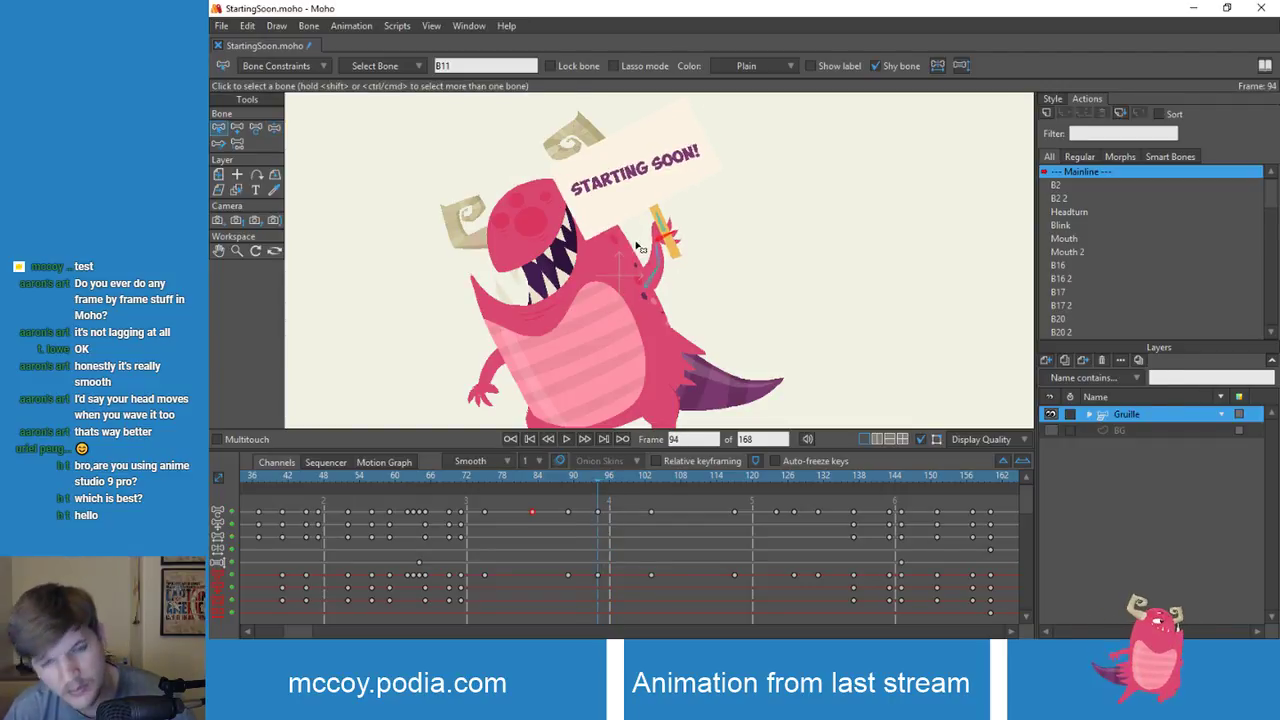
click(649, 478)
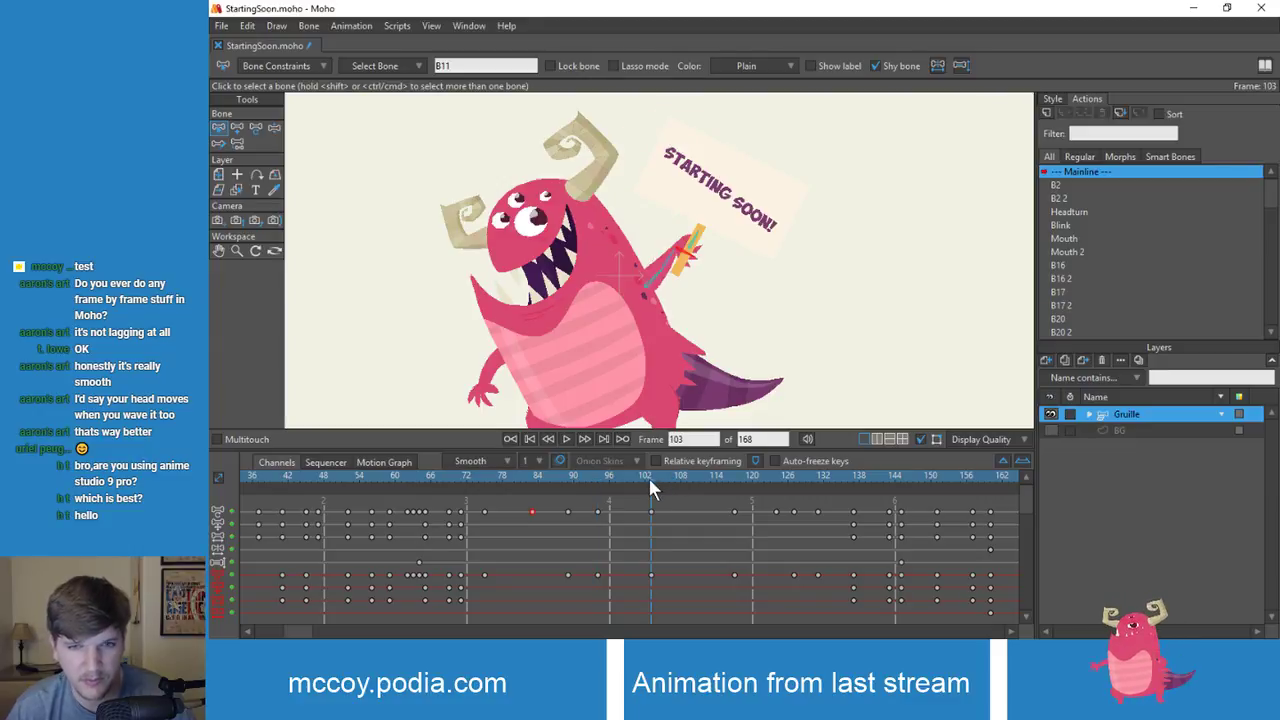
key(t)
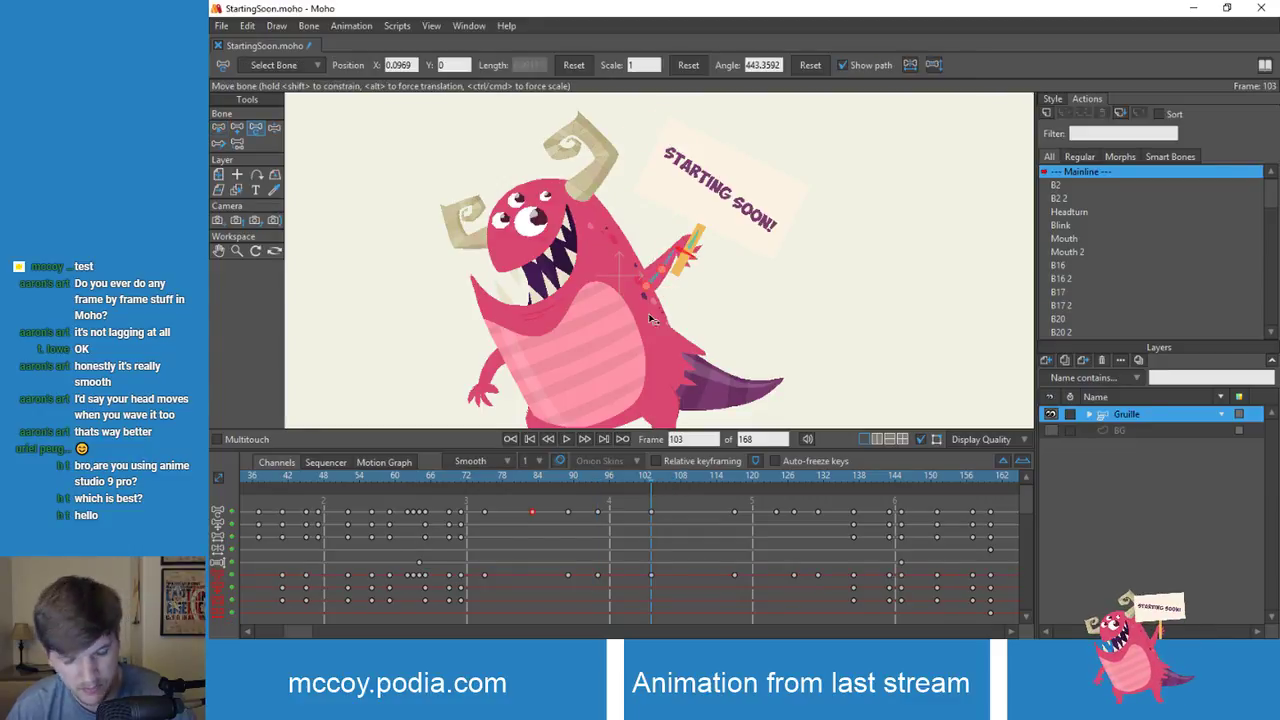
click(607, 574)
drag(555, 476, 736, 536)
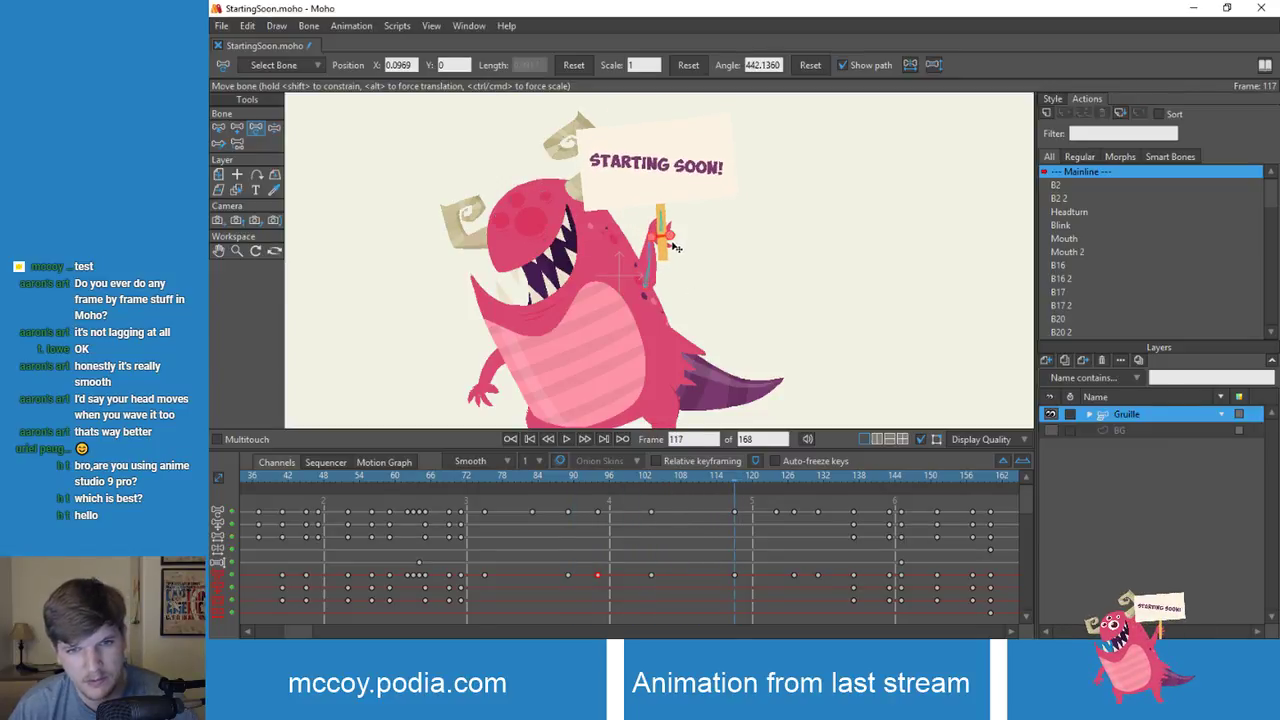
key(z)
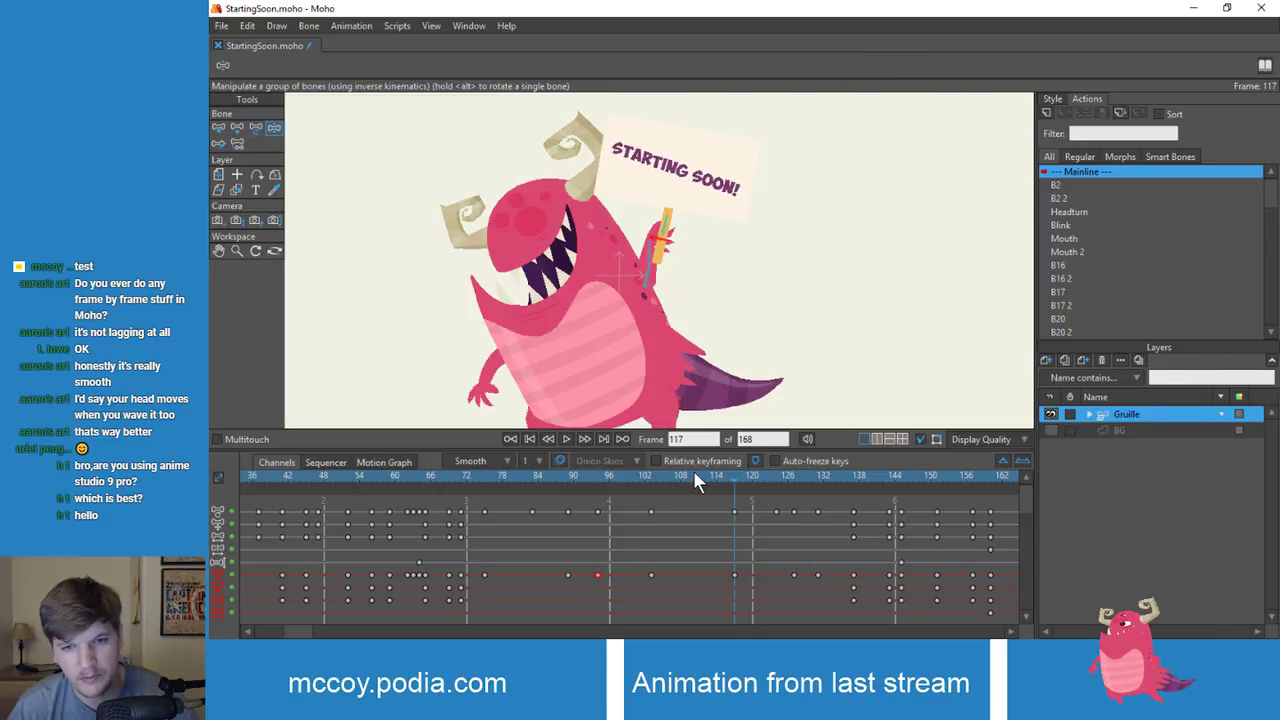
Step: Scrub through the wave and shift hand bone B11's key at frame 117 to frame 109
click(519, 477)
drag(471, 478, 697, 520)
drag(784, 526, 679, 531)
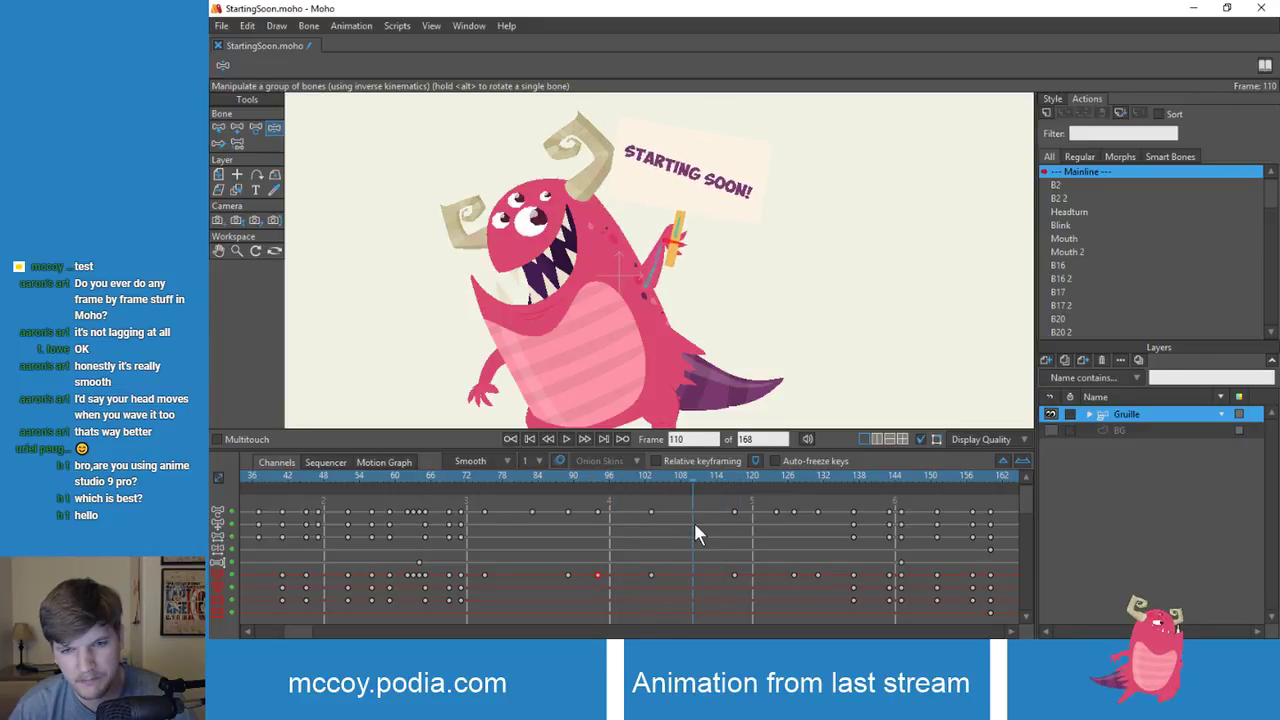
drag(733, 577, 693, 576)
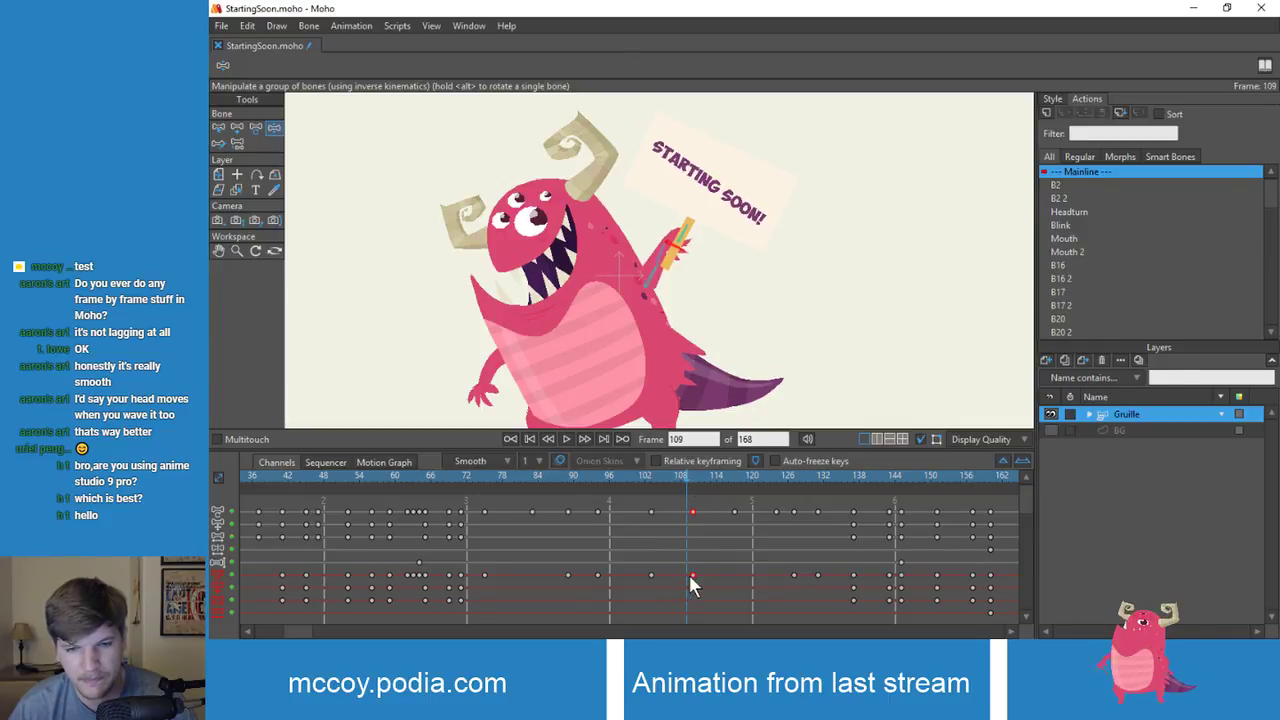
click(536, 462)
click(481, 475)
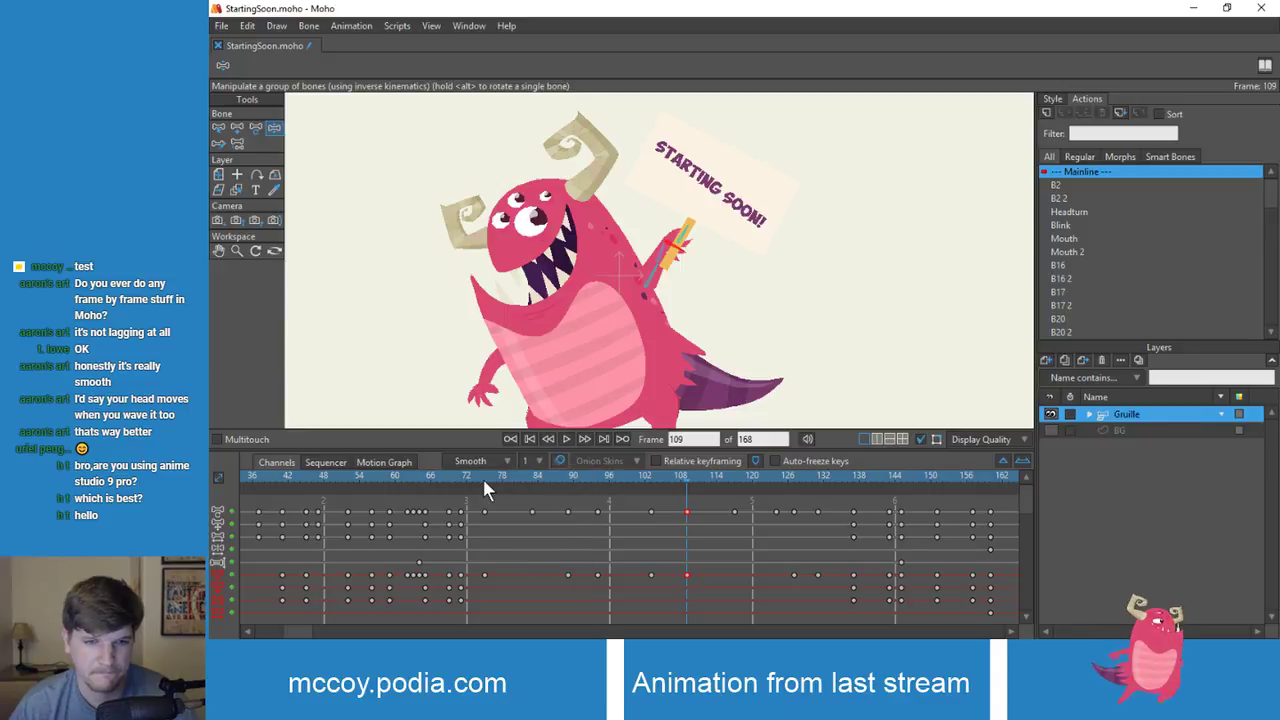
Step: Repose the hand with the sign nearly upright at frame 75 and tilted away from the head at frame 83
click(472, 478)
drag(472, 480, 484, 512)
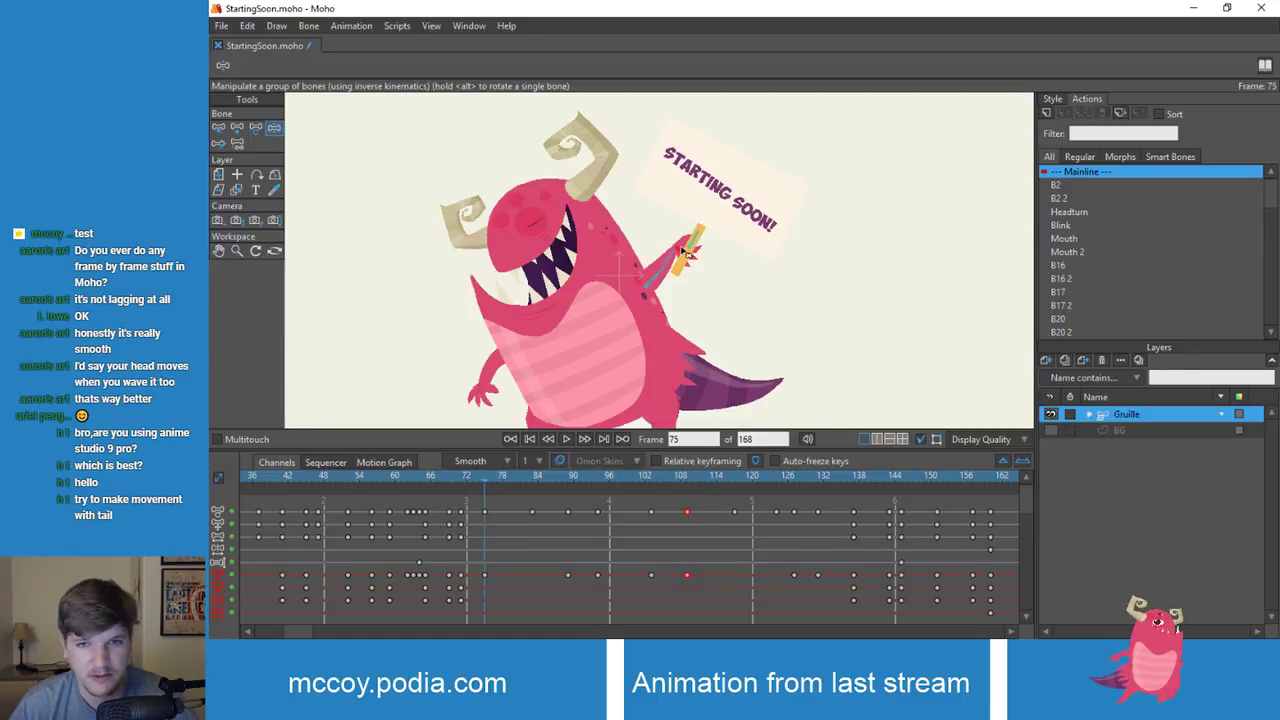
drag(684, 256, 688, 254)
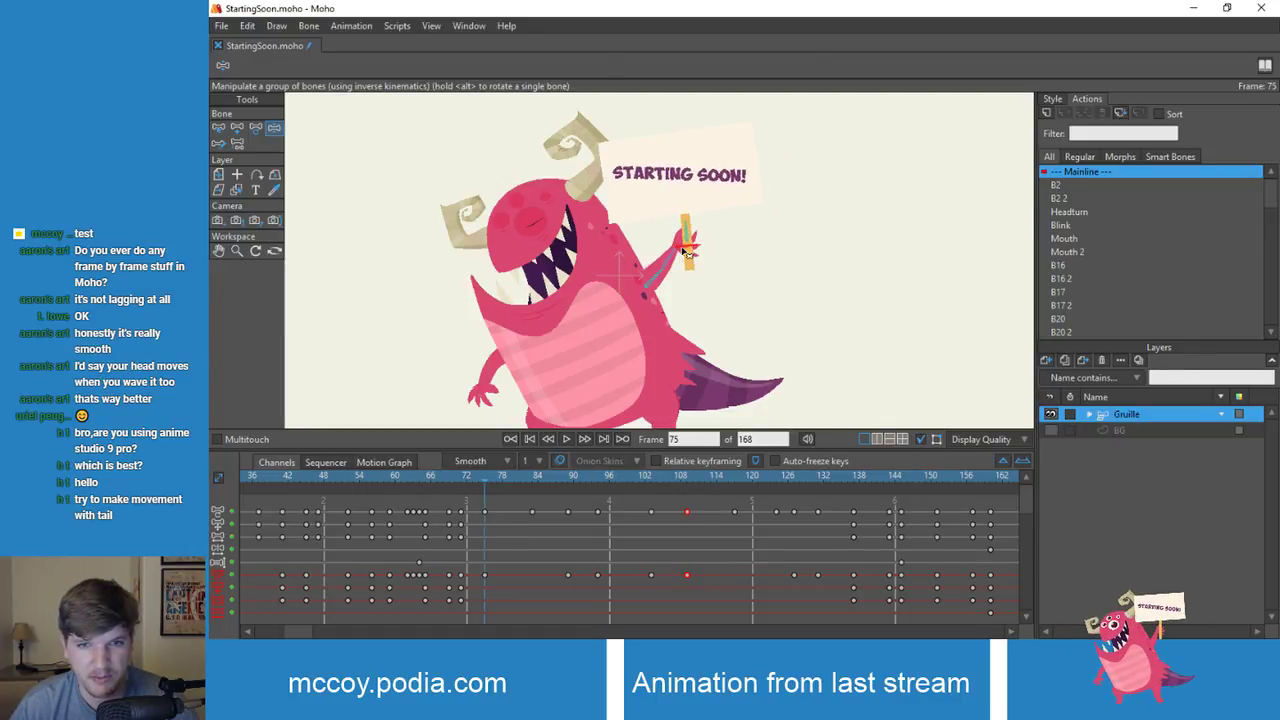
drag(484, 481, 530, 482)
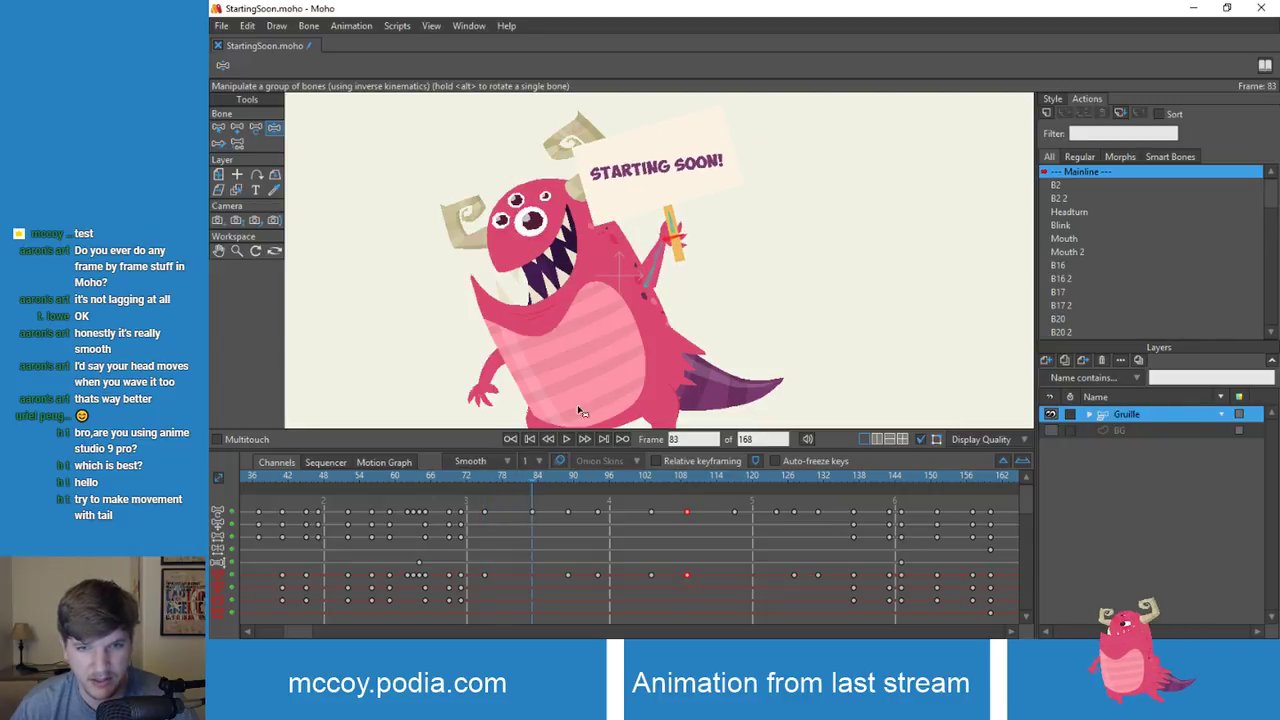
drag(680, 240, 685, 250)
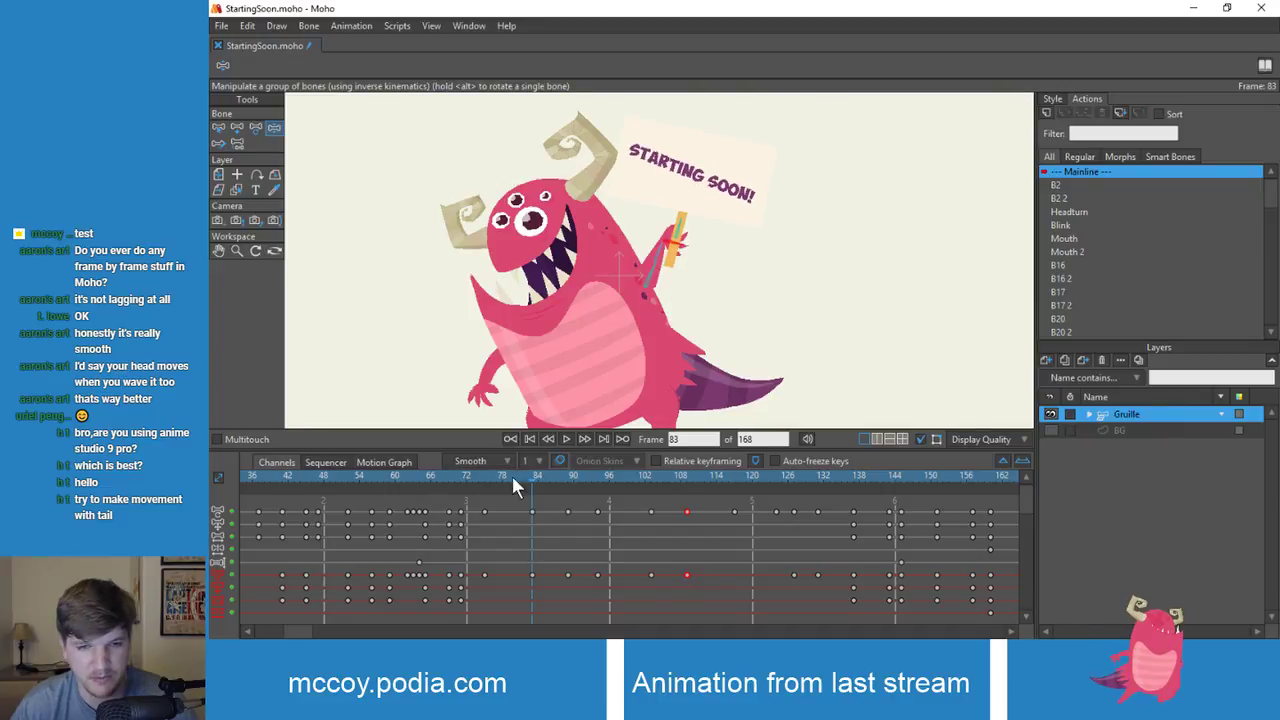
Step: Play back the wave twice from about frame 70 to check the reposed hand
drag(512, 480, 447, 487)
key(space)
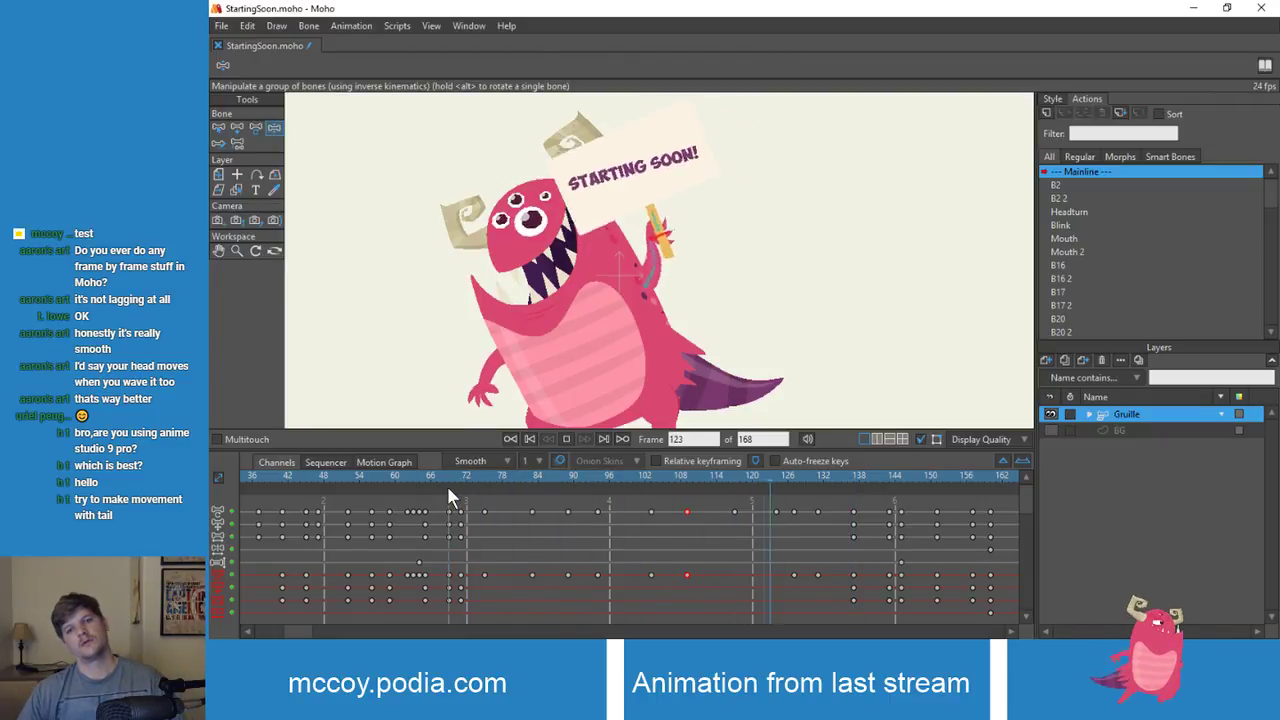
click(451, 472)
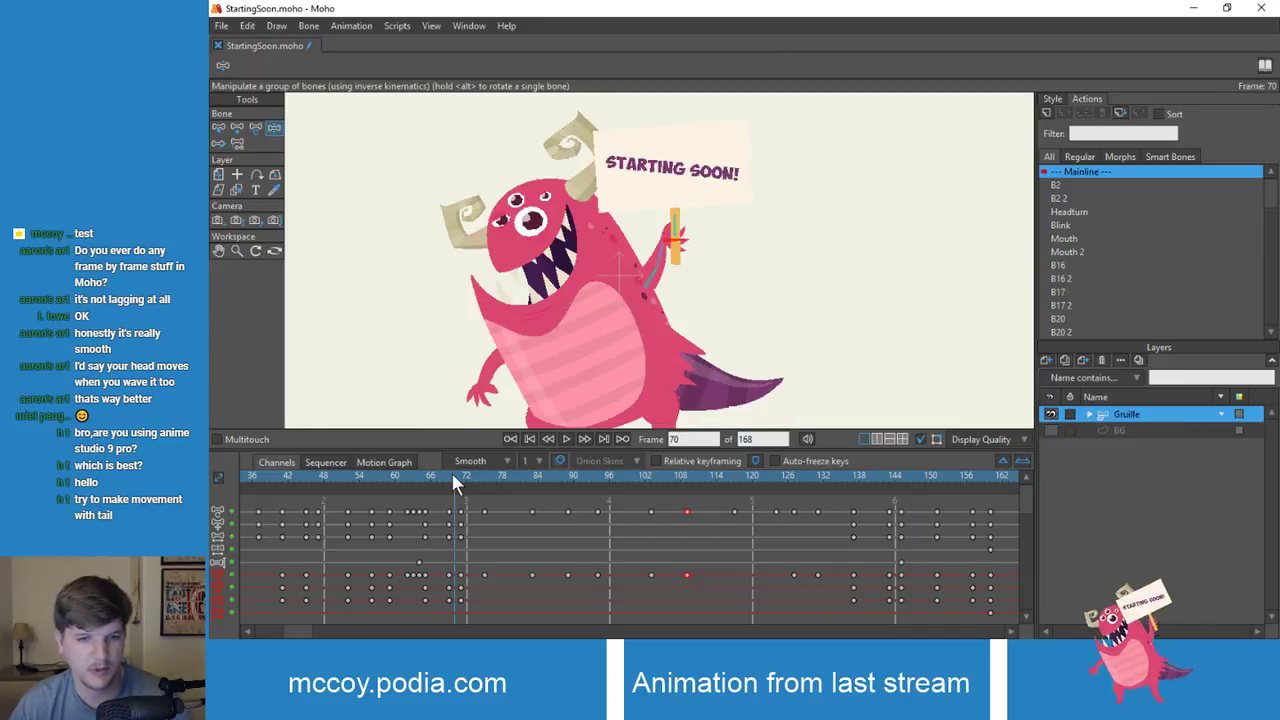
key(space)
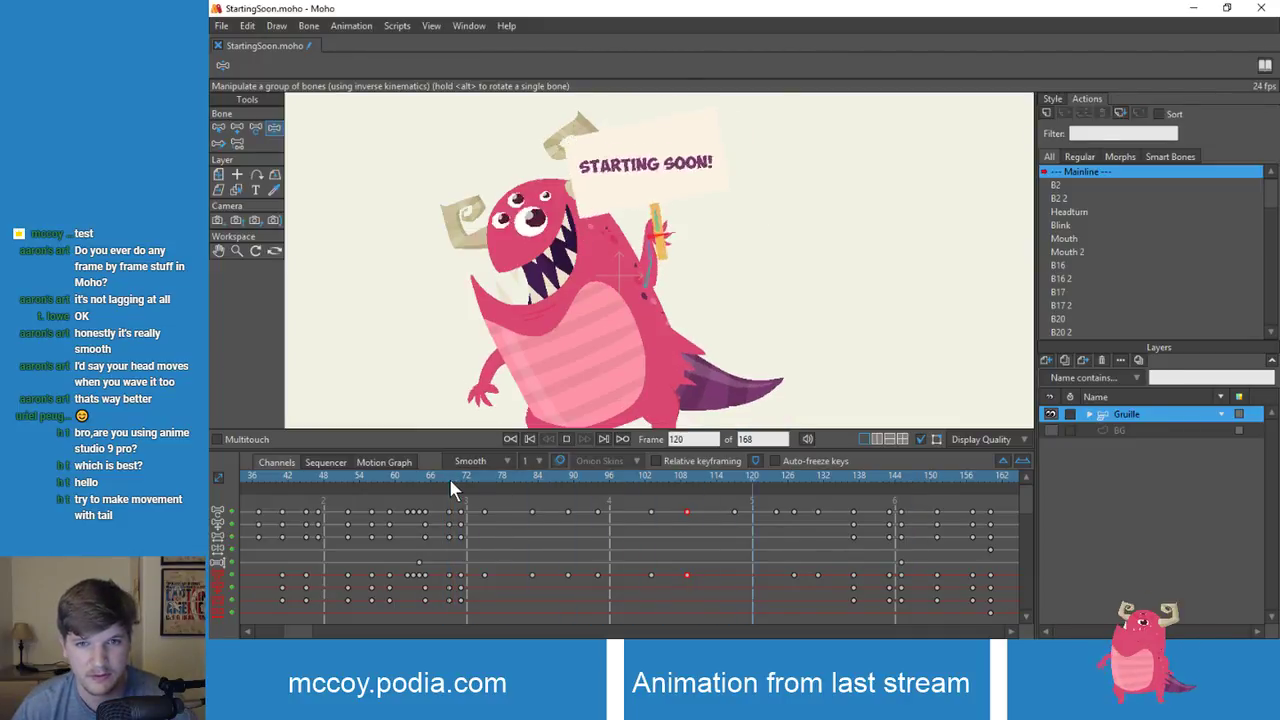
Step: Rotate the hand at frame 89 so the sign tilts steeply across the monster's face
click(475, 474)
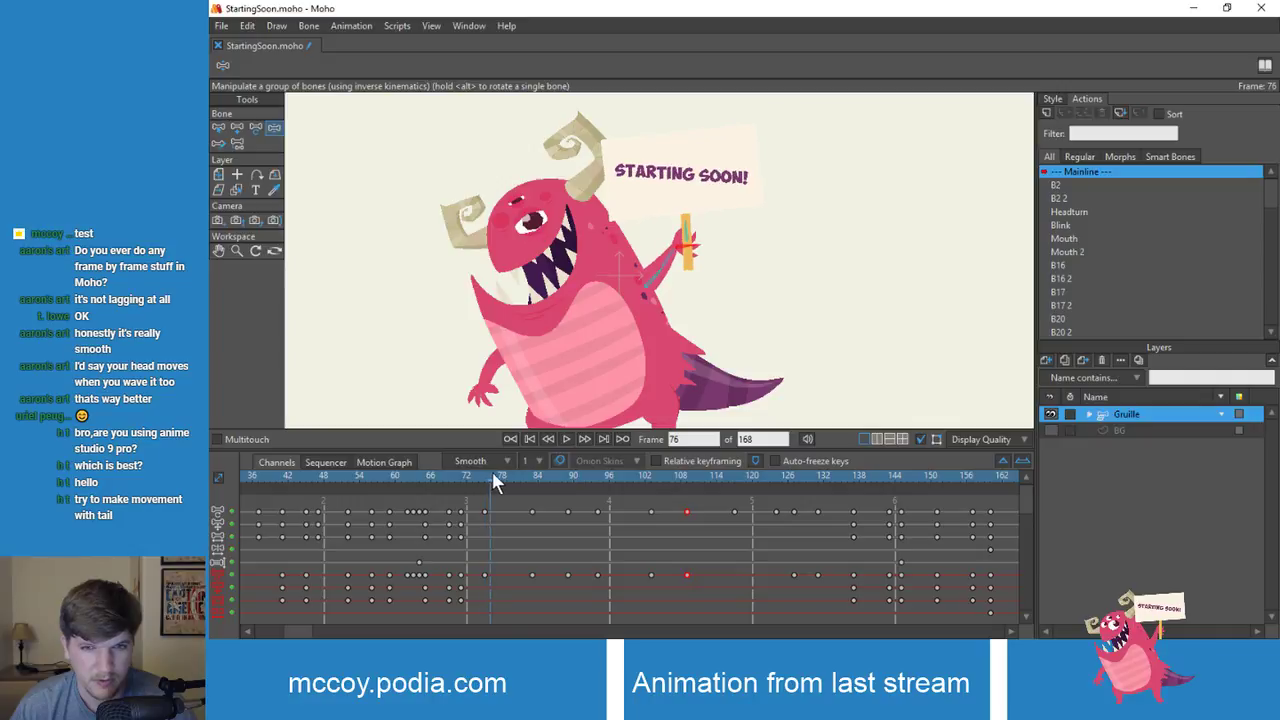
drag(493, 474, 568, 488)
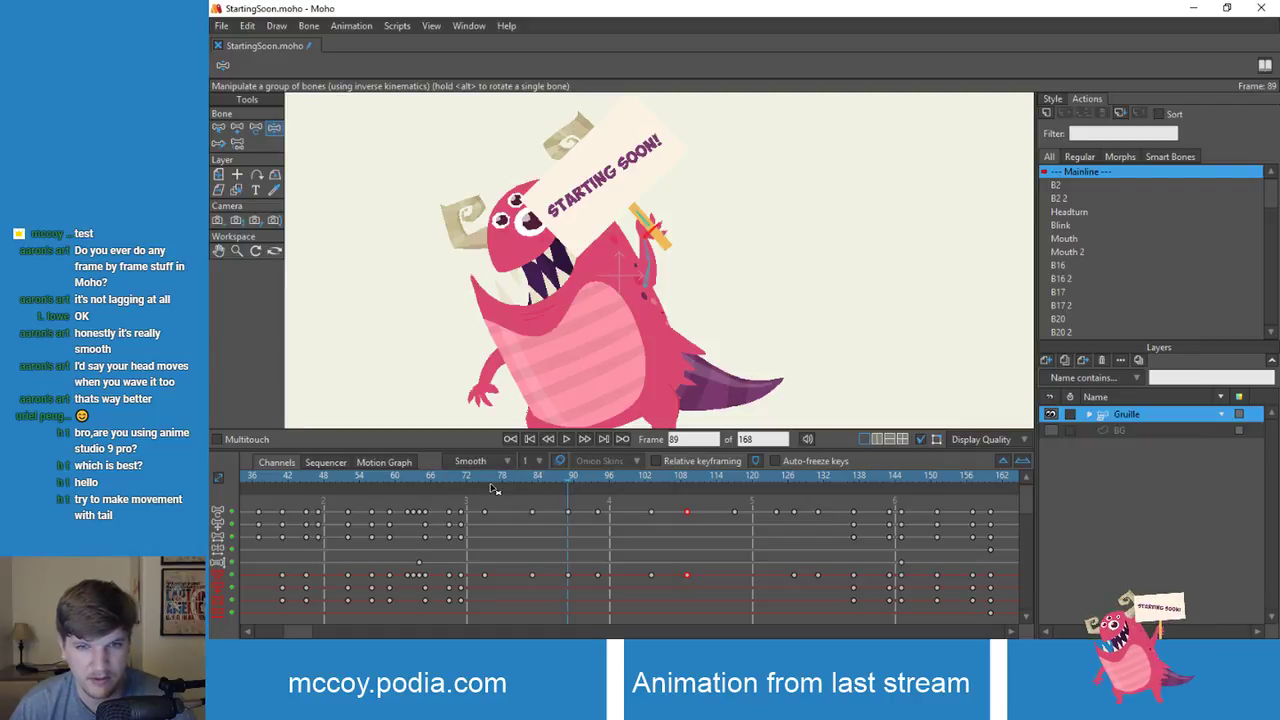
drag(486, 484, 569, 494)
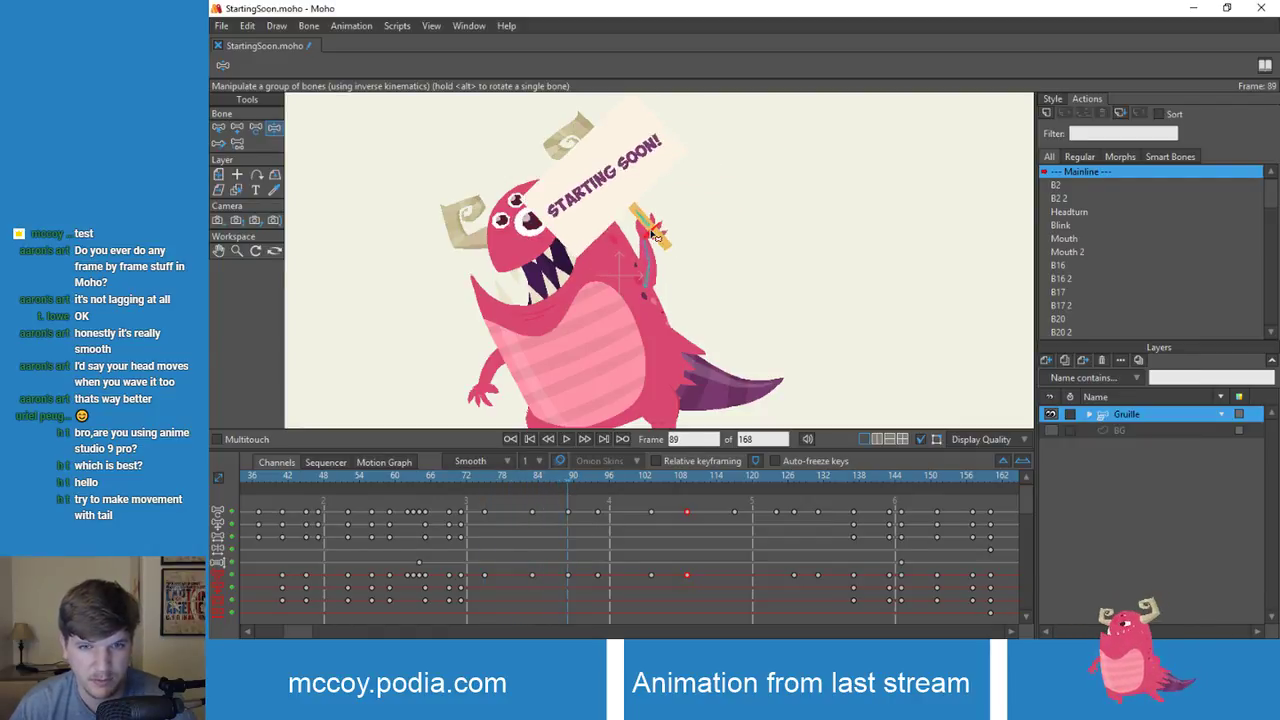
drag(655, 232, 655, 225)
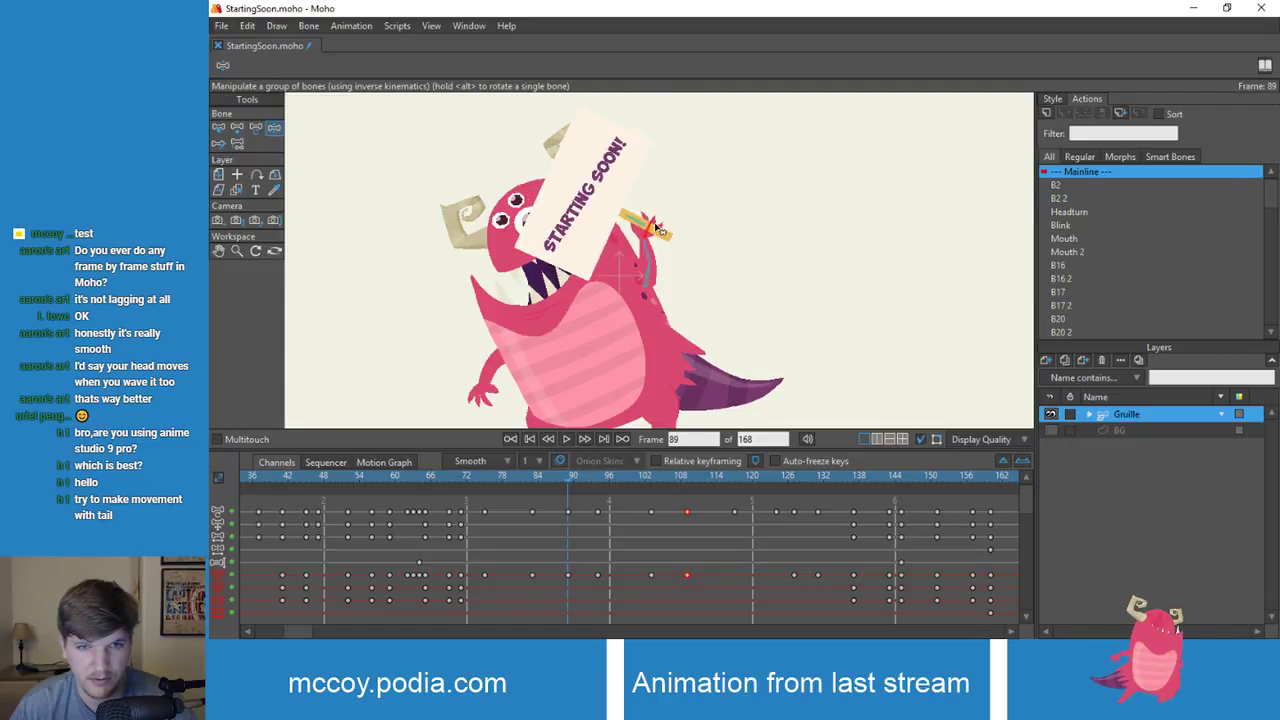
Step: Adjust the hand at frame 103 with the sign leaning outward, and tilt the sign toward the head at frame 127
drag(561, 486, 505, 513)
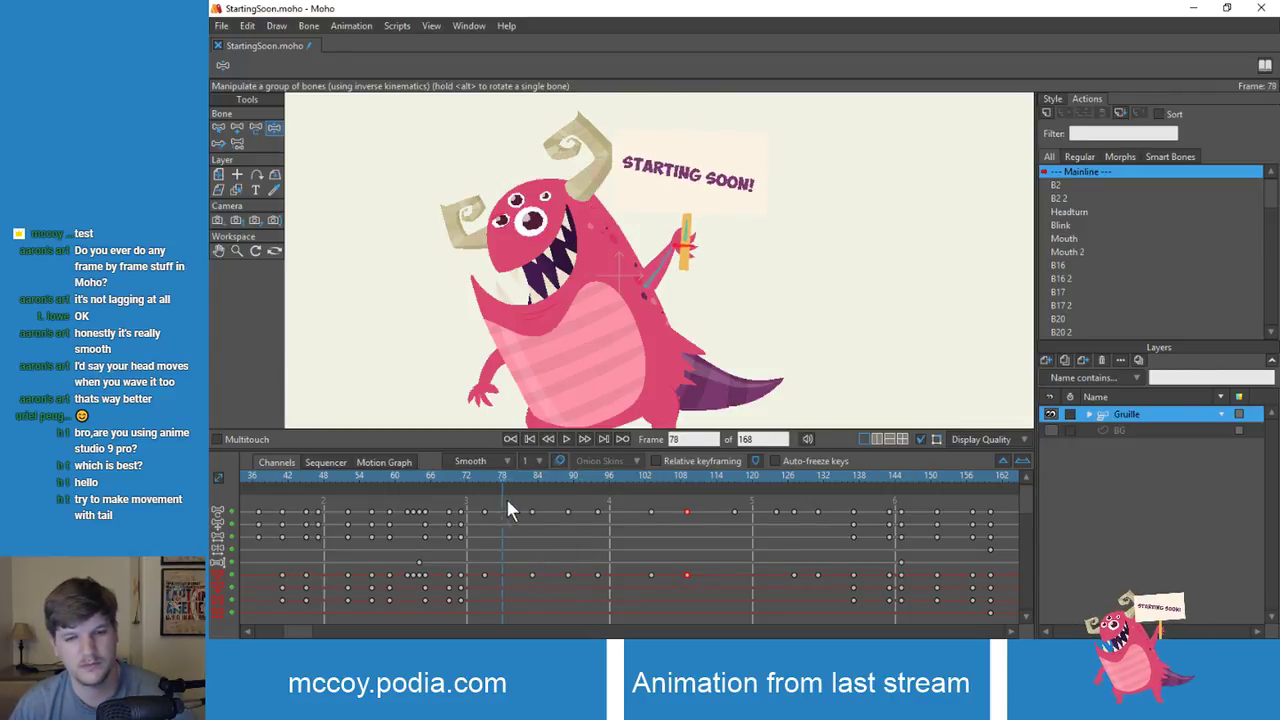
drag(507, 501, 652, 499)
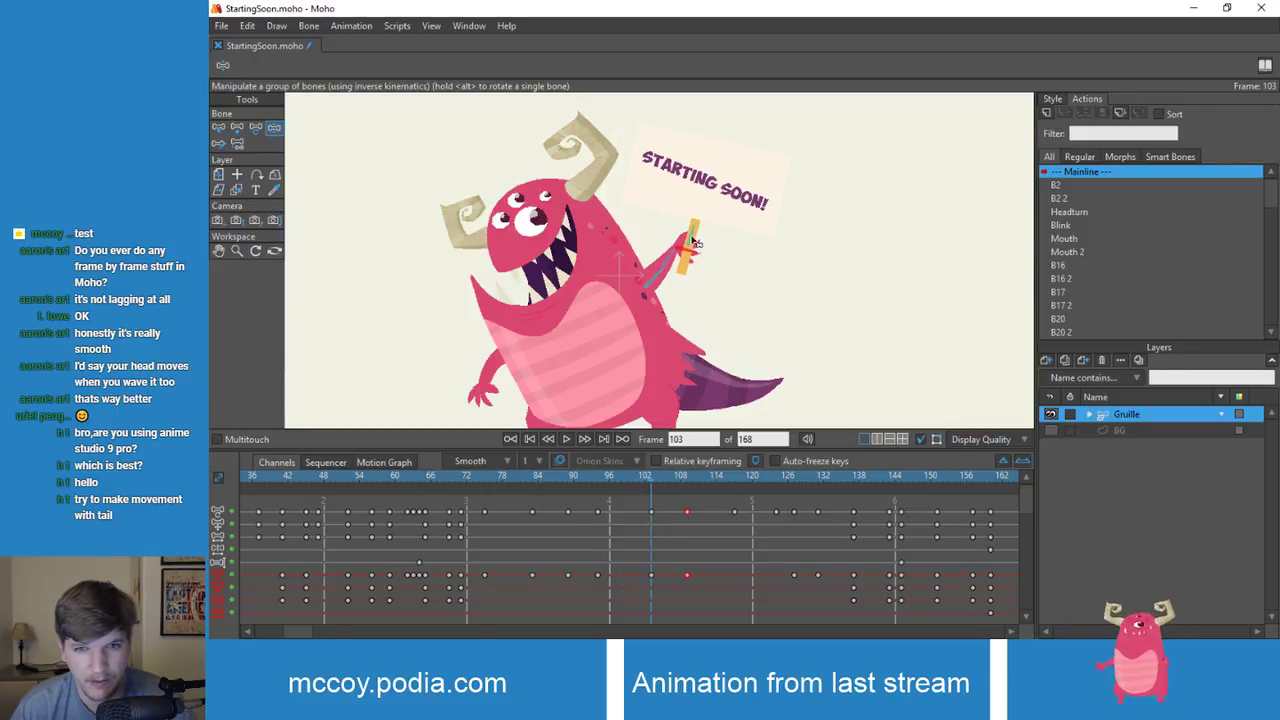
drag(697, 250, 693, 259)
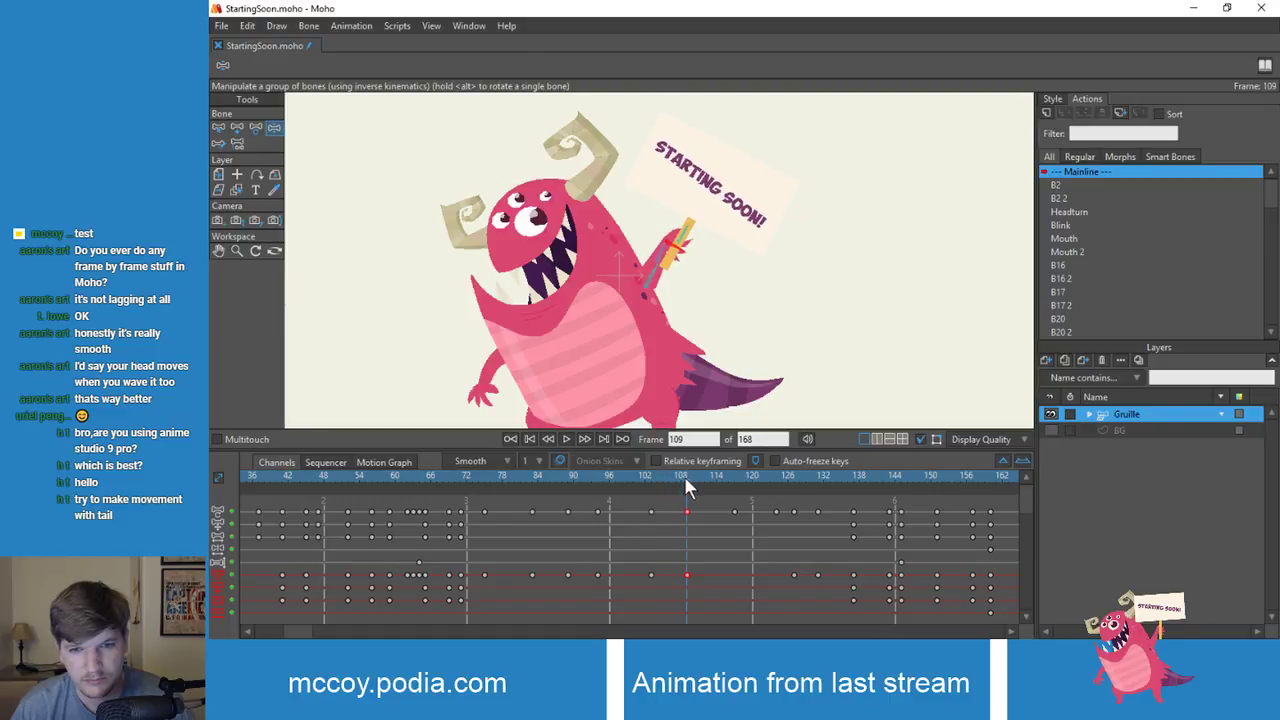
drag(691, 476, 792, 496)
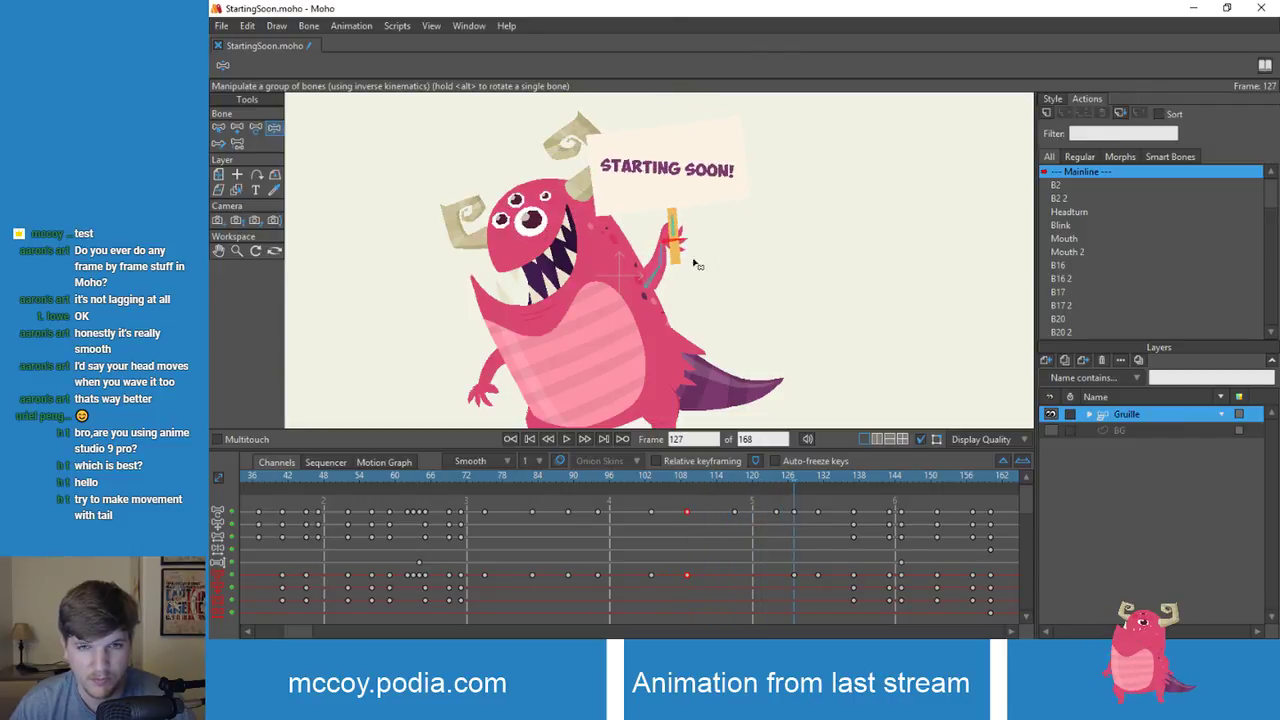
drag(697, 264, 678, 240)
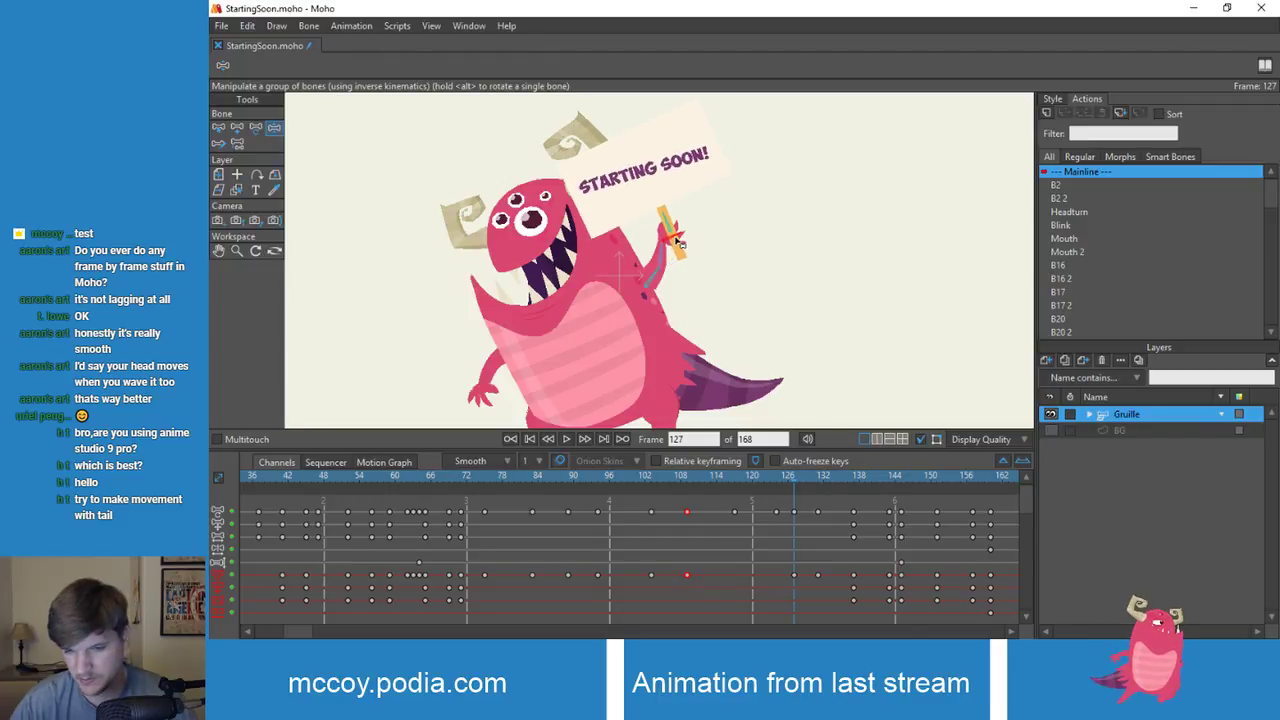
Step: Try to remove the hand bone's key at frame 124, undo the removal, and select the forearm bone
key(Left)
key(Left)
key(Left)
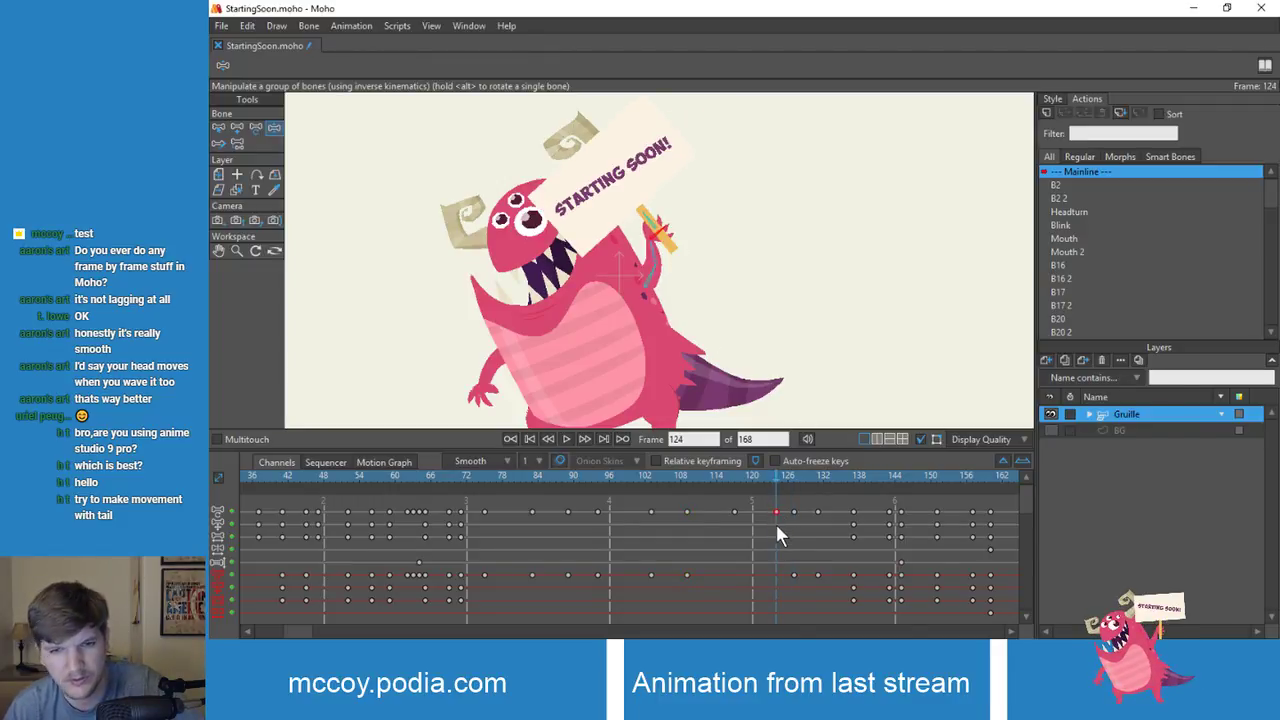
key(Delete)
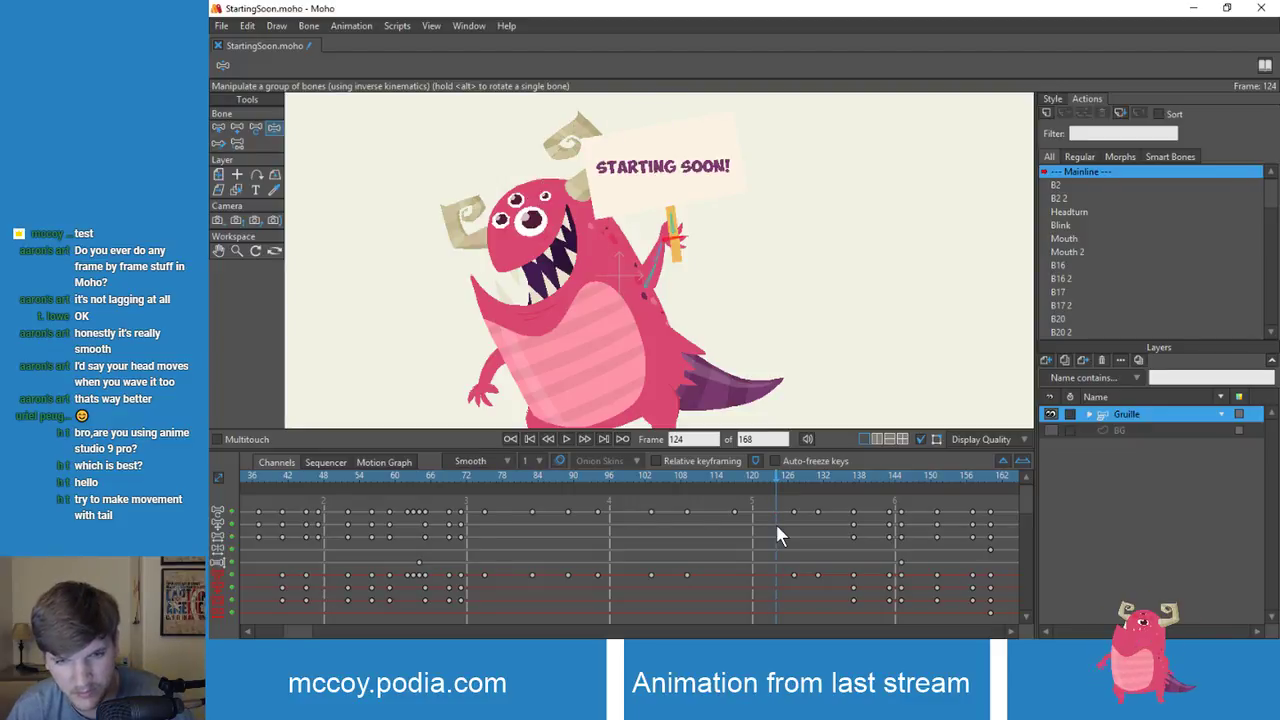
key(ctrl+z)
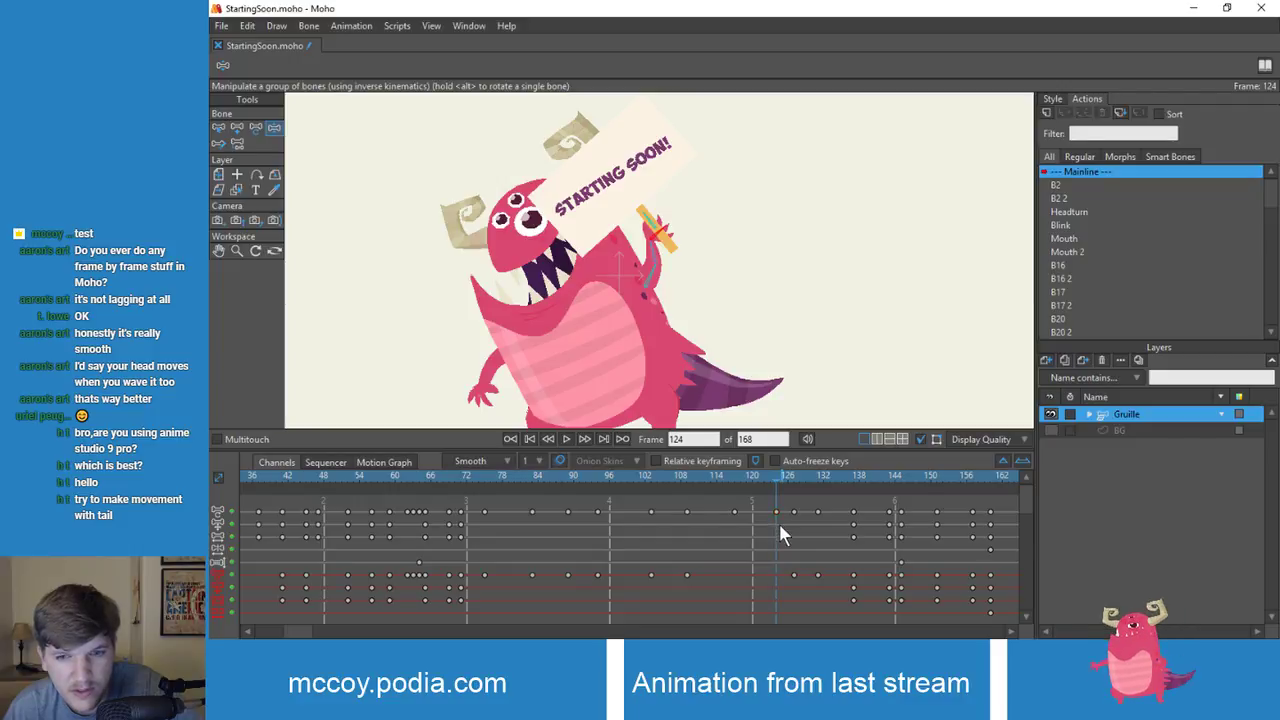
key(Delete)
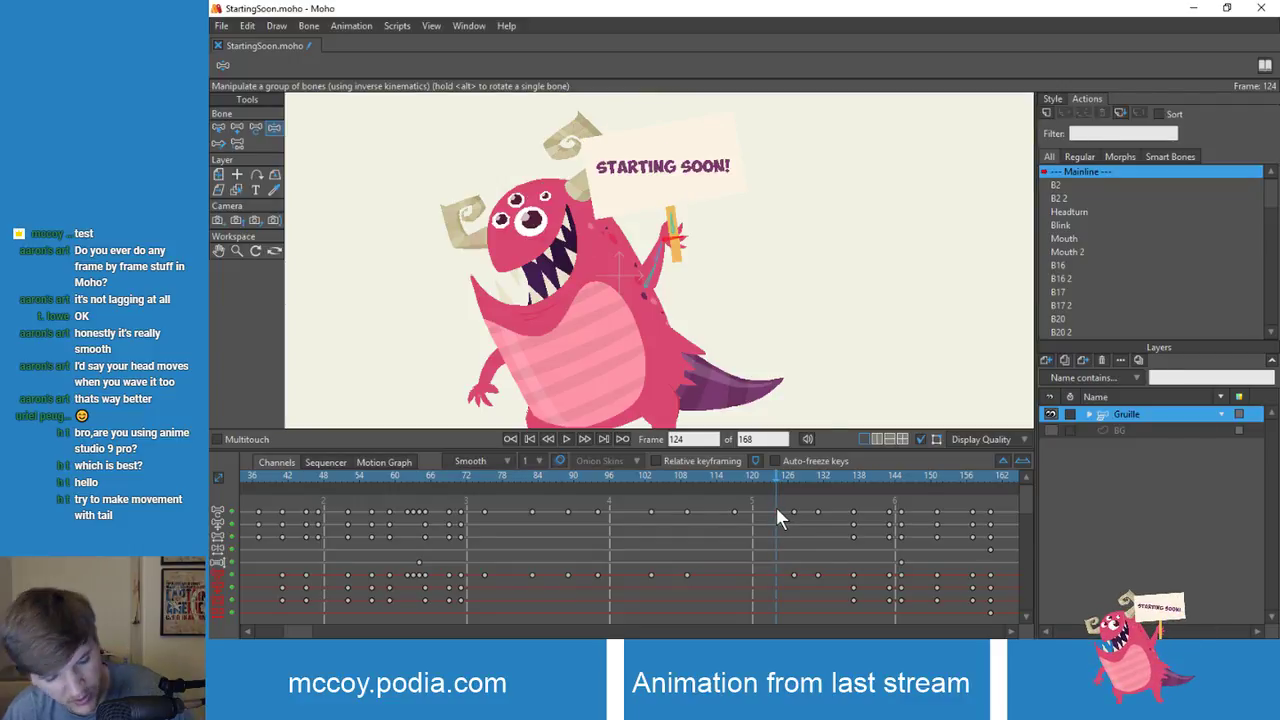
key(ctrl+z)
key(z)
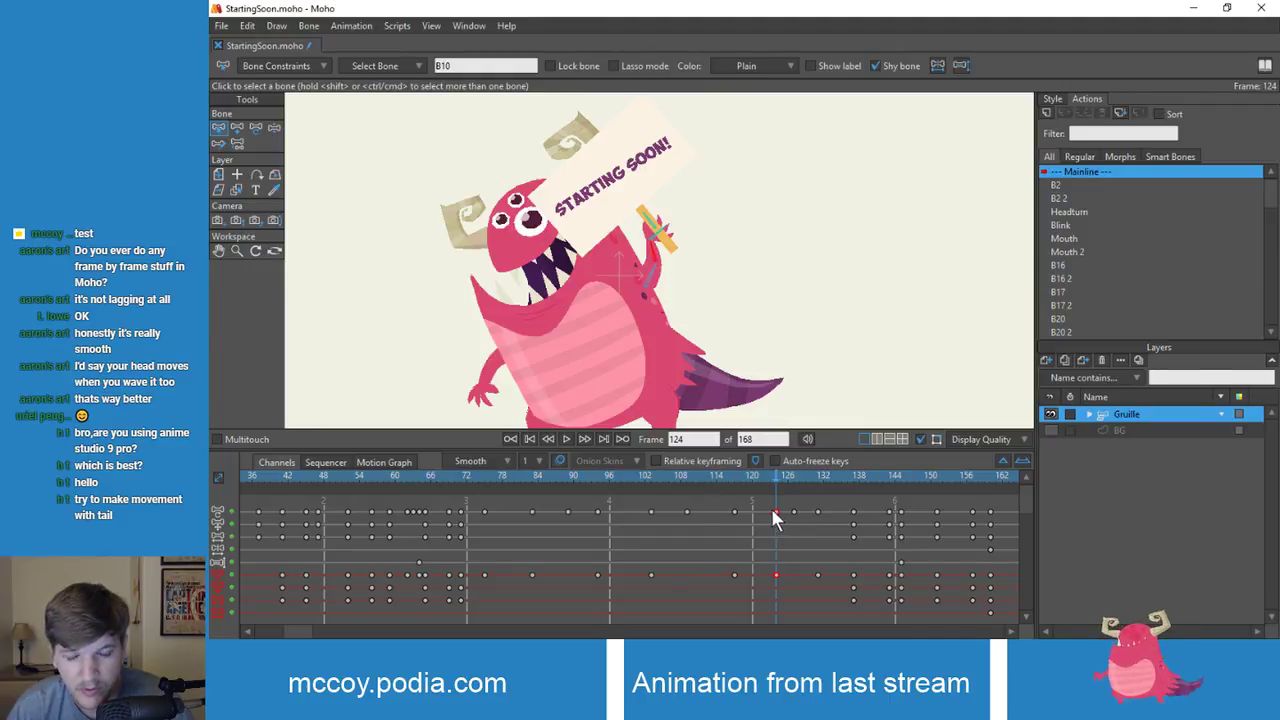
Step: Shift the forearm bone's key from frame 124 to frame 123 and play back the wave from about frame 62
click(735, 477)
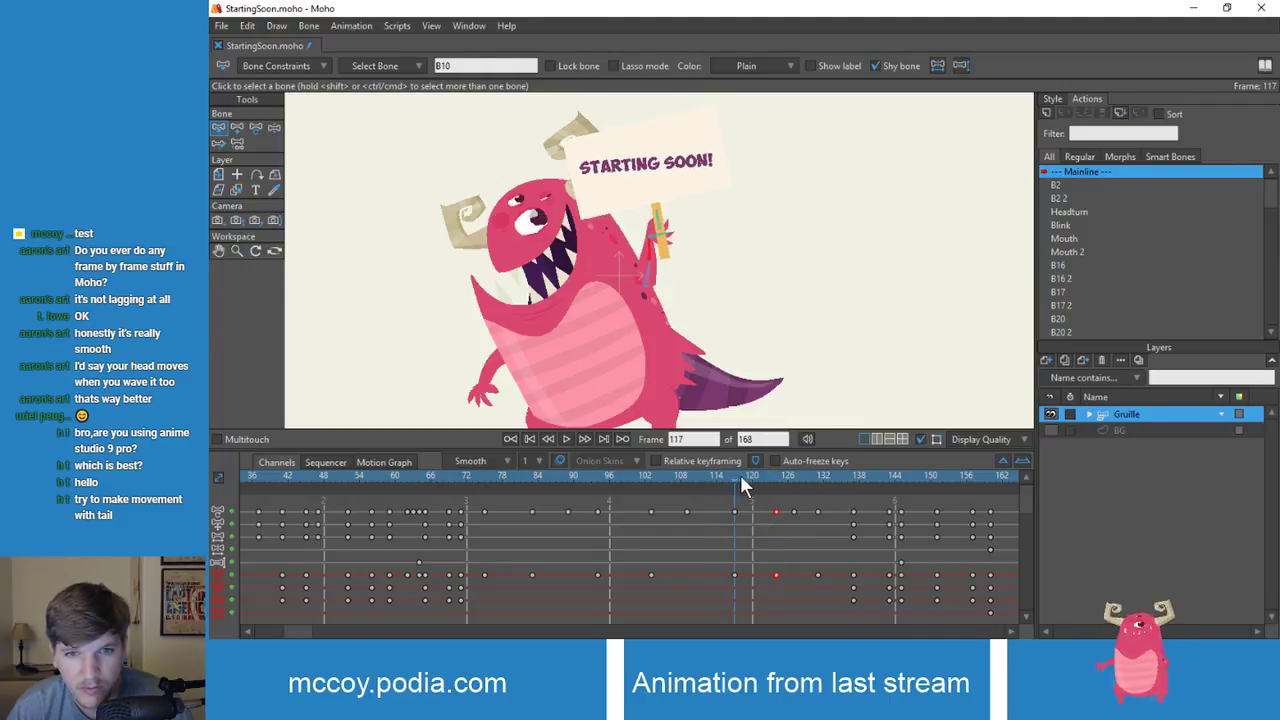
drag(740, 474, 405, 480)
key(space)
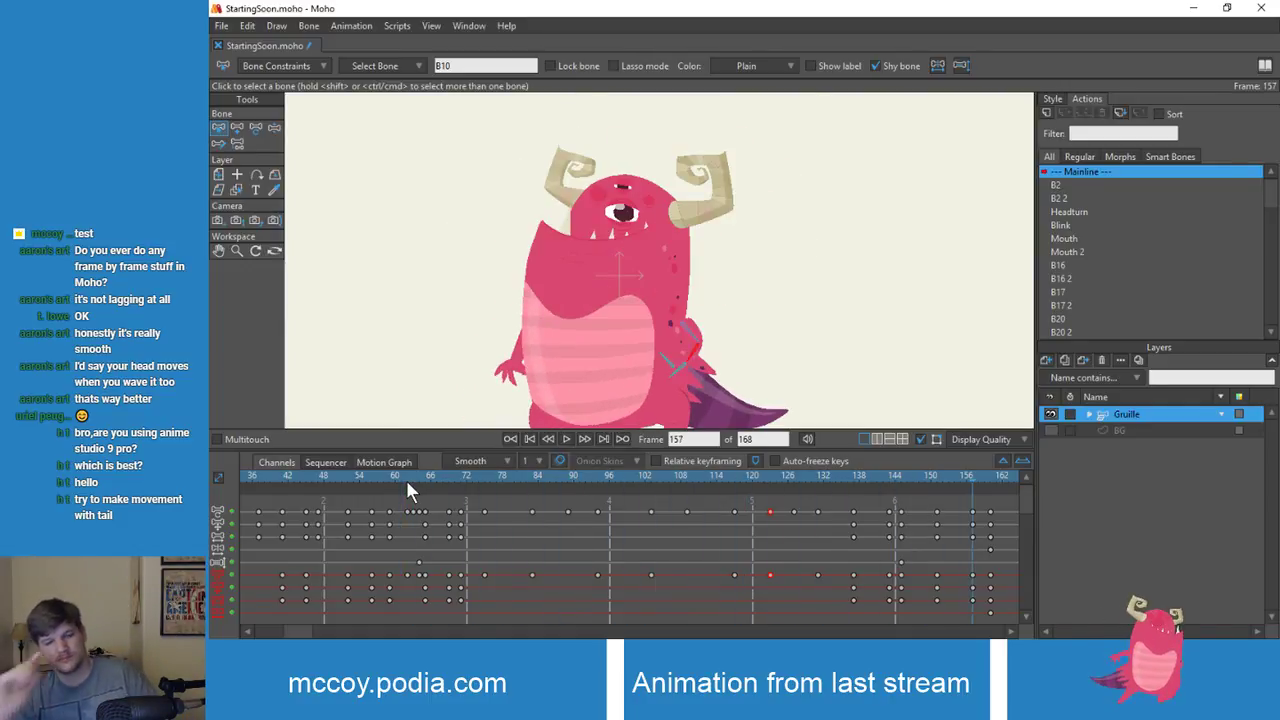
Step: Scrub through the wave between about frames 72 and 125 to check the timing of the arm and sign
drag(466, 479, 569, 492)
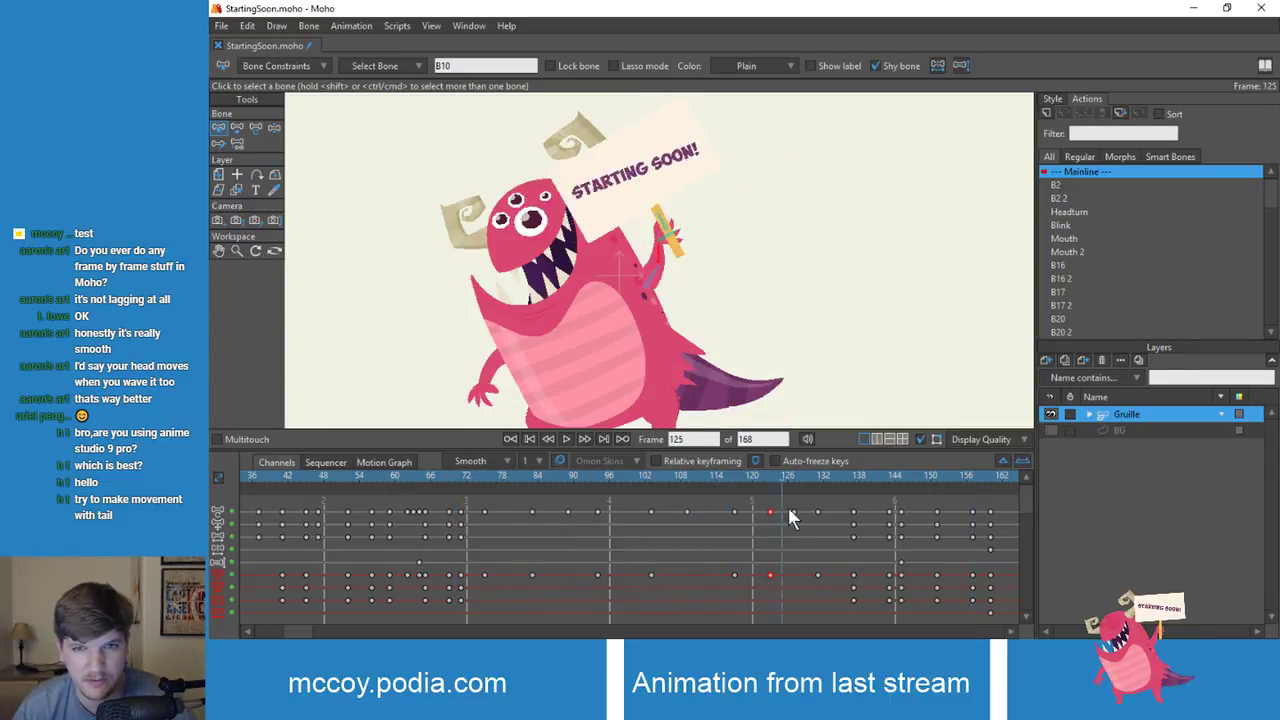
drag(856, 515, 596, 520)
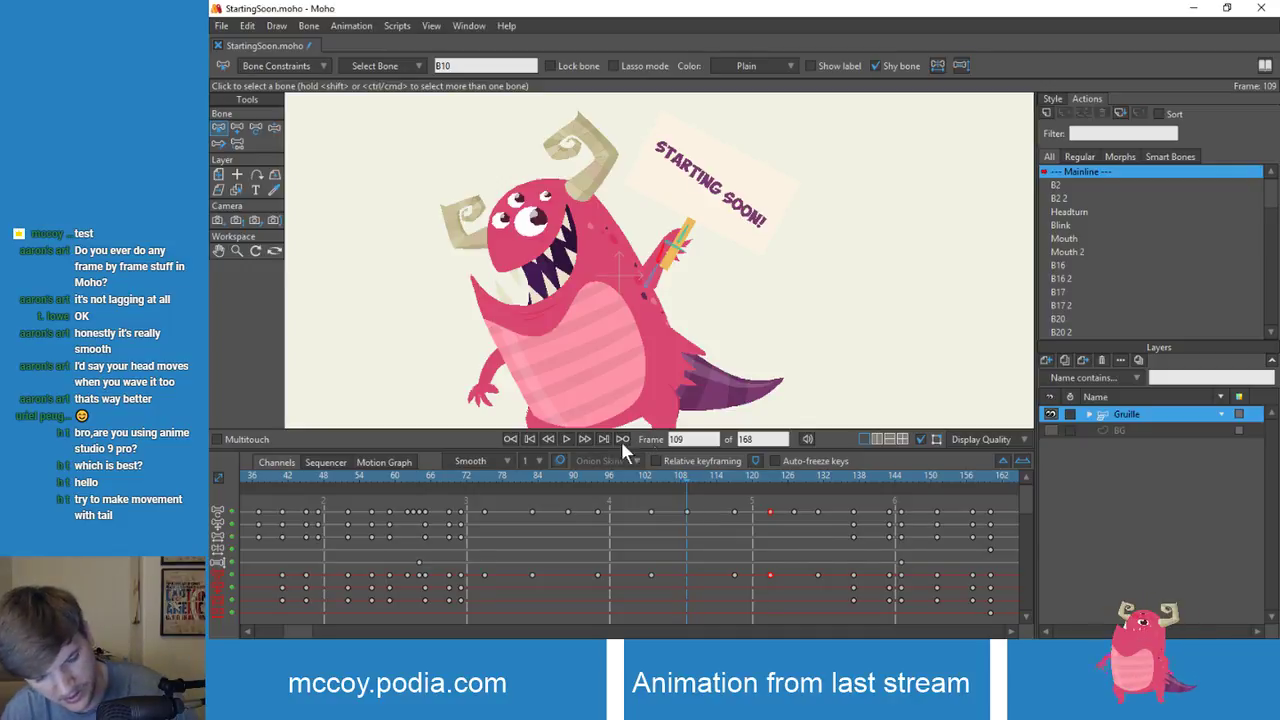
drag(477, 494, 554, 523)
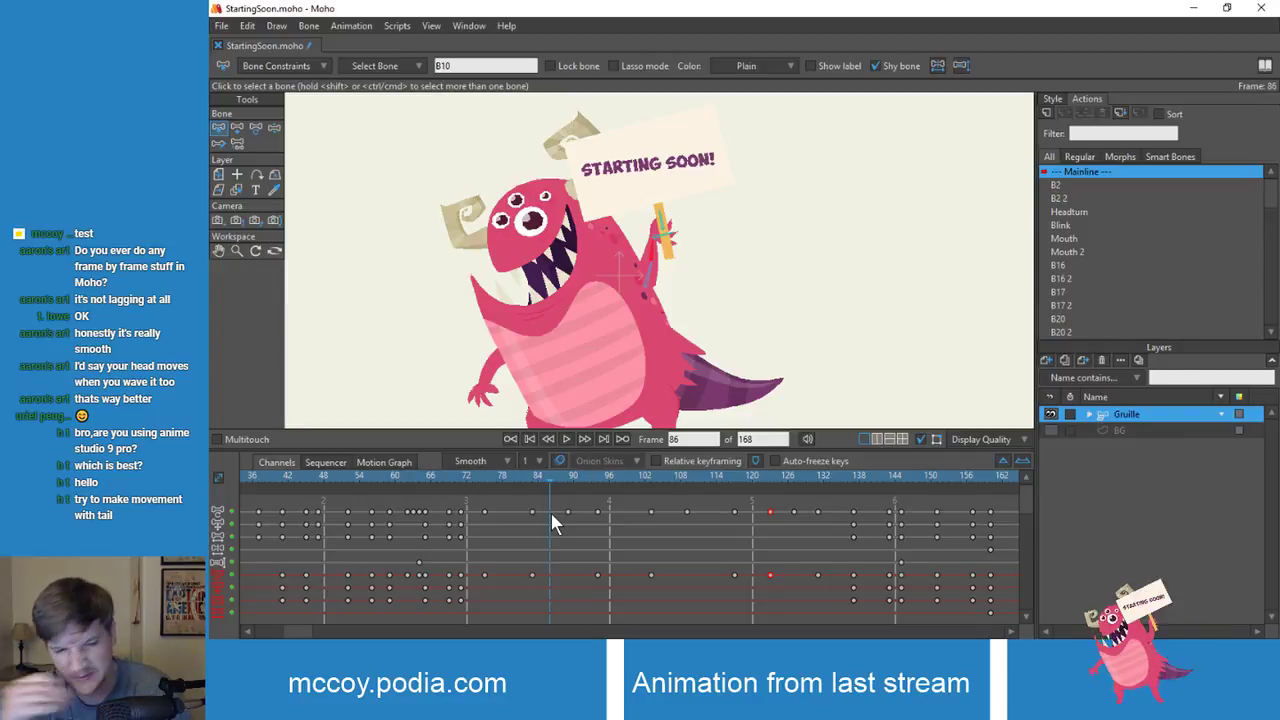
click(487, 473)
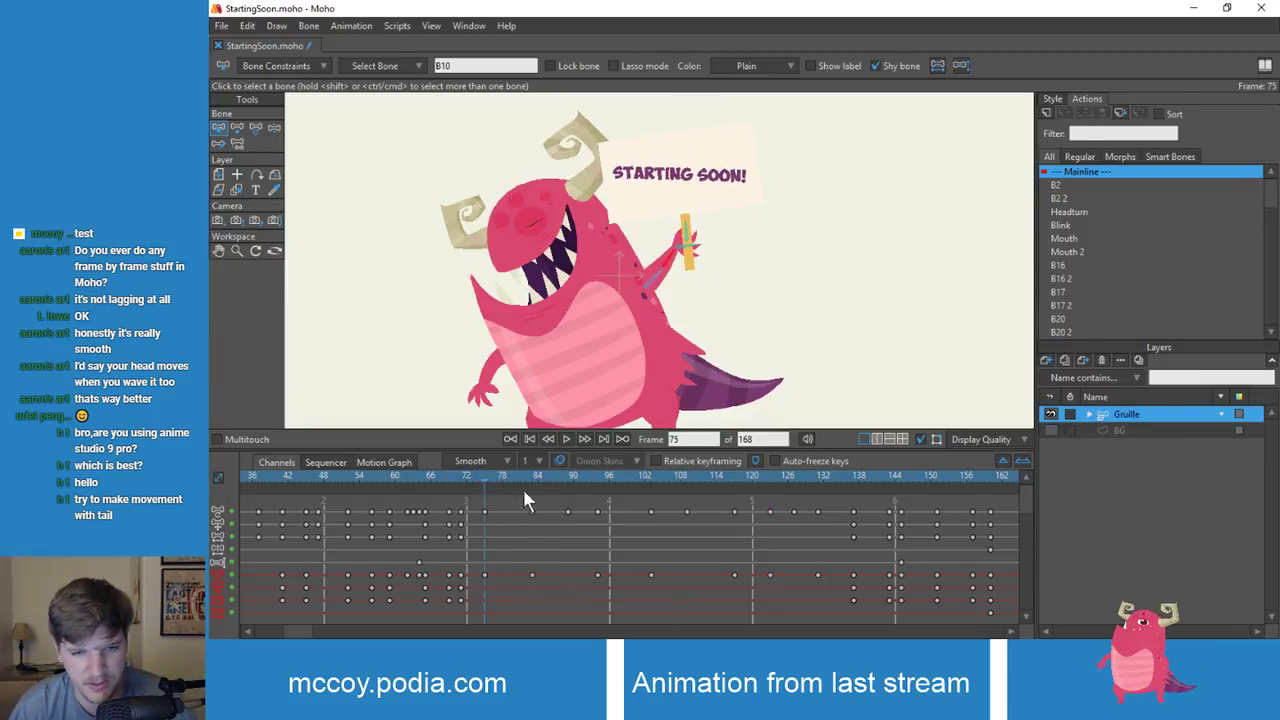
click(576, 477)
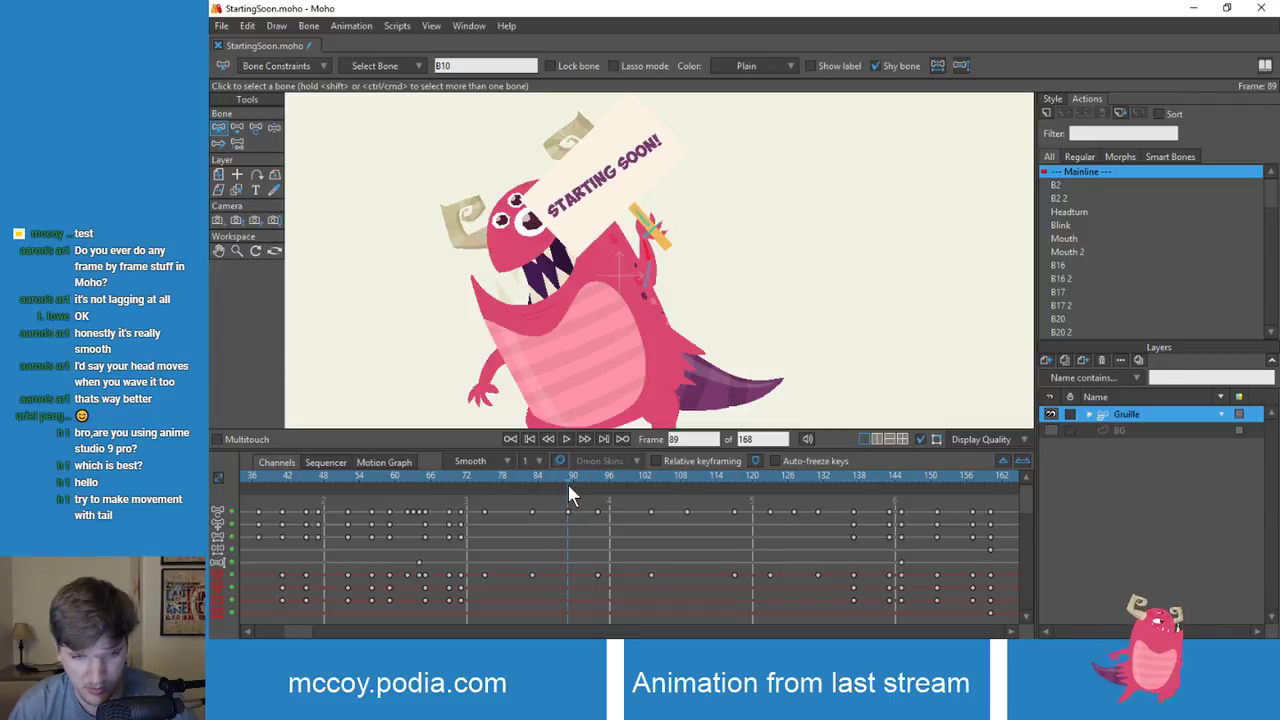
Step: Try to thin out the arm animation by deleting keys between frames 83 and 127, and undo the deletions
drag(521, 503, 606, 600)
key(Delete)
key(Delete)
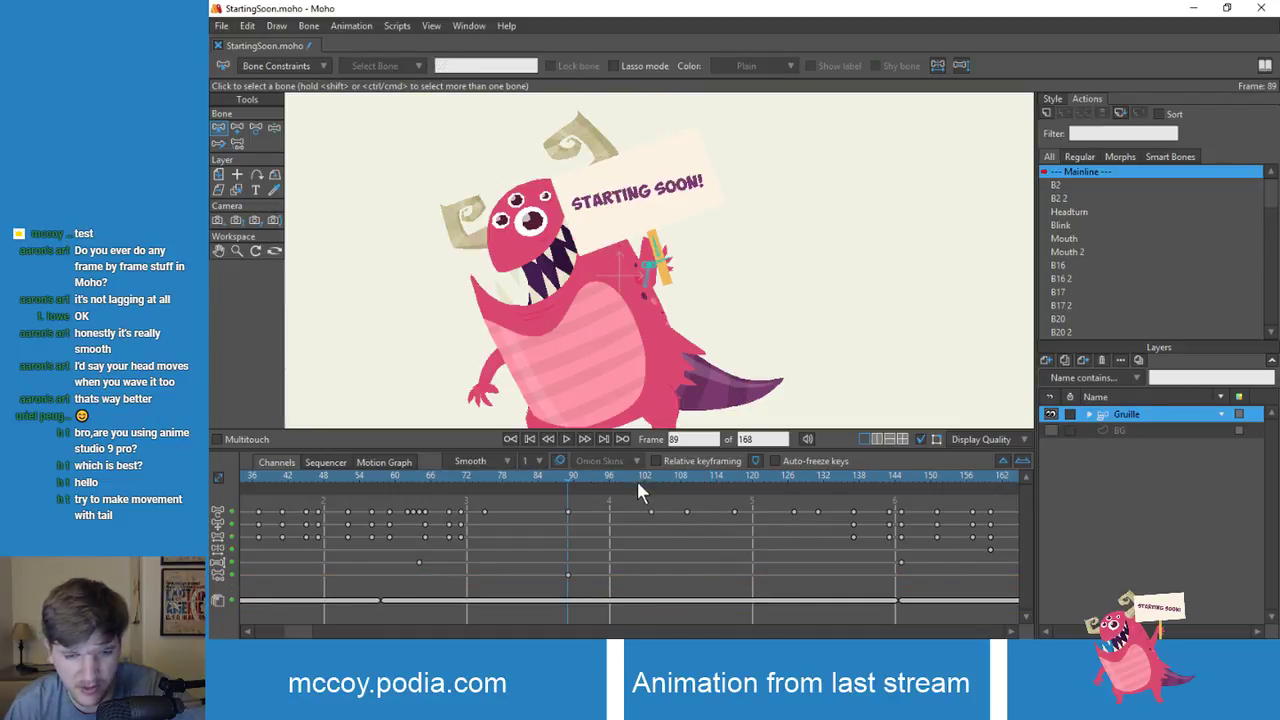
drag(637, 481, 686, 480)
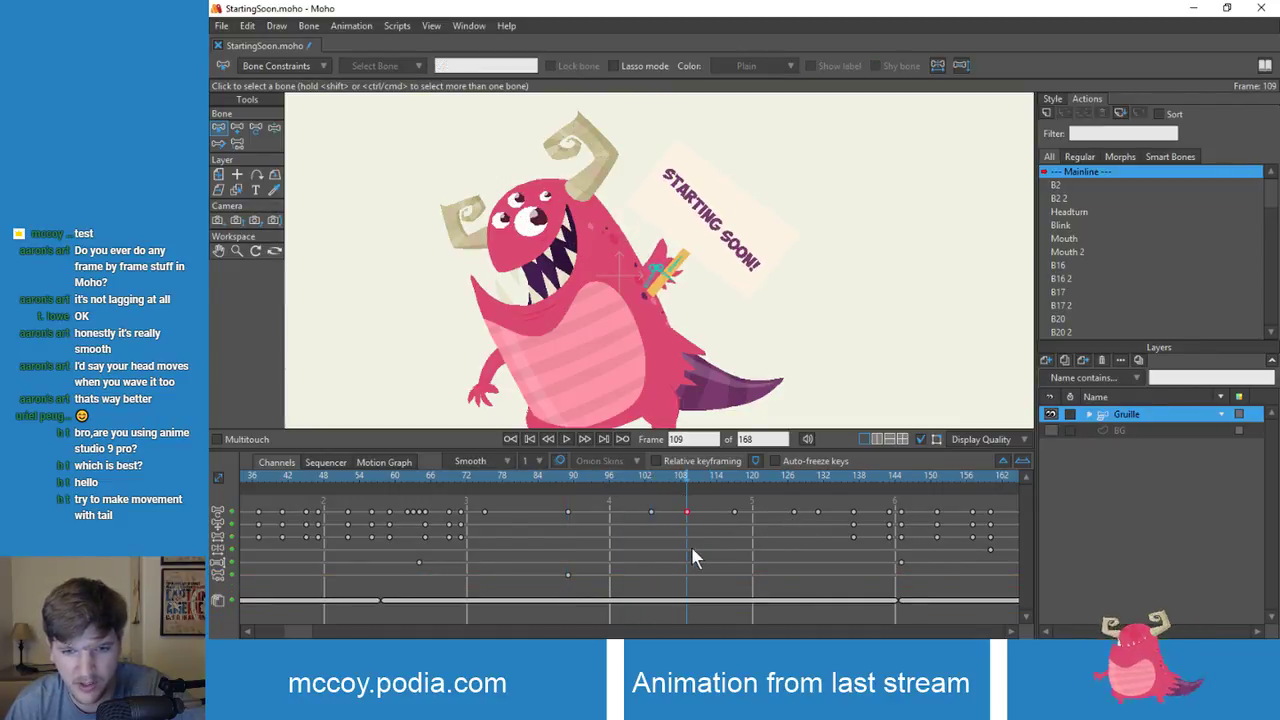
key(Delete)
click(792, 478)
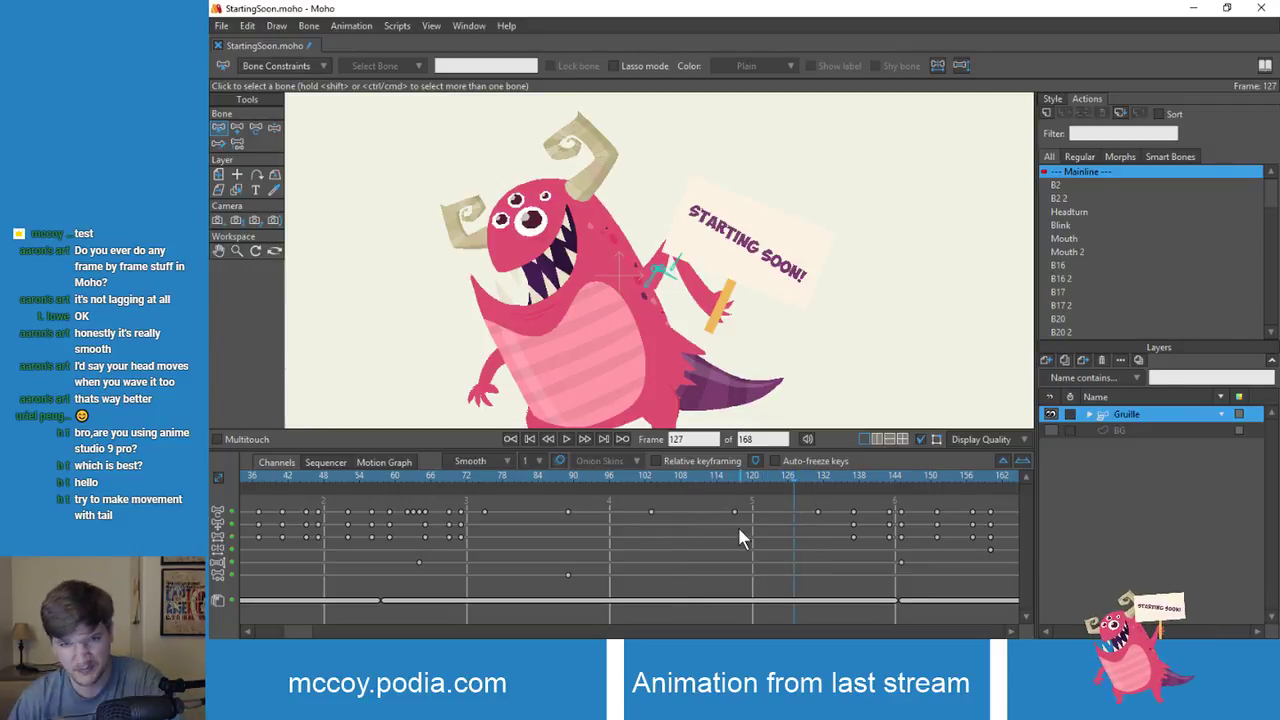
key(ctrl+z)
key(ctrl+z)
key(ctrl+z)
key(ctrl+z)
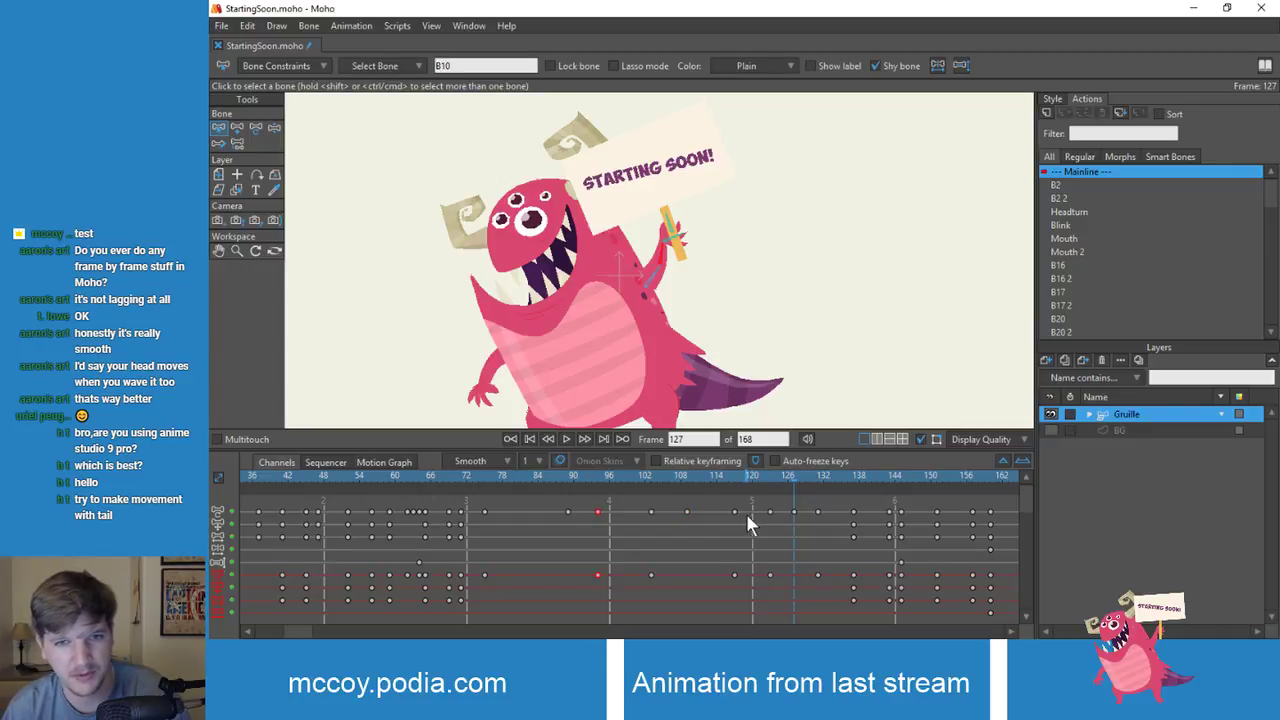
Step: Delete all the arm wave keys from frame 75 to frame 131
click(526, 478)
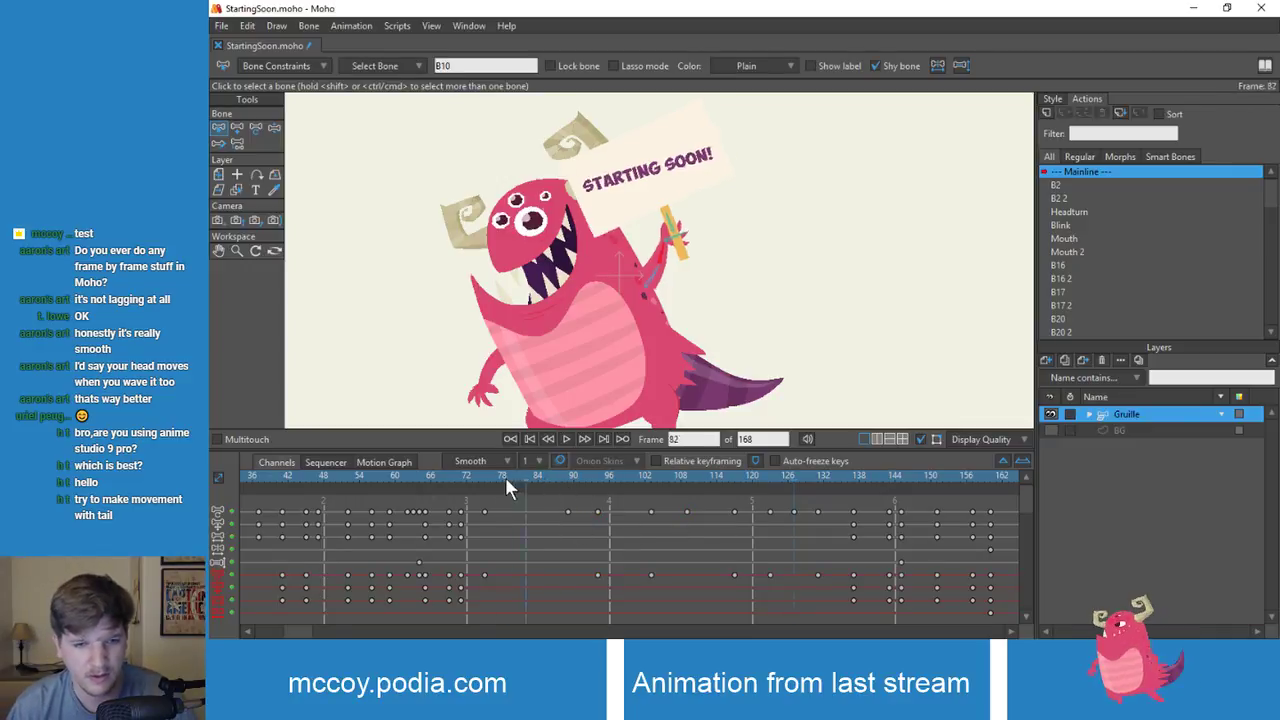
click(489, 480)
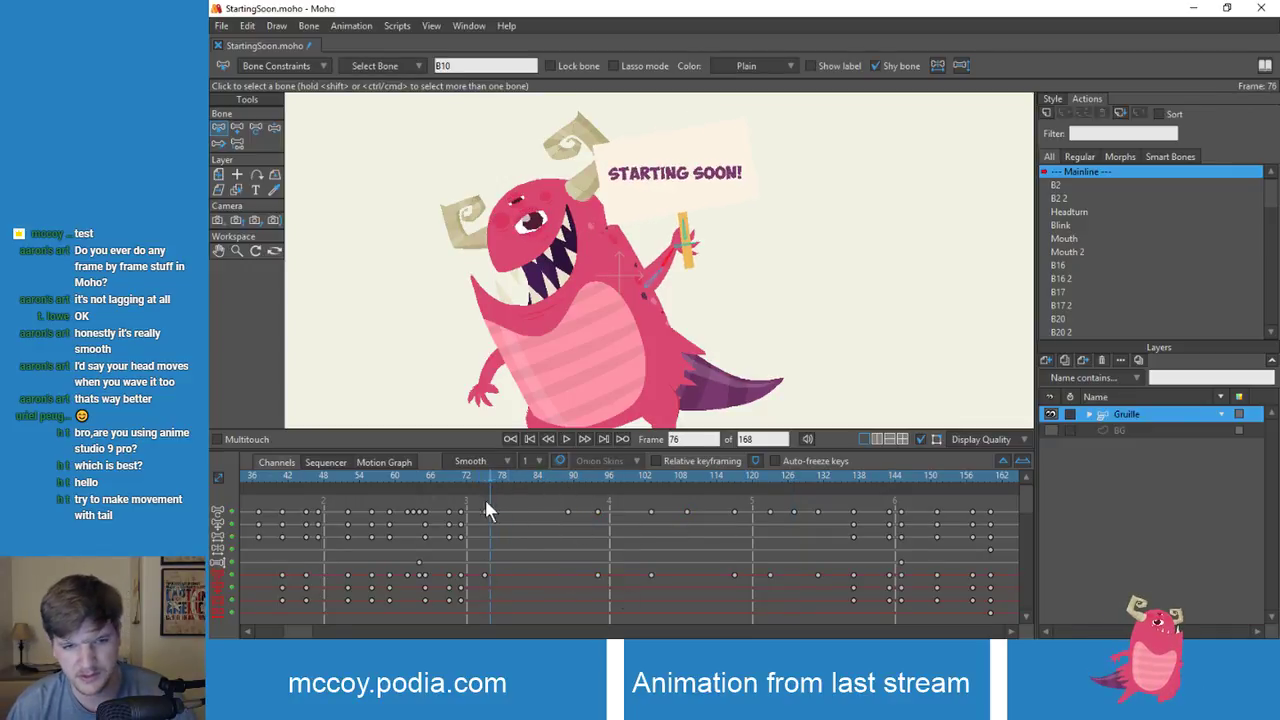
drag(485, 503, 829, 588)
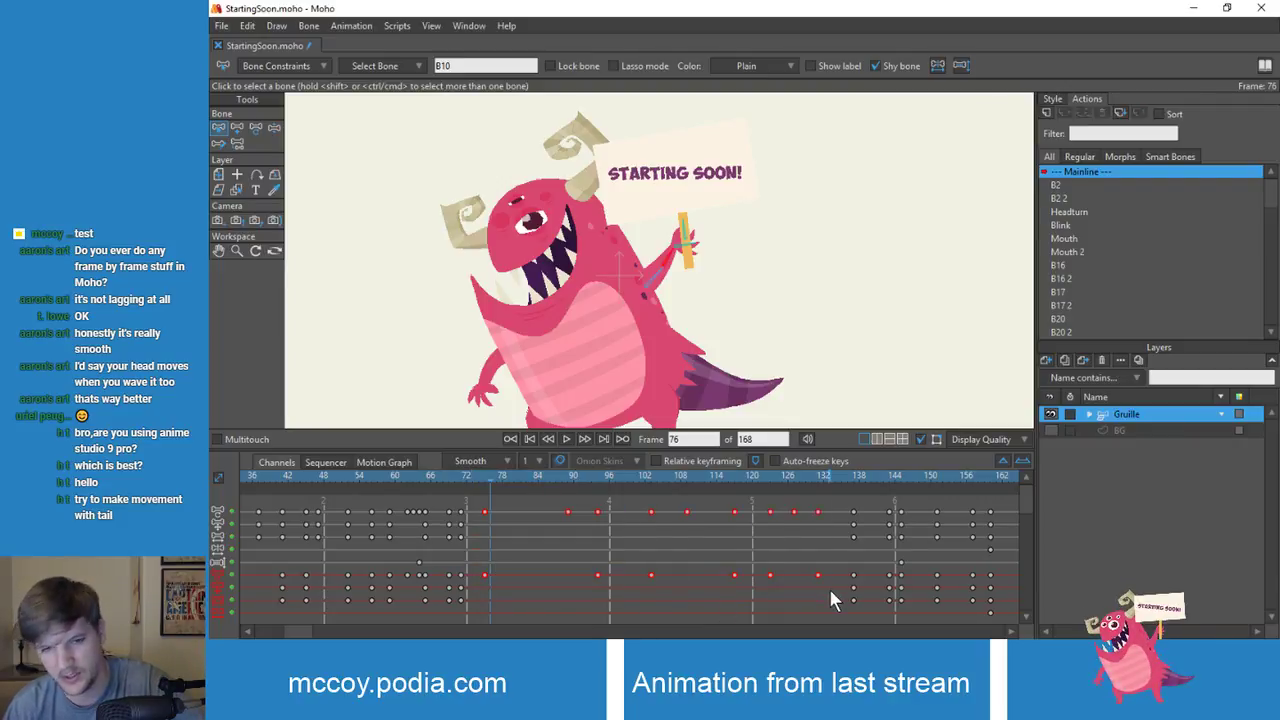
key(Delete)
Step: Pose the arm at frame 74 swung outward, with the sign tilted away from the monster's head
mouse_move(480, 475)
mouse_down()
mouse_move(463, 478)
mouse_move(477, 477)
mouse_up()
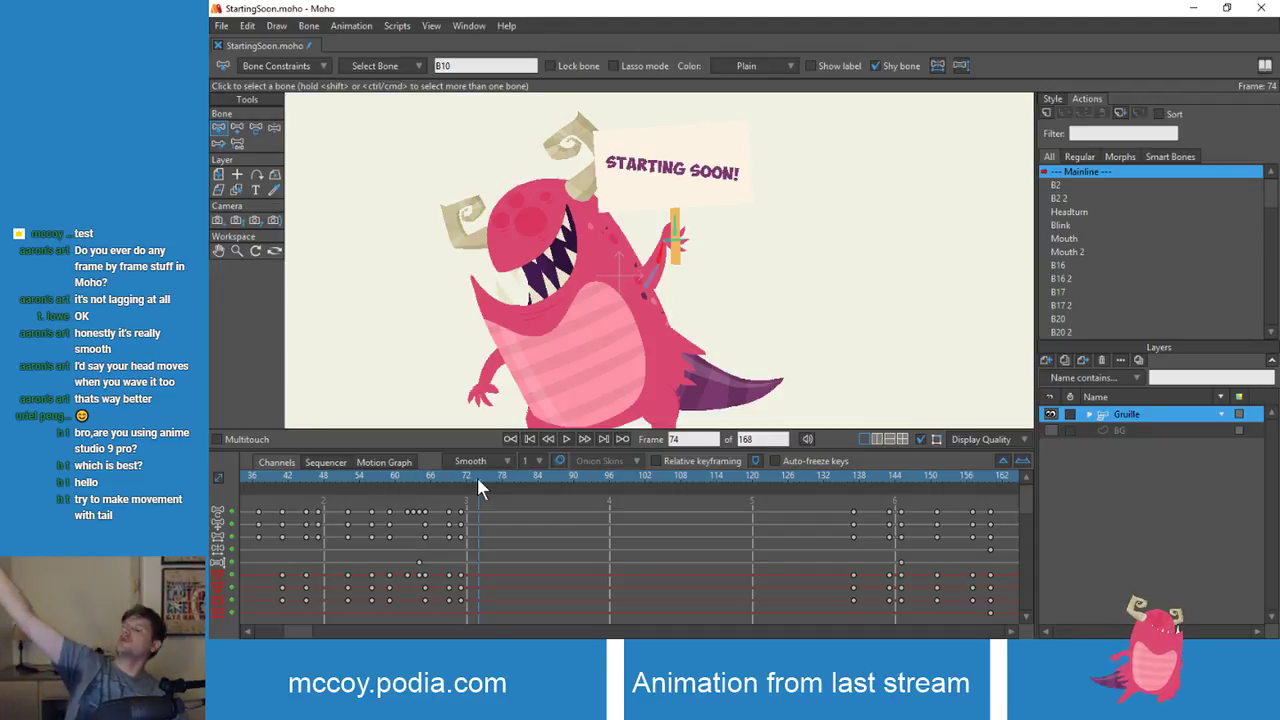
scroll(660, 318, up, 2)
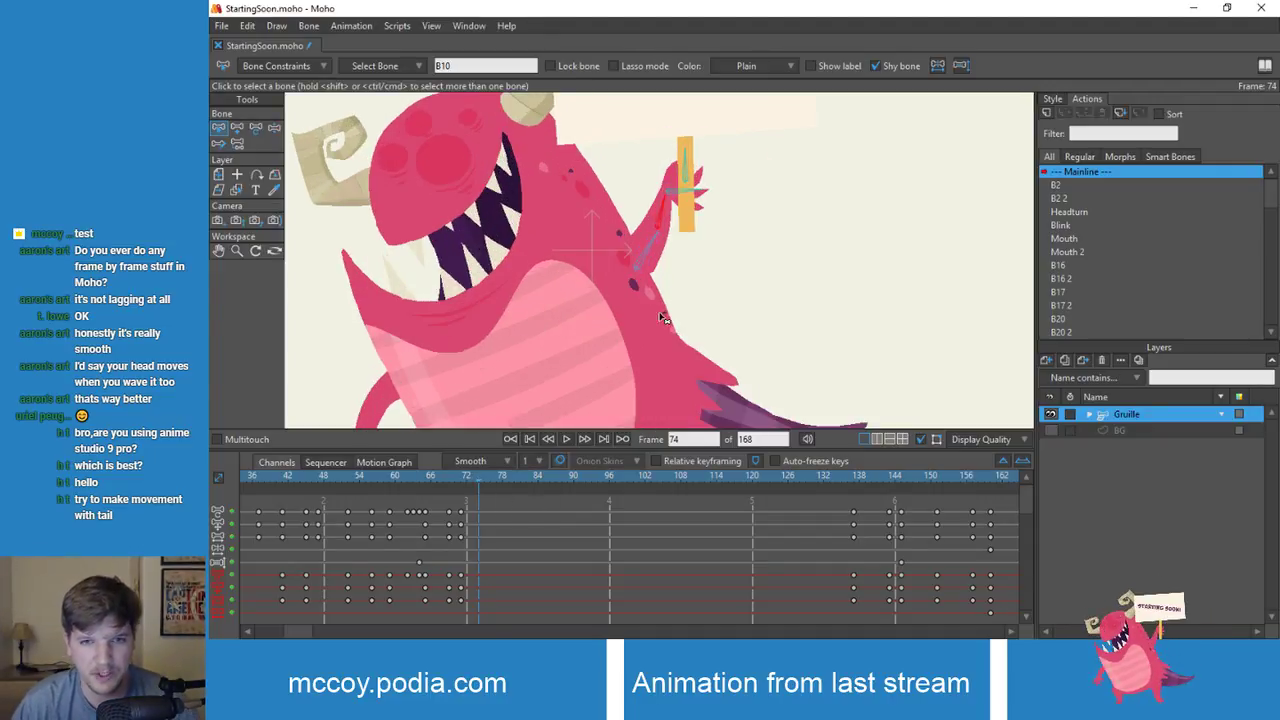
drag(649, 251, 701, 255)
key(z)
scroll(700, 245, down, 5)
drag(635, 317, 644, 348)
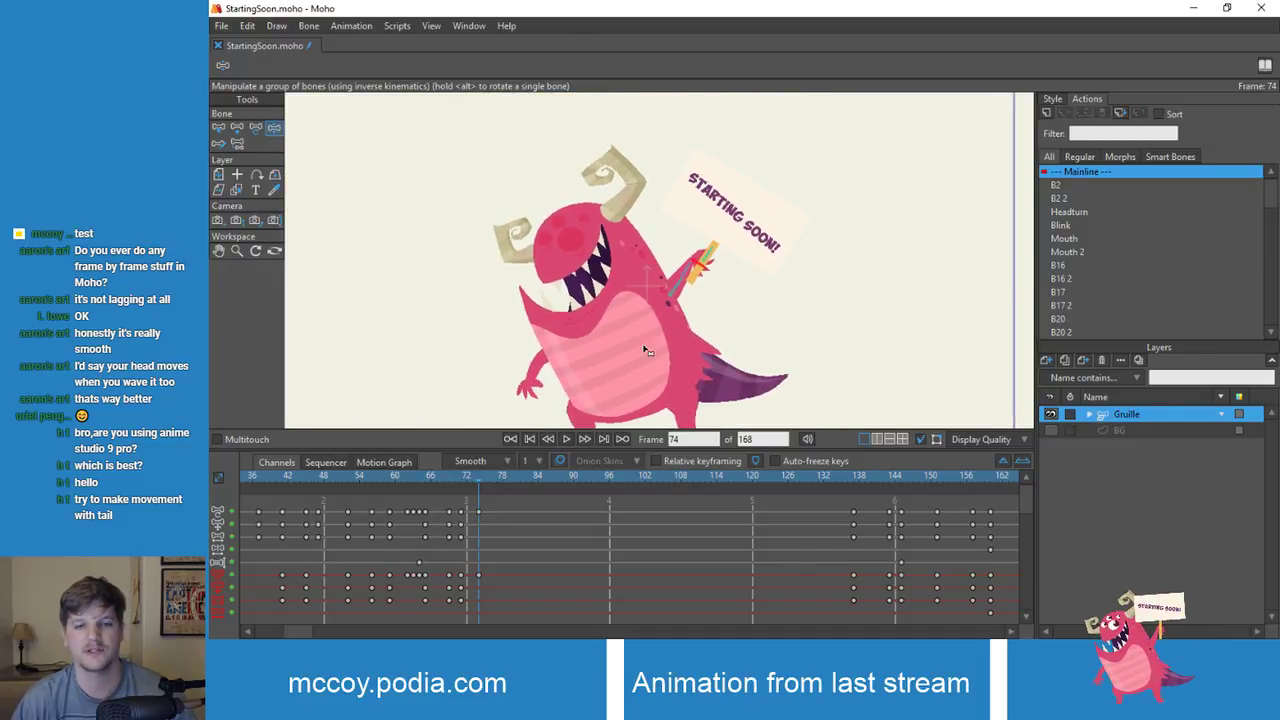
Step: Pose the arm at frame 75 swung inward, with the sign tilted steeply across the monster's face
click(482, 476)
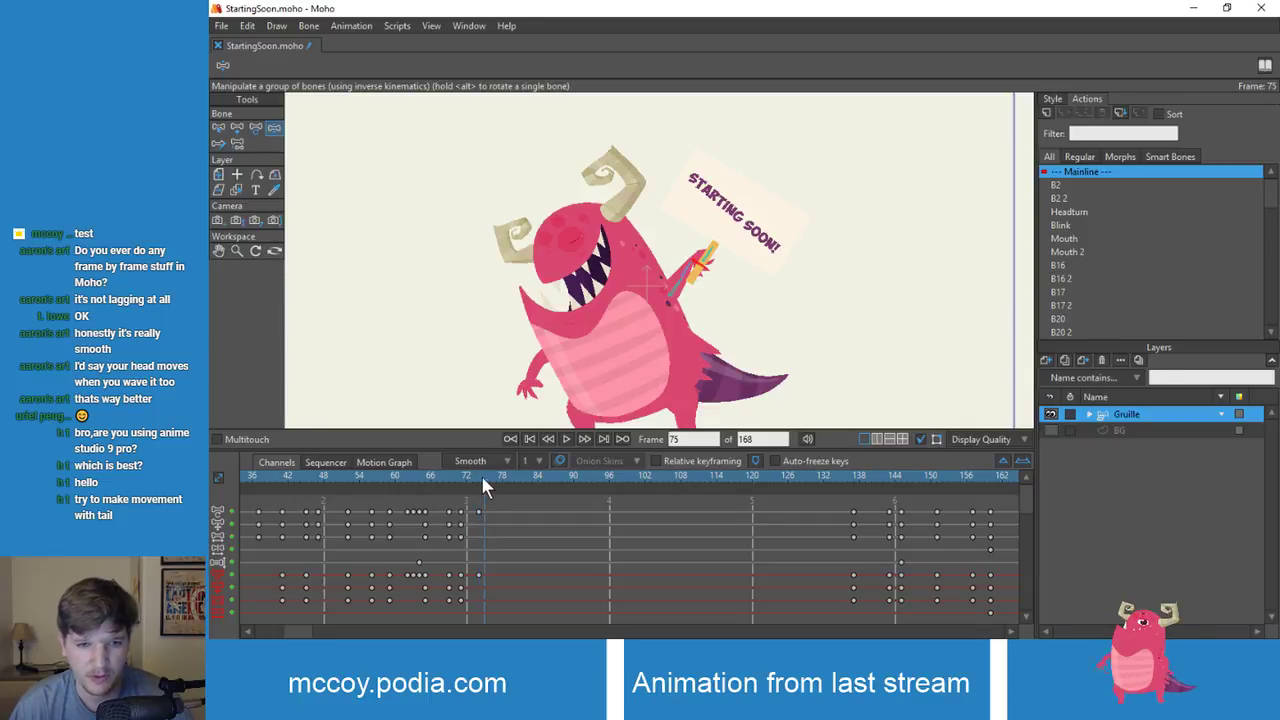
scroll(659, 232, up, 5)
drag(698, 345, 680, 341)
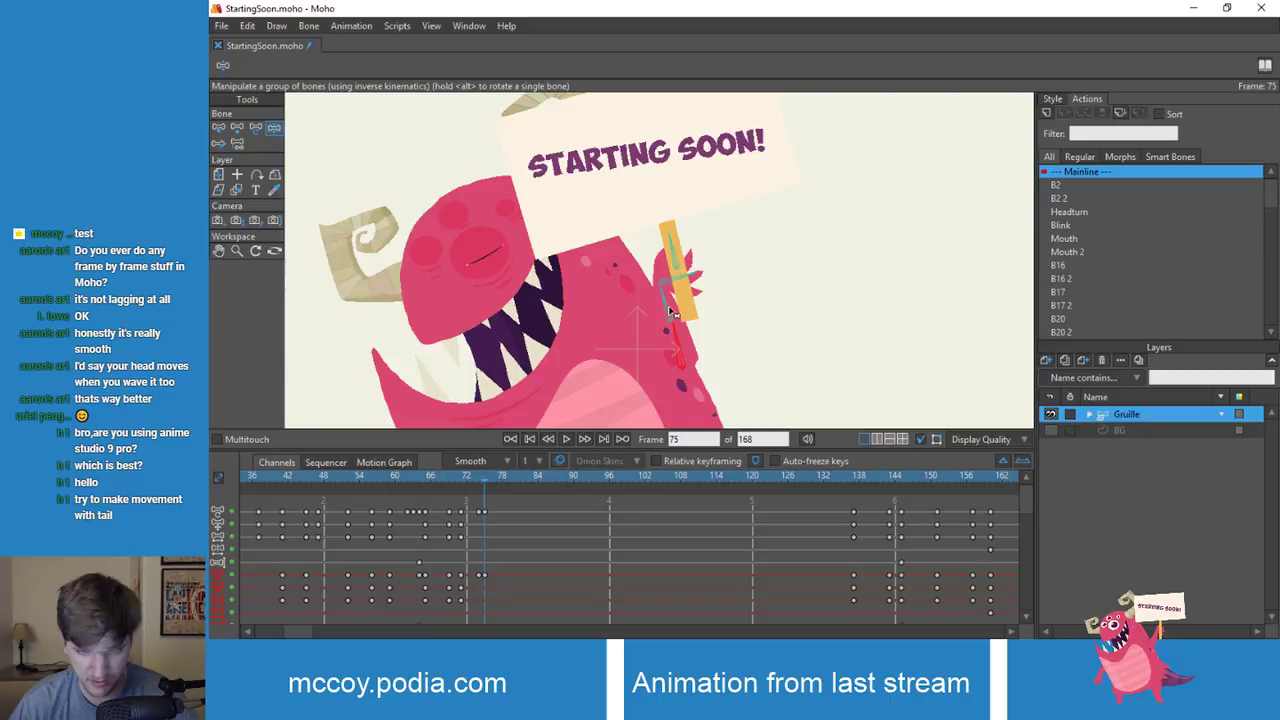
mouse_move(677, 345)
mouse_down()
mouse_move(695, 344)
mouse_move(672, 355)
mouse_up()
key(Left)
key(Right)
key(Left)
key(Right)
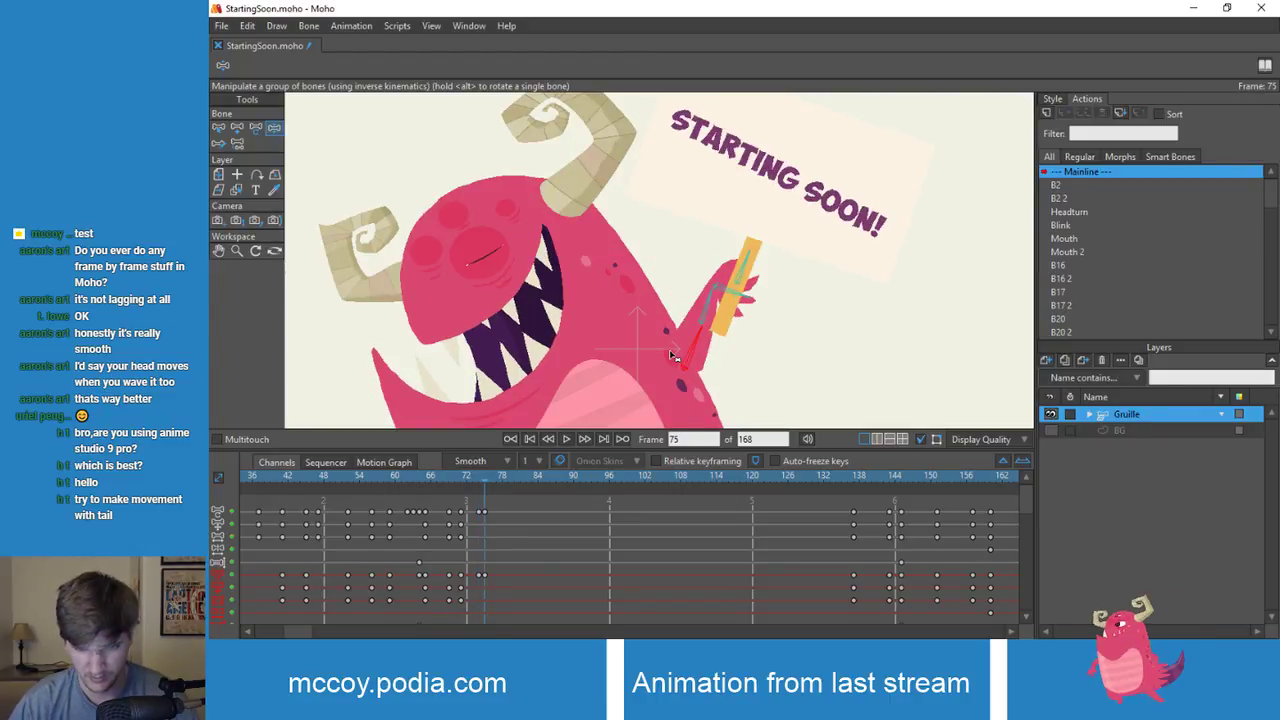
drag(711, 301, 714, 272)
scroll(714, 272, down, 2)
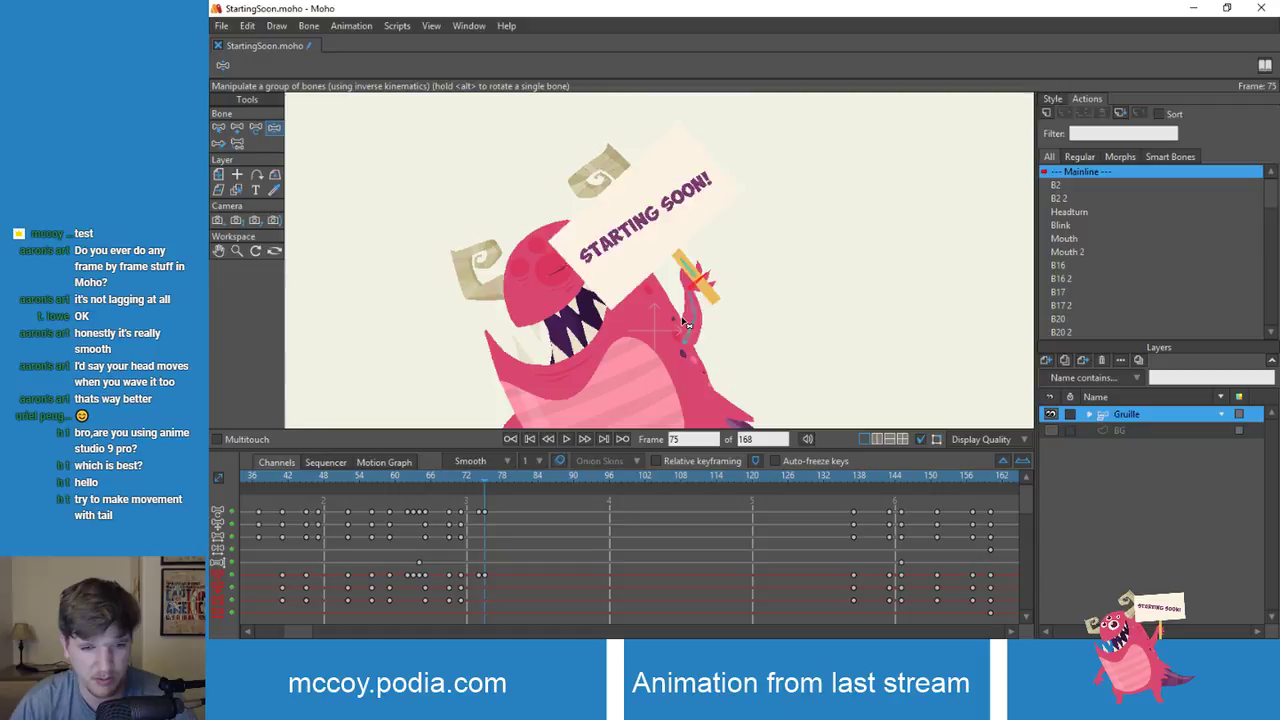
Step: Flip between frames 74 and 75 to compare the outward and inward arm poses
key(Left)
key(Right)
key(Left)
key(Right)
key(Left)
key(Right)
key(Left)
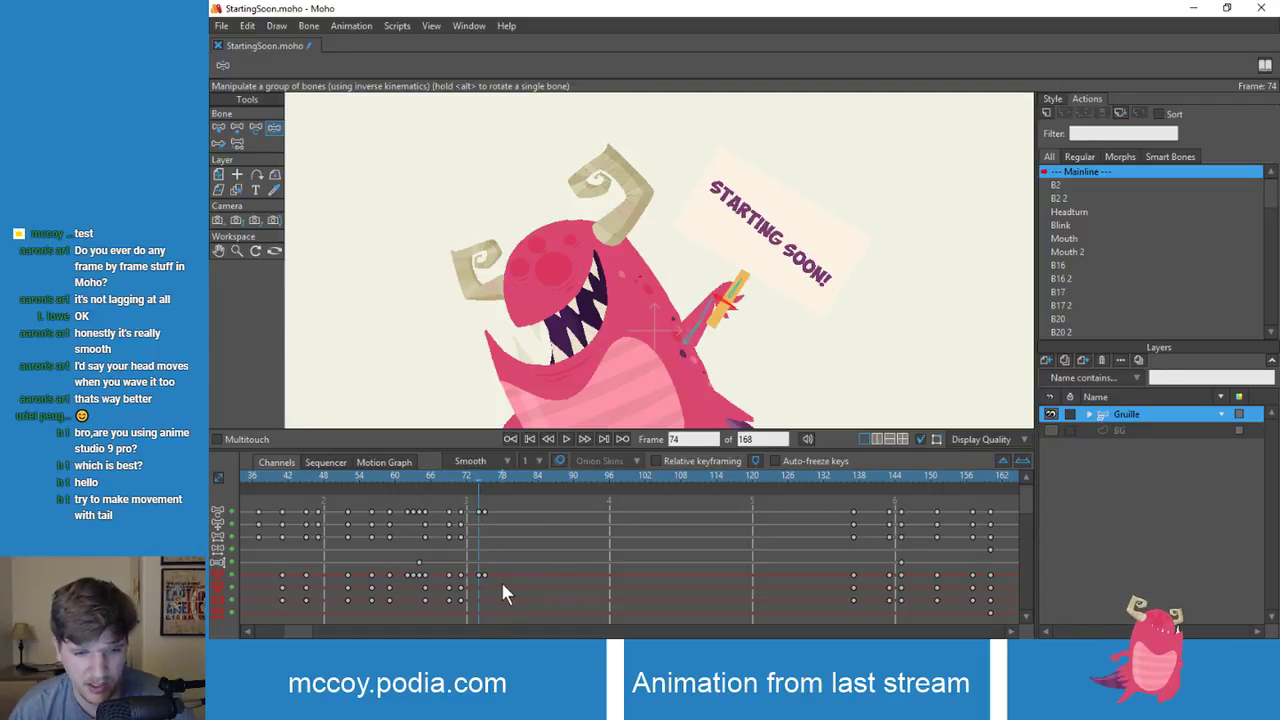
Step: Key the arm bones on all channels at frames 74 and 75, and move the frame 75 keys to frame 76
key(z)
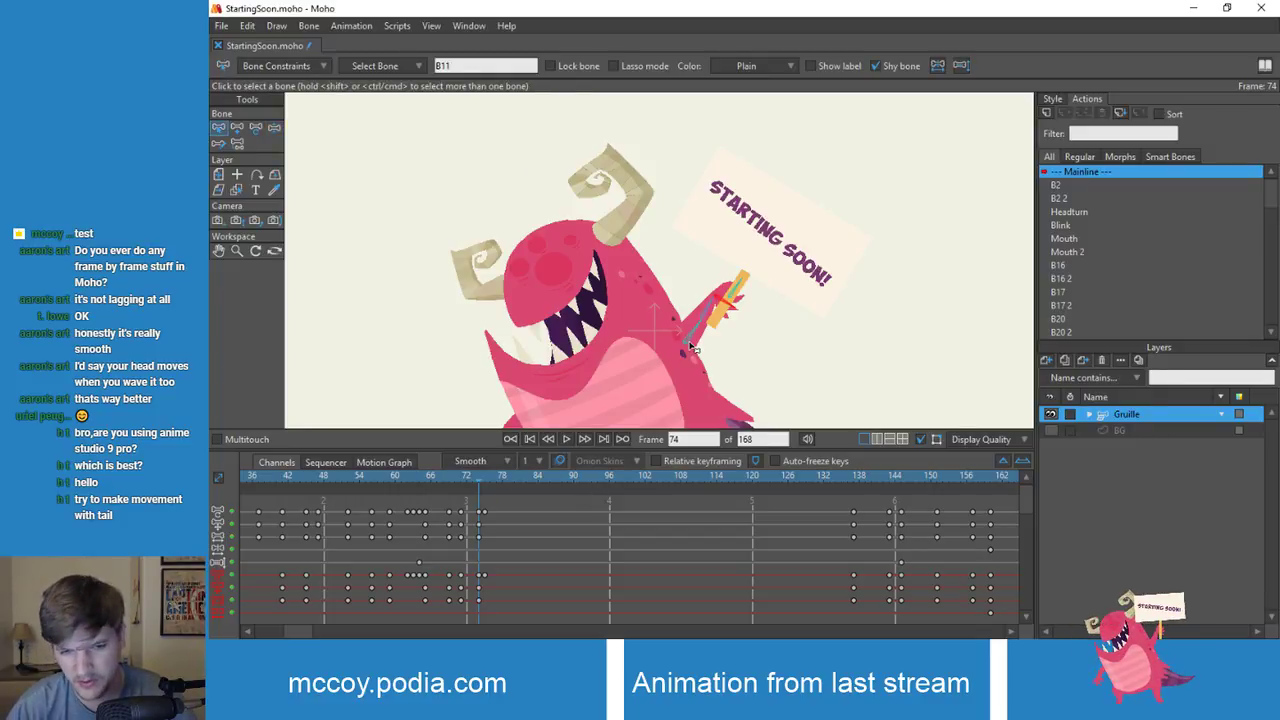
key(Right)
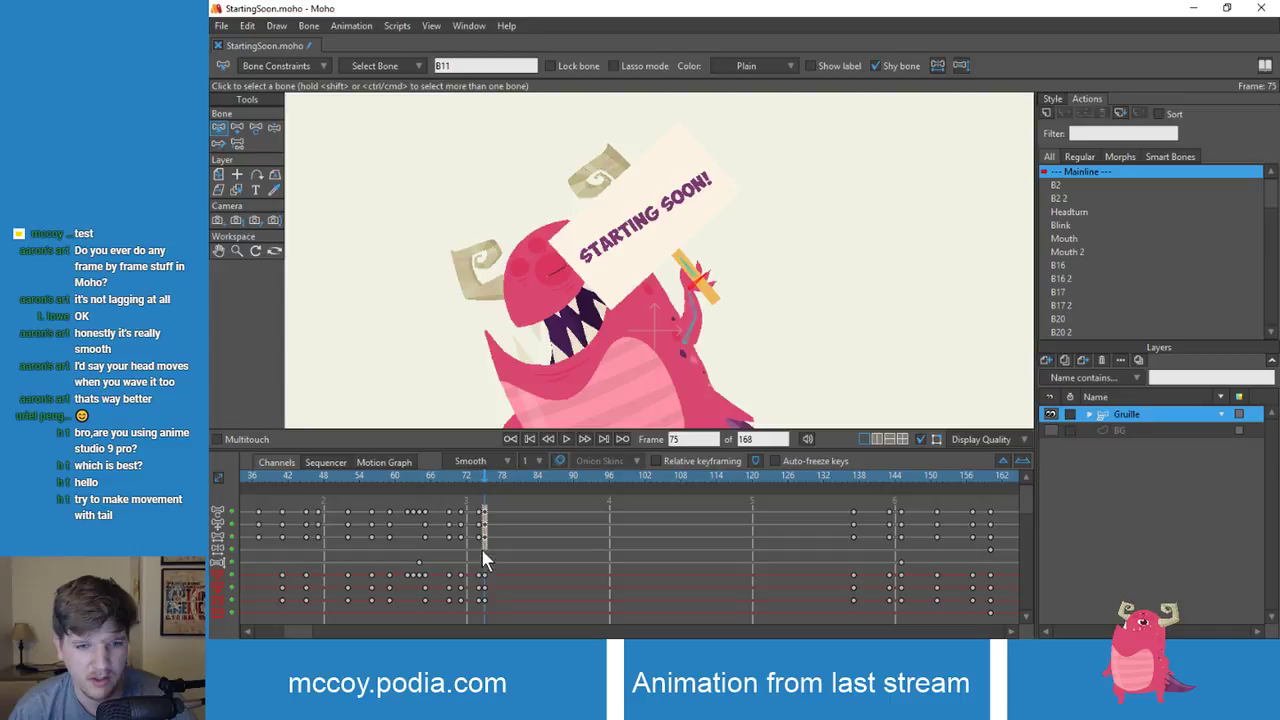
key(ctrl+v)
click(481, 475)
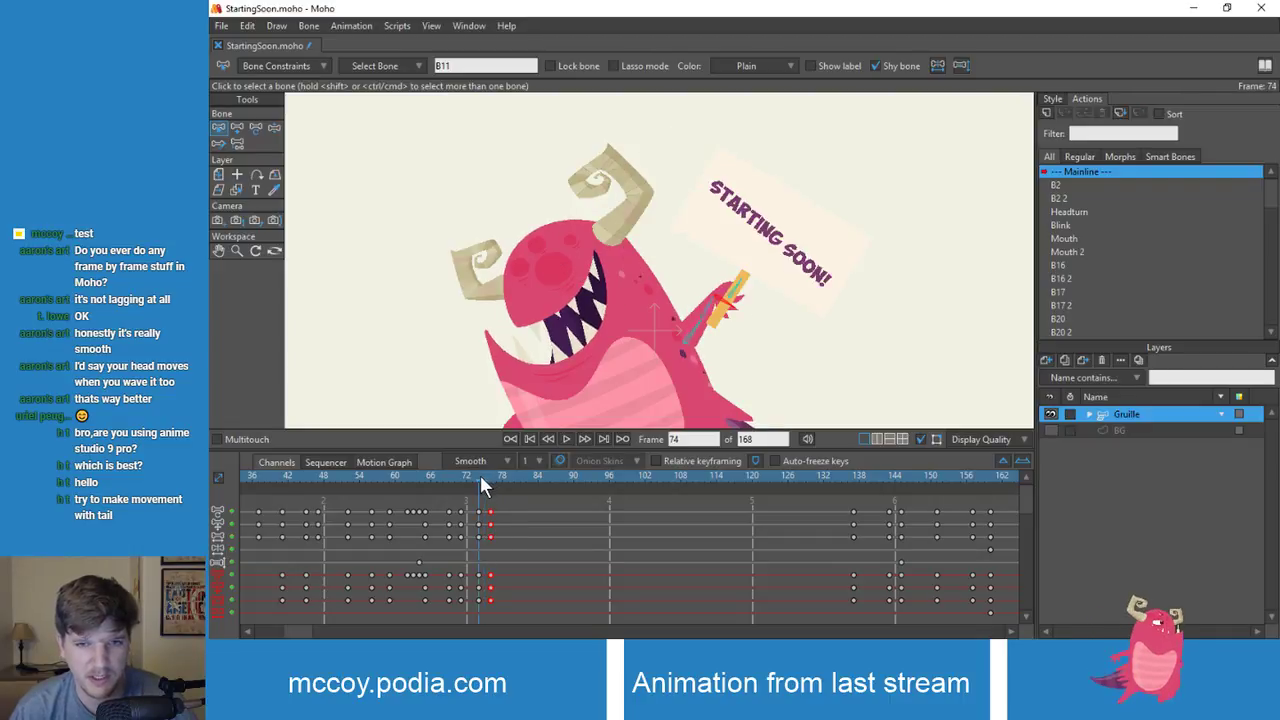
Step: Step through frames 74 to 76 to examine the in-between pose of the arm and sign
drag(479, 476, 484, 476)
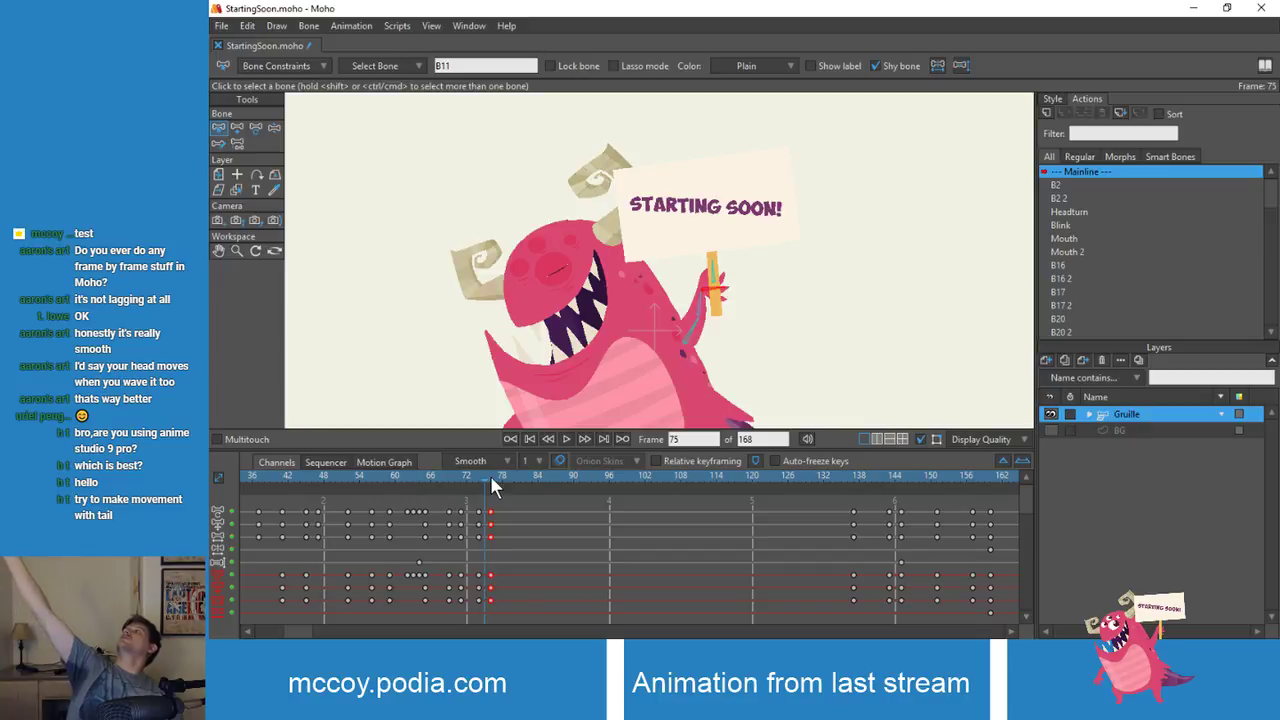
key(ctrl+Left)
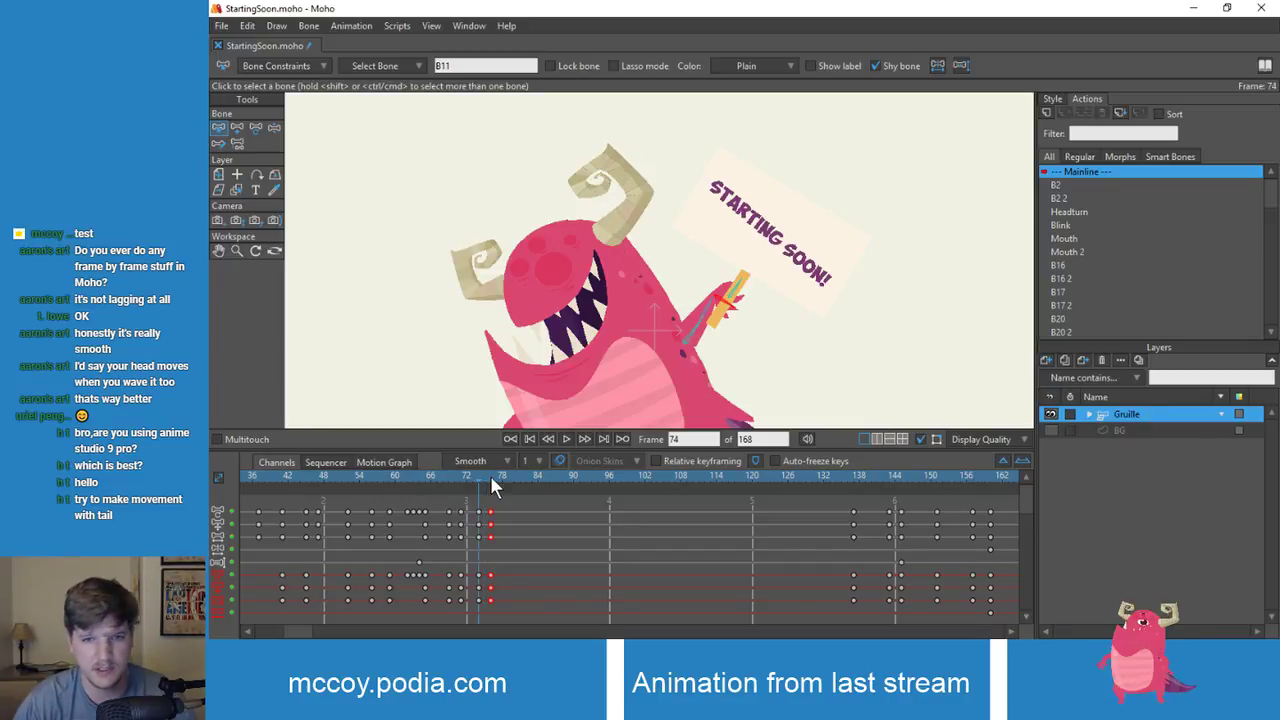
click(490, 475)
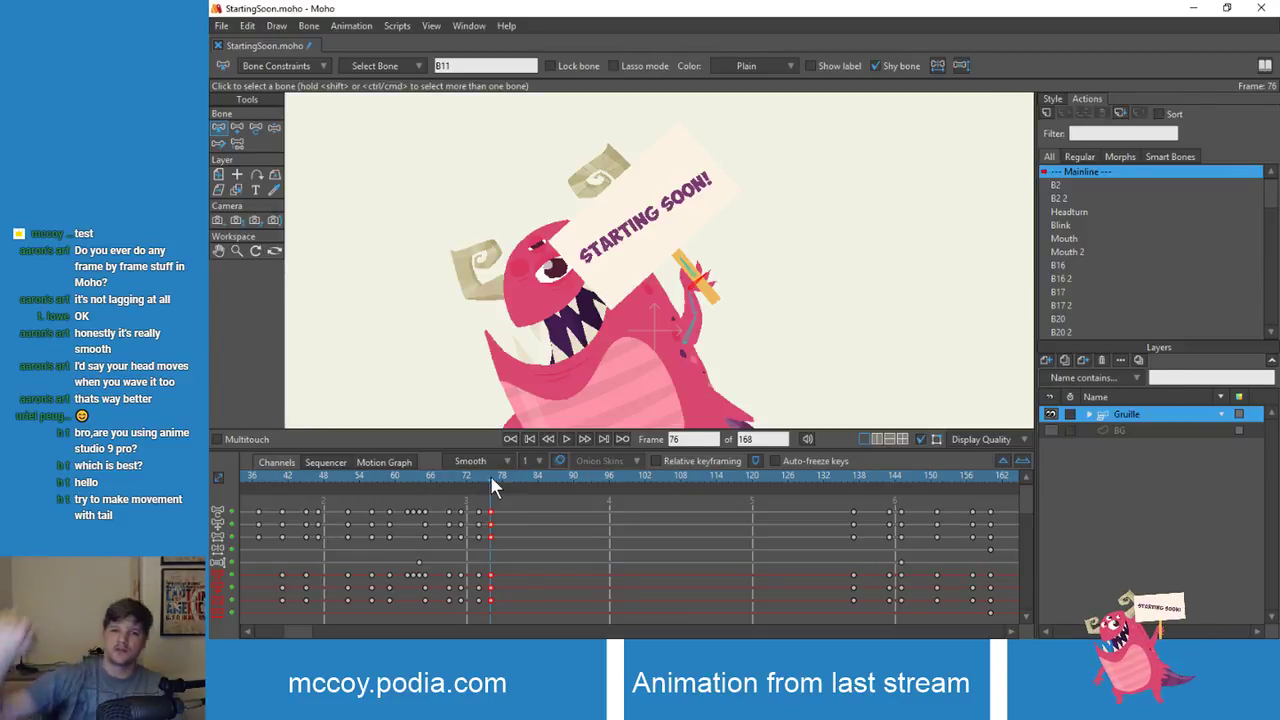
click(486, 480)
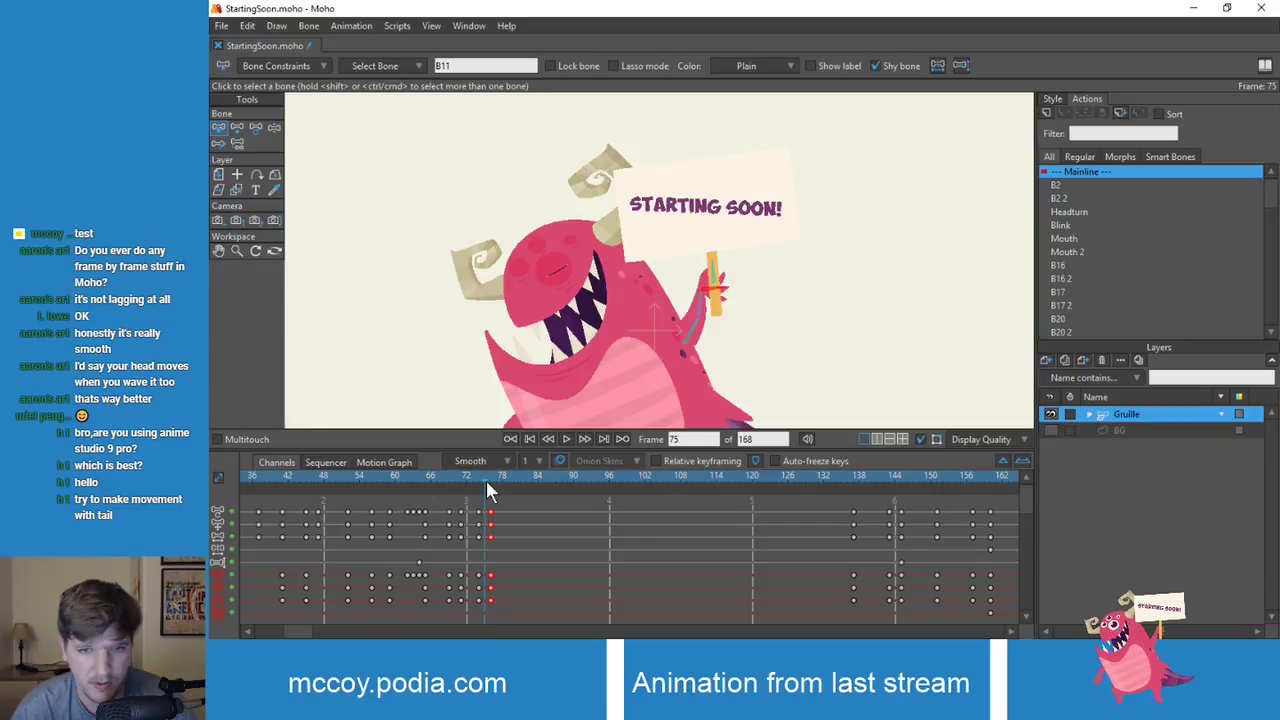
click(479, 481)
click(487, 482)
click(489, 481)
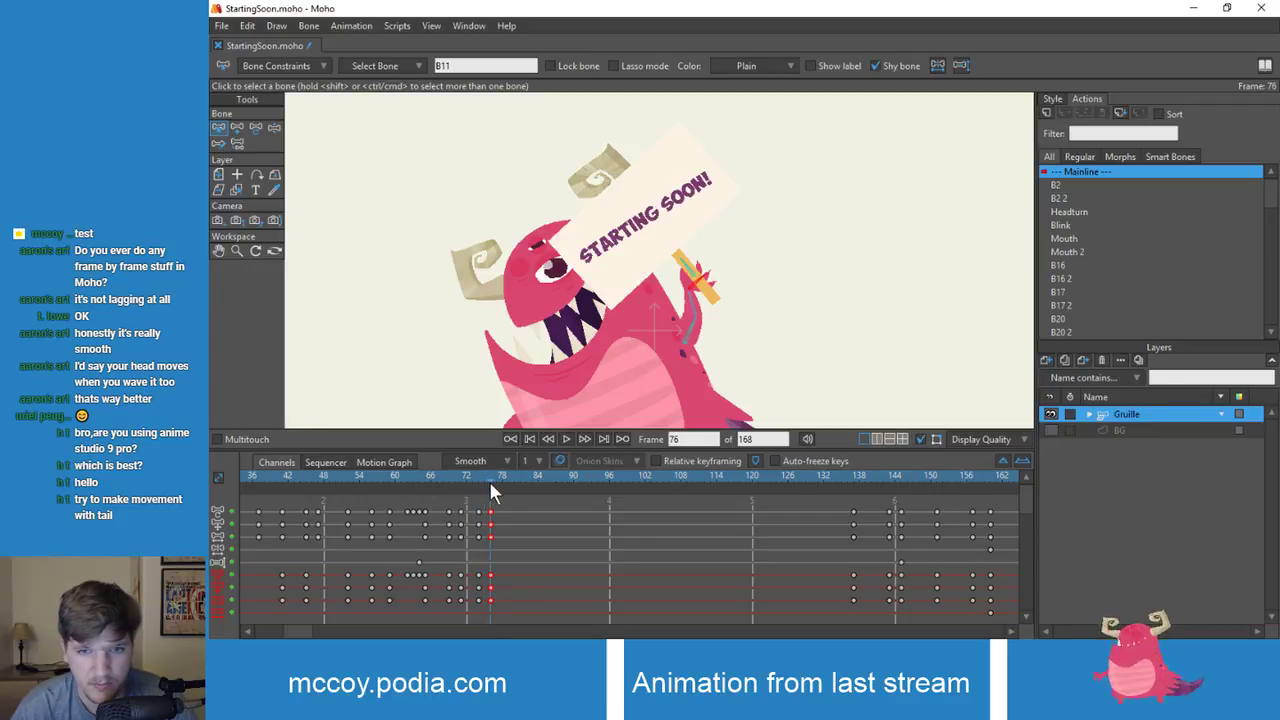
Step: Rotate the hand at frame 75 so the sign lags outward, tilted slightly away from the monster's face
click(483, 479)
click(488, 482)
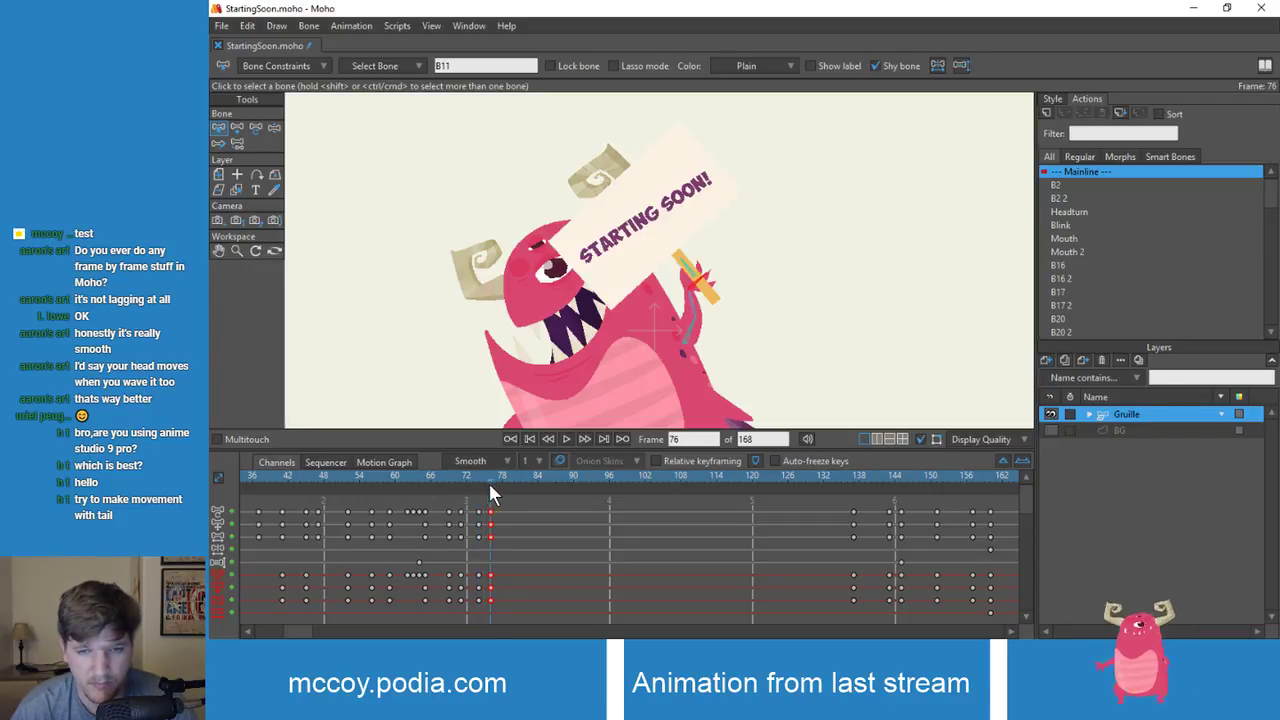
click(480, 482)
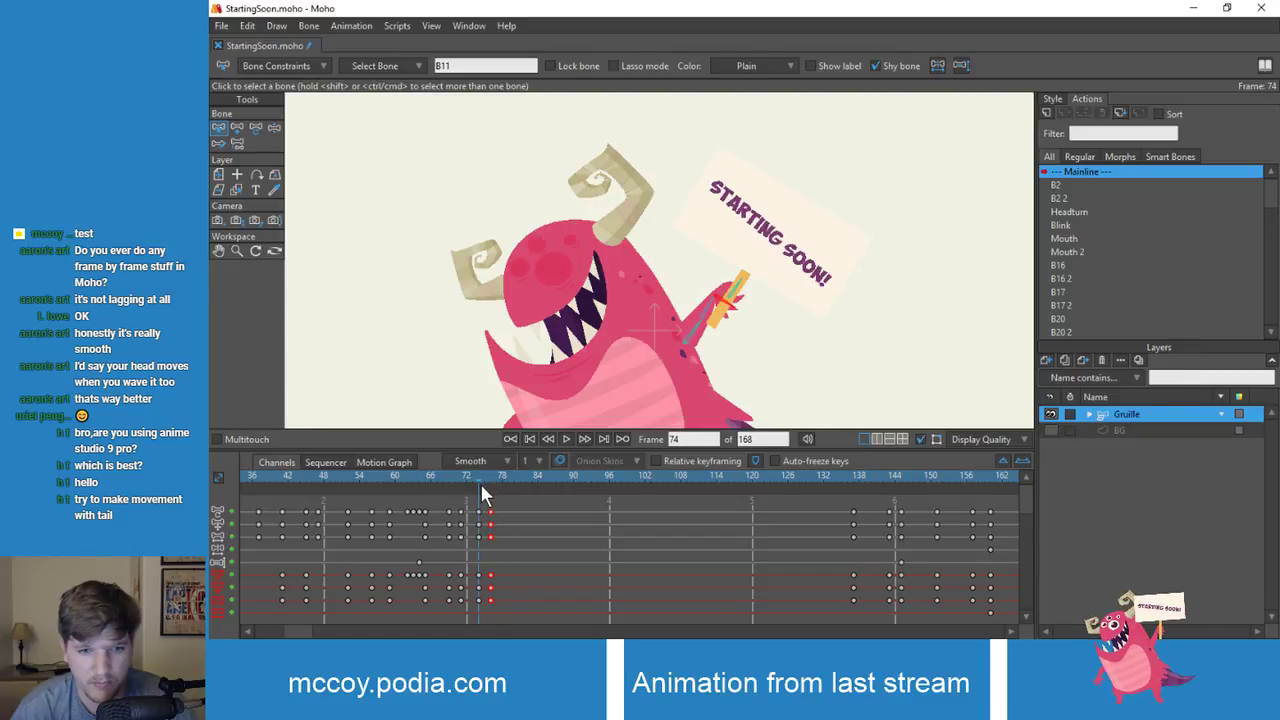
click(482, 483)
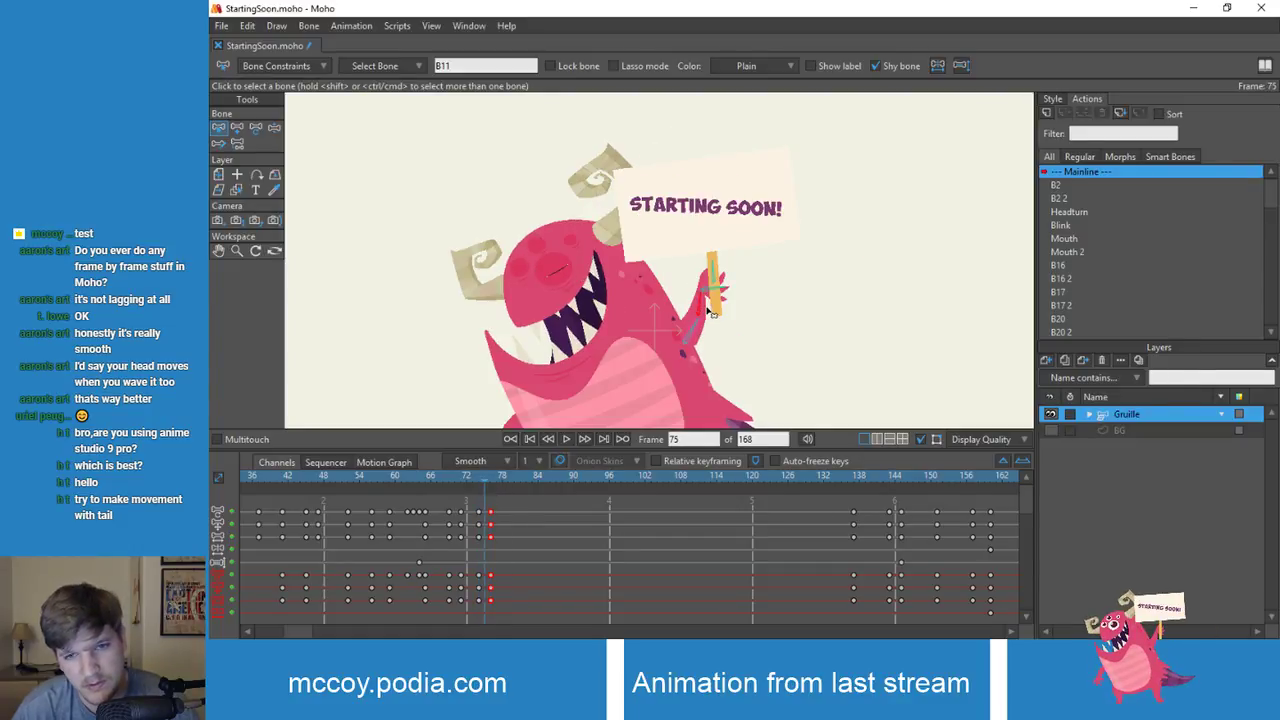
key(z)
drag(713, 264, 729, 267)
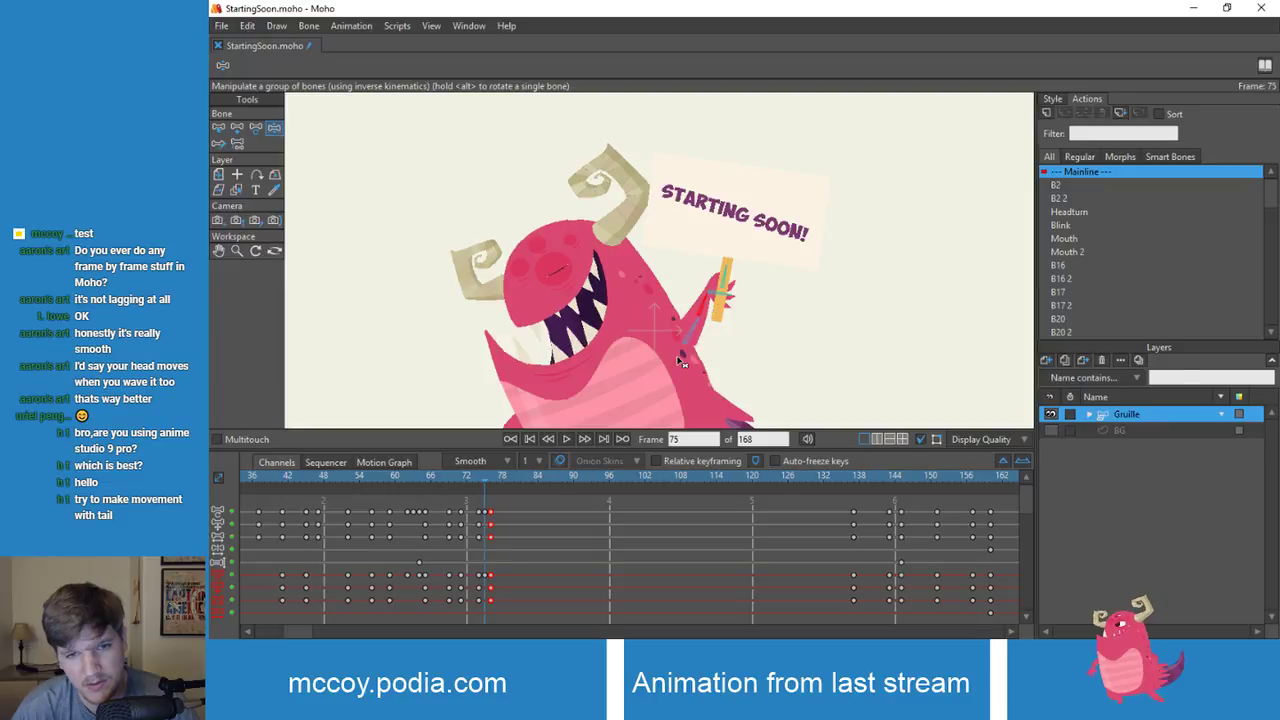
Step: Step back and forth through frames 74 to 77 to examine the inward swing and the hand drag
key(ctrl+Right)
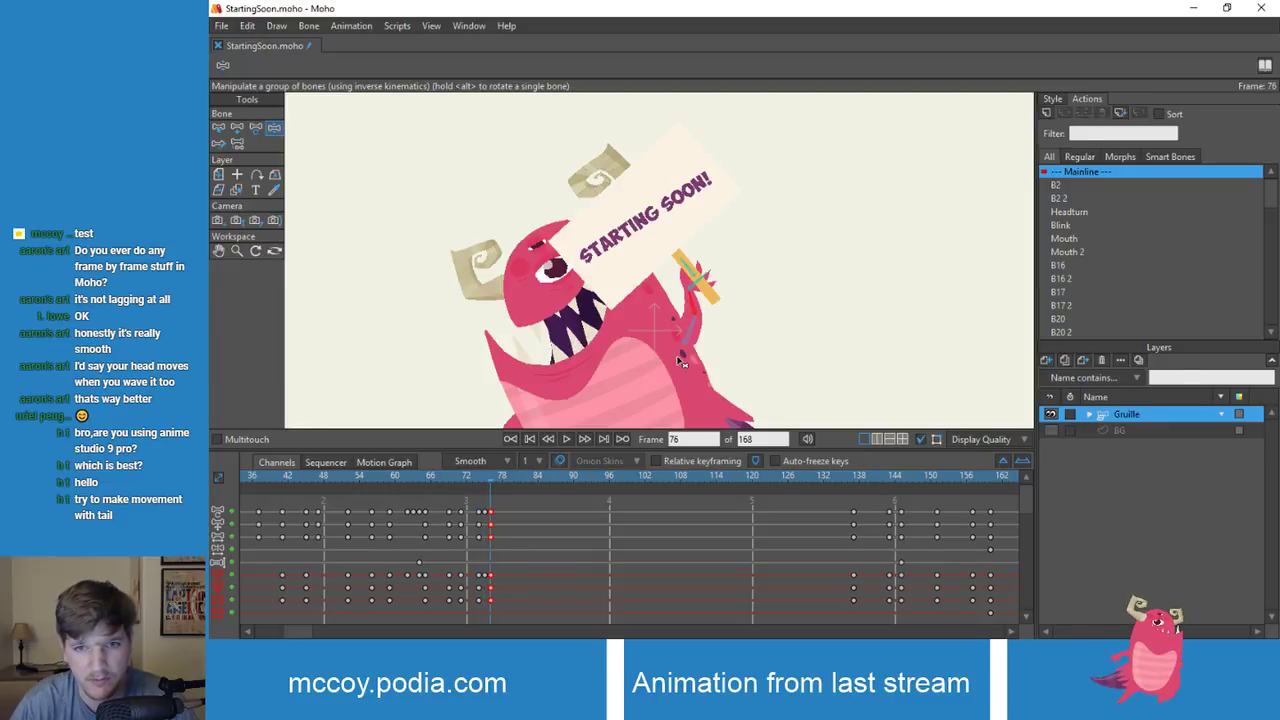
key(Left)
key(Left)
key(Right)
key(Right)
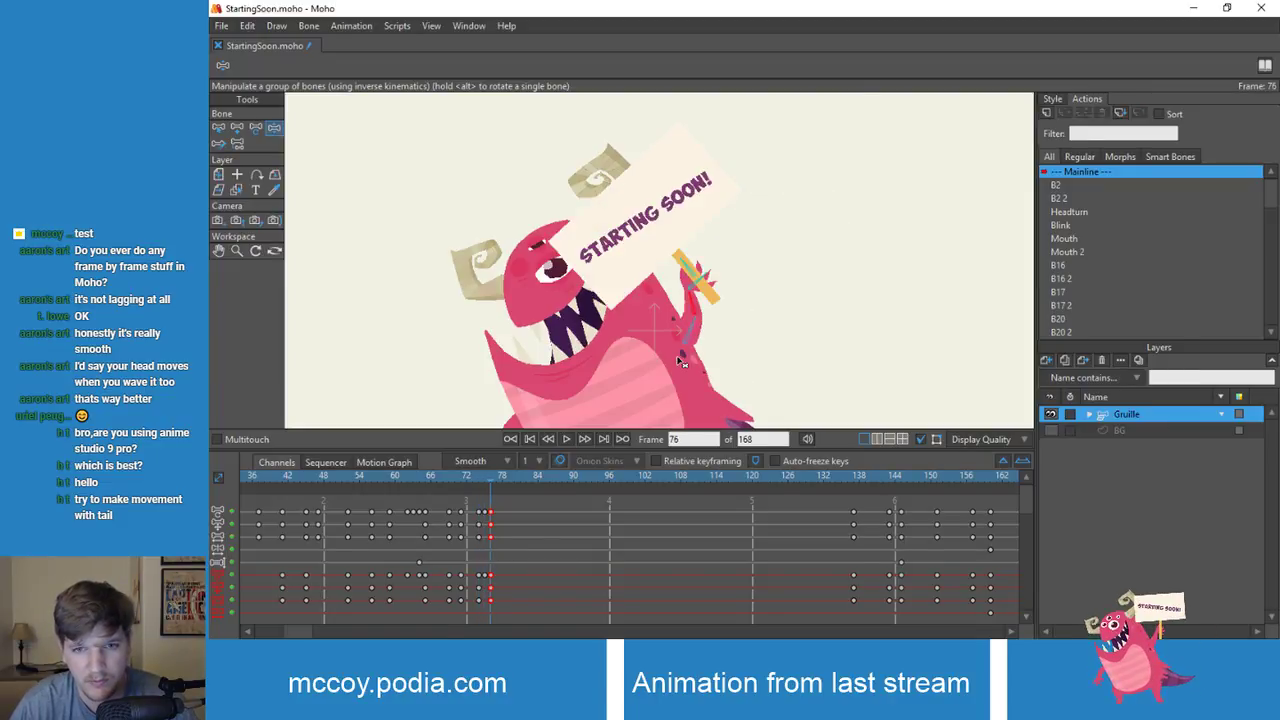
key(Left)
key(Left)
key(Right)
key(Right)
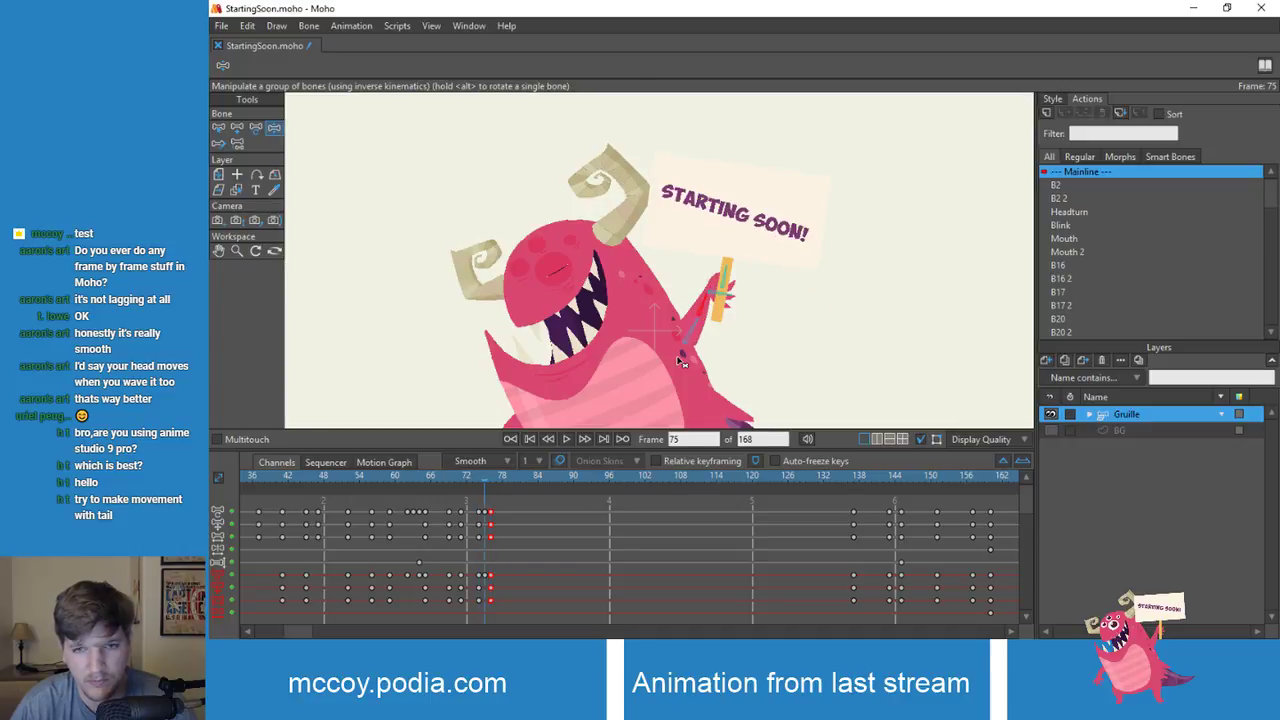
key(Left)
key(Left)
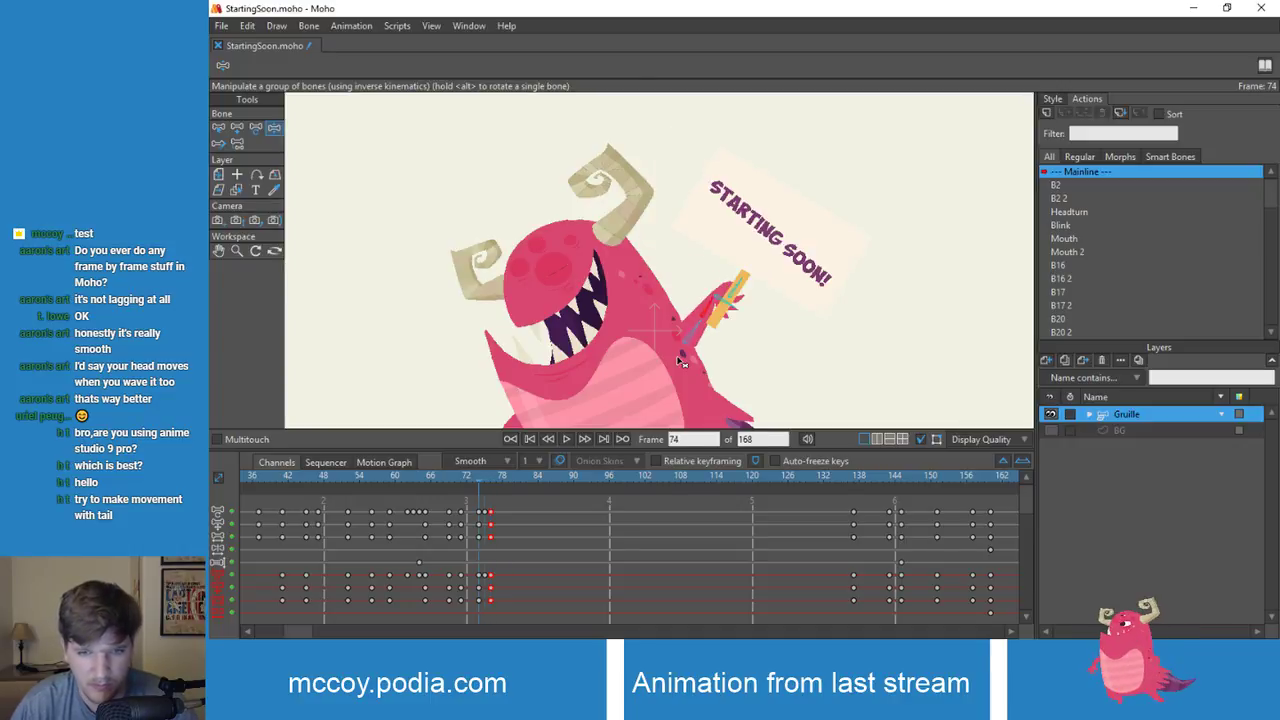
key(Right)
key(Right)
key(Right)
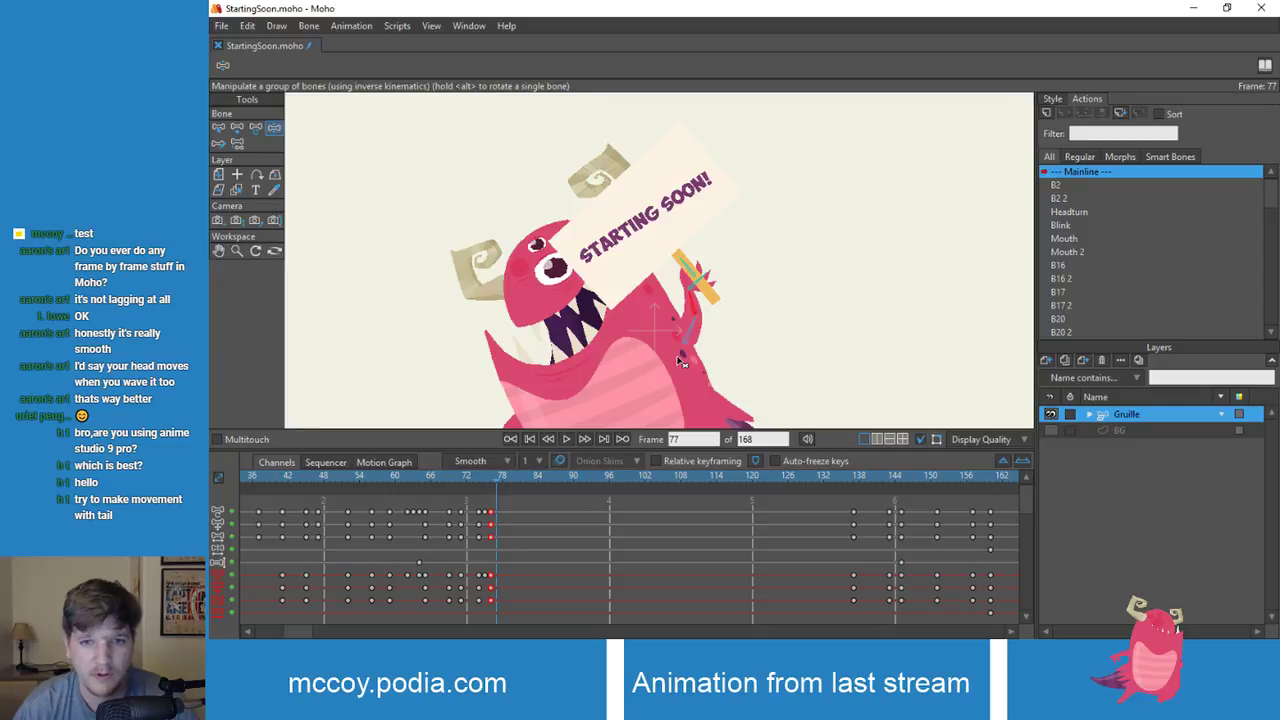
Step: Pose the arm at frame 77 starting back outward, with the upper arm lowered and the sign still tilted toward the face
drag(699, 313, 697, 283)
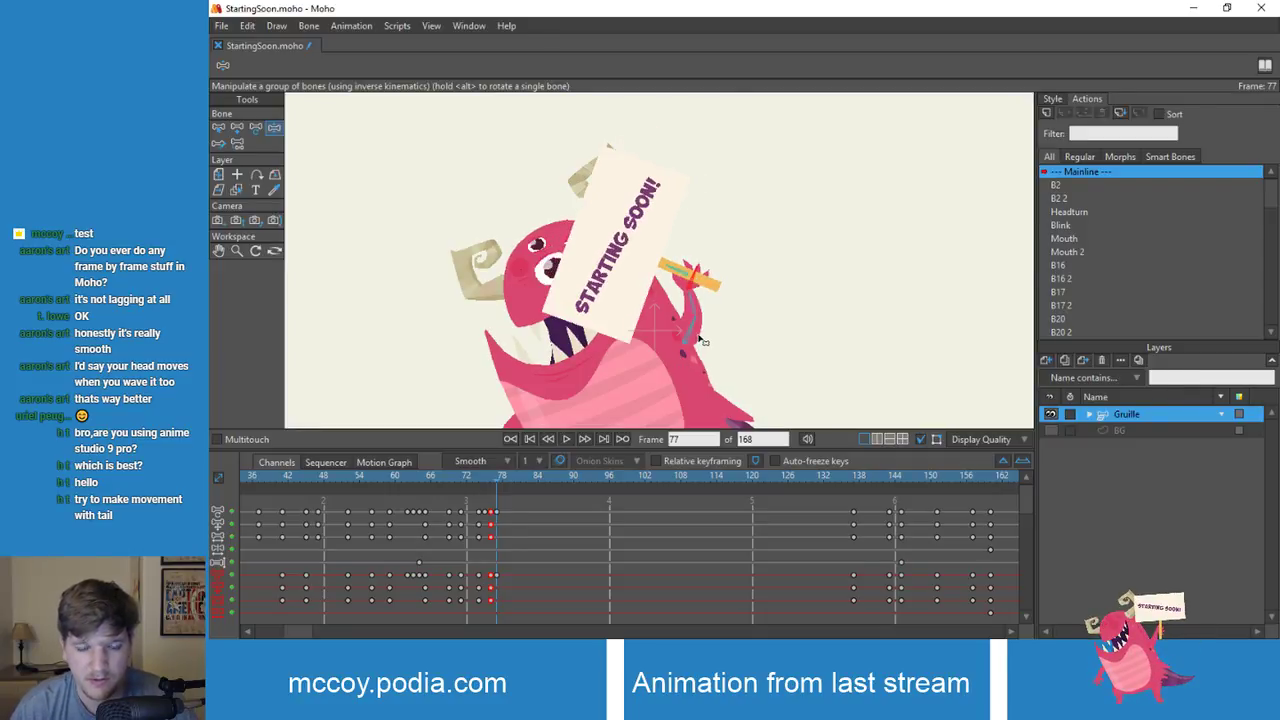
key(ctrl+z)
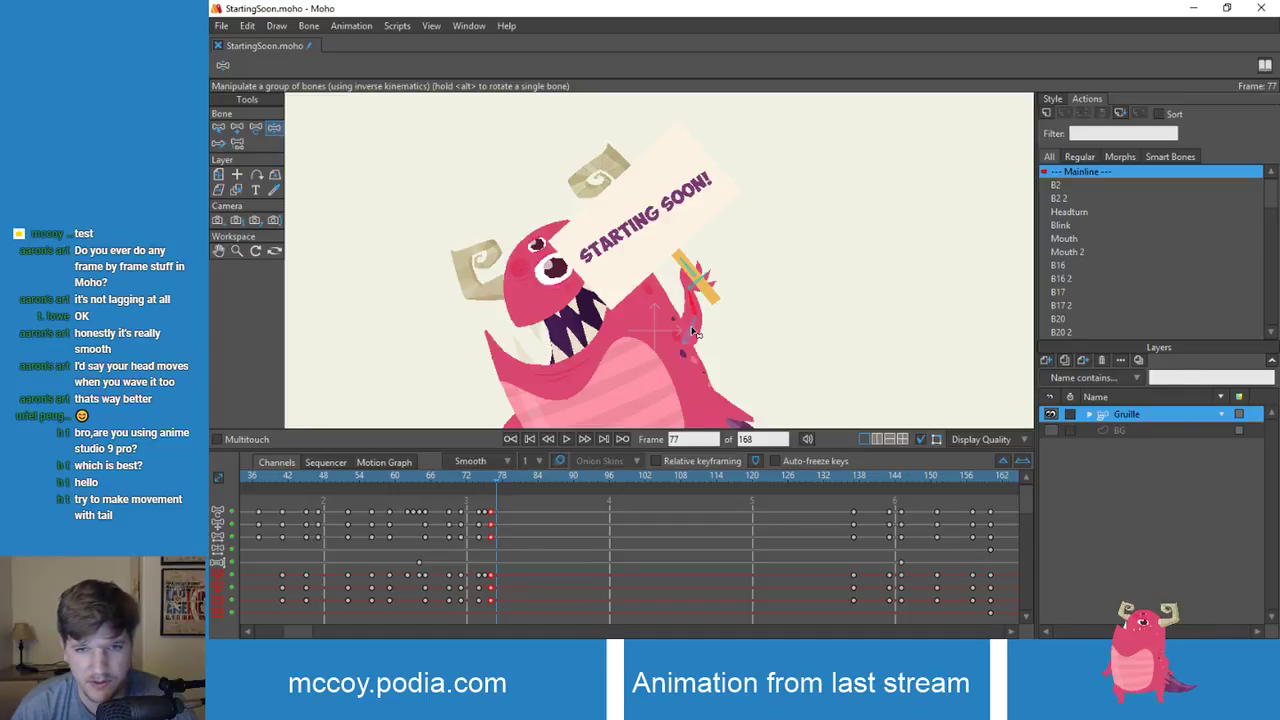
drag(692, 328, 699, 331)
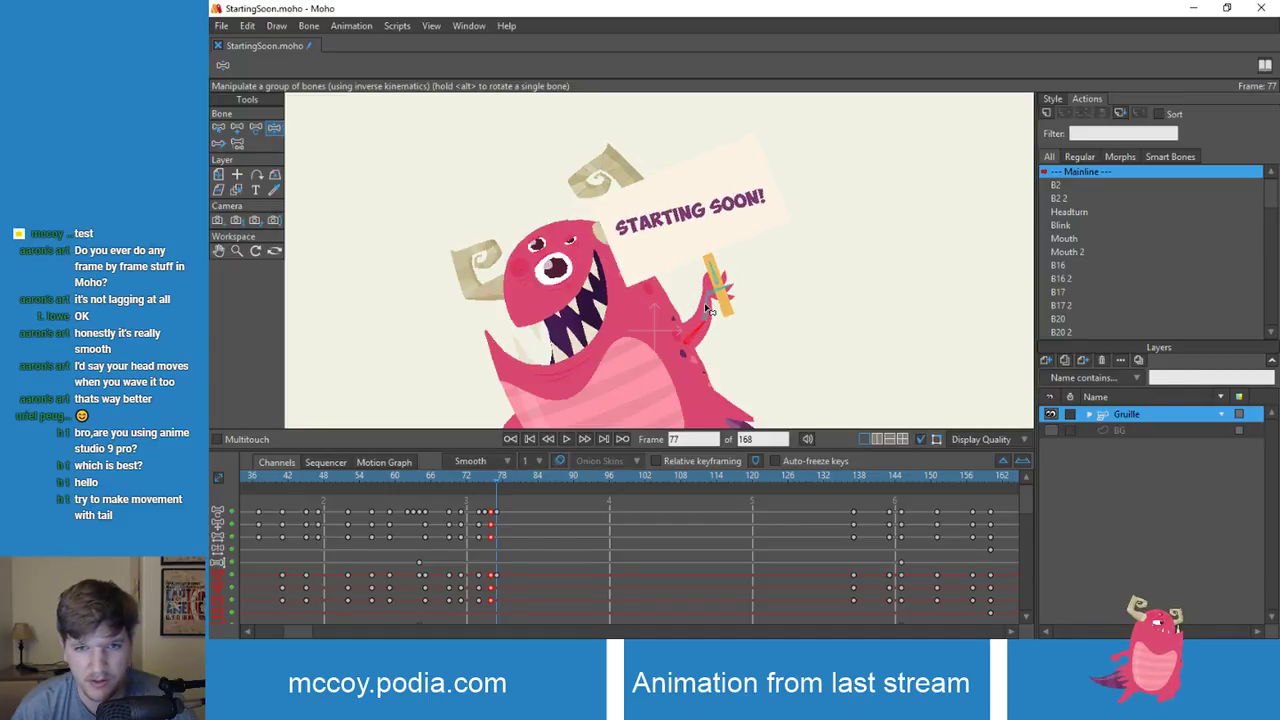
drag(709, 330, 713, 327)
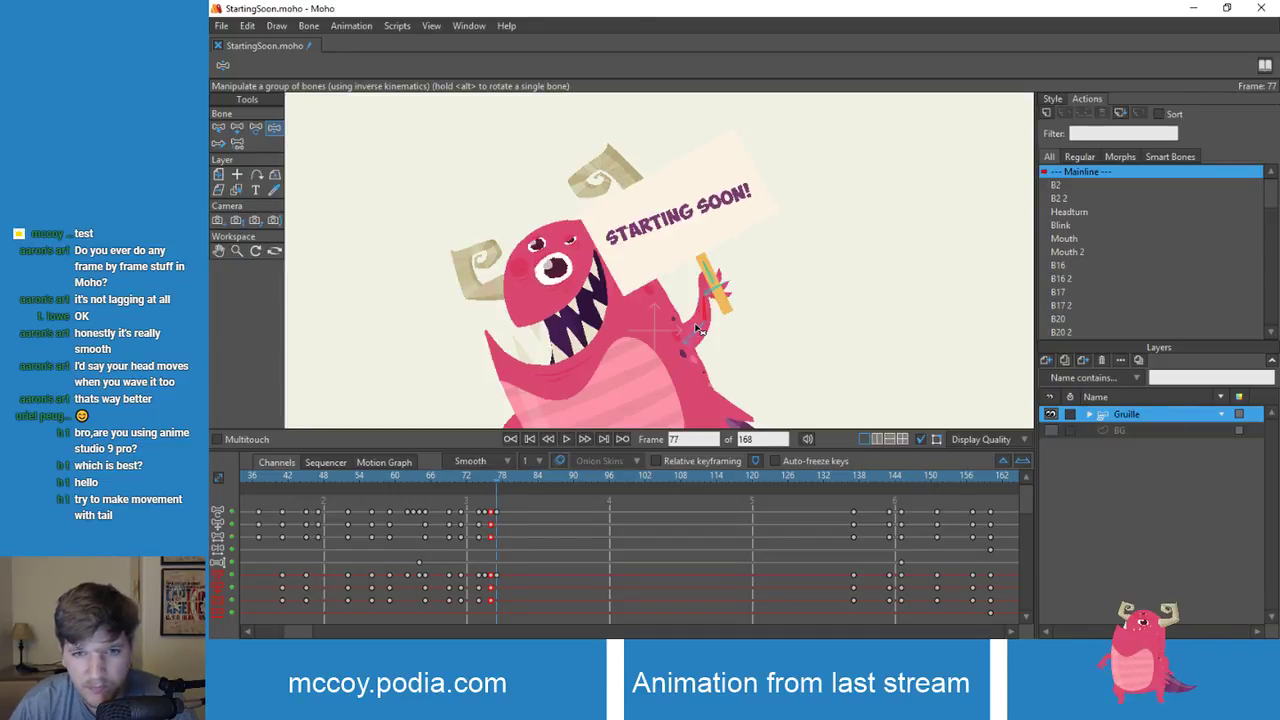
Step: Flip between frames 76 and 77 to compare the inward extreme with the start of the return swing
key(Left)
key(Right)
key(Left)
key(Right)
key(Left)
key(Left)
key(Right)
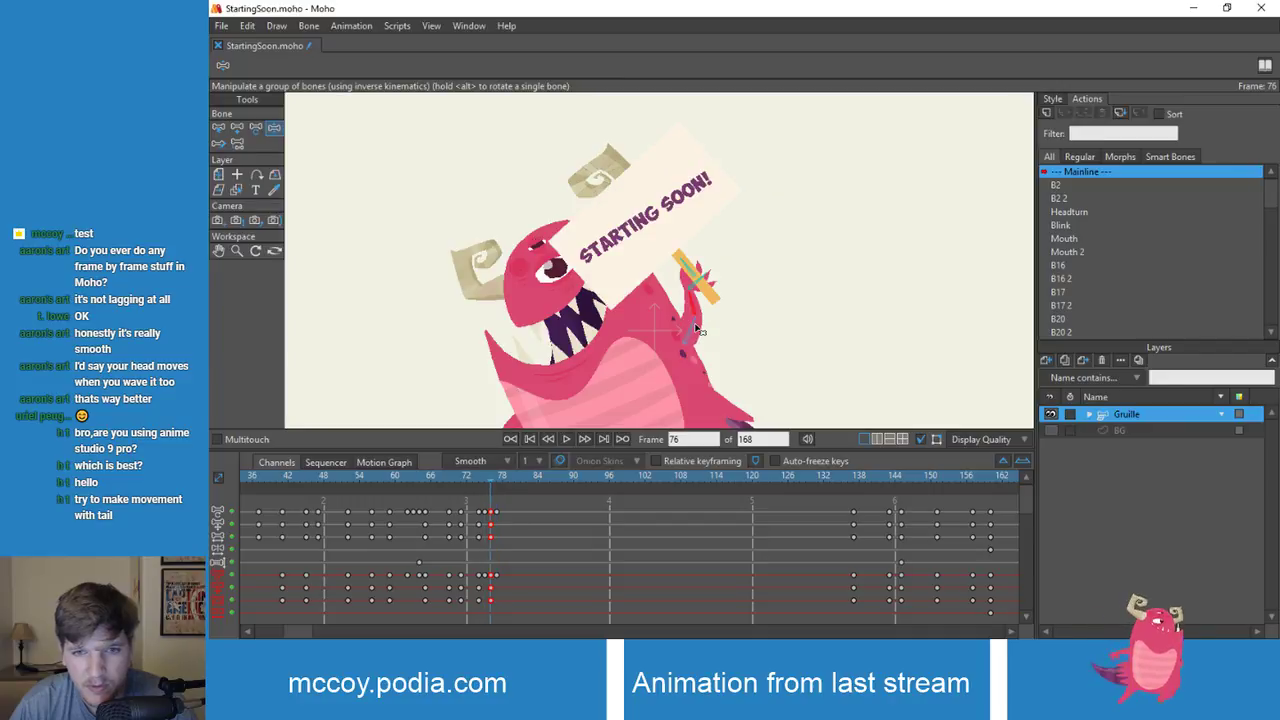
key(Right)
key(Left)
key(Right)
key(Left)
key(Right)
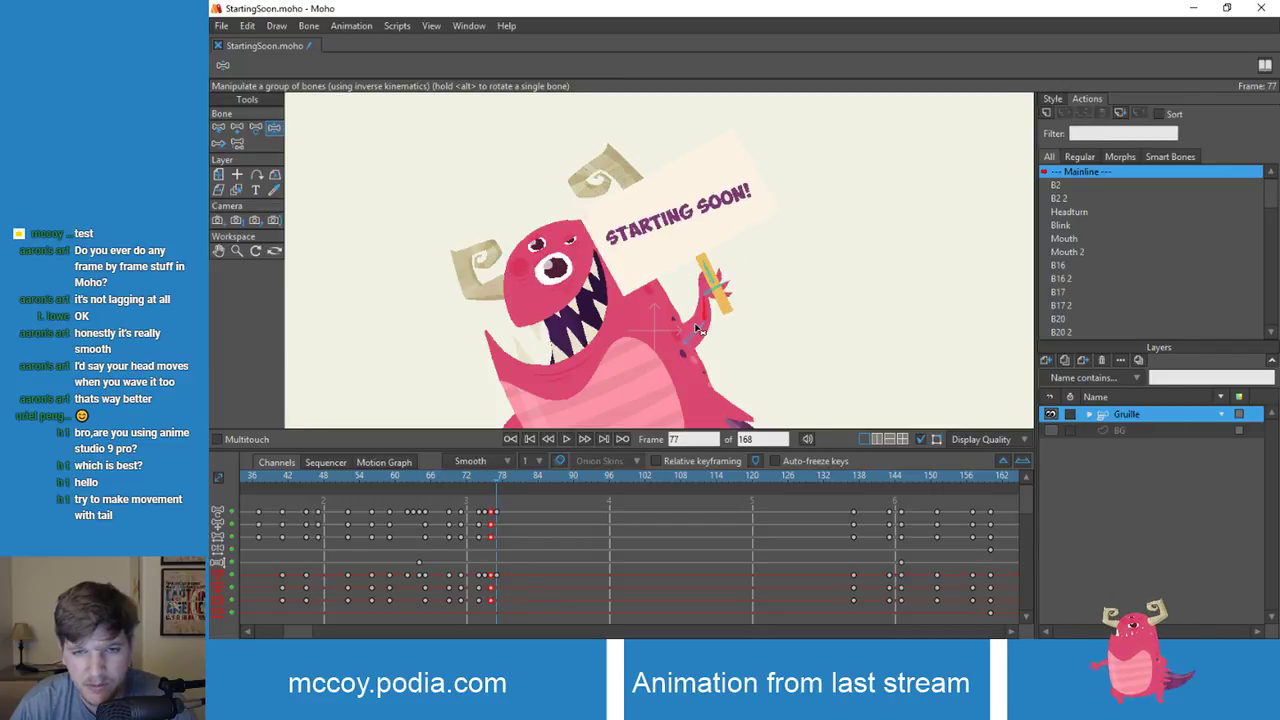
key(Left)
key(Right)
key(Left)
key(Right)
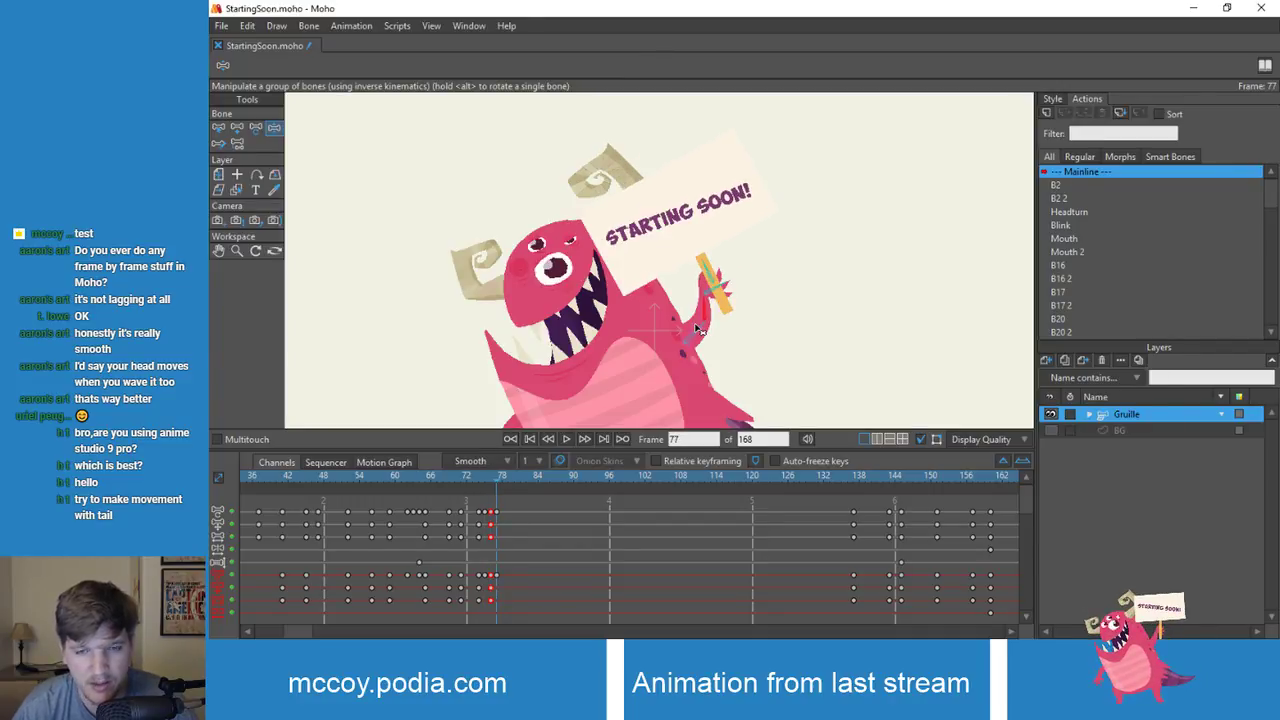
Step: Rotate the hand at frame 77 so the sign drags further inward toward the monster's face
drag(718, 297, 717, 291)
key(Left)
key(Right)
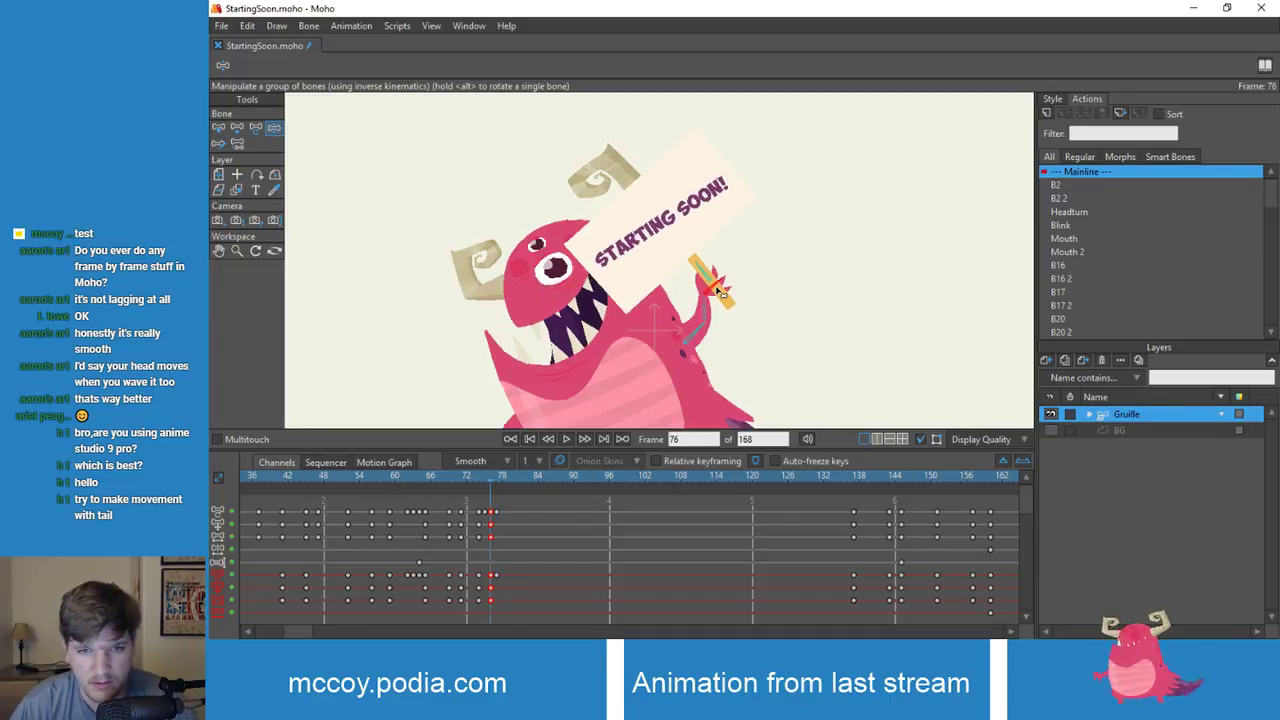
Step: Step through frames 74 to 77 to examine how the sign drags behind the arm
key(Left)
key(Right)
key(Left)
key(Right)
key(Left)
key(Right)
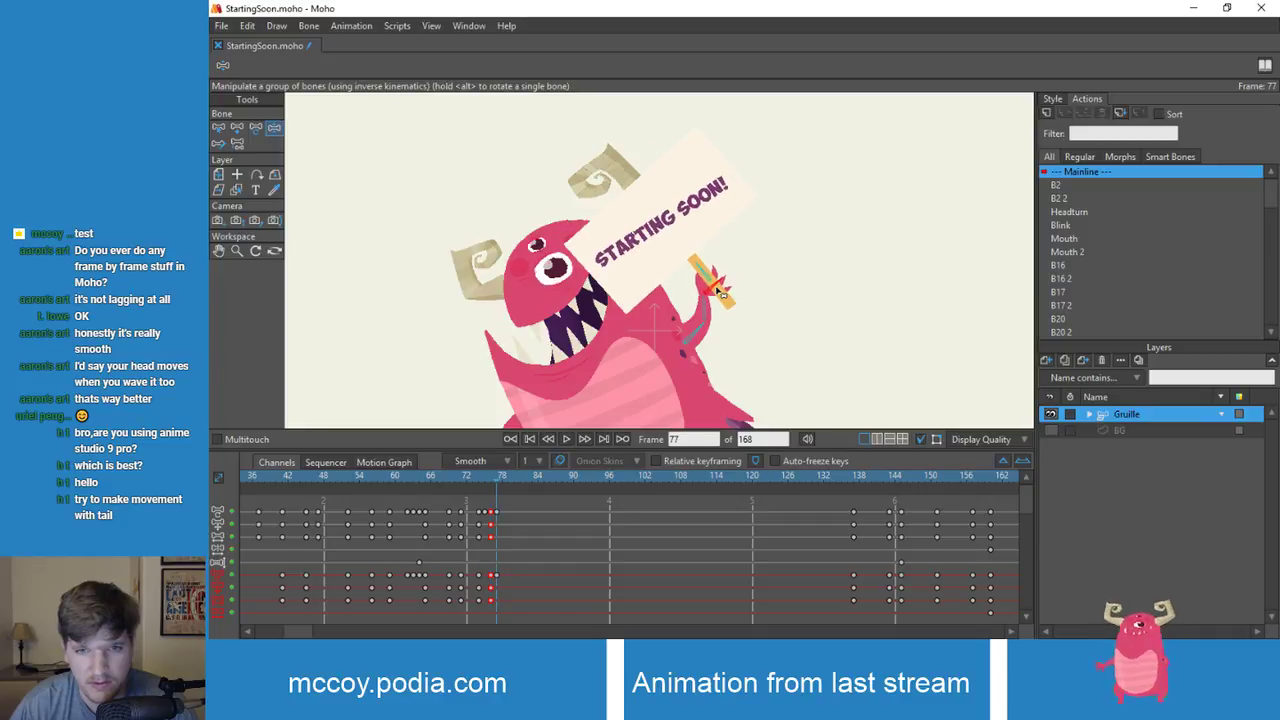
key(Left)
key(Left)
key(Left)
key(Left)
key(Right)
key(Right)
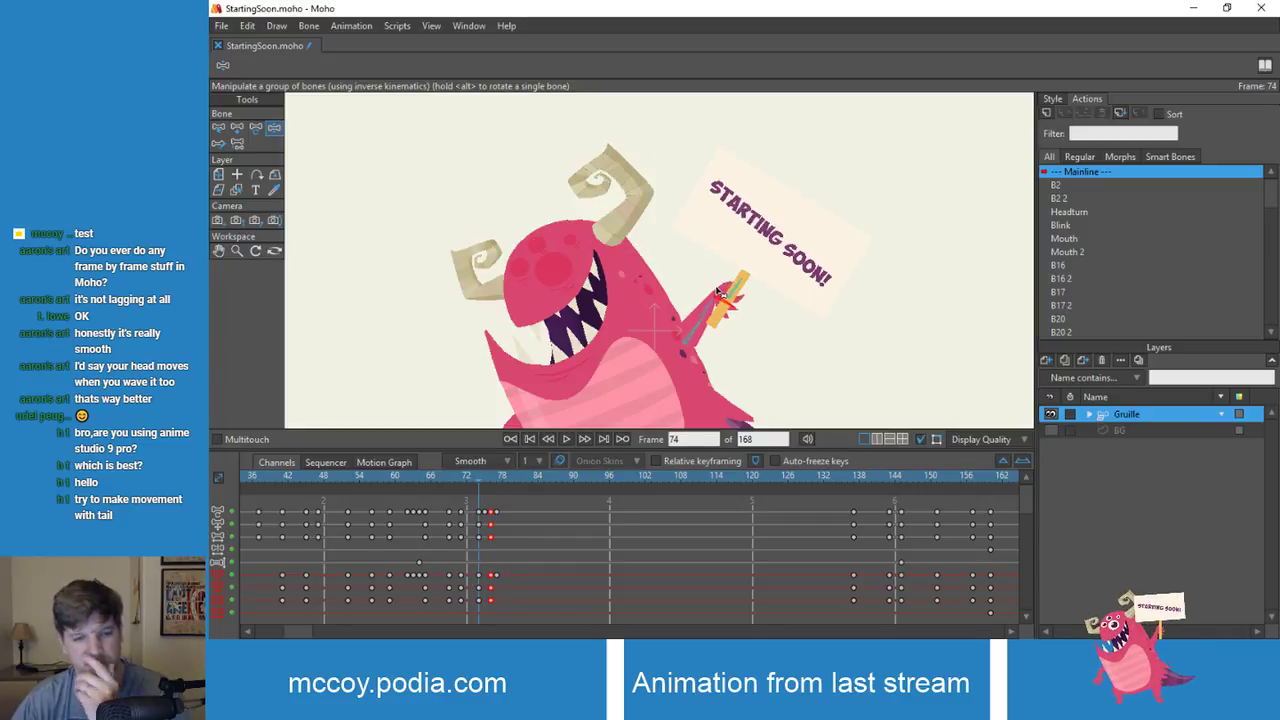
key(Right)
key(Right)
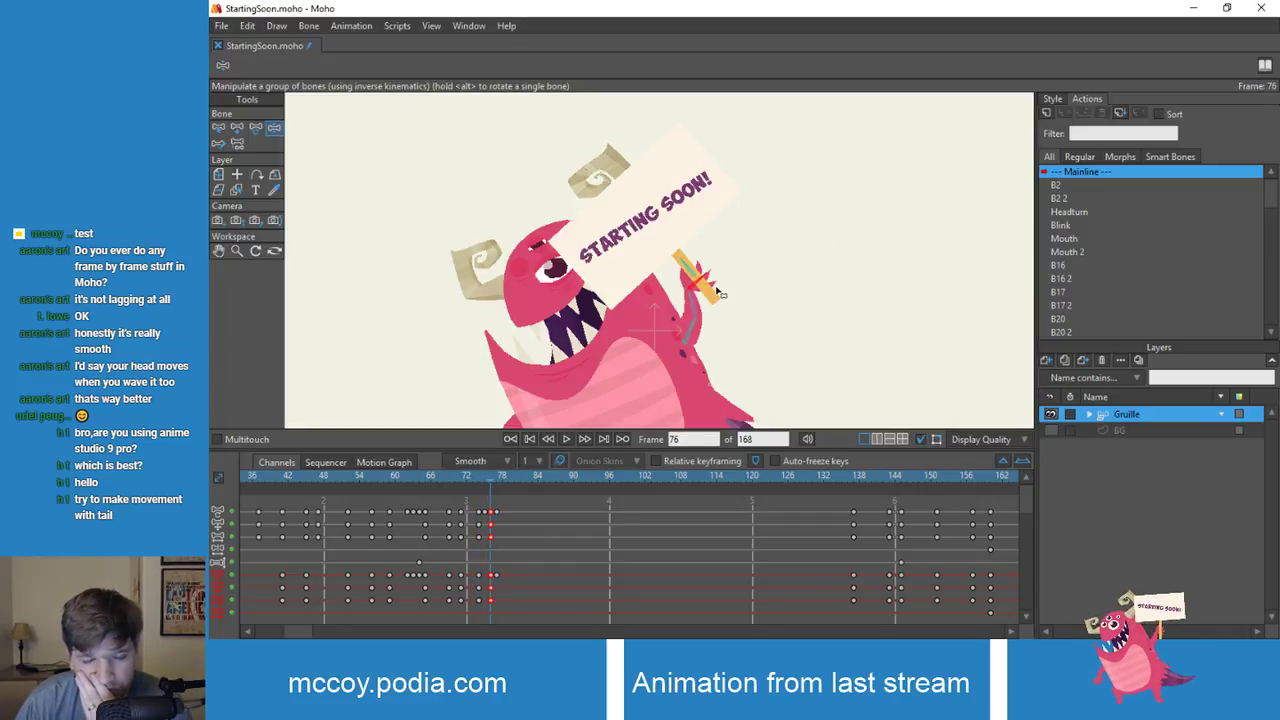
key(Left)
key(Left)
key(Right)
key(Right)
key(Right)
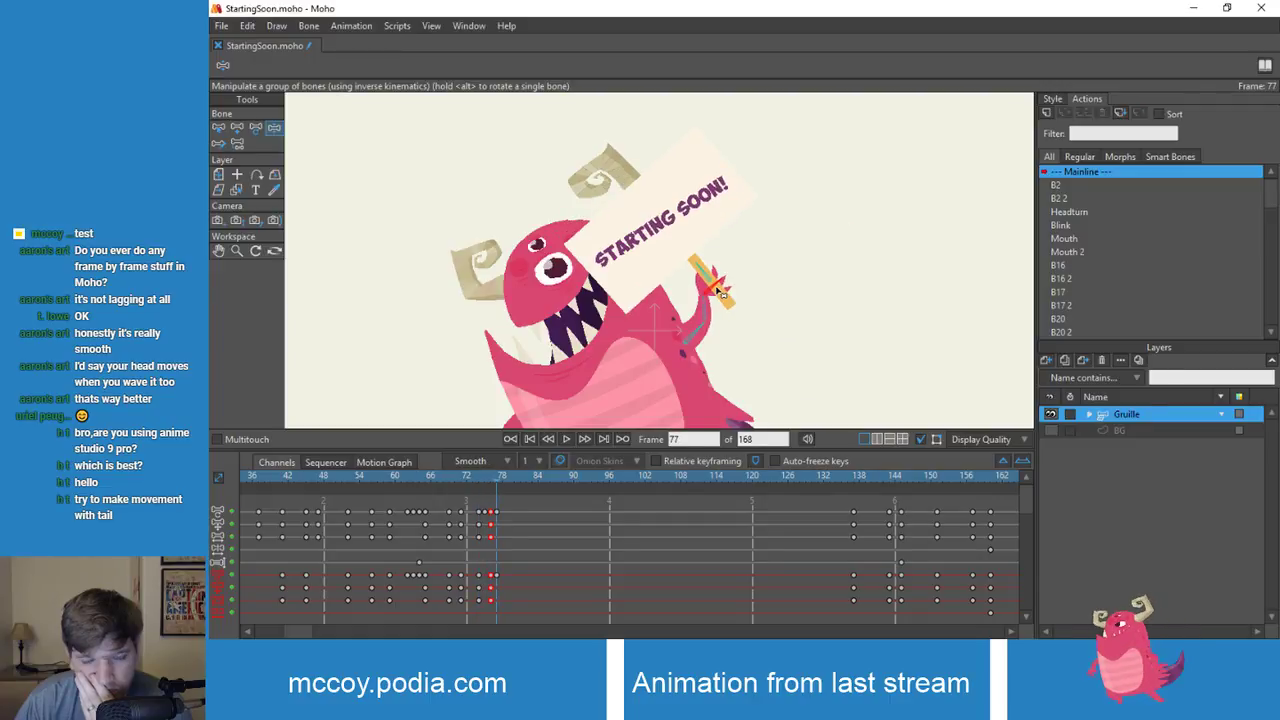
Step: Pose the arm at frame 78 swung outward, matching the frame 74 arm keys
key(Right)
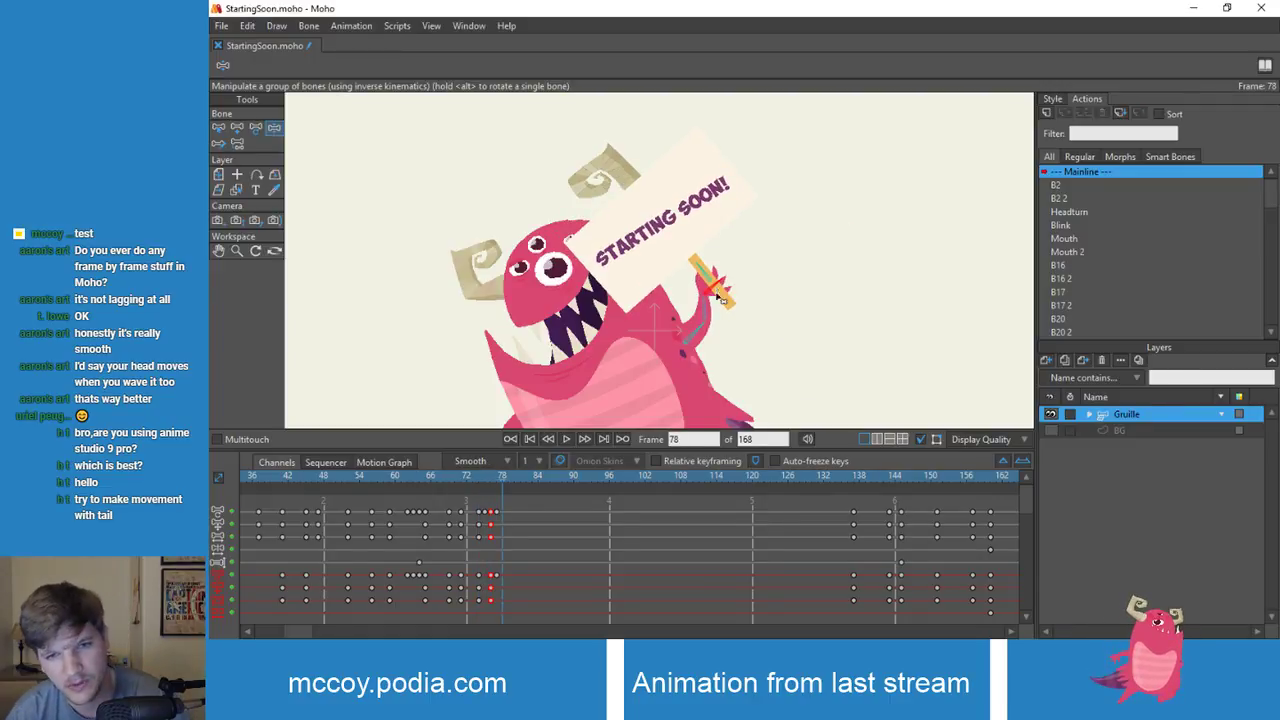
drag(716, 296, 745, 321)
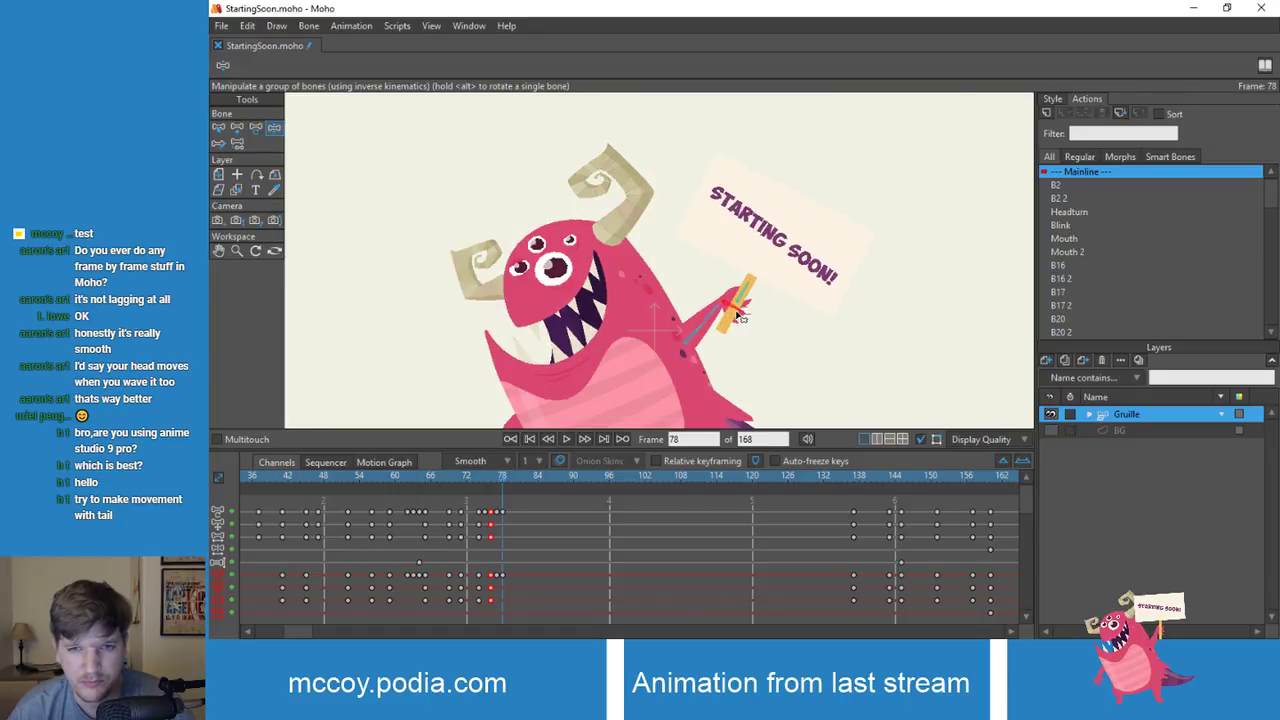
click(484, 482)
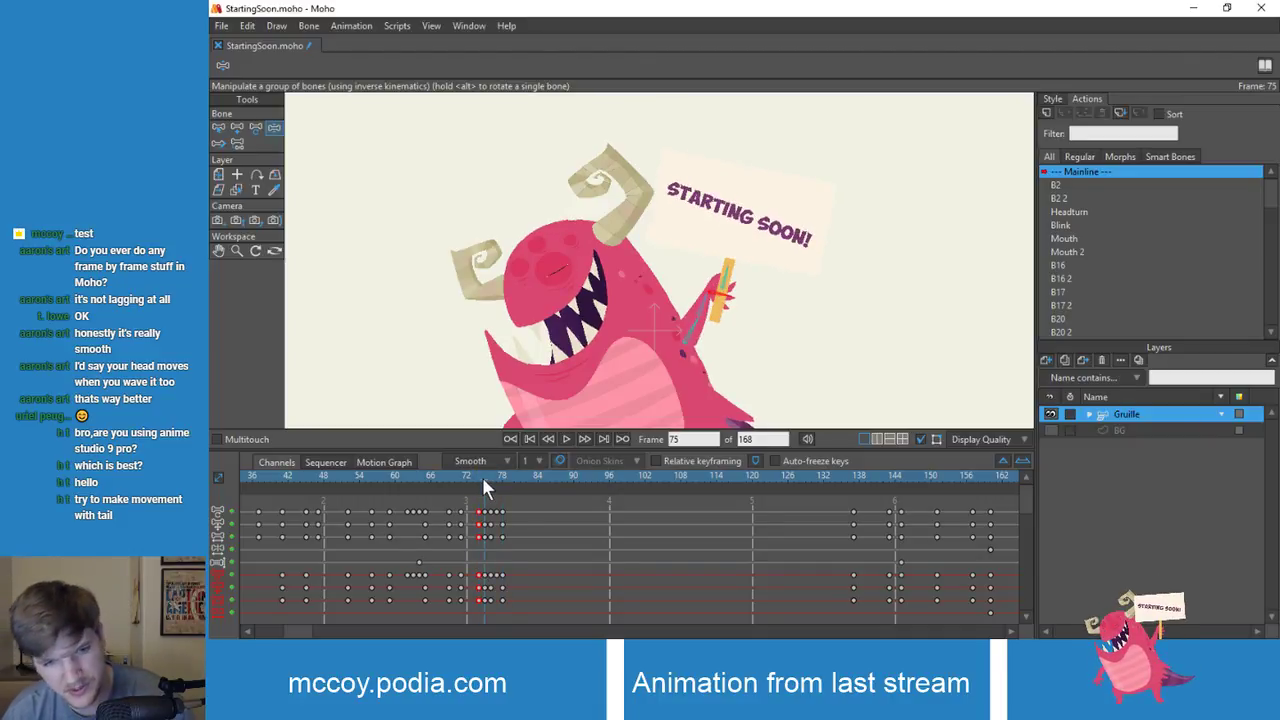
Step: Step repeatedly through frames 74 to 78 to examine the complete wave cycle of the arm and sign
key(ctrl+Right)
key(Right)
key(Right)
key(Right)
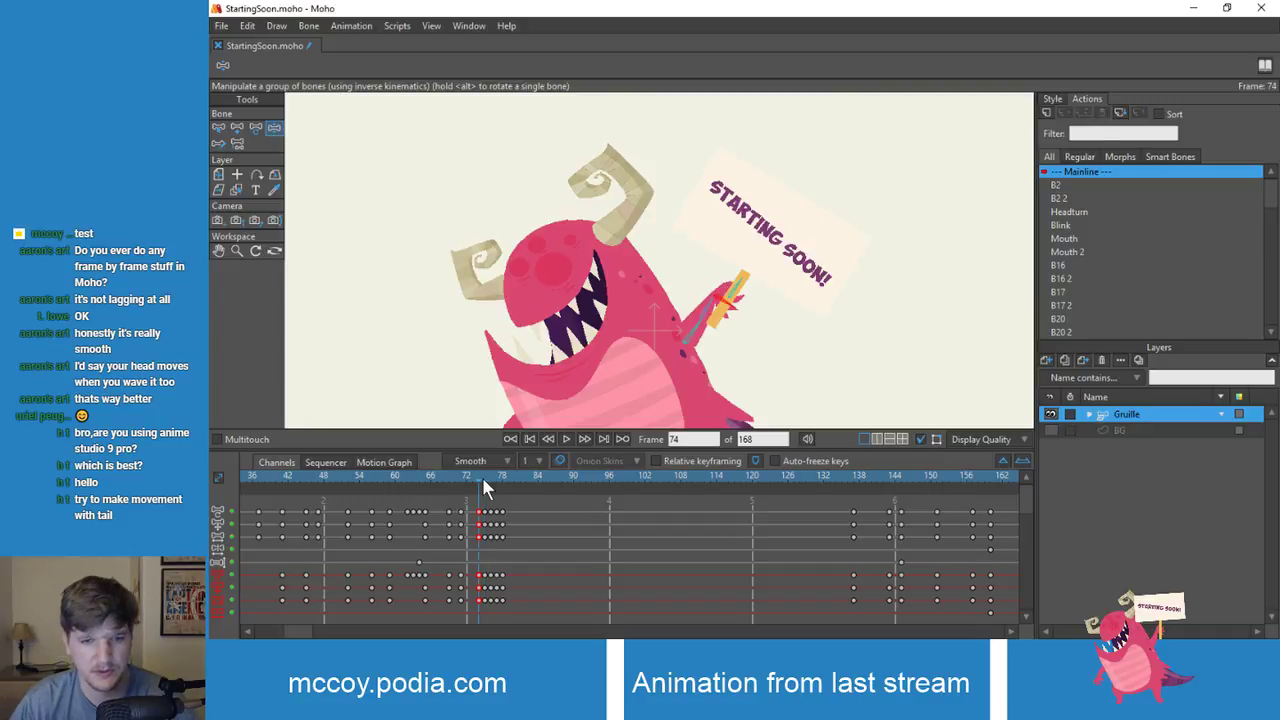
key(Left)
key(Left)
key(Left)
key(Right)
key(Right)
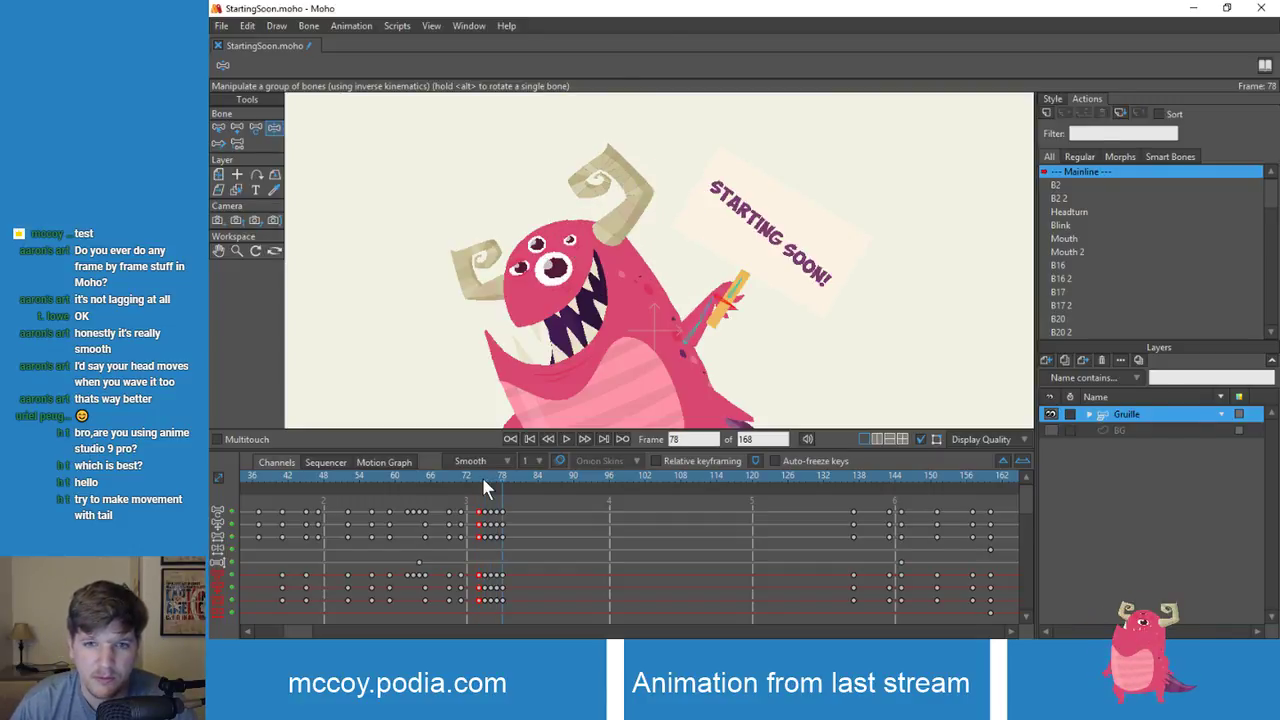
key(Left)
key(Left)
key(Left)
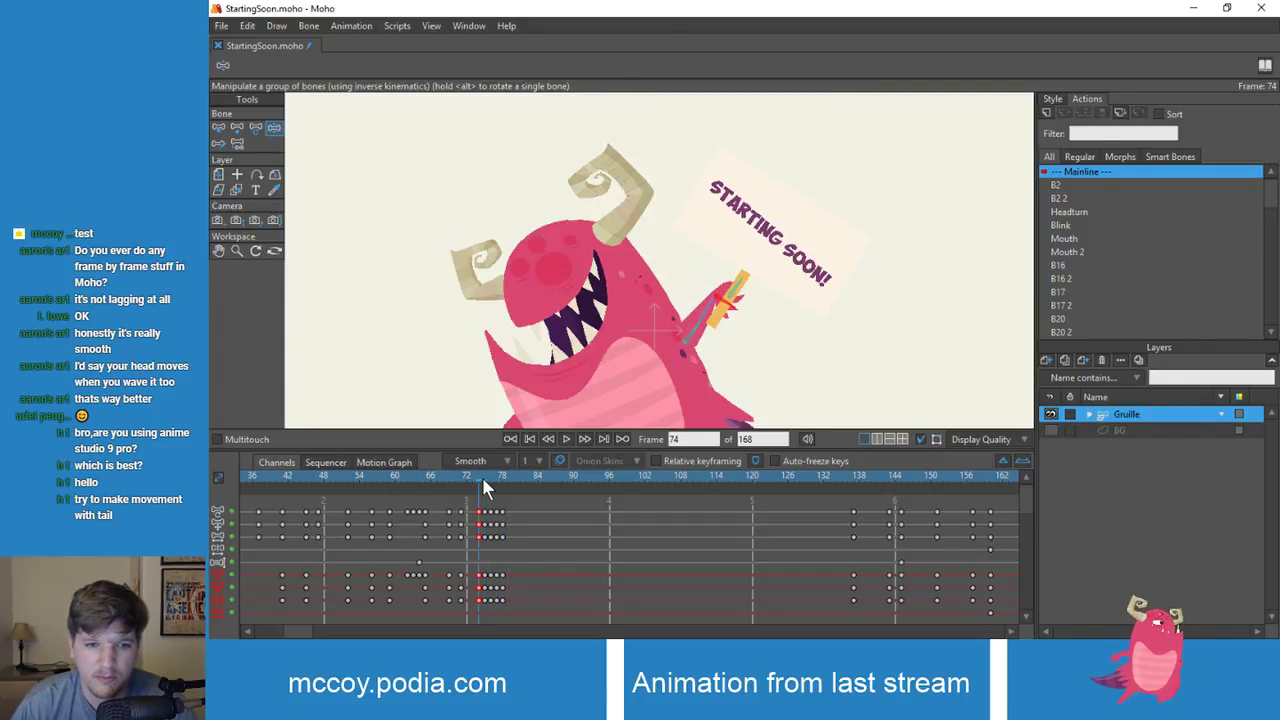
key(Left)
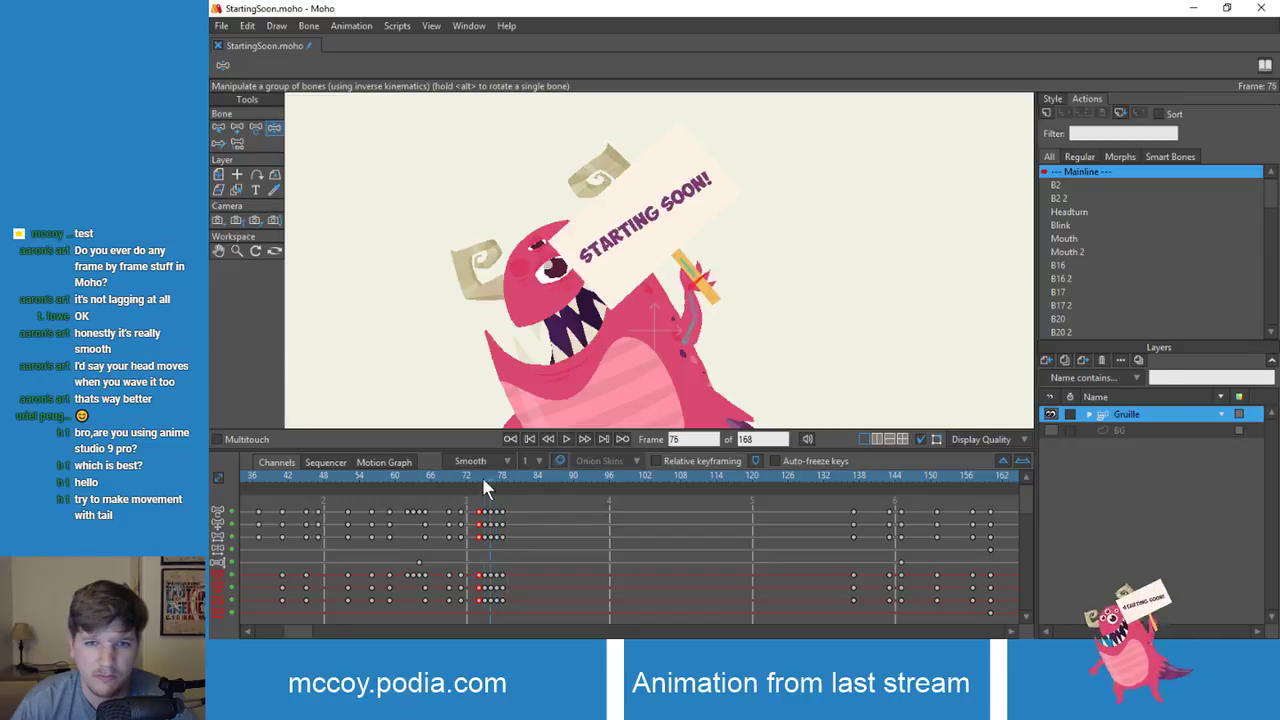
key(Right)
key(Right)
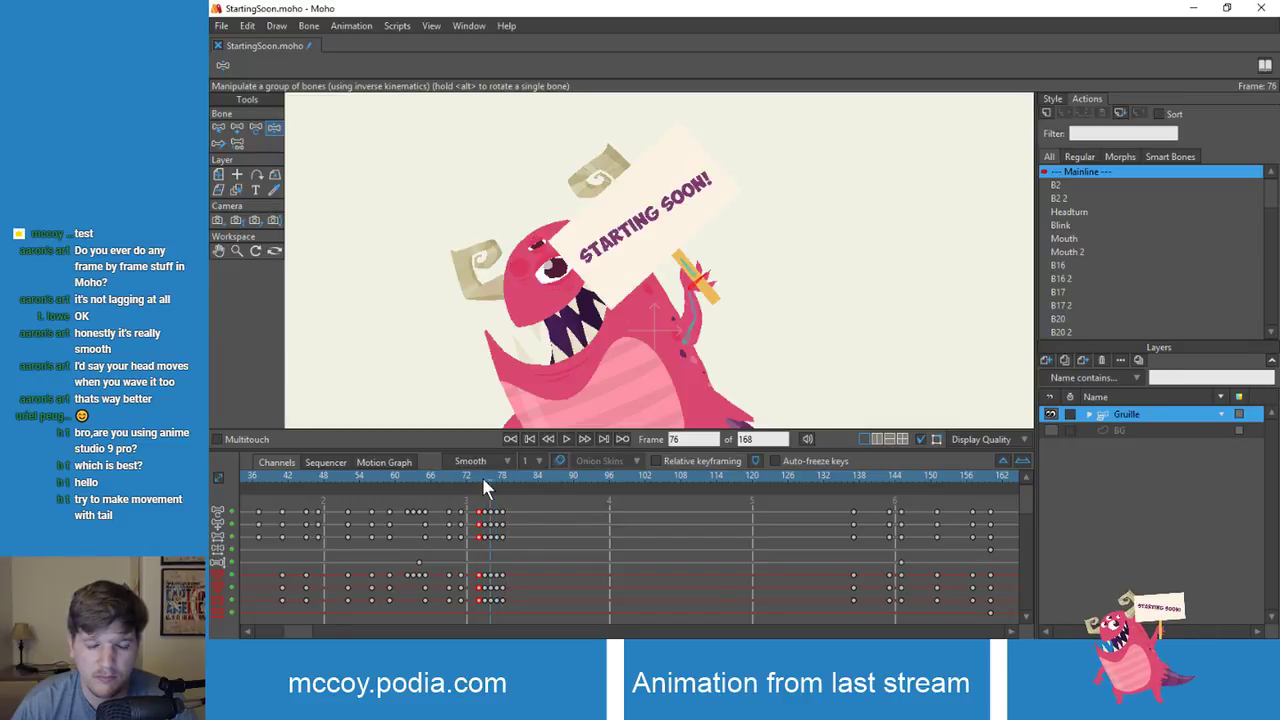
key(Right)
key(Right)
key(Left)
key(Right)
key(Left)
key(Left)
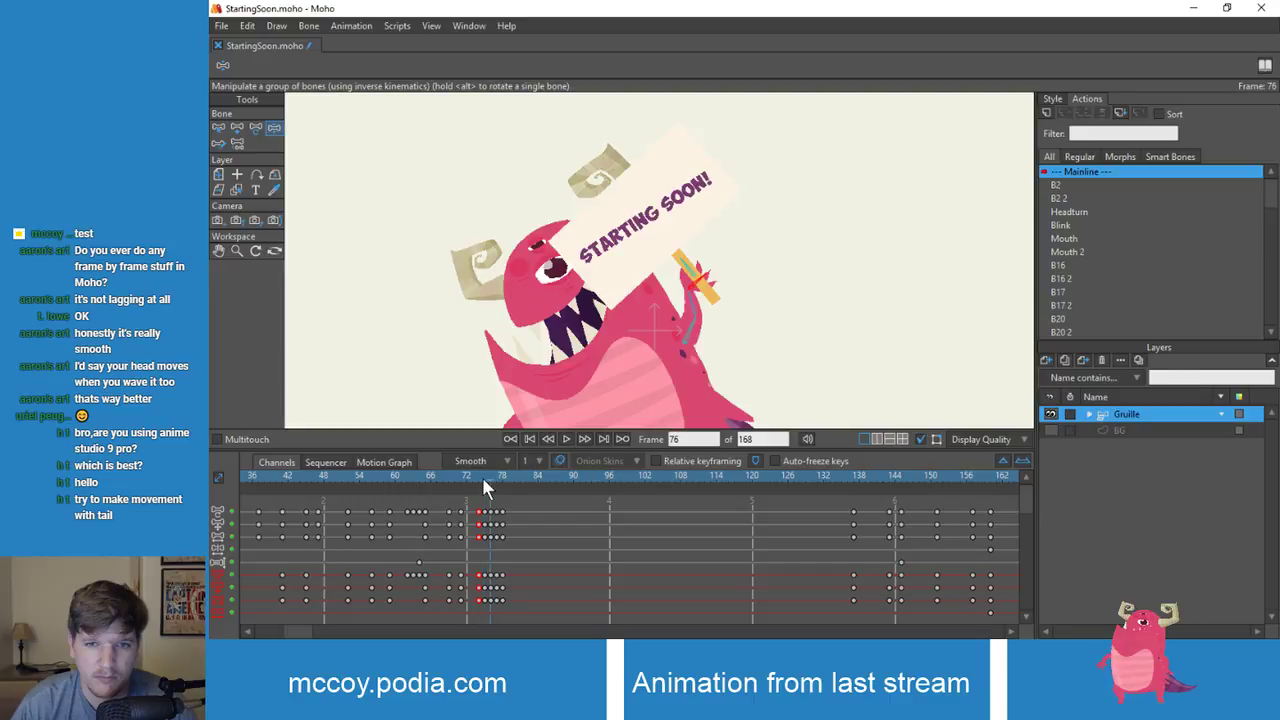
key(Right)
key(Right)
key(Left)
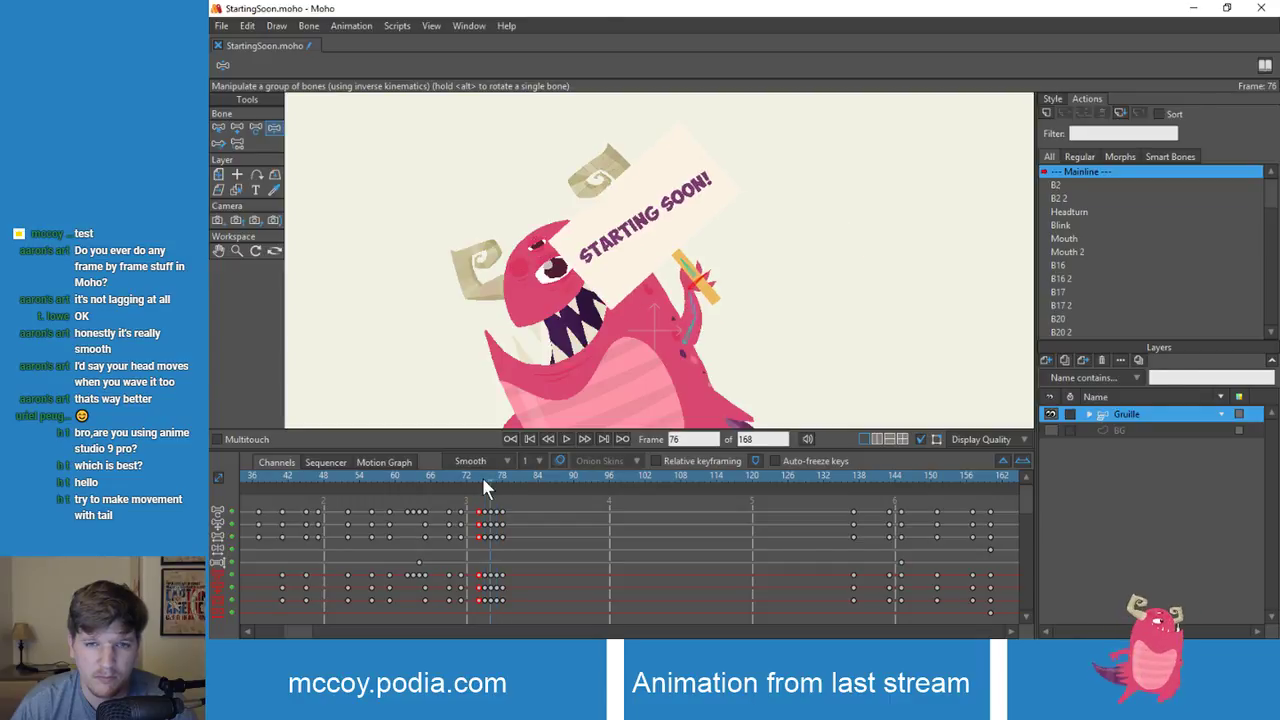
key(Right)
key(Left)
key(Right)
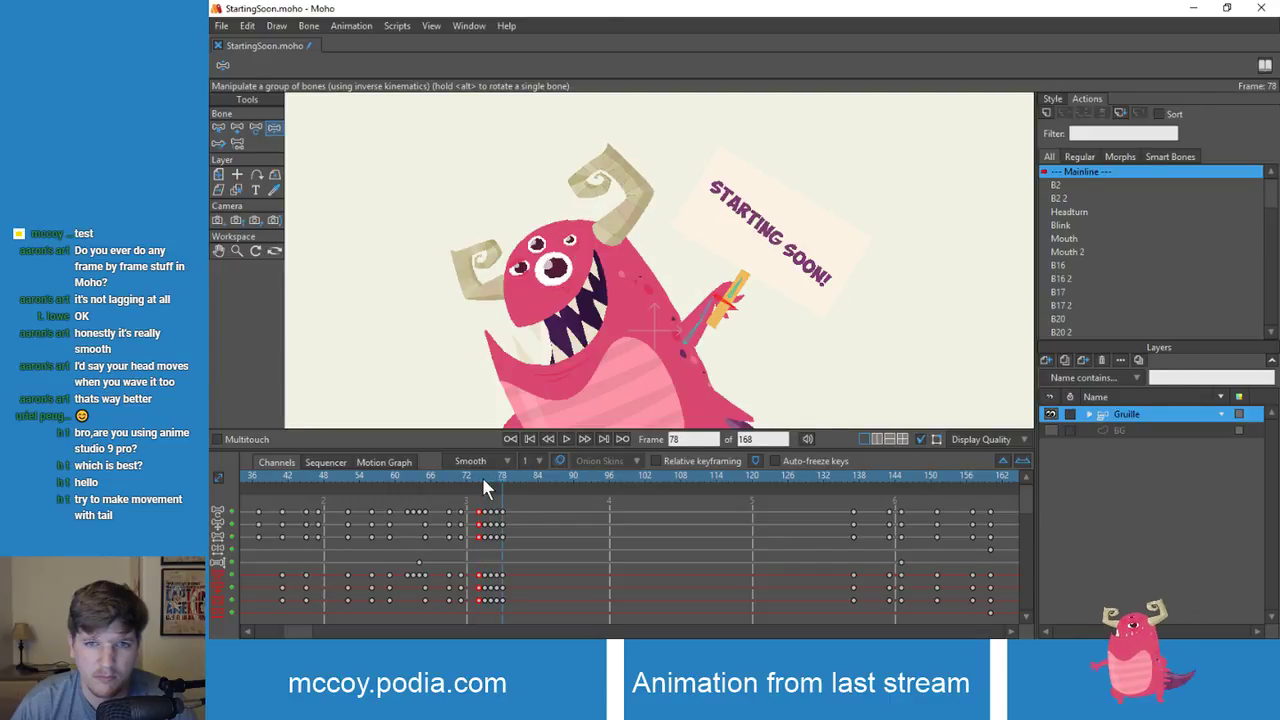
key(Left)
key(Left)
key(Left)
key(Right)
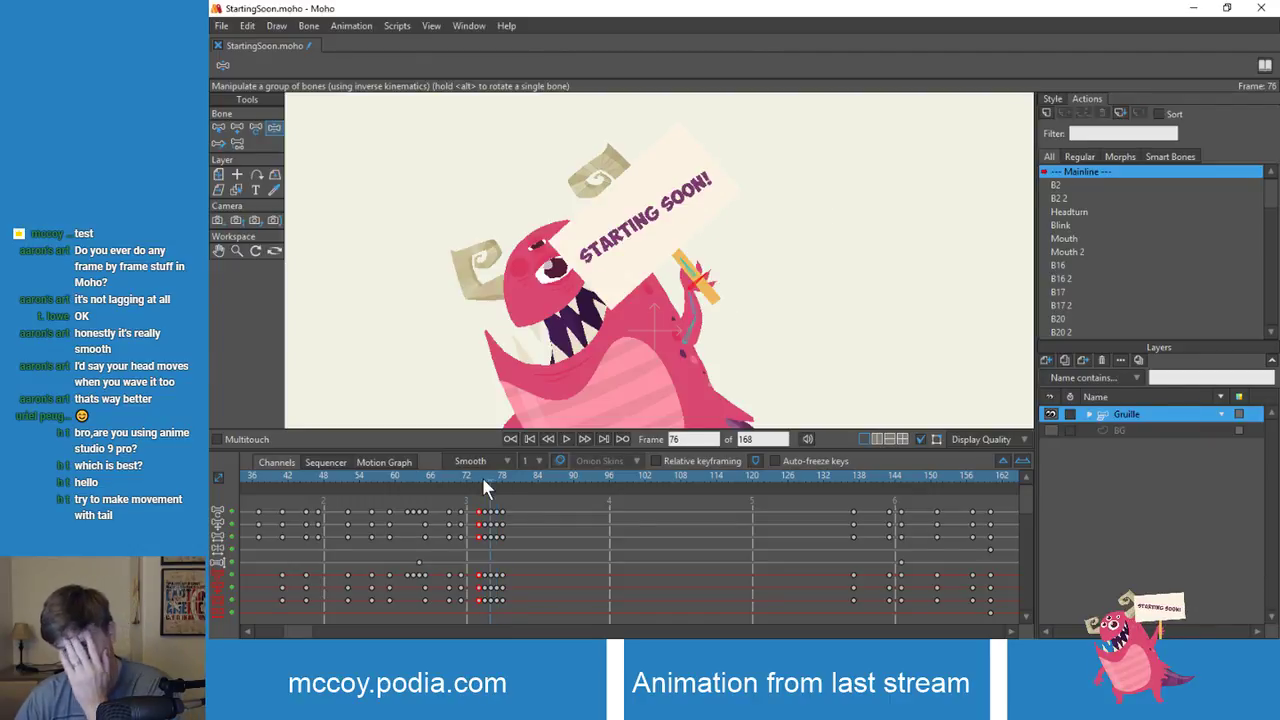
key(Left)
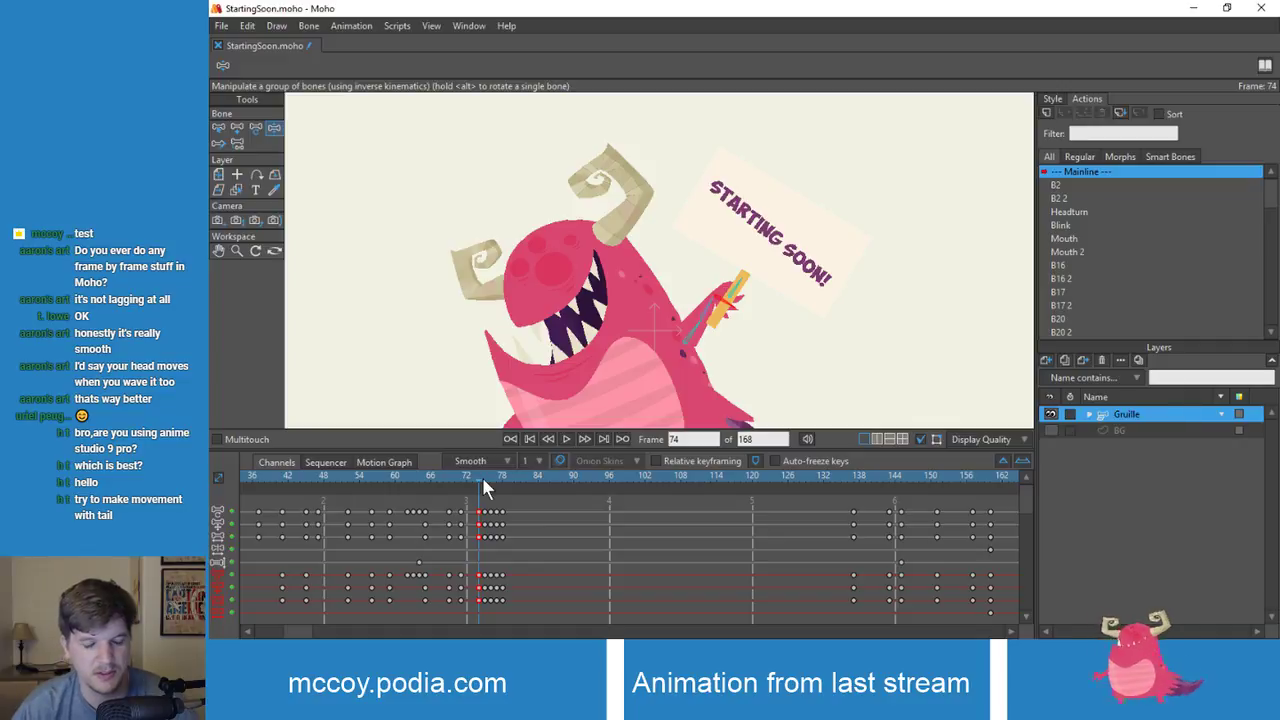
key(Right)
key(Right)
key(Right)
key(Right)
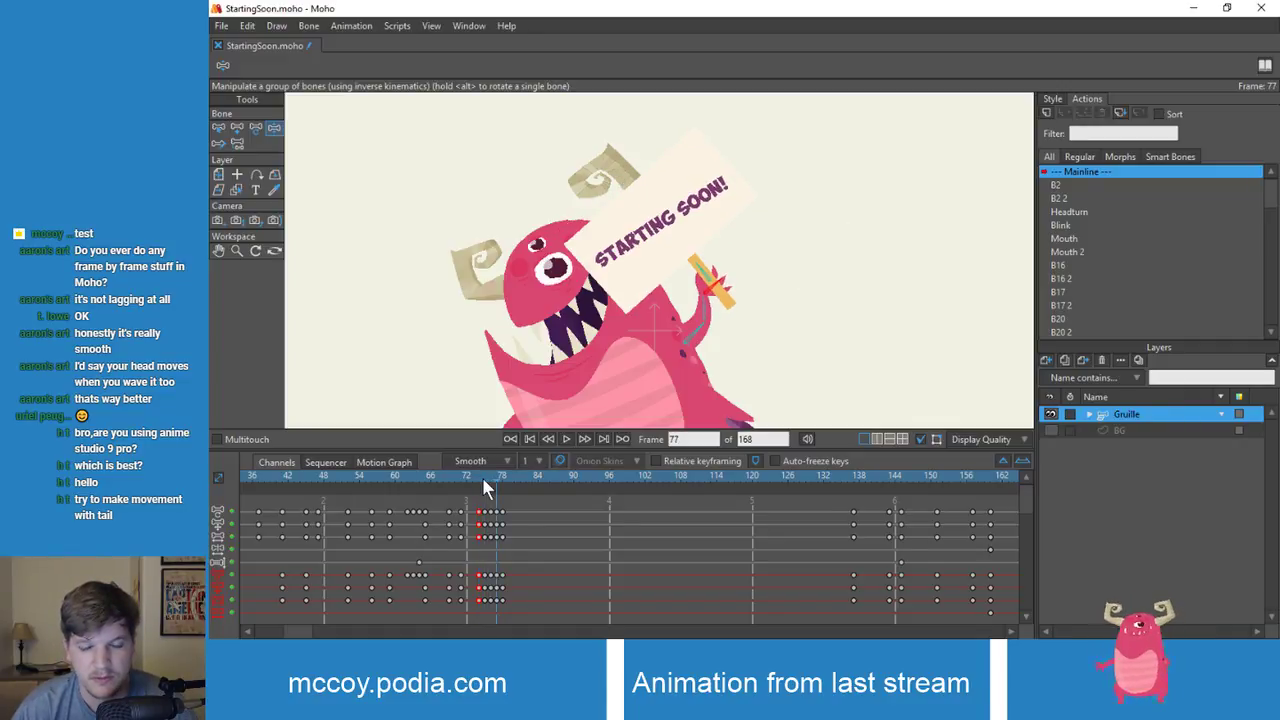
Step: Step back and forth through frames 73 to 78 to examine the arm and sign's wave cycle
key(Left)
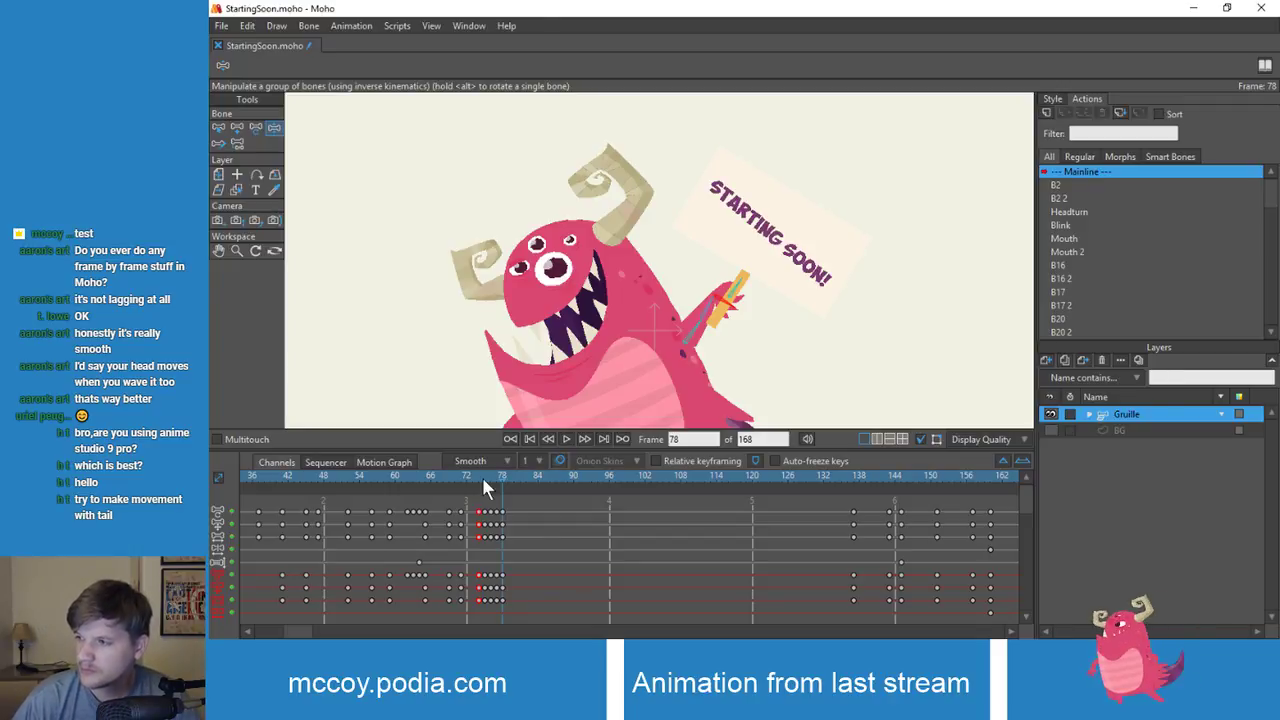
key(Left)
key(Left)
key(Left)
key(Left)
key(Left)
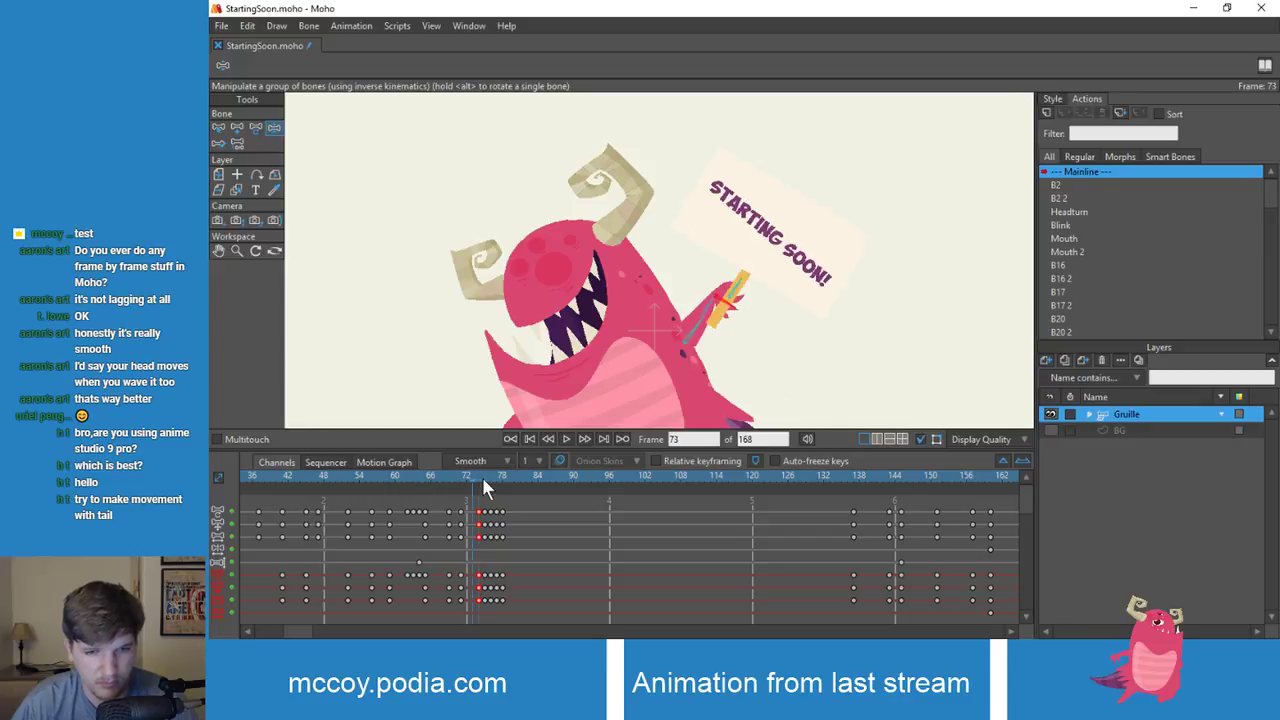
key(Right)
key(Right)
key(Right)
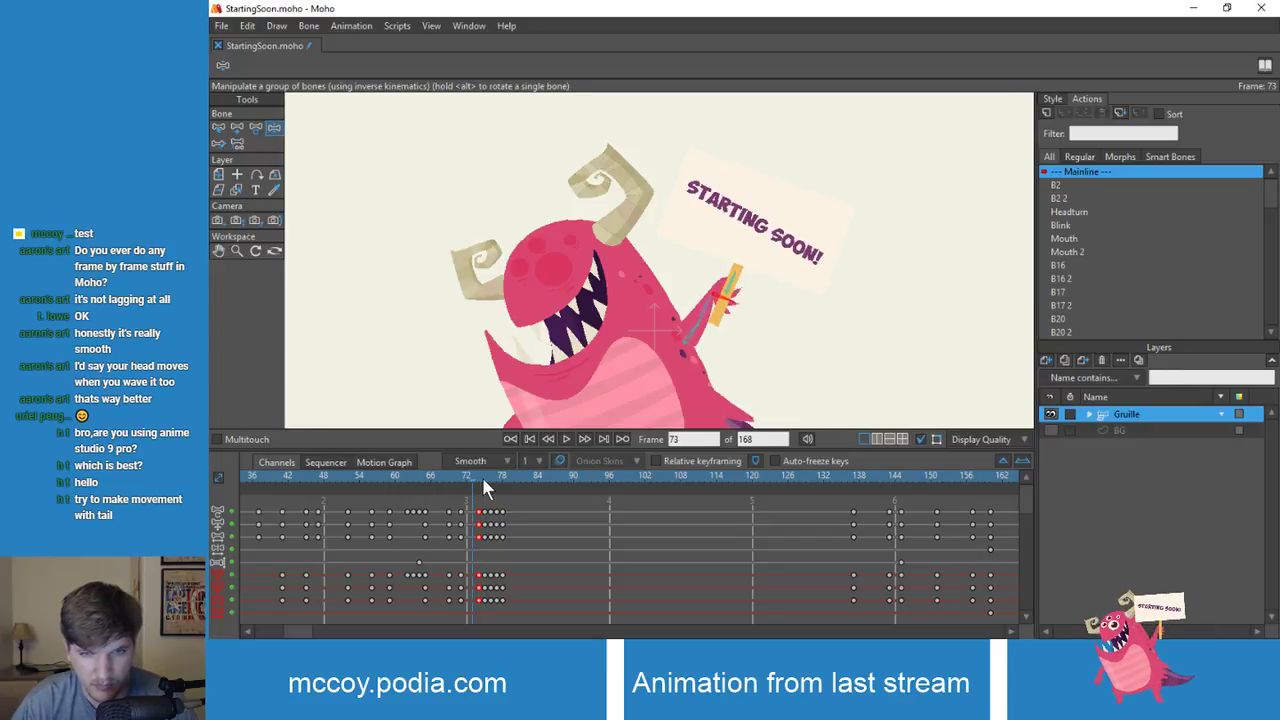
key(Left)
key(Left)
key(Right)
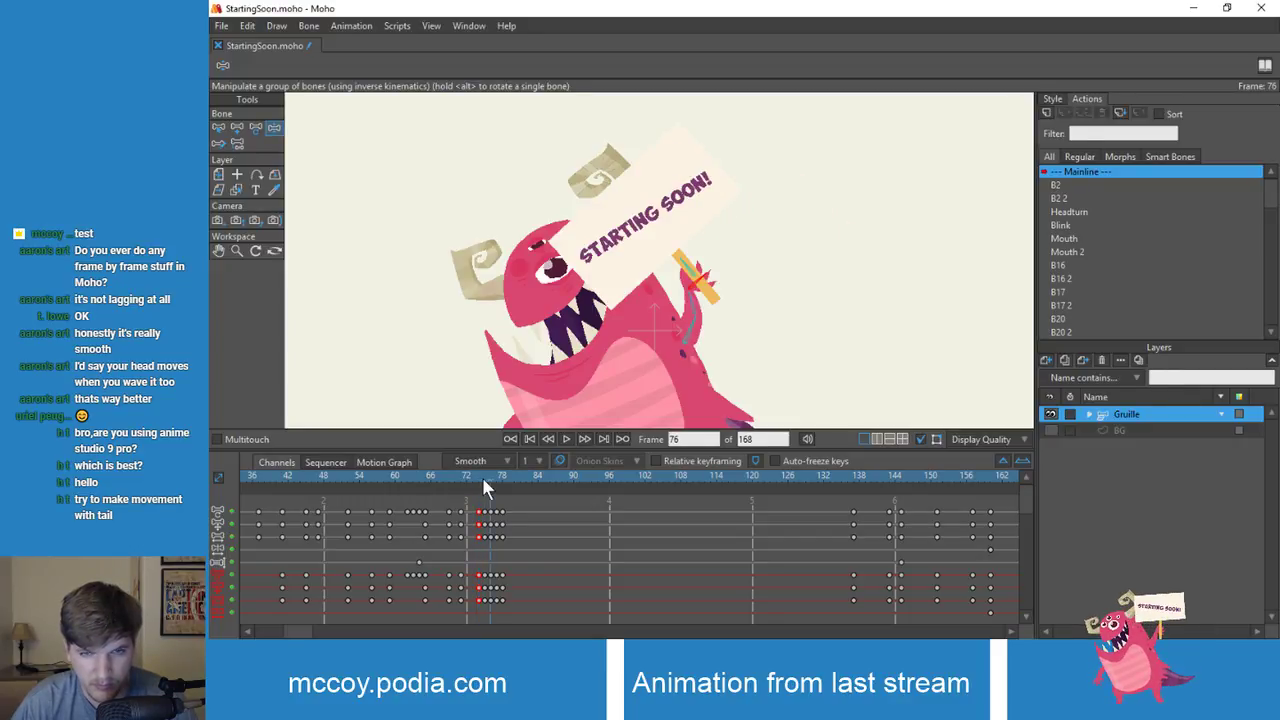
key(Right)
key(Left)
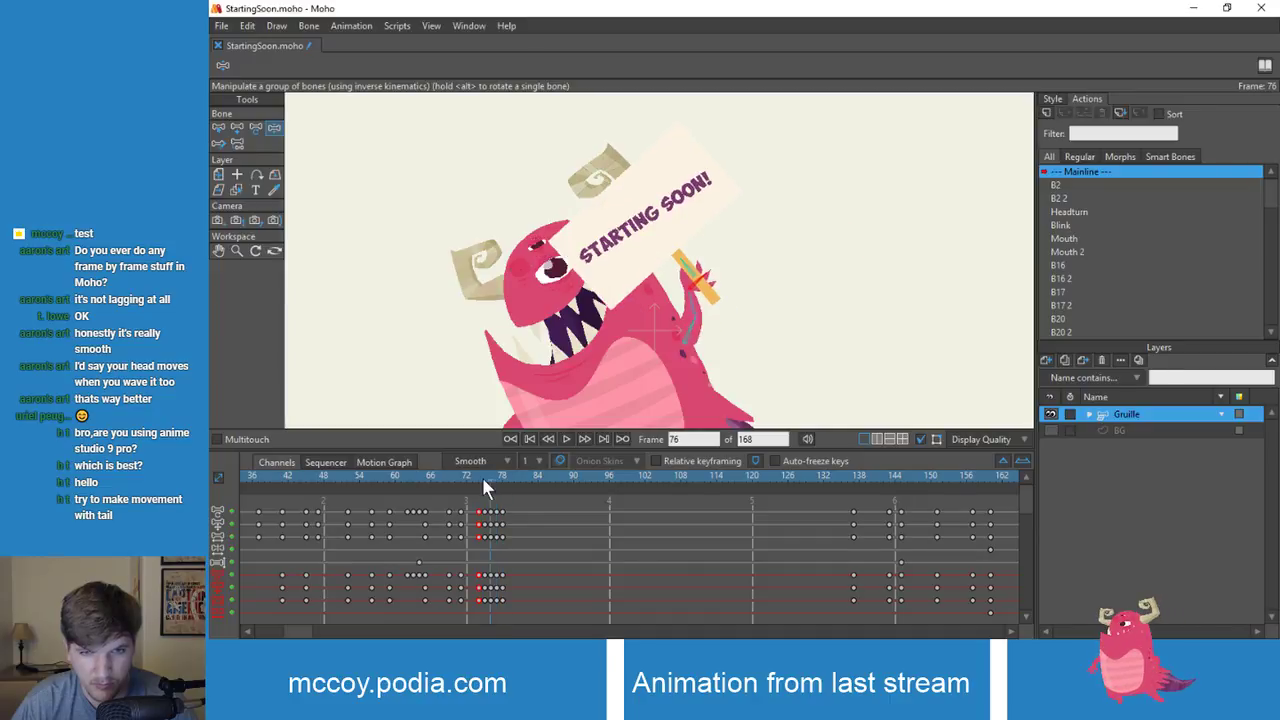
key(Right)
key(Left)
key(Left)
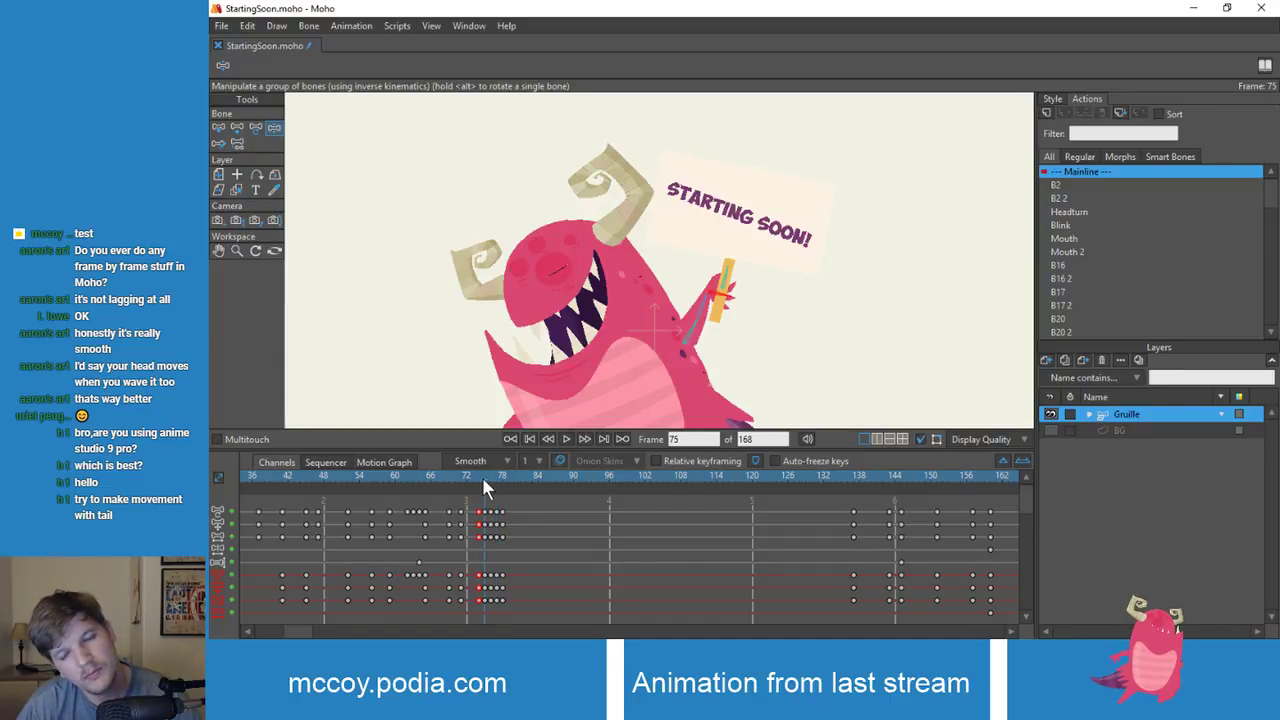
key(Right)
key(Right)
key(Left)
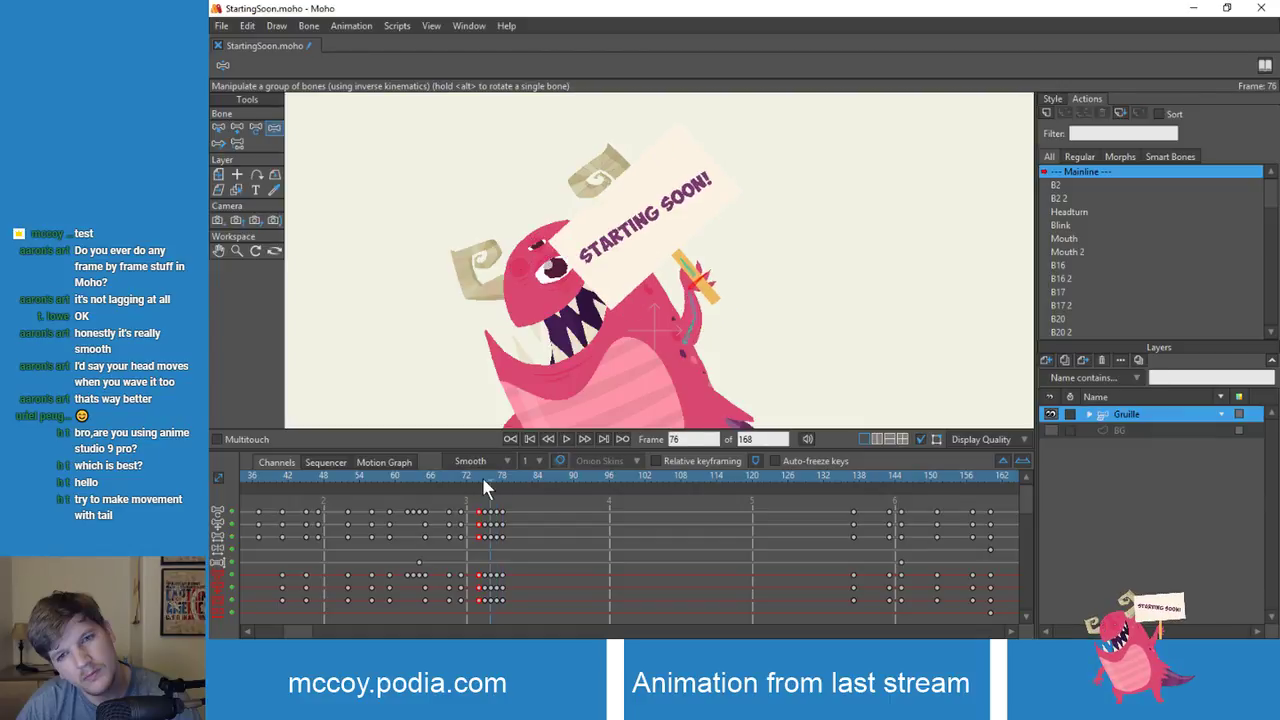
key(Left)
key(Right)
key(Right)
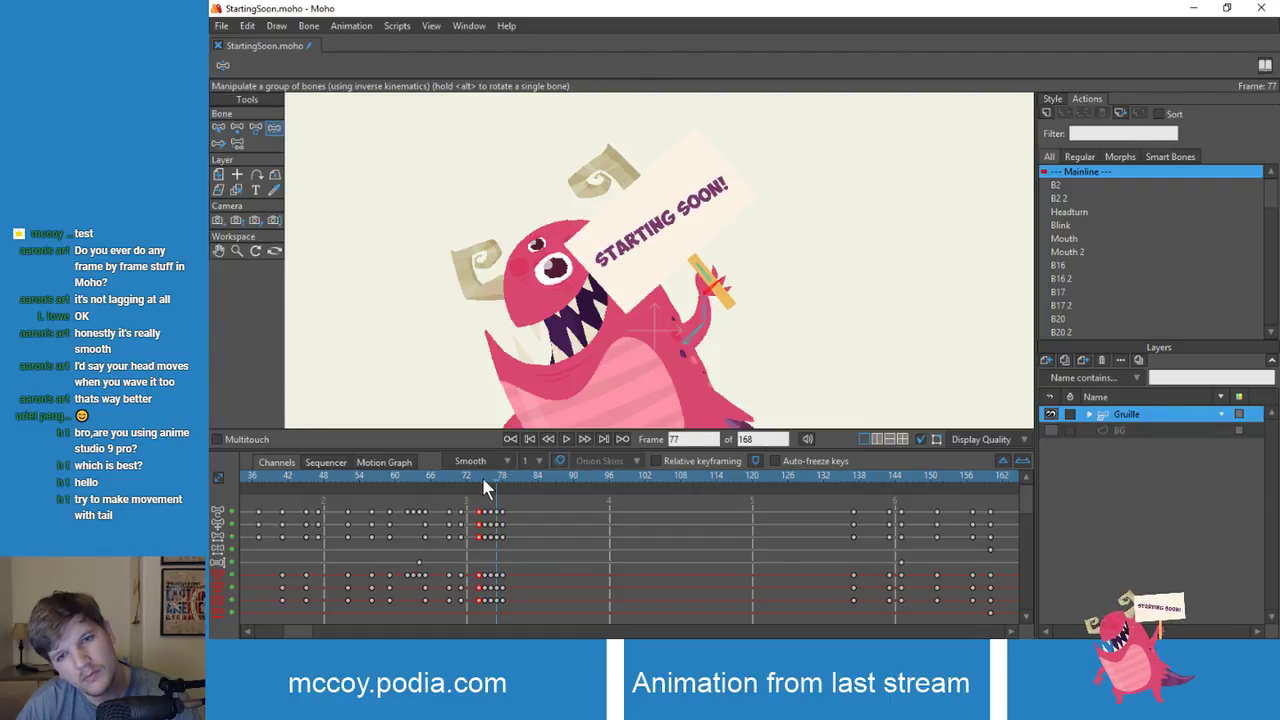
key(Left)
key(Right)
key(Right)
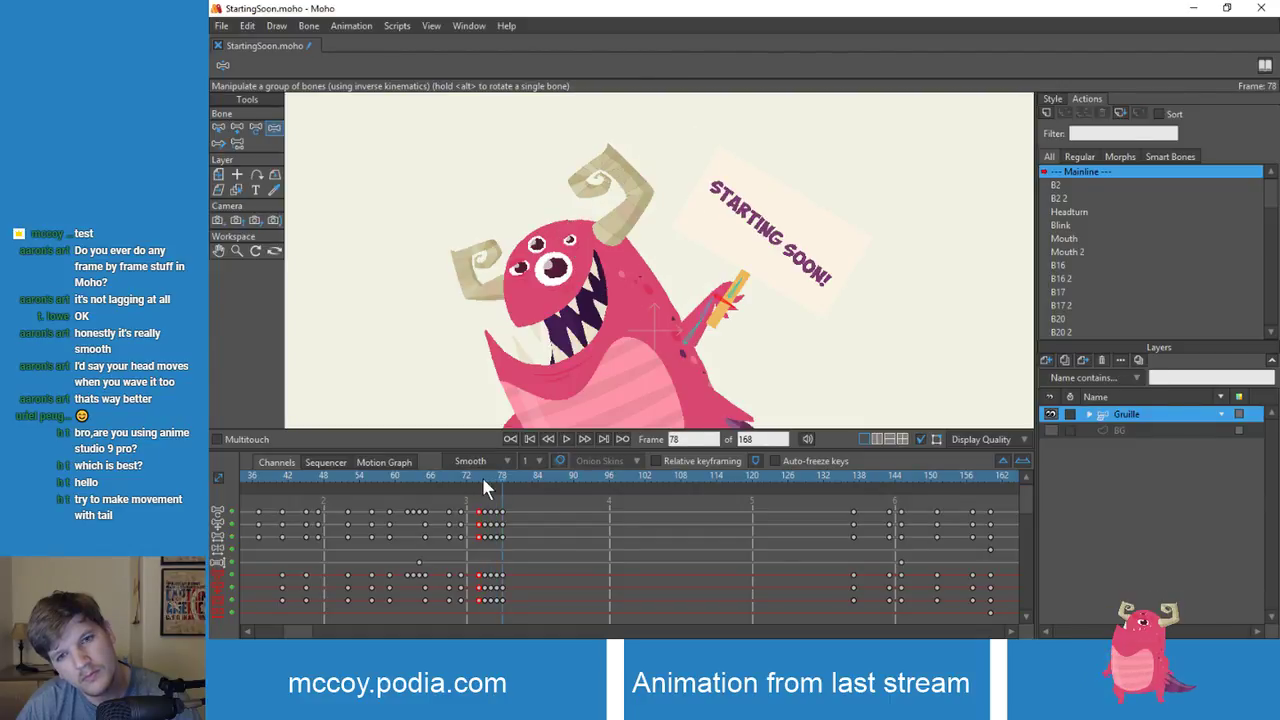
key(Left)
key(Left)
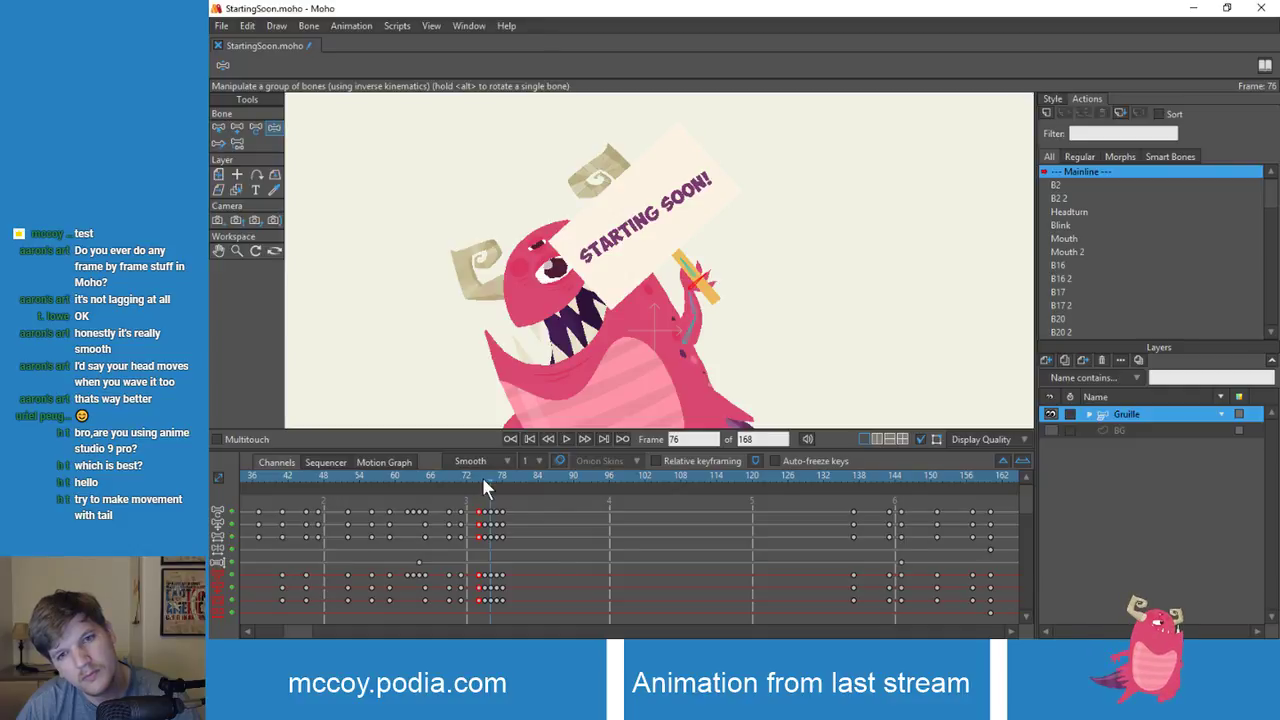
key(Right)
key(Right)
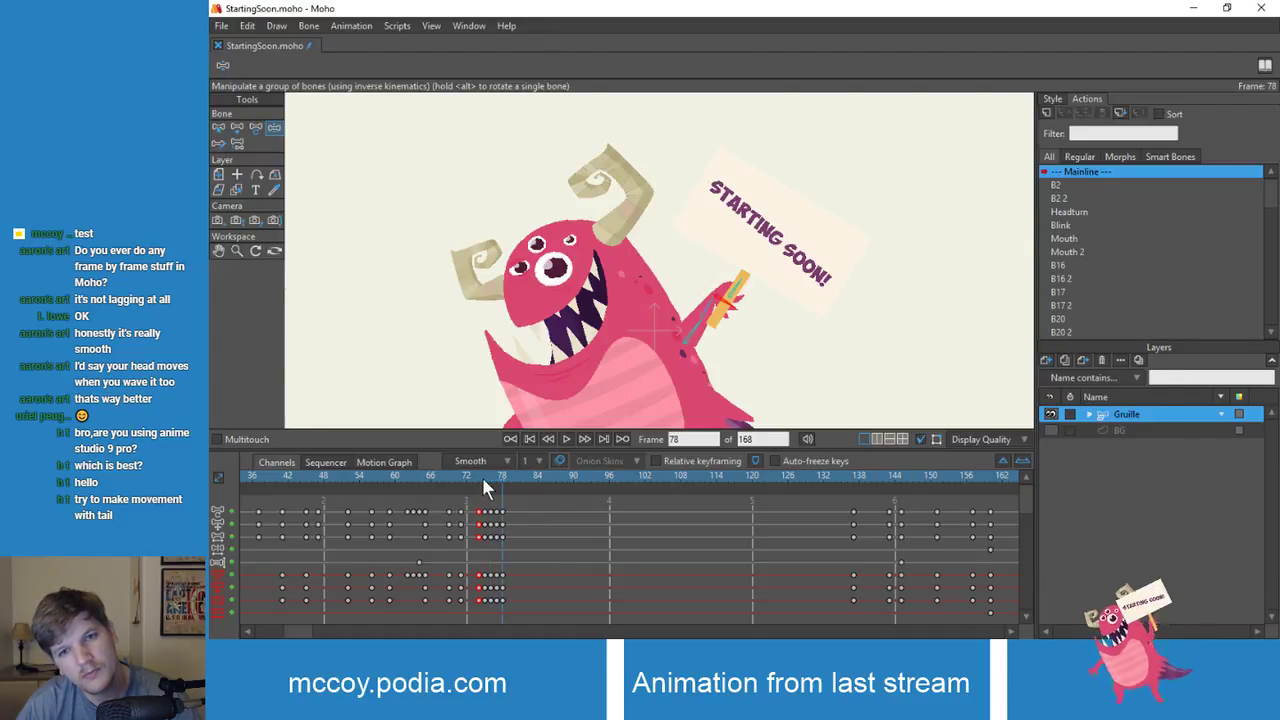
Step: Repose the arm at frame 77 outward so the sign swings clear of the monster's face
key(Left)
key(Left)
key(Right)
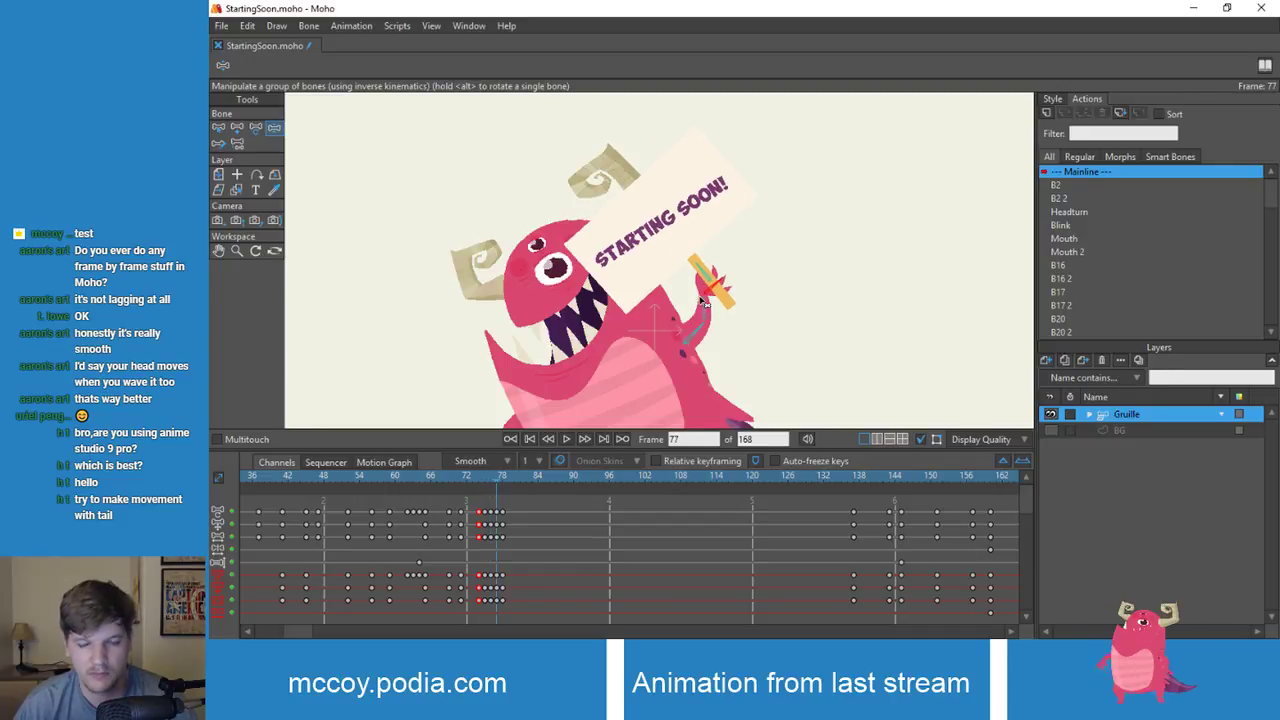
drag(620, 345, 722, 300)
Step: Step between frames 74 and 77 to compare the reposed arm at frame 77 with its neighbouring poses
key(Left)
key(Right)
key(Left)
key(Left)
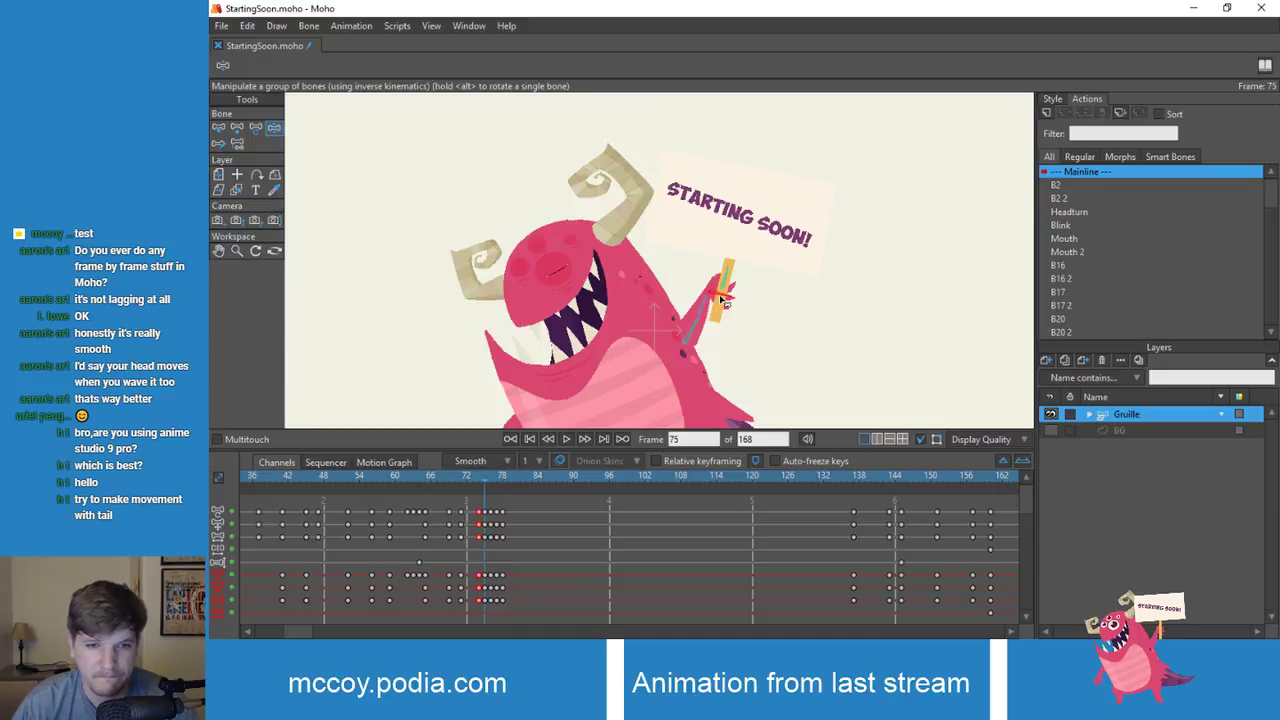
key(Left)
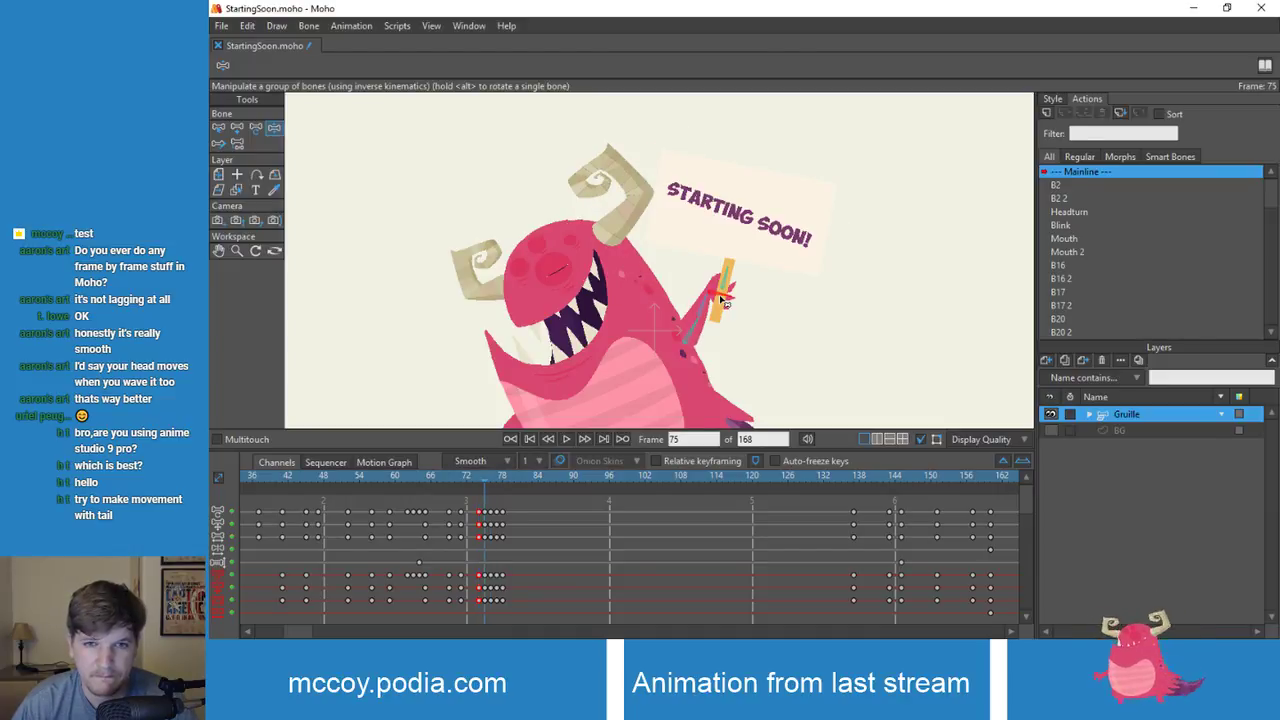
key(Right)
key(Right)
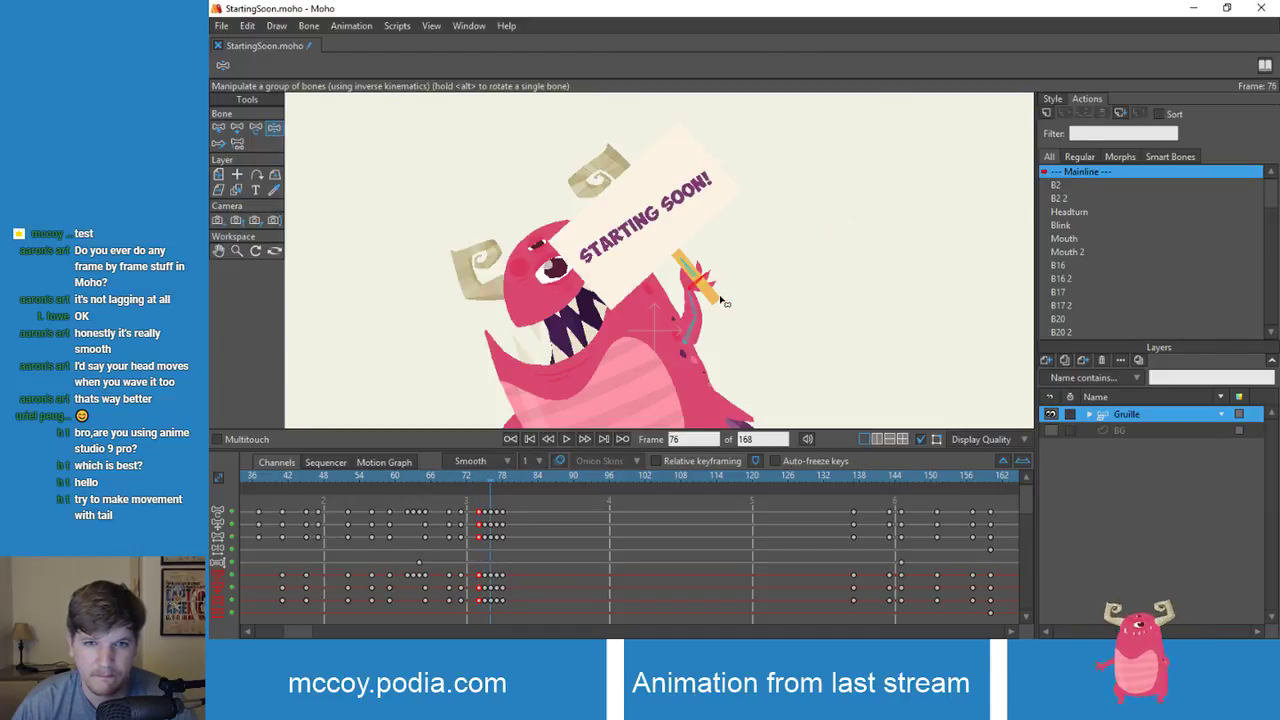
key(Left)
key(Left)
key(Right)
key(Right)
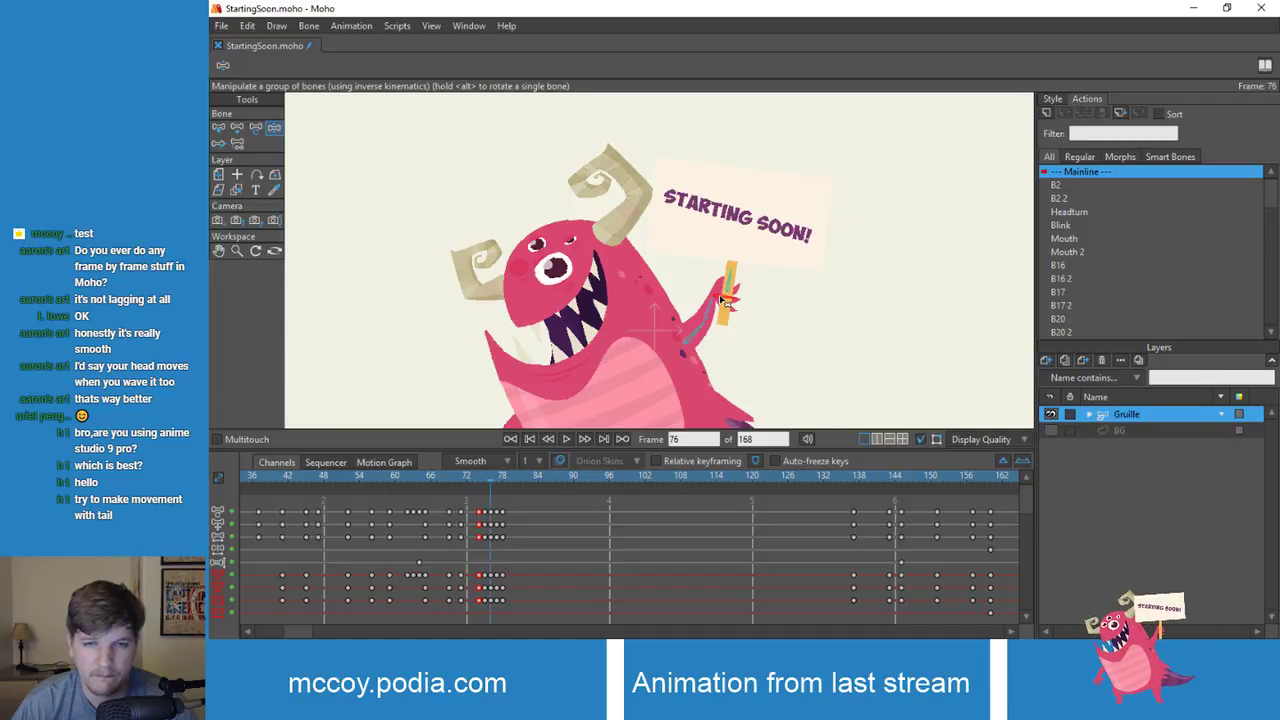
Step: Pull the hand at frame 77 slightly inward and down, bending the arm a little more
key(Left)
key(Right)
key(Left)
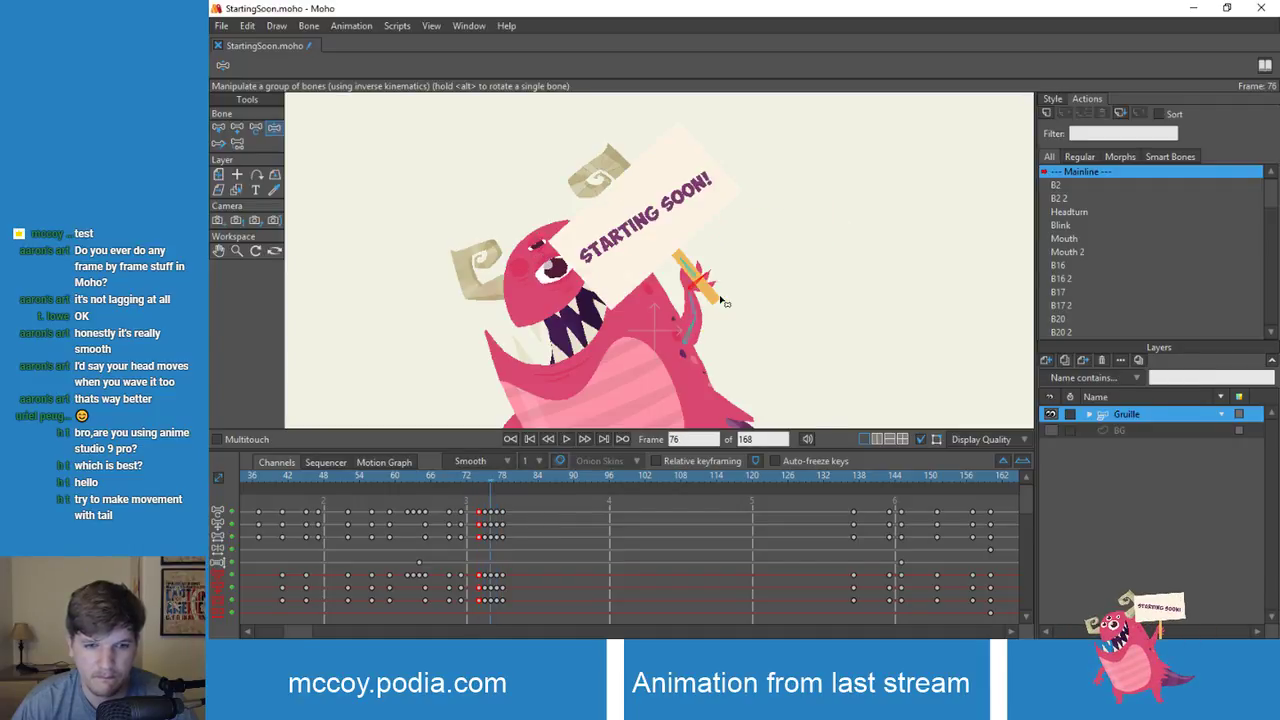
key(Right)
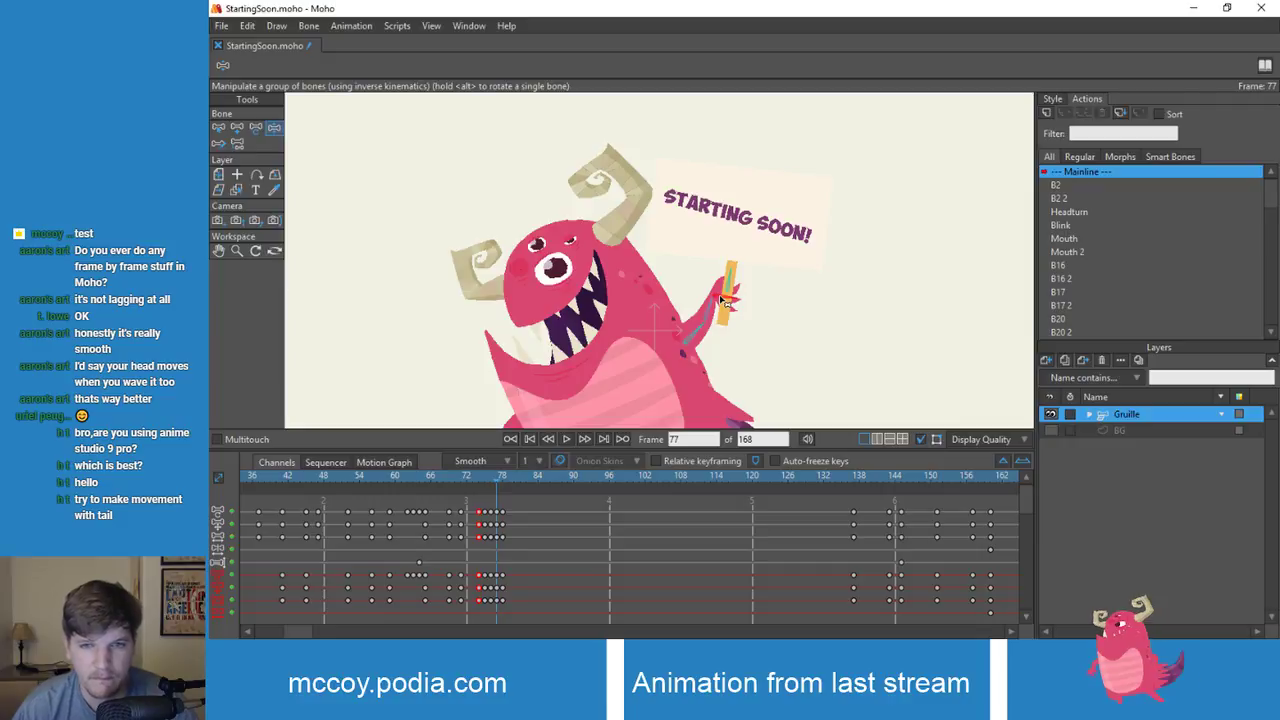
mouse_move(723, 300)
mouse_down()
mouse_move(706, 307)
mouse_move(720, 308)
mouse_up()
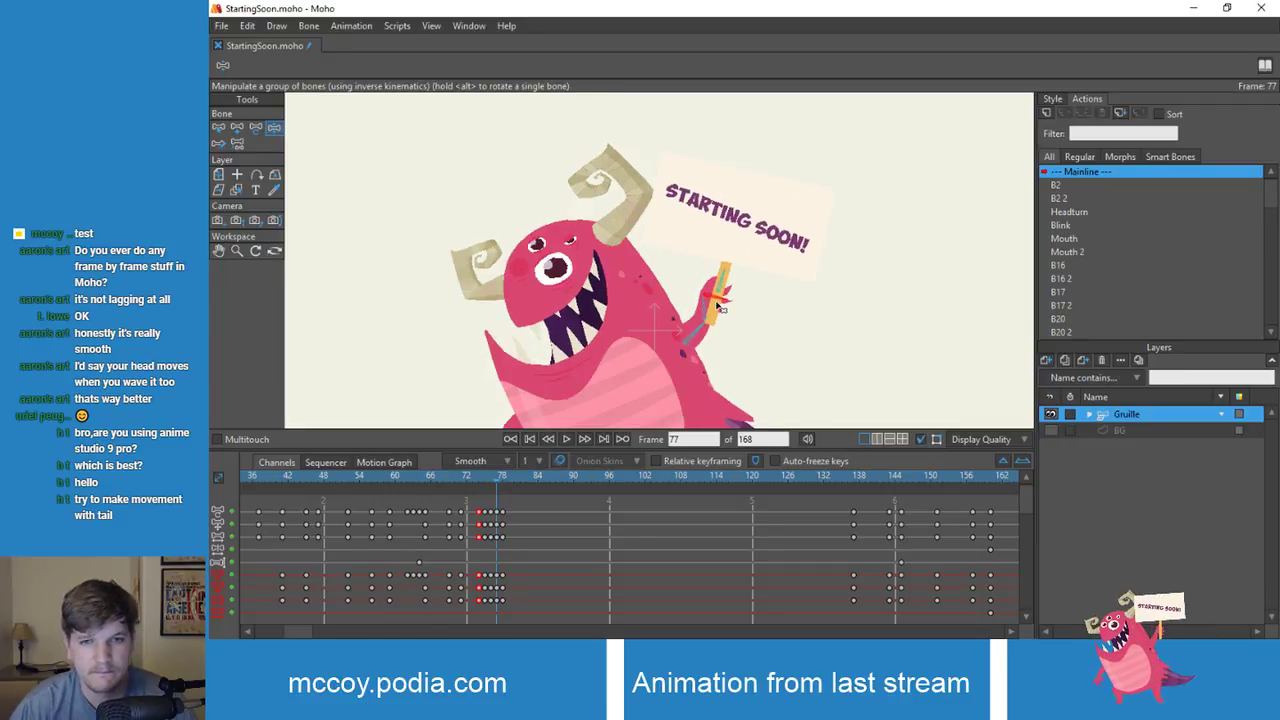
Step: Step repeatedly through the frames around 74 to 78 to examine how the adjusted frame 77 pose works in the wave
key(Left)
key(Left)
key(Left)
key(Right)
key(Right)
key(Right)
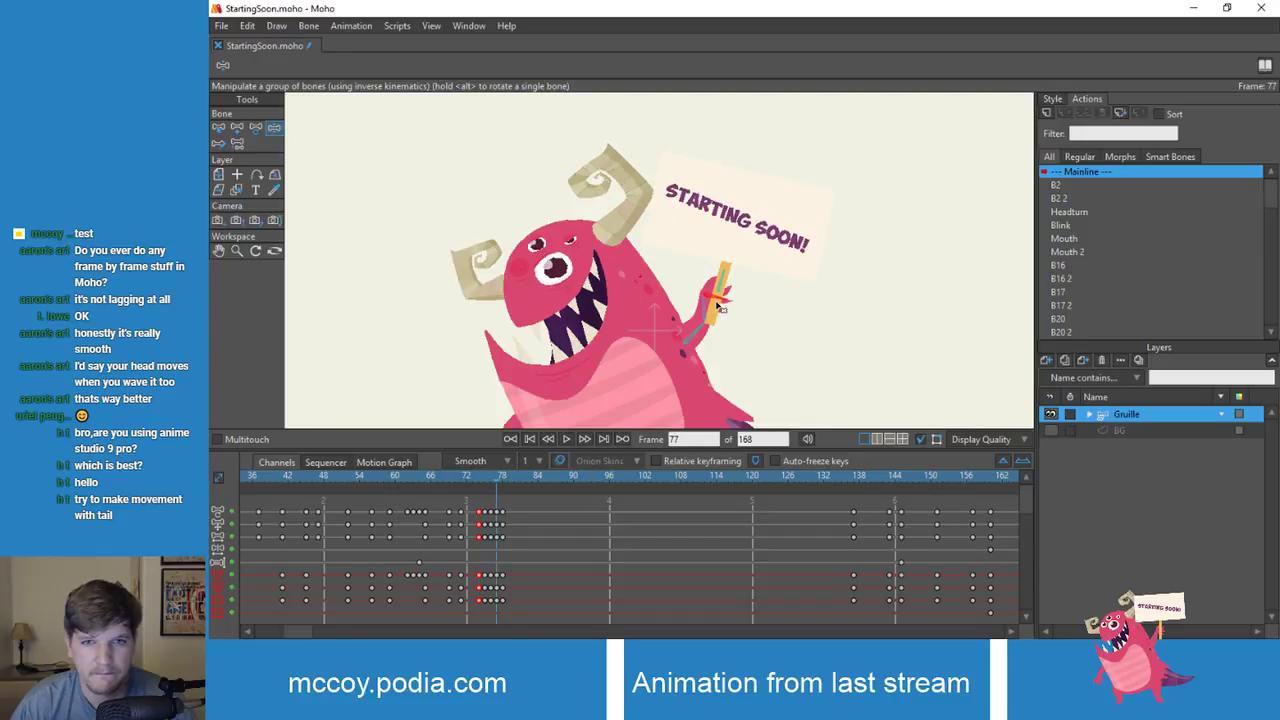
key(Right)
key(Left)
key(Left)
key(Left)
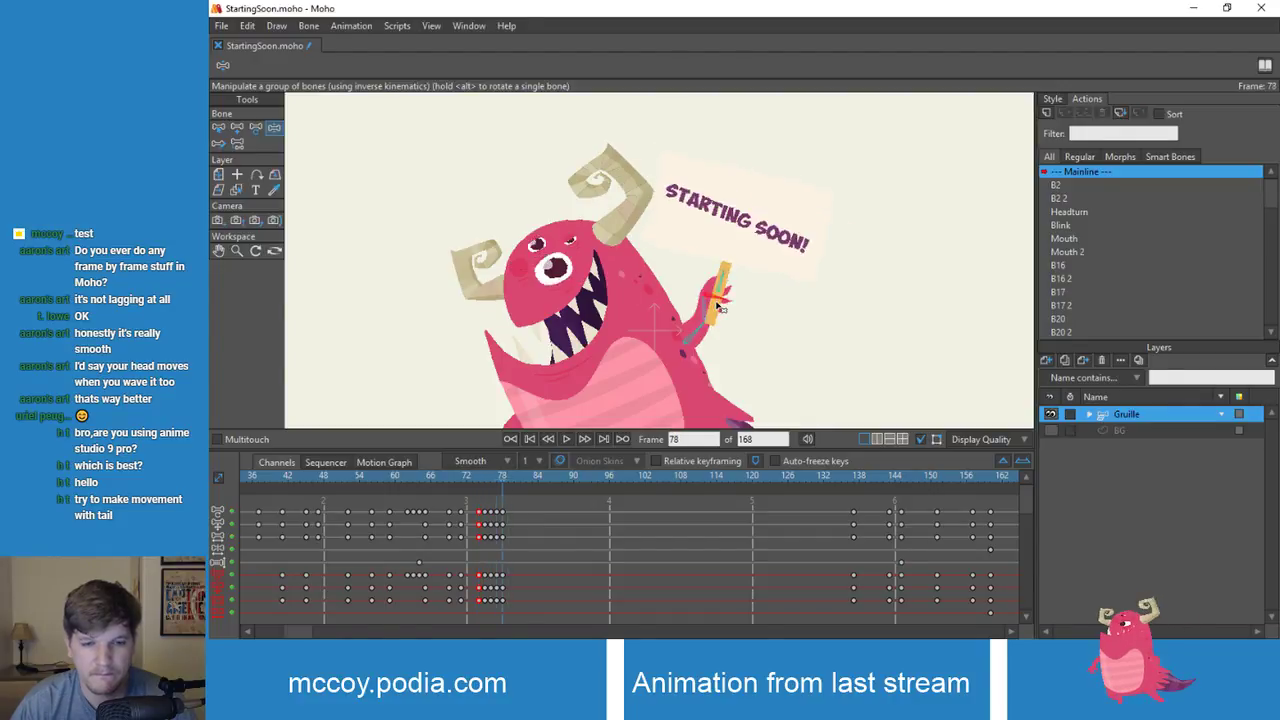
key(Right)
key(Right)
key(Left)
key(Left)
key(Left)
key(Left)
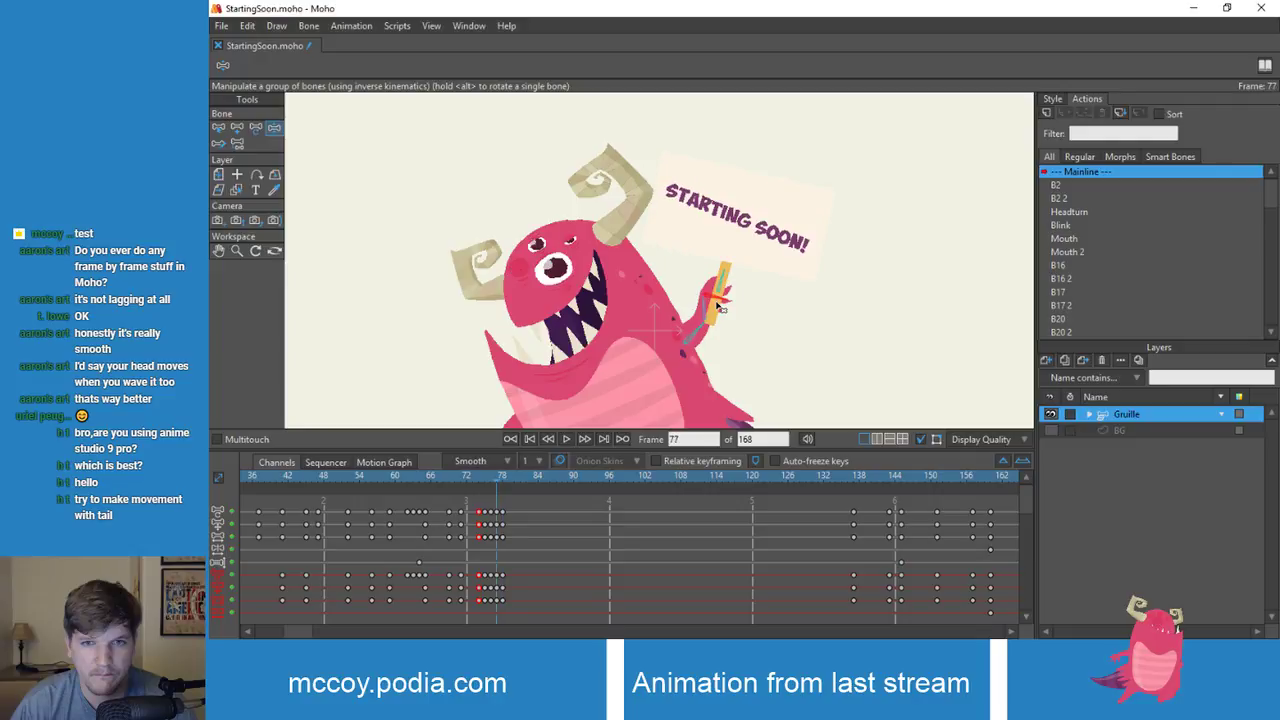
key(Right)
key(Right)
key(Right)
key(Right)
key(Right)
key(Left)
key(Left)
key(Left)
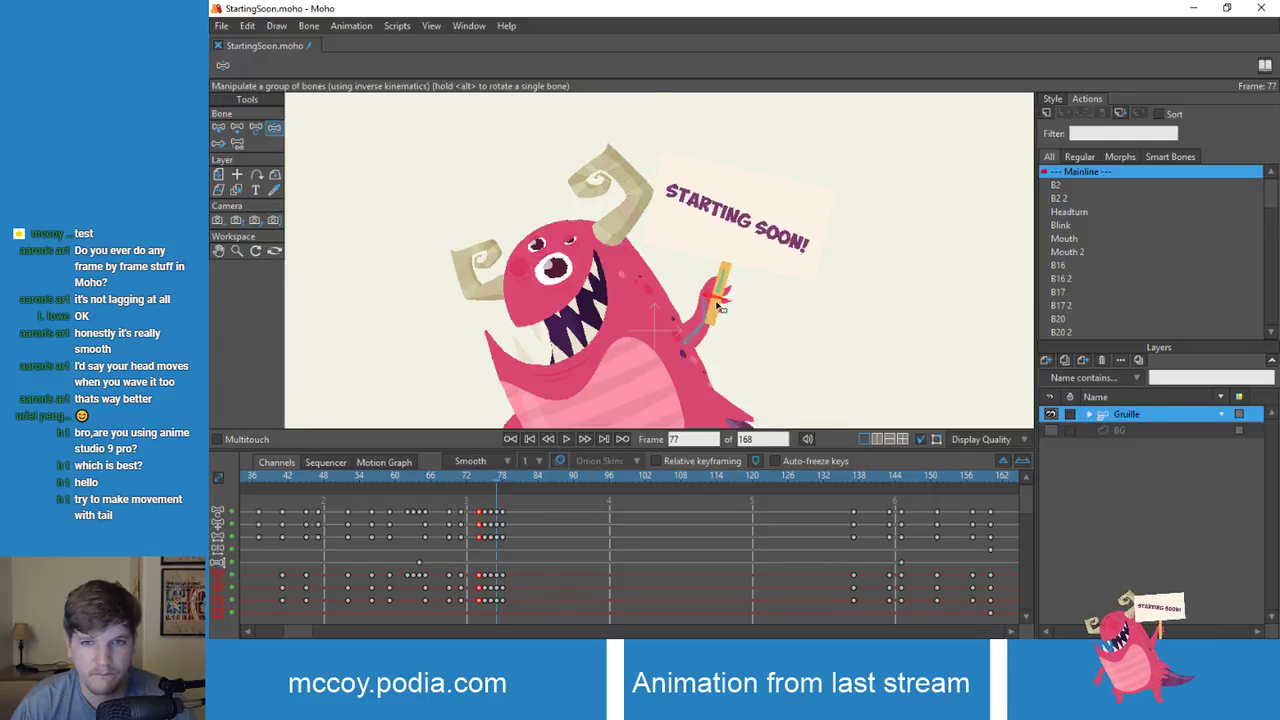
key(Right)
key(Right)
key(Left)
key(Left)
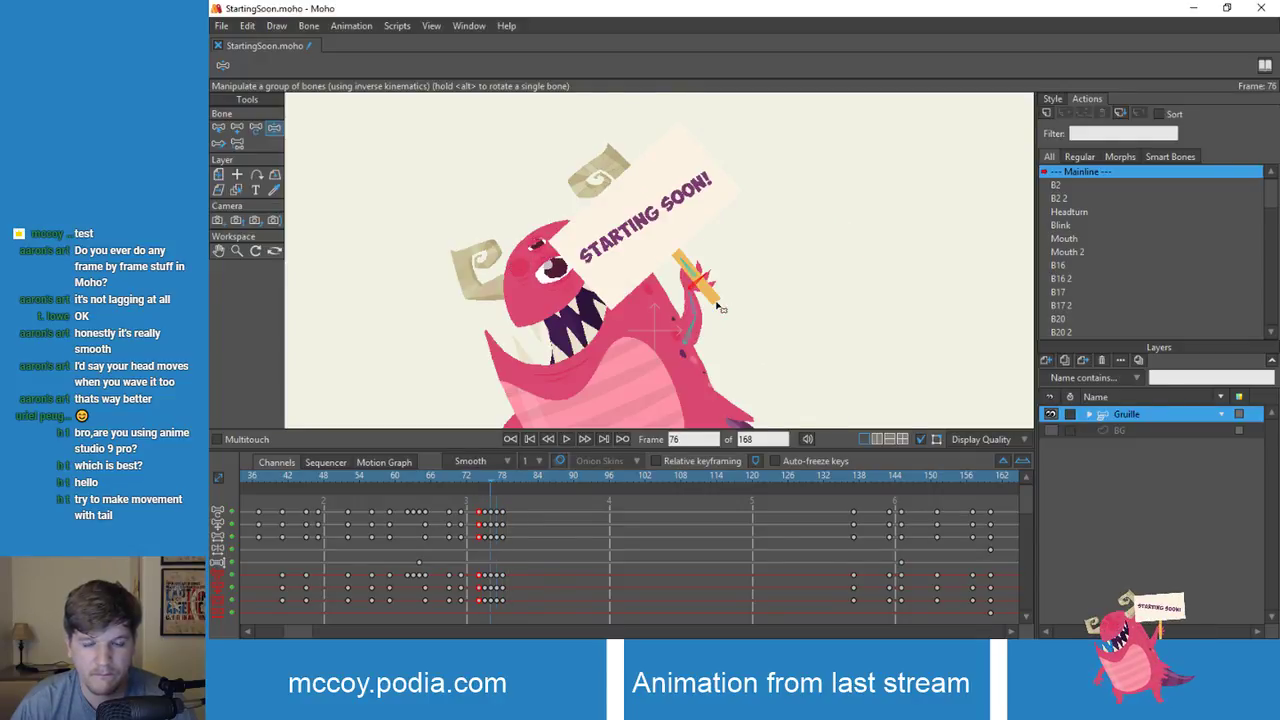
key(Right)
key(Right)
key(Left)
key(Left)
key(Left)
key(Left)
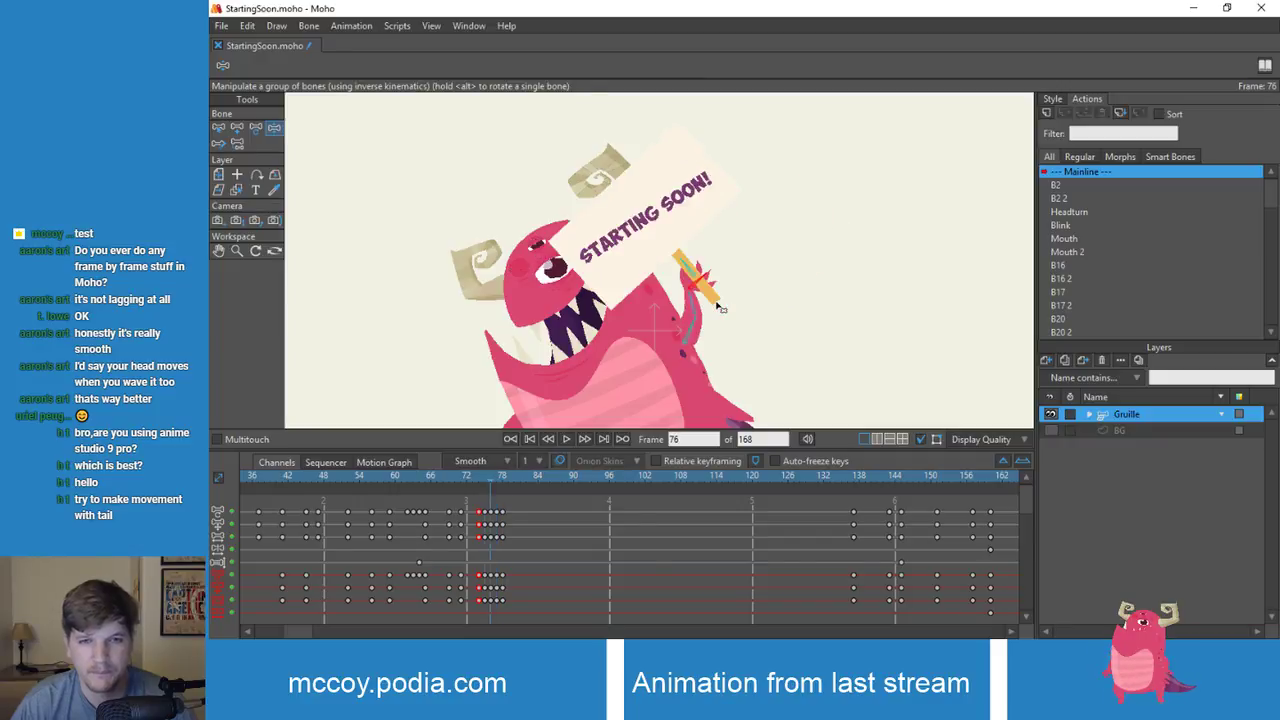
key(Right)
key(Right)
key(Right)
key(Right)
key(Right)
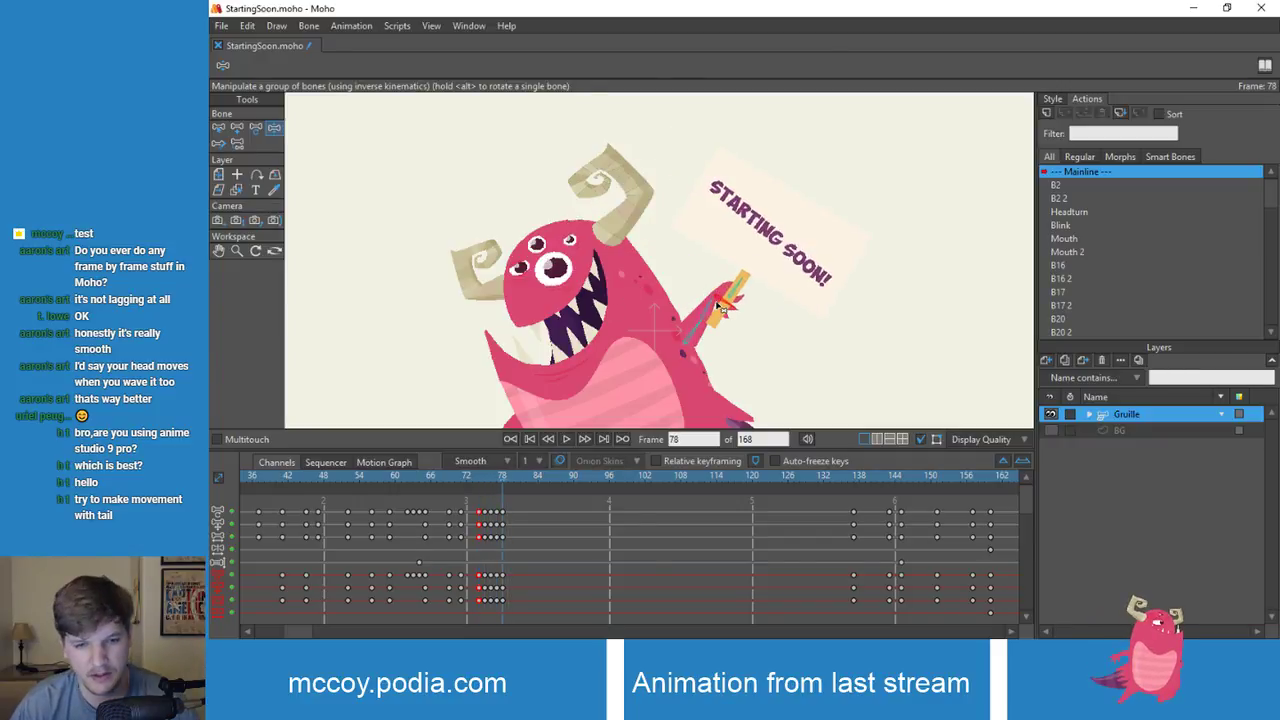
key(Left)
key(Left)
key(Left)
key(Left)
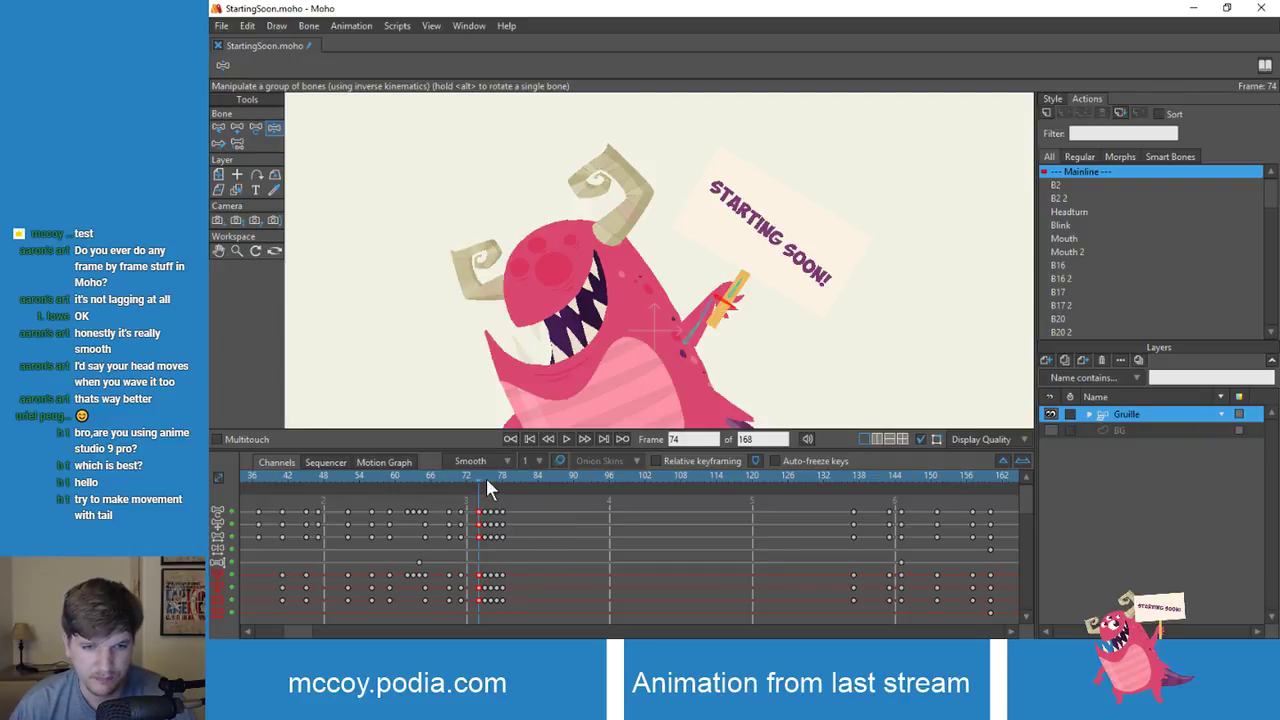
Step: Move the pose keys at frames 75 to 78 to start at frame 84, and shift the frame 74 keys to frame 73
drag(520, 502, 549, 601)
click(535, 474)
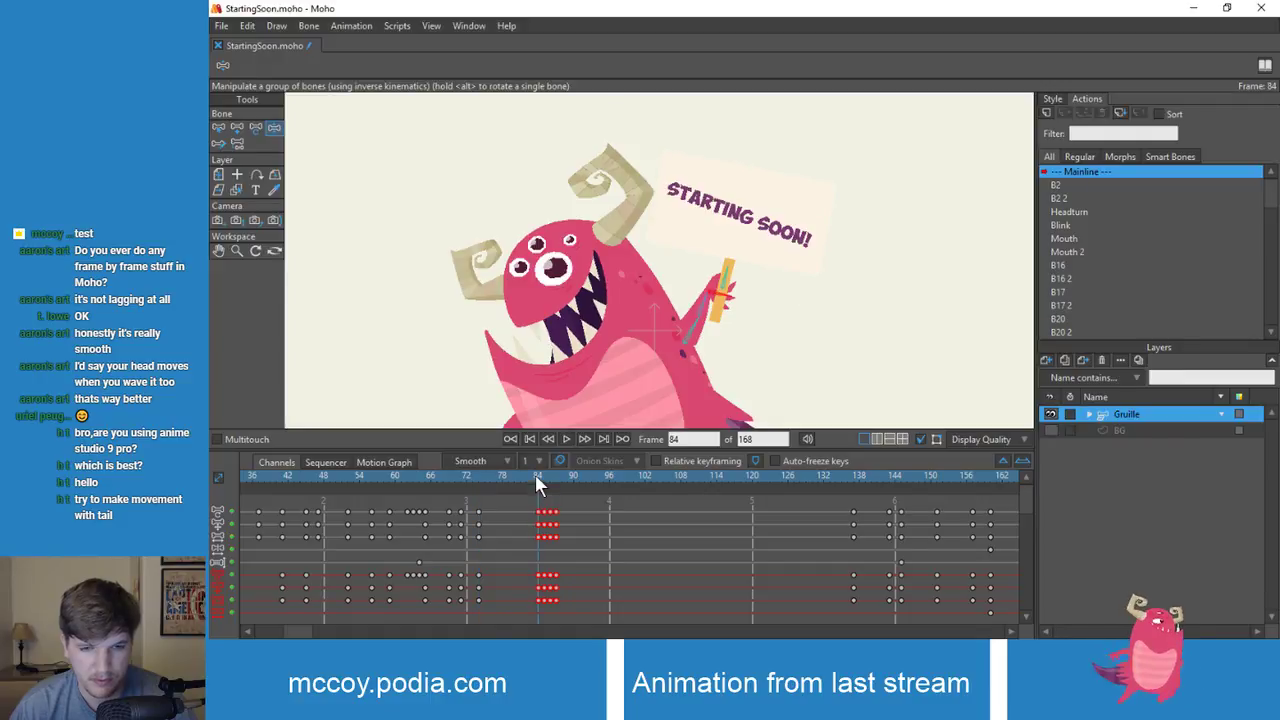
drag(535, 474, 471, 474)
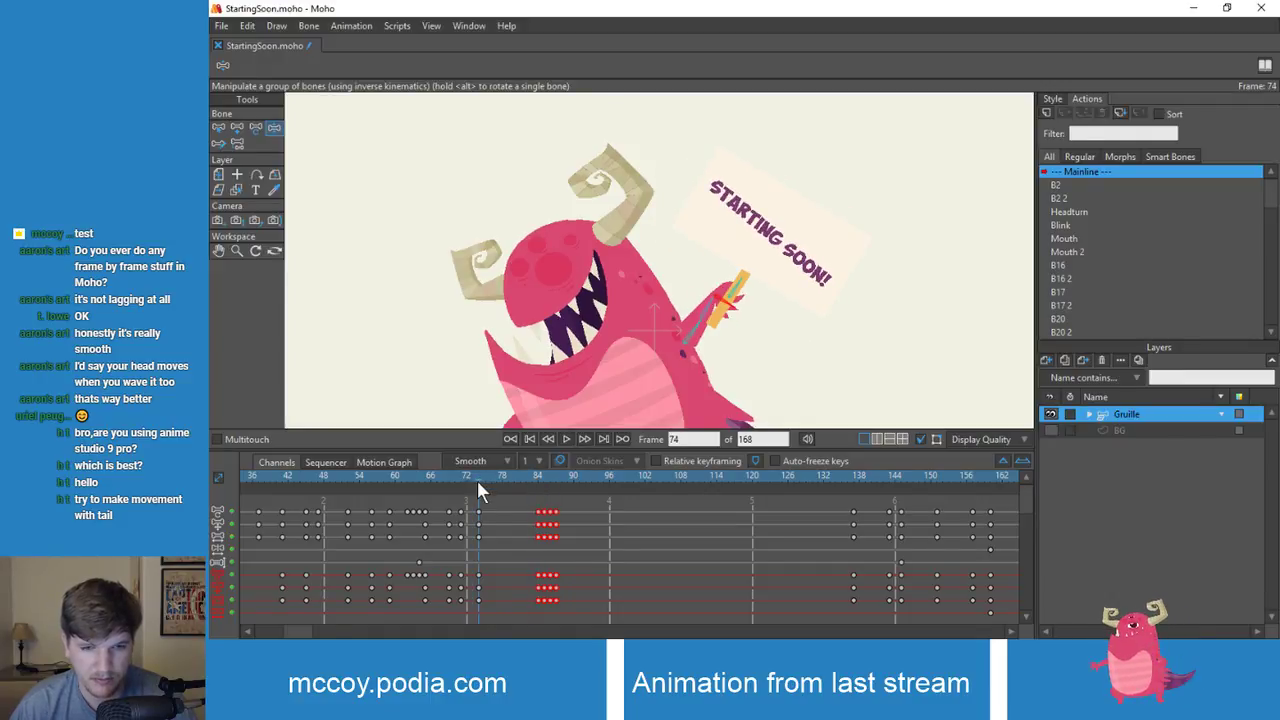
click(485, 517)
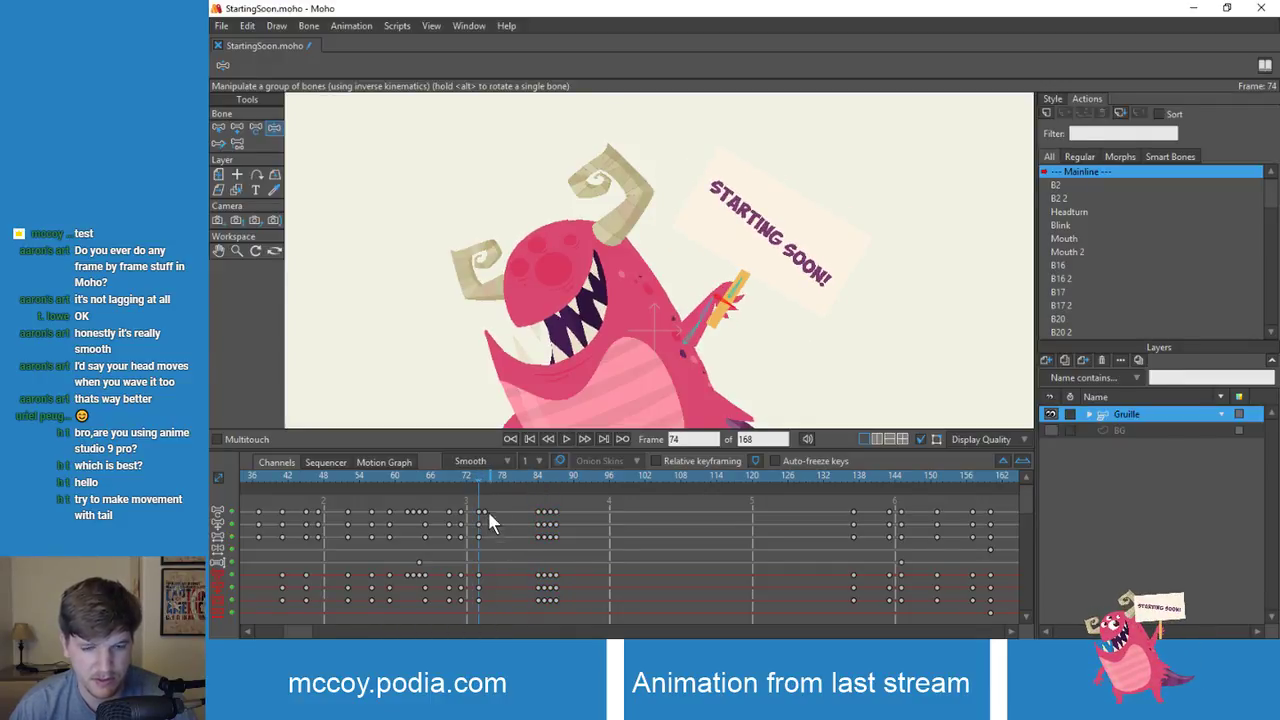
drag(478, 537, 474, 535)
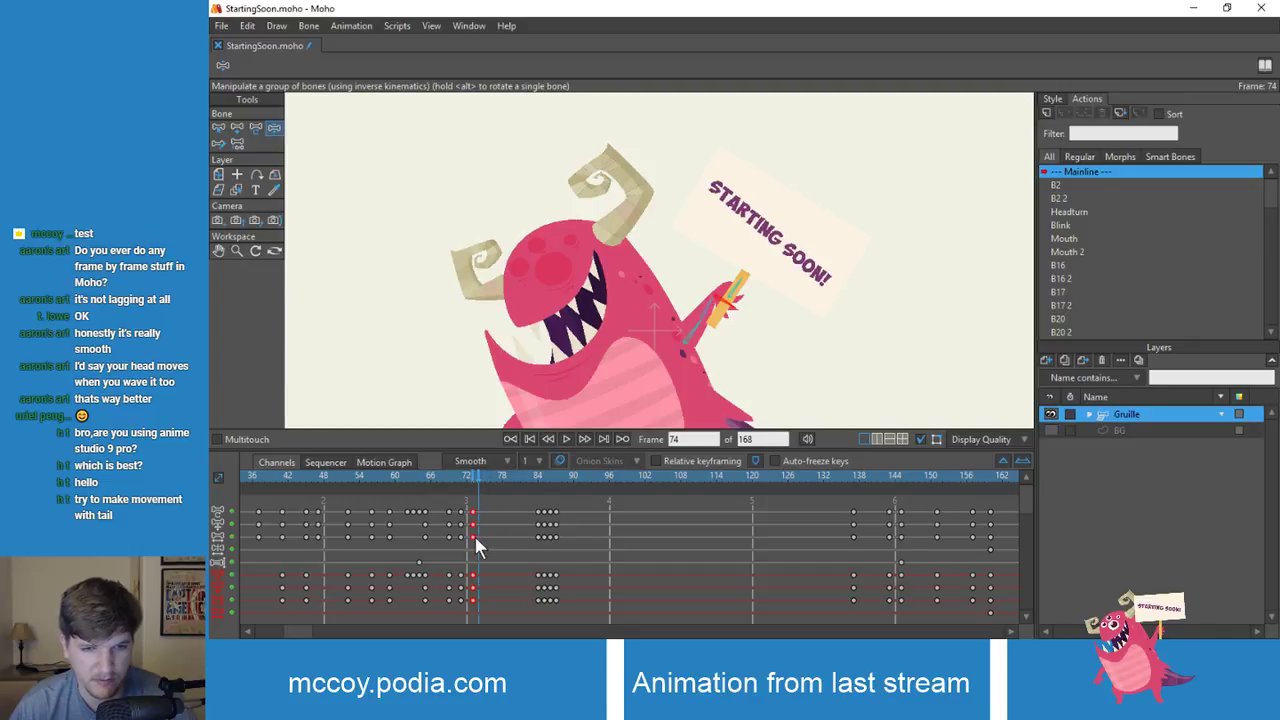
click(474, 478)
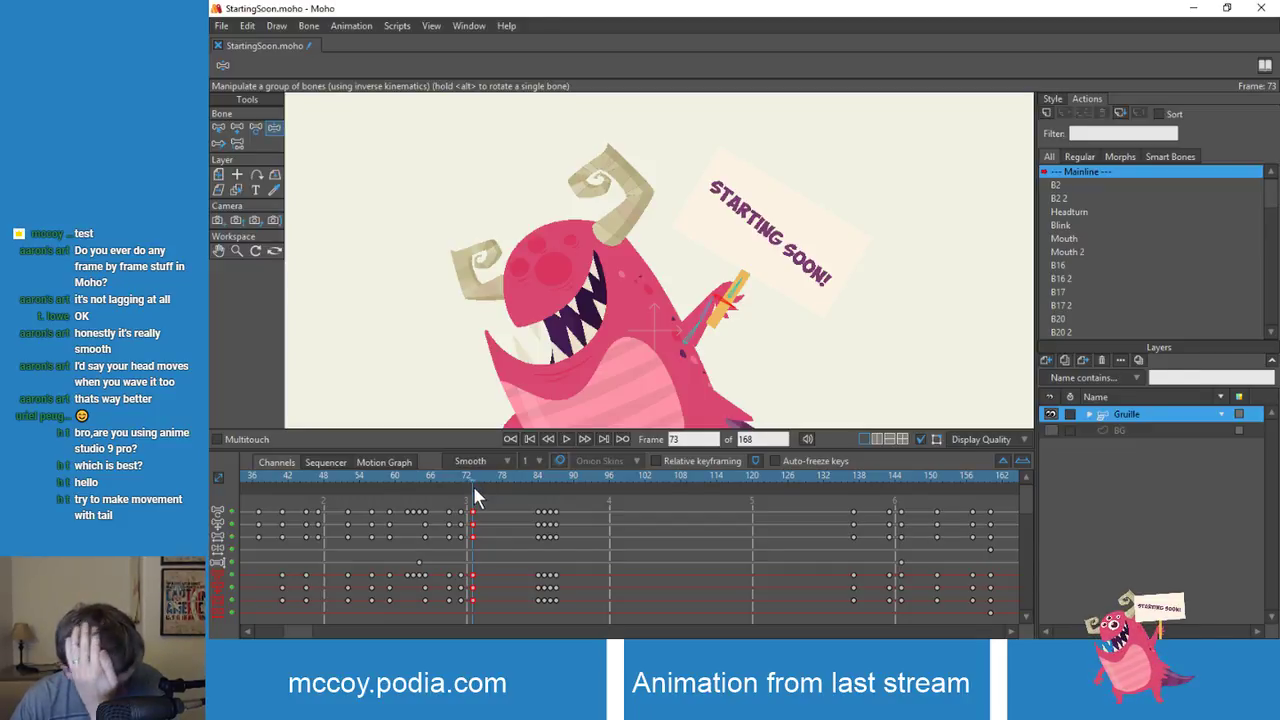
Step: Place the first moved wave pose's keys at frame 81 and the group of remaining poses starting at frame 89
drag(475, 497, 572, 620)
drag(540, 522, 570, 492)
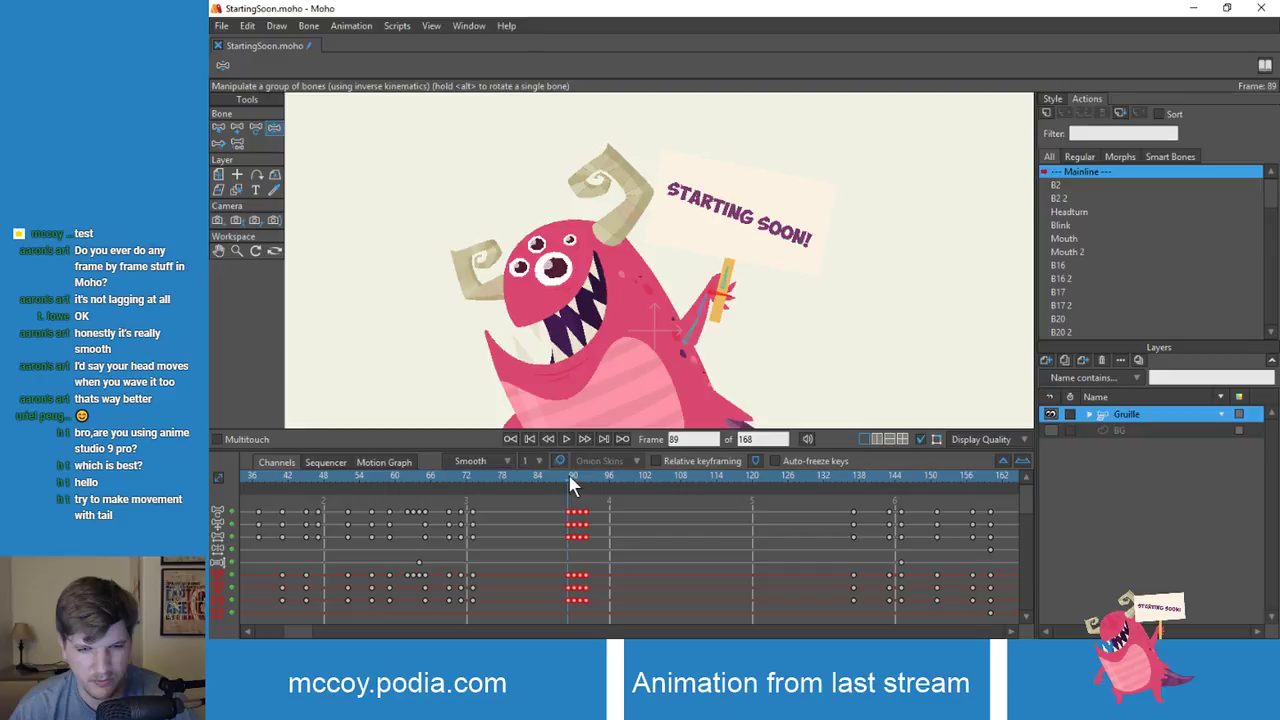
drag(570, 478, 612, 622)
drag(573, 518, 519, 545)
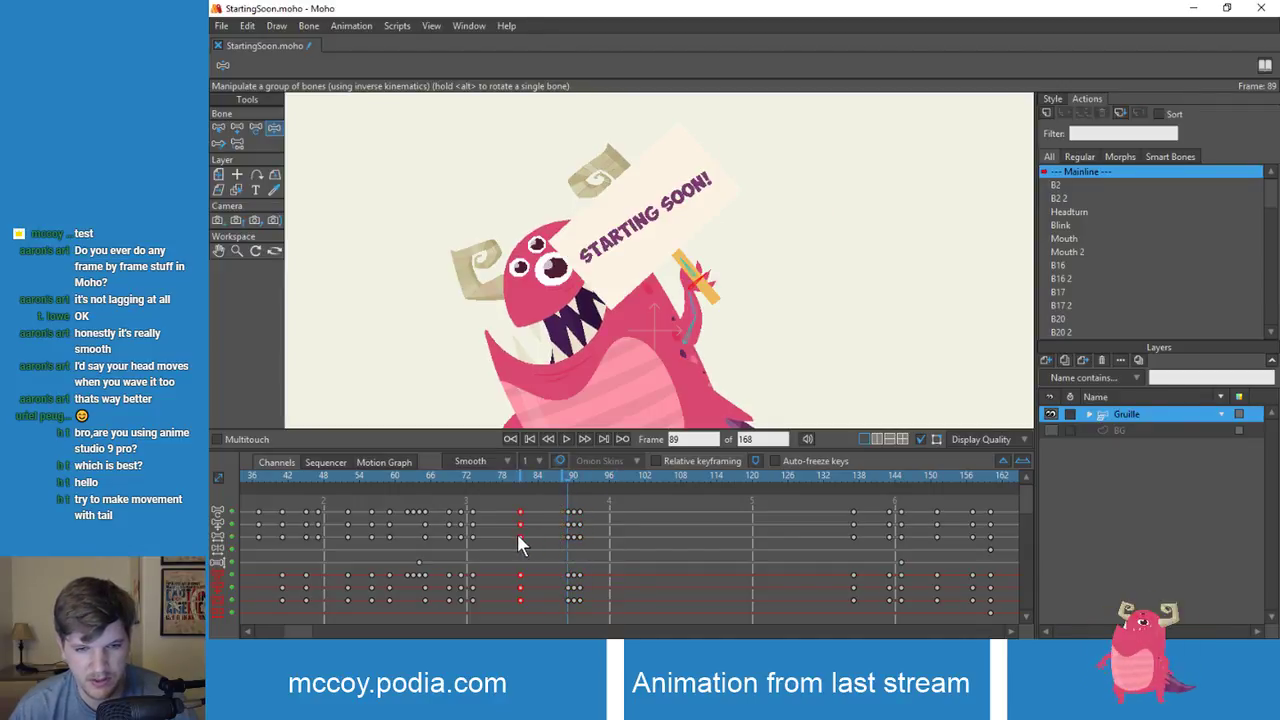
Step: Spread the last two wave poses' keys to frames 97 and 103, and return to frame 73
drag(474, 482, 575, 608)
drag(583, 521, 648, 521)
drag(650, 474, 612, 537)
drag(586, 479, 487, 513)
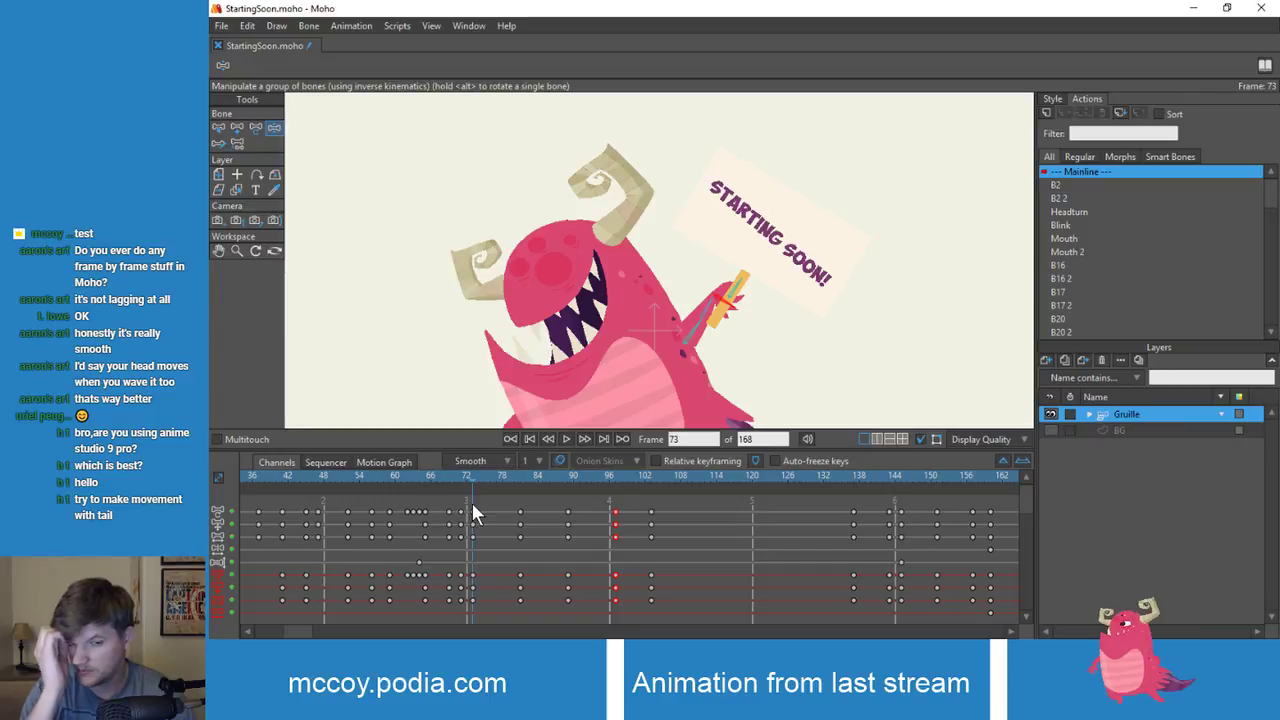
Step: Play the wave from frame 73, and try rotating the forearm to straighten the sign at frame 85
key(space)
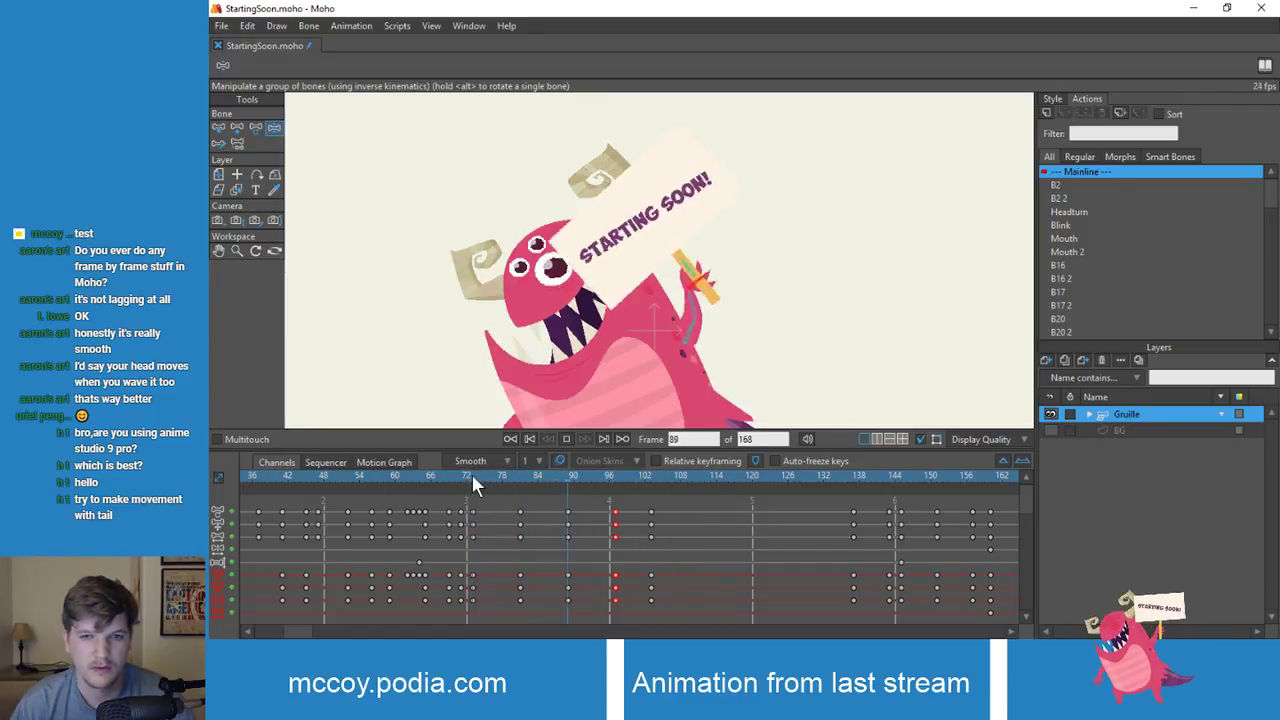
click(474, 482)
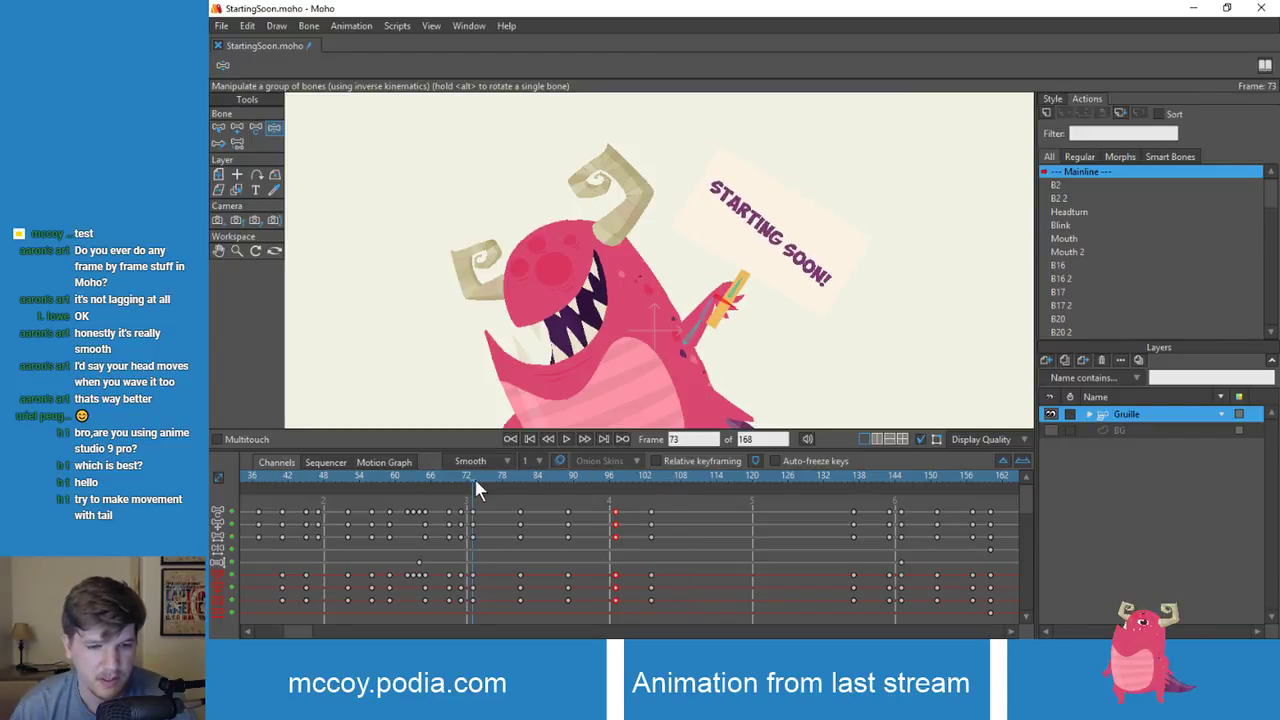
drag(482, 487, 545, 486)
scroll(697, 358, up, 2)
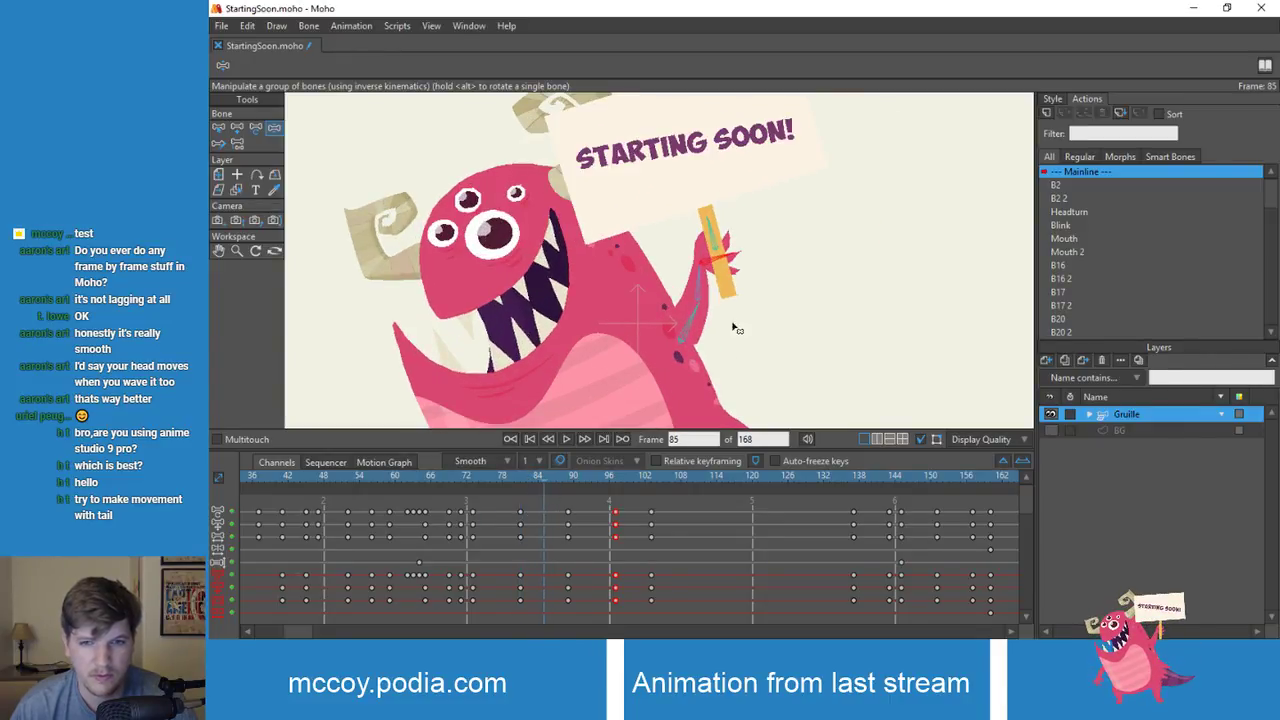
drag(722, 305, 703, 293)
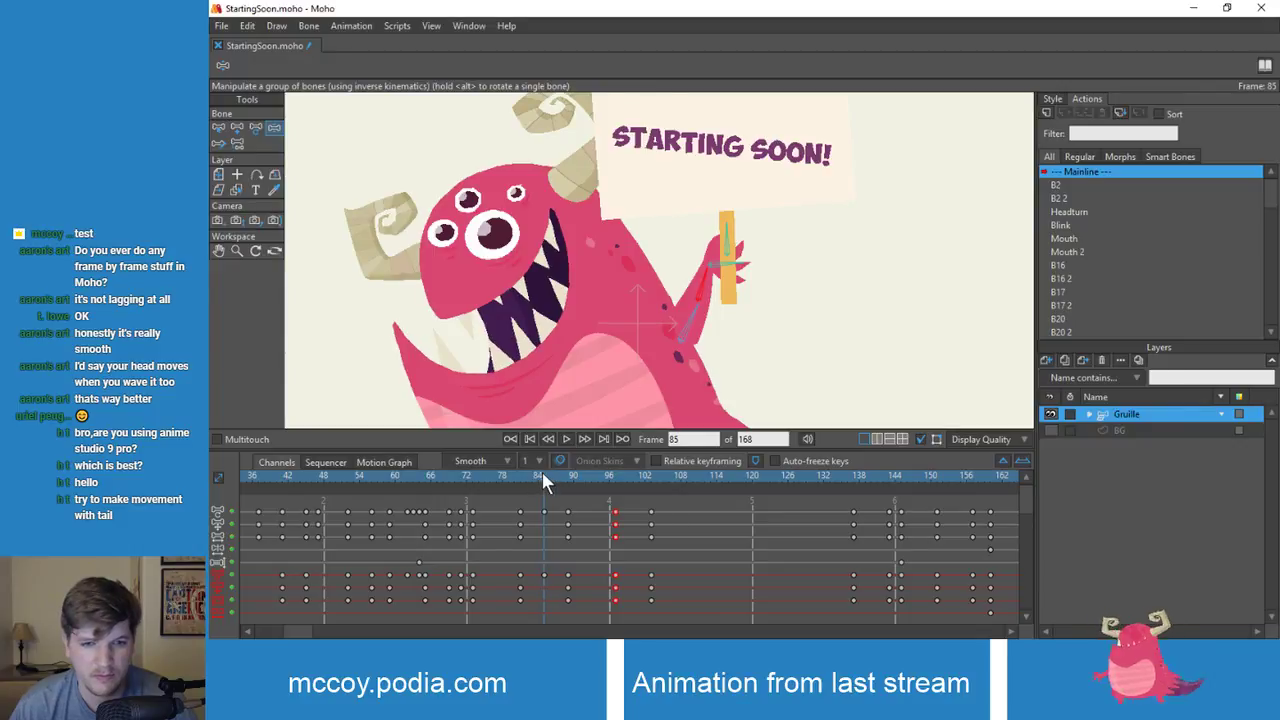
drag(542, 476, 567, 492)
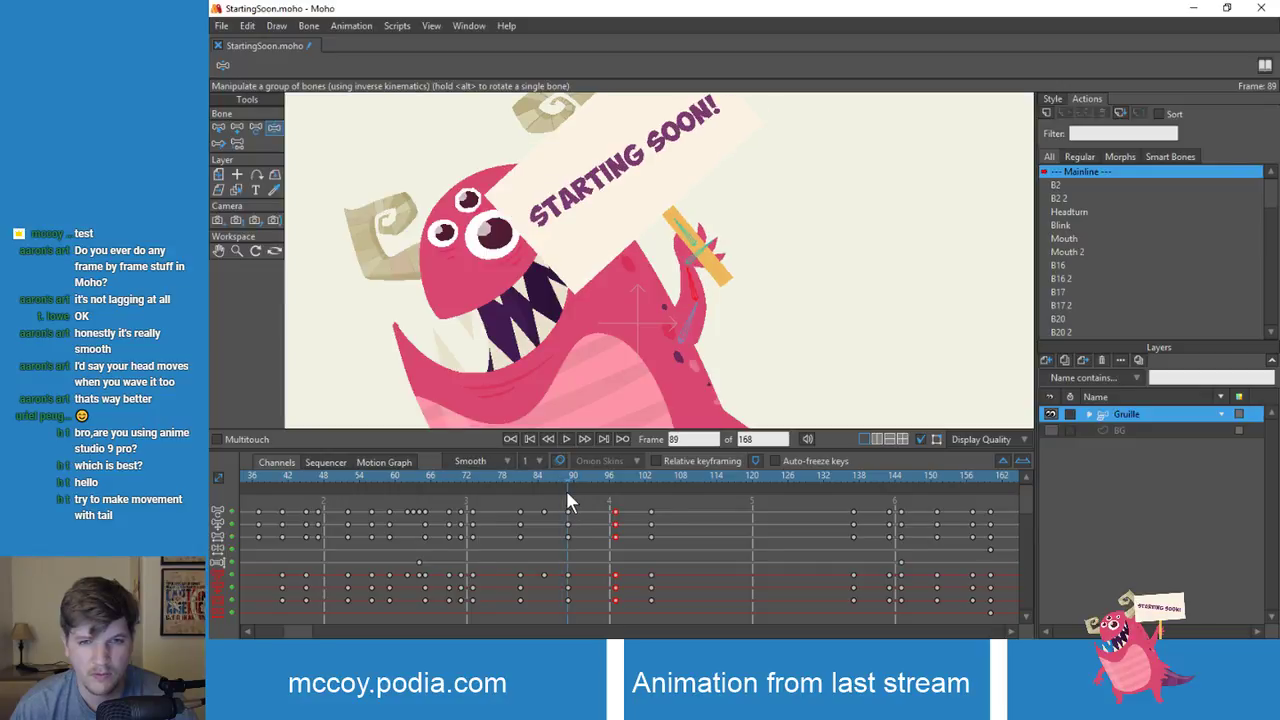
mouse_move(566, 493)
mouse_down()
mouse_move(596, 494)
mouse_move(526, 496)
mouse_move(569, 512)
mouse_up()
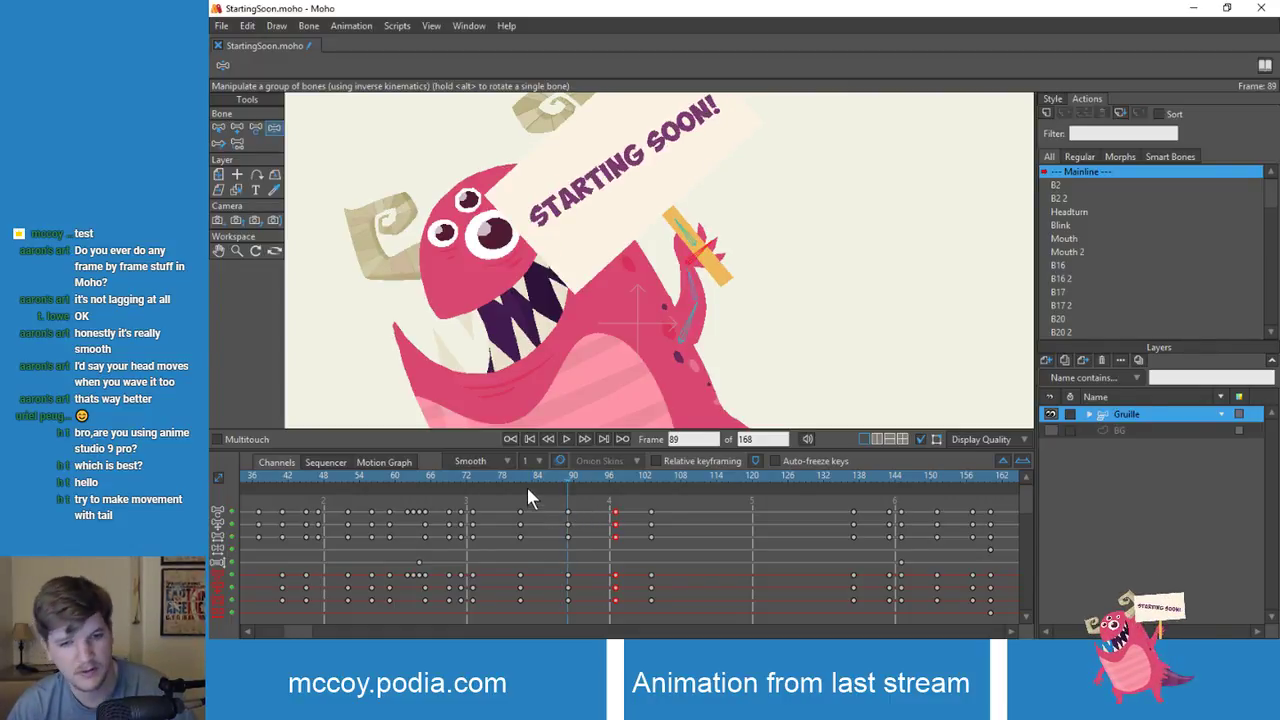
Step: Try adding in-between angle keys for forearm bone B10 at frames 77 and 93, and scrub through the wave to judge them
drag(527, 487, 478, 493)
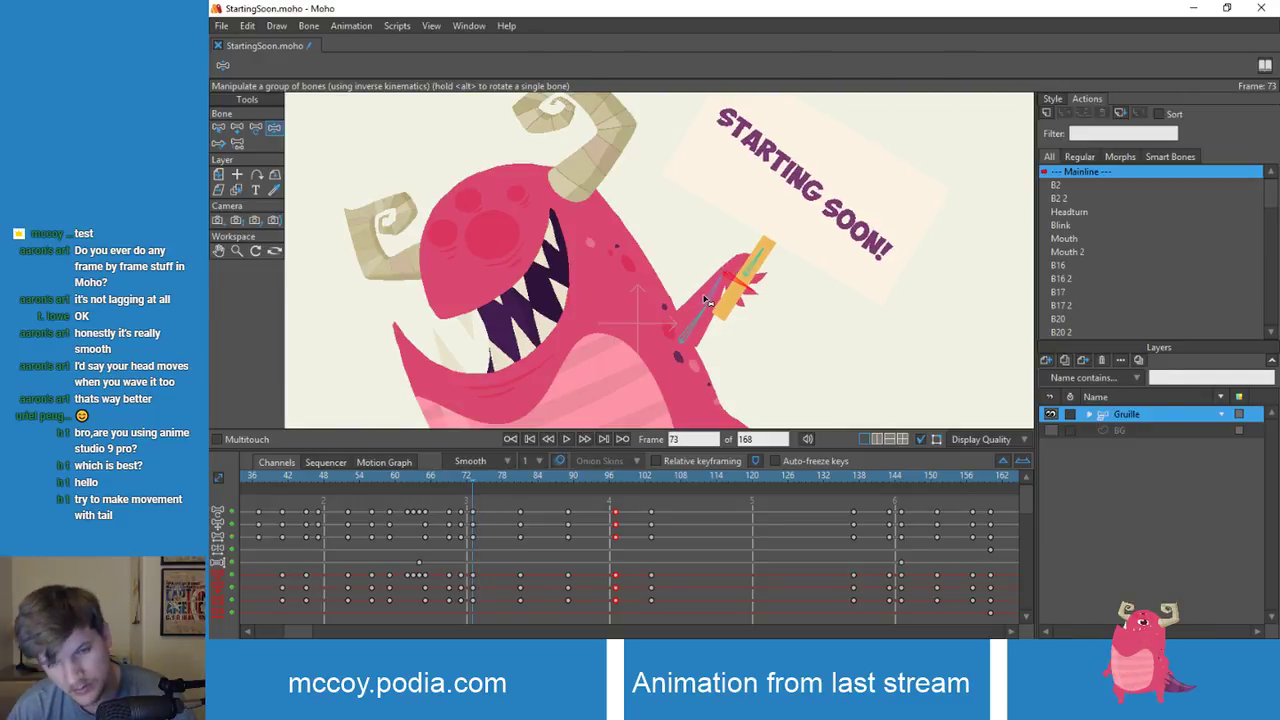
key(z)
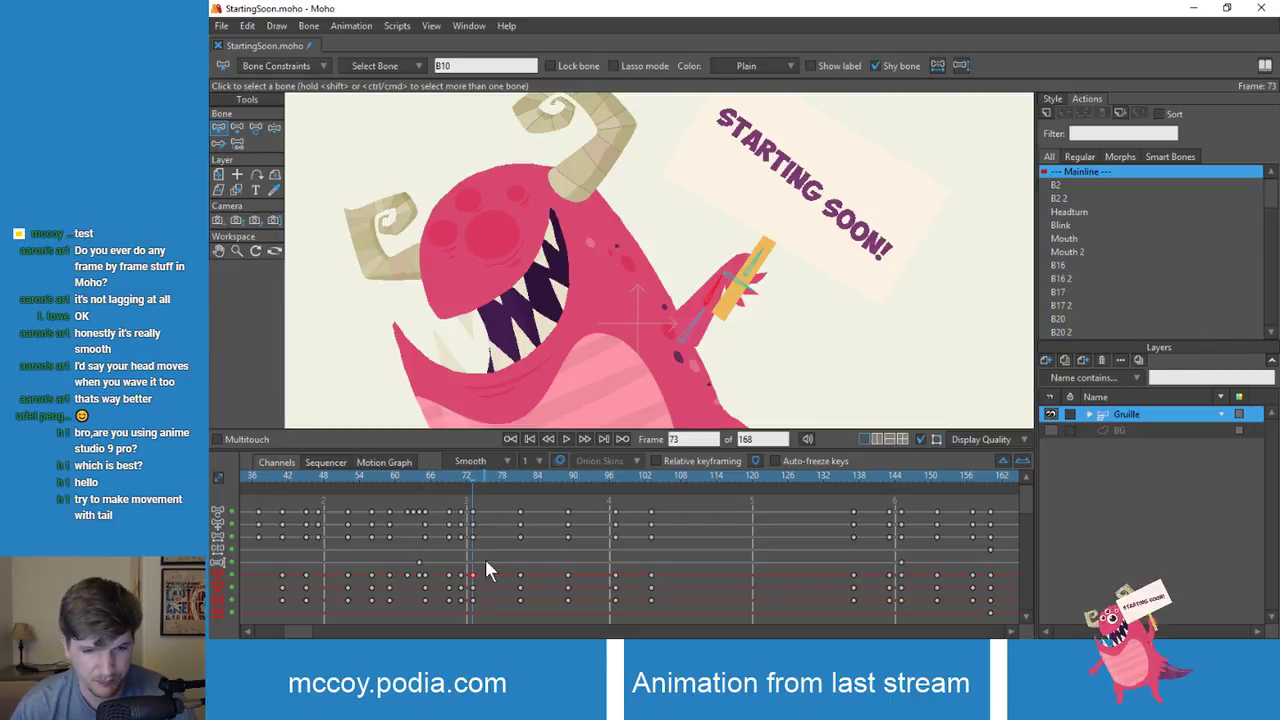
click(503, 478)
drag(505, 482, 568, 493)
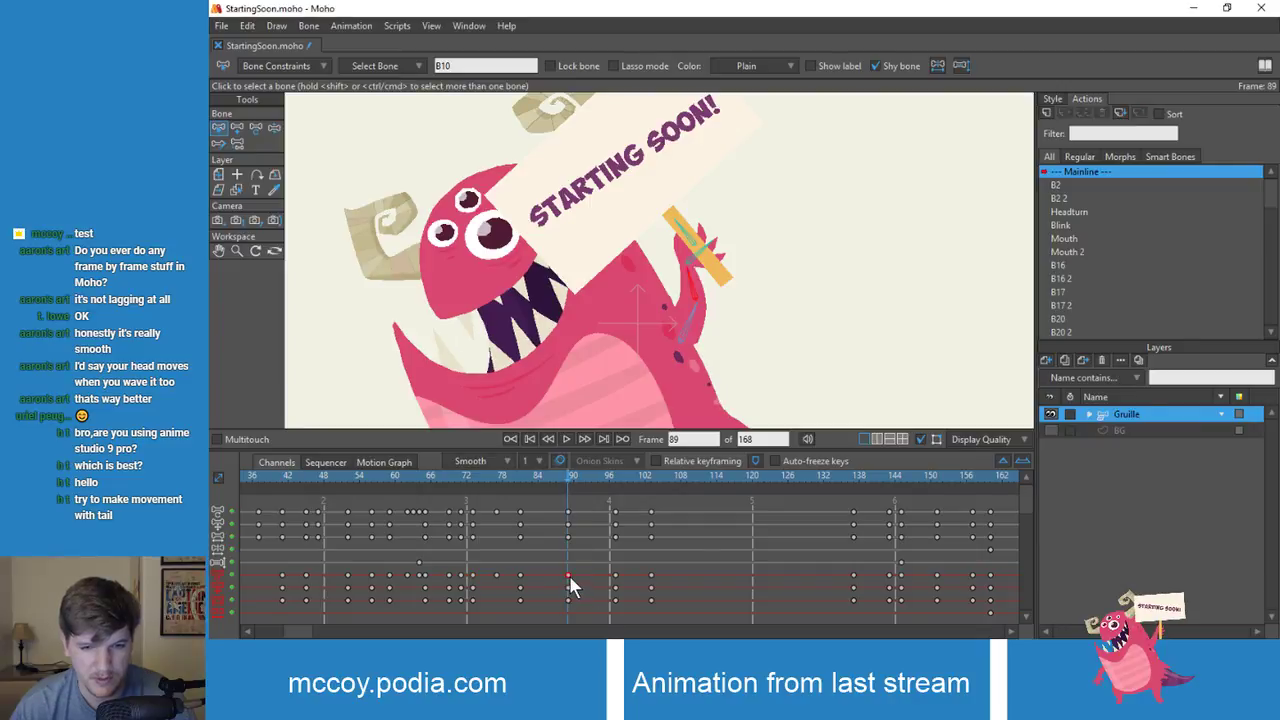
click(590, 476)
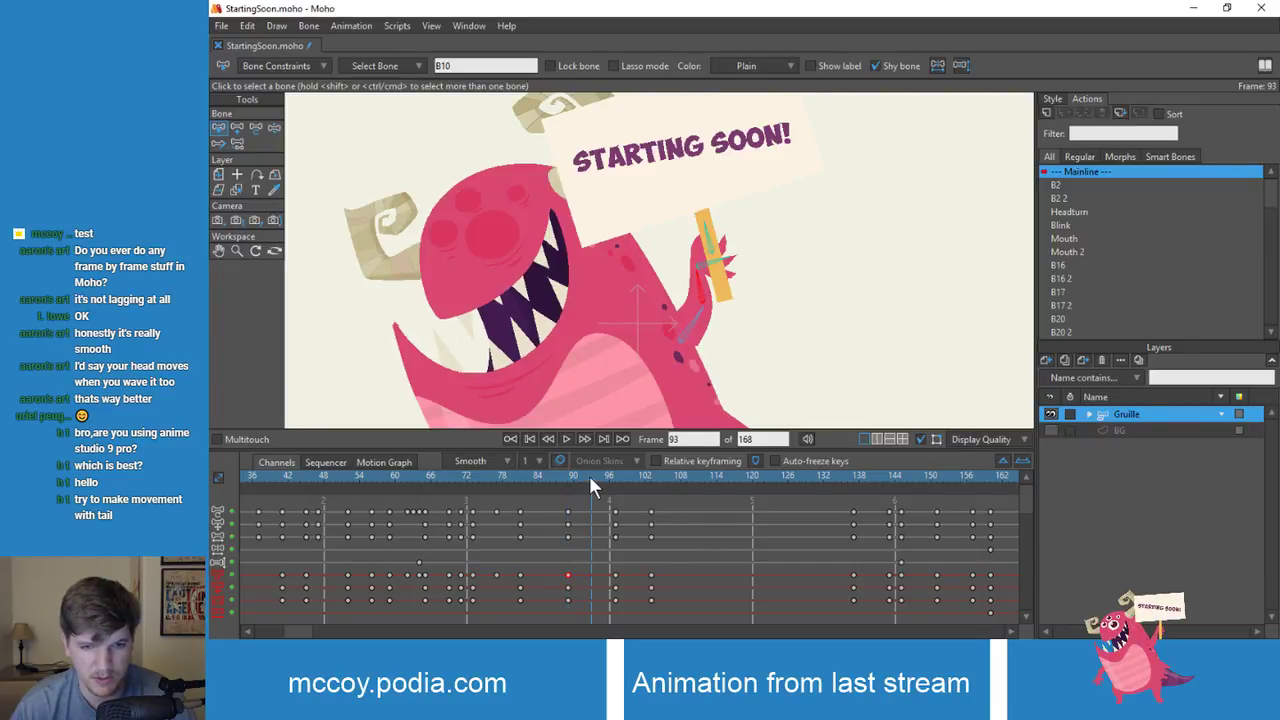
mouse_move(589, 475)
mouse_down()
mouse_move(559, 478)
mouse_move(614, 485)
mouse_move(559, 485)
mouse_move(600, 493)
mouse_move(564, 492)
mouse_move(592, 484)
mouse_up()
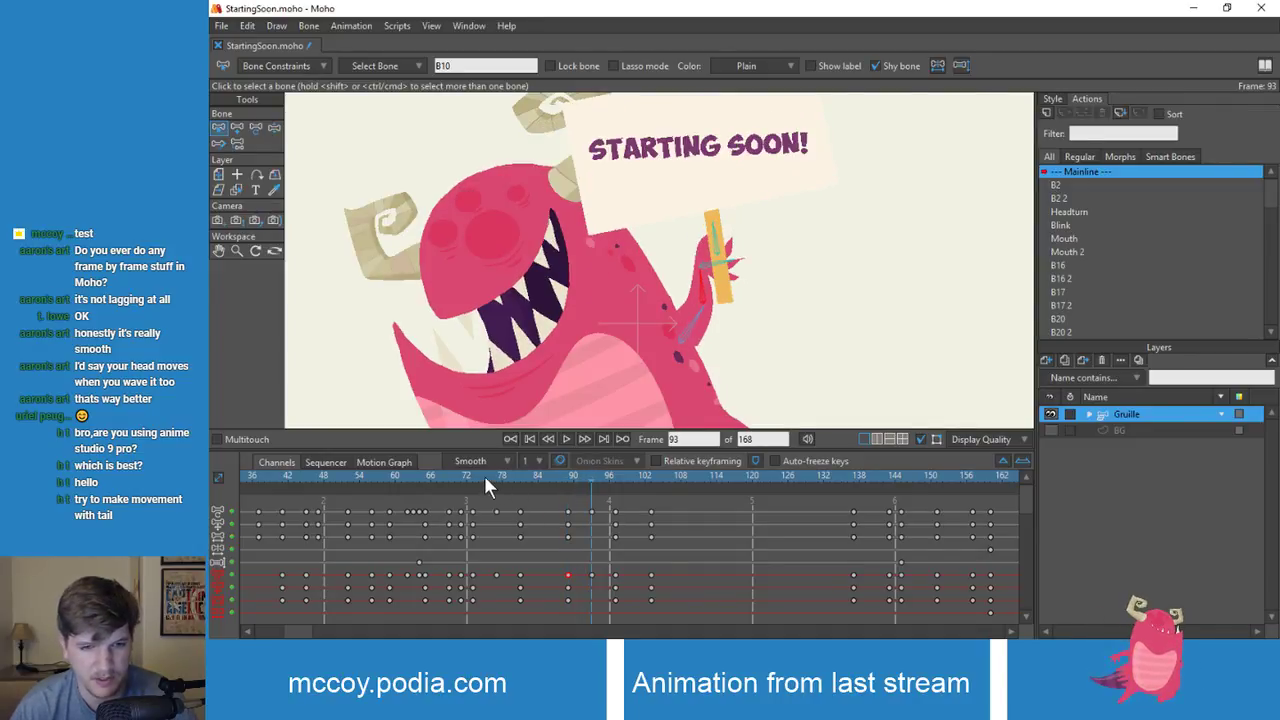
mouse_move(484, 475)
mouse_down()
mouse_move(605, 489)
mouse_move(507, 475)
mouse_up()
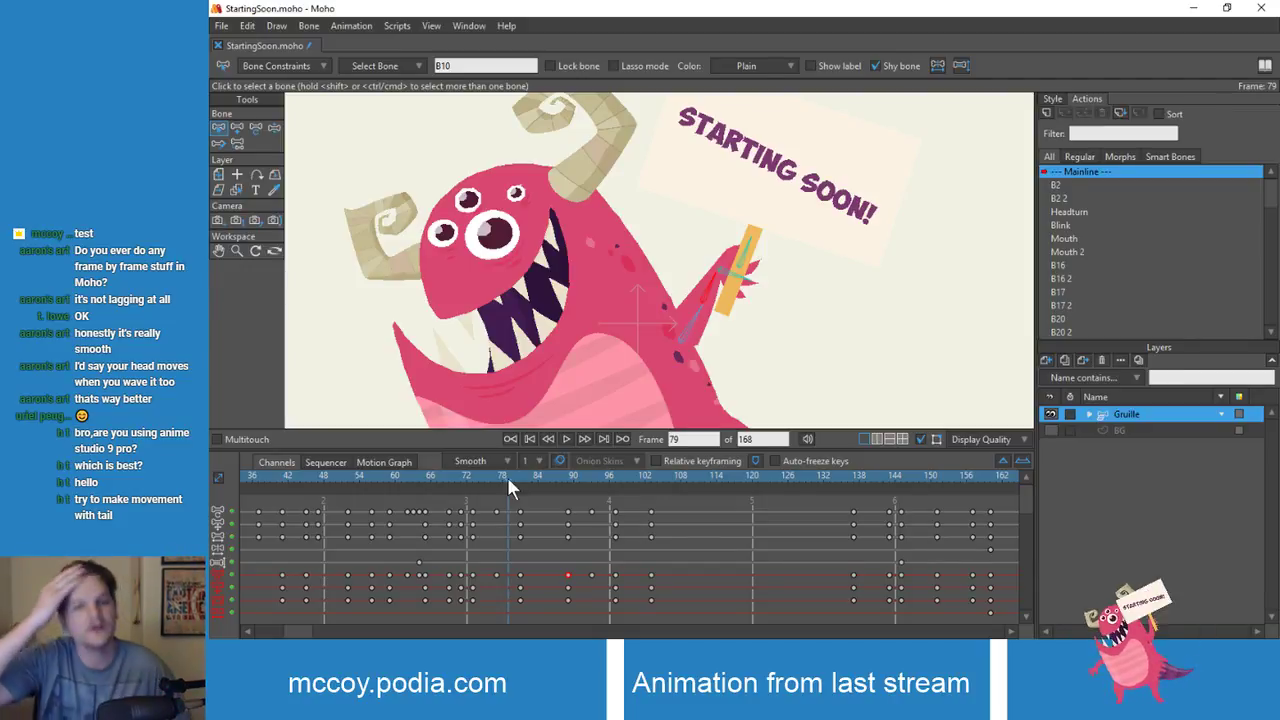
click(467, 478)
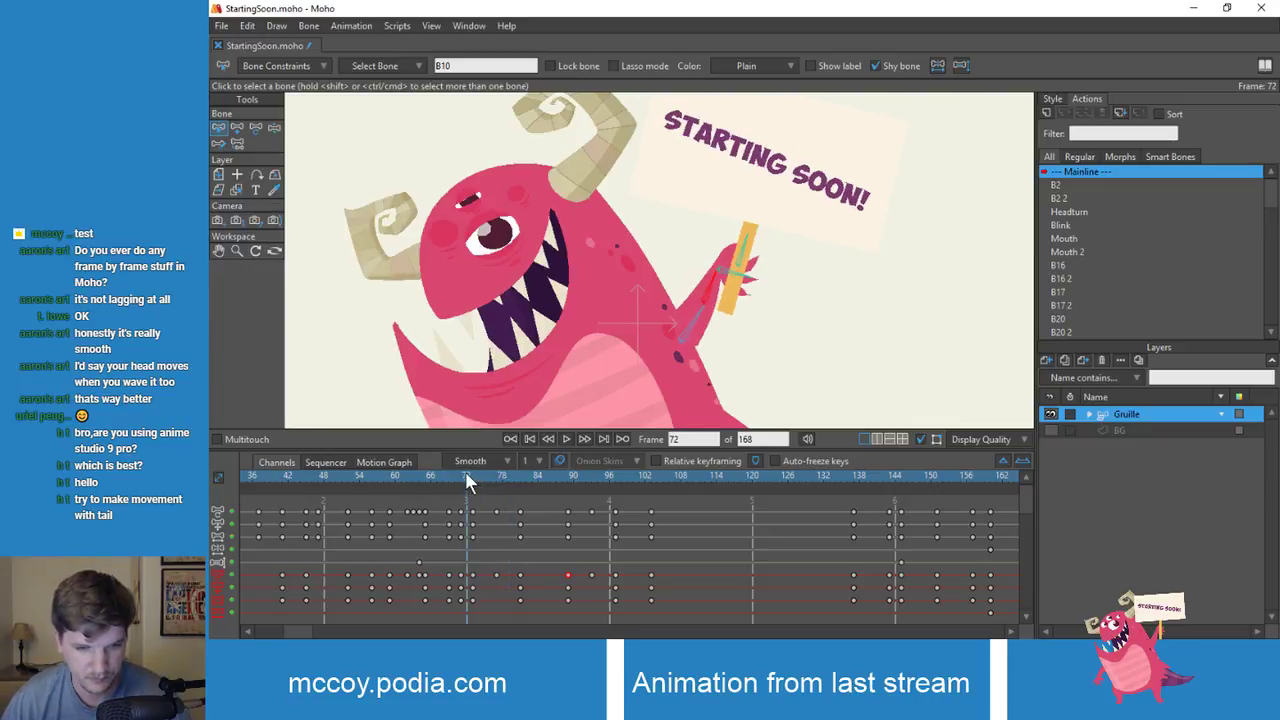
drag(469, 473, 555, 488)
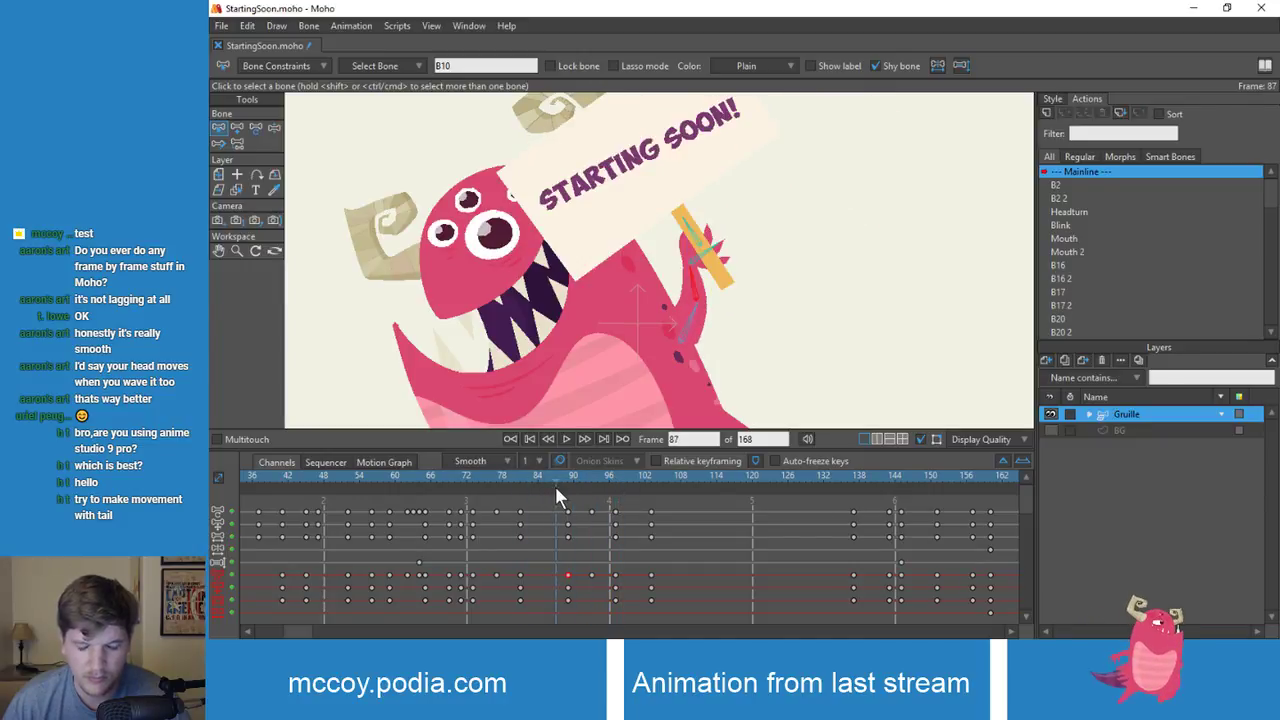
click(483, 478)
mouse_move(473, 473)
mouse_down()
mouse_move(567, 479)
mouse_move(471, 478)
mouse_up()
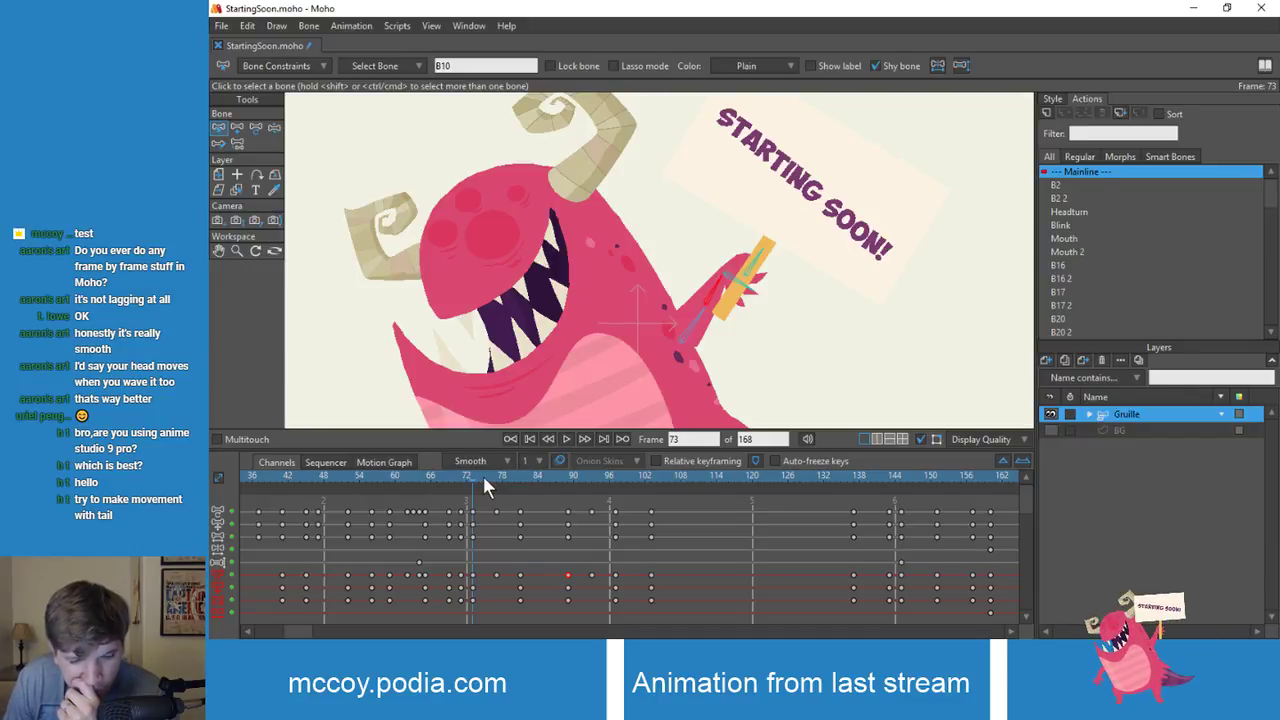
Step: Select the sign-holding arm's bones and delete their wave keys at frames 77, 81, 93 and 97
click(703, 331)
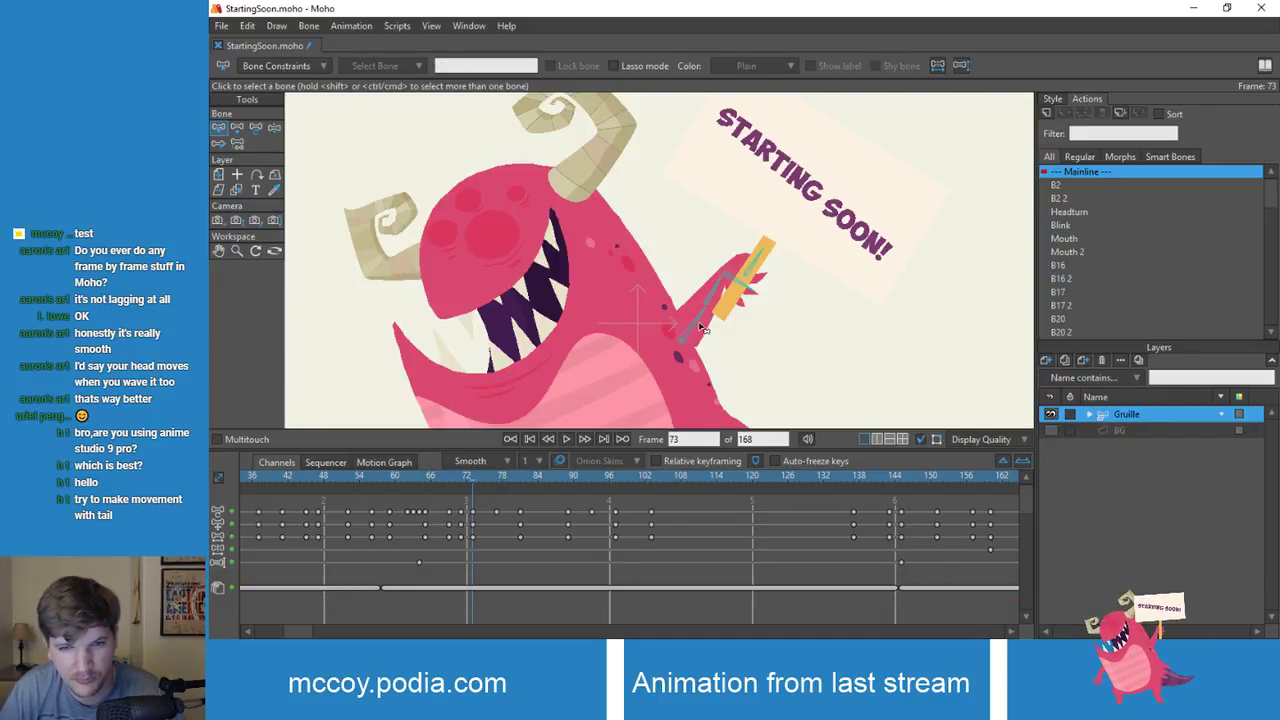
click(703, 320)
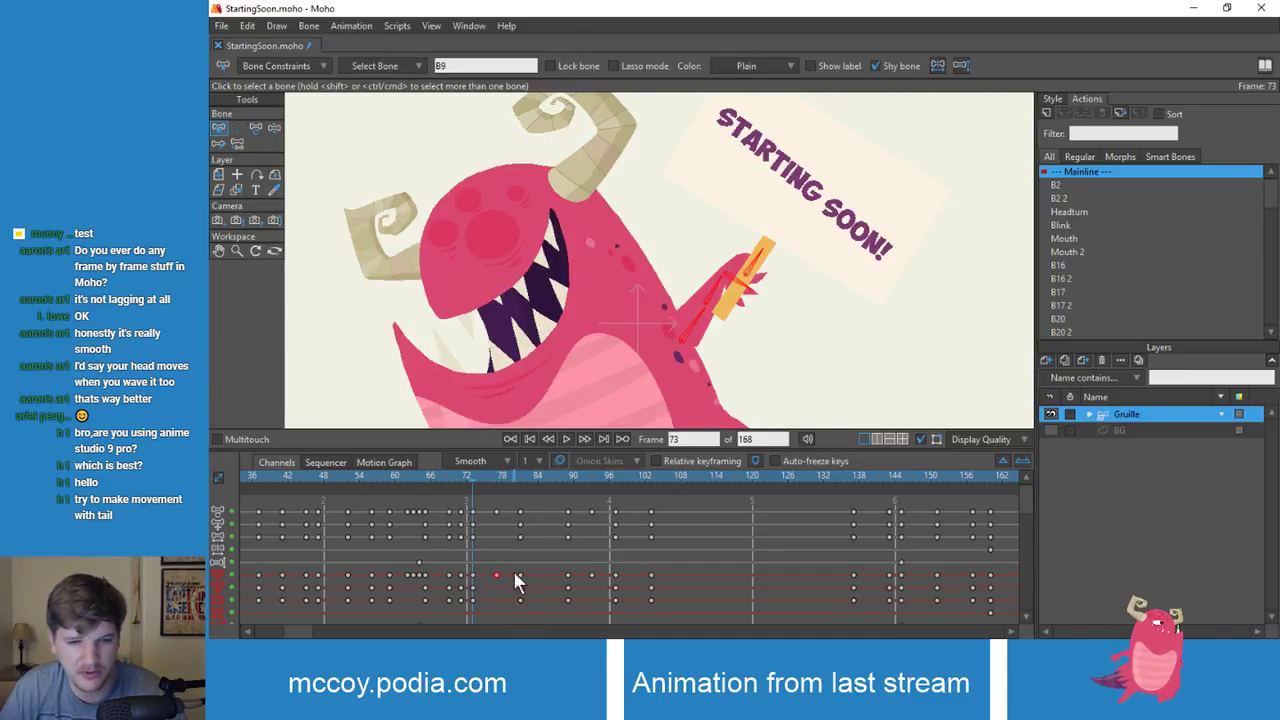
key(Delete)
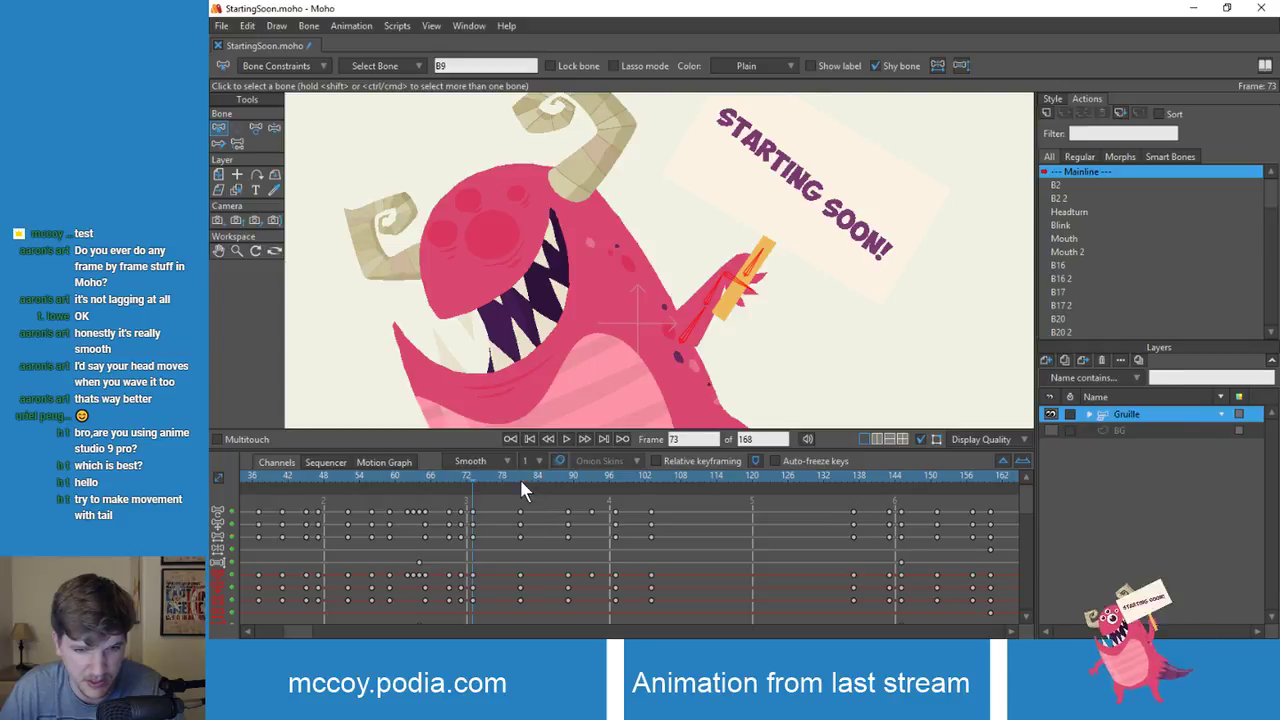
drag(520, 479, 592, 488)
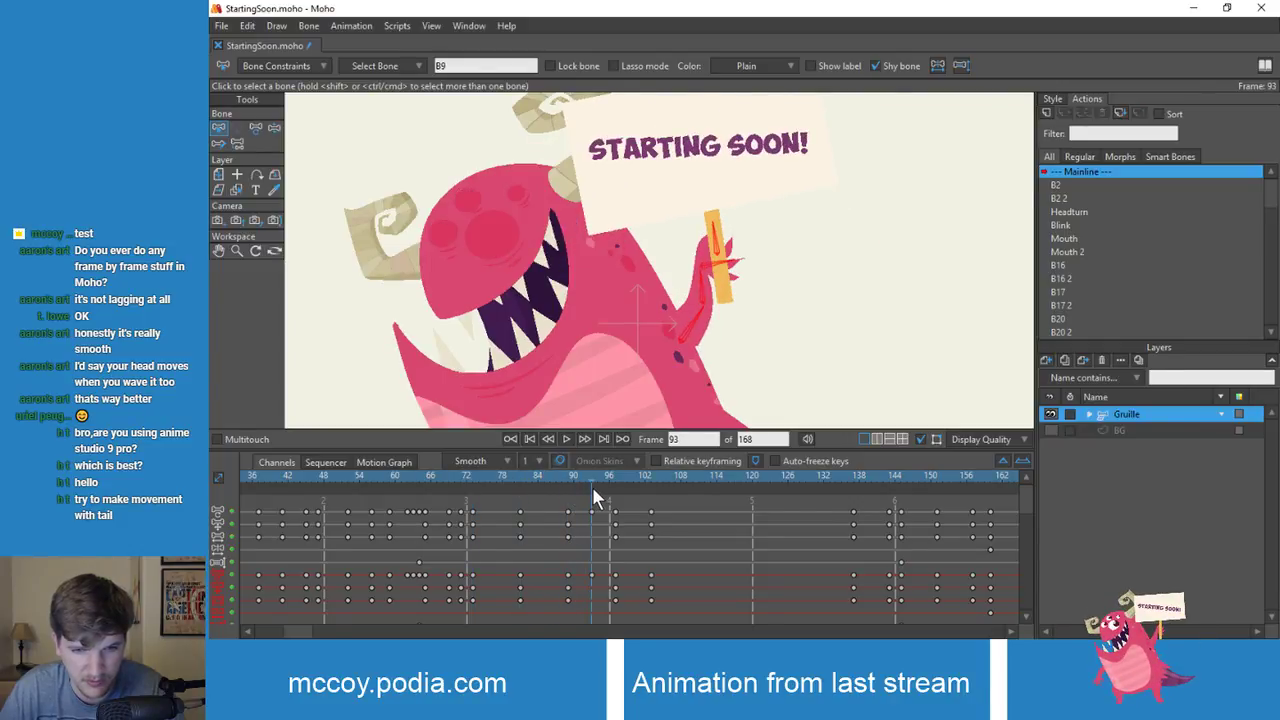
click(614, 478)
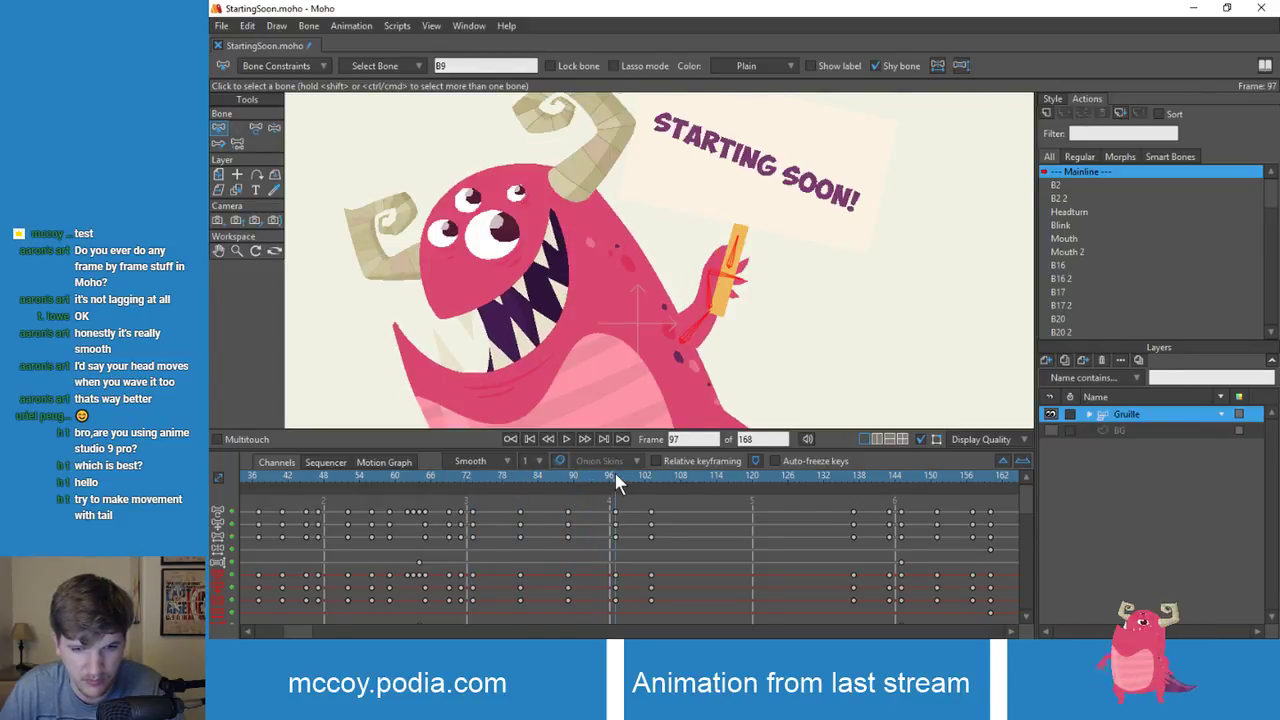
drag(615, 477, 556, 484)
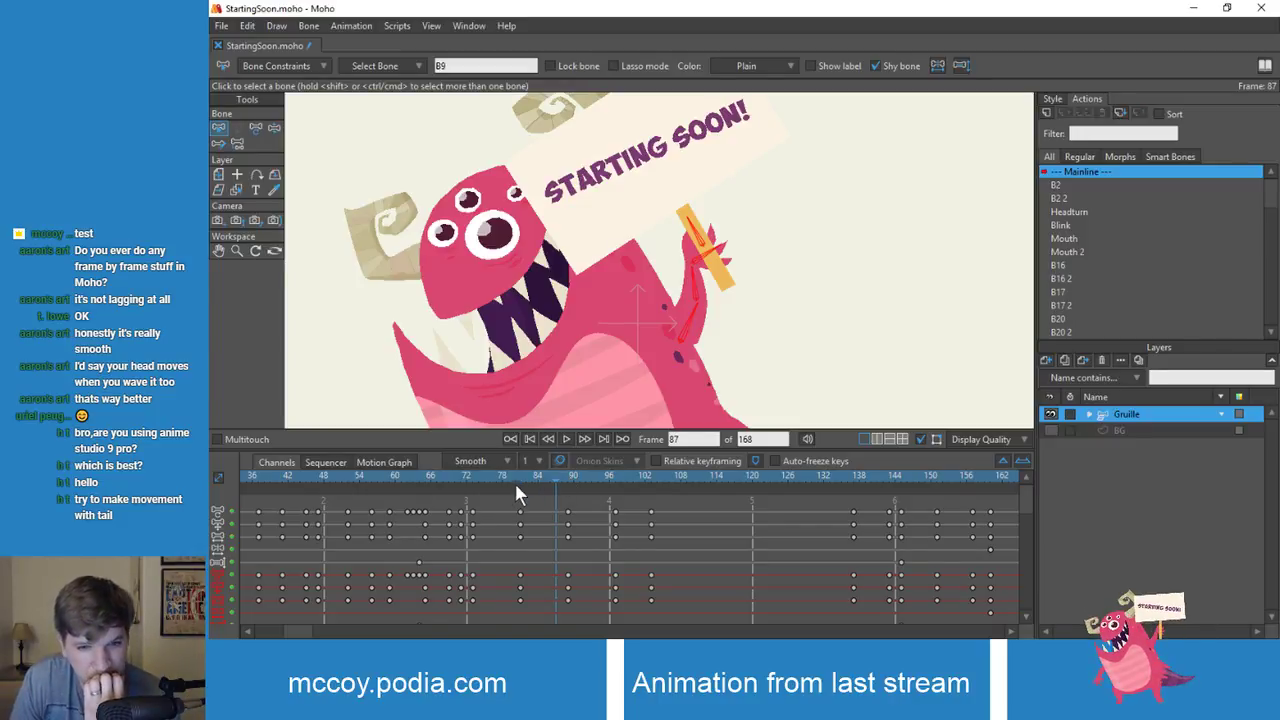
drag(493, 478, 529, 618)
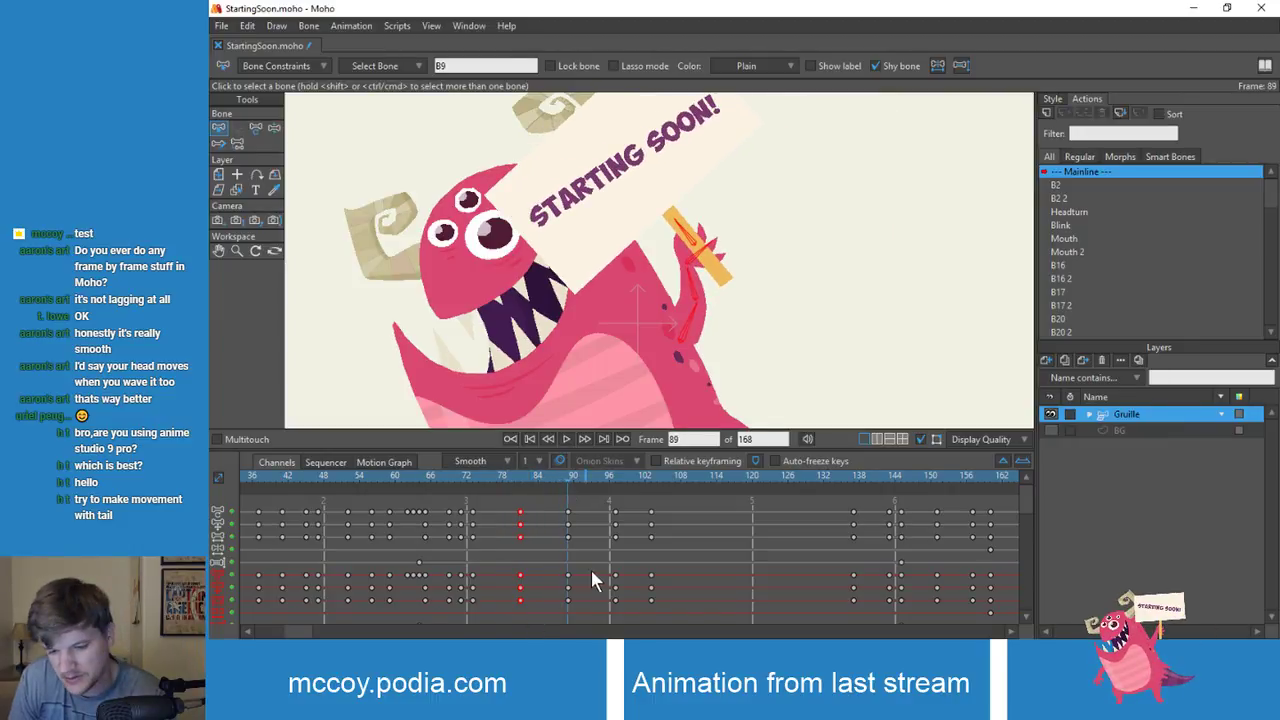
key(Delete)
Step: Move the arm keys at frame 89 to frame 87 and those at frame 103 to frame 101
drag(578, 482, 472, 498)
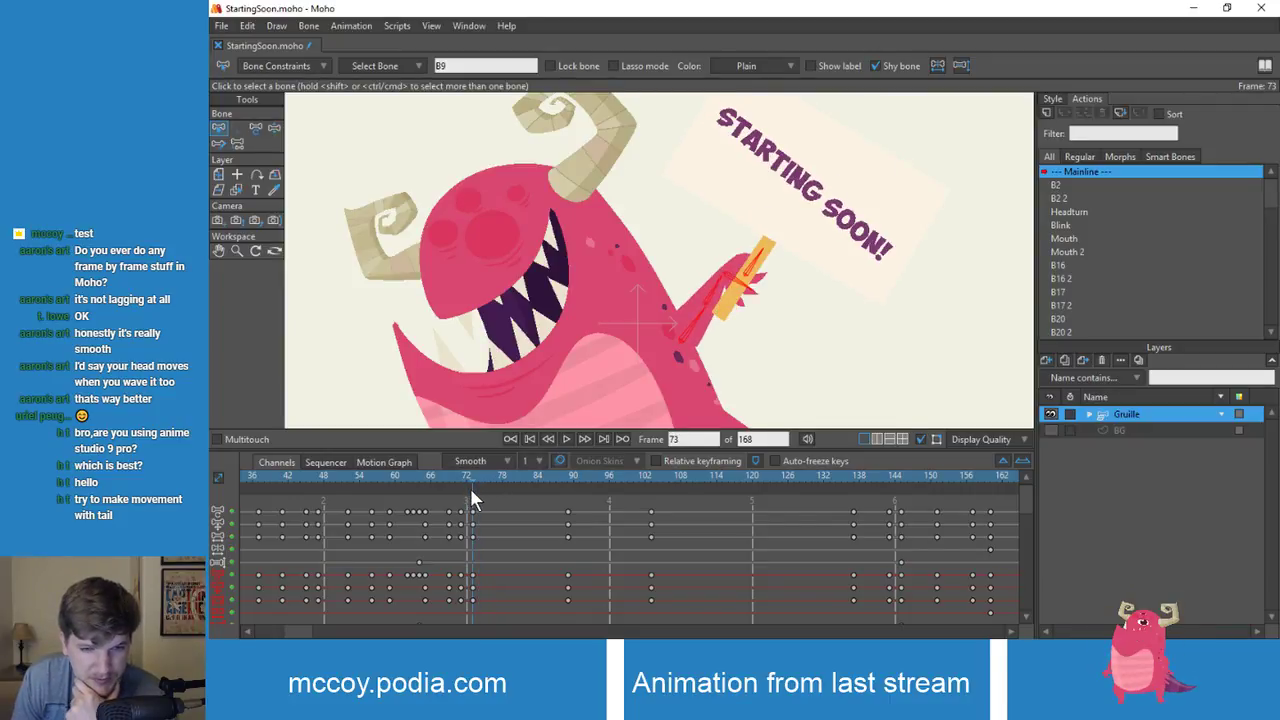
drag(470, 488, 555, 601)
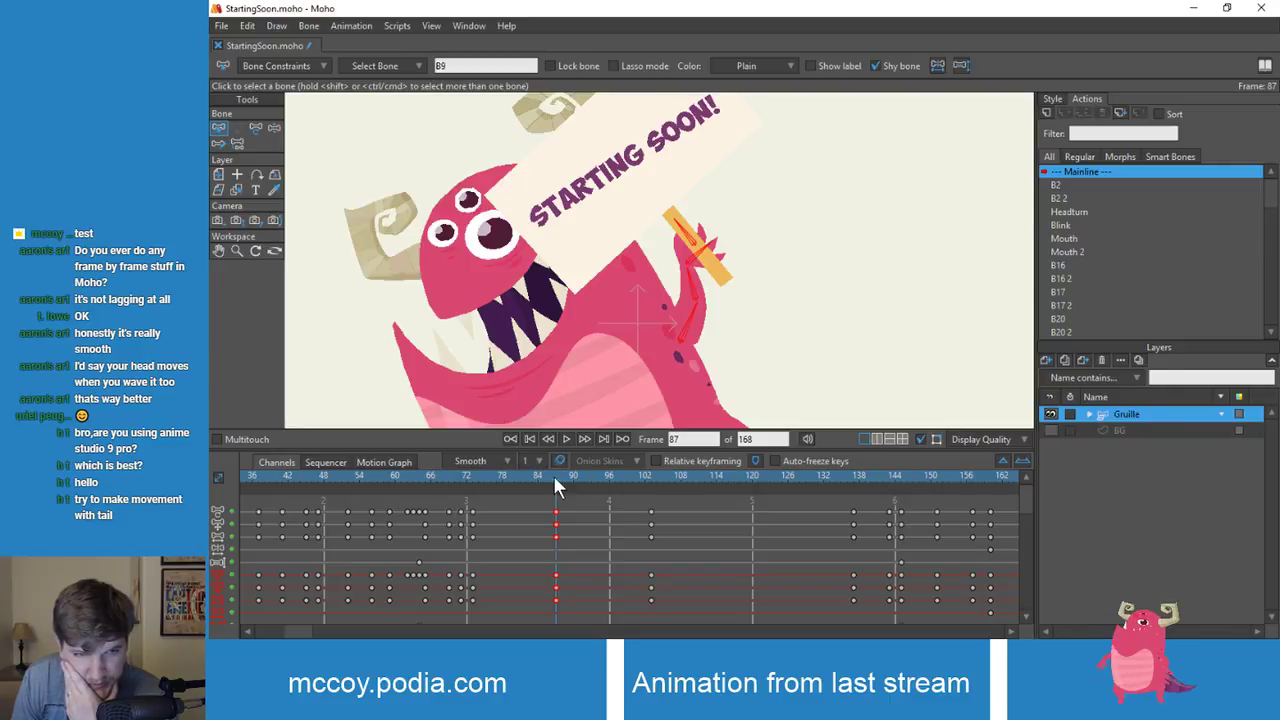
drag(556, 482, 663, 614)
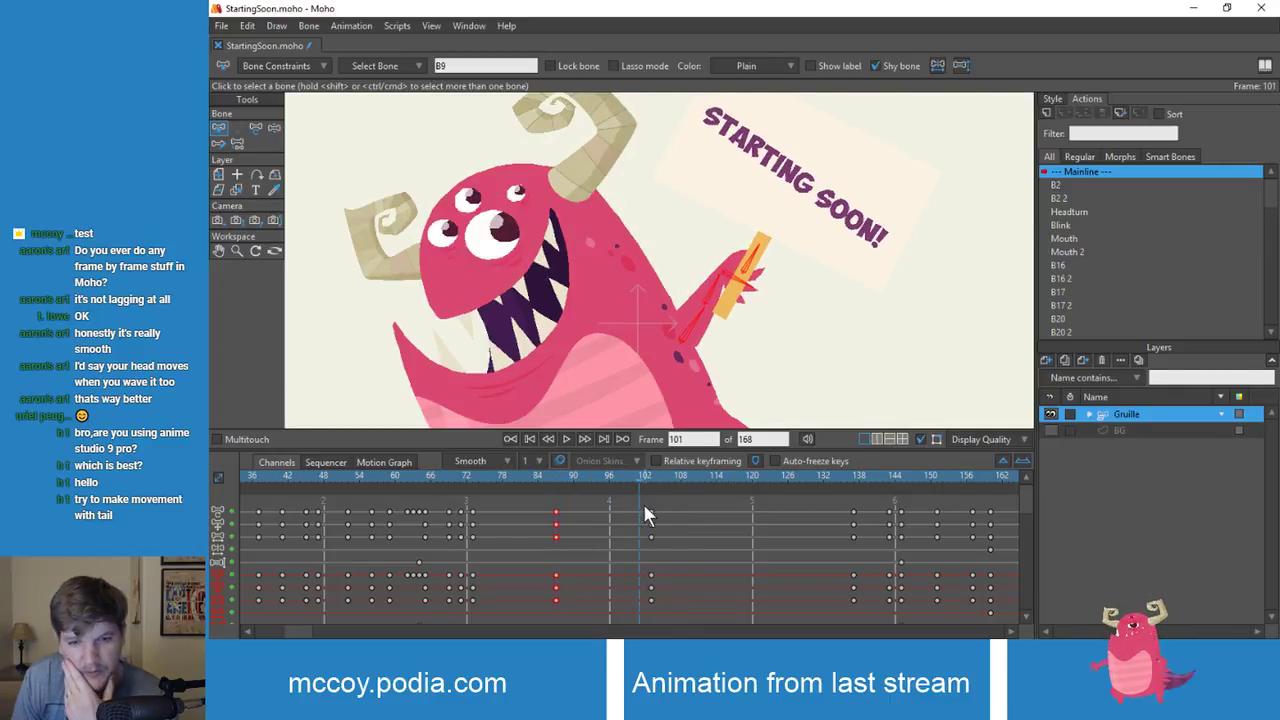
Step: Key in-between forearm poses, rotating it slightly away from the head at frame 81 and toward the head at frame 95
drag(652, 517, 521, 498)
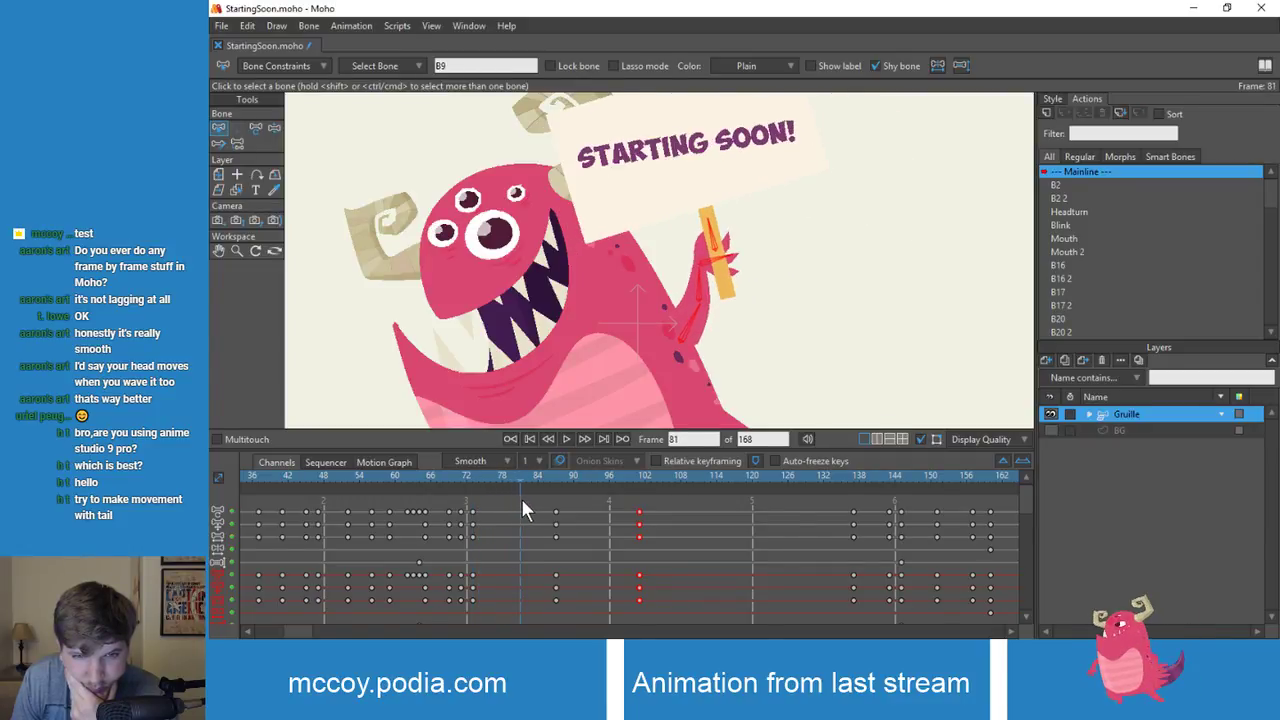
click(705, 293)
key(z)
drag(705, 293, 712, 290)
drag(531, 485, 606, 497)
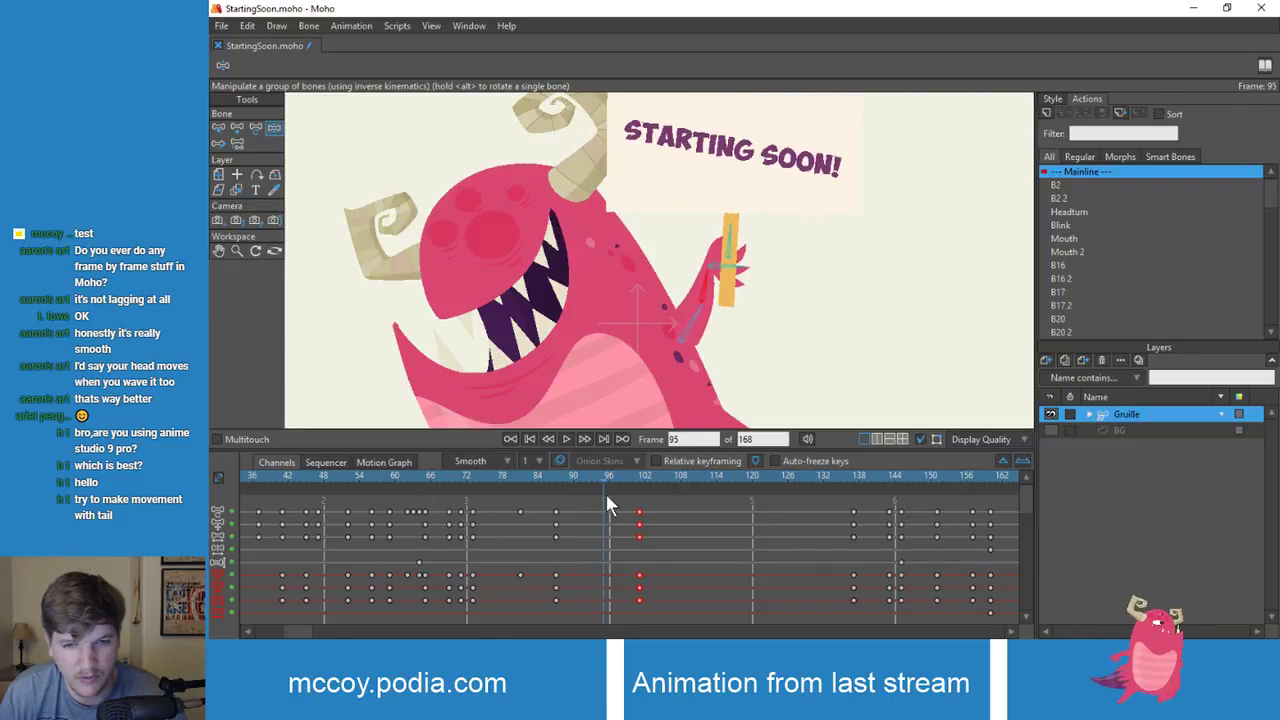
drag(704, 283, 699, 282)
Step: Flip repeatedly between the key poses at frames 87 and 95 to compare the forearm and sign positions
key(alt+Left)
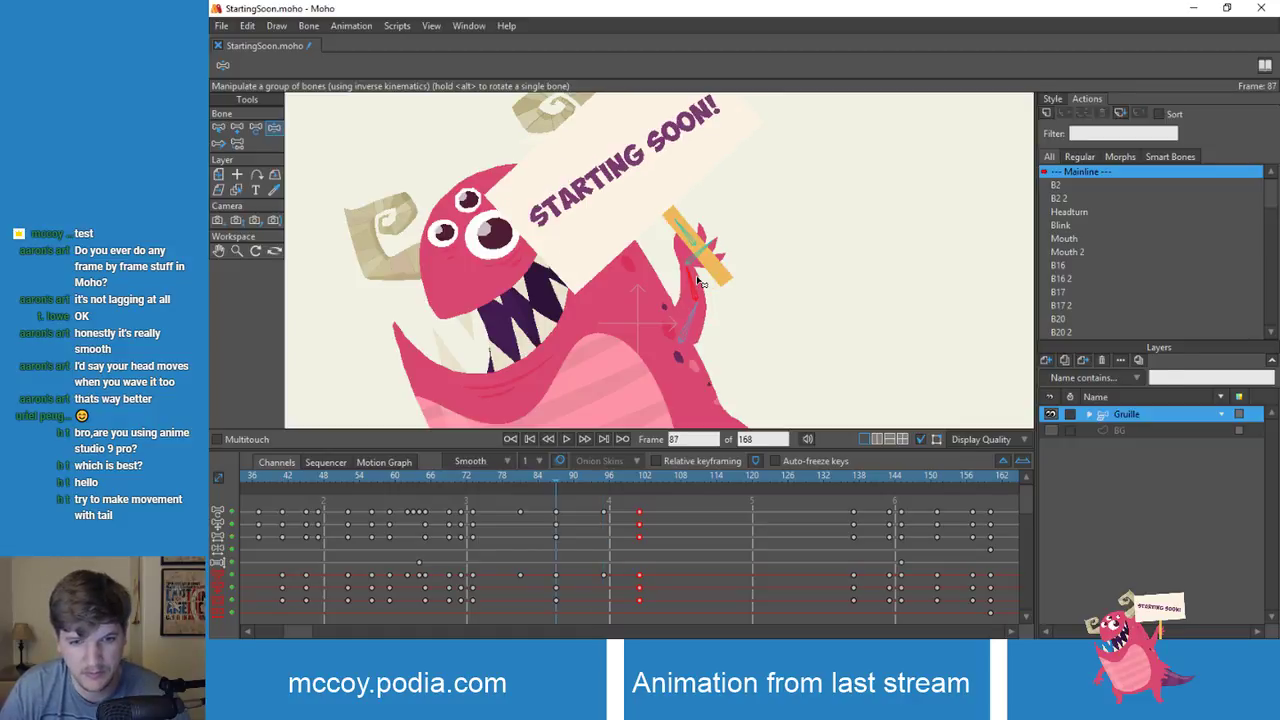
key(alt+Right)
key(alt+Left)
key(alt+Right)
key(alt+Left)
key(alt+Right)
key(alt+Left)
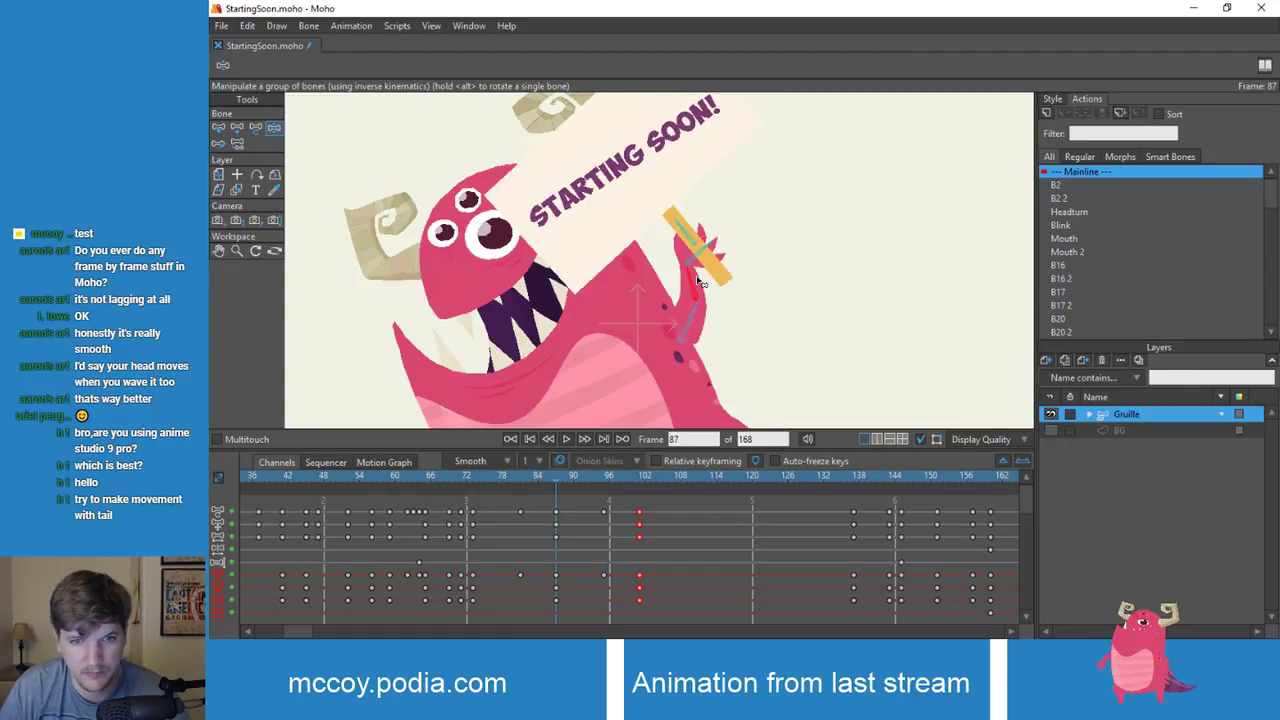
key(alt+Right)
key(alt+Left)
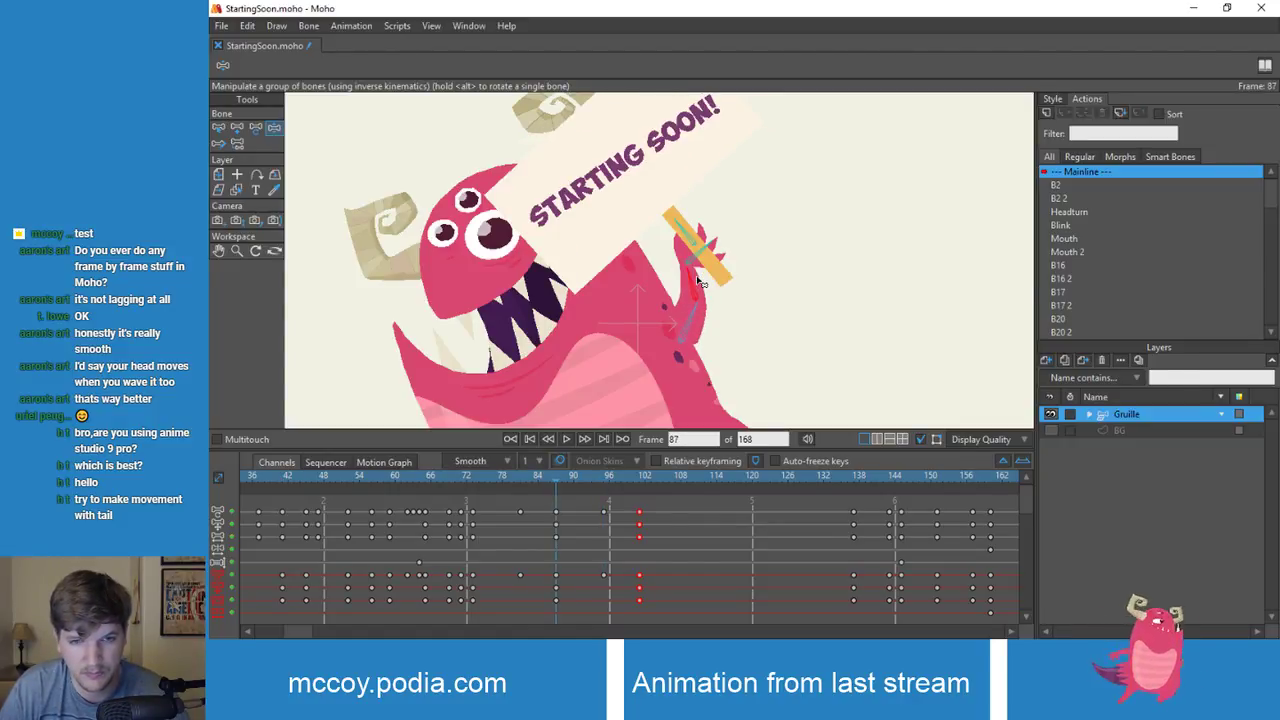
key(alt+Right)
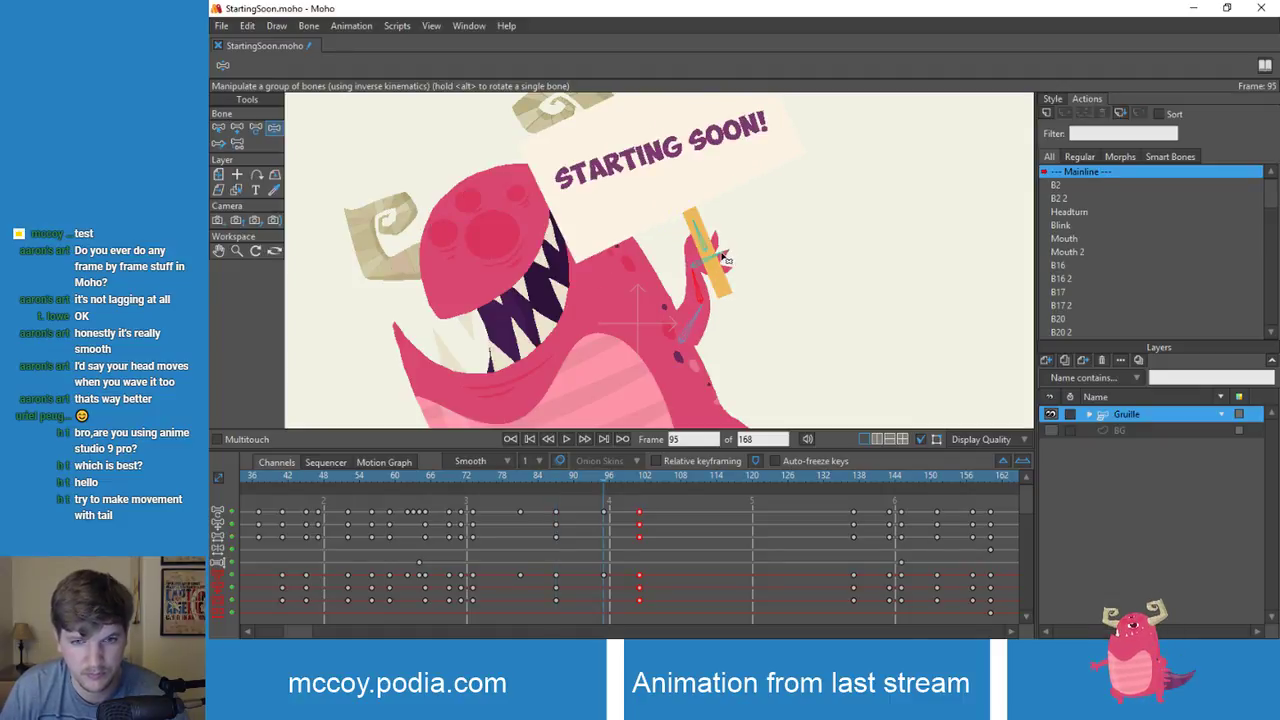
Step: Rotate the hand at frame 95 so the sign tilts further toward the head, checking the motion back to frame 88
drag(726, 260, 722, 254)
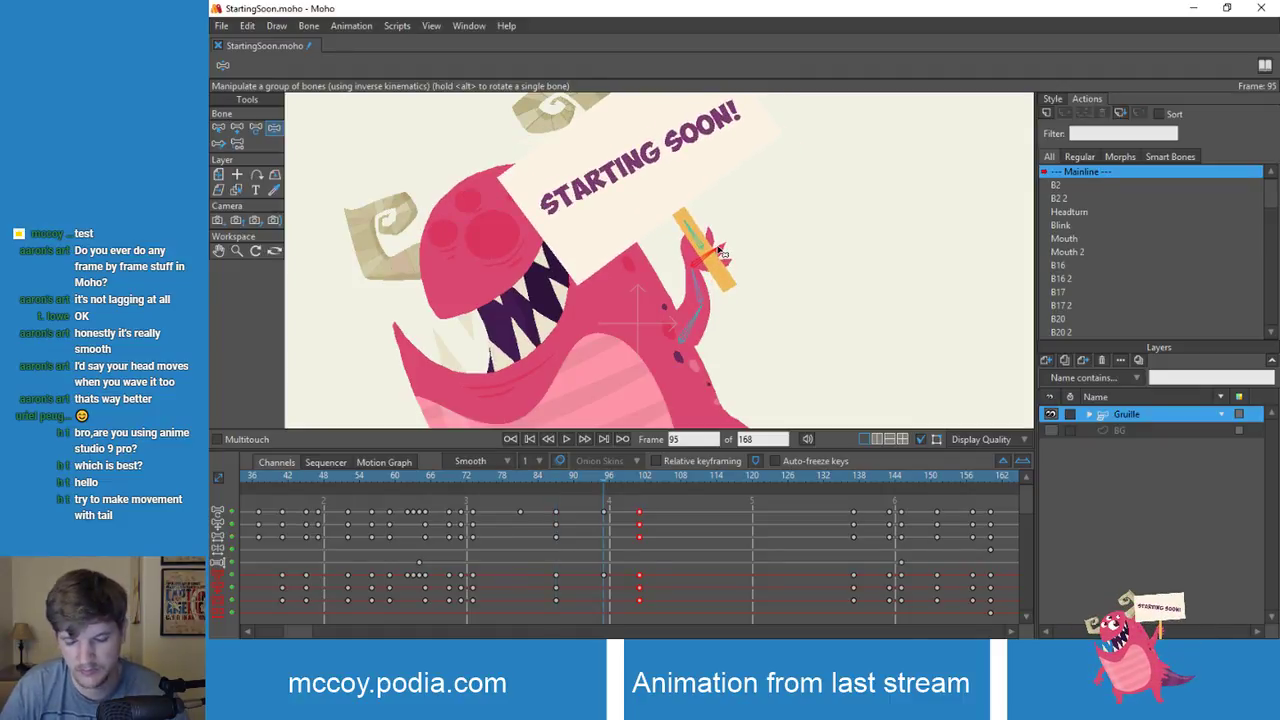
key(Left)
key(Left)
key(Left)
key(Left)
key(Left)
key(Left)
key(Left)
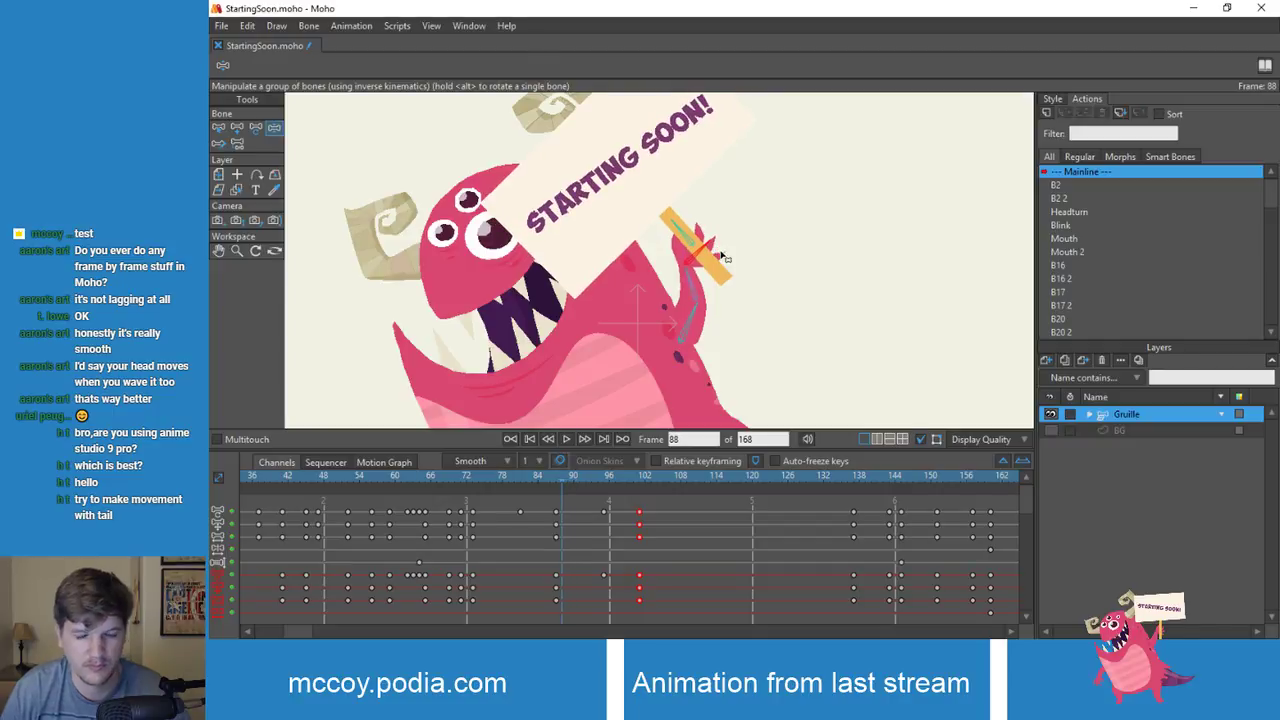
Step: Play the animation twice from frame 73 to review the revised wave
click(471, 476)
click(568, 439)
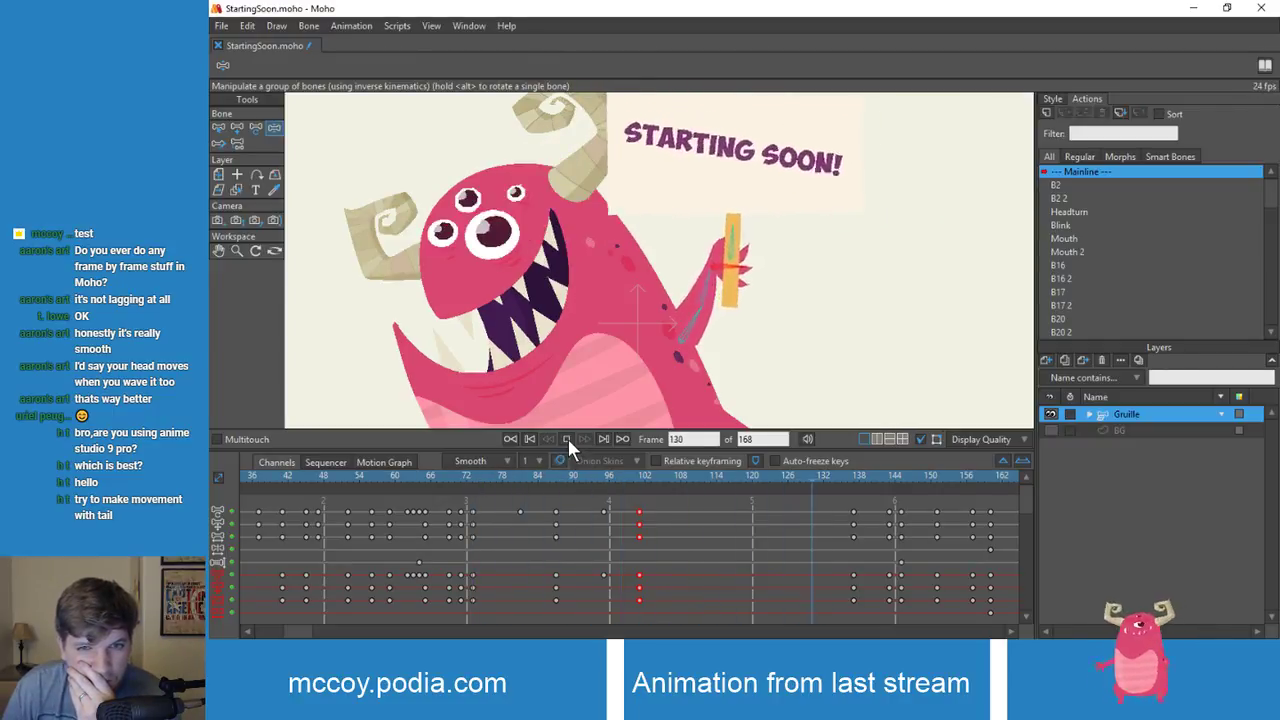
click(568, 439)
click(471, 476)
click(566, 439)
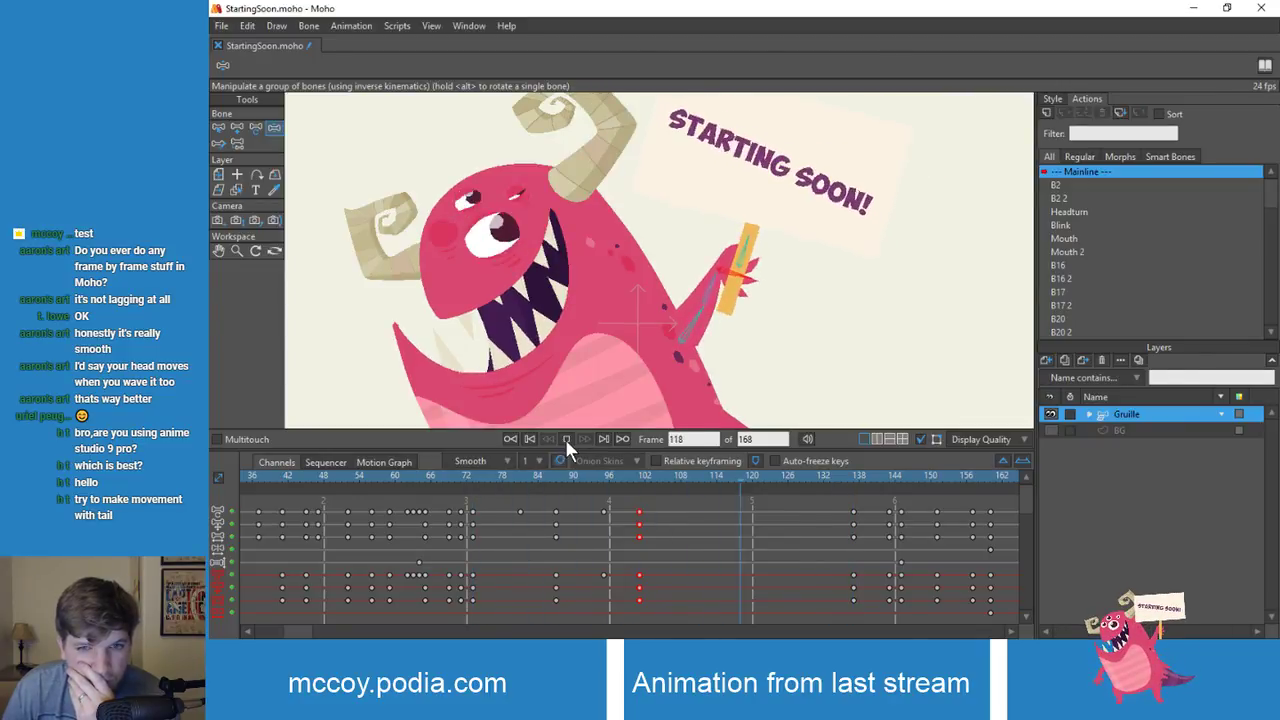
Step: Replay the sign wave from frame 73 to judge the timing of the forearm in-betweens
click(566, 439)
click(471, 476)
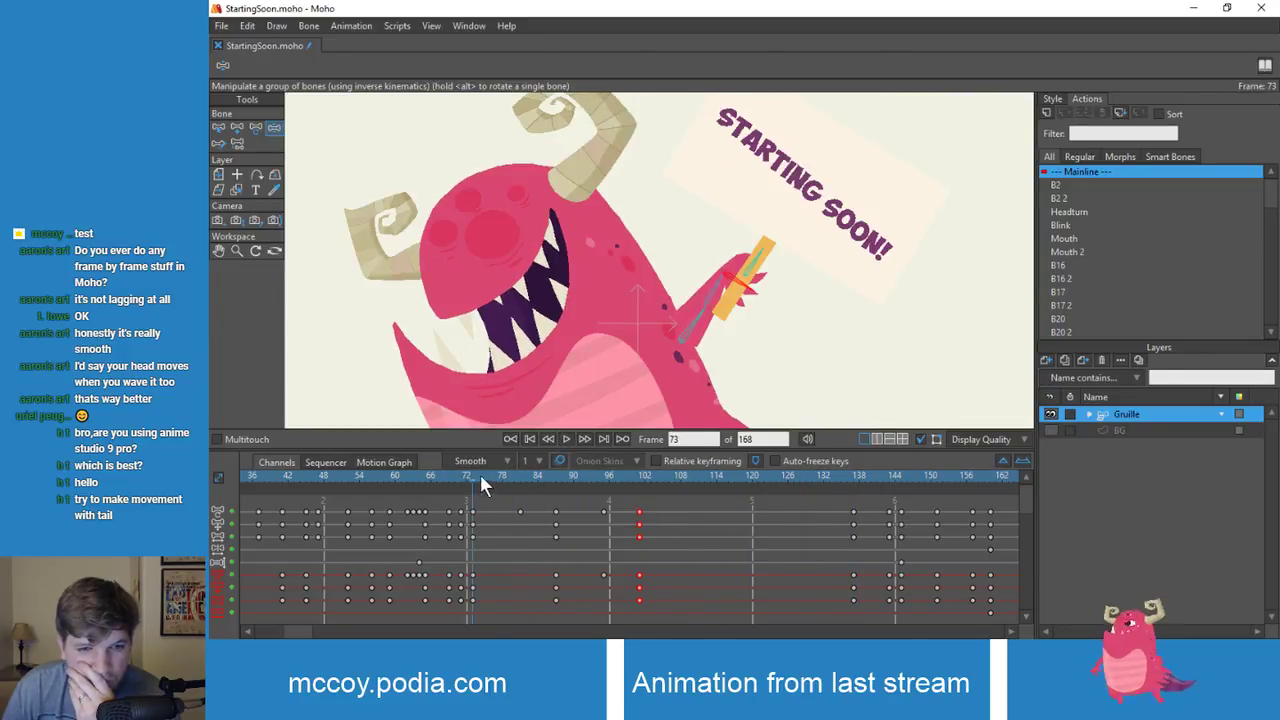
click(566, 439)
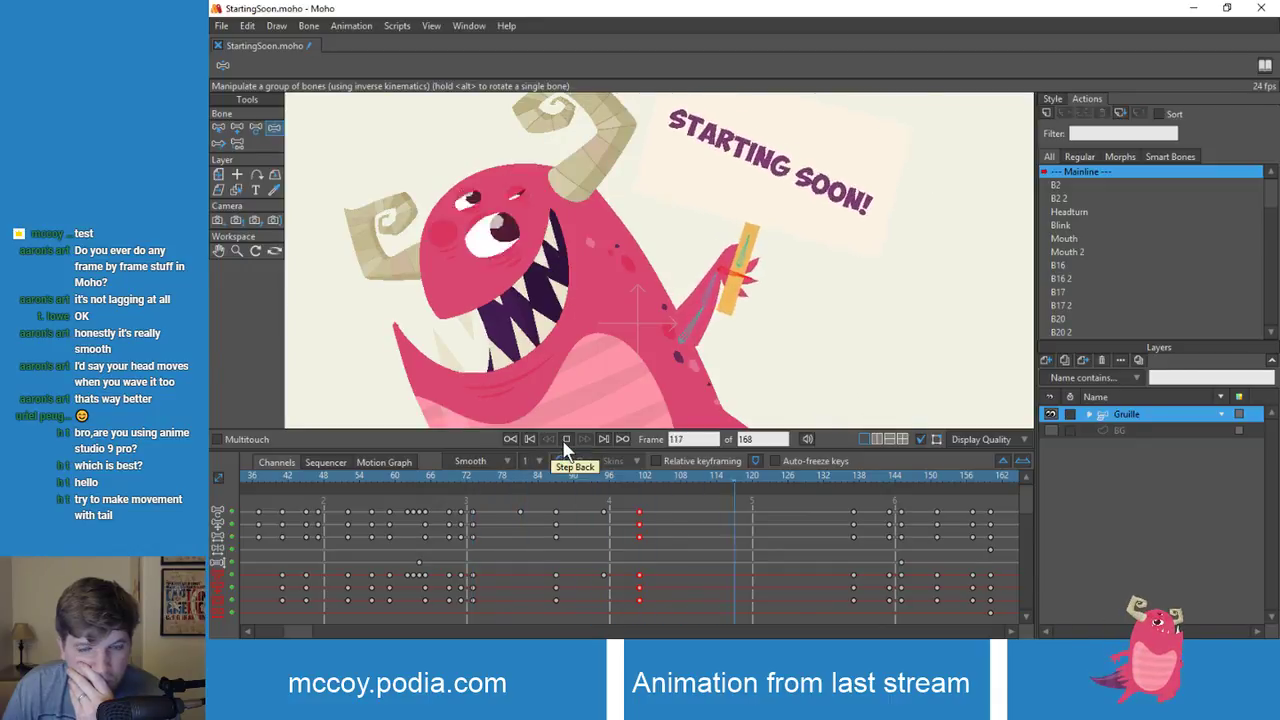
click(566, 440)
Step: Move the two in-between arm keys earlier, to frames 77 and 91, and replay from frame 73 to check the timing
drag(481, 477, 509, 488)
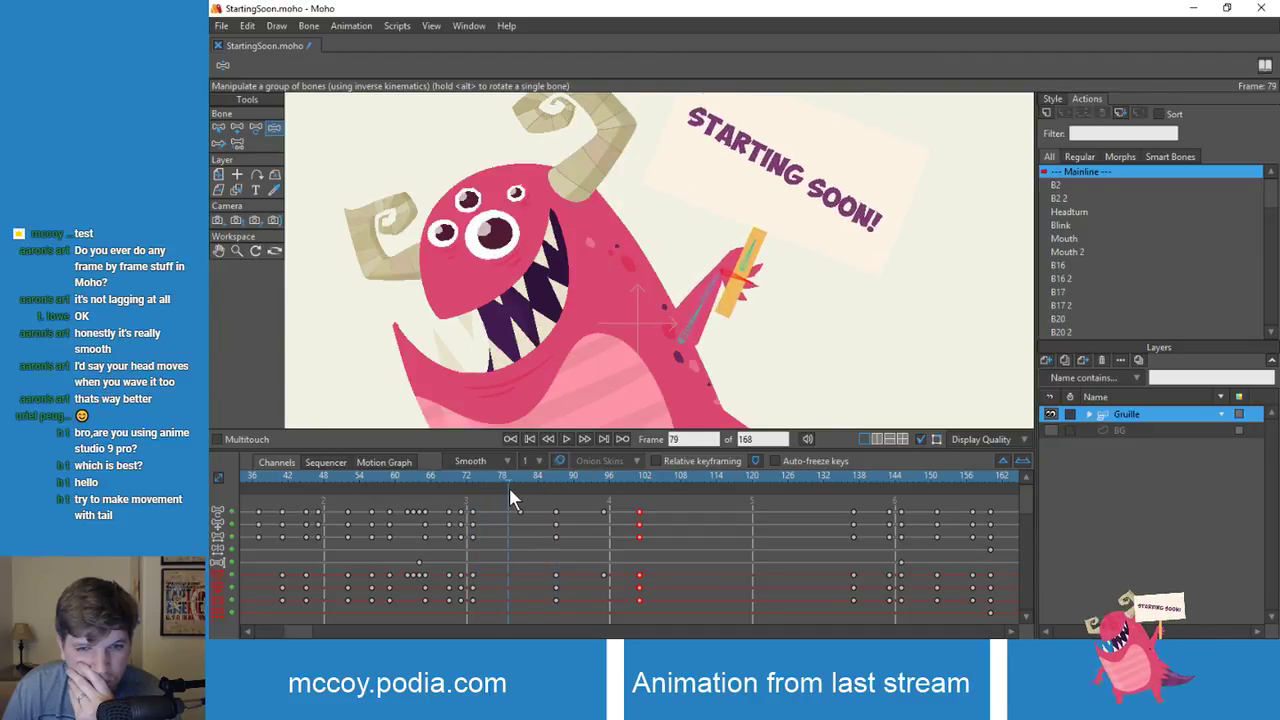
click(517, 511)
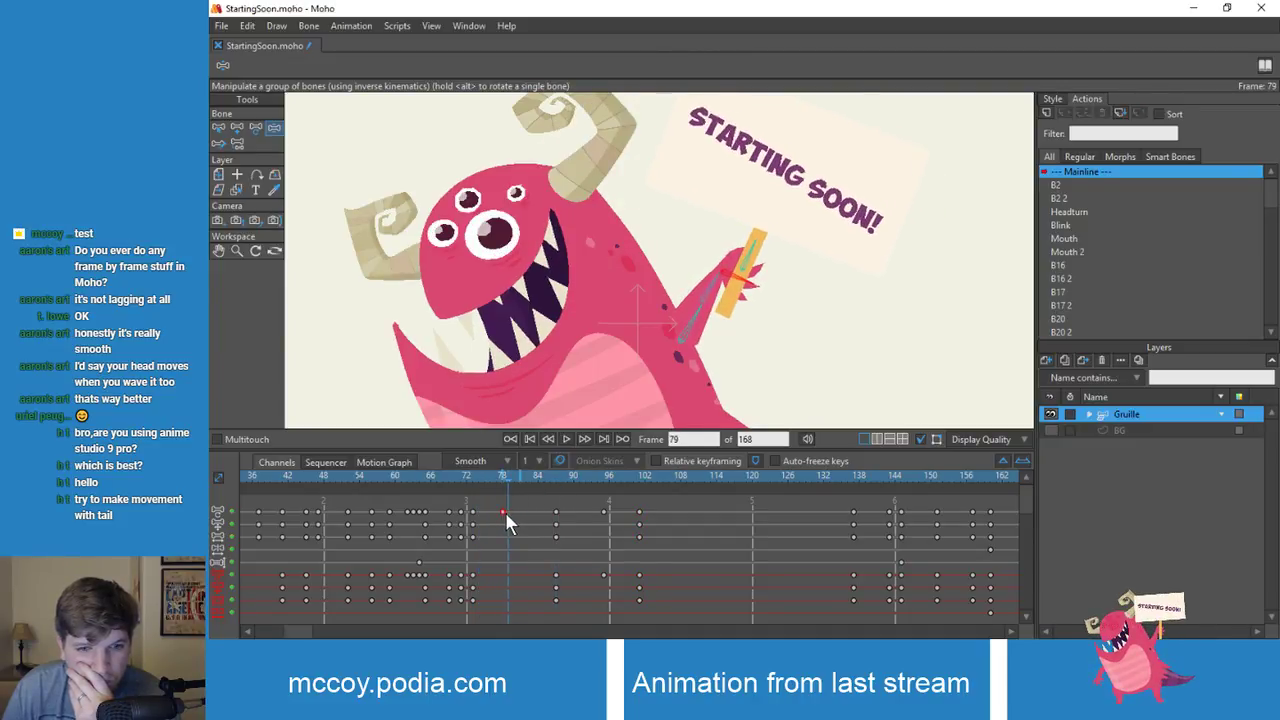
drag(502, 480, 497, 513)
click(566, 439)
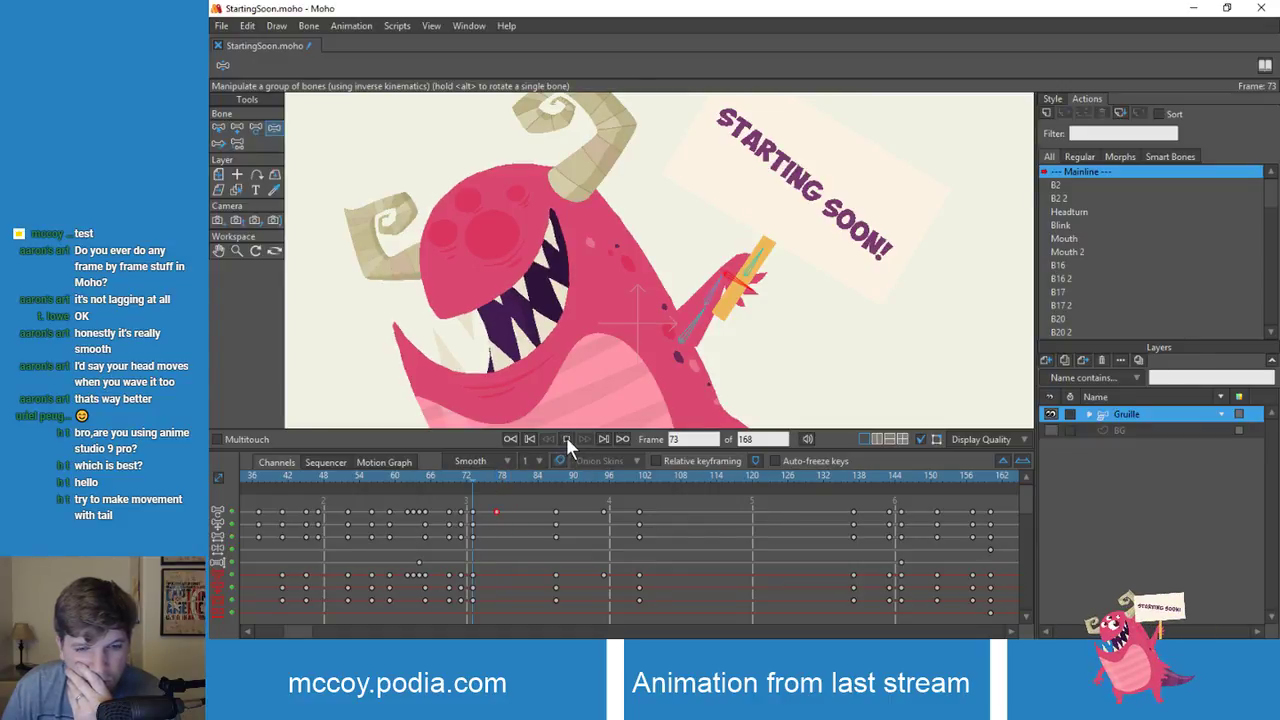
drag(505, 476, 436, 477)
click(566, 443)
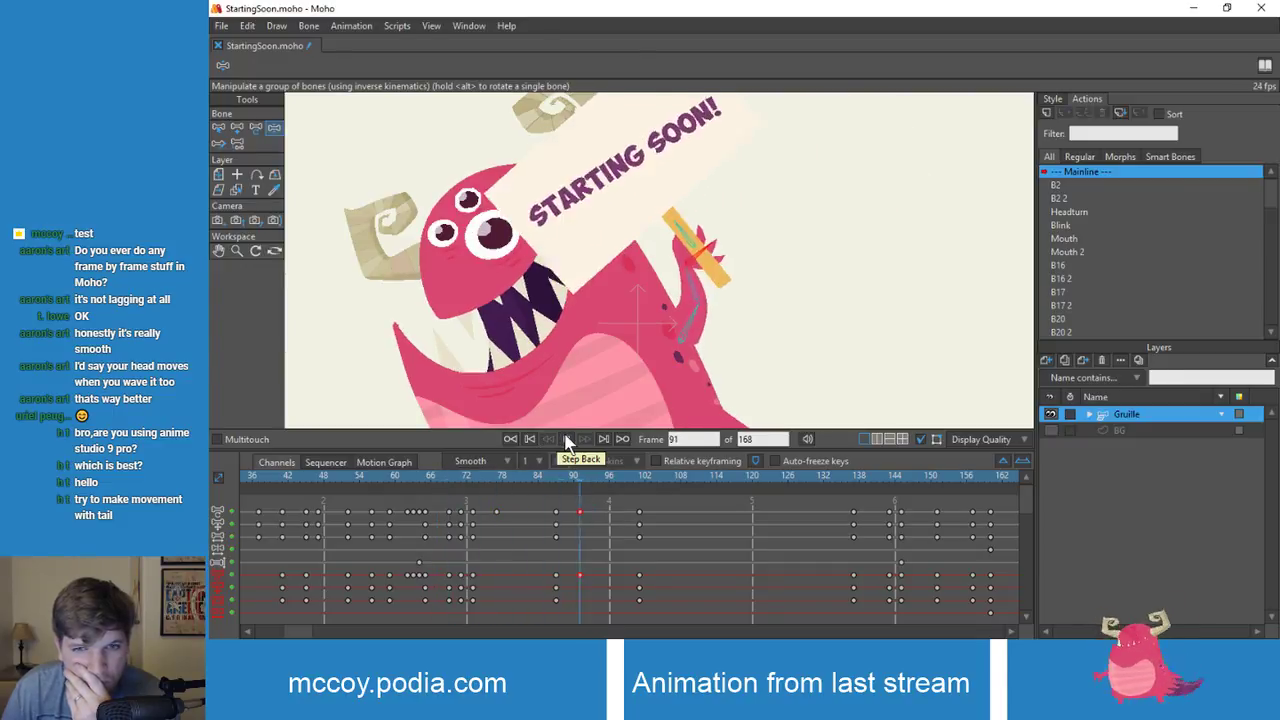
click(566, 440)
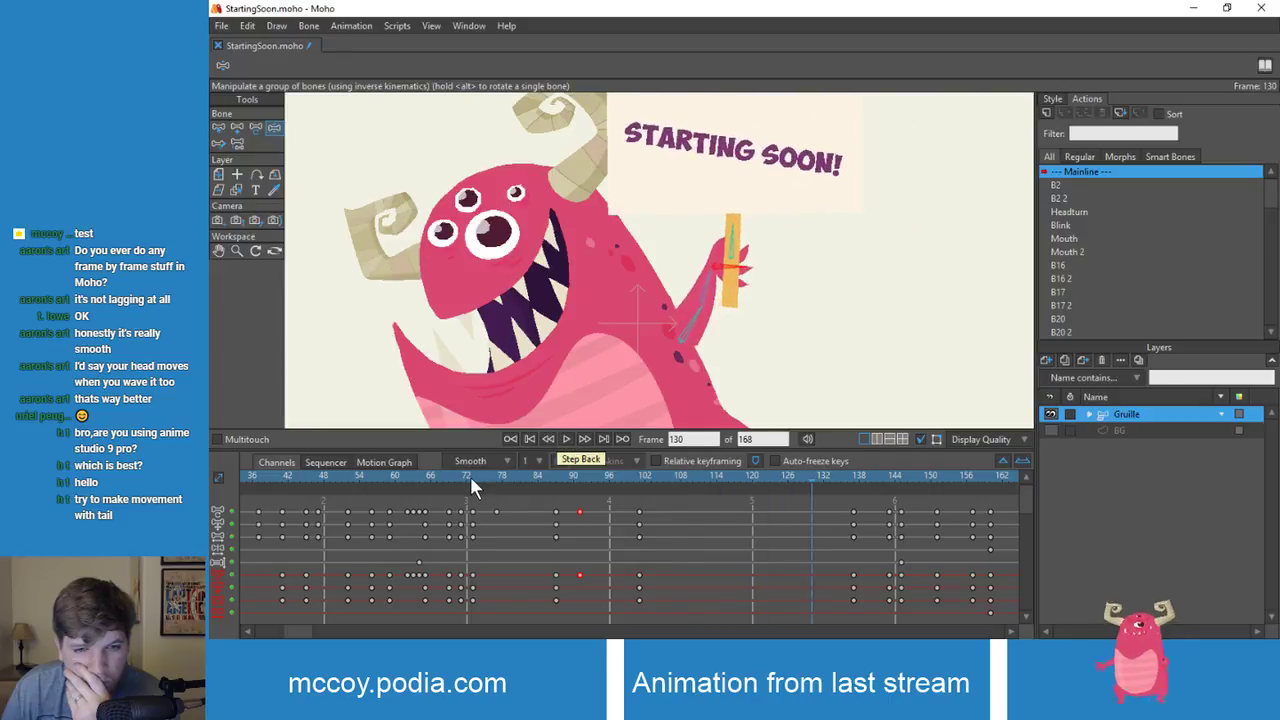
click(470, 477)
click(564, 439)
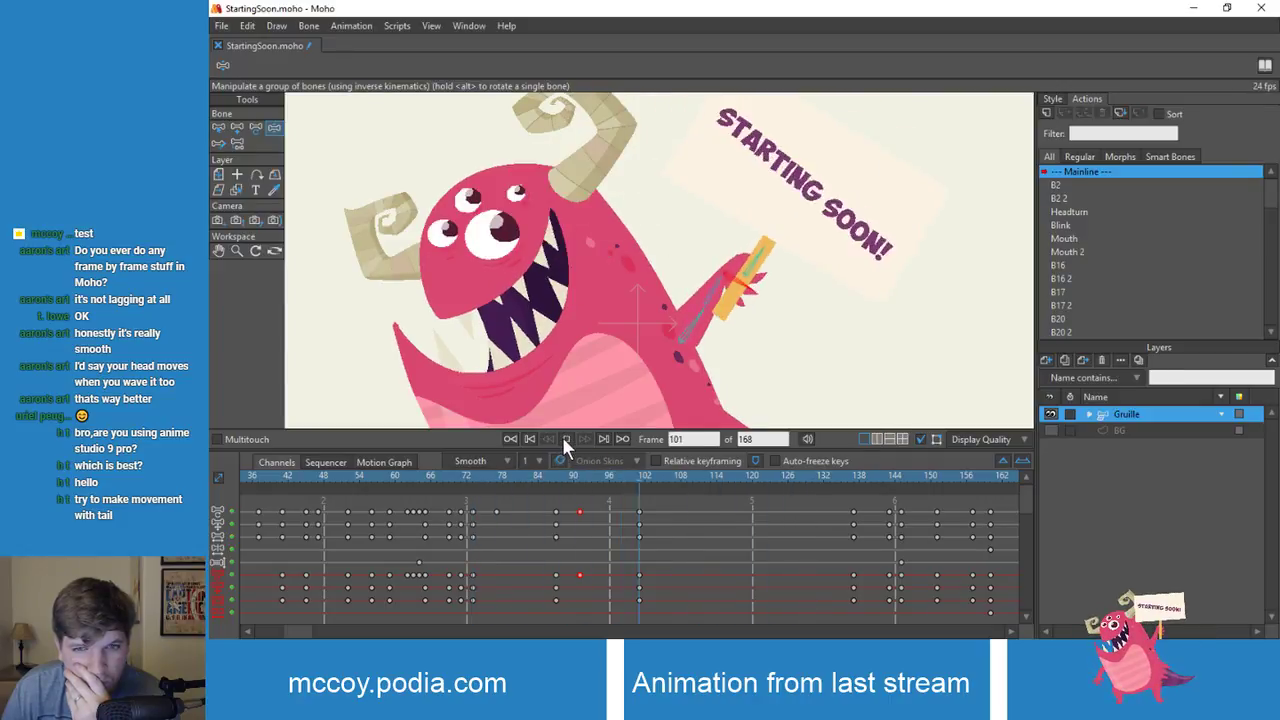
click(563, 438)
Step: Rotate the forearm at frame 87 slightly away from the head and compare the pose with frame 91
drag(471, 477, 556, 485)
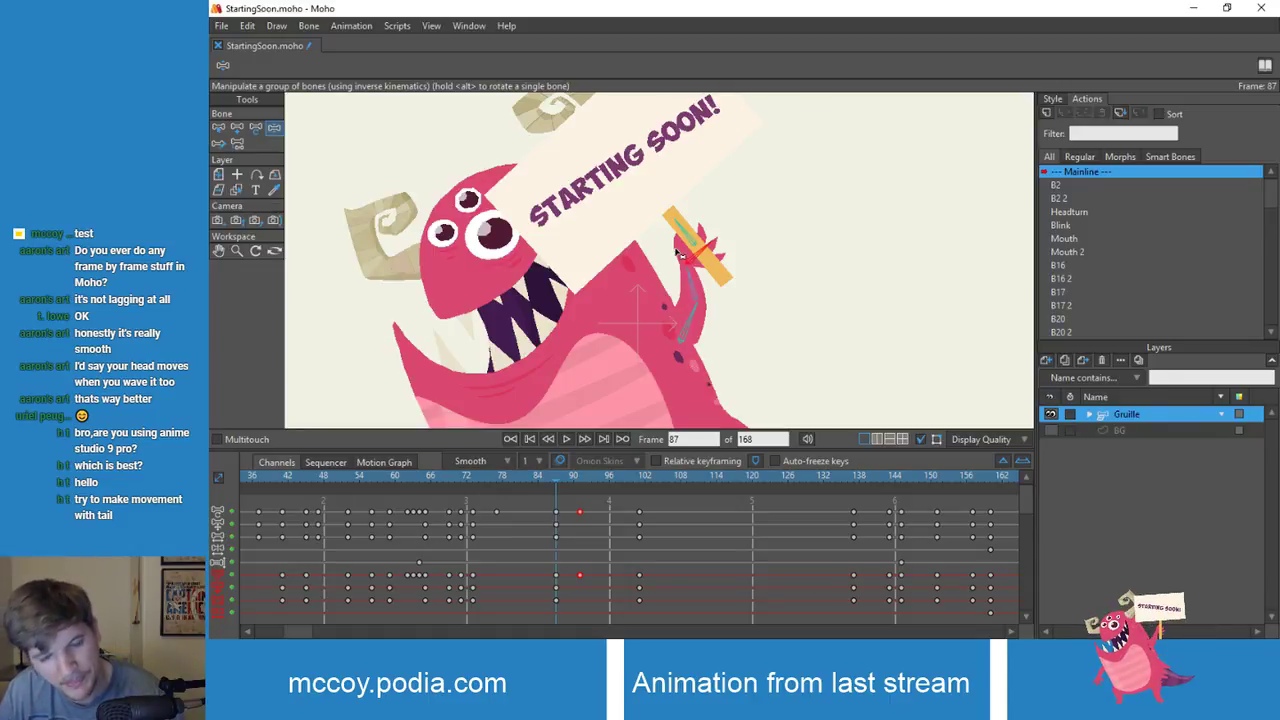
drag(690, 282, 698, 281)
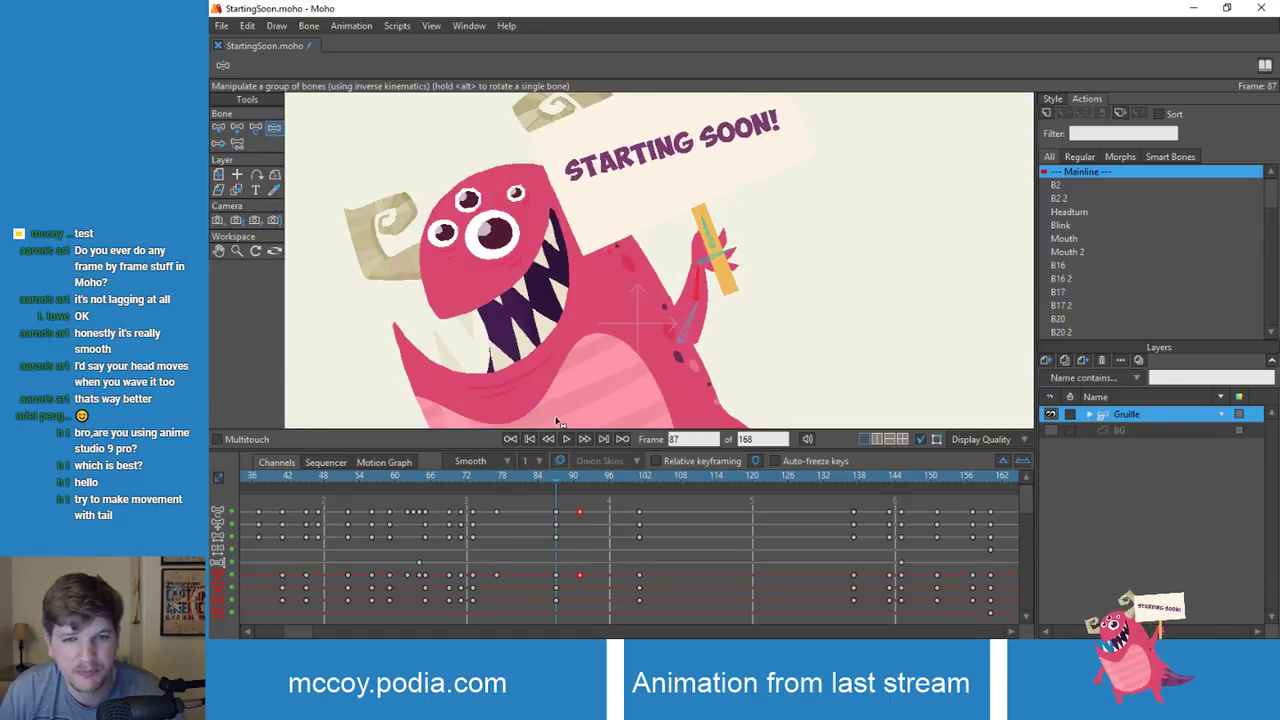
drag(520, 474, 577, 480)
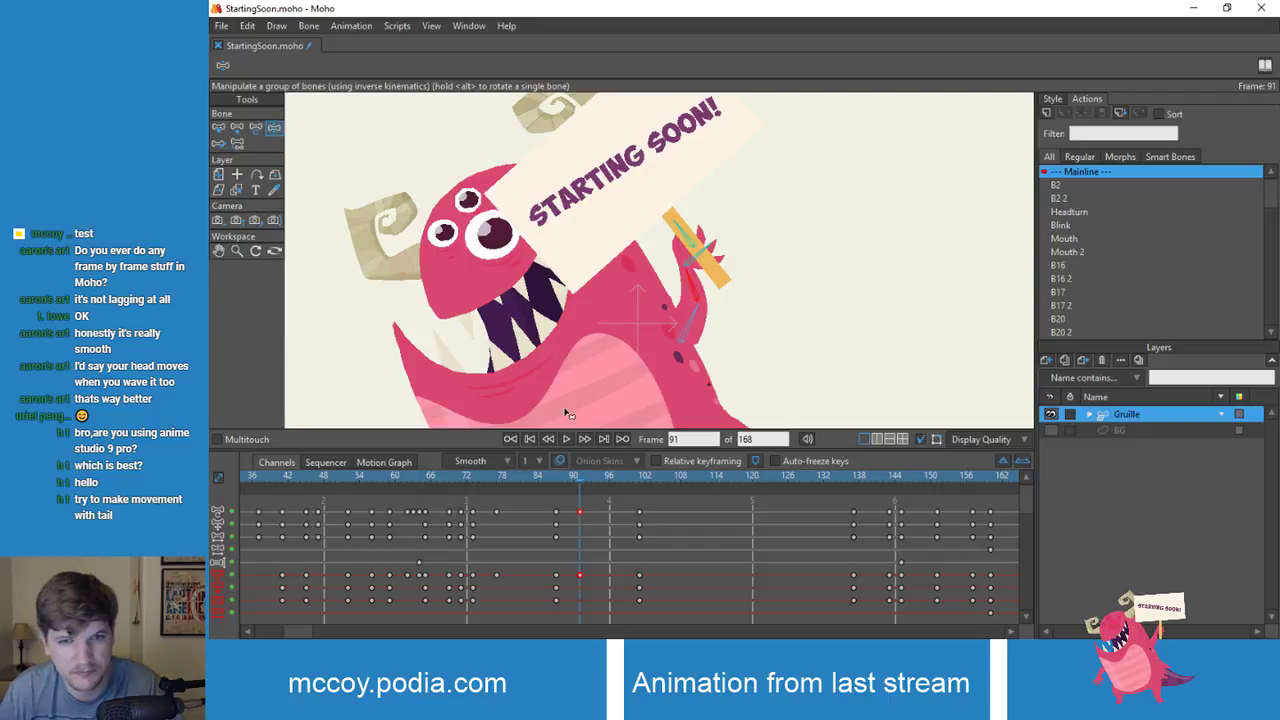
Step: Delete the in-between arm keys at frames 77 and 91, checking the remaining swing from frame 73
drag(590, 511, 574, 606)
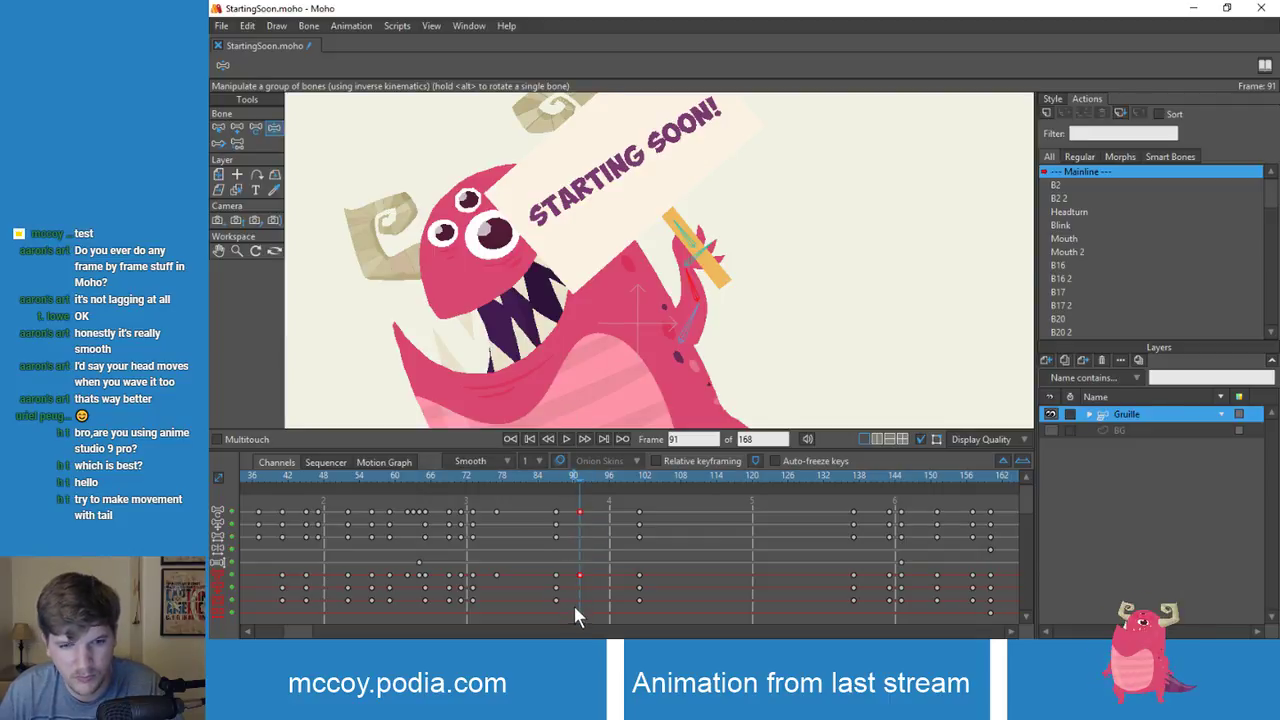
key(Delete)
key(Delete)
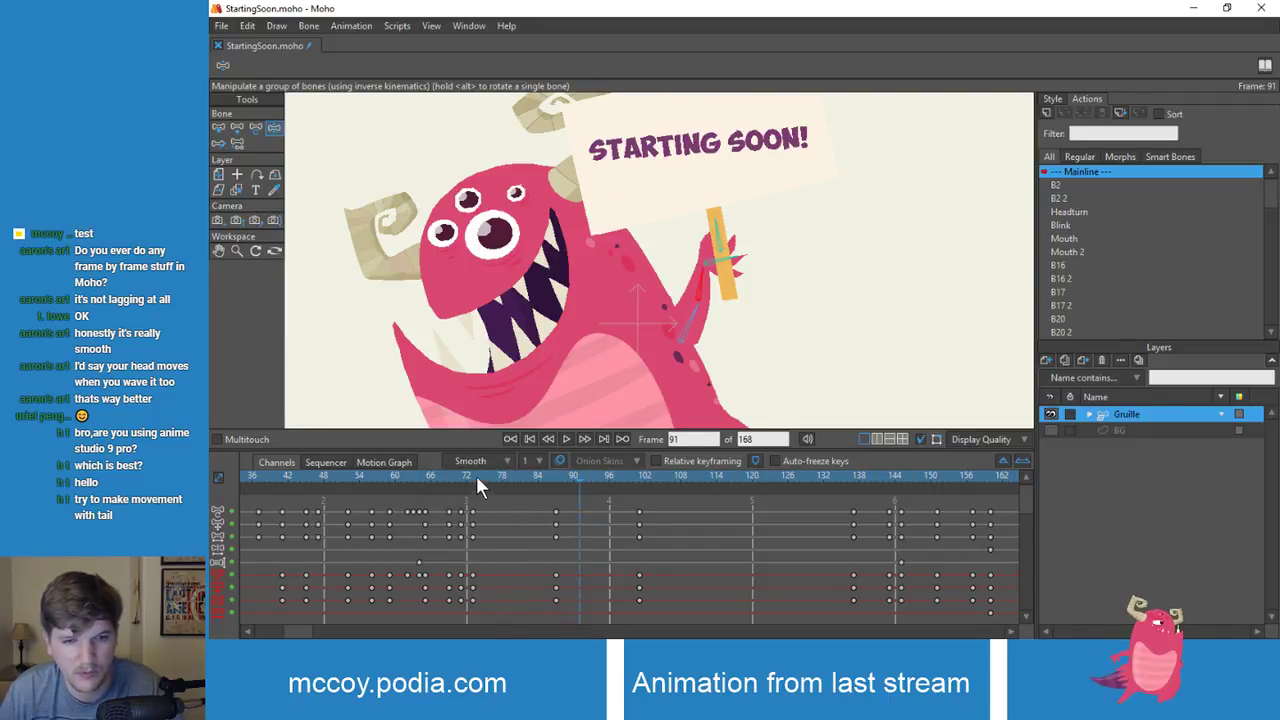
drag(477, 479, 472, 518)
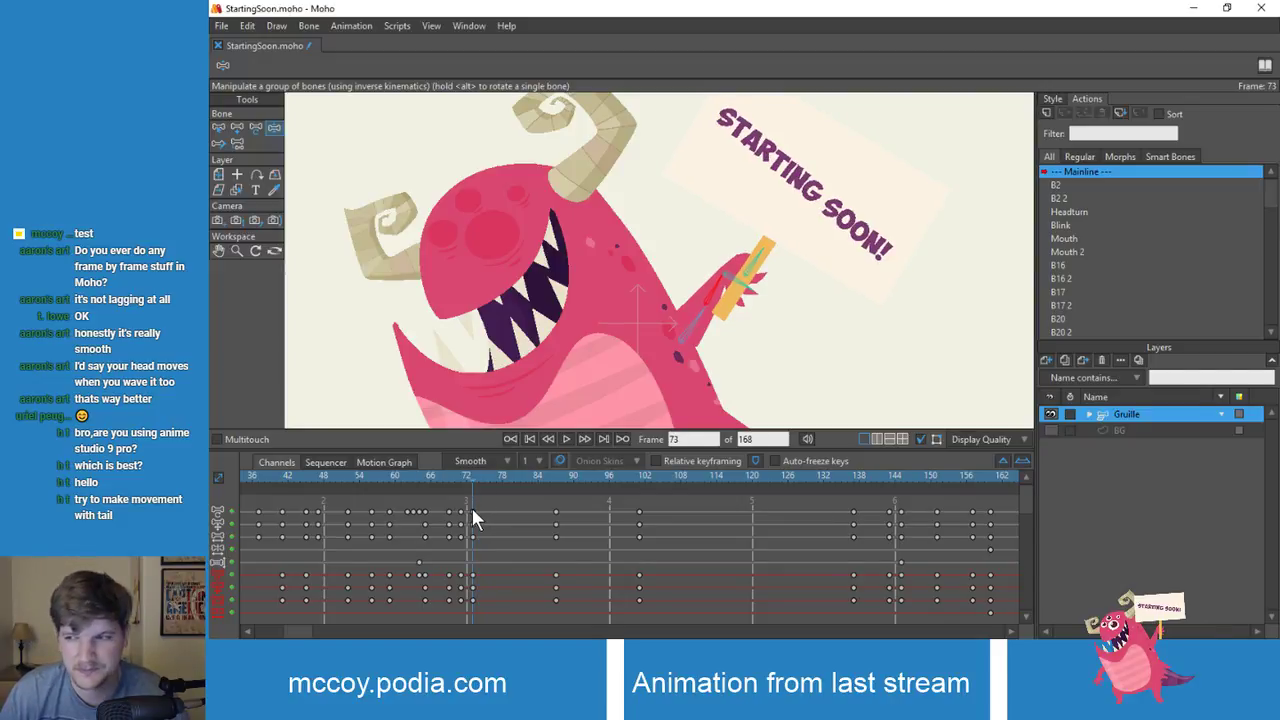
drag(474, 518, 533, 528)
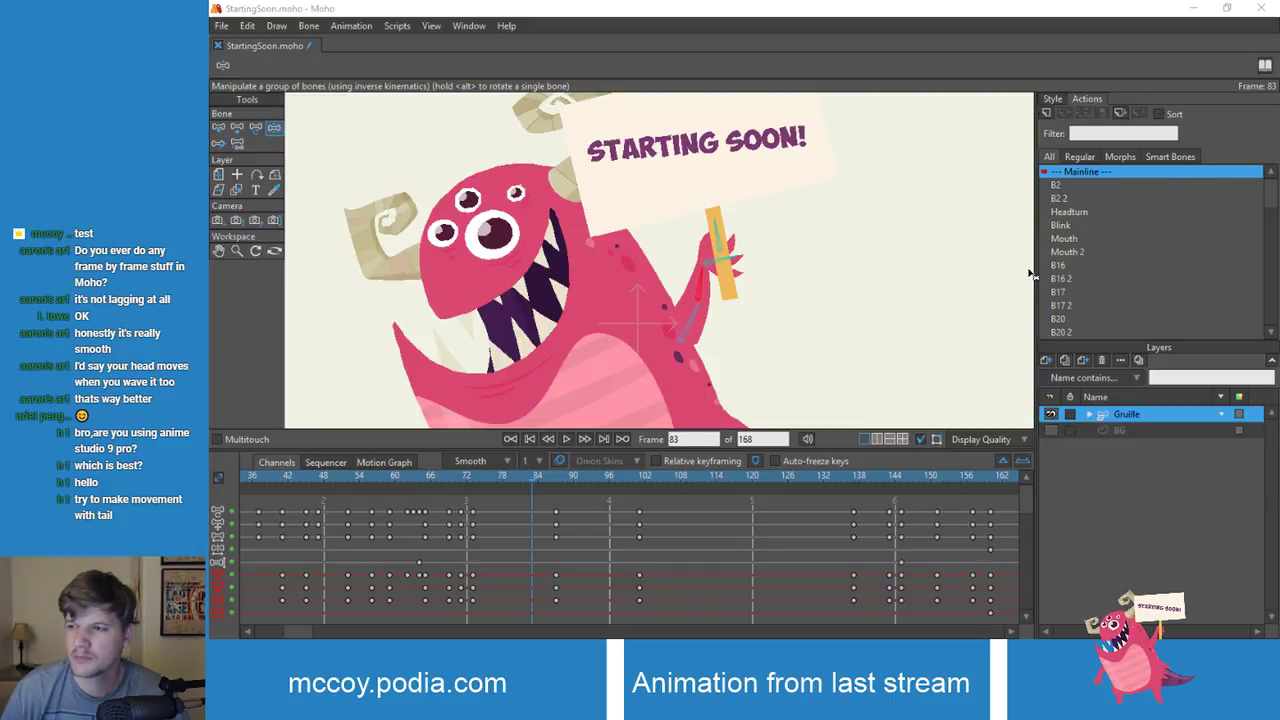
Step: Play the animation from the start with the whole monster in view and scrub around the wave to review it
drag(327, 475, 223, 473)
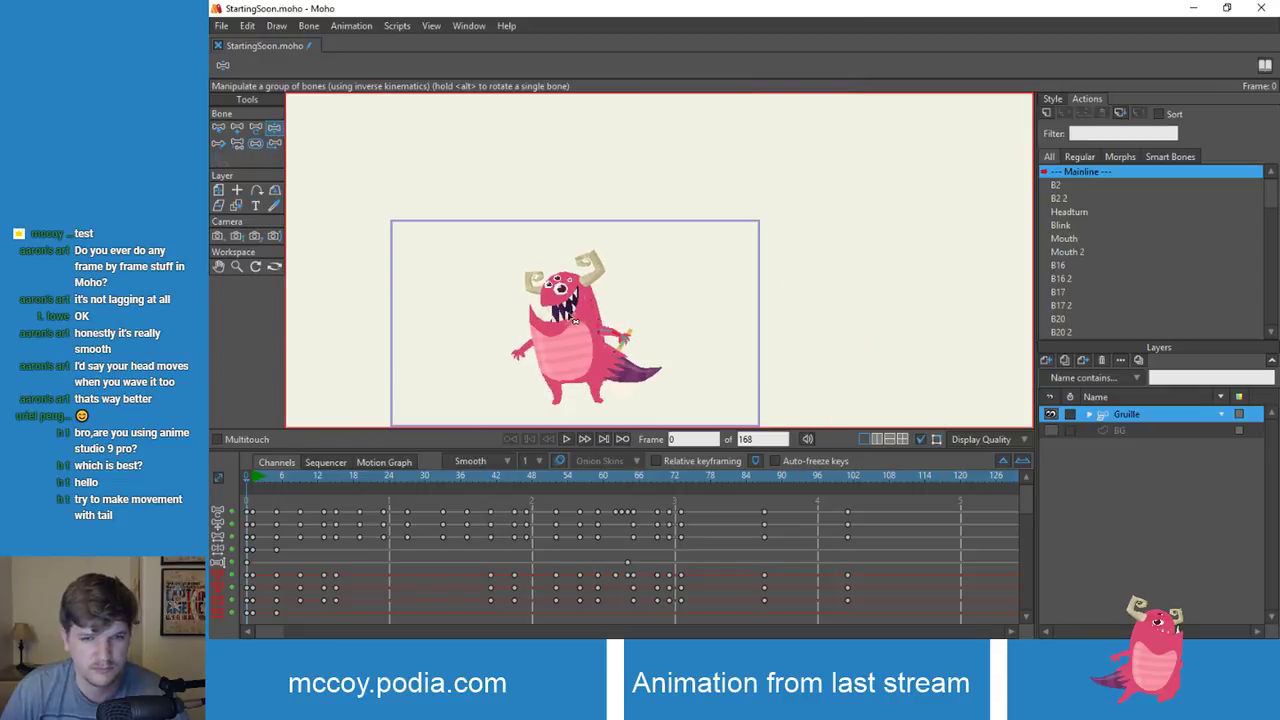
drag(573, 318, 629, 247)
scroll(629, 247, up, 2)
click(567, 440)
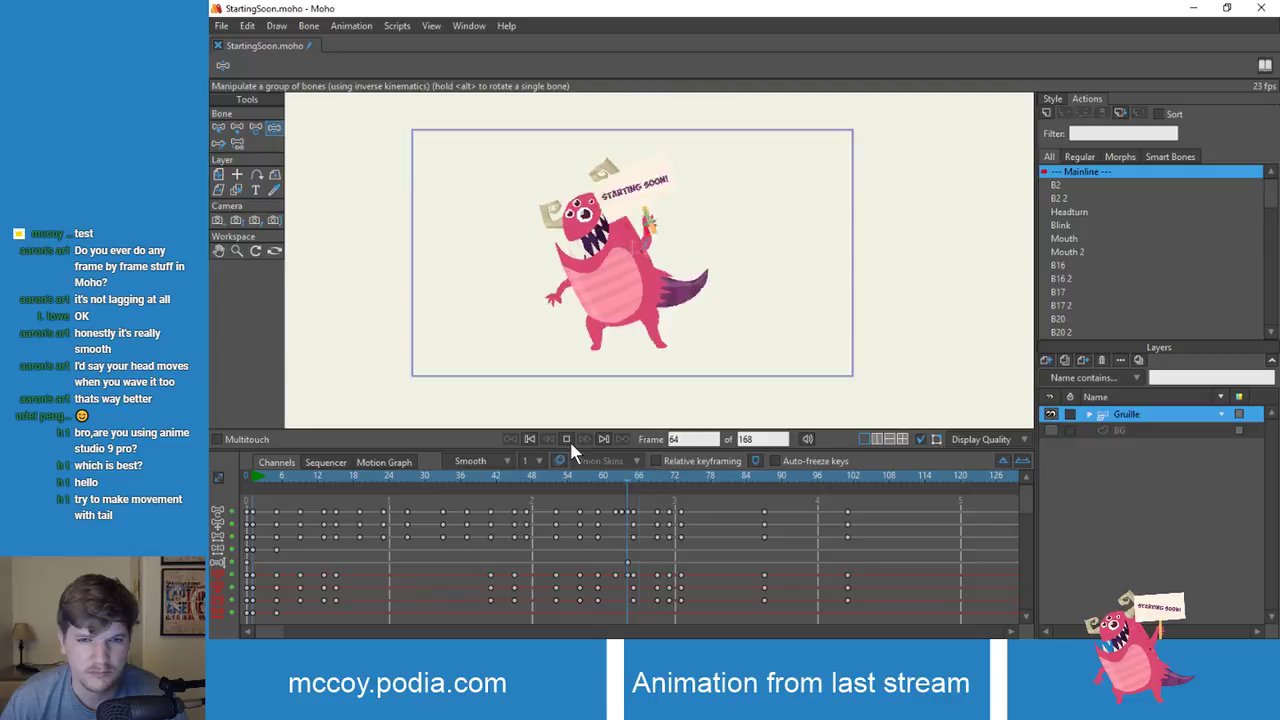
click(567, 439)
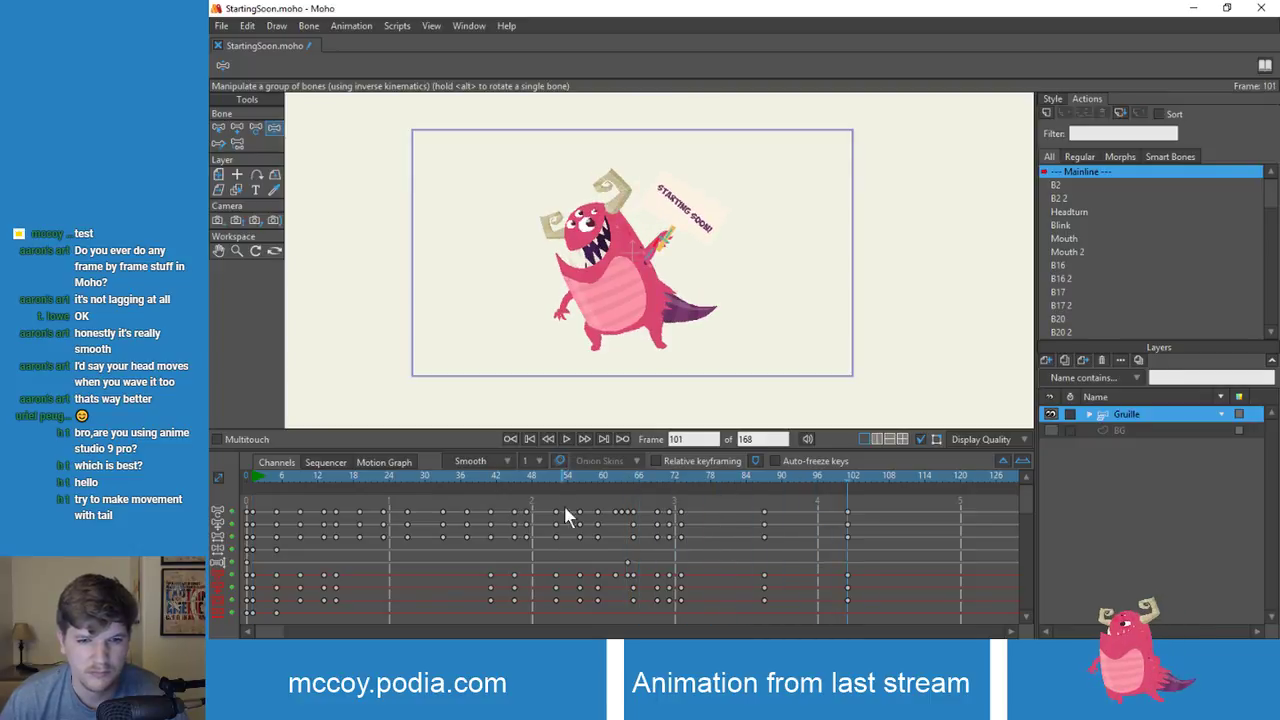
drag(490, 476, 695, 510)
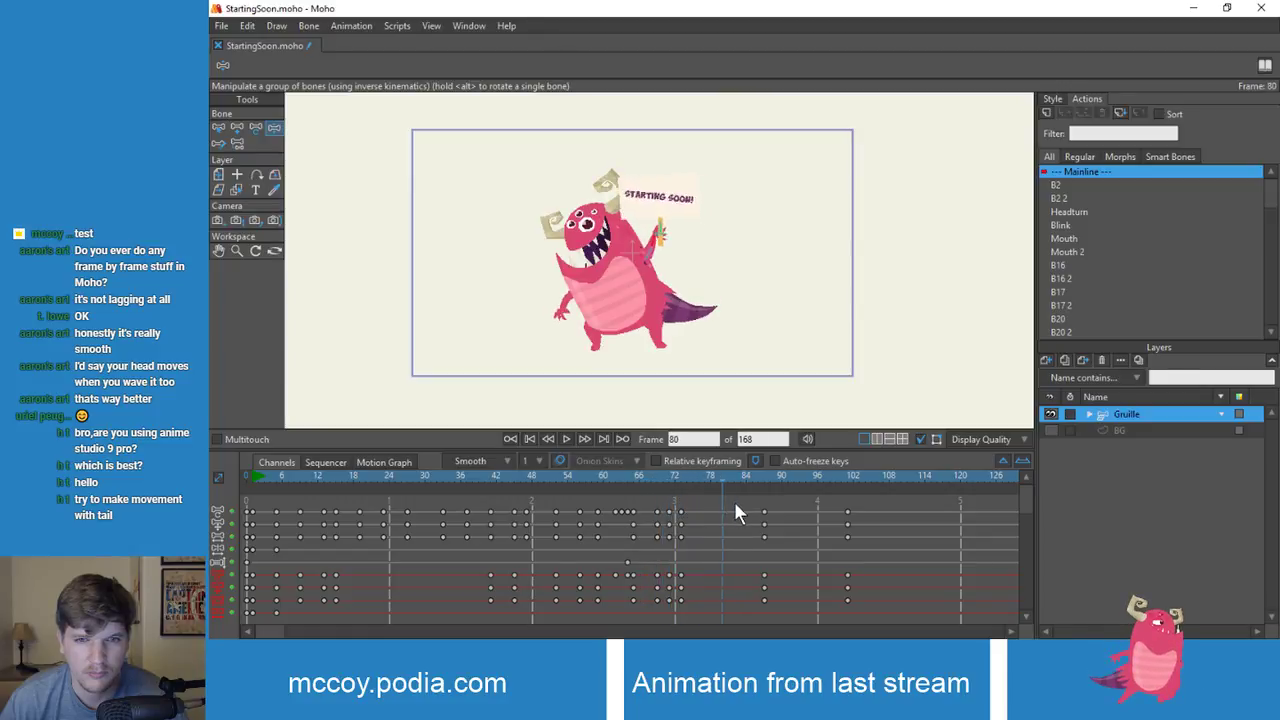
drag(889, 512, 630, 505)
key(space)
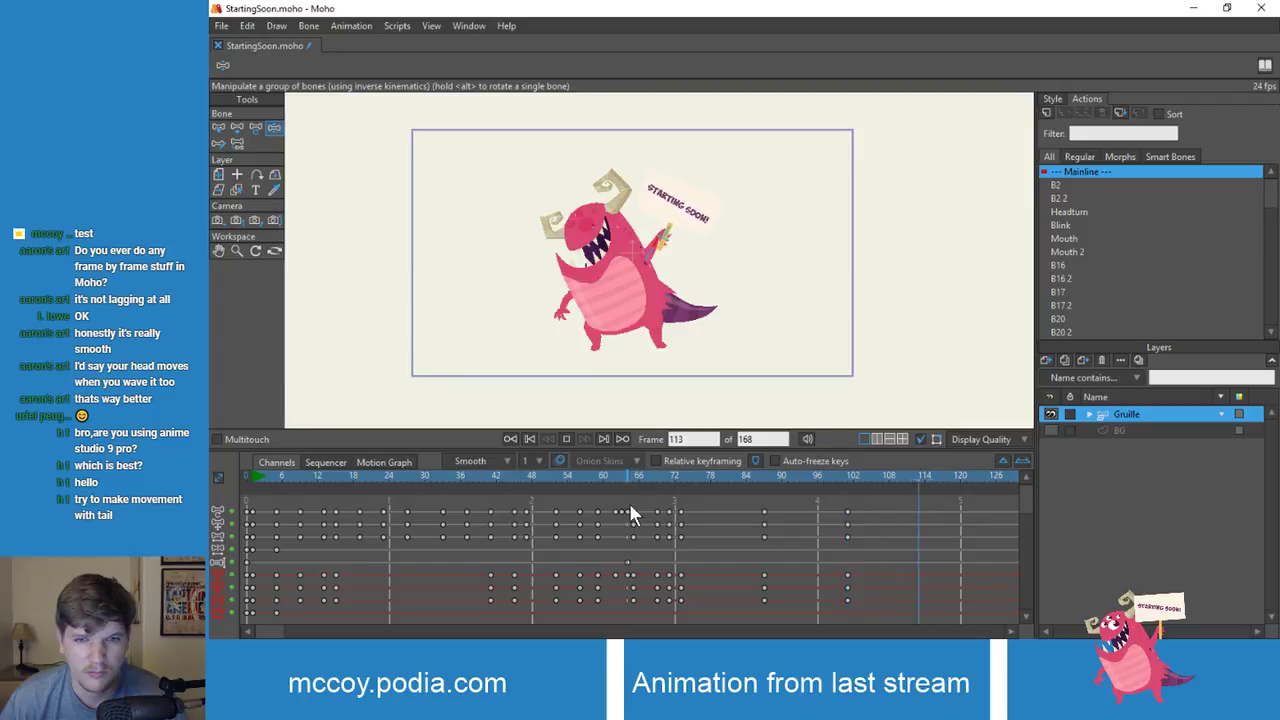
drag(650, 476, 682, 490)
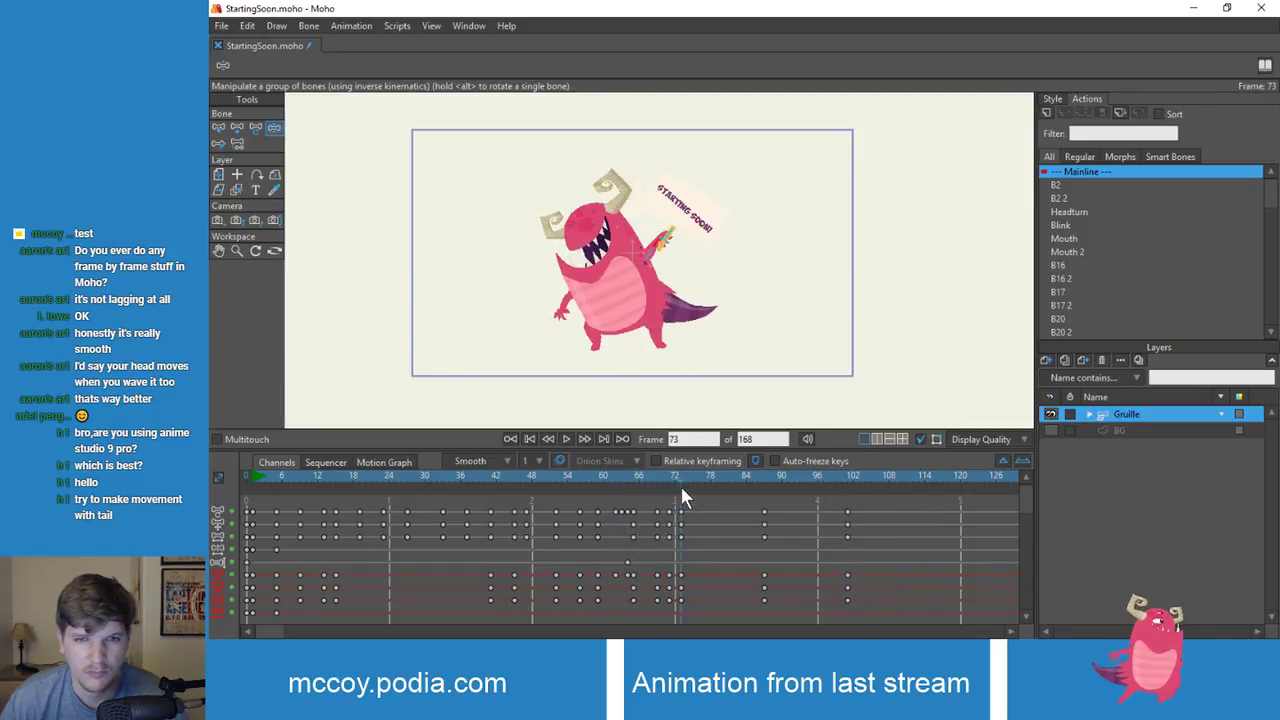
drag(762, 500, 591, 490)
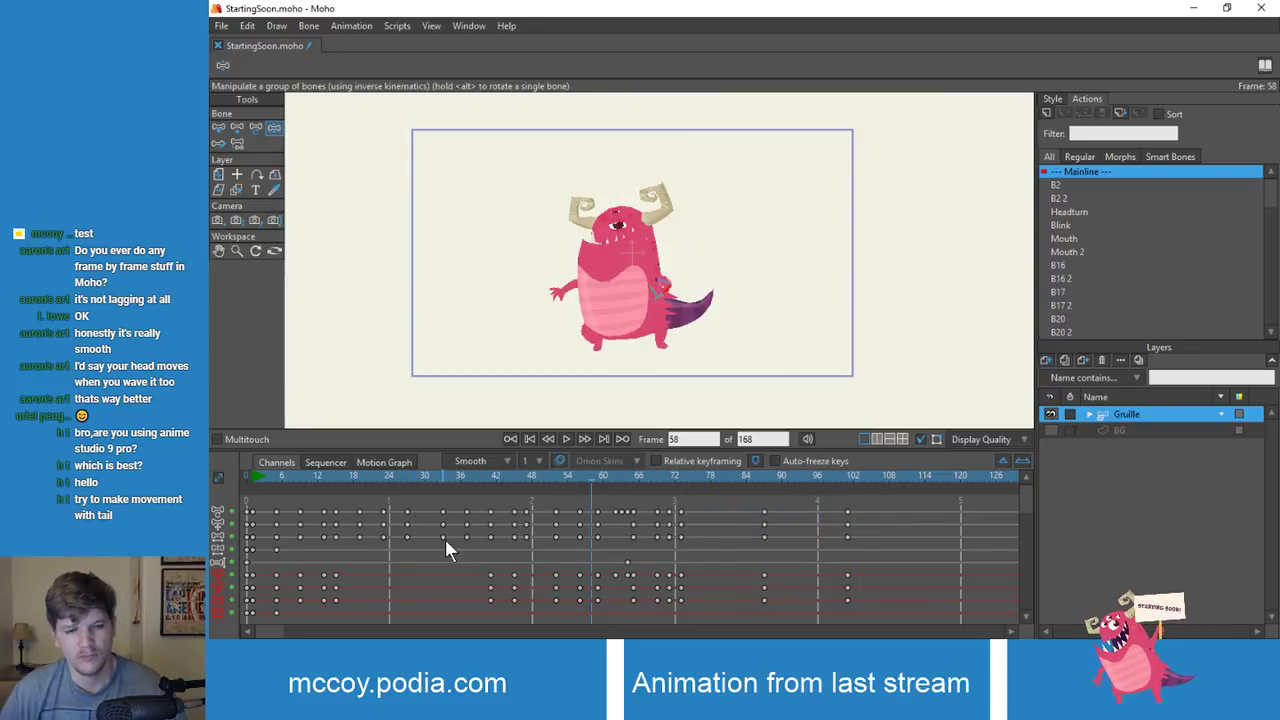
Step: Deselect all bones of the Gruille layer with the Select Bone tool
key(b)
click(416, 386)
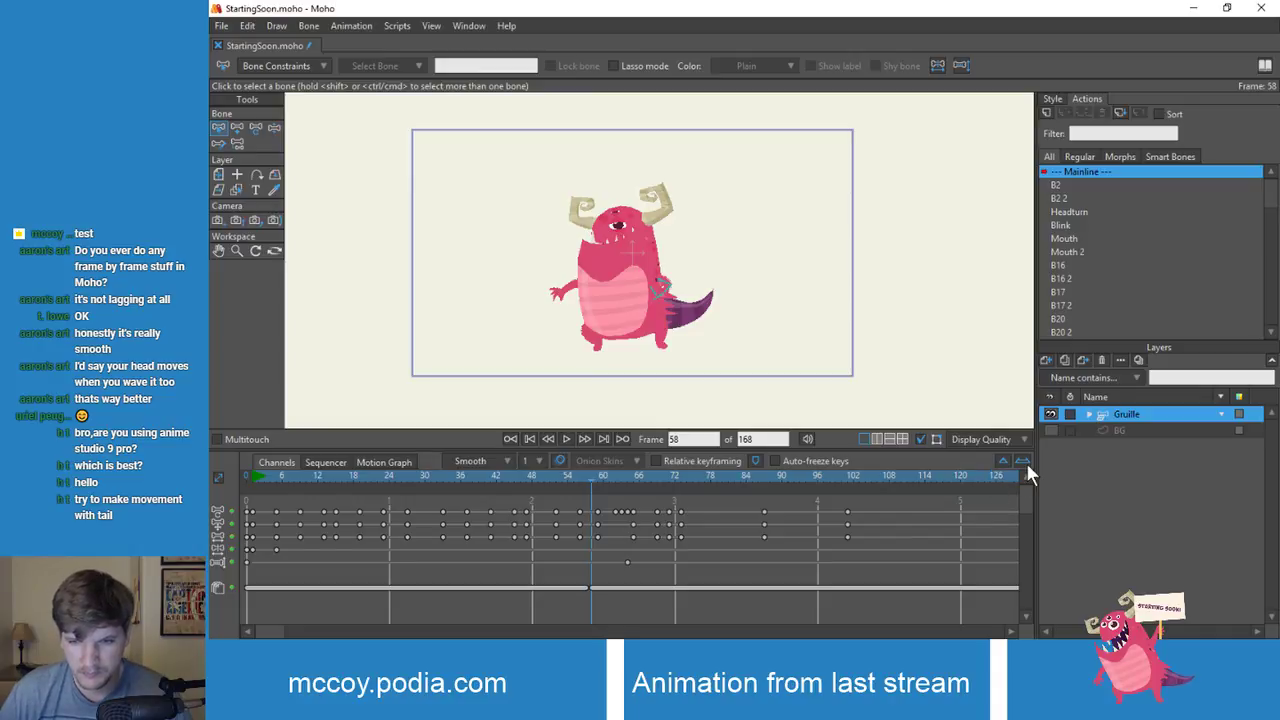
click(1023, 461)
click(1003, 461)
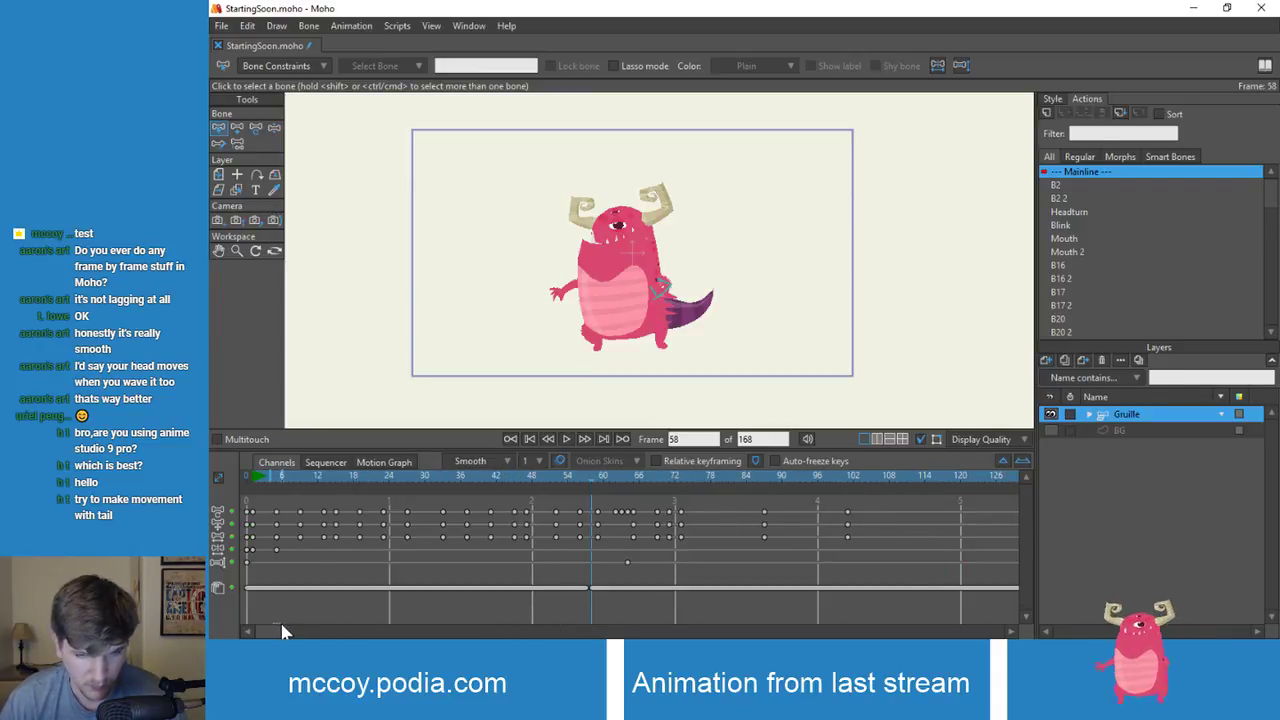
Step: Move the Sign layer's visibility key to frame 64, check the sign's appearance, and return to the Gruille layer
drag(586, 474, 622, 524)
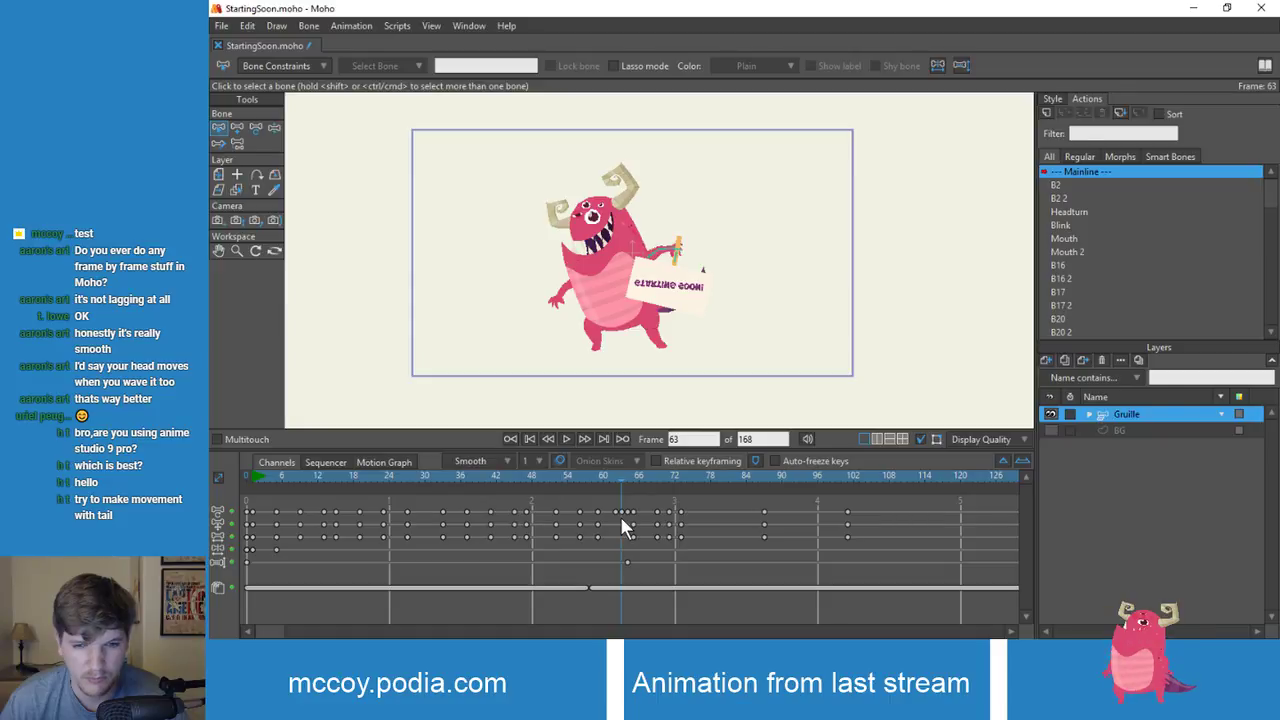
click(1088, 414)
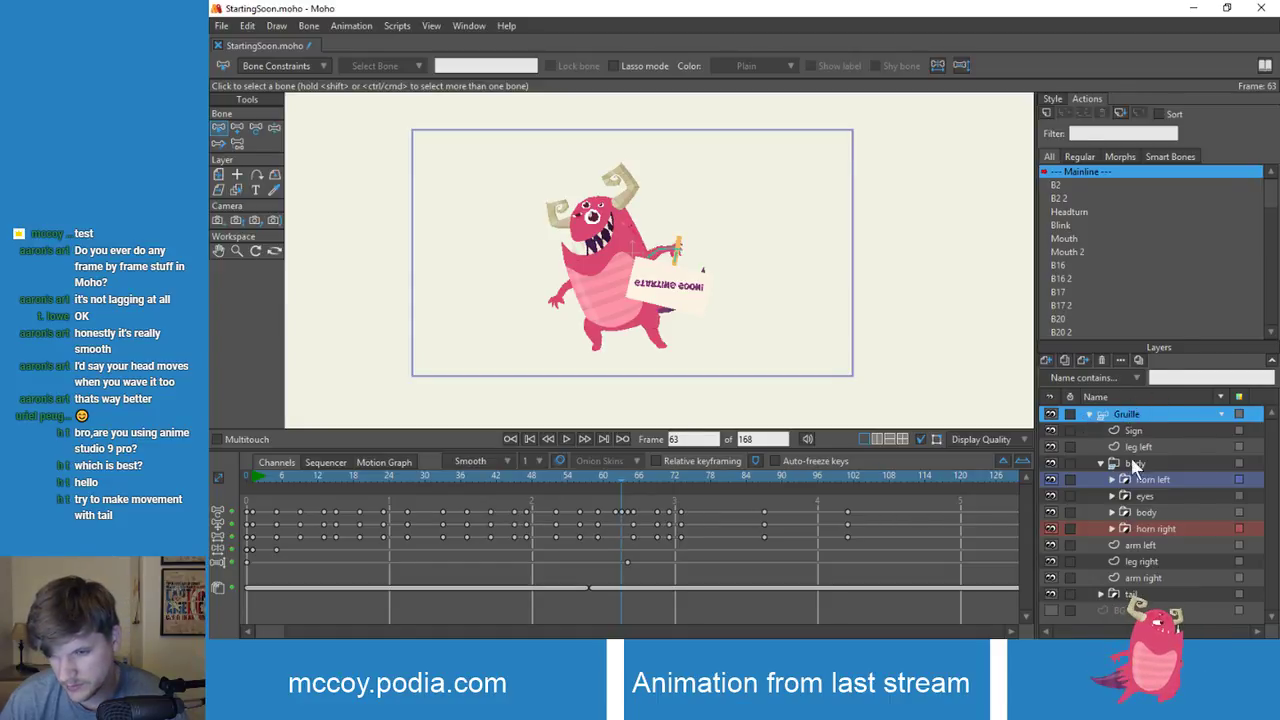
click(1135, 430)
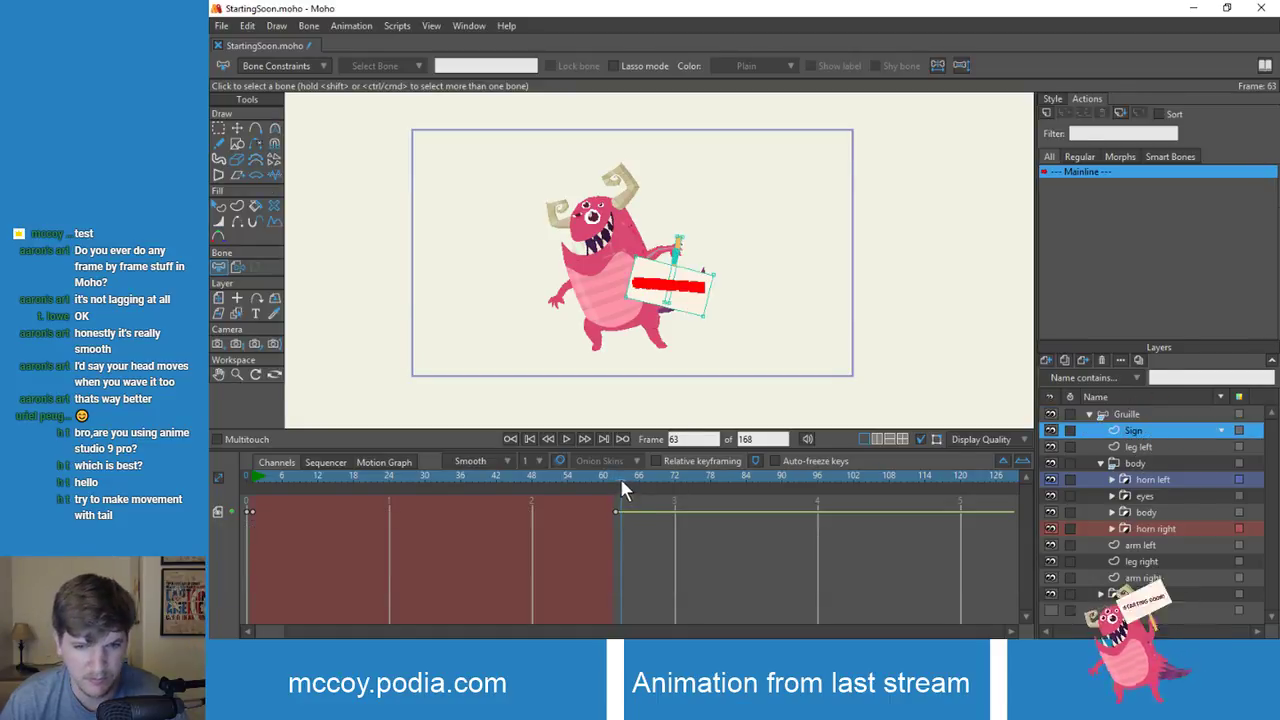
mouse_move(621, 483)
mouse_down()
mouse_move(582, 484)
mouse_move(638, 488)
mouse_move(620, 484)
mouse_move(626, 511)
mouse_up()
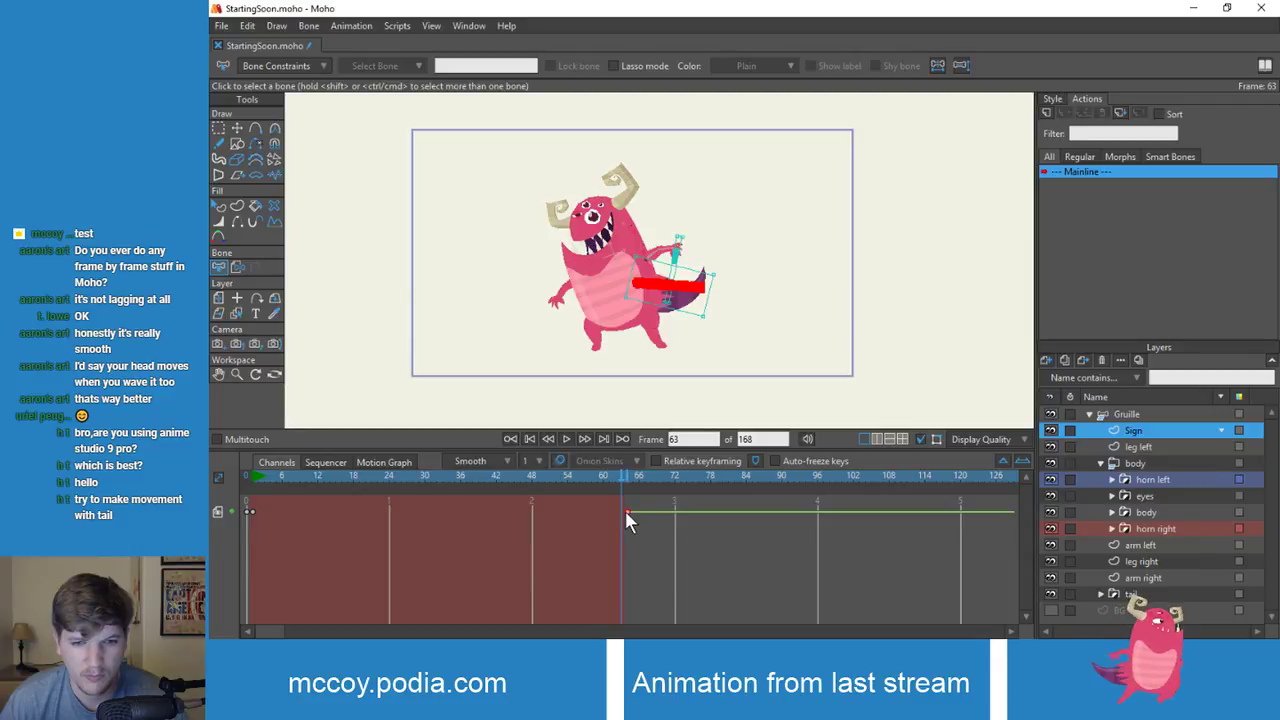
key(space)
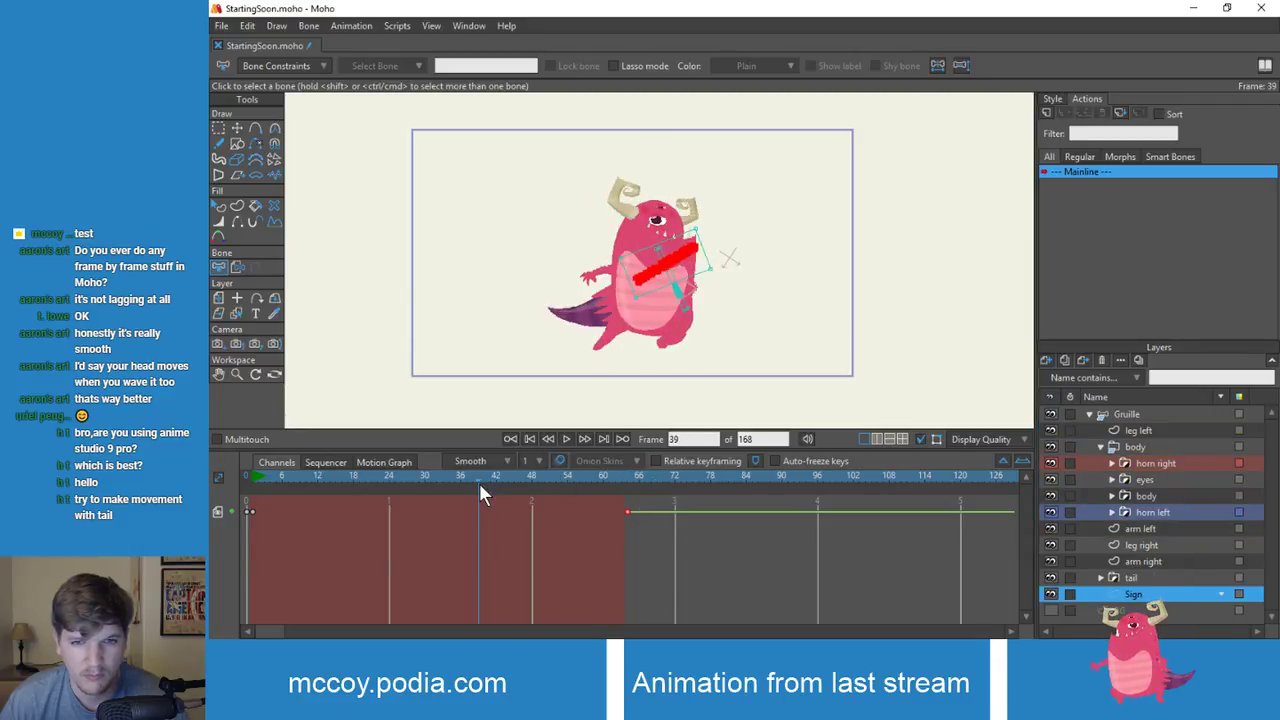
key(space)
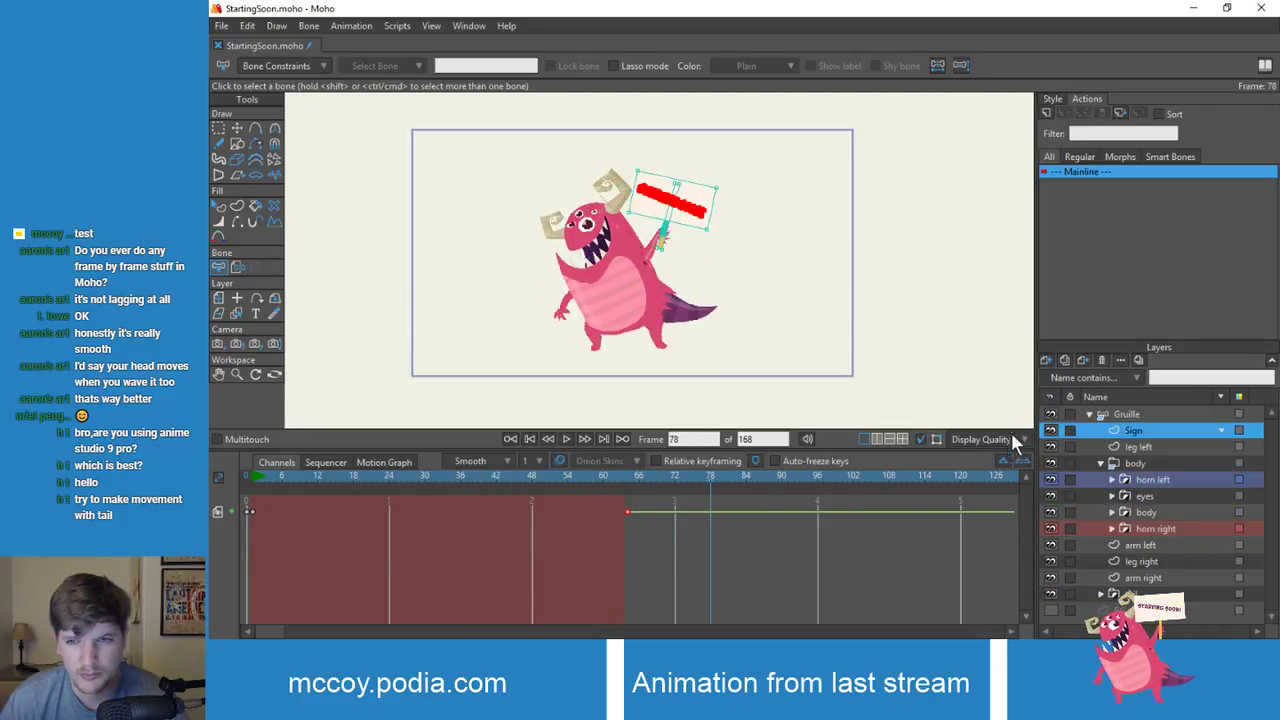
click(1089, 416)
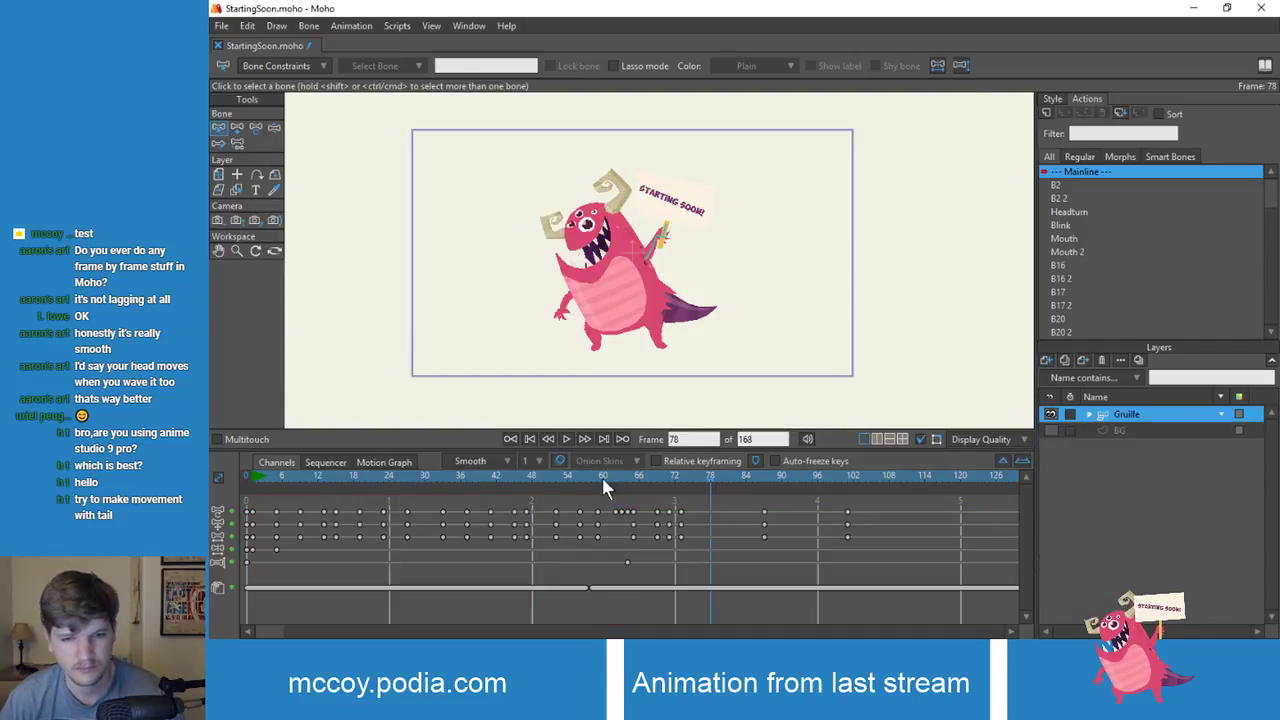
Step: Play the animation from frame 48 and again from near the start to review the sign's entrance
click(534, 476)
key(space)
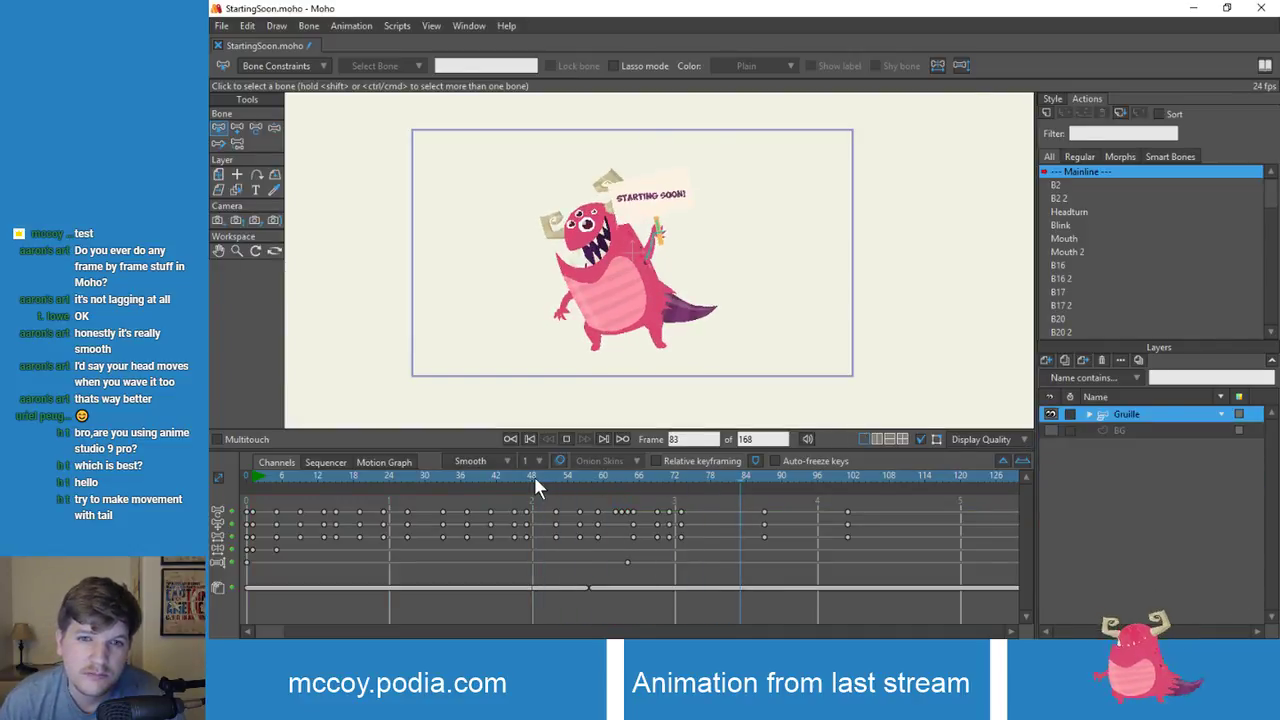
drag(517, 472, 323, 459)
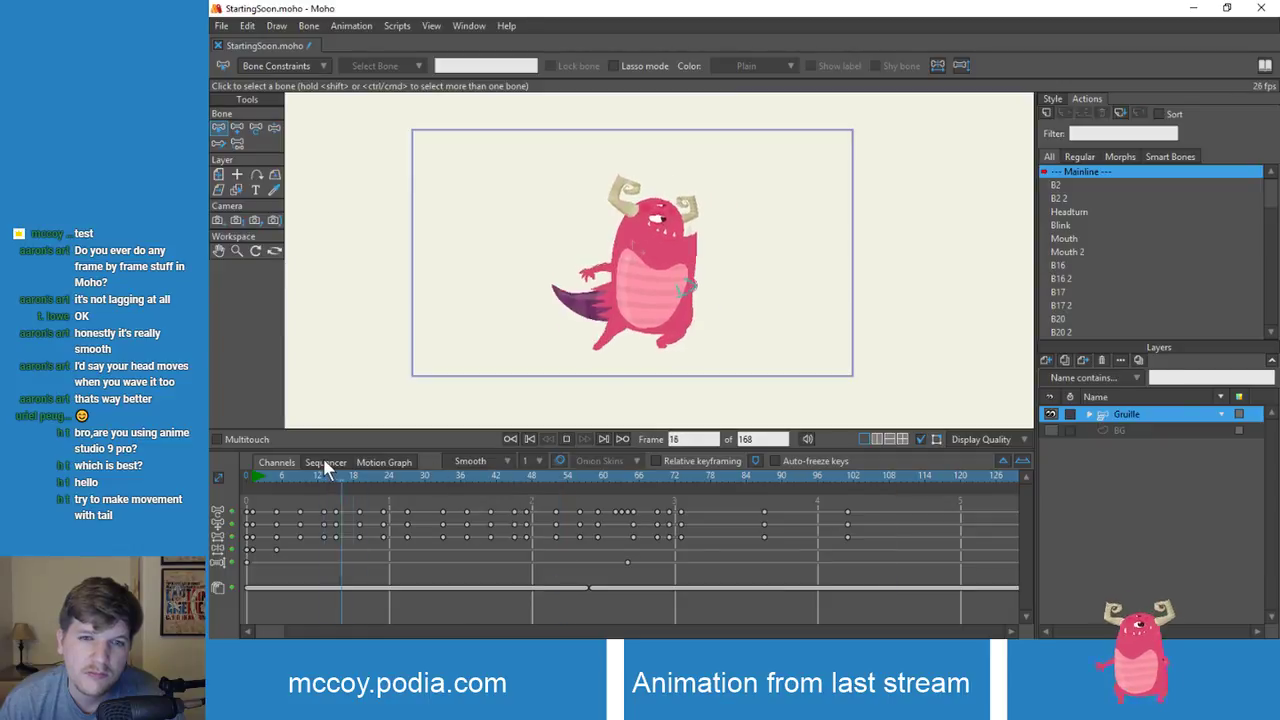
key(space)
Step: Delete all of the Gruille layer's bone keys from frame 71 through frame 101
drag(485, 470, 920, 580)
scroll(669, 251, up, 3)
click(605, 480)
key(Delete)
Step: Play the animation from frame 49 and scrub through the cleared wave section up to frame 93
click(542, 480)
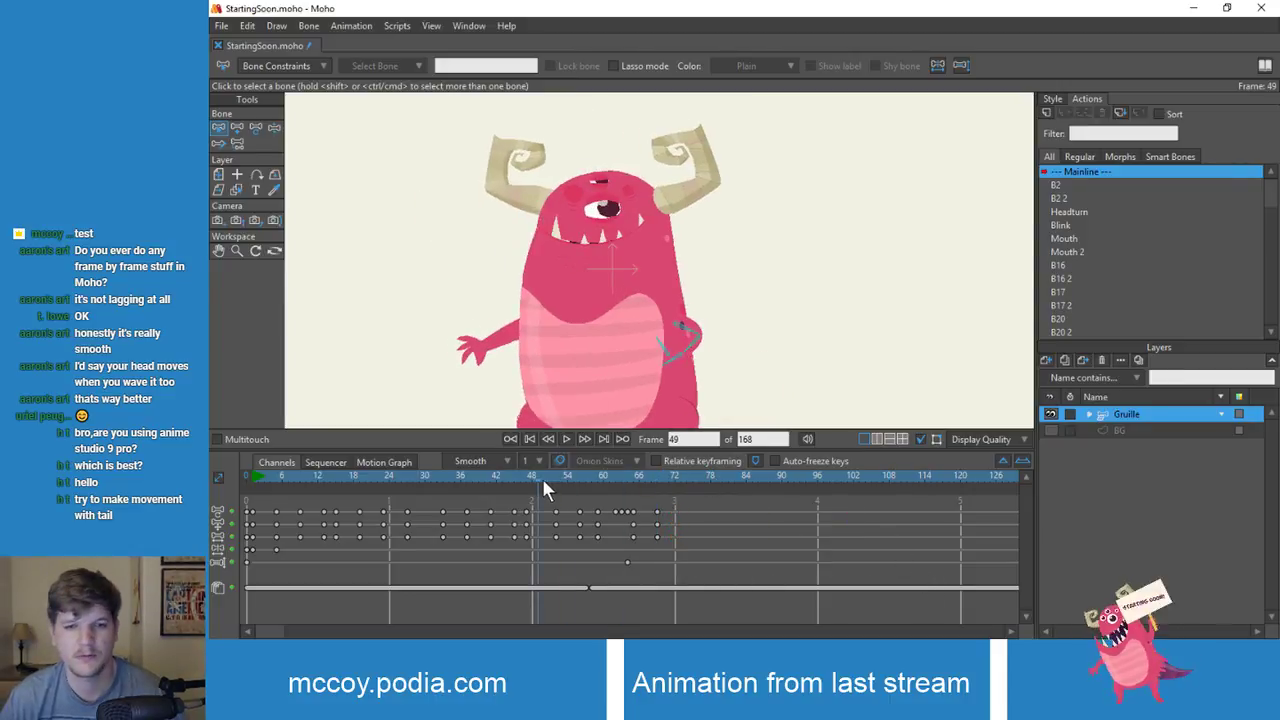
key(space)
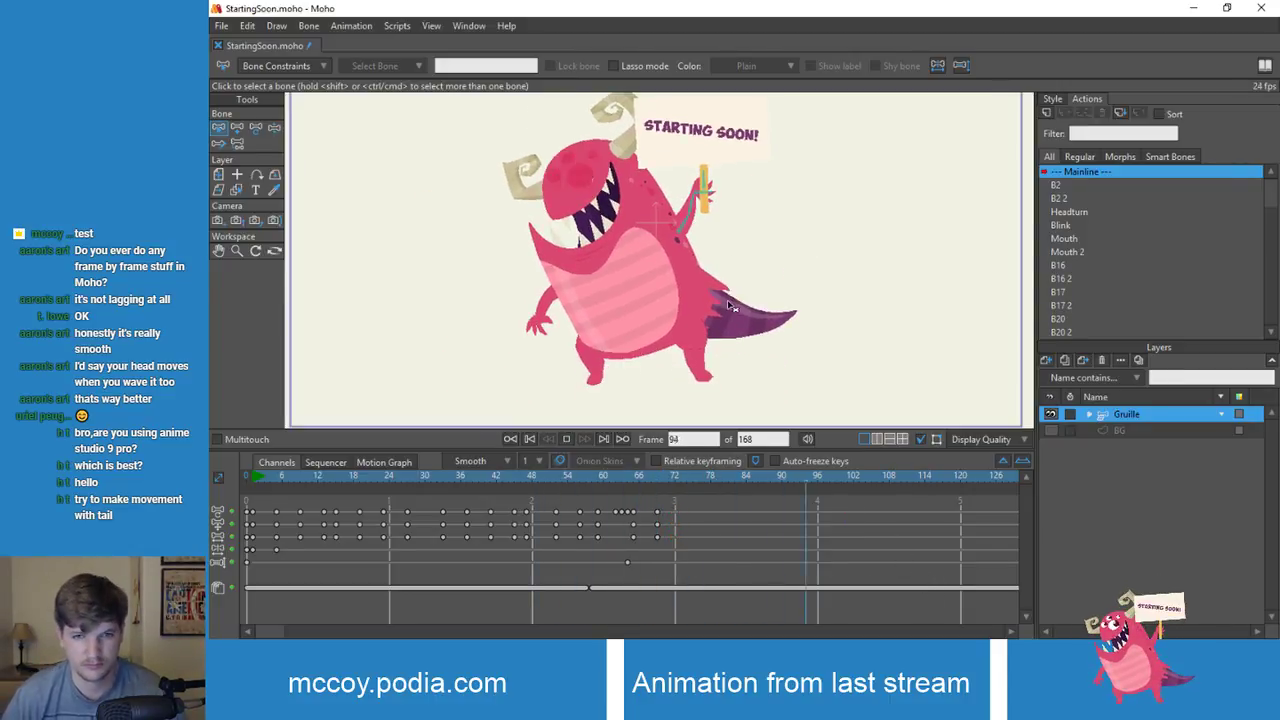
key(space)
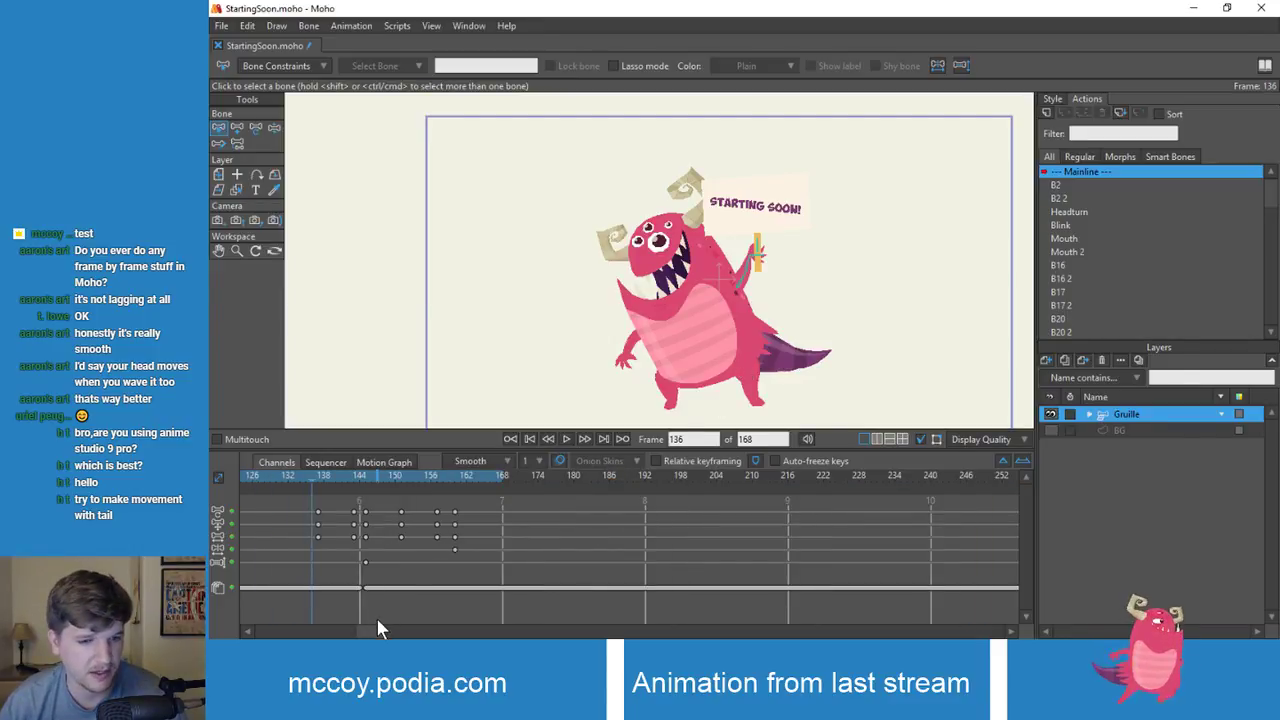
drag(371, 632, 314, 634)
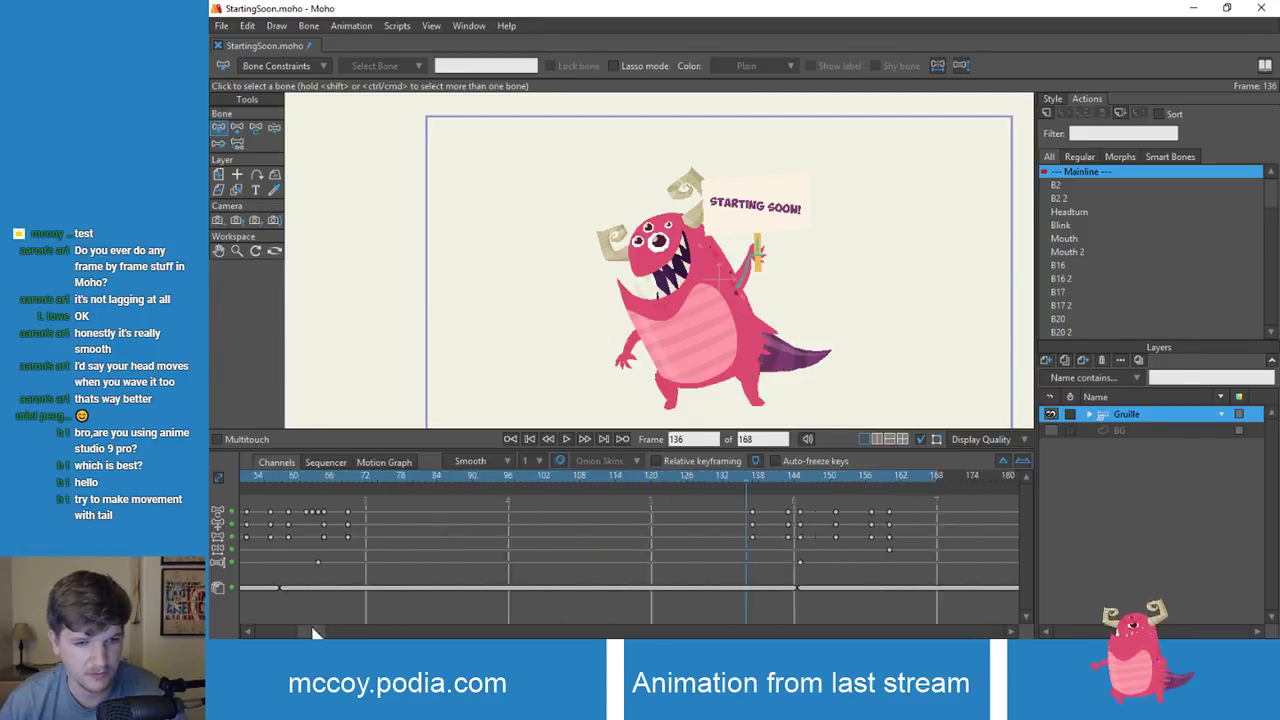
mouse_move(350, 474)
mouse_down()
mouse_move(293, 476)
mouse_move(366, 474)
mouse_up()
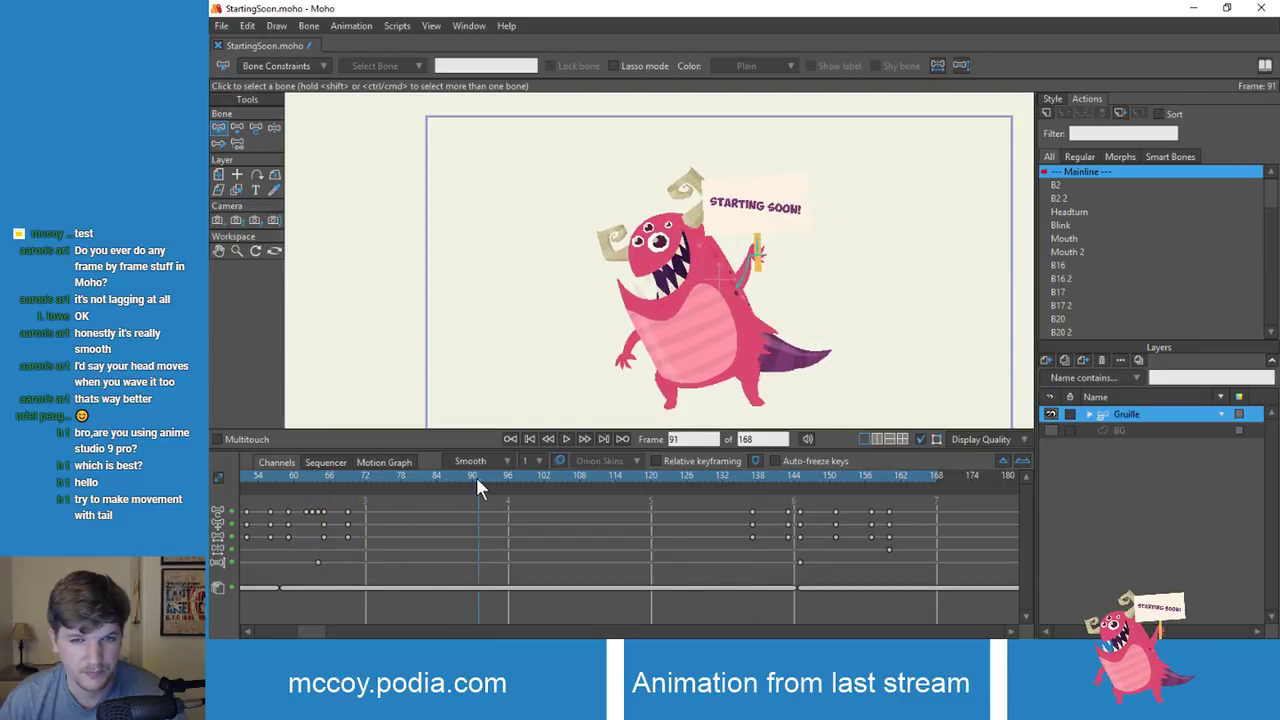
drag(478, 487, 494, 485)
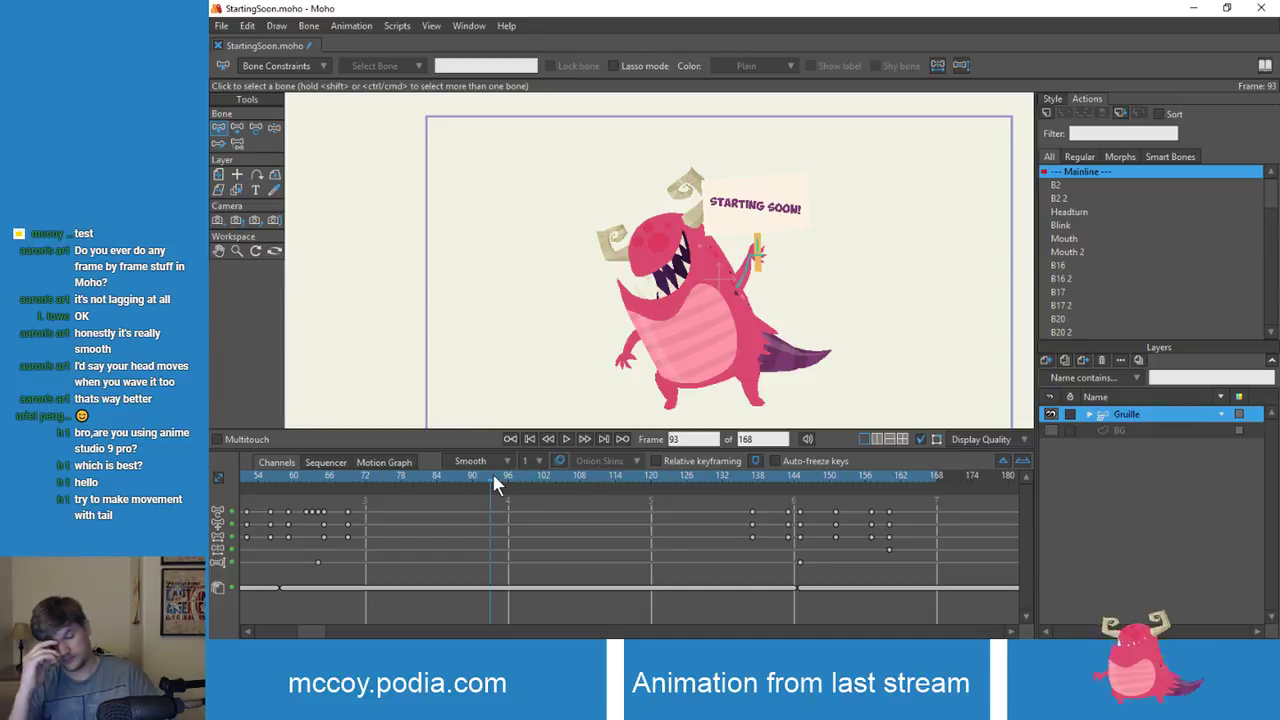